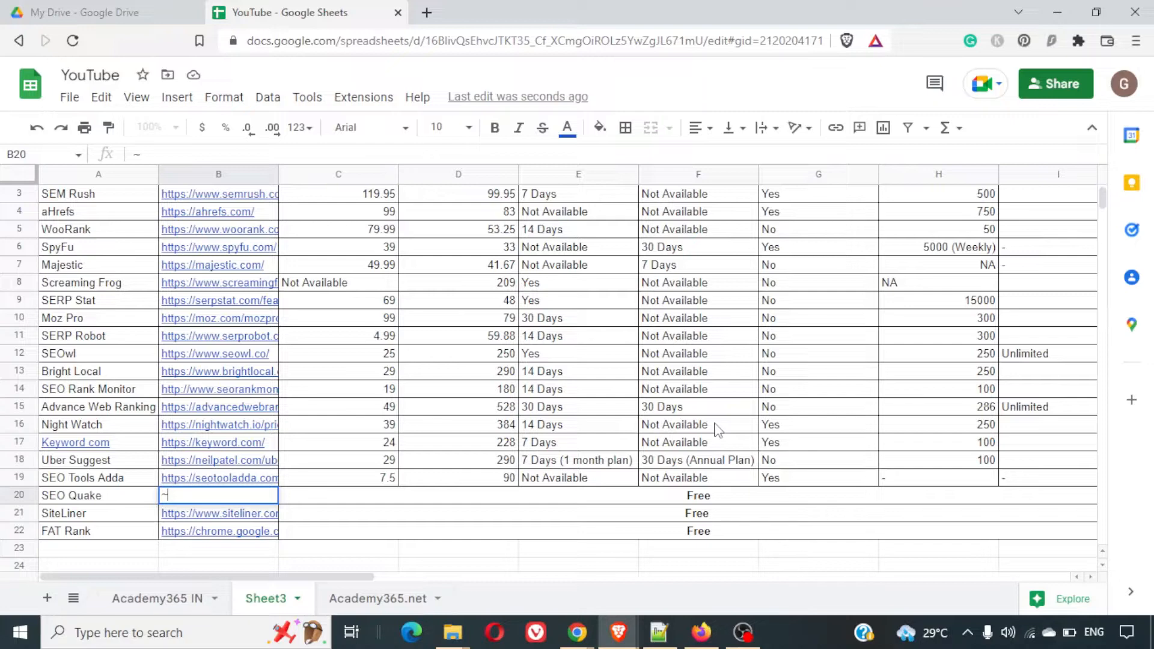
# Discard the stray character in cell B20 and paste the SEO Quake website link there.
pyautogui.press('Escape')
pyautogui.hotkey('ctrl', 'v')
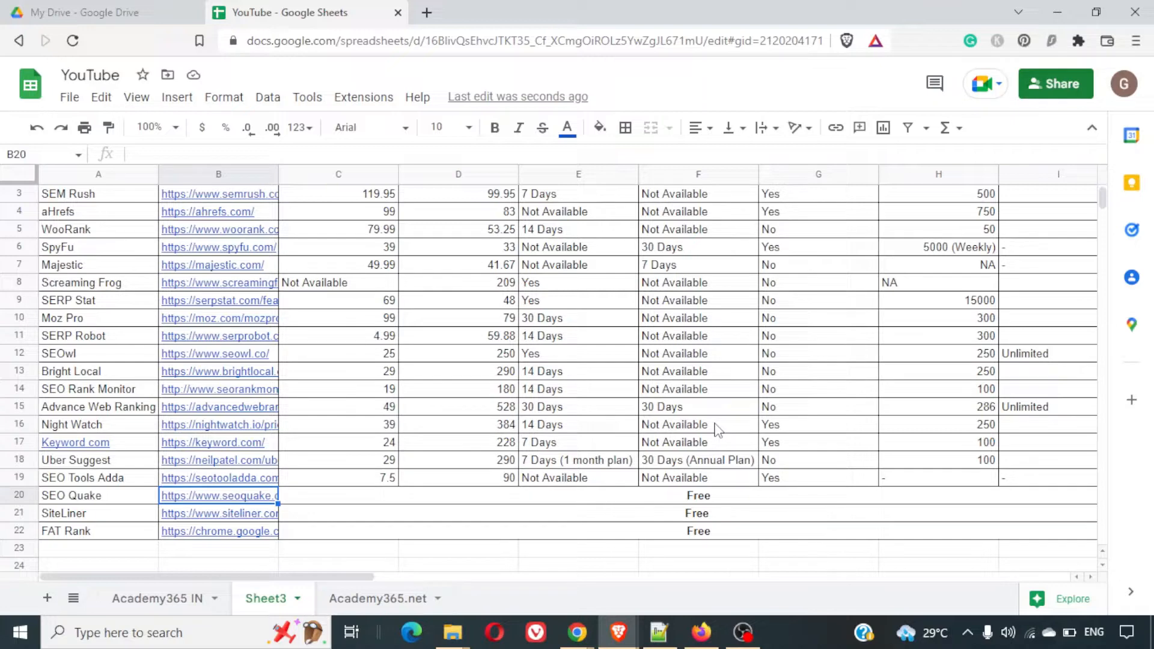
pyautogui.scroll(1, 715, 429)
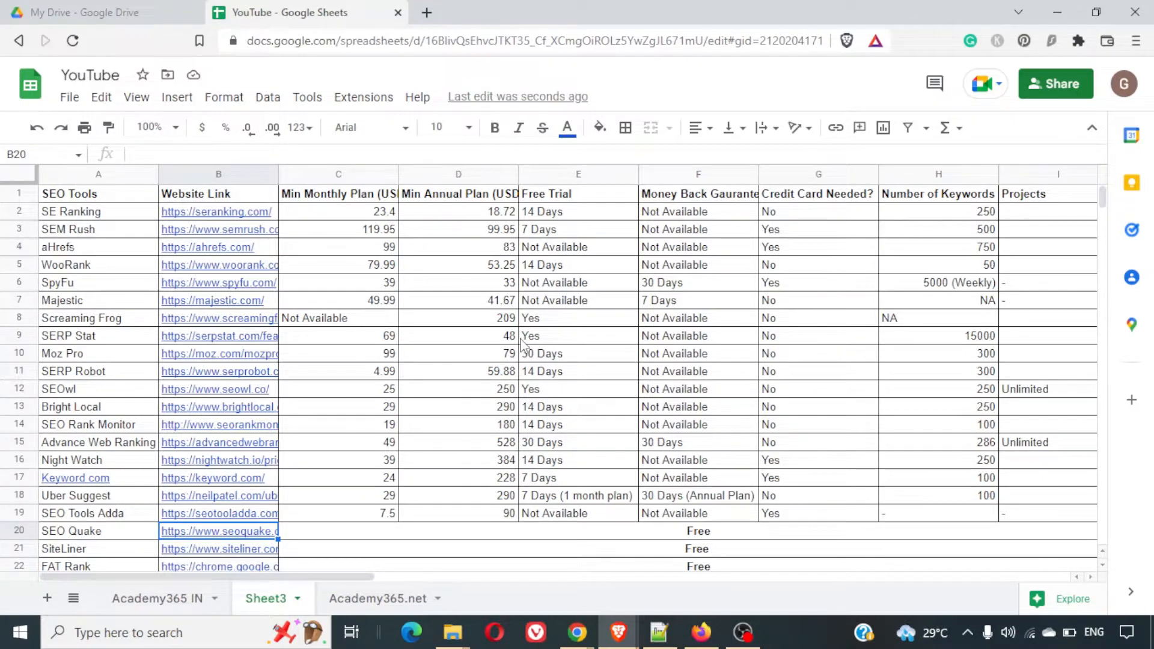
# Look over the SEO tools table and check the minimum monthly plan column for the first two tools.
pyautogui.scroll(-2, 522, 345)
pyautogui.scroll(2, 521, 346)
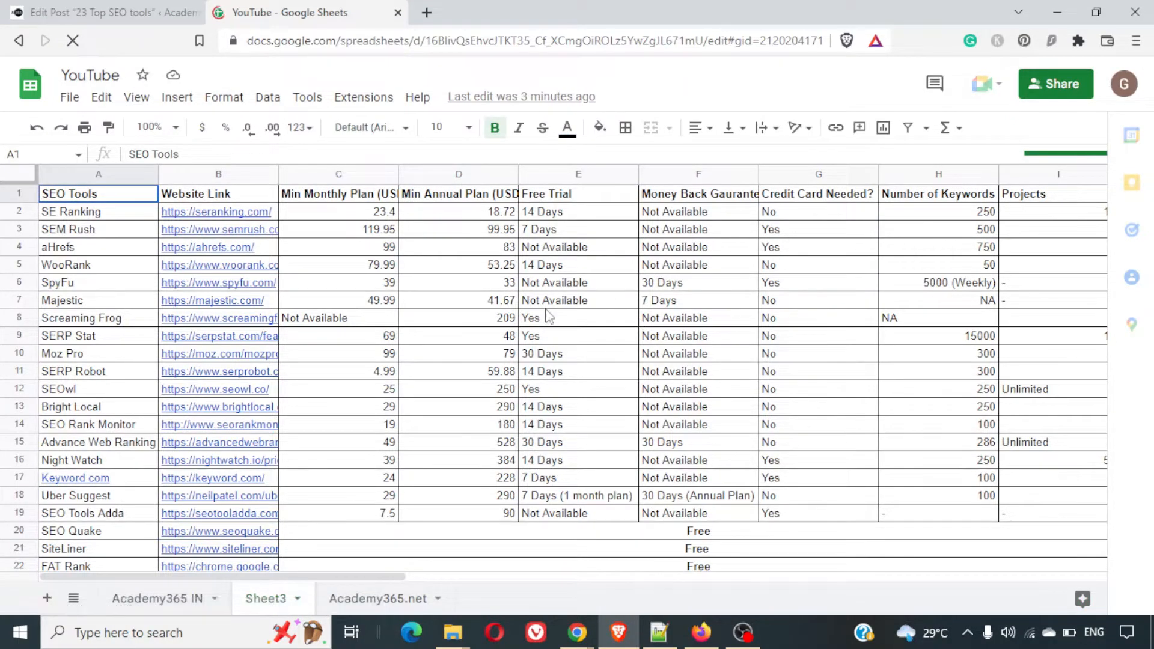
pyautogui.click(342, 199)
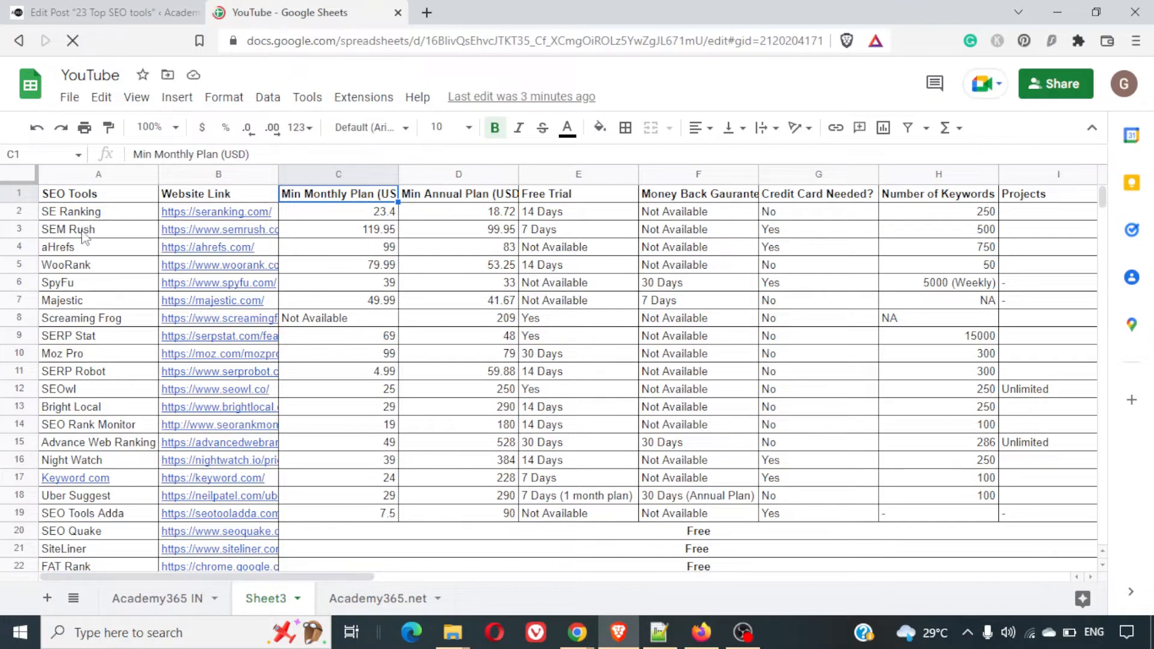
pyautogui.click(357, 213)
pyautogui.press('Up')
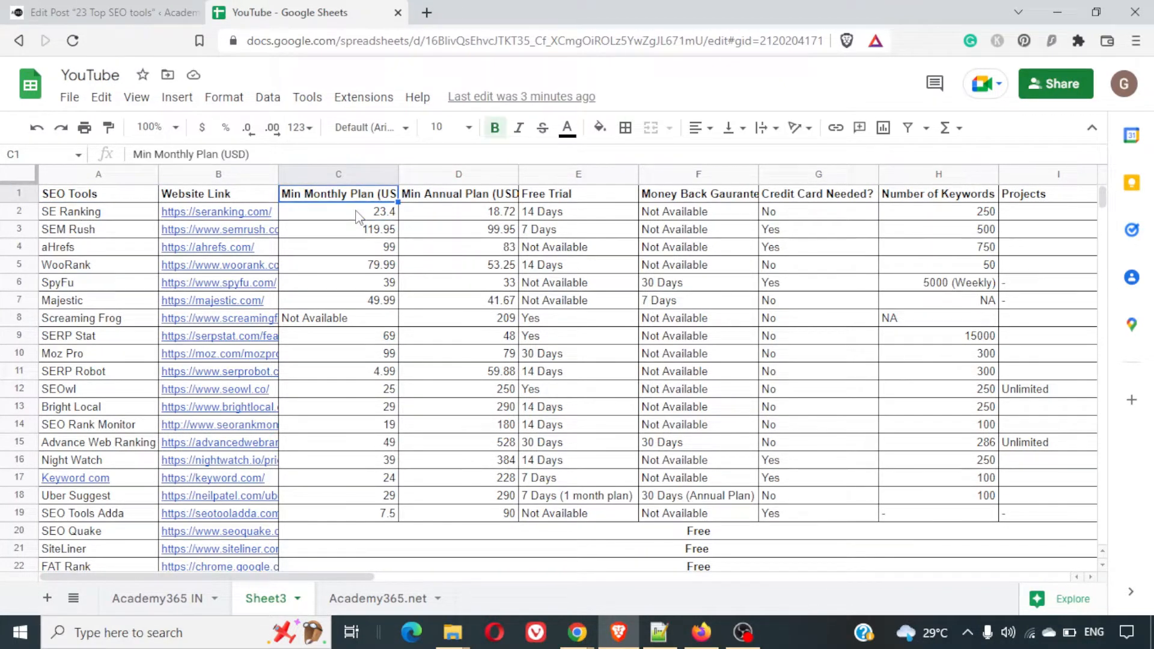
pyautogui.press('Down')
pyautogui.press('Down')
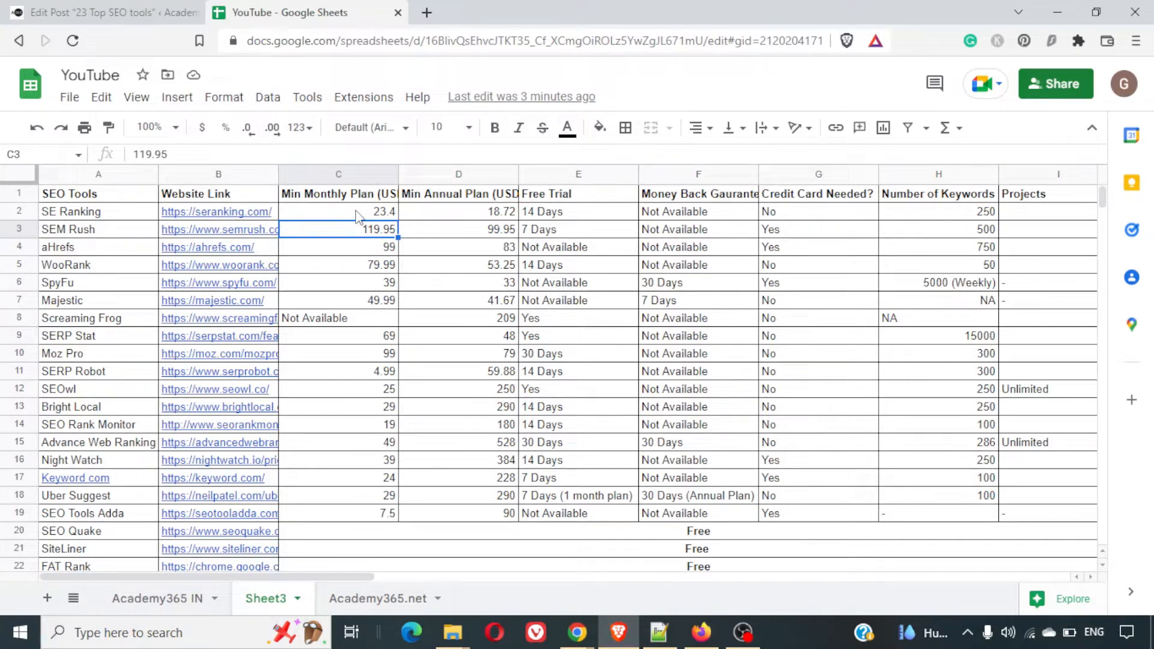
# Examine the SEM Rush row across all columns through Projects and return to its website link.
pyautogui.press('Right')
pyautogui.press('Right')
pyautogui.press('Right')
pyautogui.press('Right')
pyautogui.press('Right')
pyautogui.press('Right')
pyautogui.press('Right')
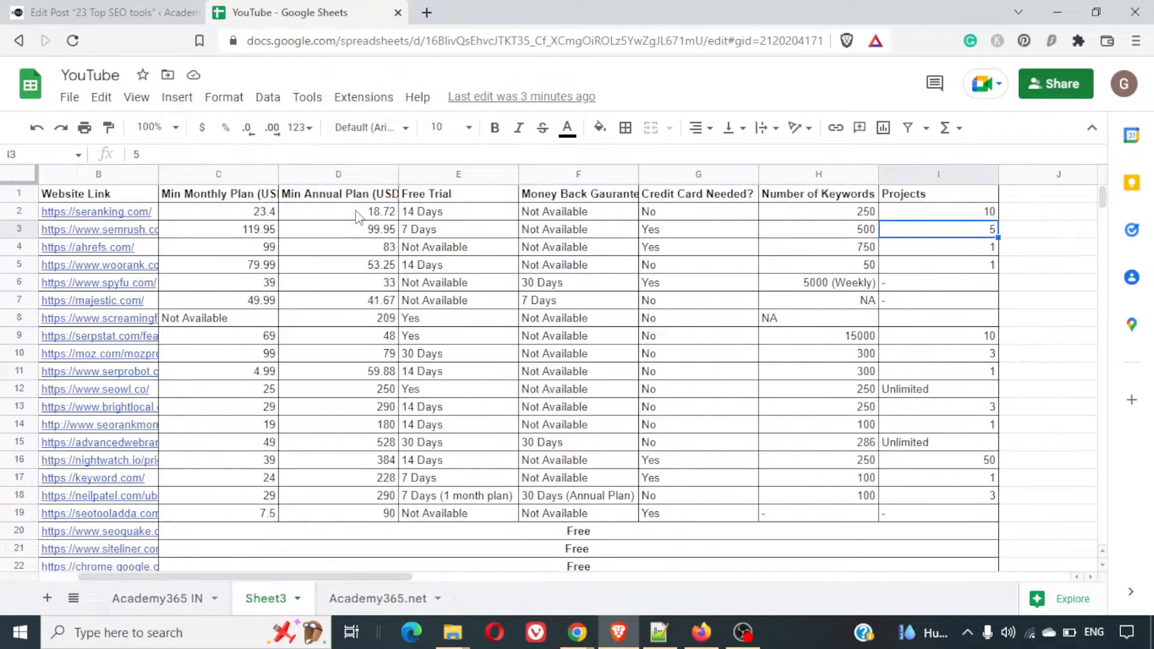
pyautogui.press('Left')
pyautogui.press('Left')
pyautogui.press('Left')
pyautogui.press('Left')
pyautogui.press('Left')
pyautogui.press('Left')
pyautogui.press('Left')
pyautogui.press('Left')
pyautogui.press('Left')
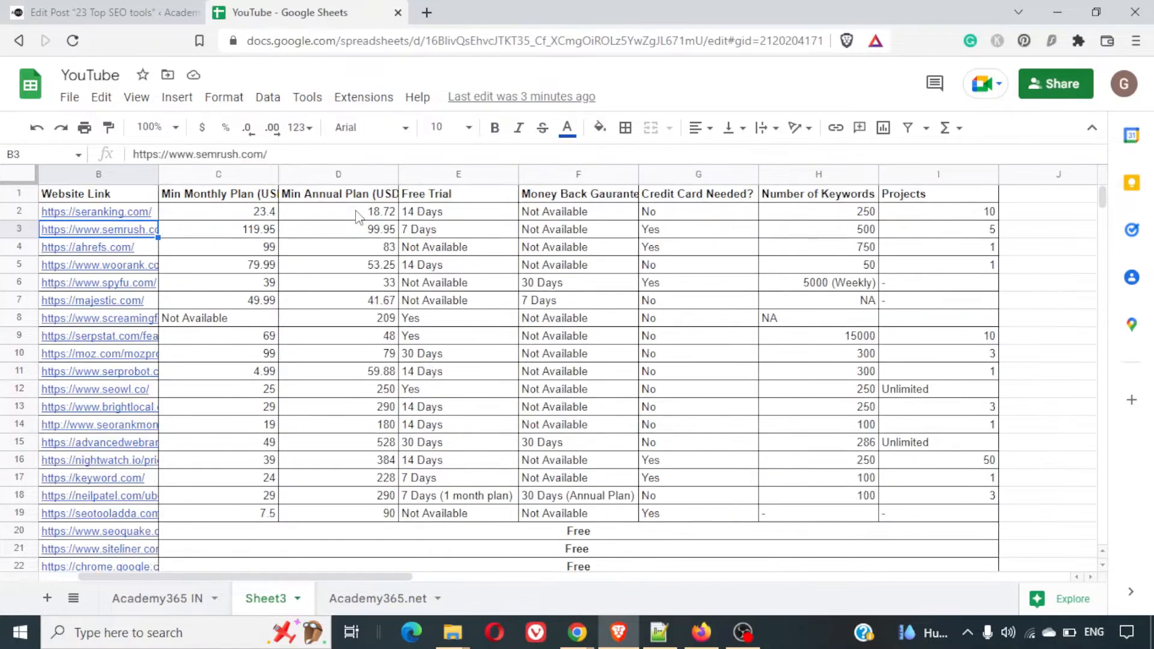
# Review the SE Ranking row cell by cell, from the monthly and annual plan prices through keywords and projects.
pyautogui.press('Up')
pyautogui.press('Right')
pyautogui.press('Right')
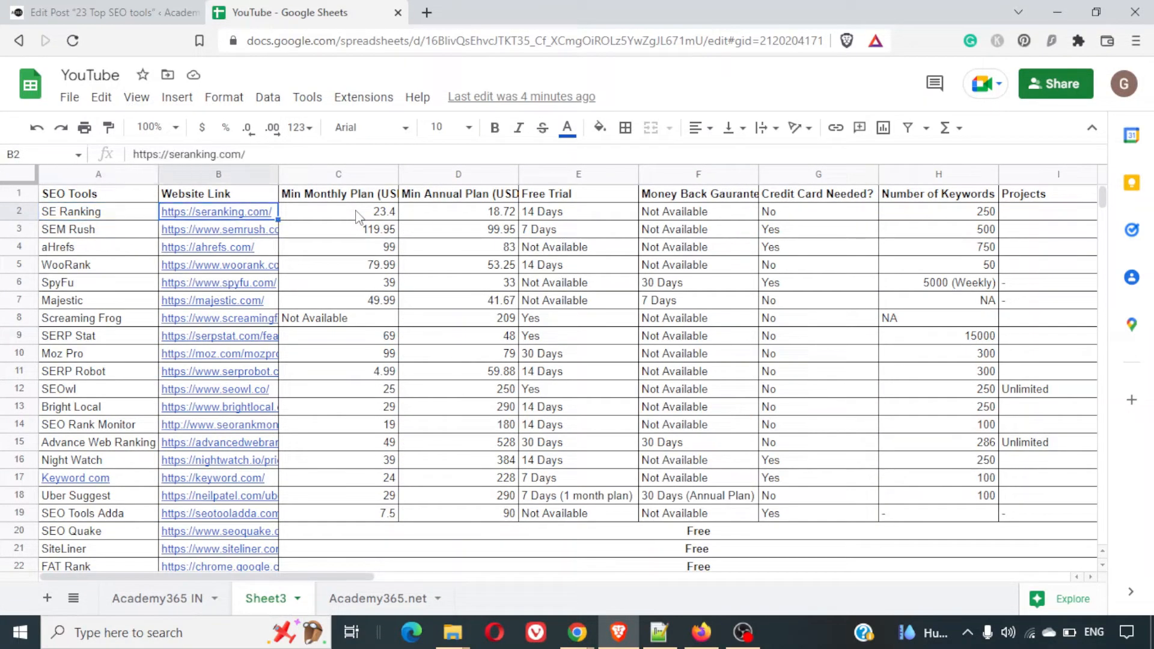
pyautogui.press('Up')
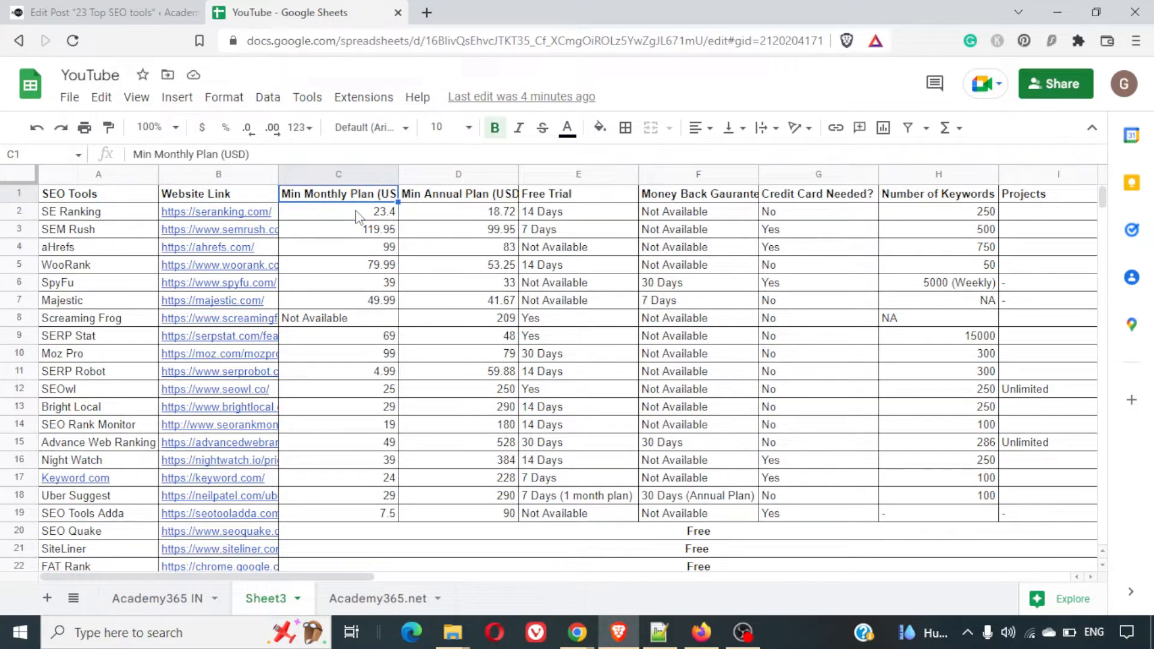
pyautogui.press('Down')
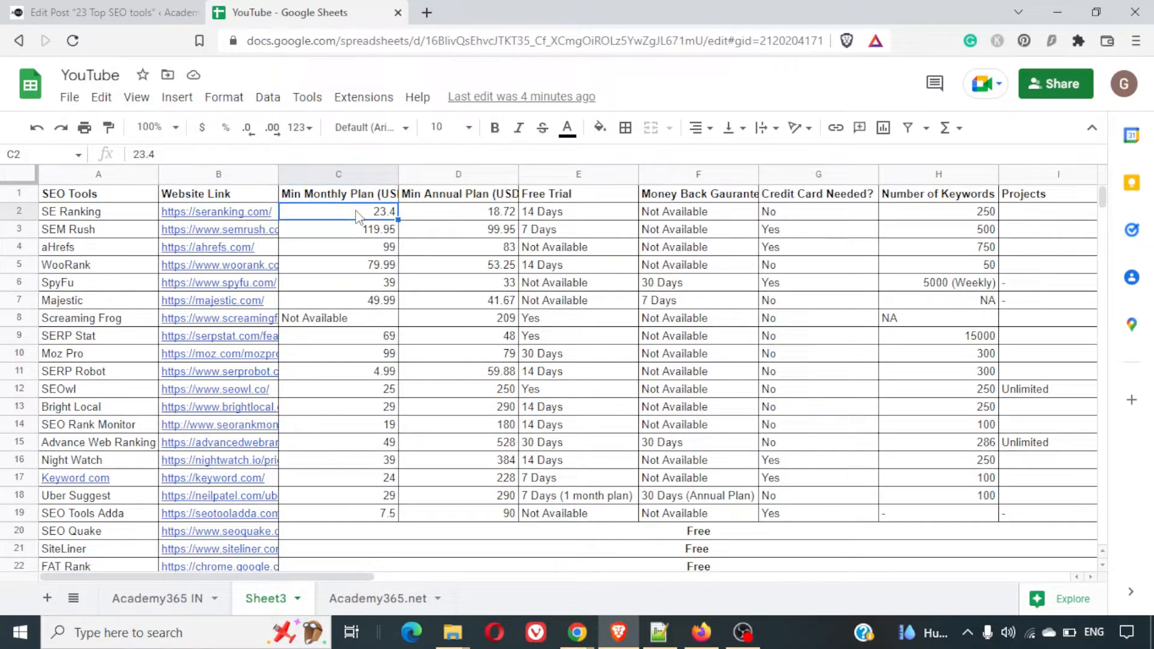
pyautogui.press('Right')
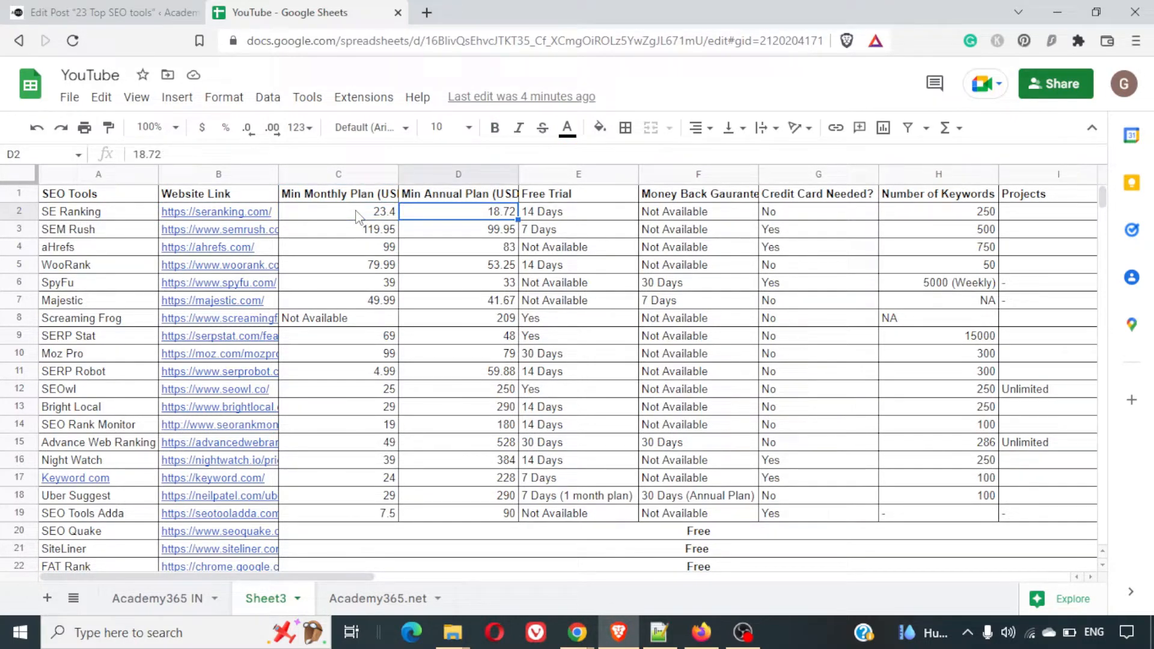
pyautogui.press('Right')
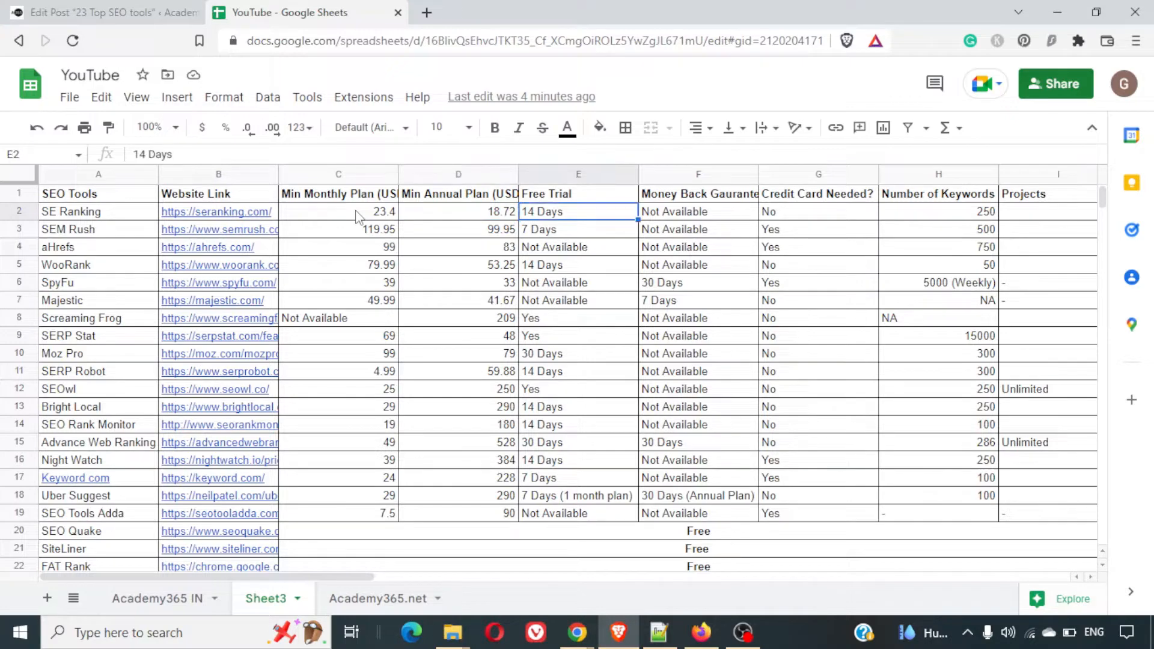
pyautogui.press('Right')
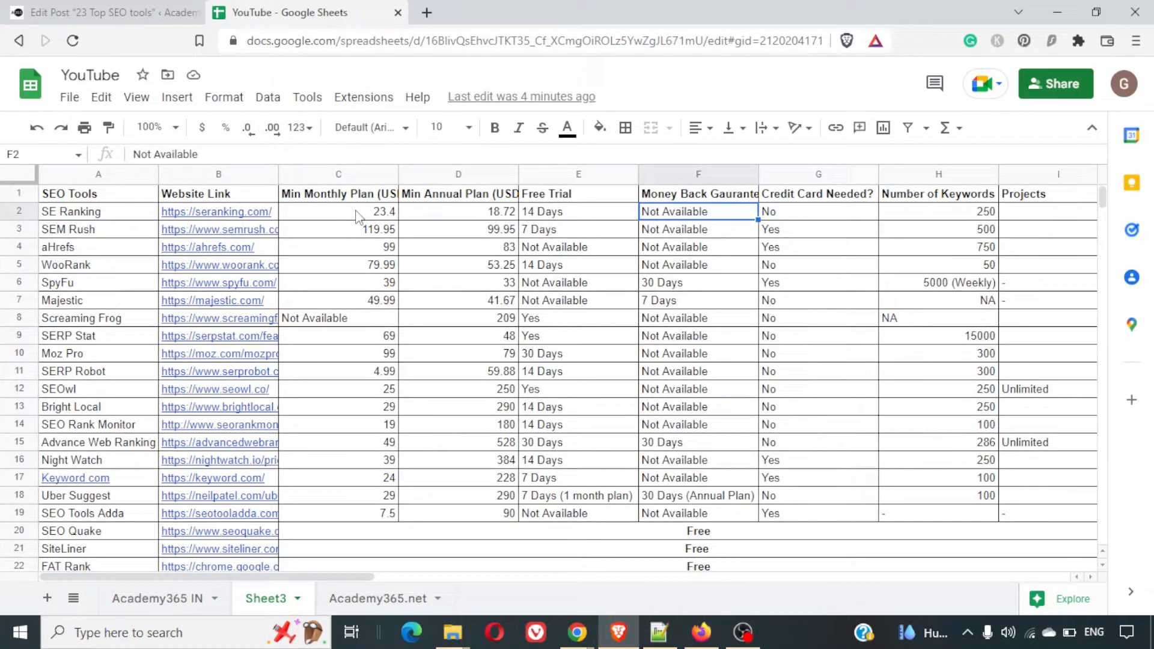
pyautogui.press('Right')
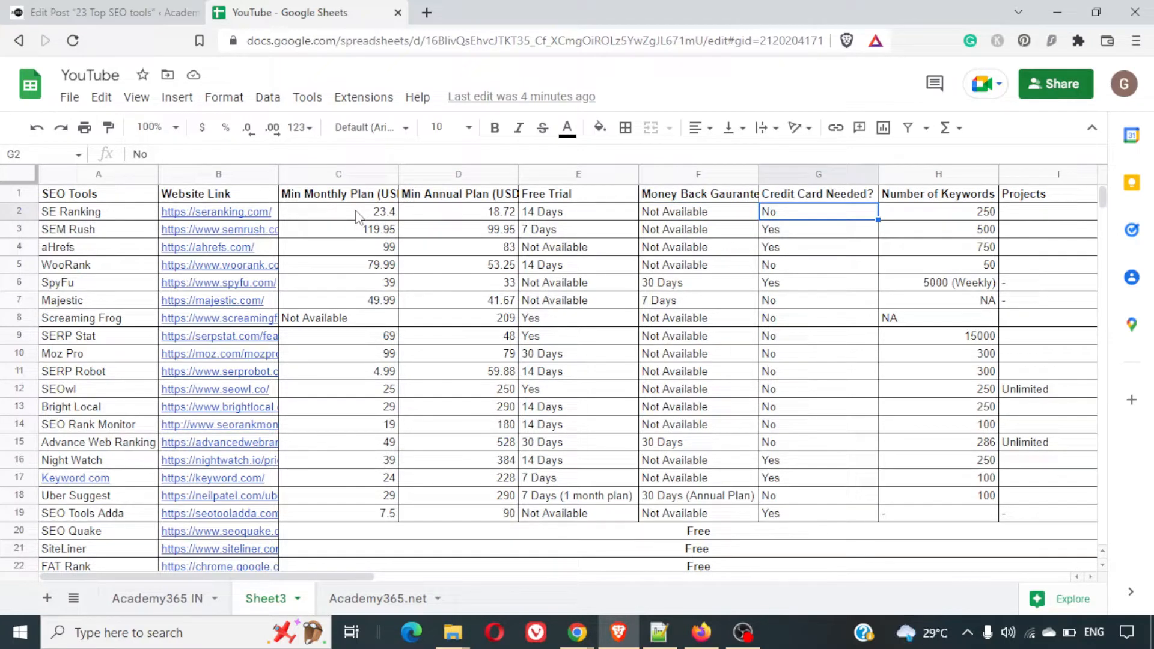
pyautogui.press('Right')
pyautogui.press('Left')
pyautogui.press('Right')
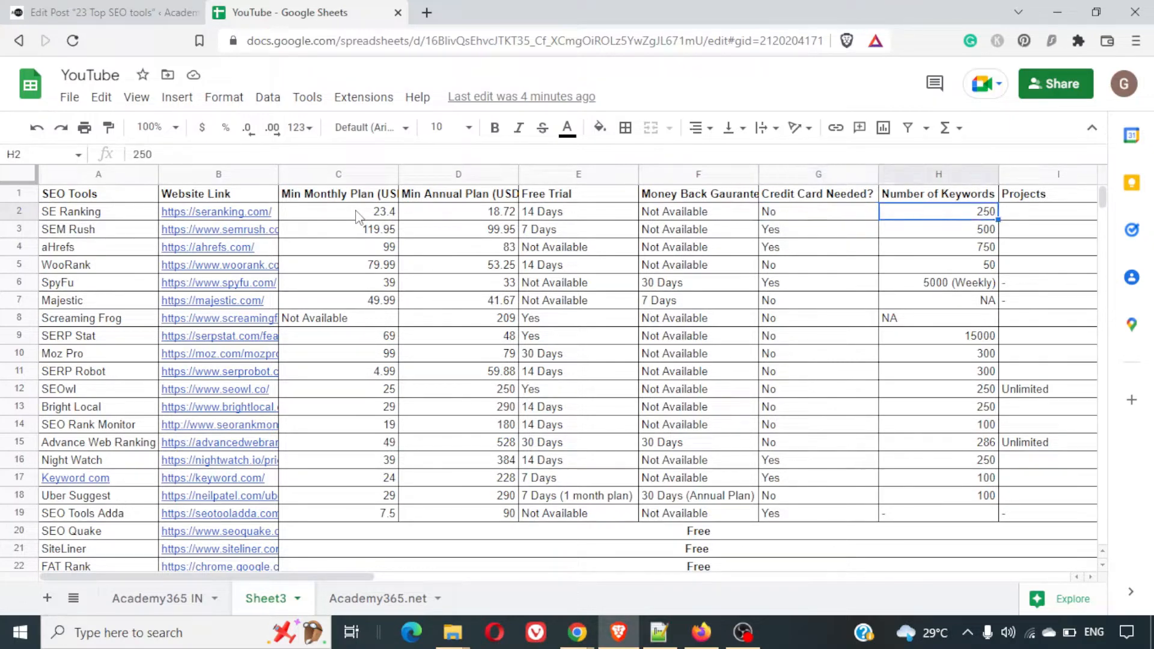
pyautogui.press('Right')
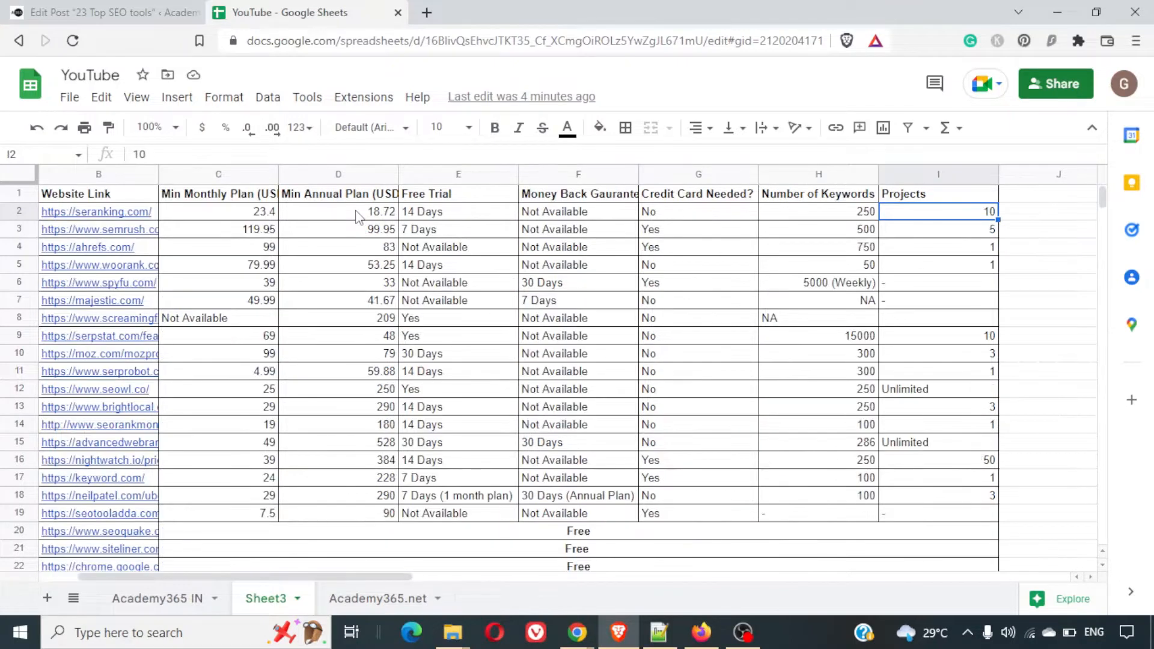
# Examine SEM Rush's minimum monthly and annual plan prices and its free trial period.
pyautogui.press('Left')
pyautogui.press('Left')
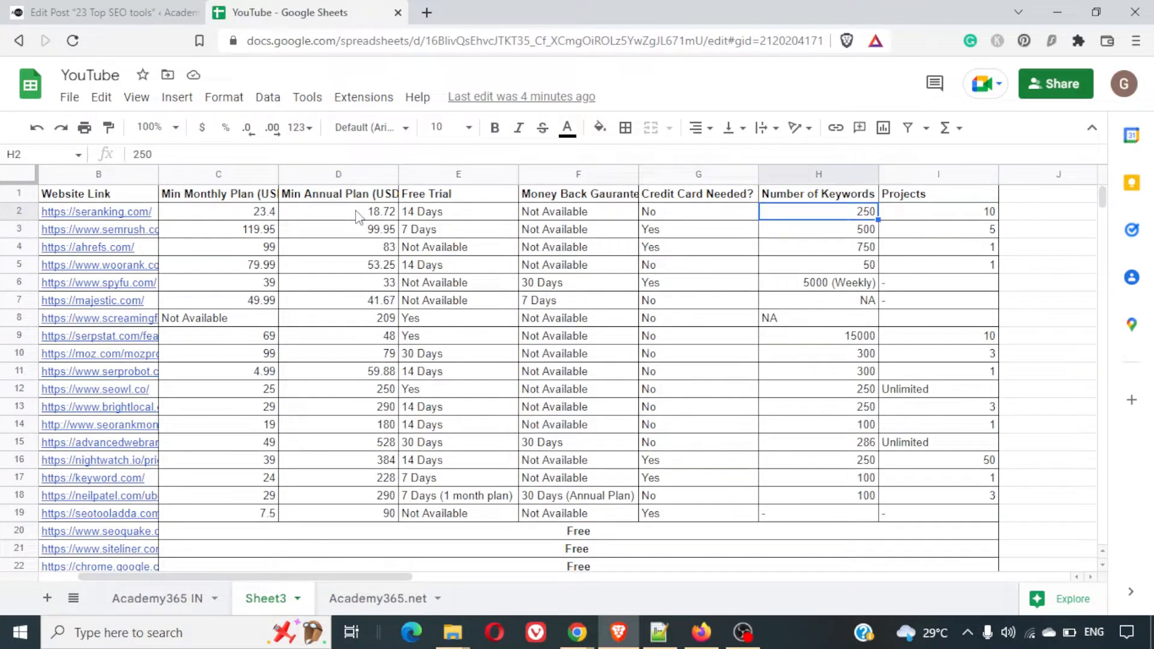
pyautogui.press('Left')
pyautogui.press('Left')
pyautogui.press('Left')
pyautogui.press('Left')
pyautogui.press('Left')
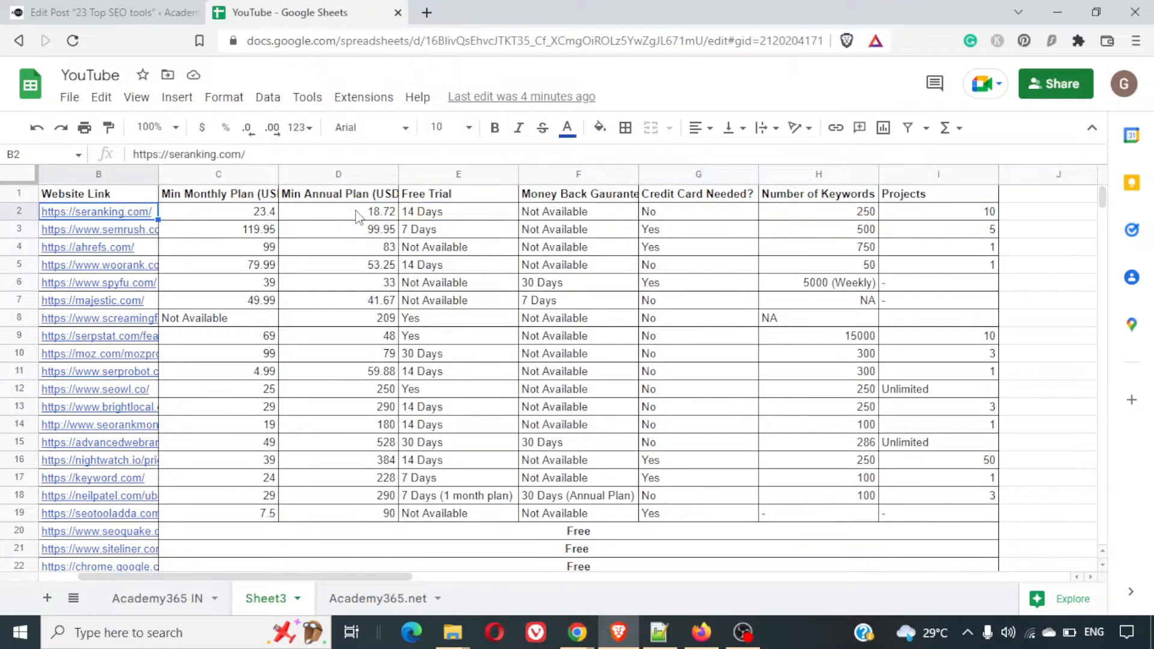
pyautogui.press('Down')
pyautogui.press('Right')
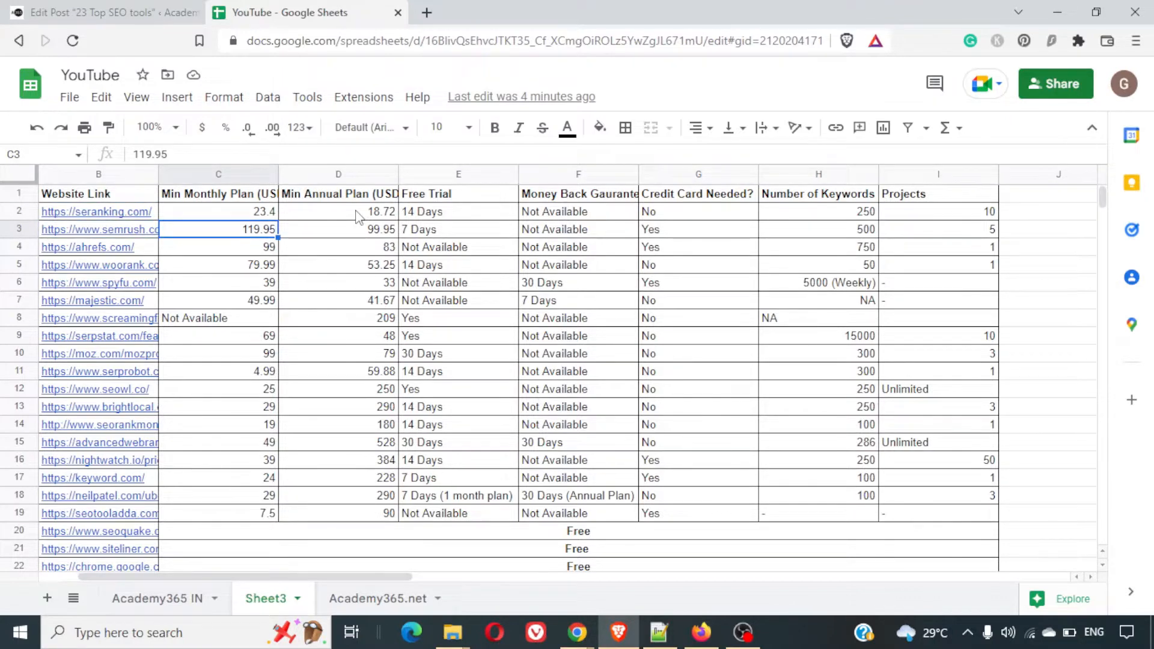
pyautogui.press('Right')
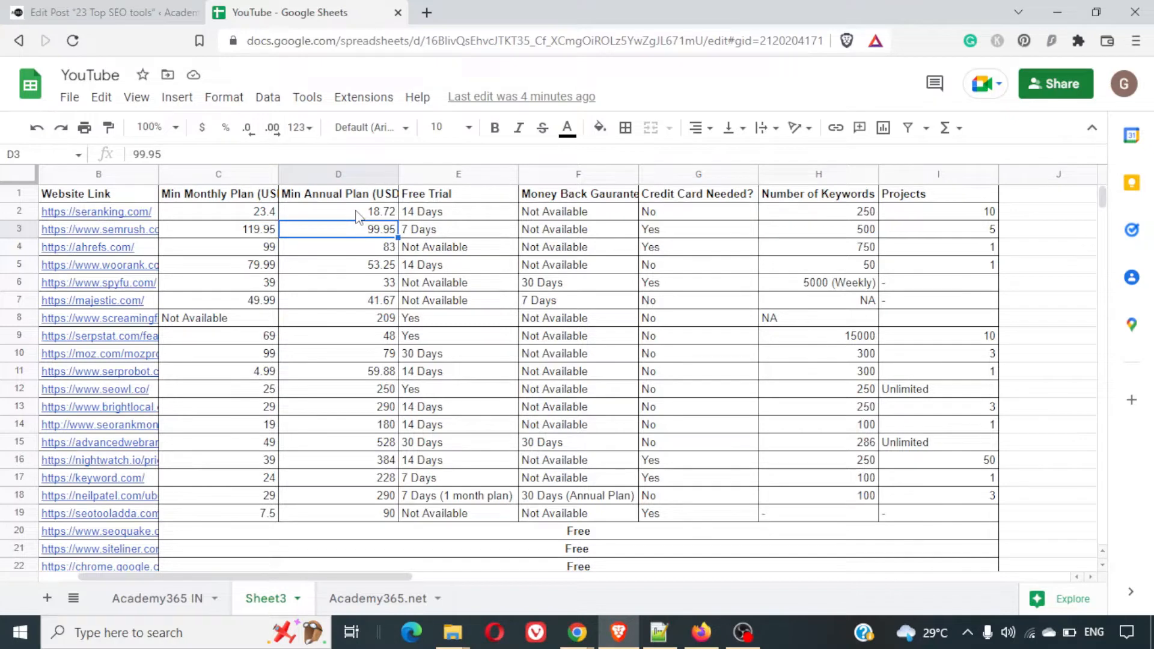
pyautogui.press('Left')
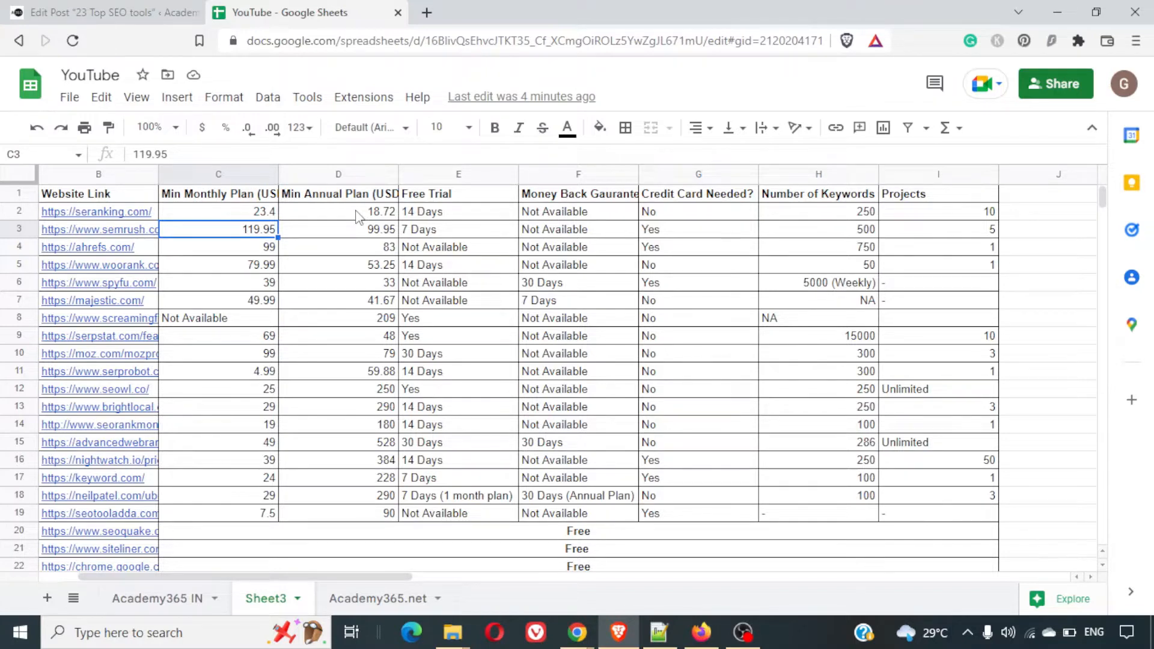
pyautogui.press('Right')
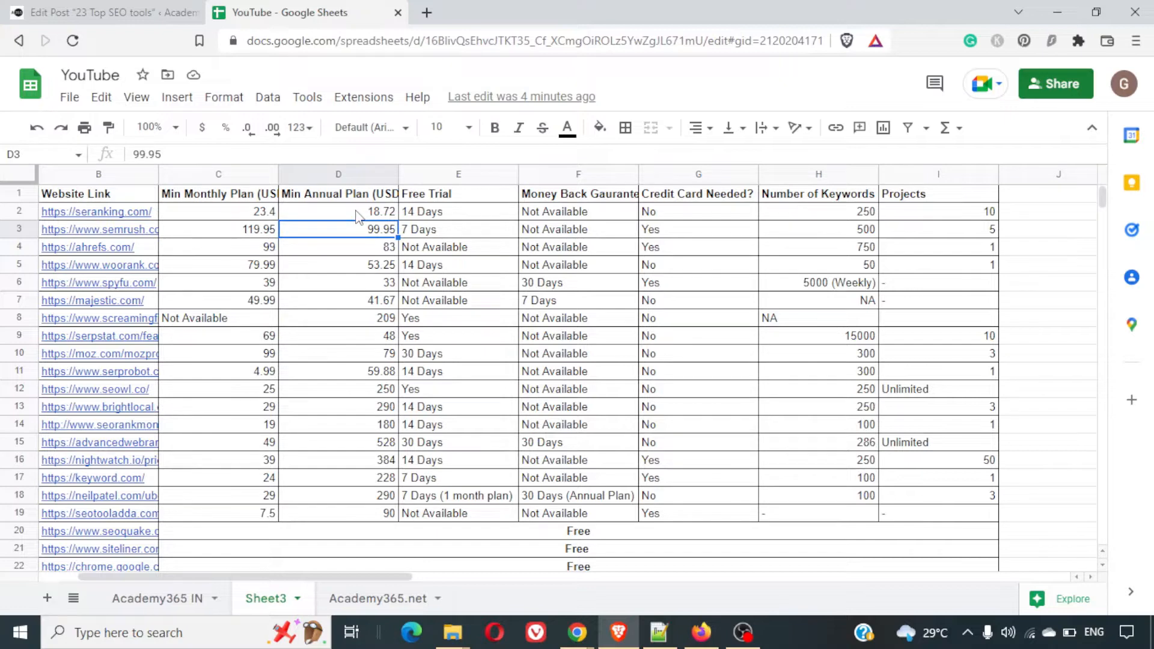
pyautogui.press('Right')
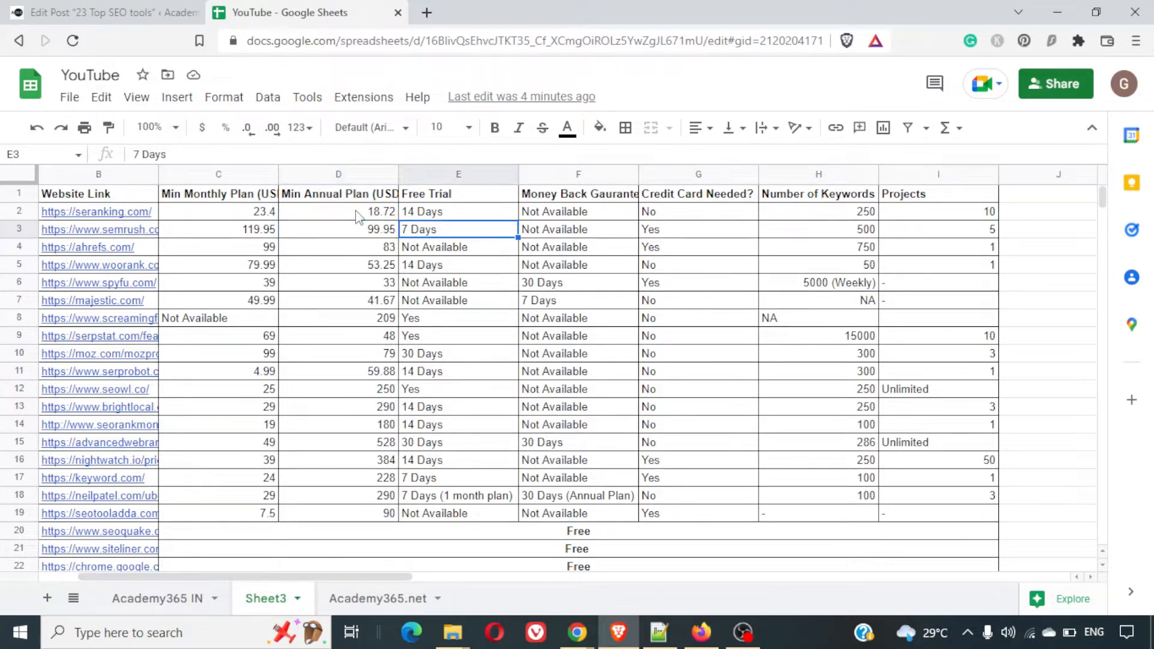
# Review the aHrefs row's plan prices, free trial, money-back guarantee and credit card requirement.
pyautogui.press('Down')
pyautogui.press('Left')
pyautogui.press('Left')
pyautogui.press('Left')
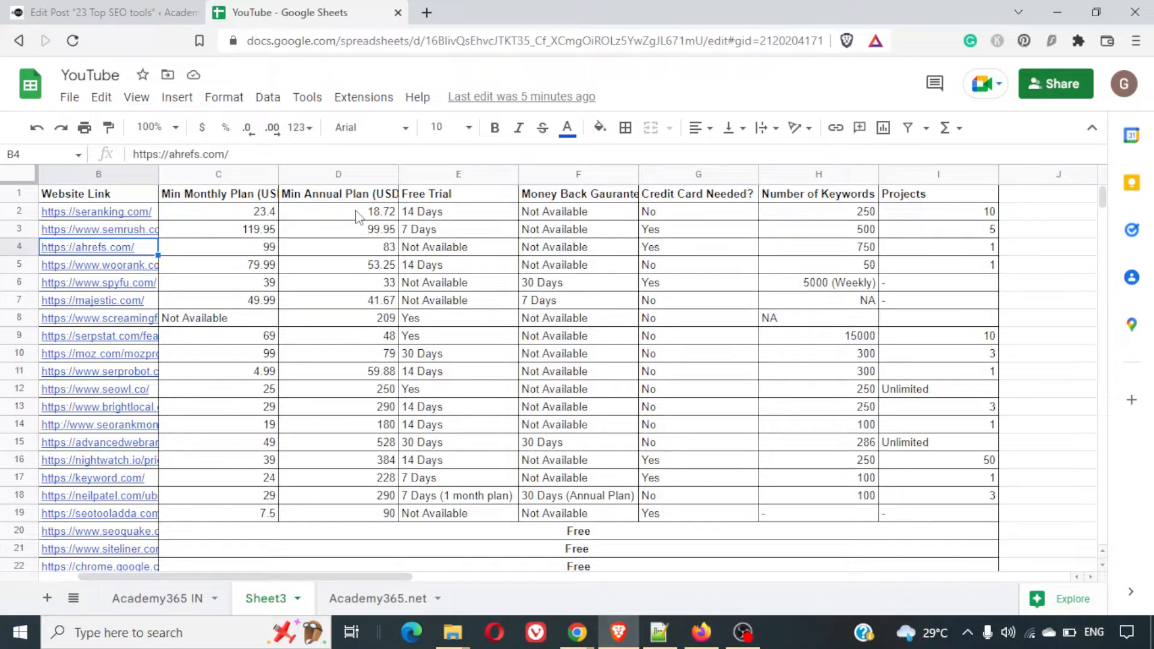
pyautogui.press('Right')
pyautogui.press('Right')
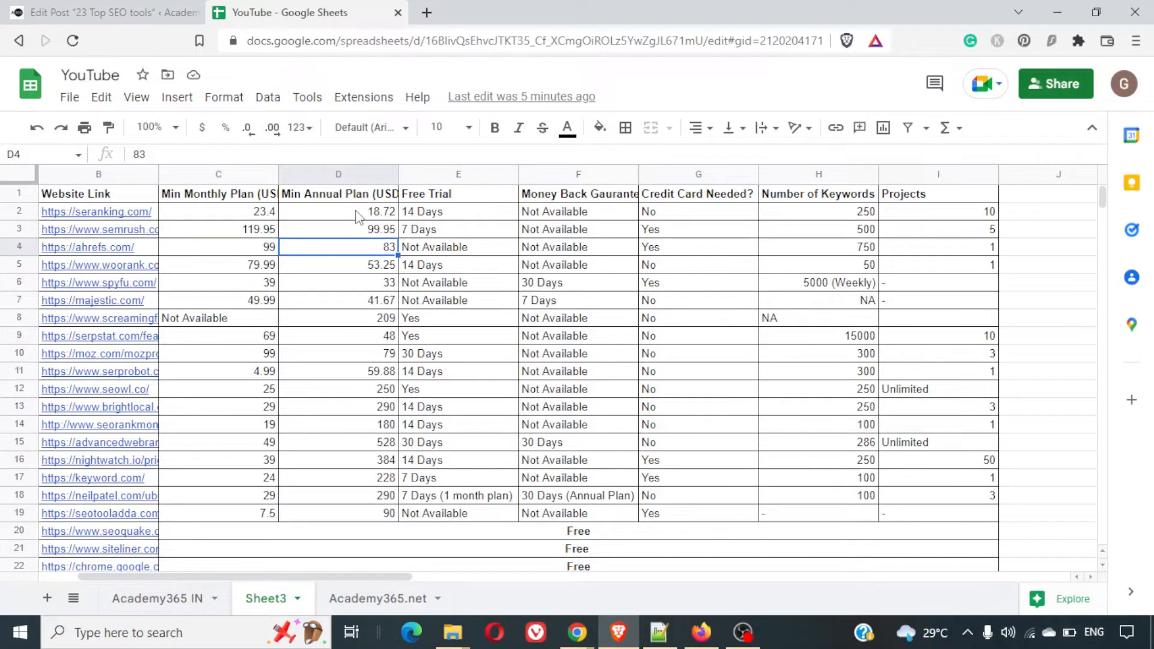
pyautogui.press('Right')
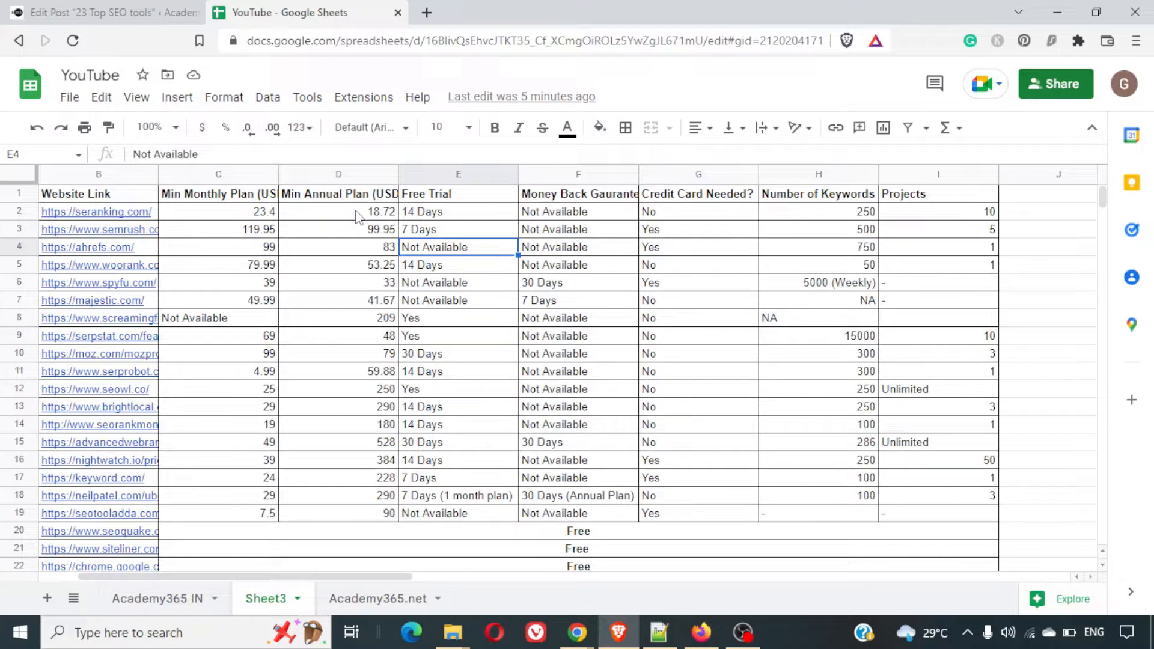
pyautogui.press('Right')
pyautogui.press('Right')
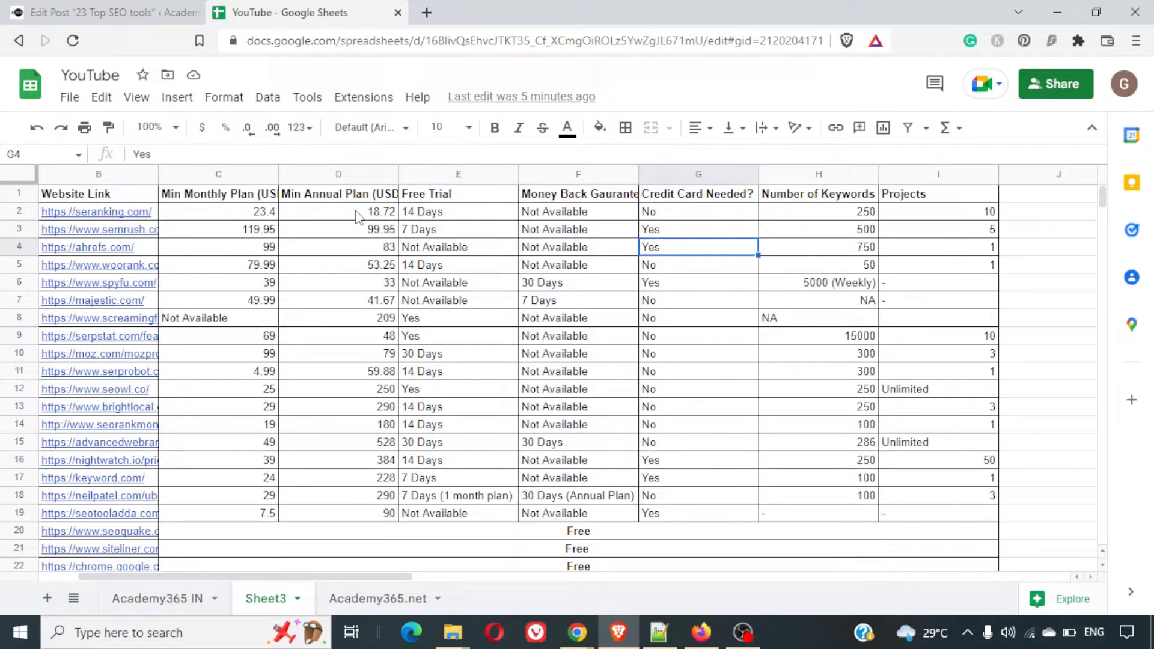
# Compare the Number of Keywords values down the tool list and return to the aHrefs entry.
pyautogui.press('Right')
pyautogui.press('Up')
pyautogui.press('Up')
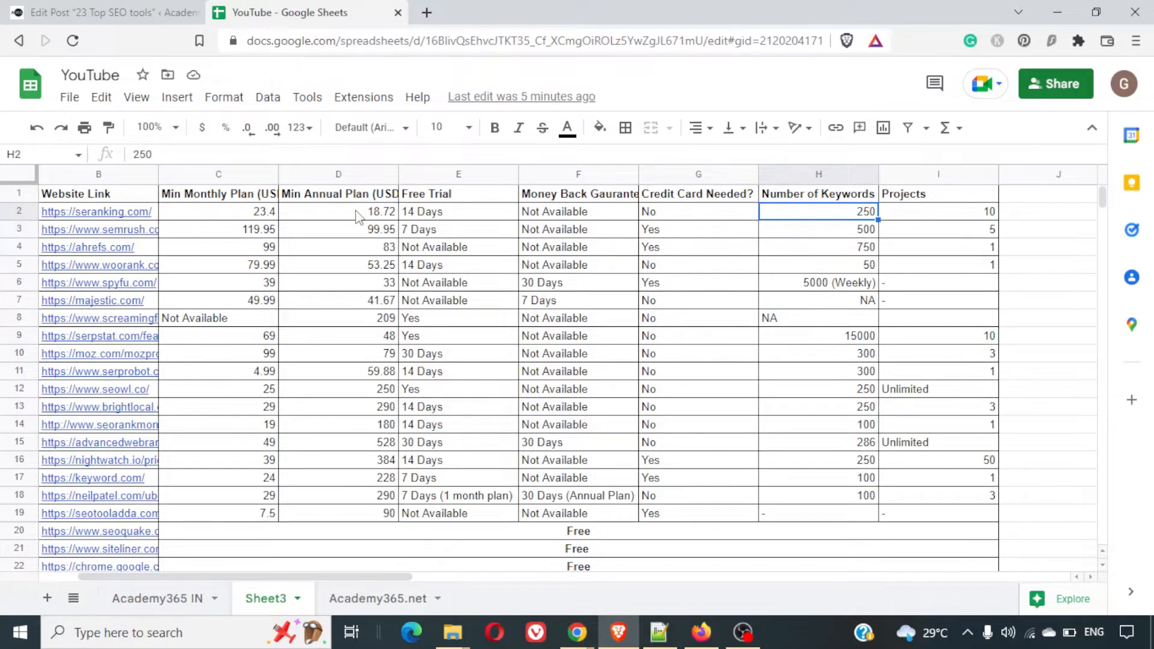
pyautogui.press('Down')
pyautogui.press('Down')
pyautogui.press('Down')
pyautogui.press('Down')
pyautogui.press('Down')
pyautogui.press('Down')
pyautogui.press('Down')
pyautogui.press('Down')
pyautogui.press('Down')
pyautogui.press('Down')
pyautogui.press('Down')
pyautogui.press('Down')
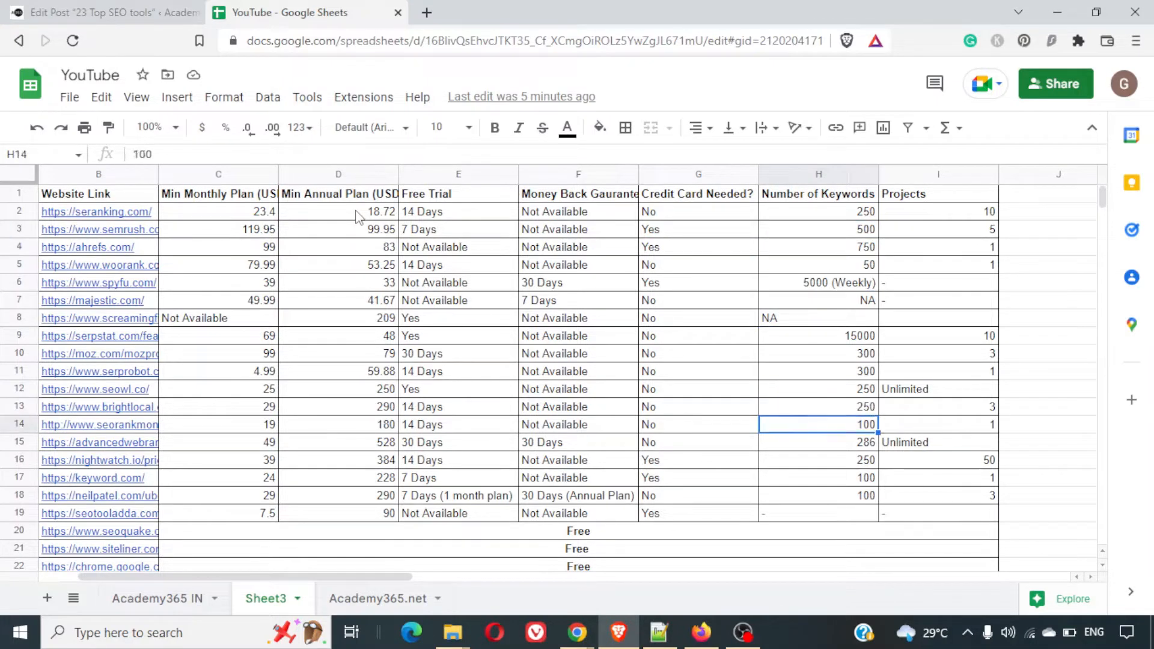
pyautogui.press('Down')
pyautogui.press('Up')
pyautogui.press('Up')
pyautogui.press('Up')
pyautogui.press('Up')
pyautogui.press('Up')
pyautogui.press('Up')
pyautogui.press('Up')
pyautogui.press('Up')
pyautogui.press('Up')
pyautogui.press('Up')
pyautogui.press('Up')
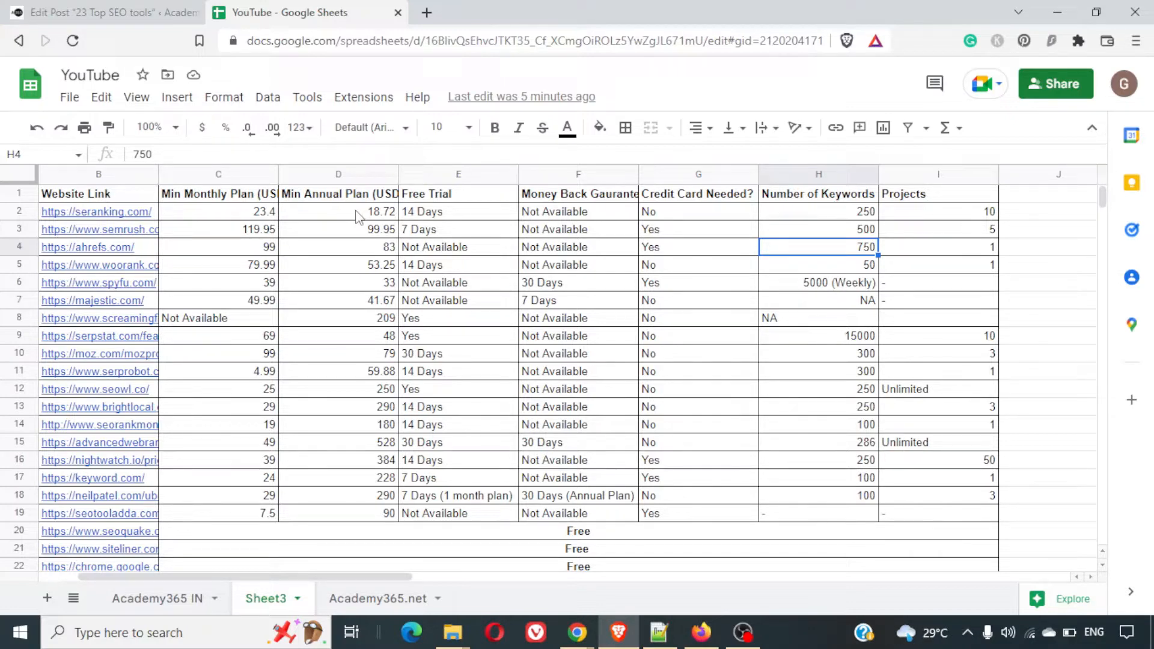
# Go to the WooRank row and check its monthly plan price, tool name and website link.
pyautogui.press('Left')
pyautogui.press('Left')
pyautogui.press('Left')
pyautogui.press('Left')
pyautogui.press('Left')
pyautogui.press('Down')
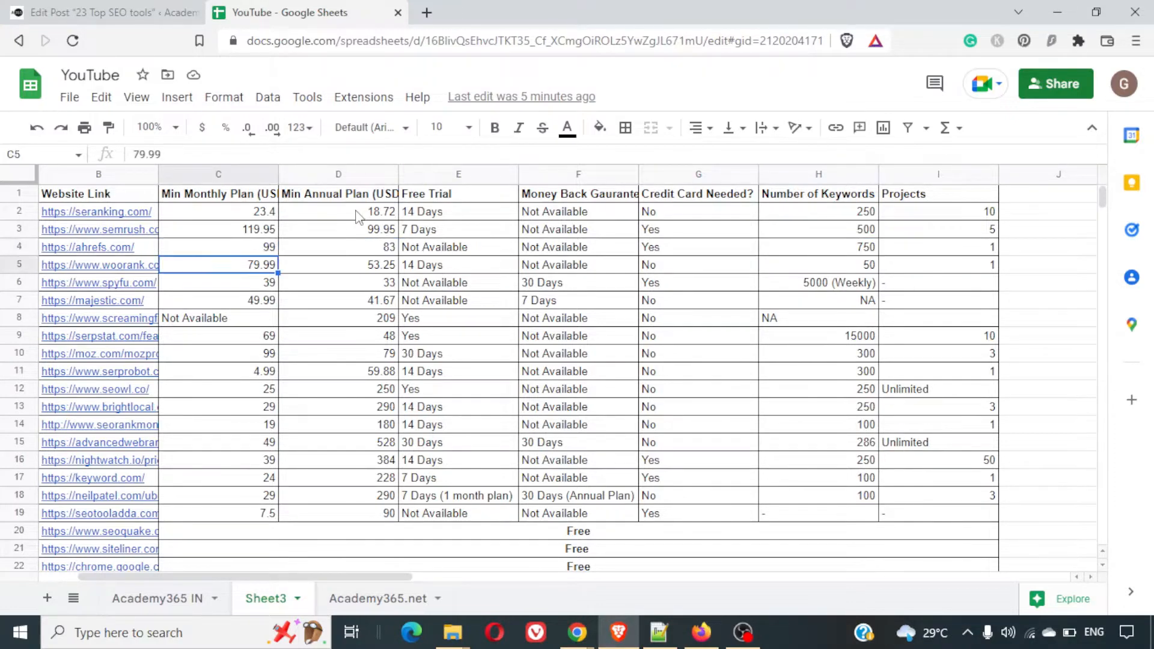
pyautogui.press('Left')
pyautogui.press('Left')
pyautogui.press('Down')
pyautogui.press('Up')
pyautogui.press('Right')
# Examine the SpyFu row's website link and its minimum monthly and annual plan prices.
pyautogui.press('Down')
pyautogui.press('Down')
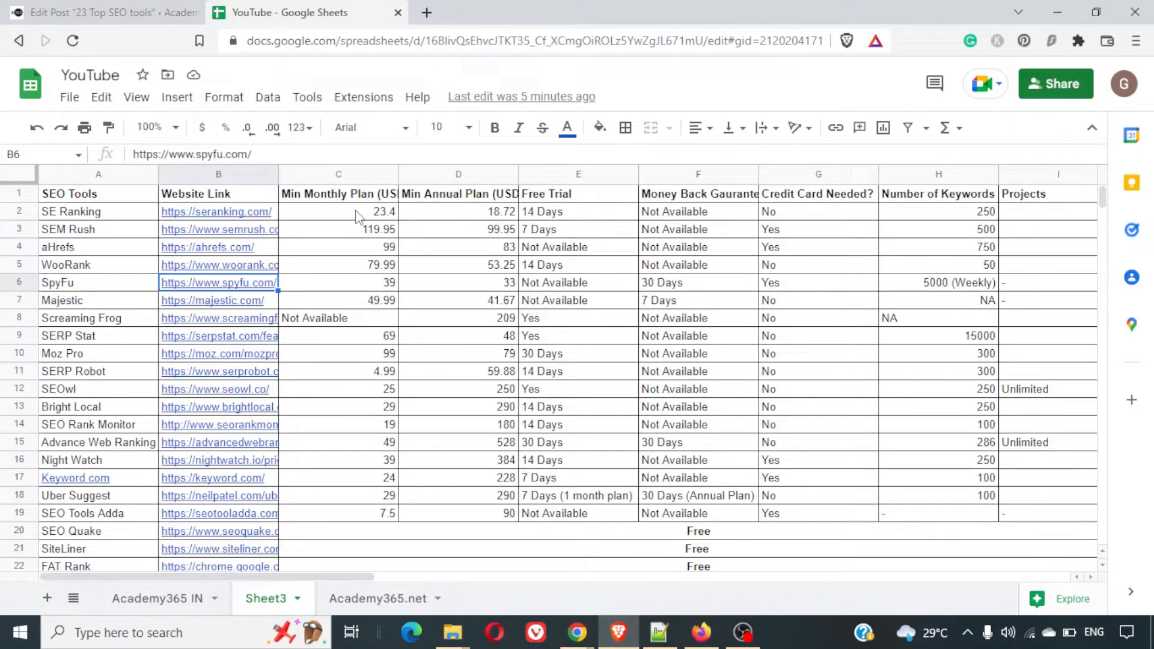
pyautogui.press('Up')
pyautogui.press('Right')
pyautogui.press('Left')
pyautogui.press('Right')
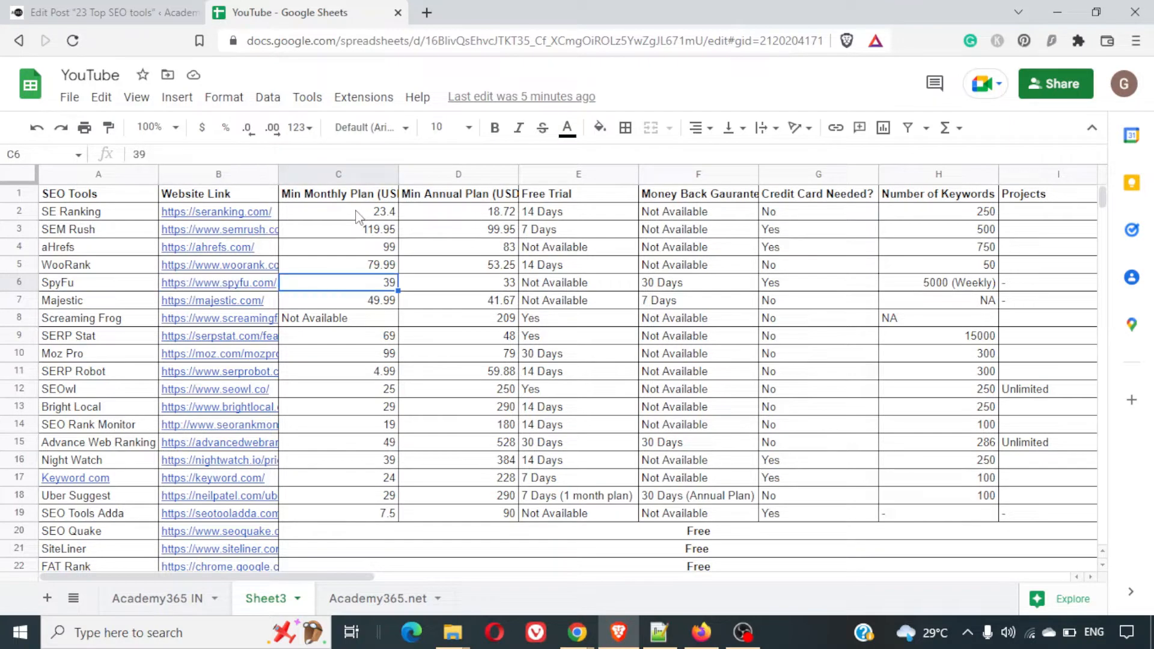
pyautogui.press('Right')
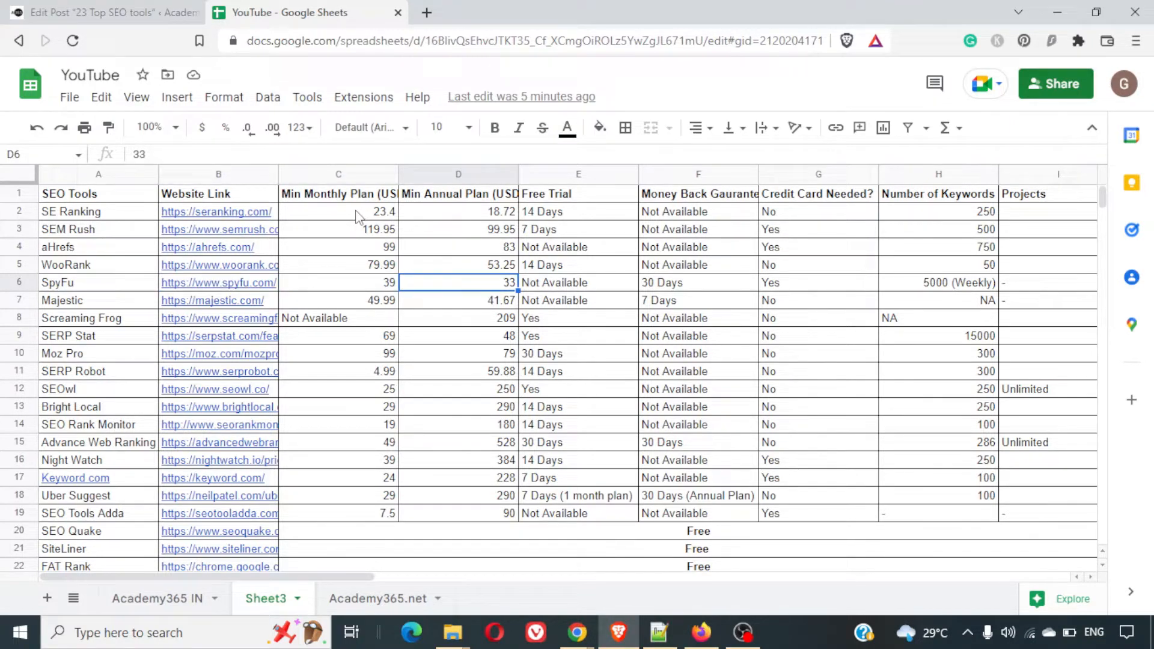
pyautogui.press('Left')
pyautogui.press('Left')
pyautogui.press('Right')
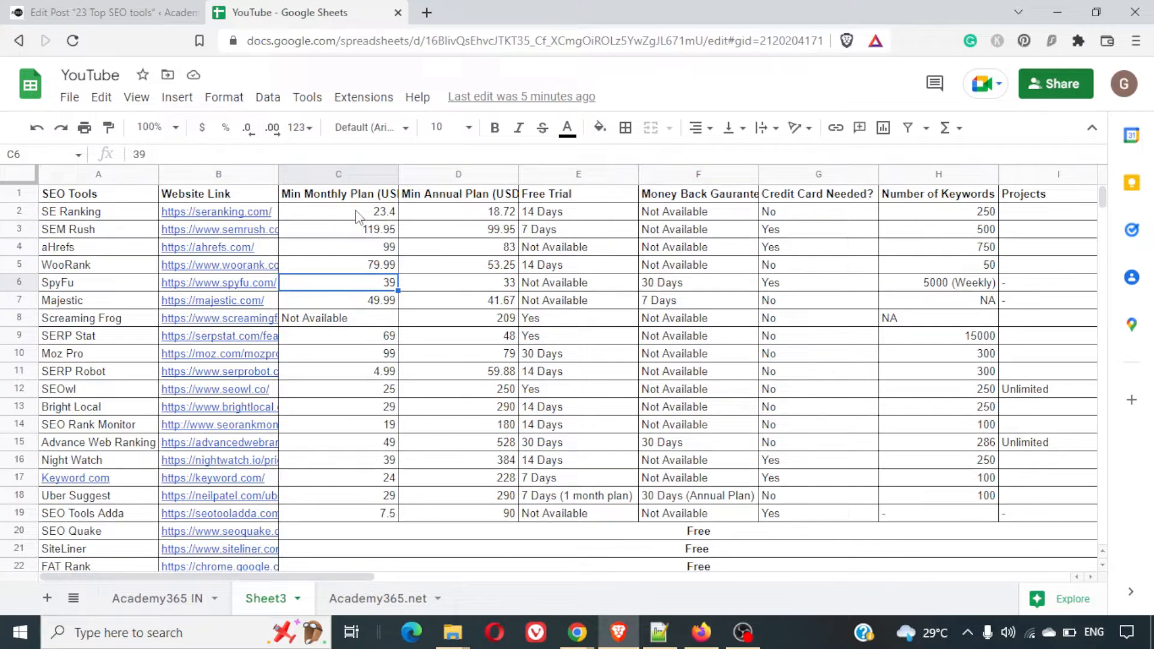
# Review the introduction and tool headings in the 23 Top SEO tools draft post and return to the spreadsheet.
pyautogui.click(51, 7)
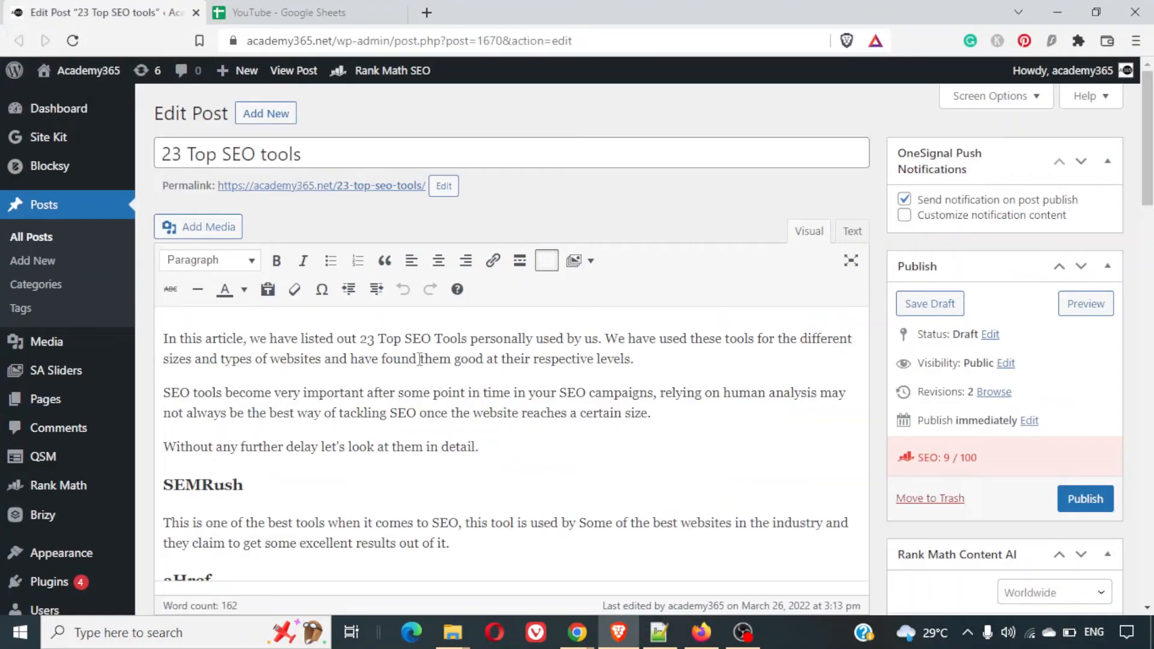
pyautogui.scroll(-2, 420, 359)
pyautogui.scroll(-1, 419, 358)
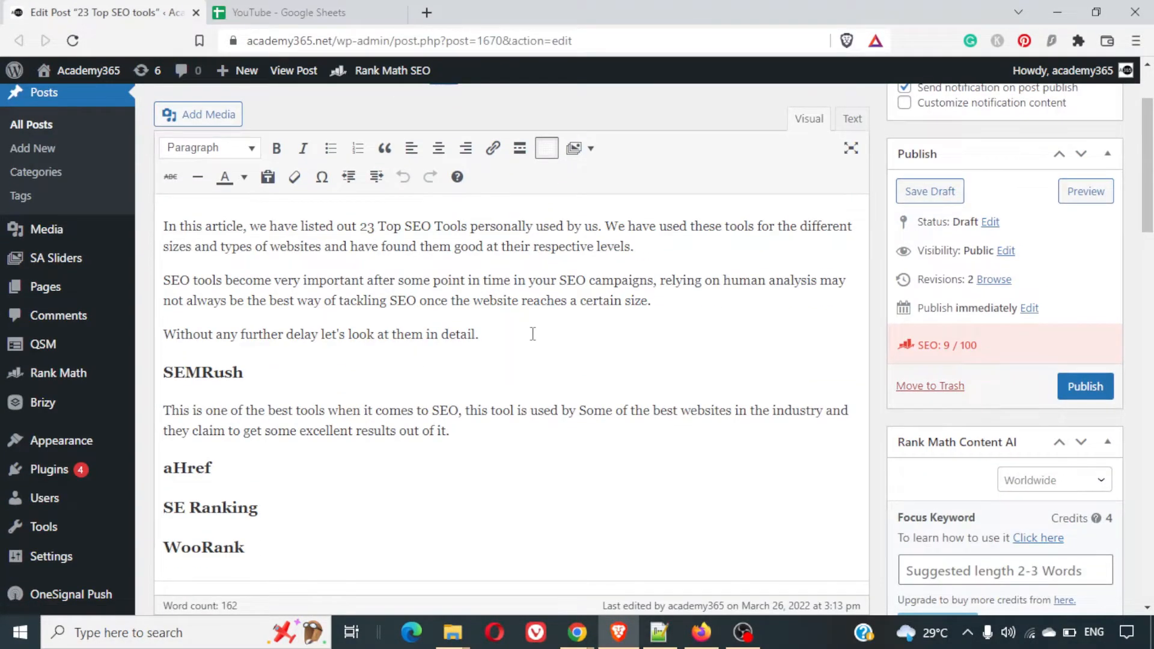
pyautogui.click(298, 11)
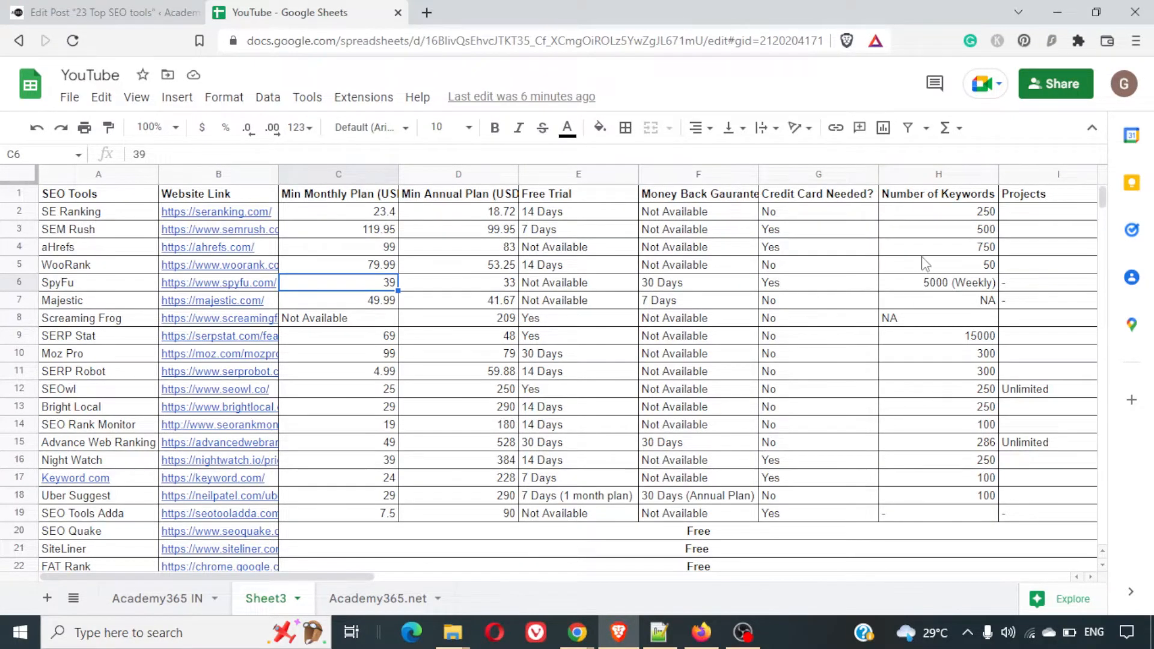
# Compare the Projects values down the list of SEO tools, starting from the keyword allowance in the first row.
pyautogui.click(942, 218)
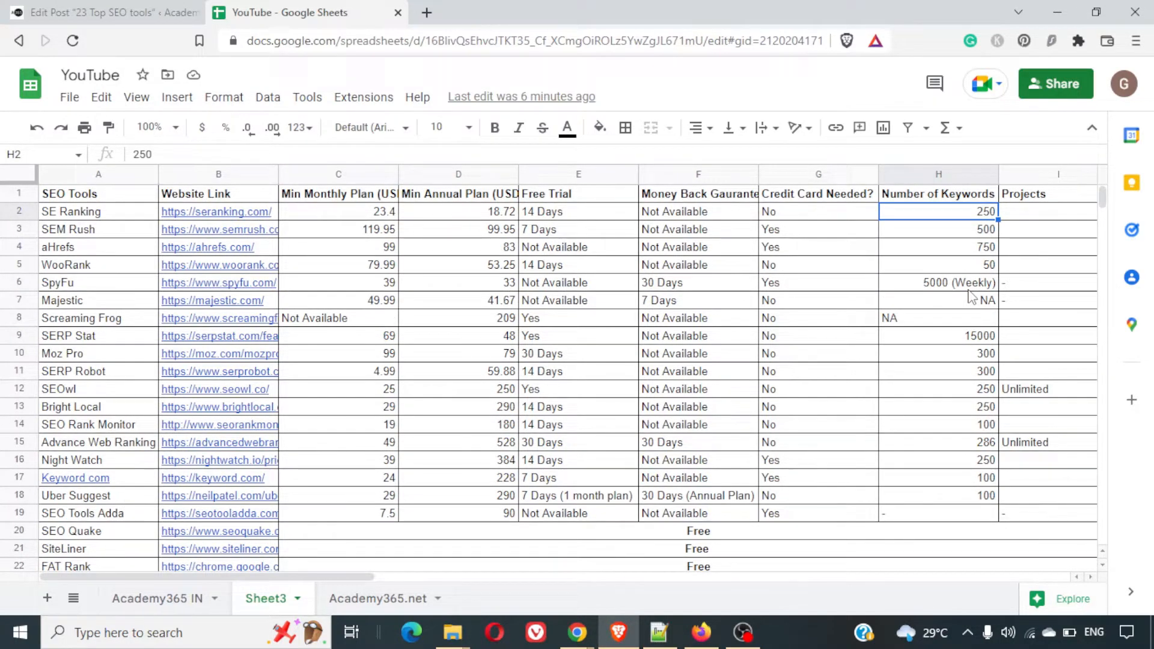
pyautogui.click(1034, 325)
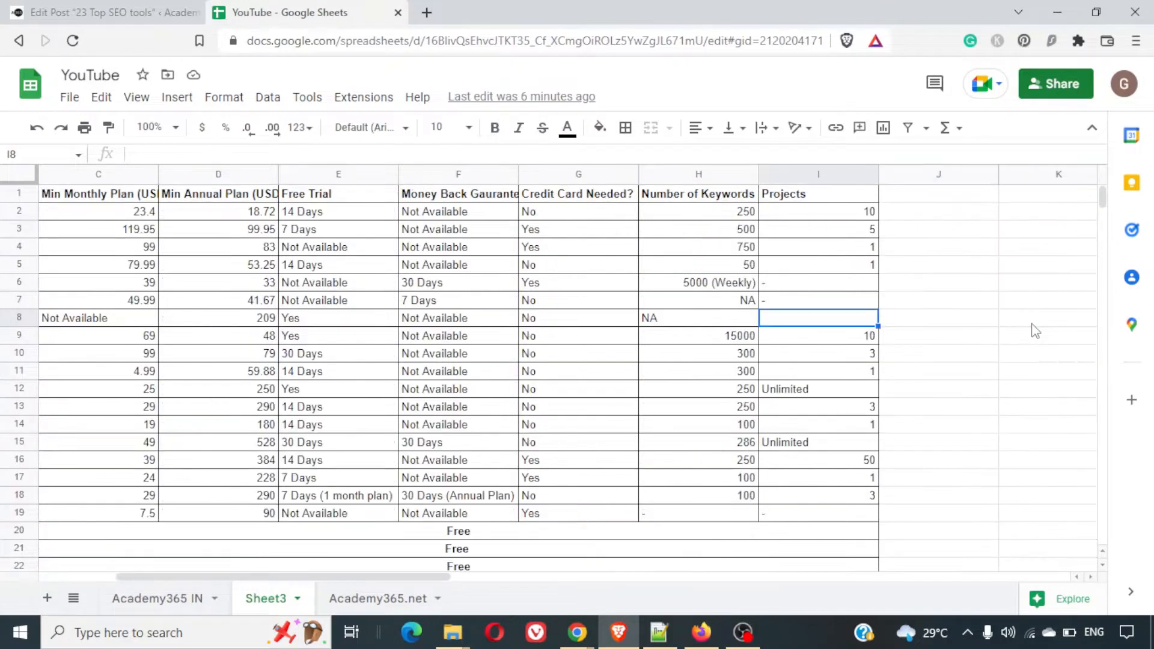
pyautogui.press('Up')
pyautogui.press('Up')
pyautogui.press('Up')
pyautogui.press('Up')
pyautogui.press('Down')
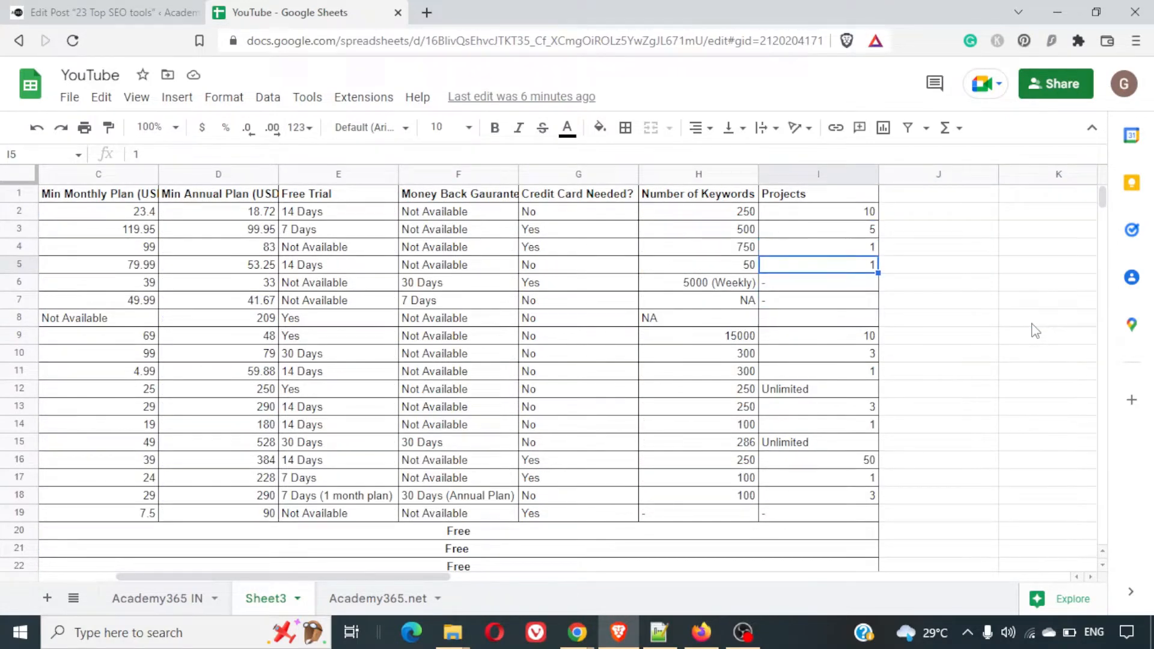
pyautogui.press('Down')
pyautogui.press('Down')
pyautogui.press('Down')
pyautogui.press('Down')
pyautogui.press('Down')
pyautogui.press('Down')
pyautogui.press('Down')
pyautogui.press('Down')
pyautogui.press('Down')
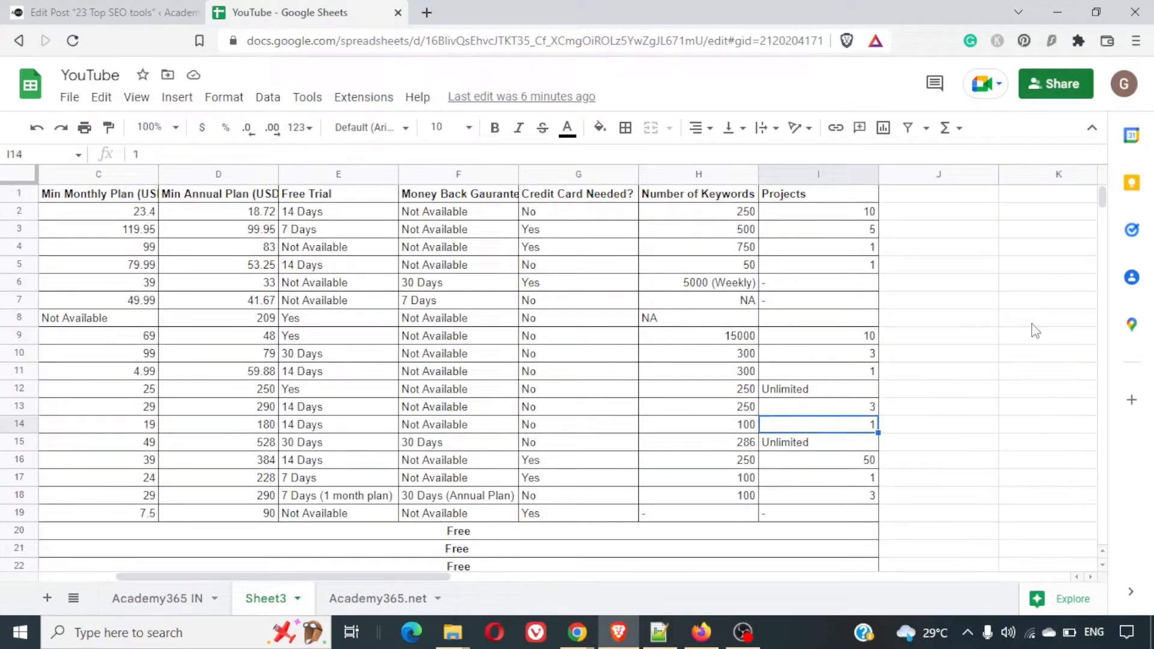
pyautogui.press('Down')
pyautogui.press('Up')
pyautogui.press('Down')
pyautogui.press('Down')
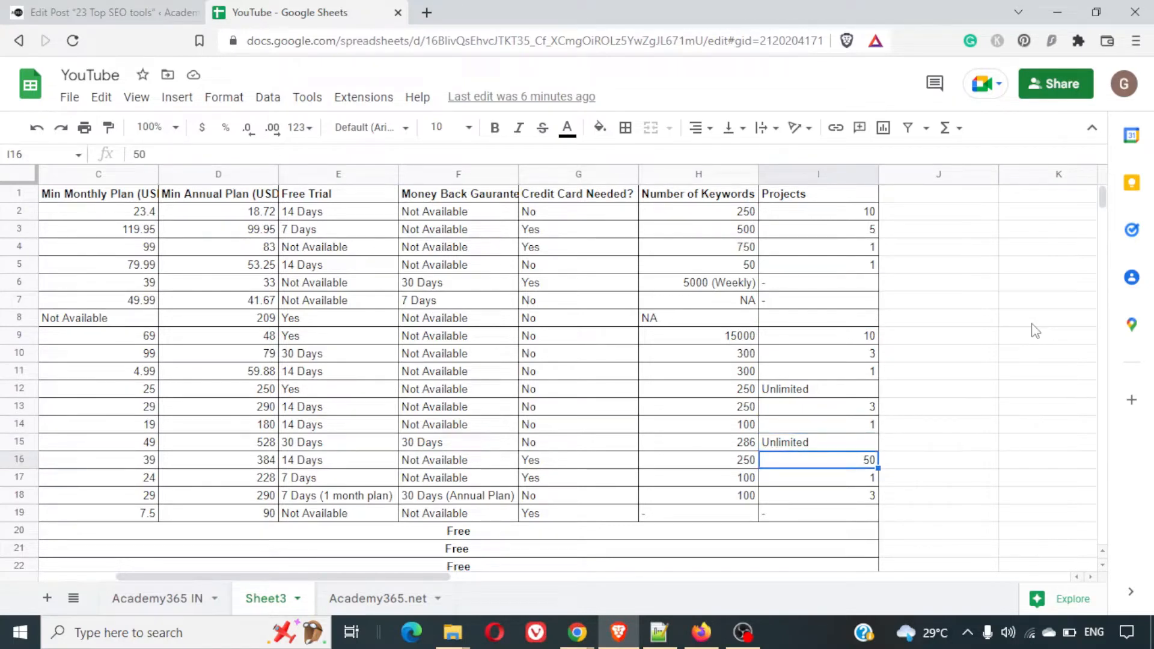
pyautogui.press('Up')
pyautogui.press('Up')
pyautogui.press('Up')
pyautogui.press('Up')
pyautogui.press('Up')
pyautogui.press('Up')
pyautogui.press('Up')
pyautogui.press('Up')
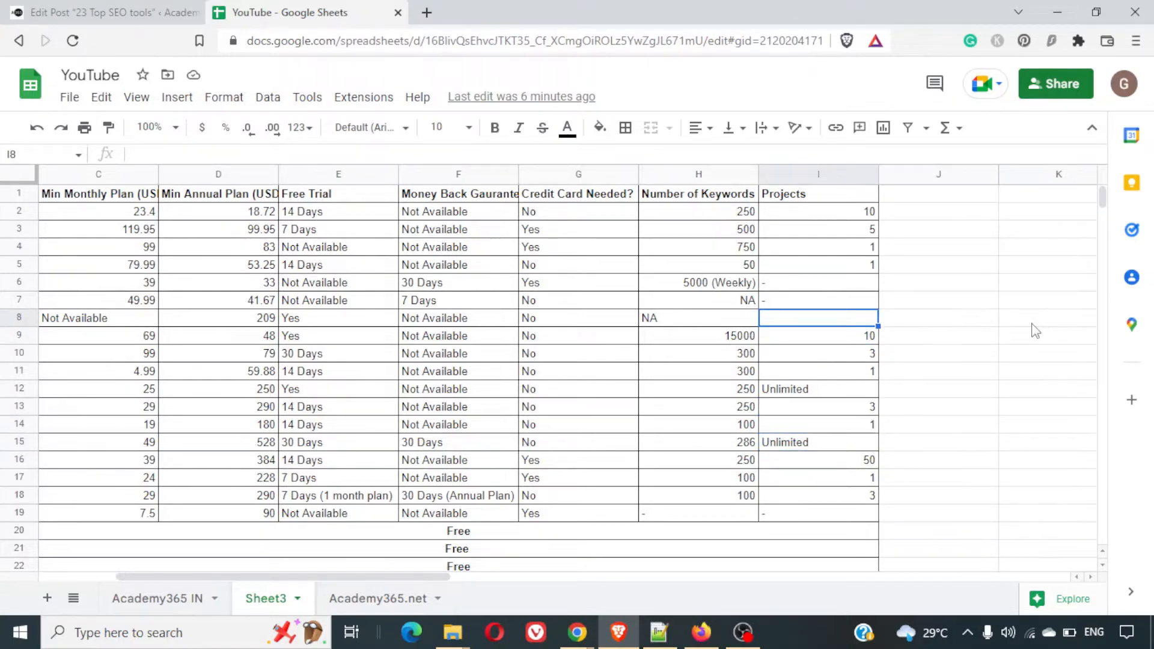
# Compare SEOwl's Number of Keywords and Projects values and trace the row back to the tool name.
pyautogui.press('Down')
pyautogui.press('Left')
pyautogui.press('Down')
pyautogui.press('Down')
pyautogui.press('Down')
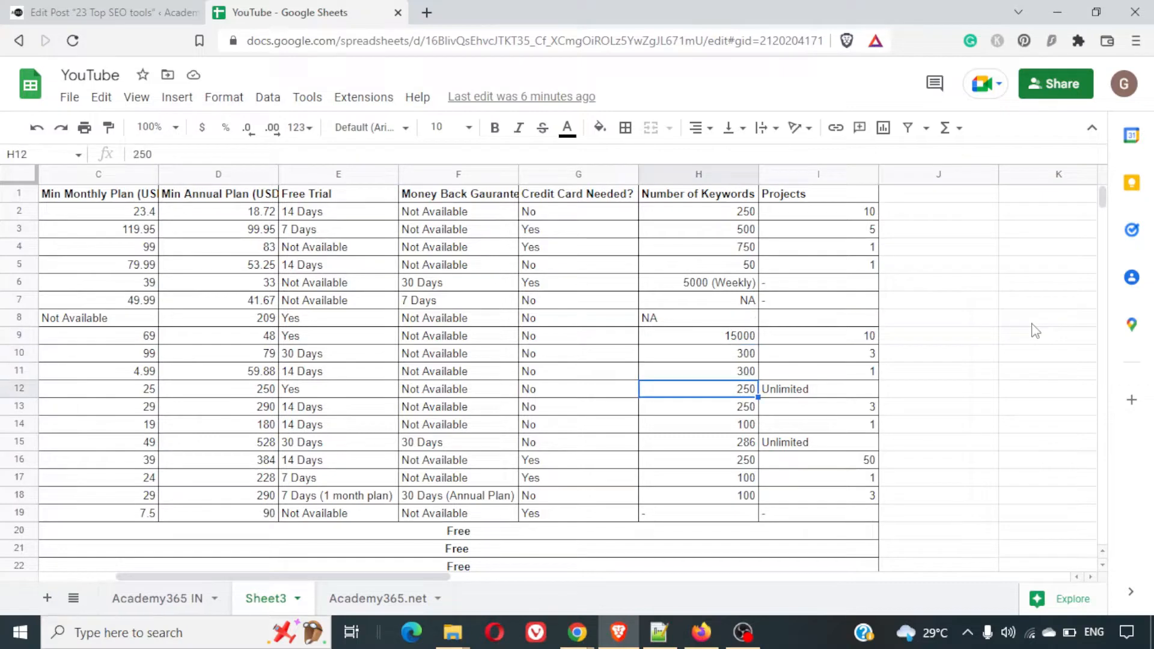
pyautogui.press('Right')
pyautogui.press('Left')
pyautogui.press('Right')
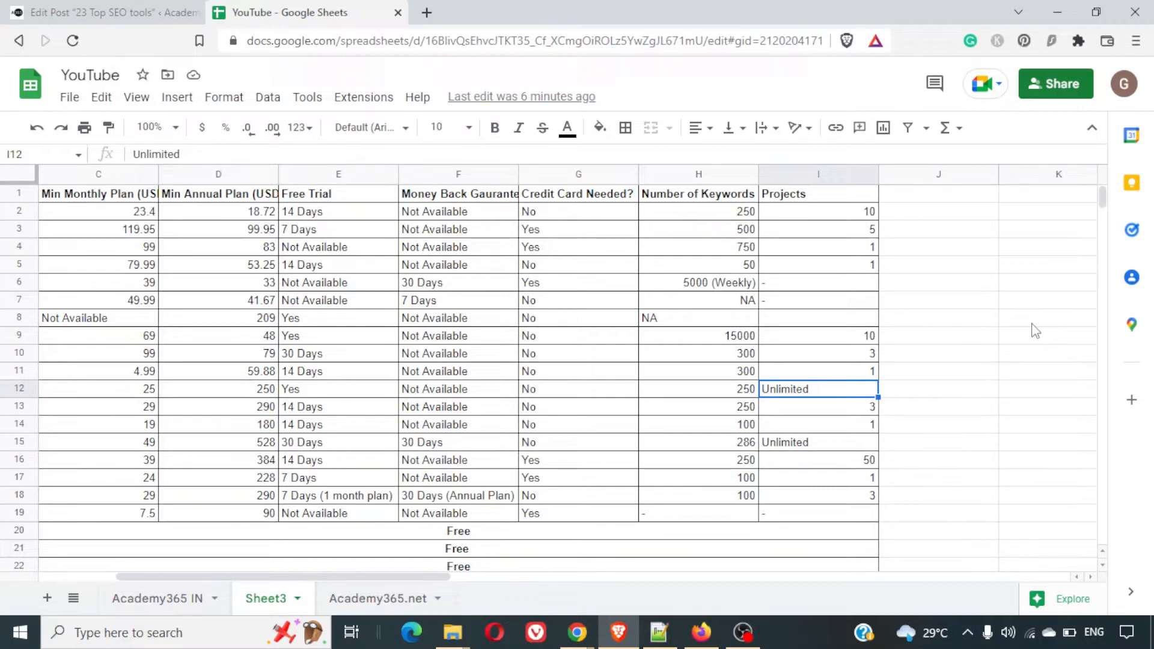
pyautogui.press('Left')
pyautogui.press('Left')
pyautogui.press('Left')
pyautogui.press('Left')
pyautogui.press('Left')
pyautogui.press('Left')
pyautogui.press('Left')
pyautogui.press('Left')
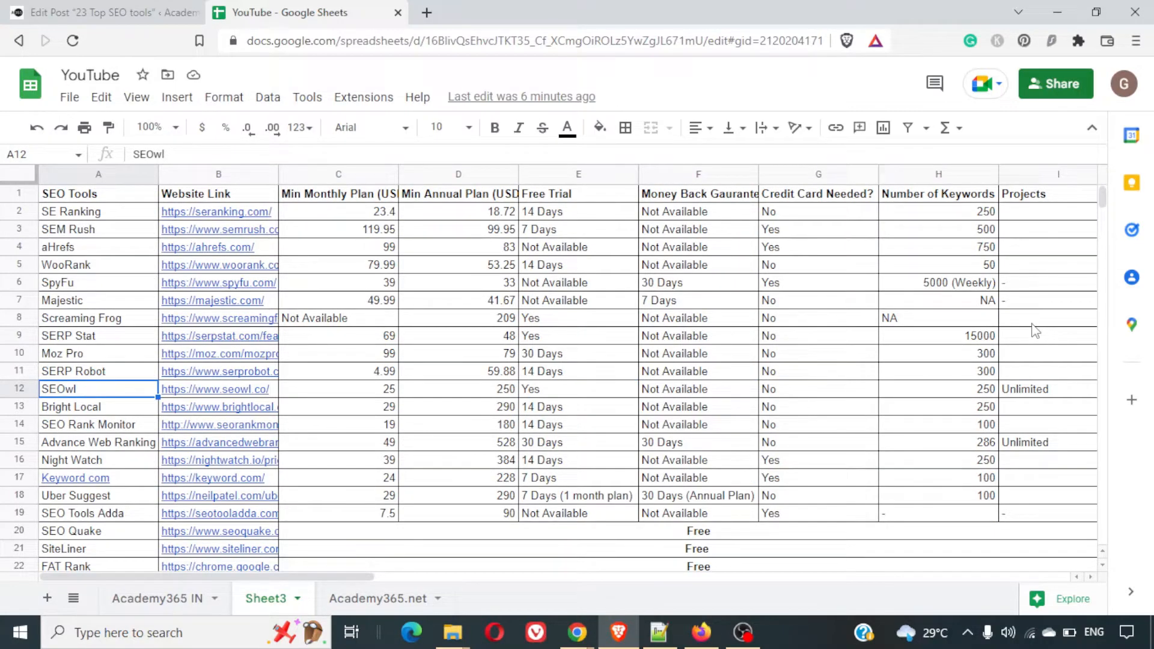
# Fill the SEM Rush and aHrefs rows with bright green from the tool name through the Projects column.
pyautogui.press('Up')
pyautogui.press('Up')
pyautogui.press('Up')
pyautogui.press('Up')
pyautogui.press('Up')
pyautogui.press('Up')
pyautogui.press('Up')
pyautogui.press('Up')
pyautogui.press('Up')
pyautogui.hotkey('shift', 'Down')
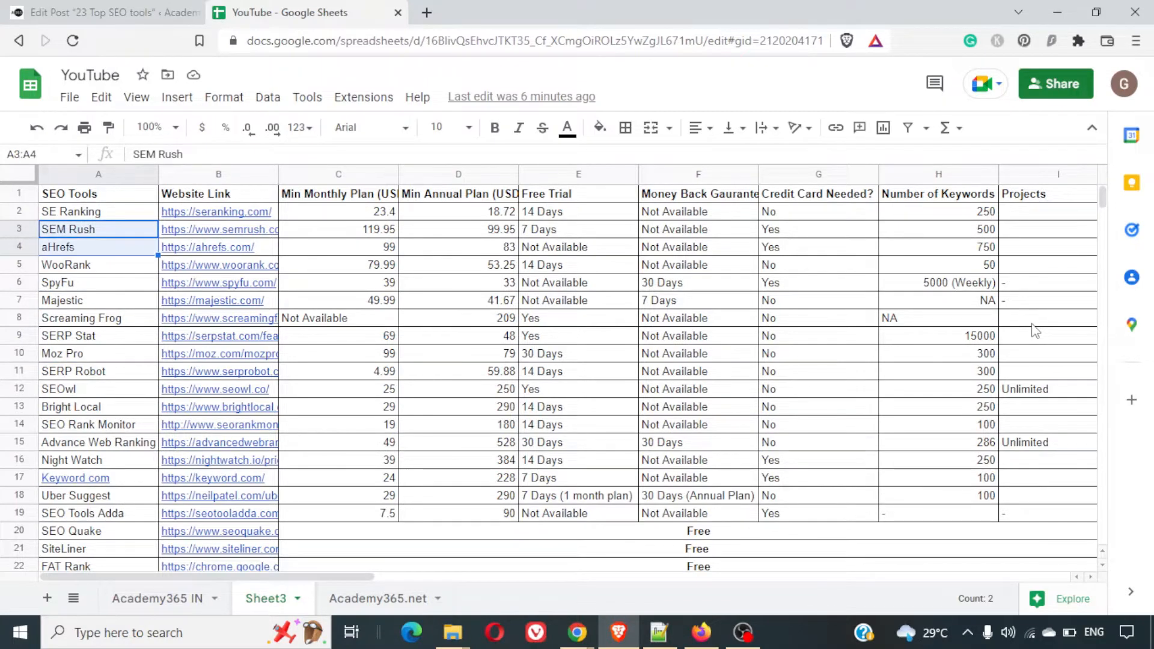
pyautogui.hotkey('ctrl', 'shift', 'Right')
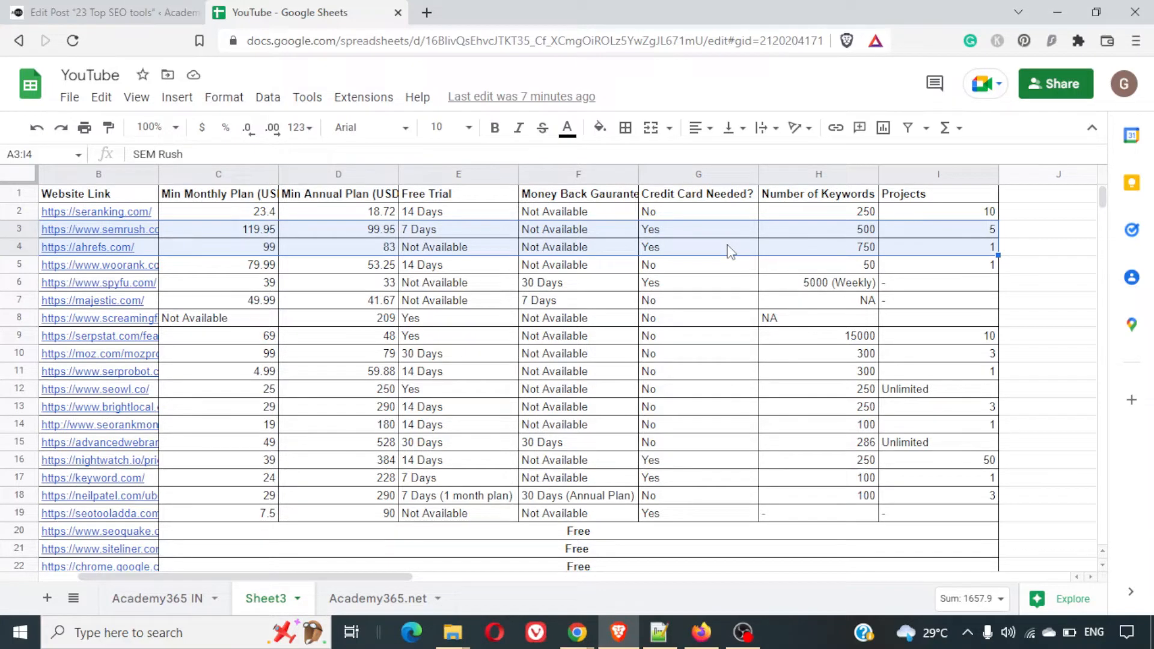
pyautogui.click(609, 129)
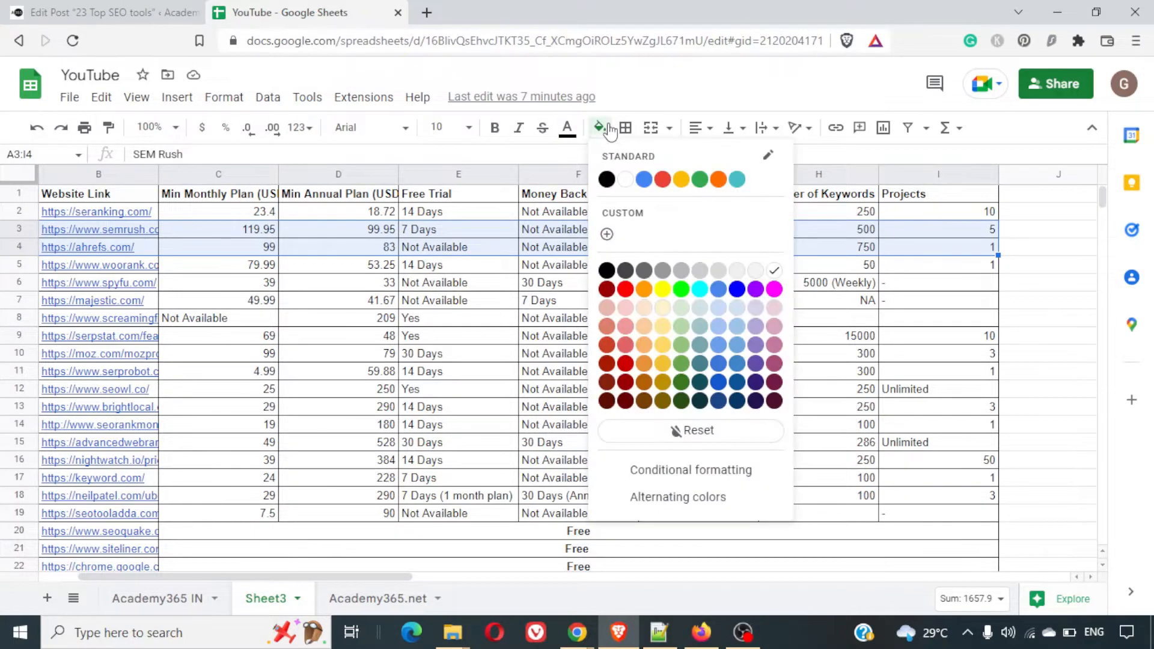
pyautogui.click(681, 290)
pyautogui.click(384, 323)
pyautogui.hscroll(-2, 255, 335)
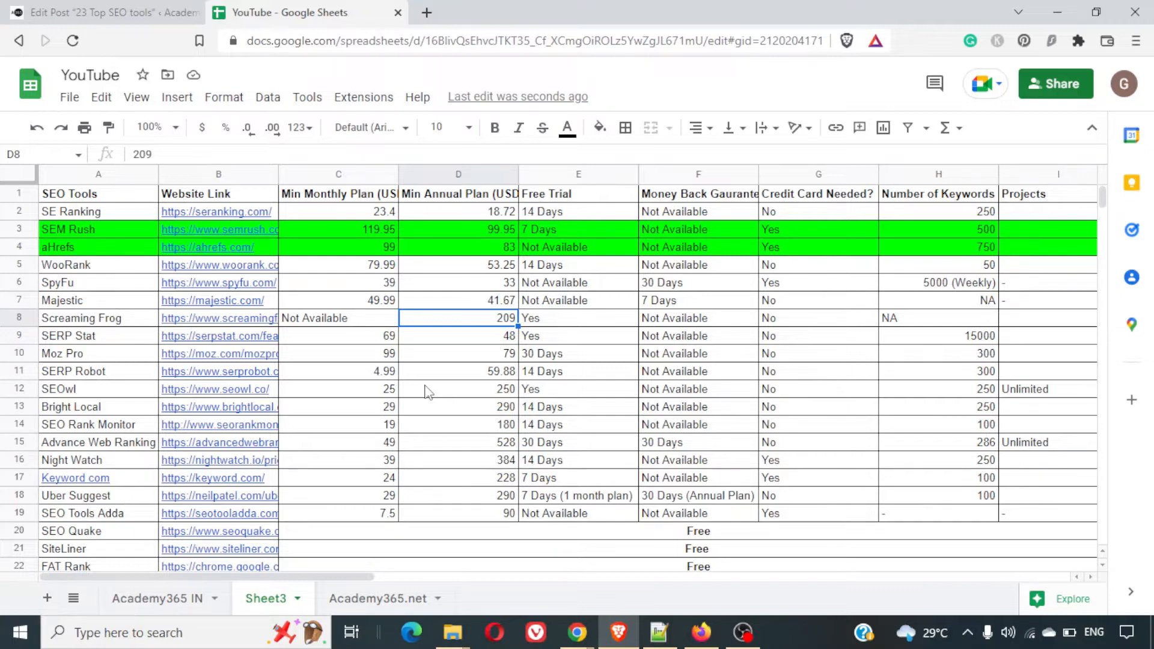
# Check the draft post's title against the count of tools listed from SE Ranking to FAT Rank in the spreadsheet.
pyautogui.click(102, 12)
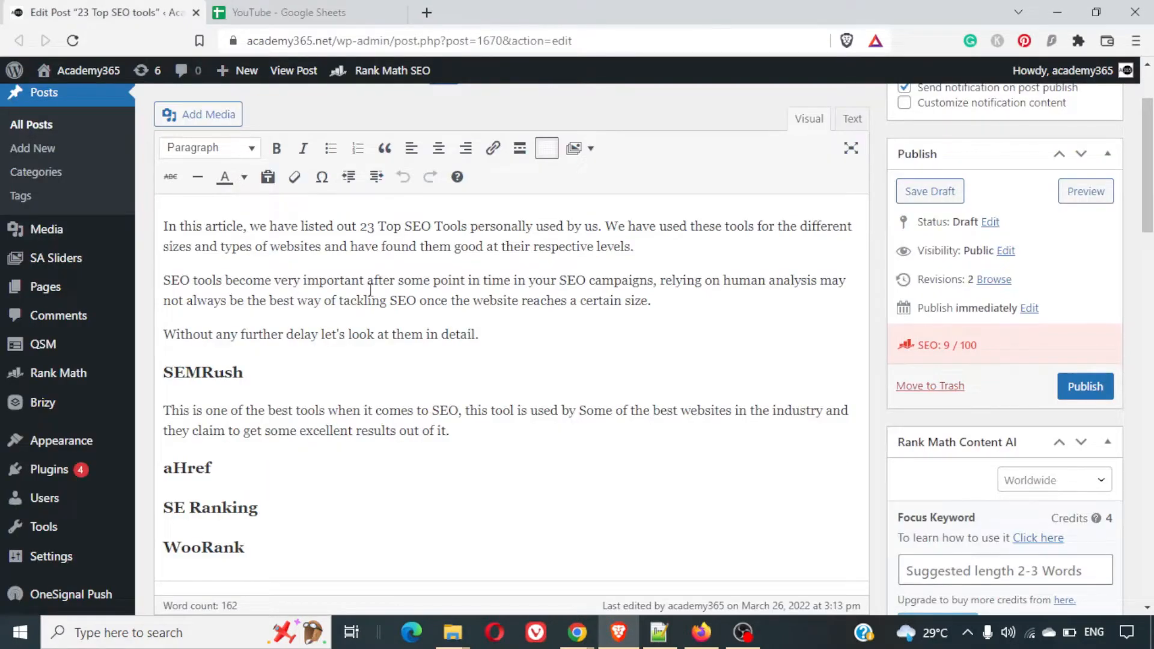
pyautogui.scroll(2, 334, 255)
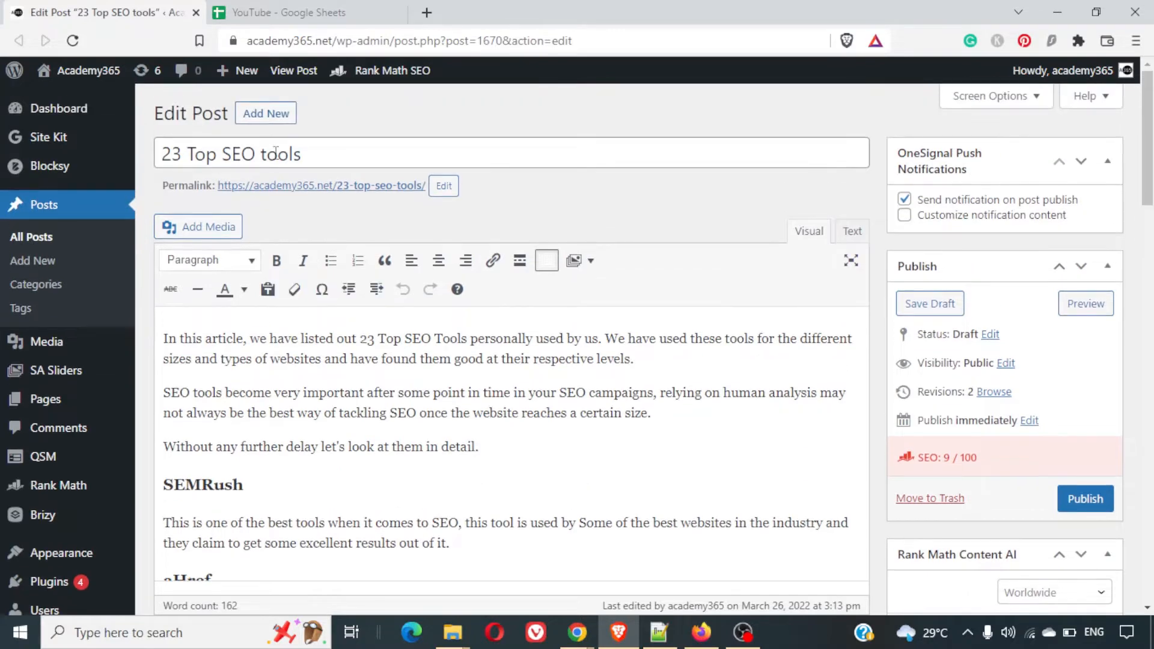
pyautogui.click(231, 7)
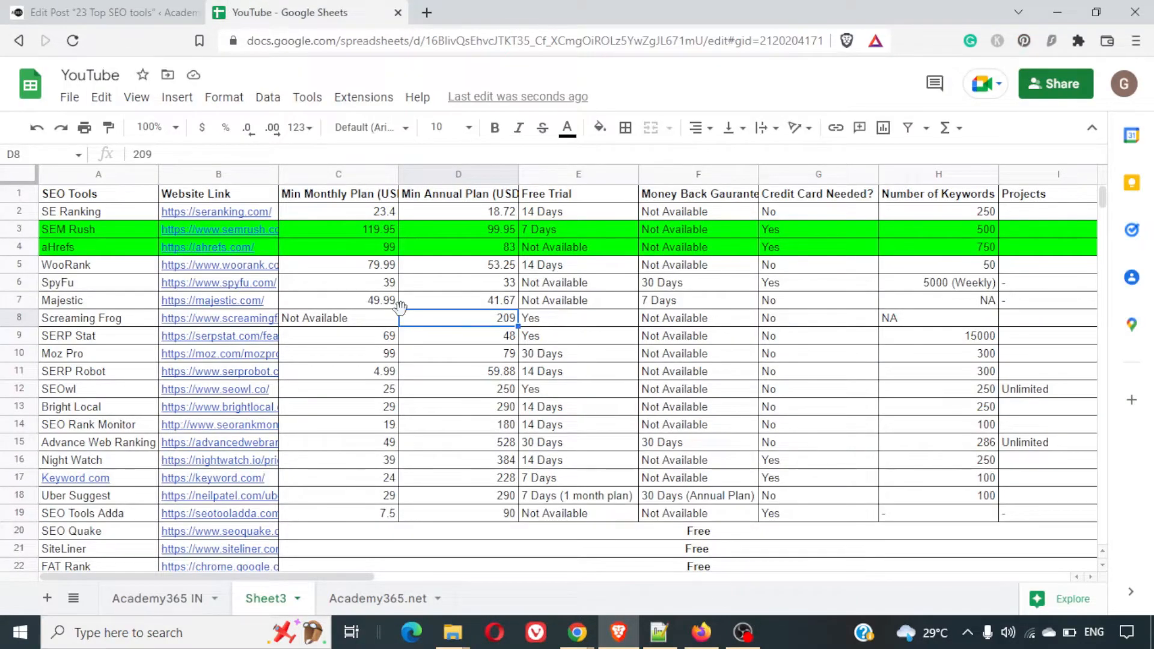
pyautogui.click(152, 290)
pyautogui.hotkey('ctrl', 'Up')
pyautogui.press('Down')
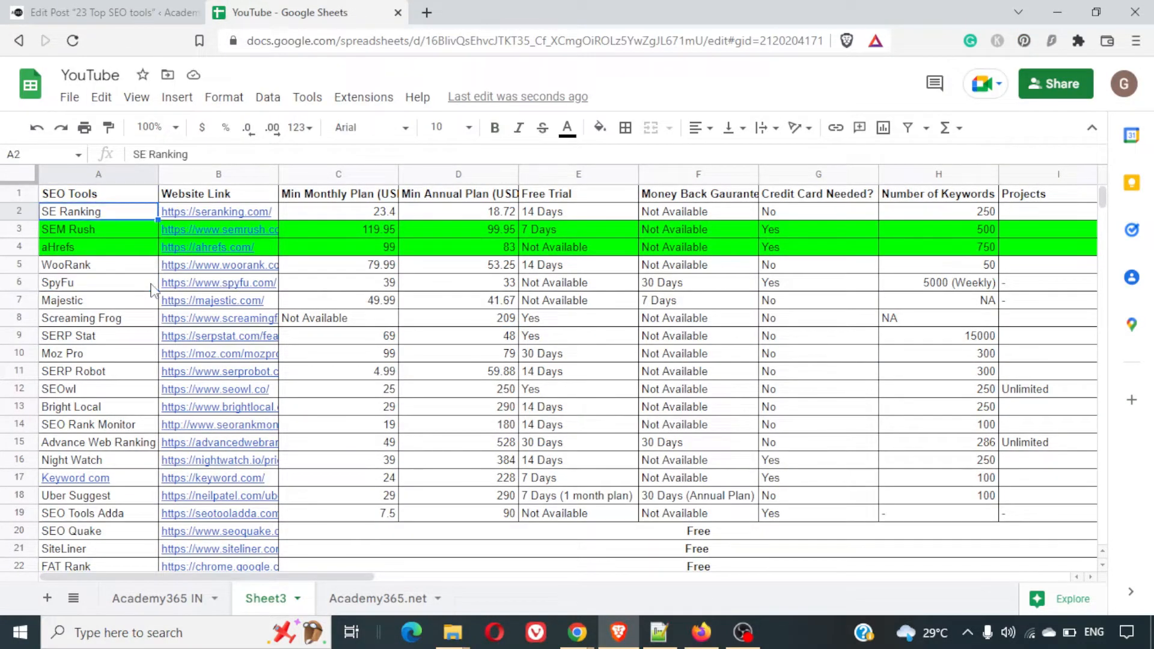
pyautogui.press('Up')
pyautogui.press('Down')
pyautogui.hotkey('ctrl', 'shift', 'Down')
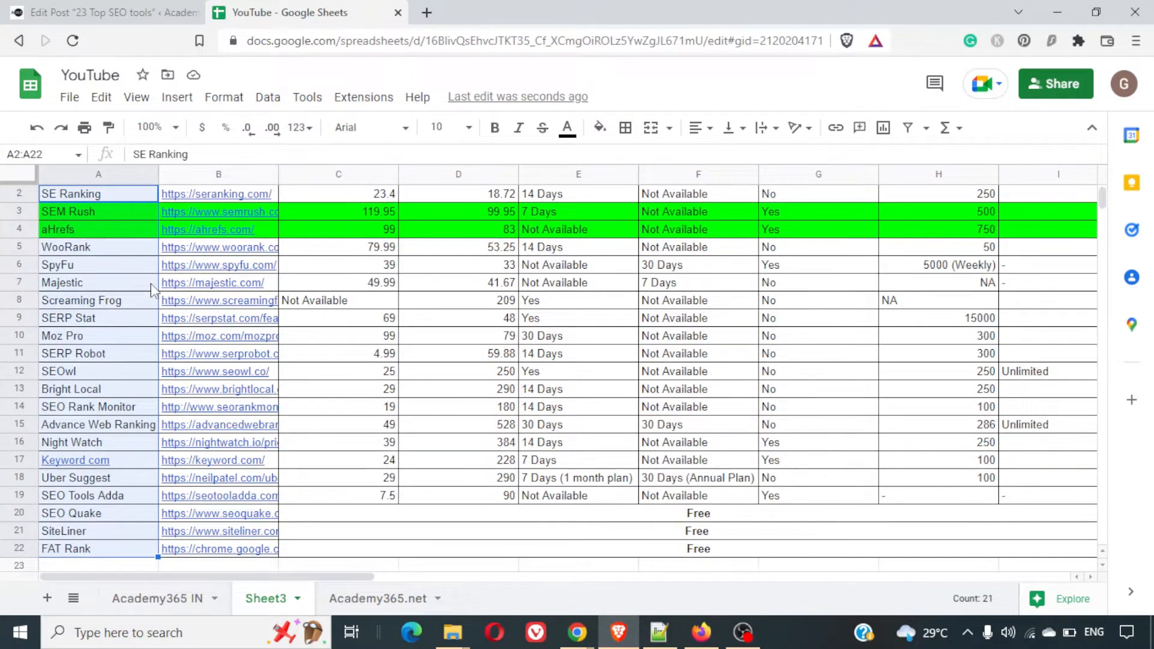
# Change the WordPress post title to 21 Top SEO tools.
pyautogui.hotkey('ctrl', 'Tab')
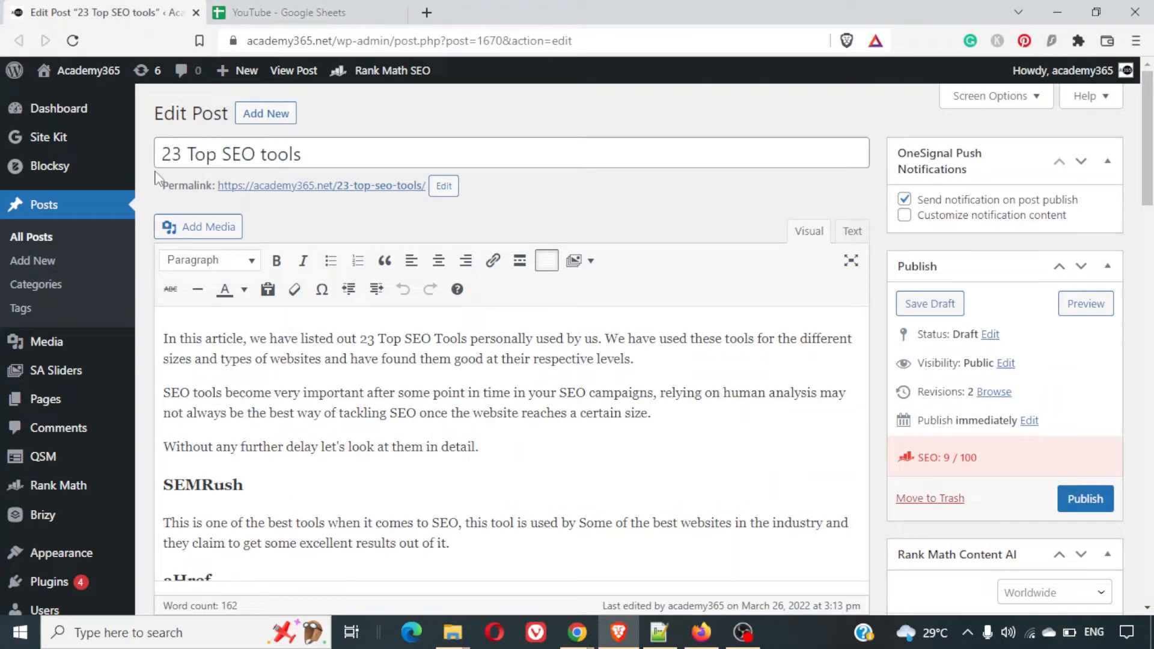
pyautogui.click(189, 155)
pyautogui.press('BackSpace')
pyautogui.press('BackSpace')
pyautogui.write('1')
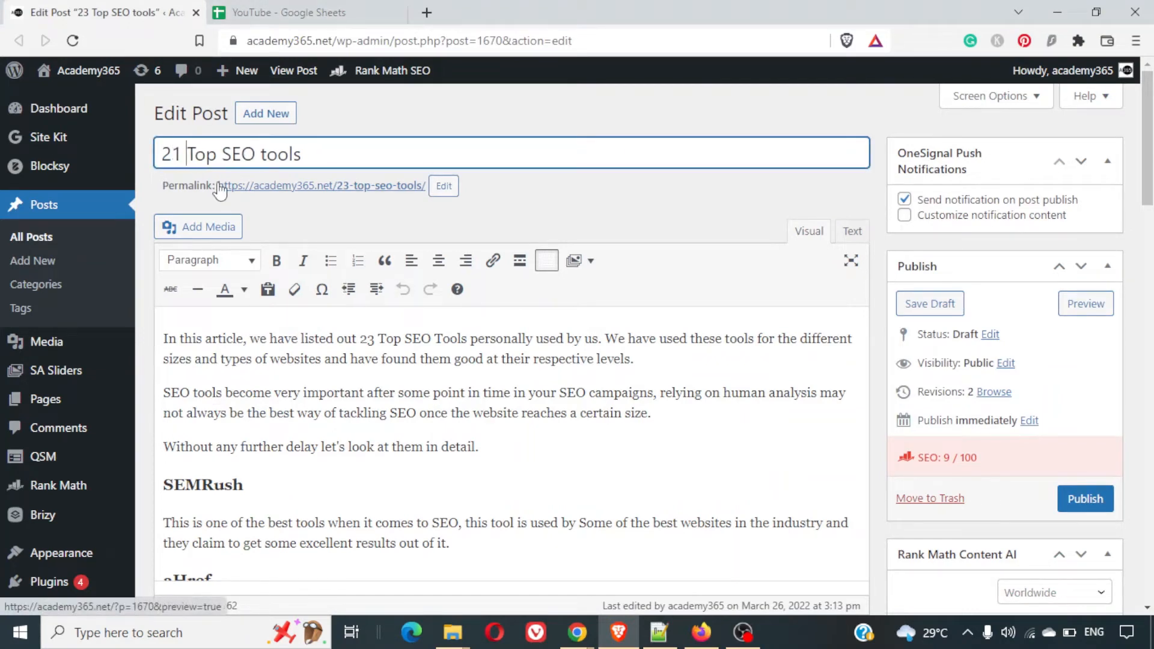
# Remove the number from the post's permalink so the slug reads top-seo-tools.
pyautogui.click(441, 188)
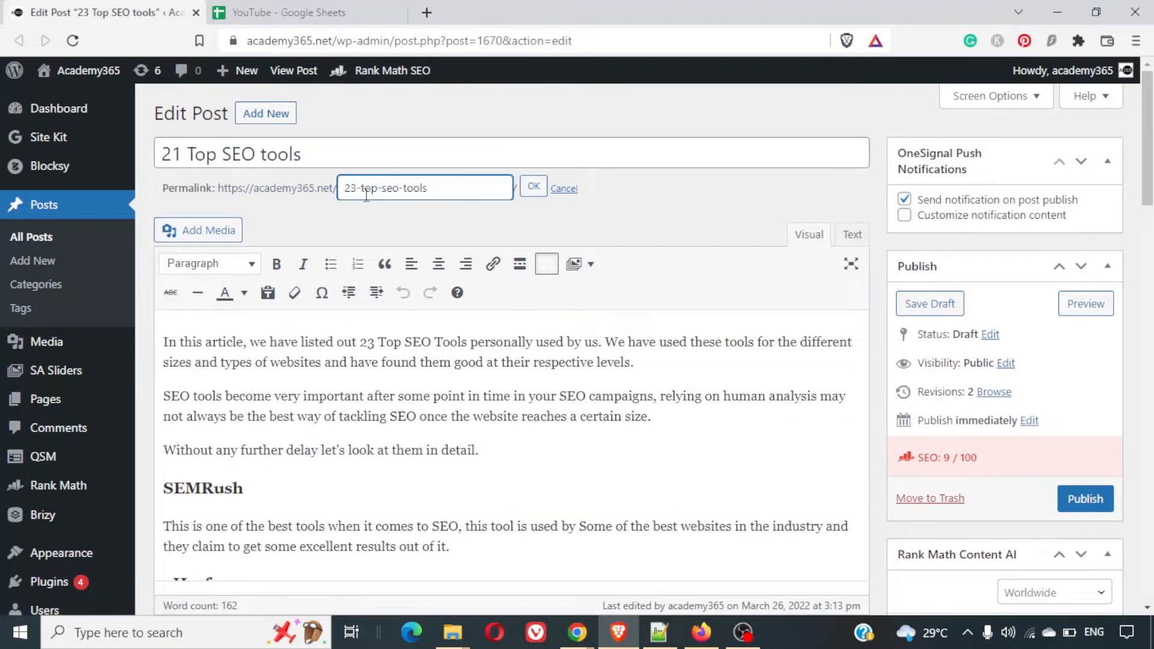
pyautogui.moveTo(362, 191); pyautogui.dragTo(345, 190)
pyautogui.press('BackSpace')
pyautogui.click(526, 190)
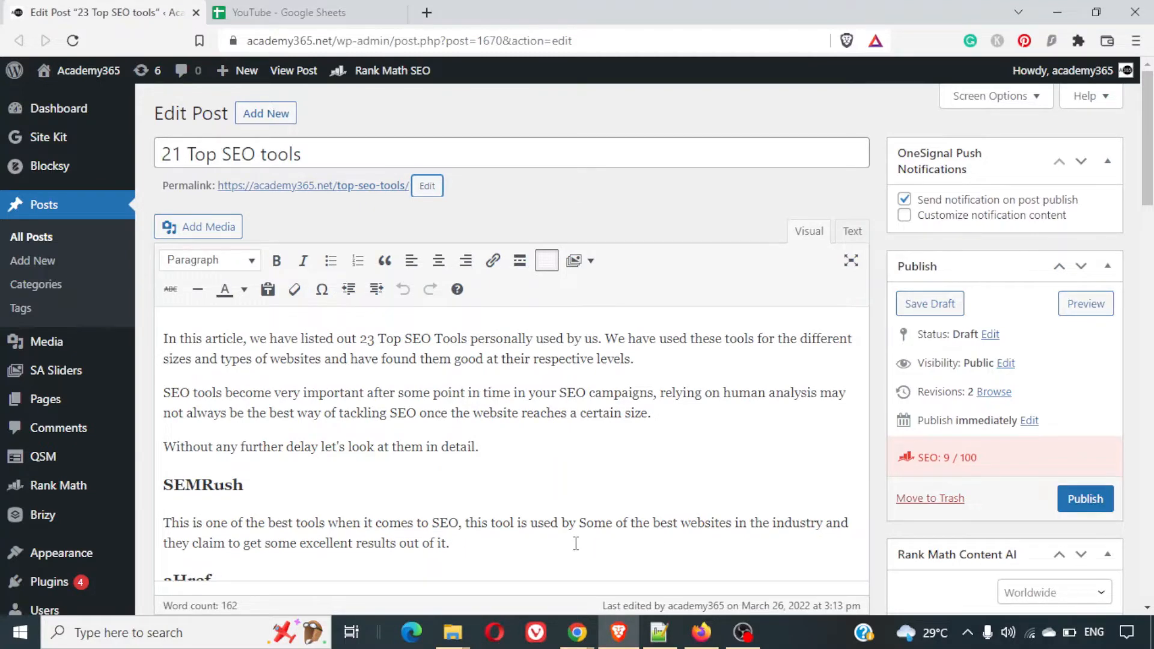
# Read through the post's SEMRush description and add an empty paragraph below it, before the aHref heading.
pyautogui.scroll(-2, 575, 543)
pyautogui.scroll(-1, 576, 544)
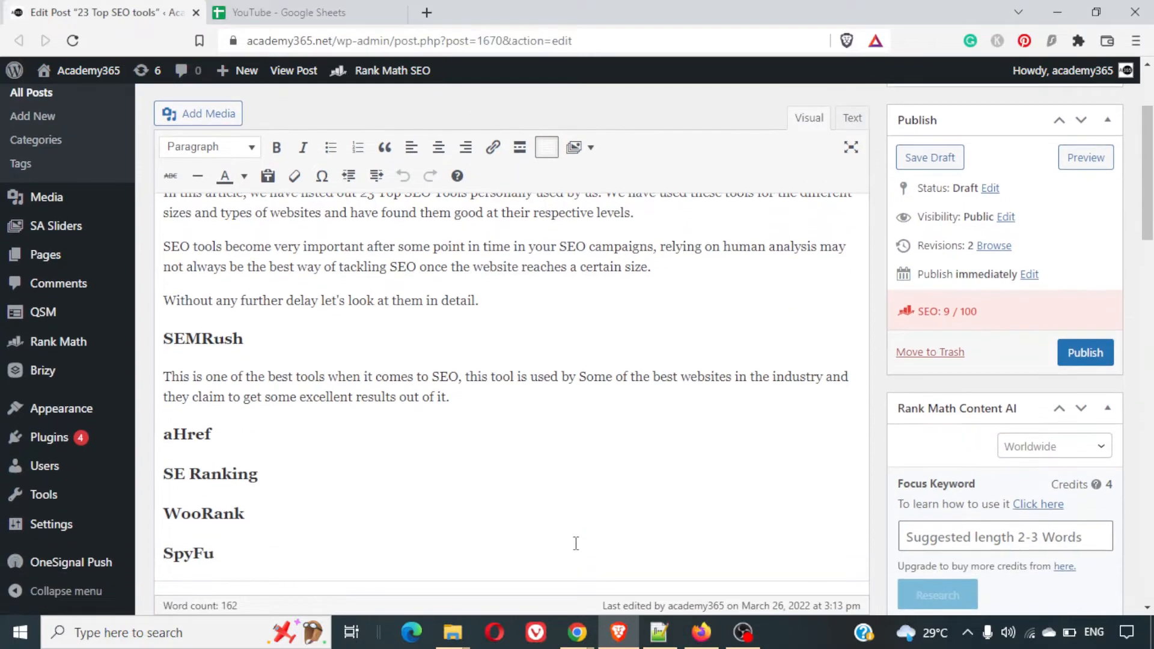
pyautogui.click(494, 399)
pyautogui.press('Down')
pyautogui.press('Up')
pyautogui.press('Up')
pyautogui.hotkey('ctrl', 'Right')
pyautogui.hotkey('ctrl', 'Right')
pyautogui.hotkey('ctrl', 'Right')
pyautogui.hotkey('ctrl', 'Right')
pyautogui.hotkey('ctrl', 'Right')
pyautogui.hotkey('ctrl', 'Right')
pyautogui.hotkey('ctrl', 'Right')
pyautogui.hotkey('ctrl', 'Right')
pyautogui.hotkey('ctrl', 'Right')
pyautogui.hotkey('ctrl', 'Right')
pyautogui.hotkey('ctrl', 'Right')
pyautogui.hotkey('ctrl', 'Right')
pyautogui.hotkey('ctrl', 'Right')
pyautogui.hotkey('ctrl', 'Left')
pyautogui.hotkey('ctrl', 'Left')
pyautogui.hotkey('ctrl', 'Left')
pyautogui.hotkey('ctrl', 'Left')
pyautogui.hotkey('ctrl', 'Right')
pyautogui.hotkey('ctrl', 'Right')
pyautogui.hotkey('ctrl', 'Right')
pyautogui.hotkey('ctrl', 'Right')
pyautogui.hotkey('ctrl', 'Right')
pyautogui.hotkey('ctrl', 'Right')
pyautogui.hotkey('ctrl', 'Right')
pyautogui.hotkey('ctrl', 'Right')
pyautogui.hotkey('ctrl', 'Right')
pyautogui.press('Down')
pyautogui.press('Return')
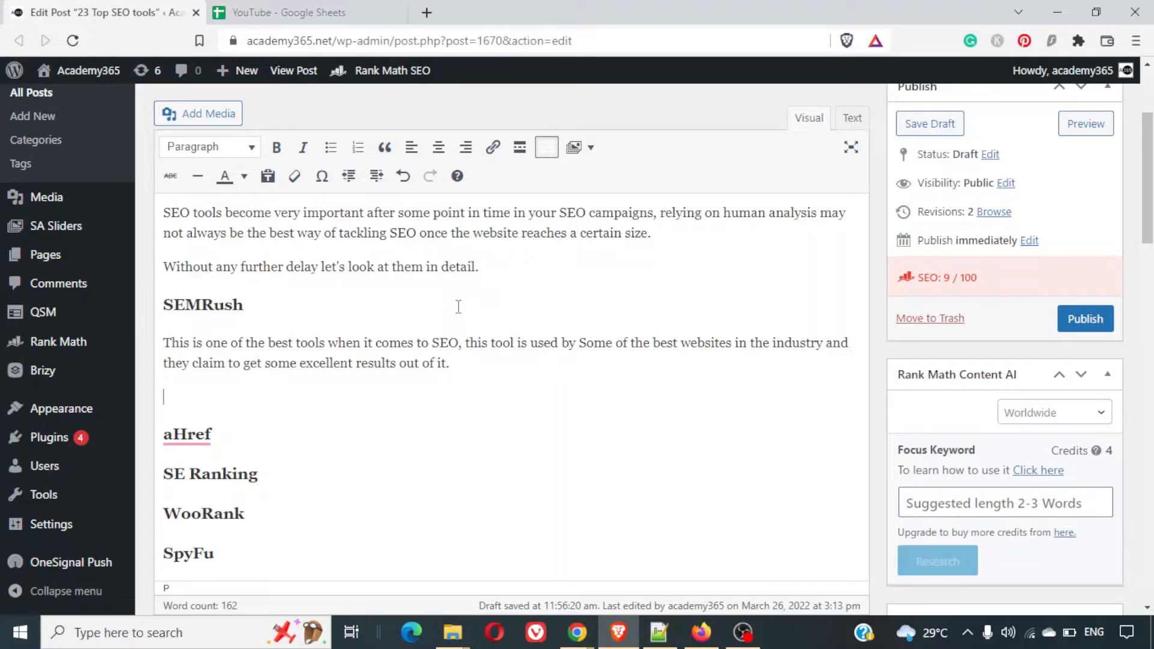
# Open semrush.com in a new browser window and look down its home page.
pyautogui.hotkey('ctrl', 'n')
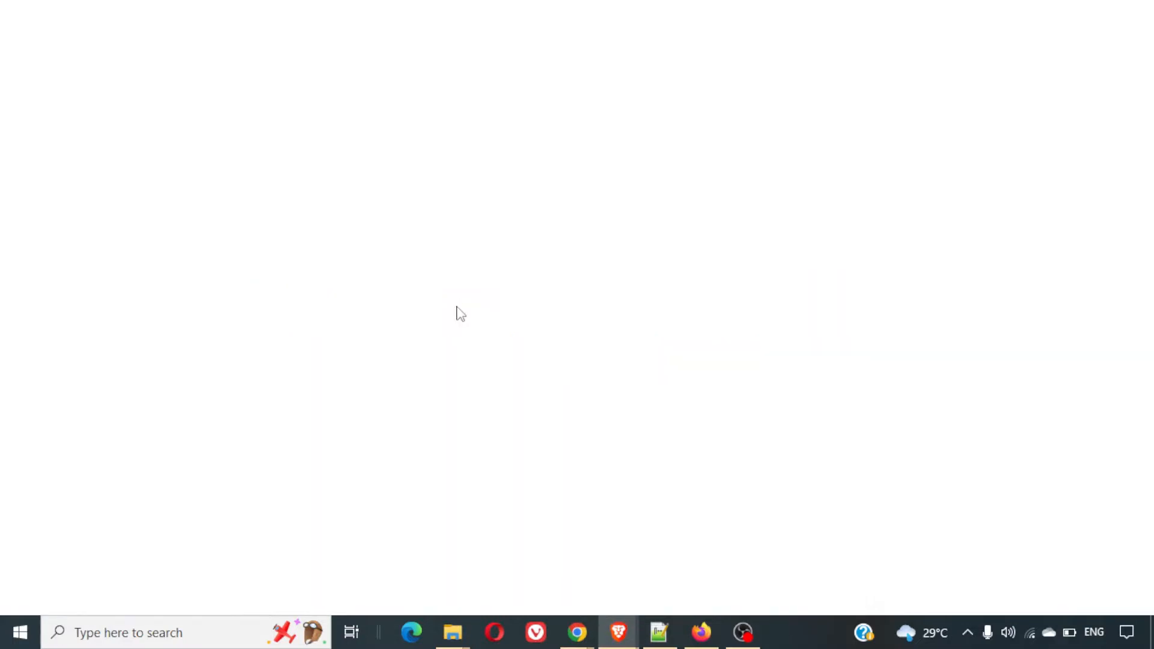
pyautogui.write('semrush.com')
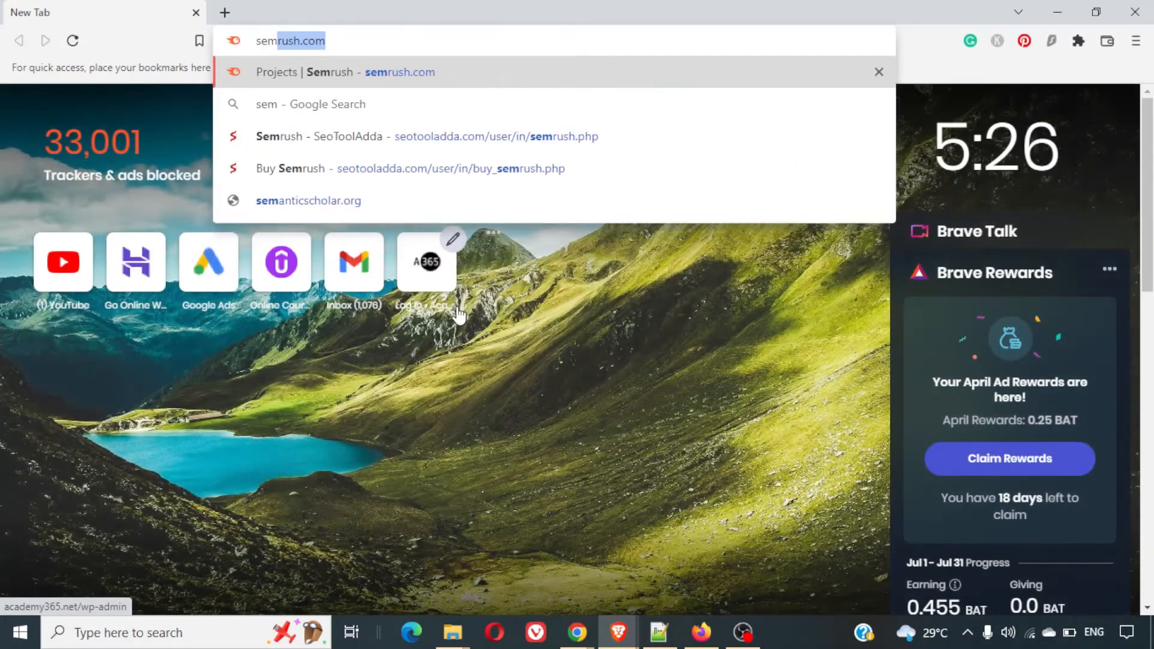
pyautogui.press('Return')
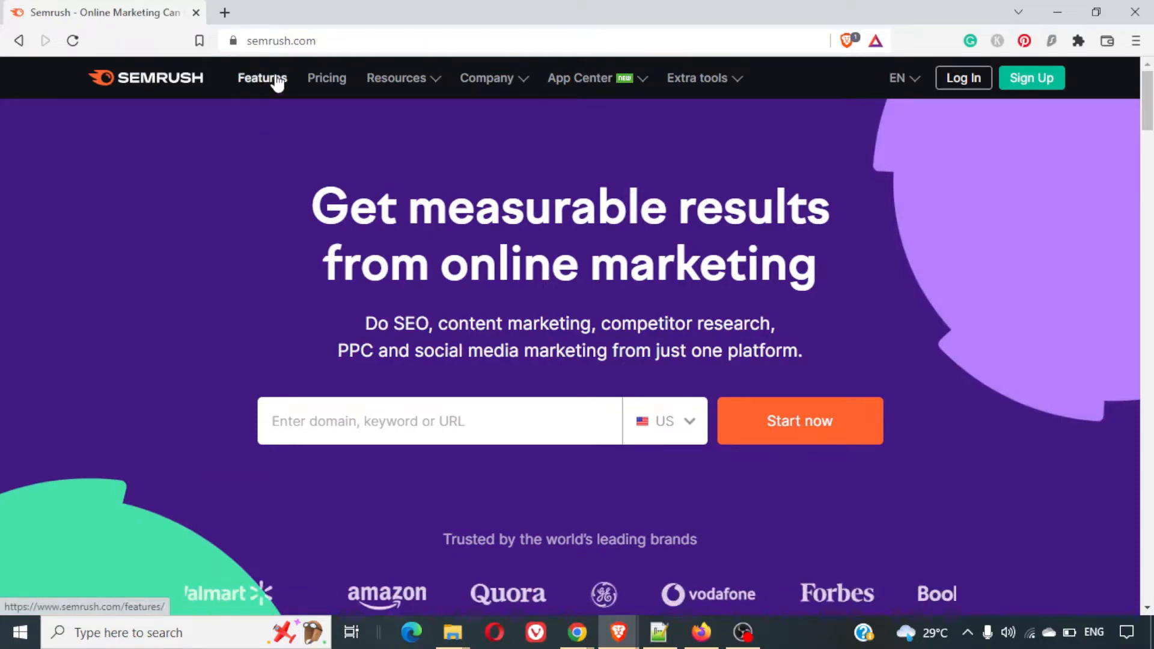
pyautogui.scroll(-10, 548, 363)
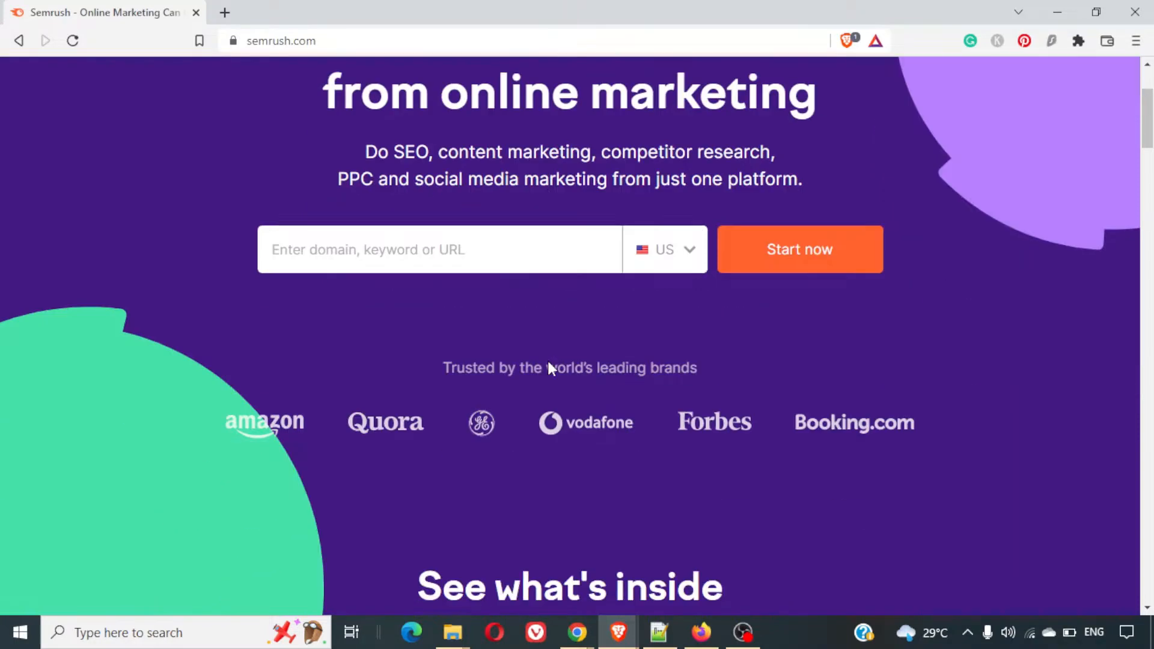
# Look through the Content Marketing, Market Research, Advertising, Social Media and Agency Solutions toolkits in the Semrush home page's See what's inside section.
pyautogui.scroll(2, 548, 363)
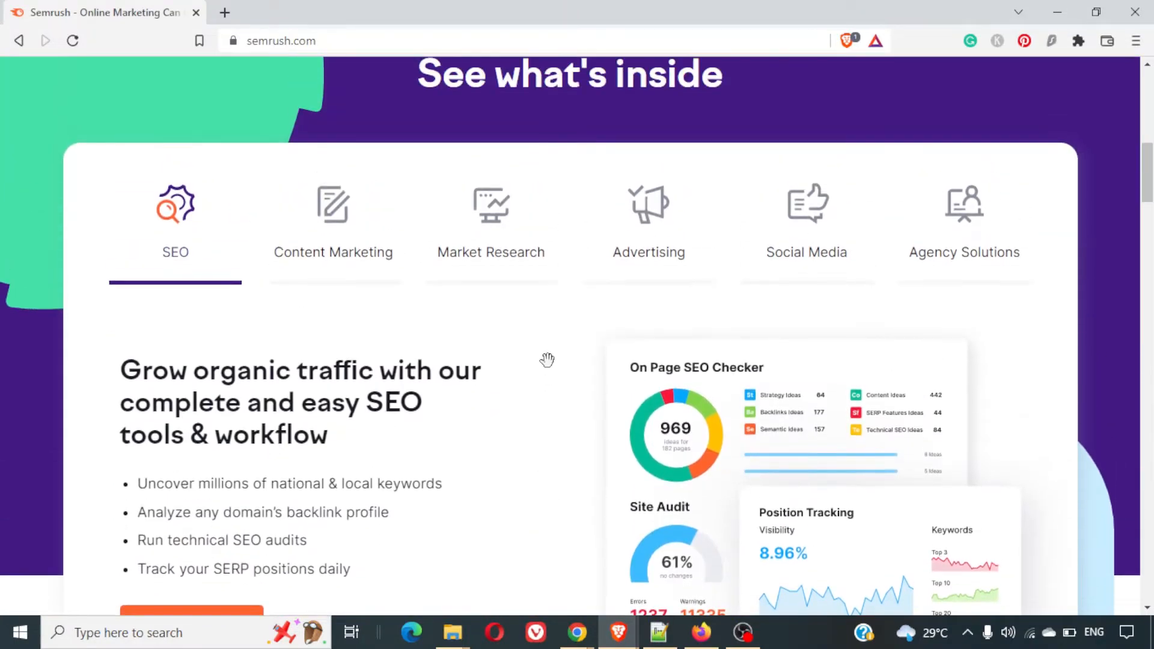
pyautogui.click(311, 267)
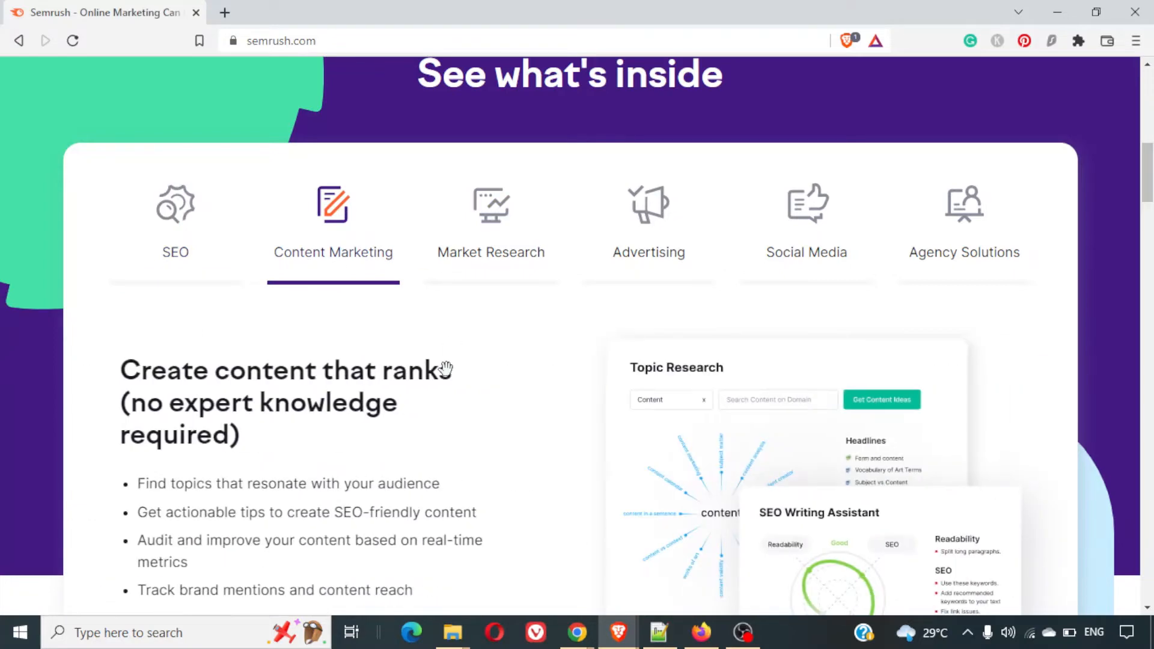
pyautogui.scroll(-2, 476, 413)
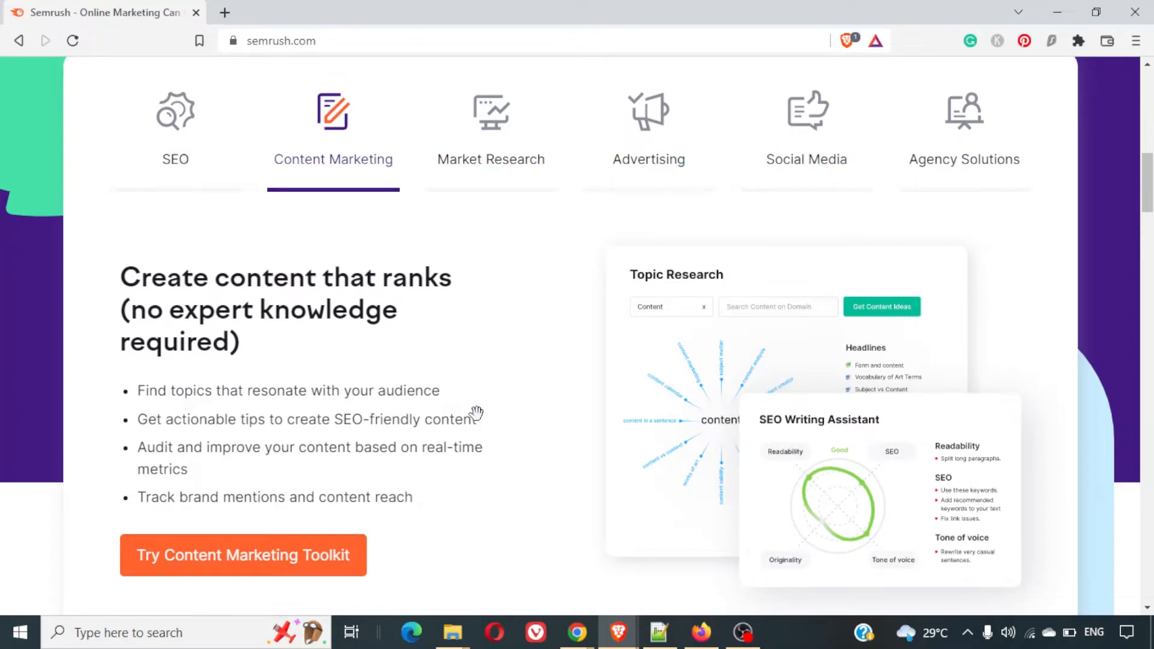
pyautogui.scroll(-2, 476, 412)
pyautogui.scroll(2, 476, 412)
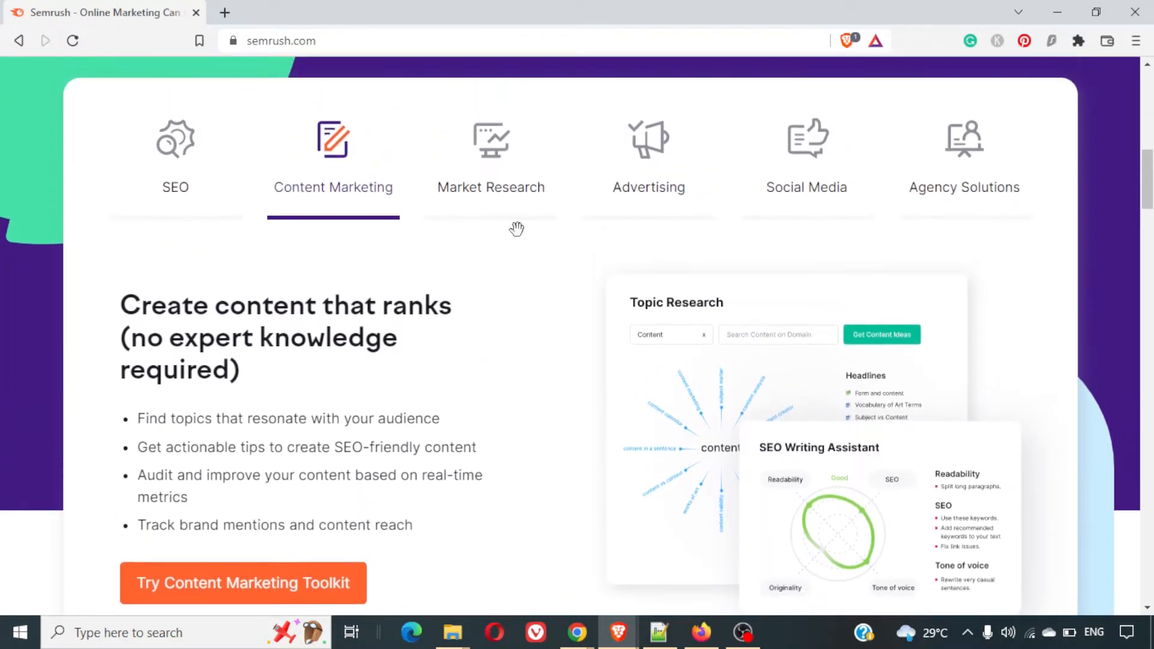
pyautogui.click(503, 207)
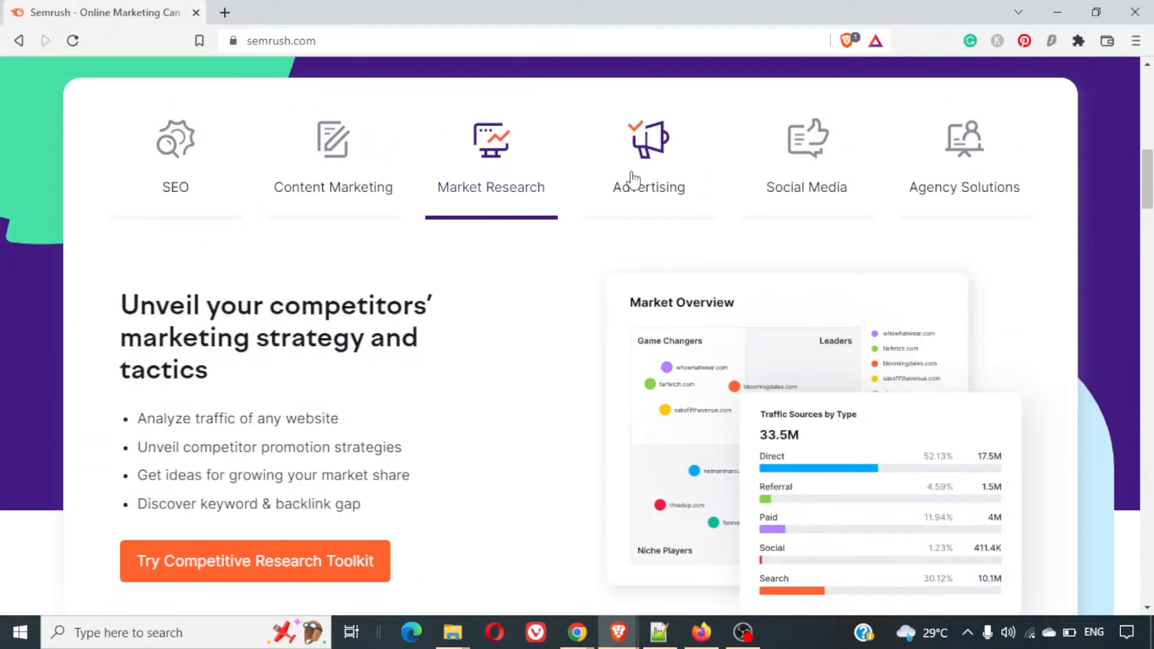
pyautogui.click(634, 180)
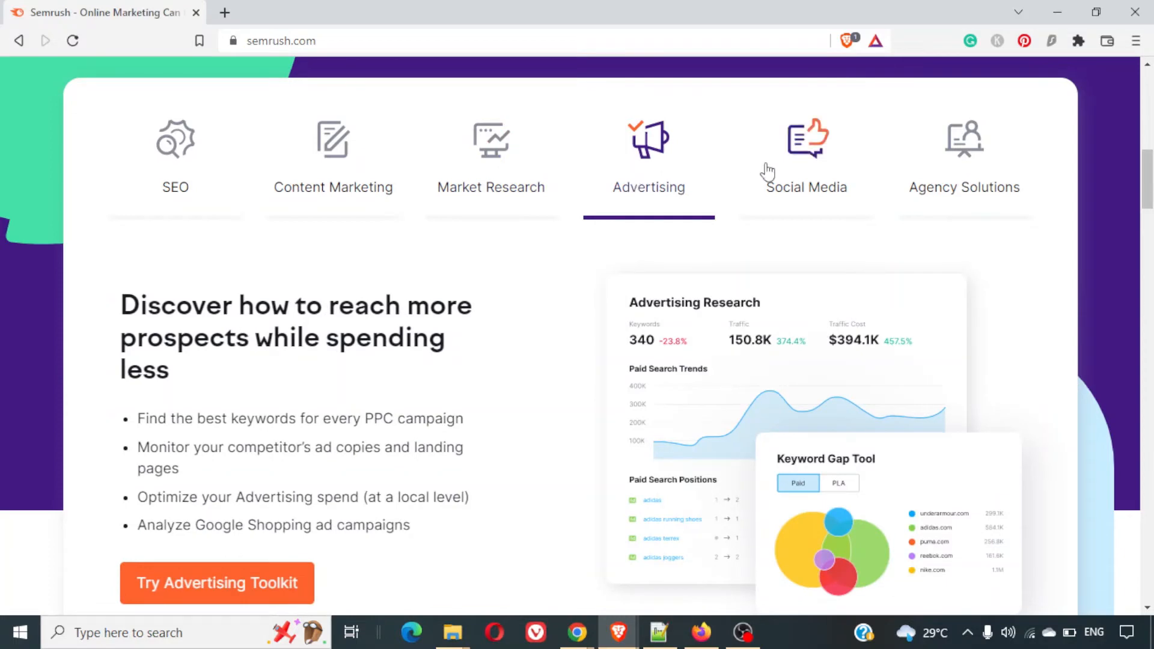
pyautogui.click(767, 171)
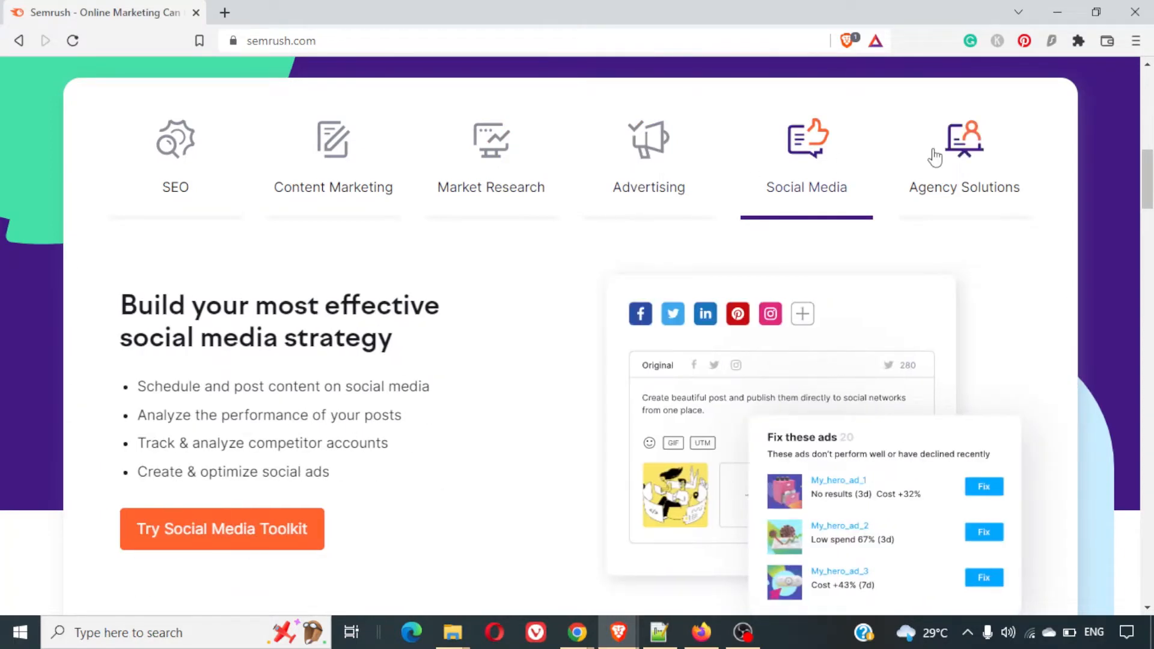
pyautogui.click(934, 158)
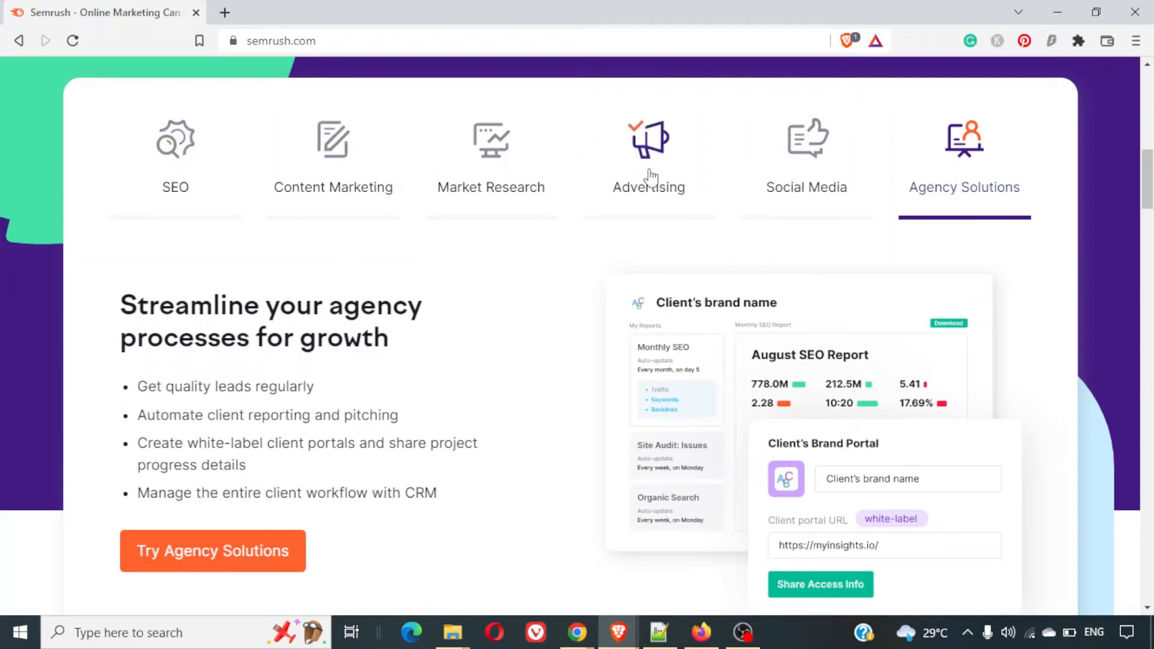
pyautogui.scroll(-5, 507, 271)
pyautogui.scroll(5, 507, 271)
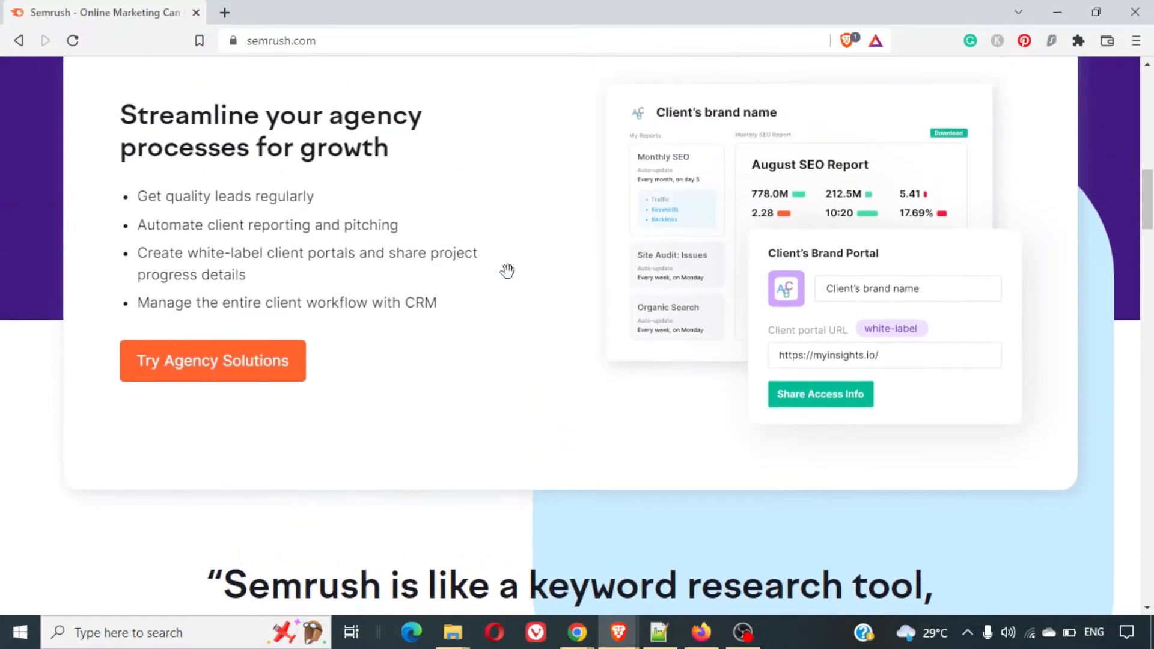
pyautogui.scroll(1, 507, 271)
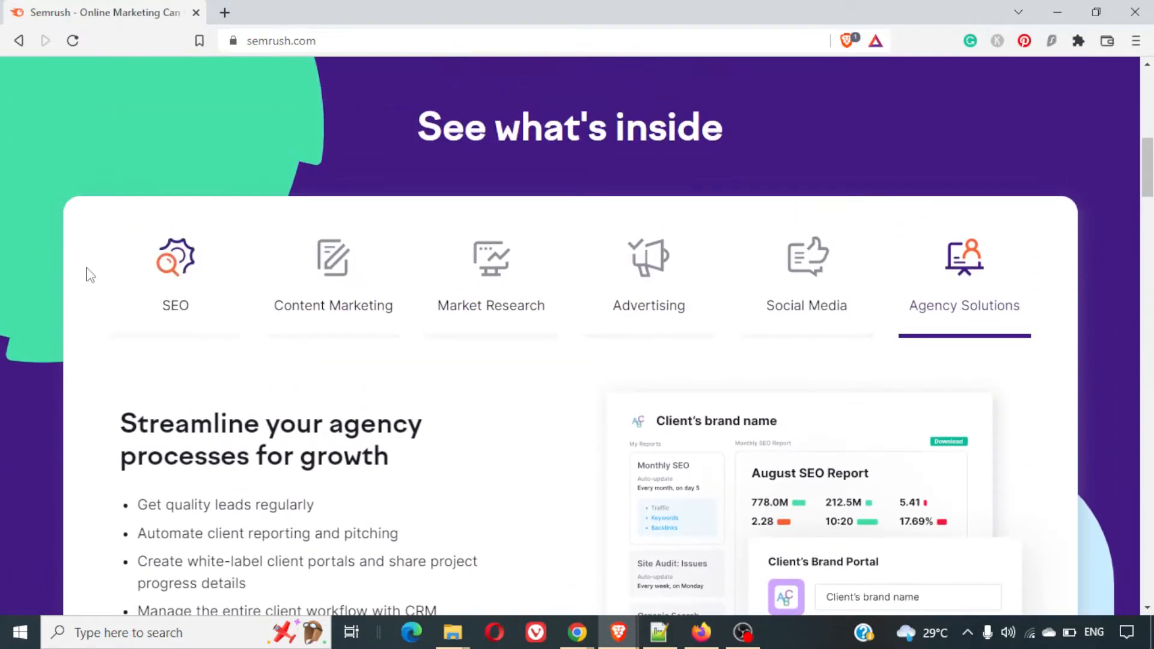
# Read the customer quote and the award-winning tools section on the Semrush home page.
pyautogui.scroll(-8, 179, 293)
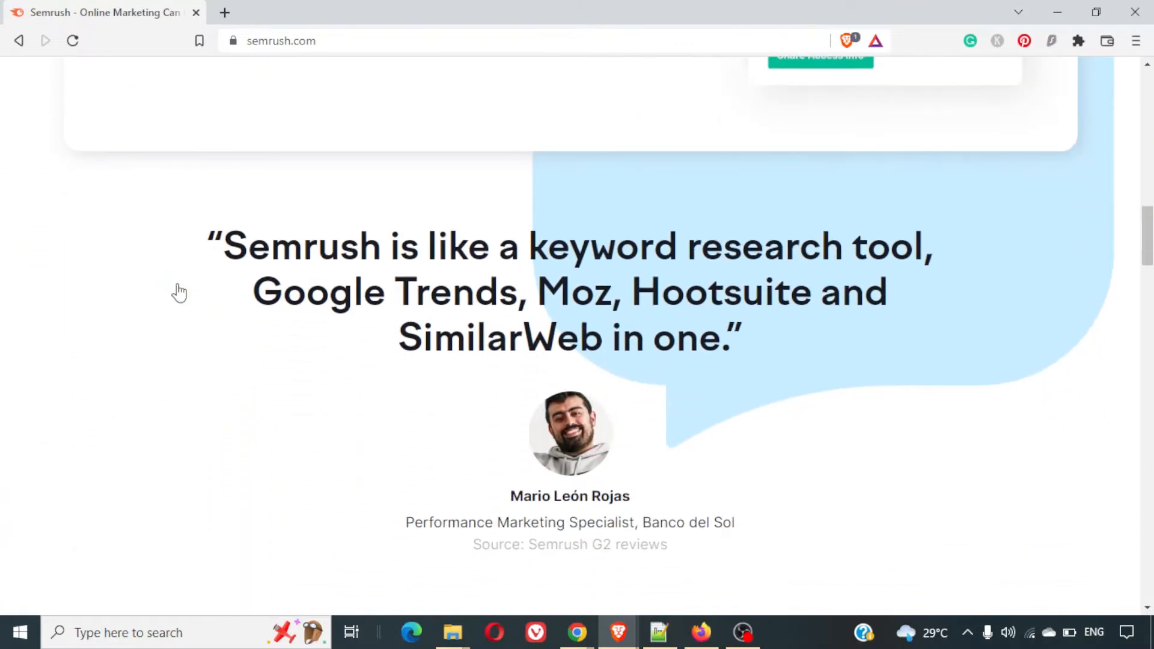
pyautogui.scroll(-2, 178, 291)
pyautogui.scroll(-6, 181, 291)
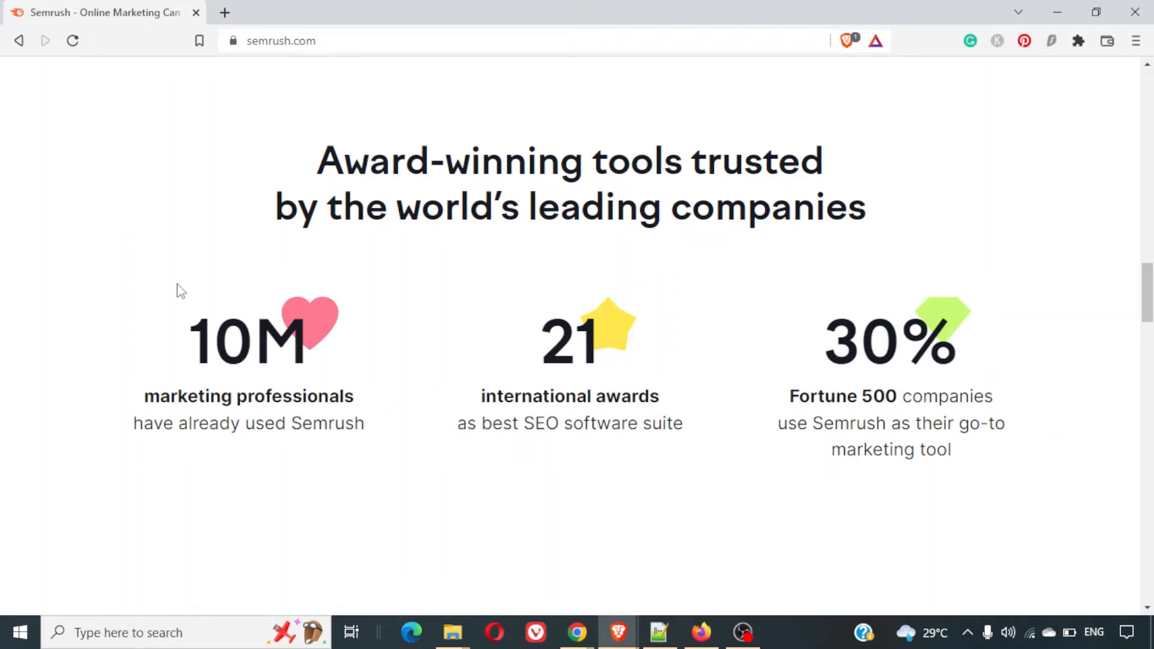
pyautogui.scroll(4, 181, 291)
pyautogui.scroll(5, 181, 291)
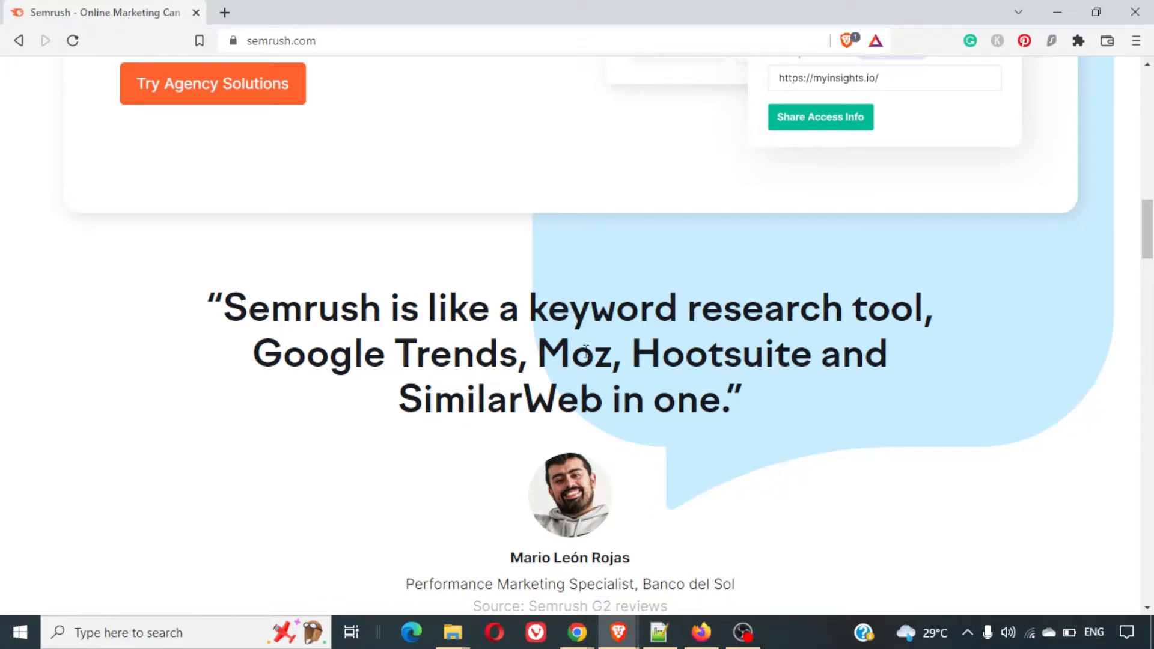
pyautogui.scroll(1, 586, 352)
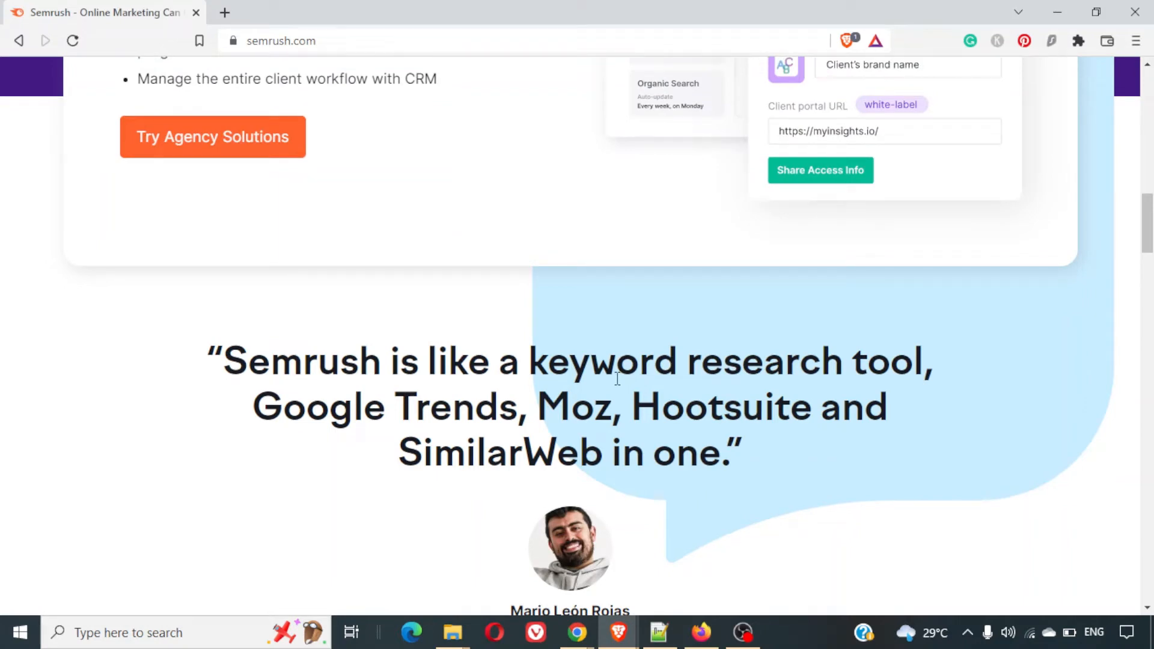
# Review the SEO toolkit in the See what's inside section and return to the beginning of the home page.
pyautogui.scroll(10, 617, 378)
pyautogui.scroll(-1, 201, 262)
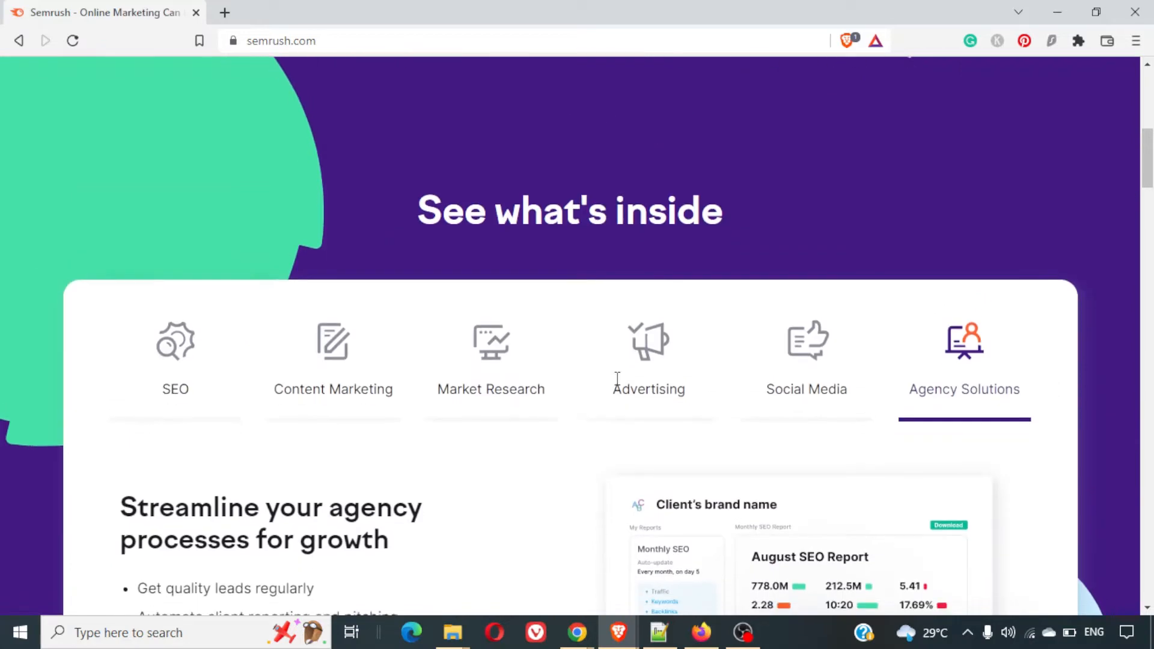
pyautogui.click(201, 263)
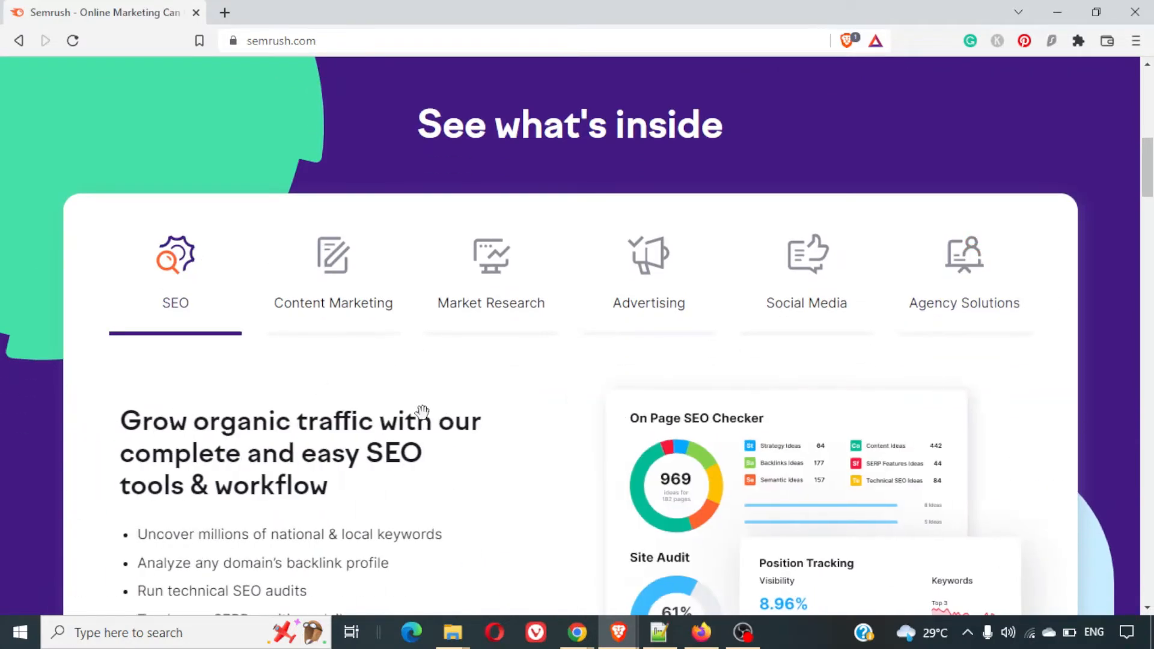
pyautogui.scroll(-4, 422, 412)
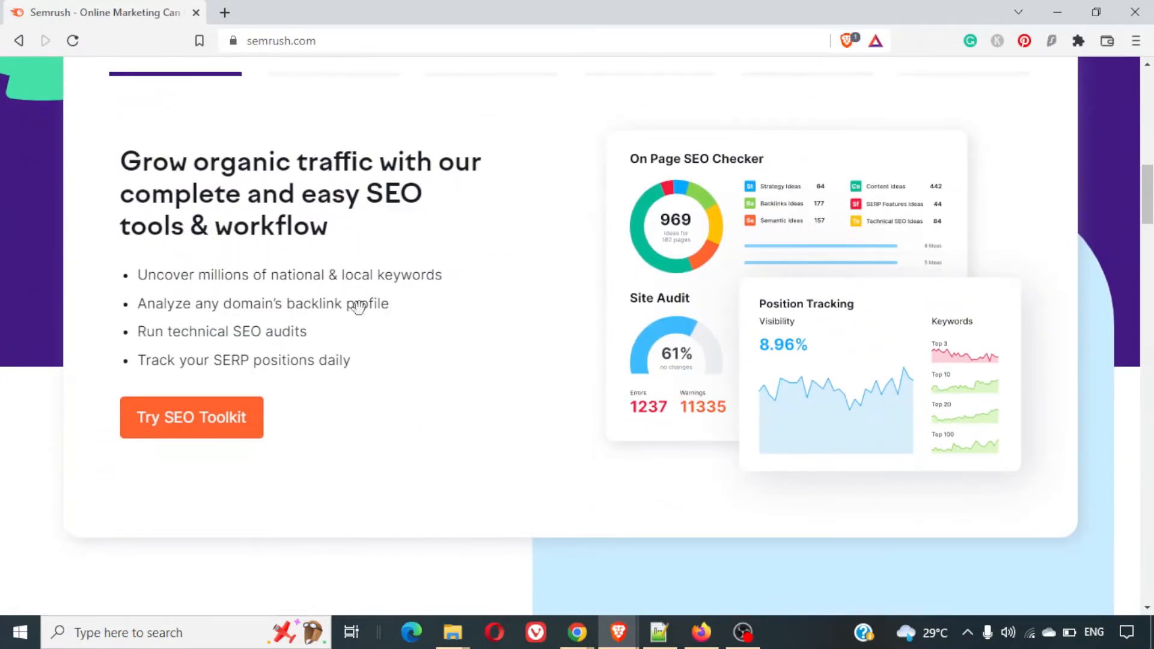
pyautogui.scroll(14, 434, 290)
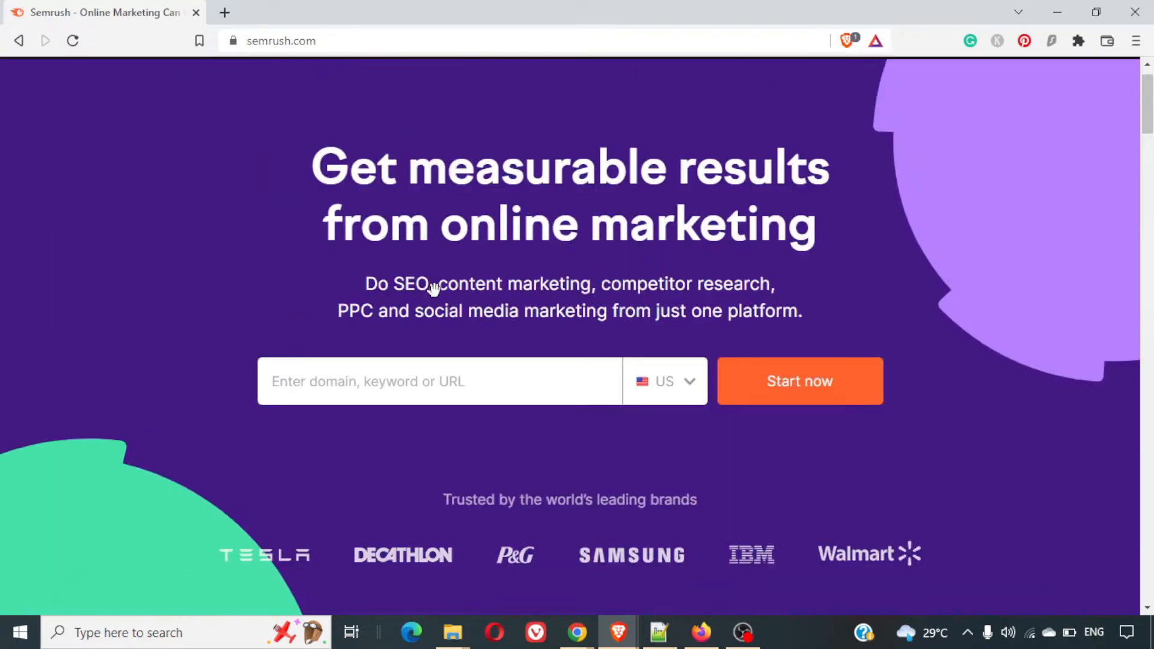
pyautogui.scroll(2, 434, 291)
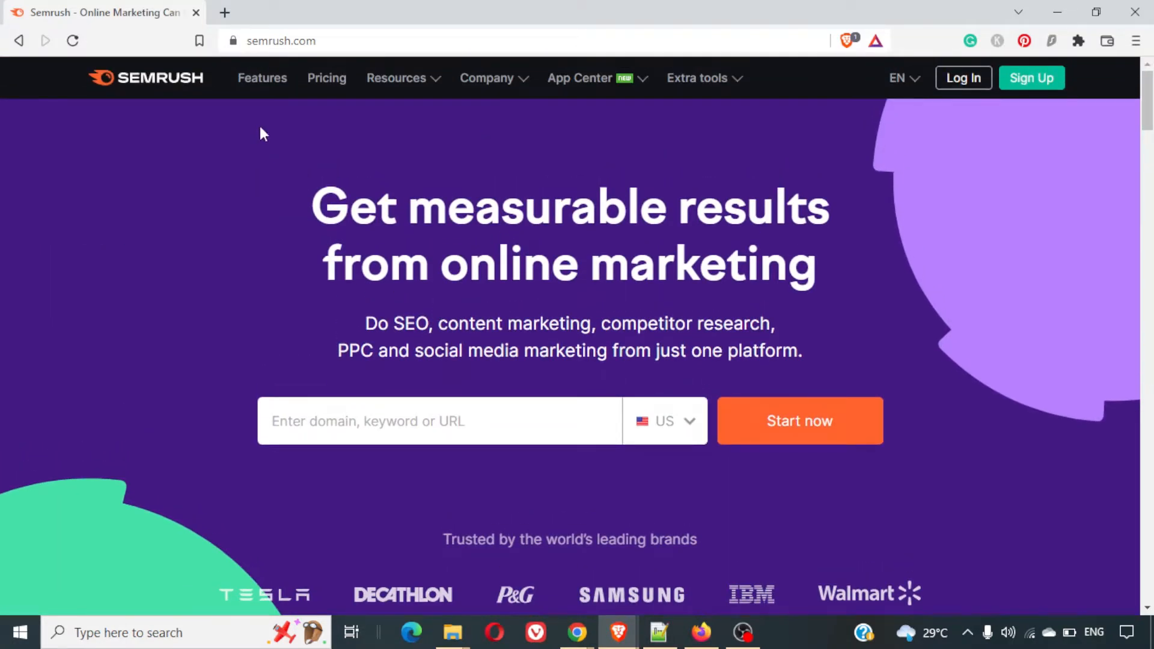
# Open Semrush's Features page and look over its introduction and all the feature cards.
pyautogui.click(261, 83)
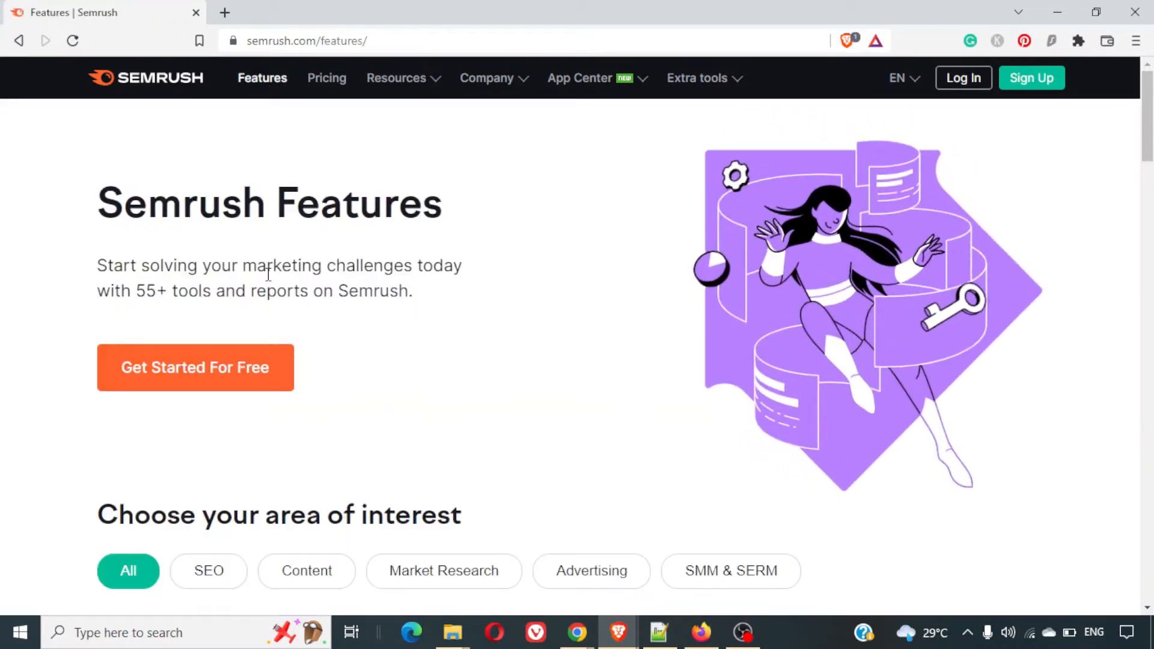
pyautogui.tripleClick(265, 271)
pyautogui.scroll(-3, 381, 314)
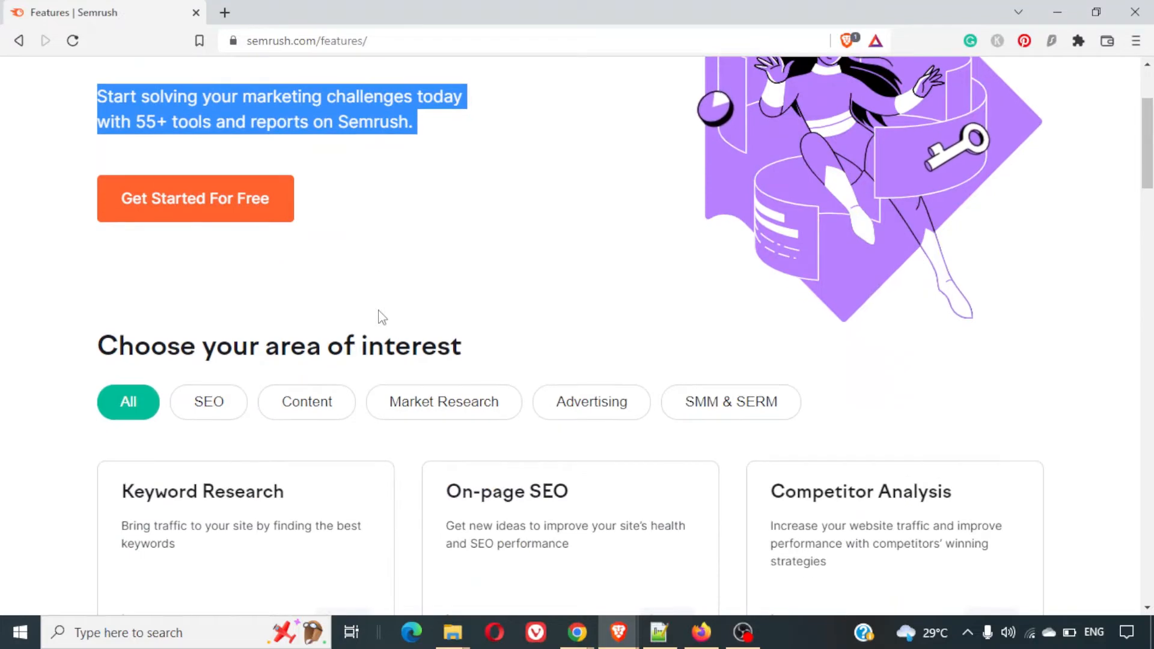
pyautogui.scroll(-3, 381, 315)
pyautogui.scroll(-3, 380, 320)
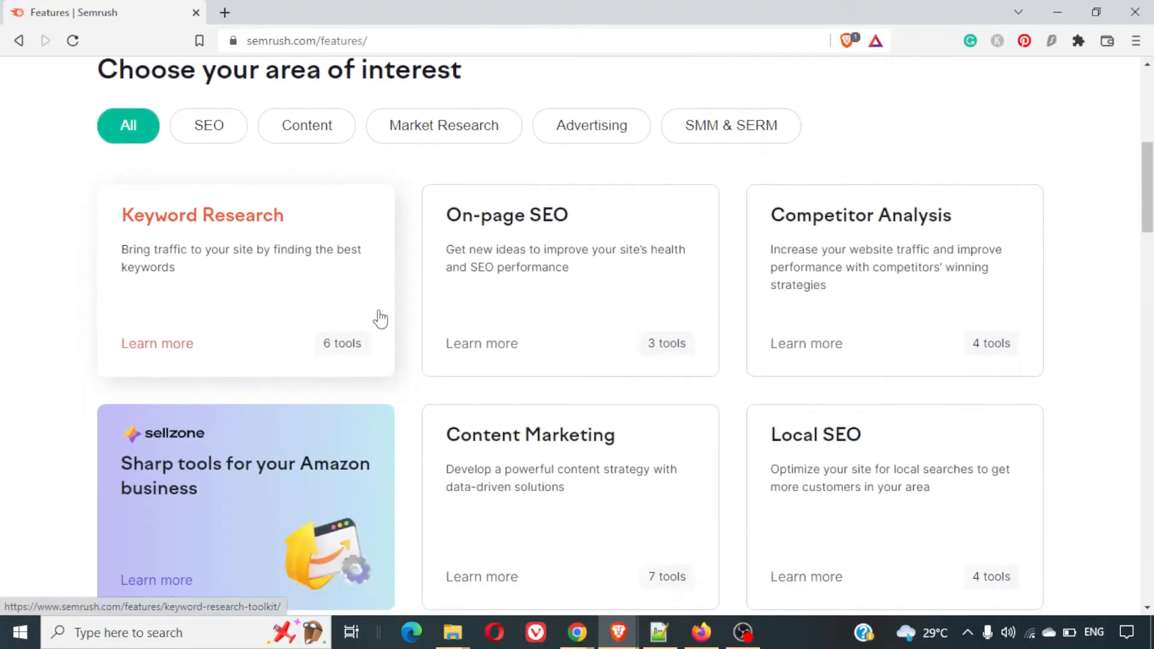
pyautogui.scroll(-7, 627, 412)
pyautogui.scroll(7, 630, 414)
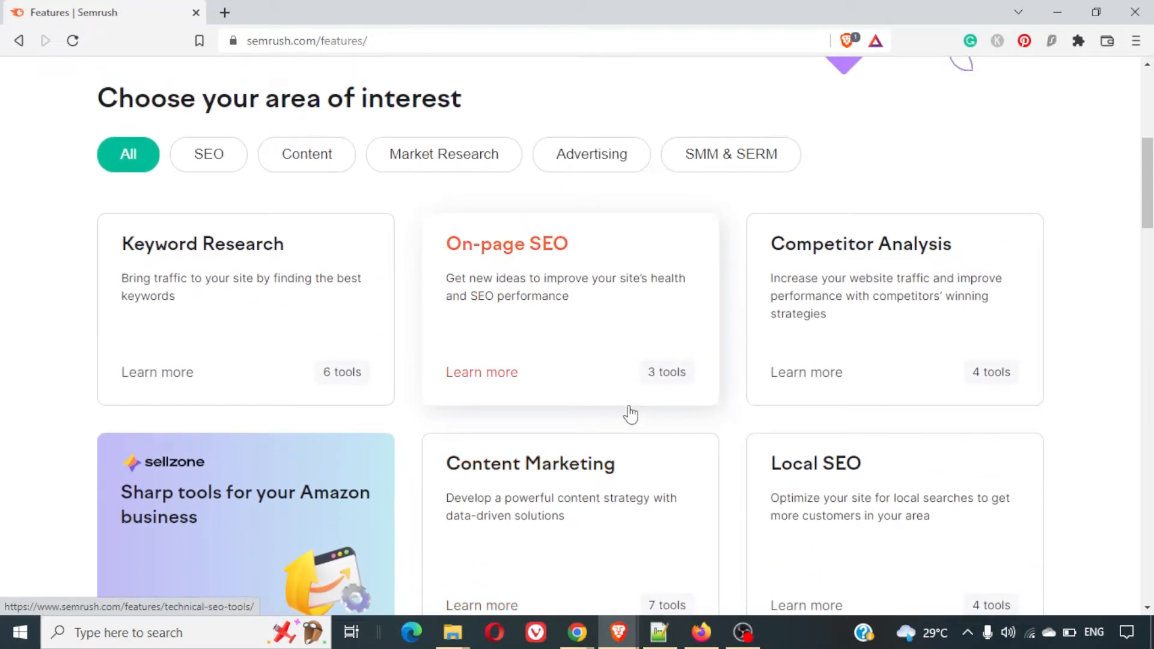
# Compare the SEO, Content and Market Research feature categories, then show the SEO features again and examine their cards.
pyautogui.click(224, 161)
pyautogui.click(301, 156)
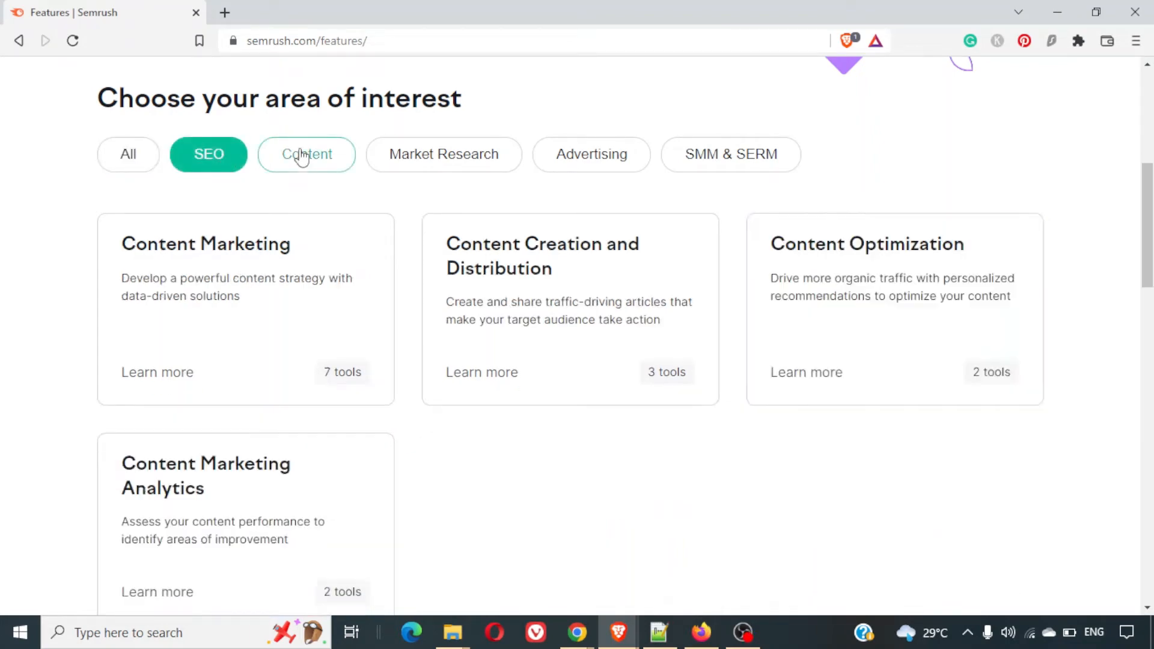
pyautogui.click(409, 171)
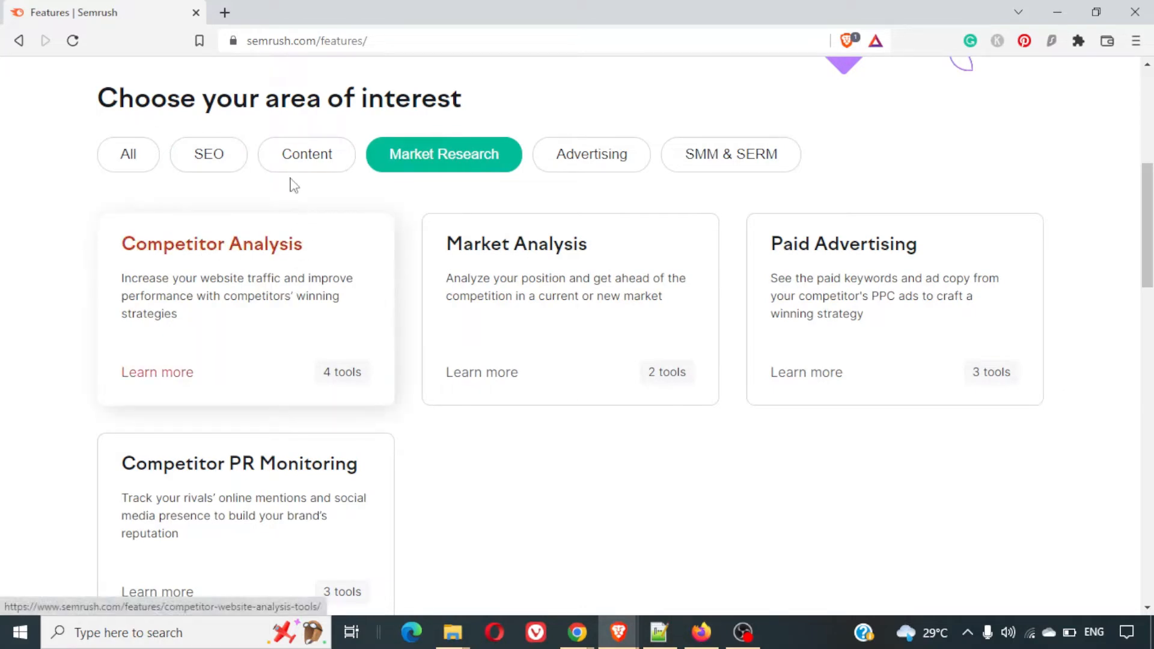
pyautogui.click(208, 170)
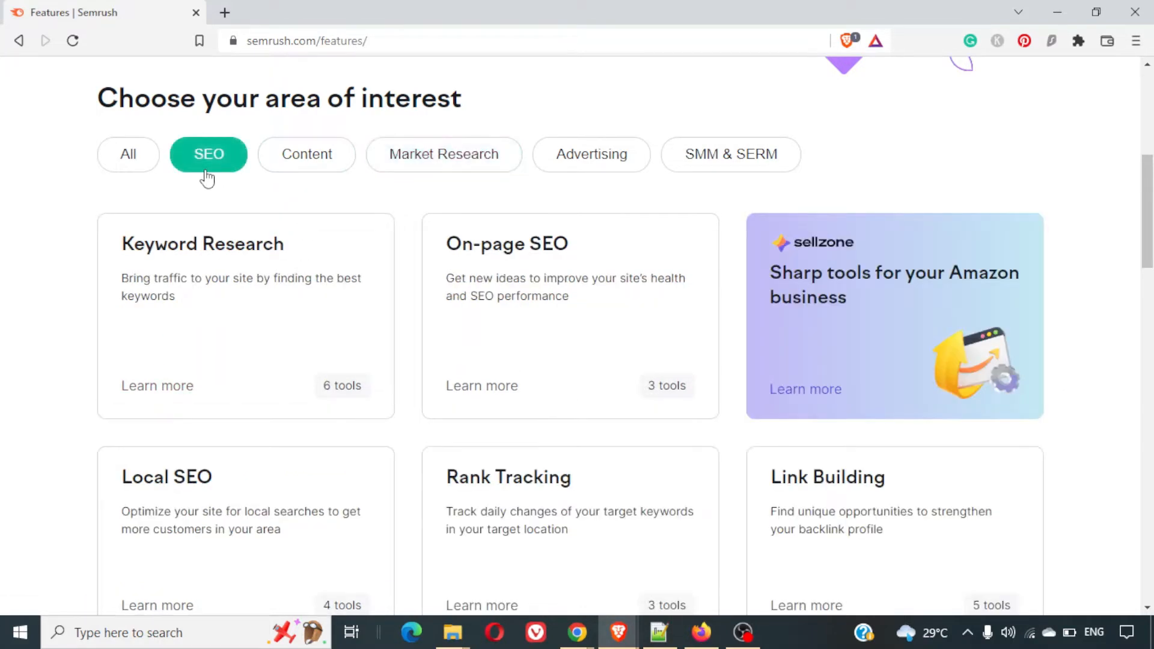
pyautogui.scroll(-3, 309, 274)
pyautogui.scroll(5, 310, 272)
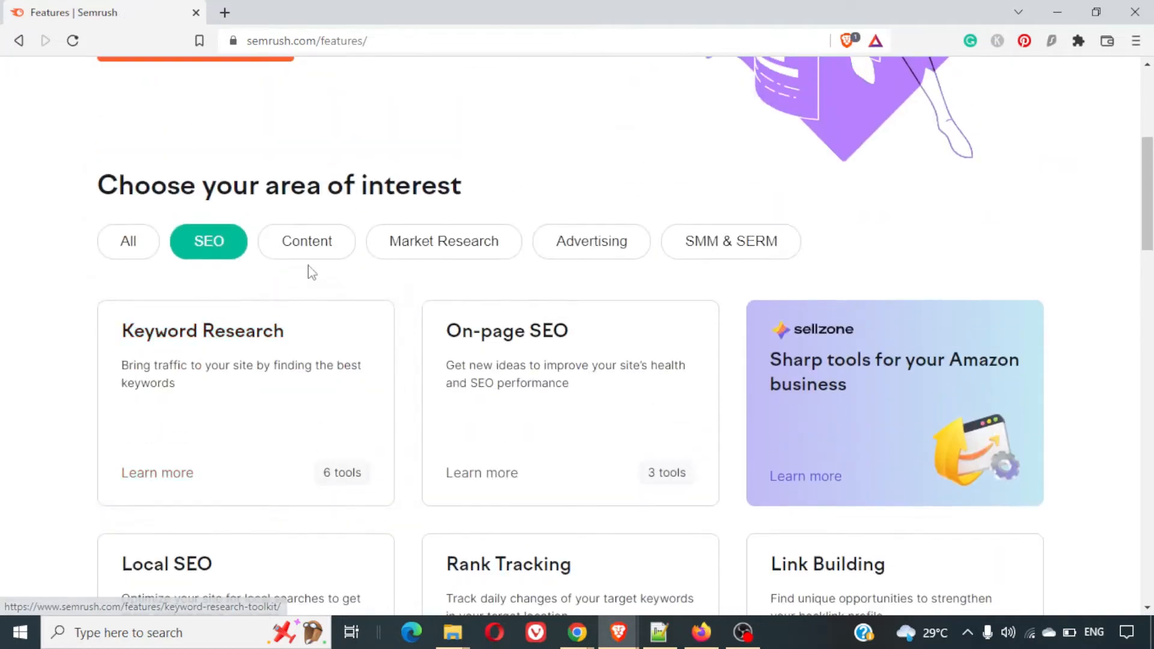
pyautogui.scroll(-1, 309, 272)
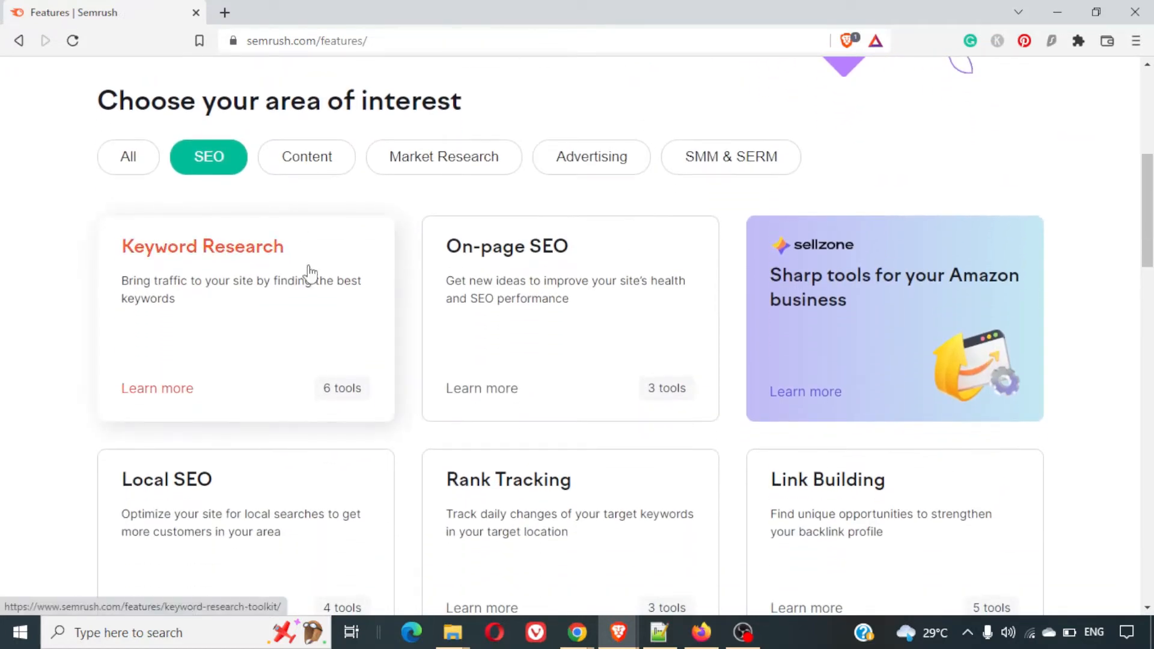
# Switch back to the WordPress post editor and write Keyword Research in the empty paragraph below the SEMRush description.
pyautogui.hotkey('alt', 'Tab')
pyautogui.write('Keywor')
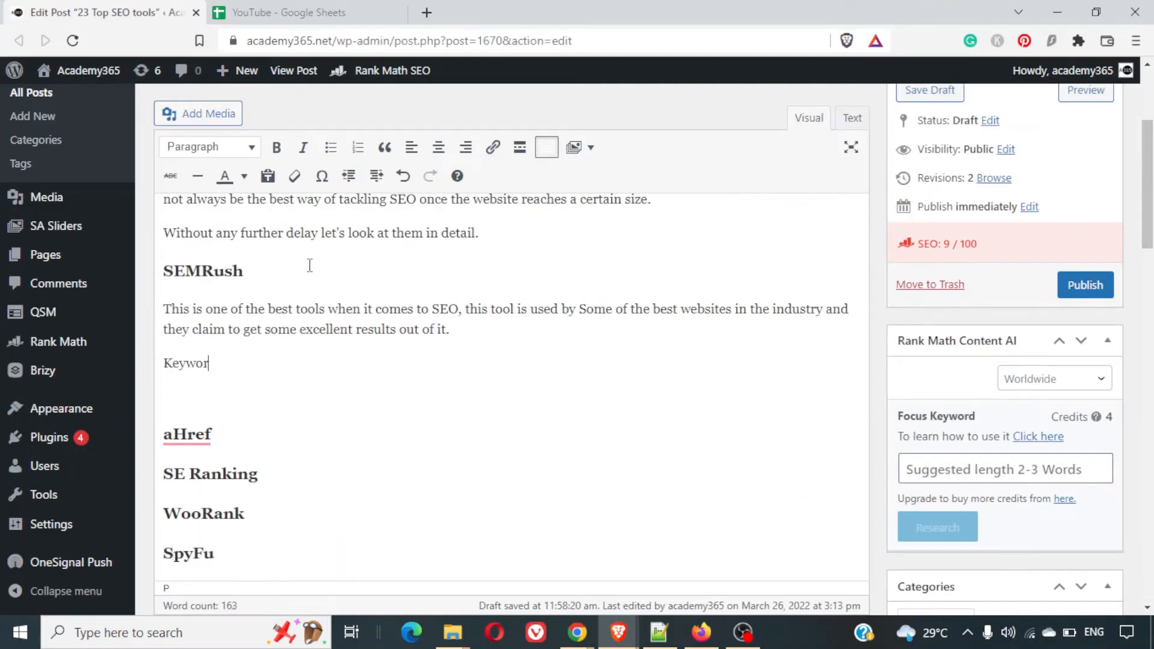
pyautogui.write('d Research')
# Add the line "Some of their top features include:" above Keyword Research in the SEMRush section.
pyautogui.press('Return')
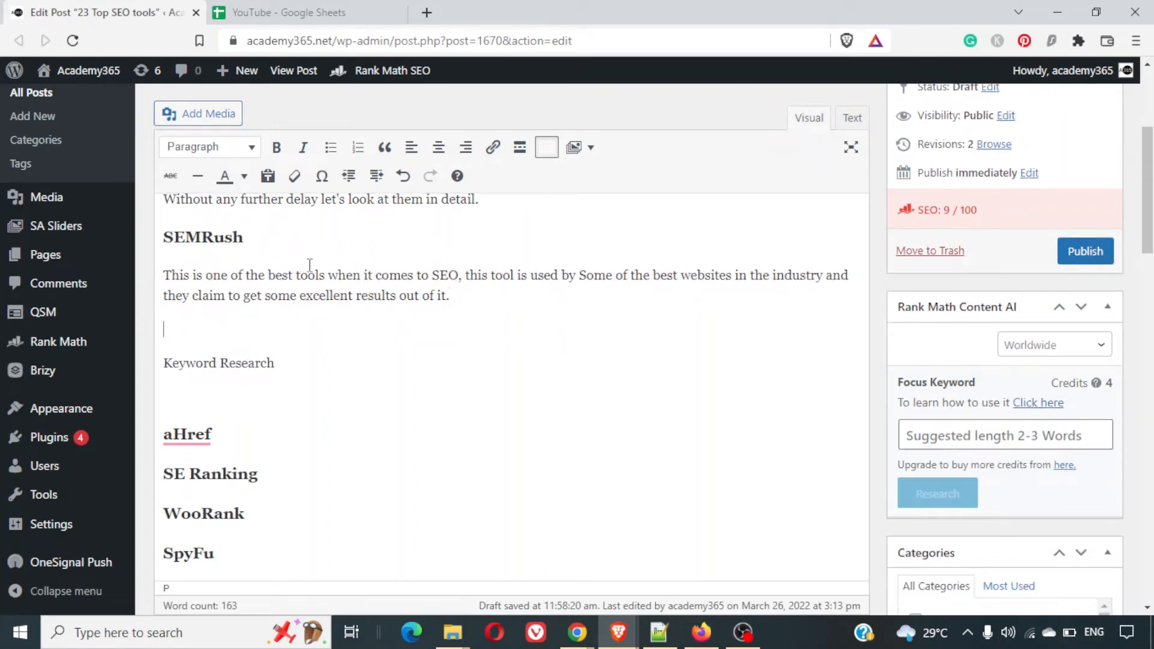
pyautogui.write('SOme of the ir top fe')
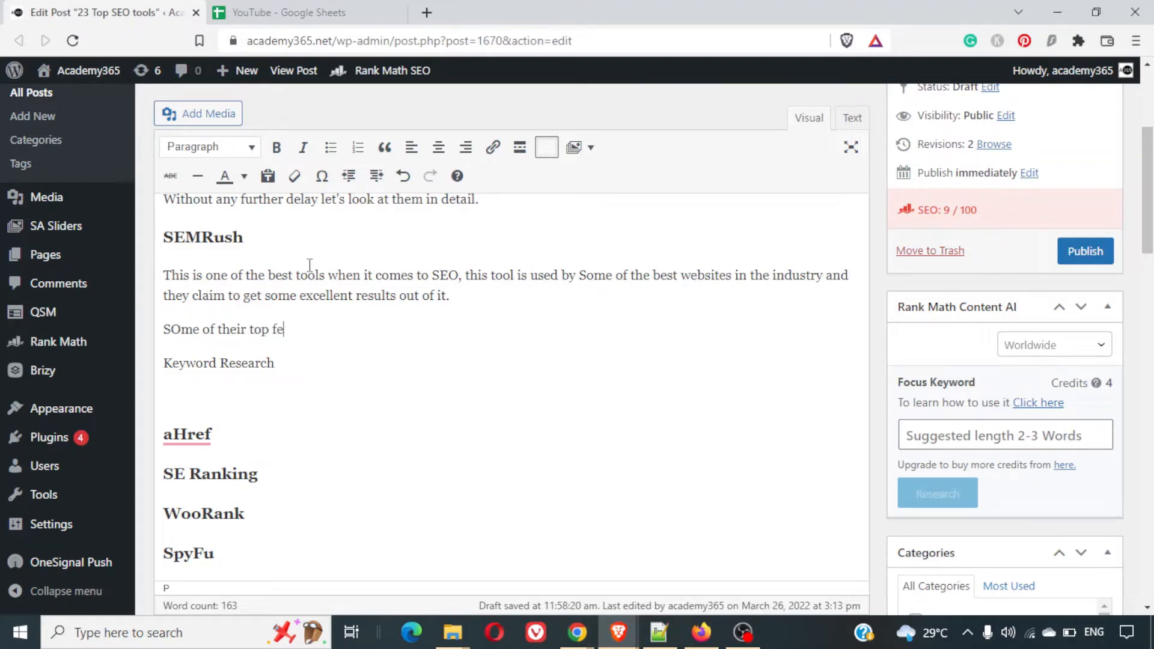
pyautogui.write('atures / Bene')
pyautogui.hotkey('ctrl', 'shift', 'Left')
pyautogui.hotkey('ctrl', 'shift', 'Left')
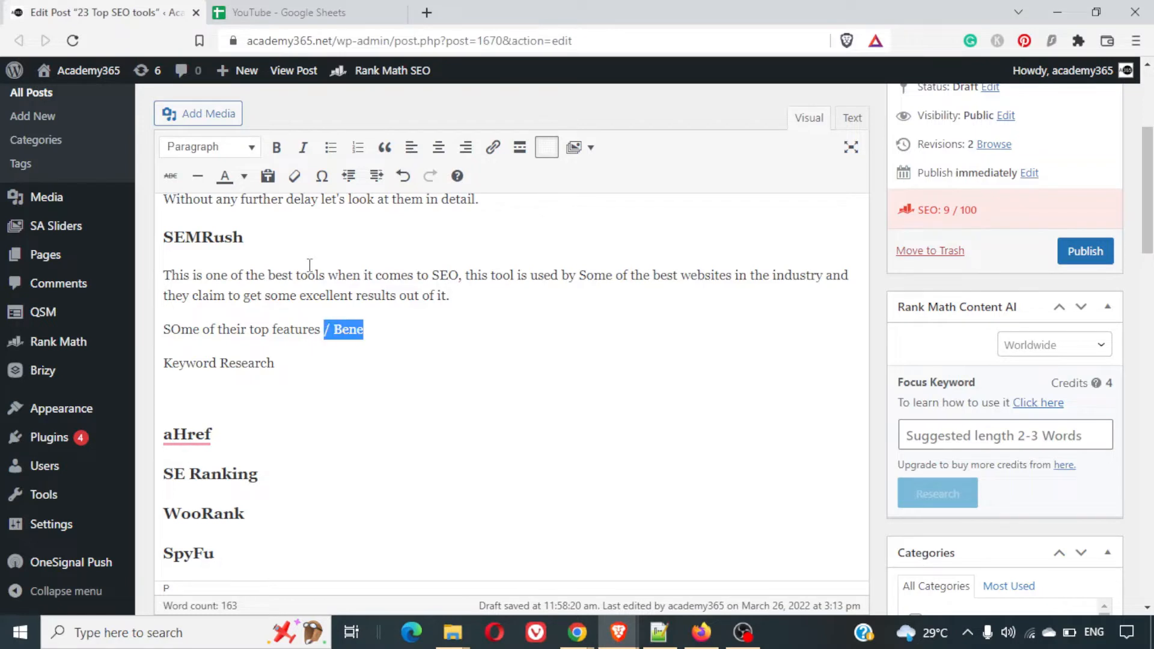
pyautogui.write('include:')
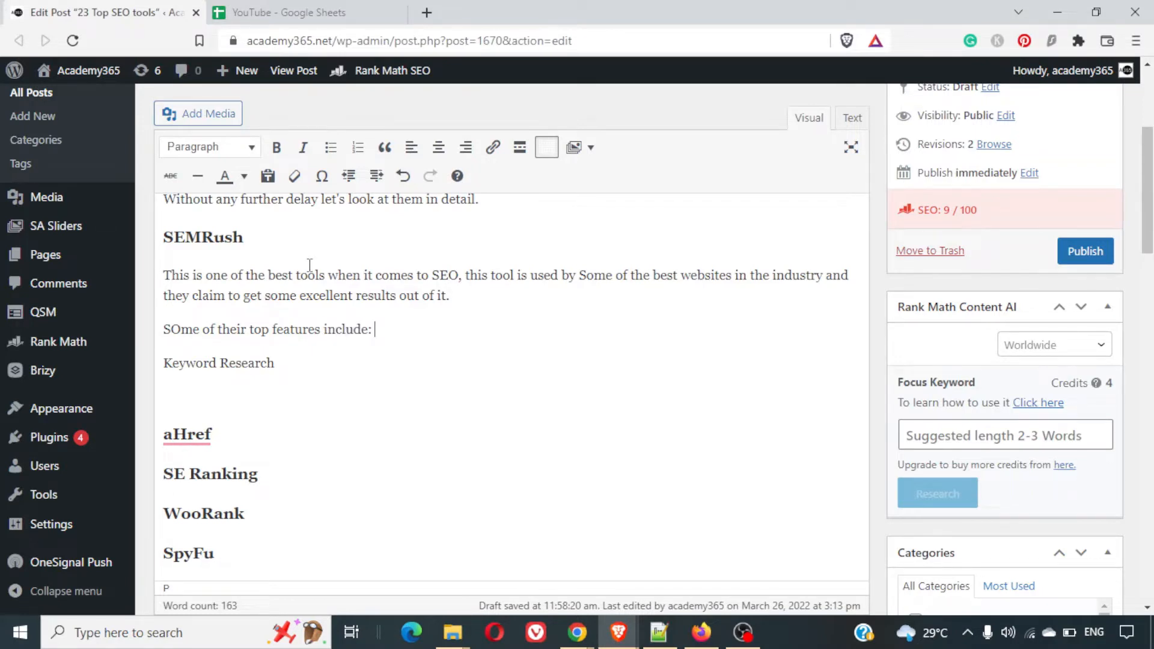
pyautogui.press('Delete')
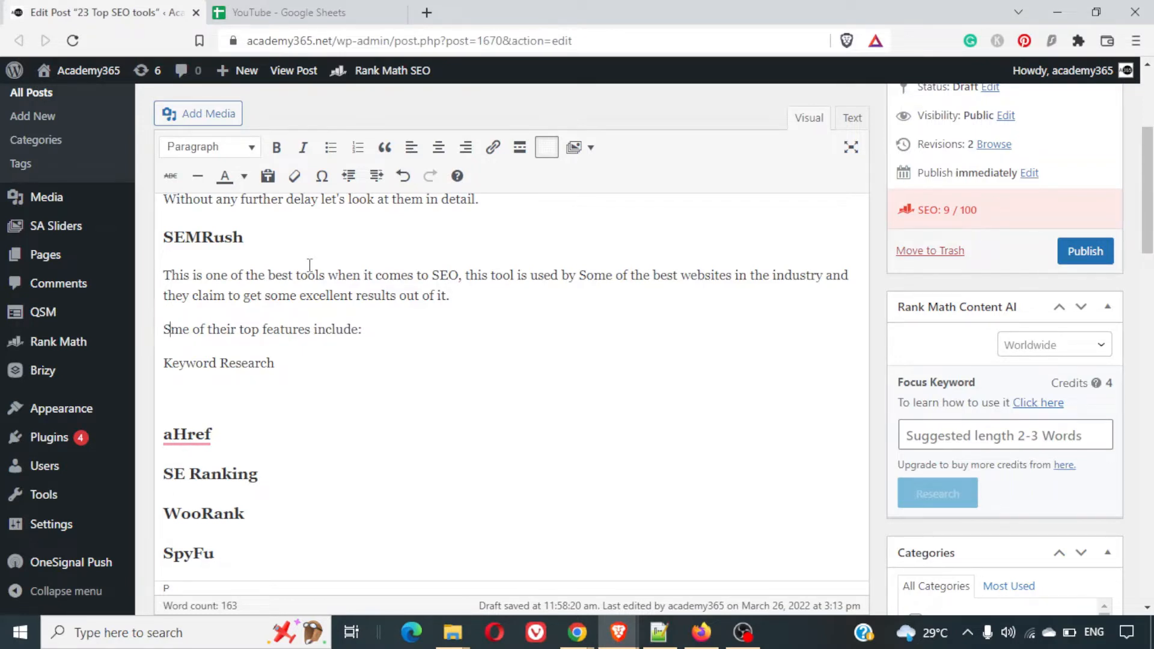
pyautogui.write('o')
# Make the top features line bold and insert SEO before the word features.
pyautogui.press('Home')
pyautogui.hotkey('shift', 'End')
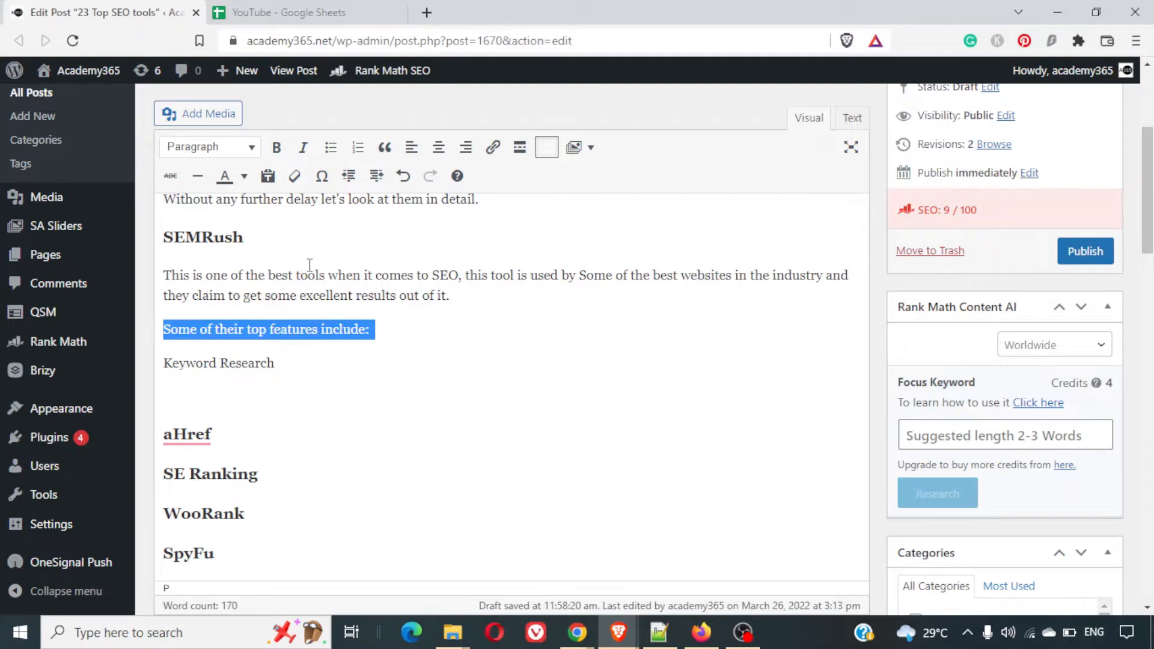
pyautogui.hotkey('ctrl', 'b')
pyautogui.press('Left')
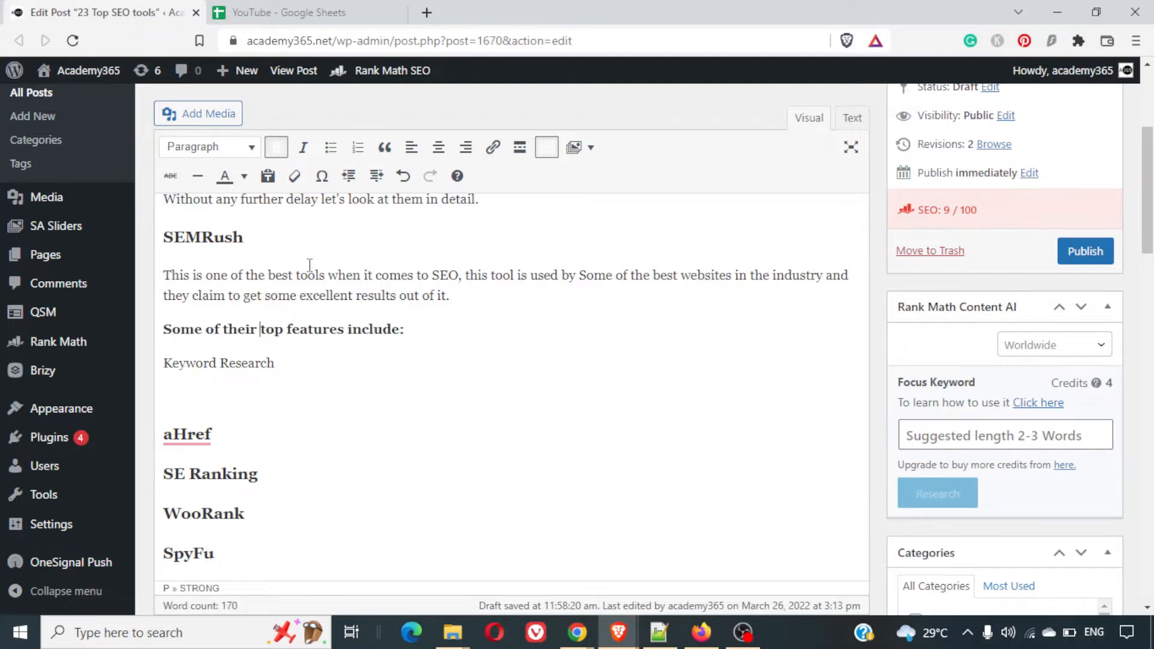
pyautogui.write('SEO')
# Turn Keyword Research into the first item of a numbered list and add On-Page SEO as the second item.
pyautogui.press('Down')
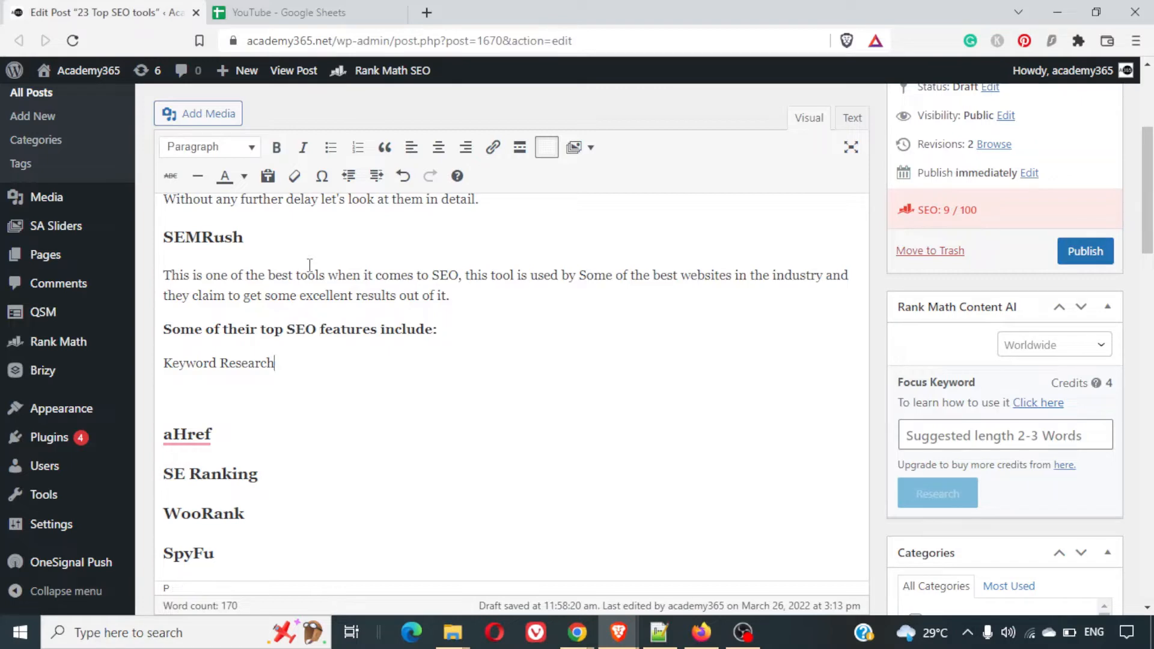
pyautogui.hotkey('alt', 'shift', 'o')
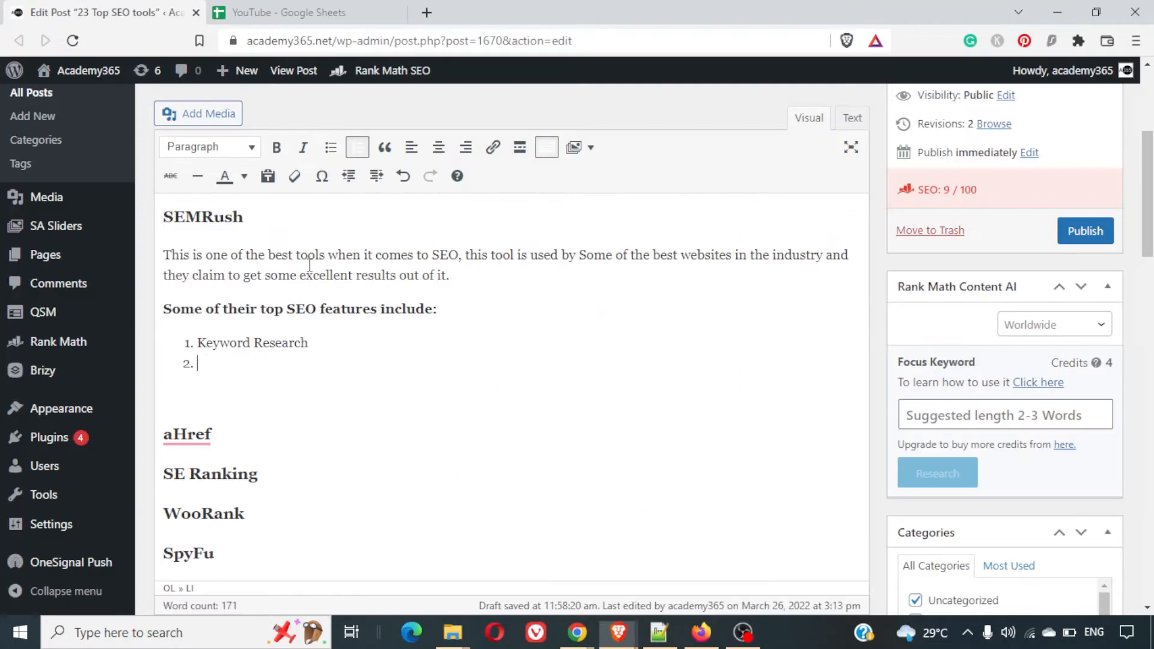
pyautogui.write('On-Page SEO')
pyautogui.press('Return')
# Check the SEO cards on Semrush's Features page, then return to the post and add Local SEO as the third list item.
pyautogui.hotkey('alt', 'Tab')
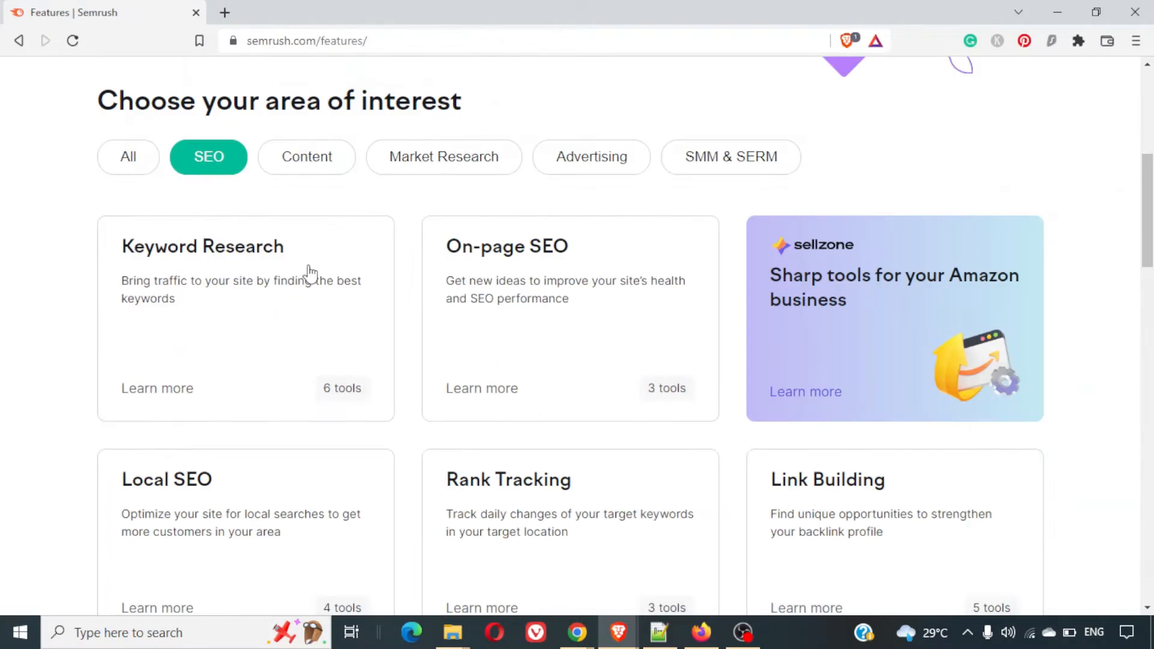
pyautogui.scroll(-4, 310, 274)
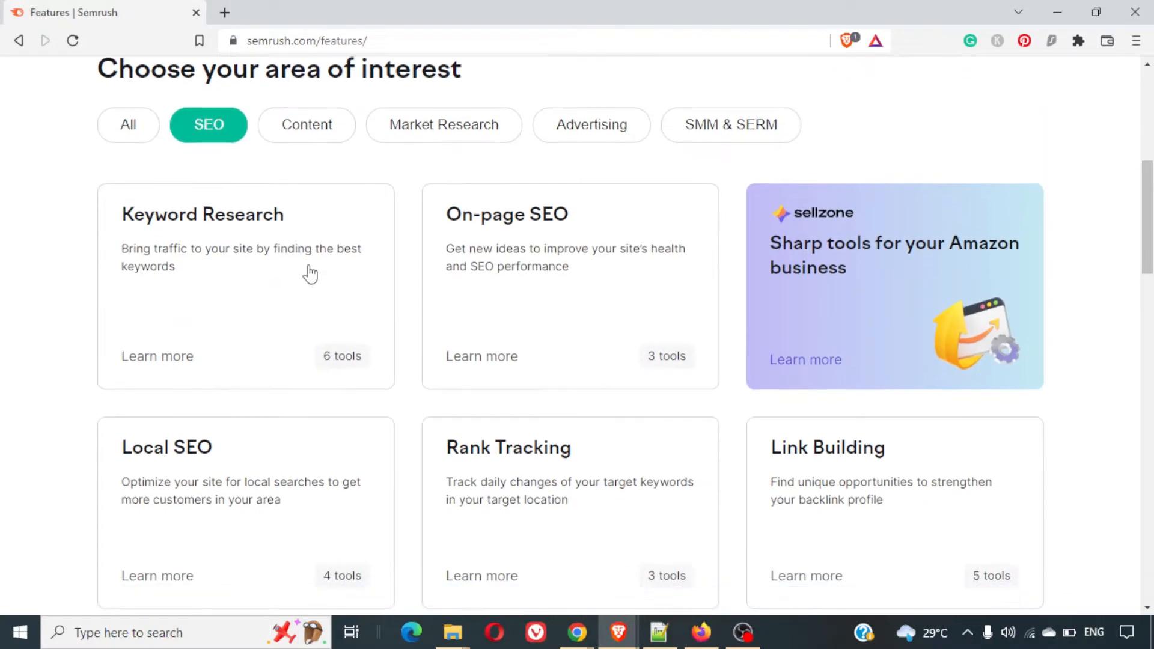
pyautogui.hotkey('alt', 'Tab')
pyautogui.write('Local SEO')
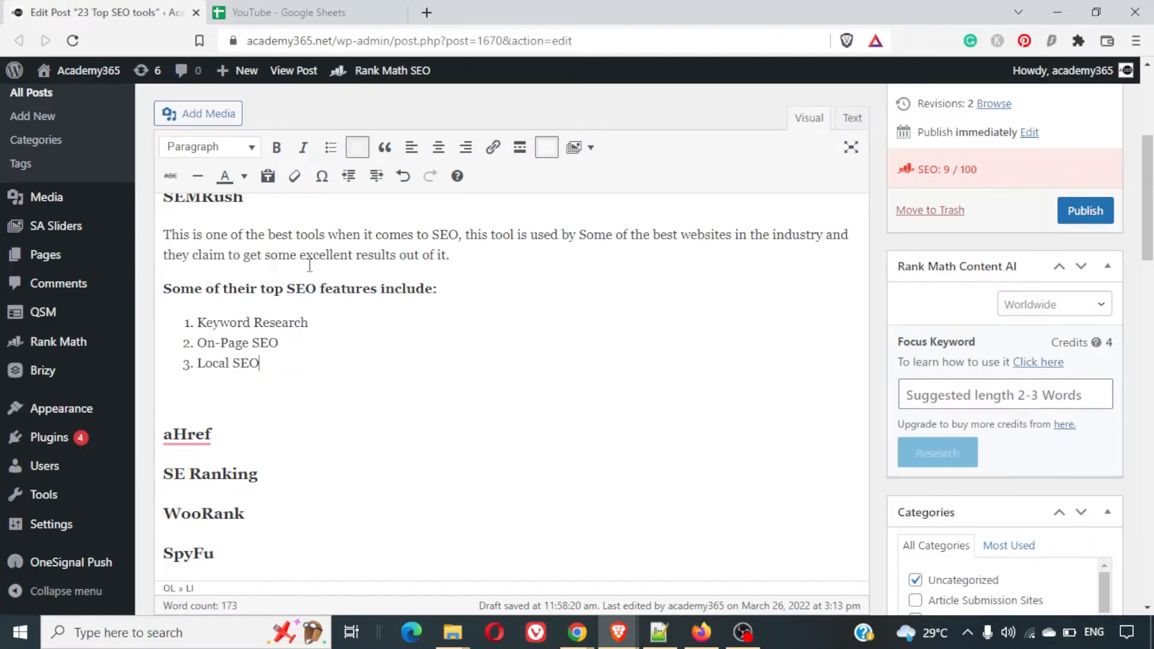
pyautogui.press('Return')
# Consult the Semrush feature cards again and add Rank Tracking as the fourth list item in the post.
pyautogui.hotkey('alt', 'Tab')
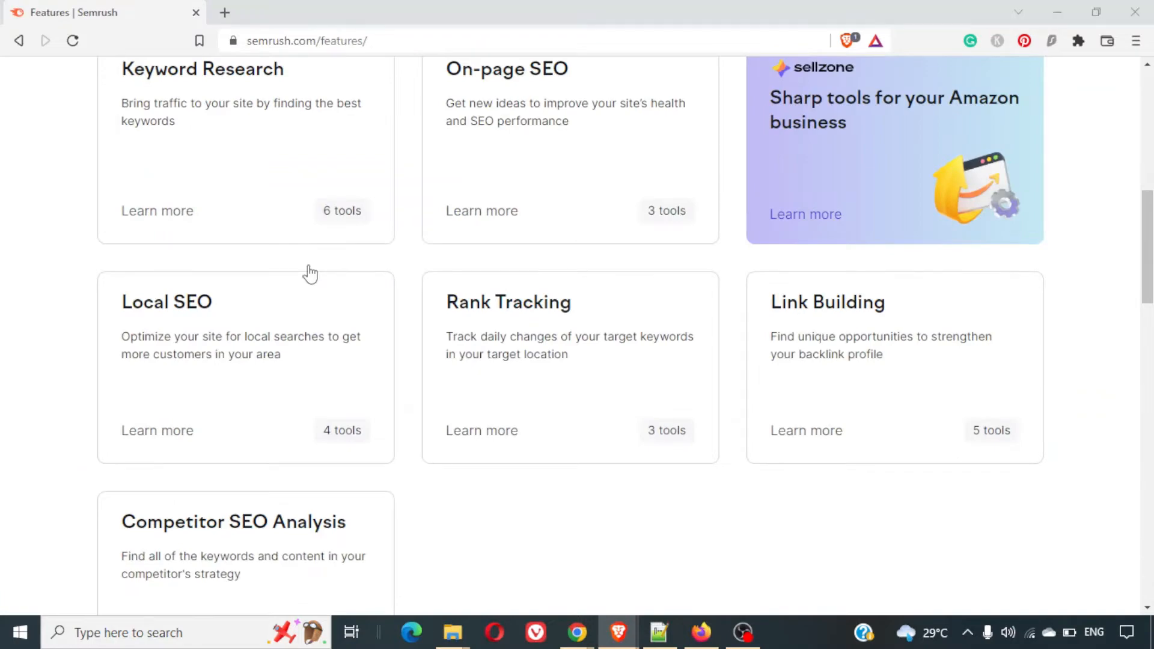
pyautogui.hotkey('alt', 'Tab')
pyautogui.write('Rank R')
pyautogui.press('BackSpace')
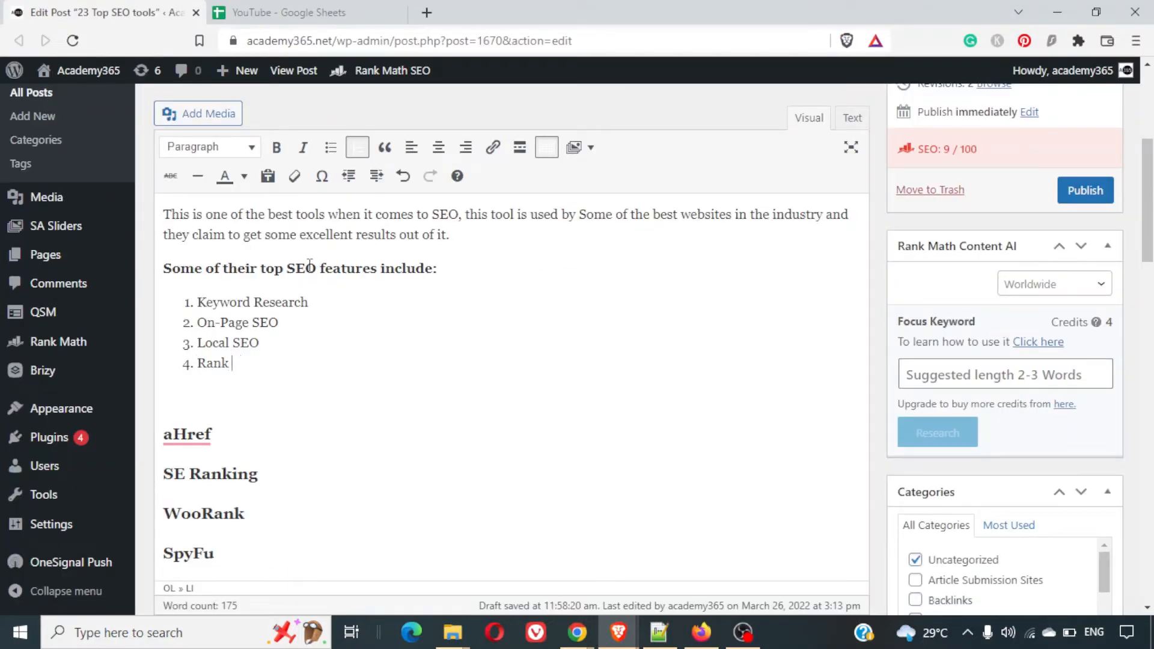
pyautogui.write('Tracking')
pyautogui.press('Return')
# Consult the Semrush feature cards and write Link Building as the fifth list item in the post.
pyautogui.hotkey('alt', 'Tab')
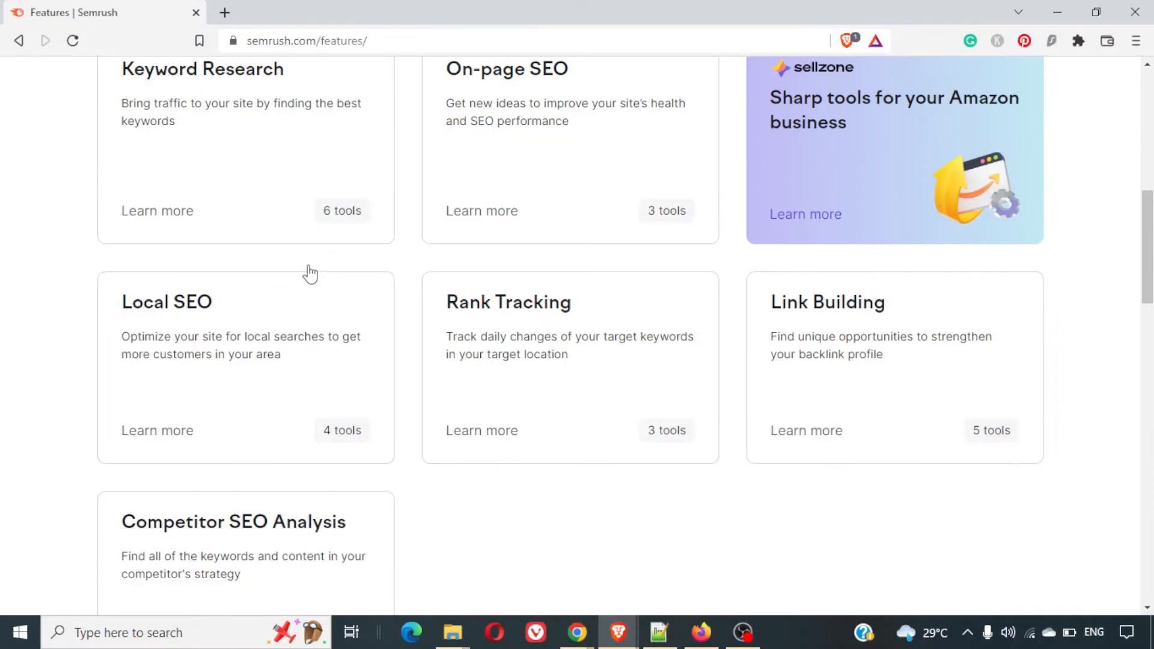
pyautogui.hotkey('alt', 'Tab')
pyautogui.write('Linking')
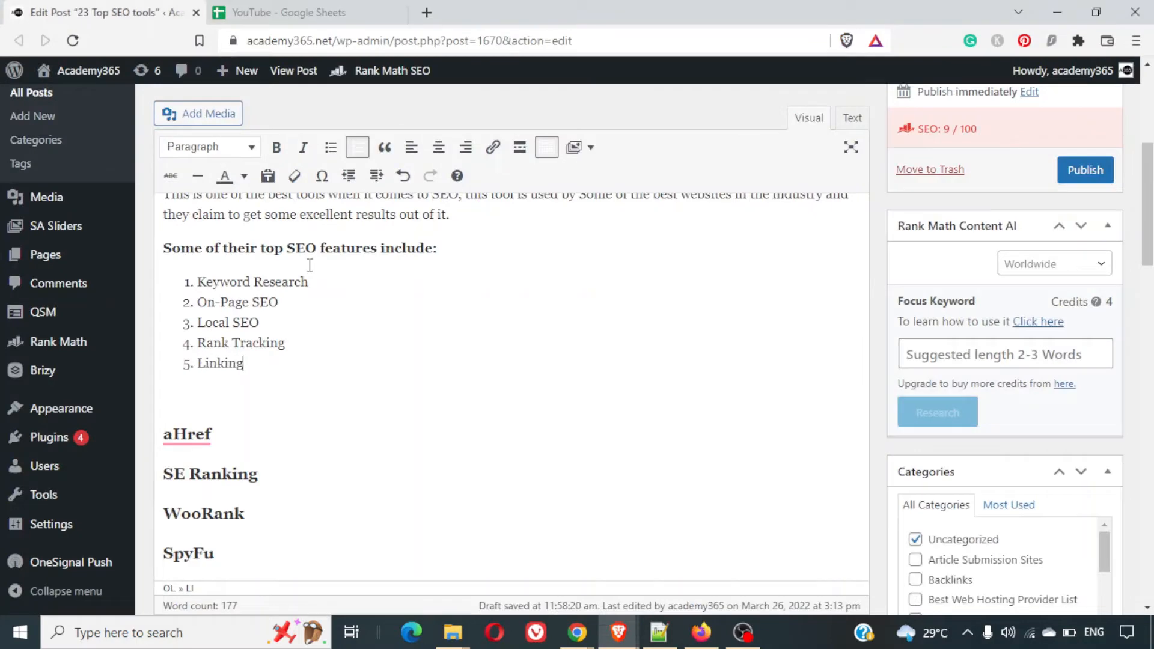
pyautogui.write(' B')
pyautogui.press('BackSpace')
pyautogui.press('BackSpace')
pyautogui.press('BackSpace')
pyautogui.press('BackSpace')
pyautogui.press('BackSpace')
pyautogui.write('Building')
# Look up the last SEO card on the Semrush Features page and add Competitor Analysis as the sixth list item.
pyautogui.scroll(-1, 309, 265)
pyautogui.hotkey('alt', 'Tab')
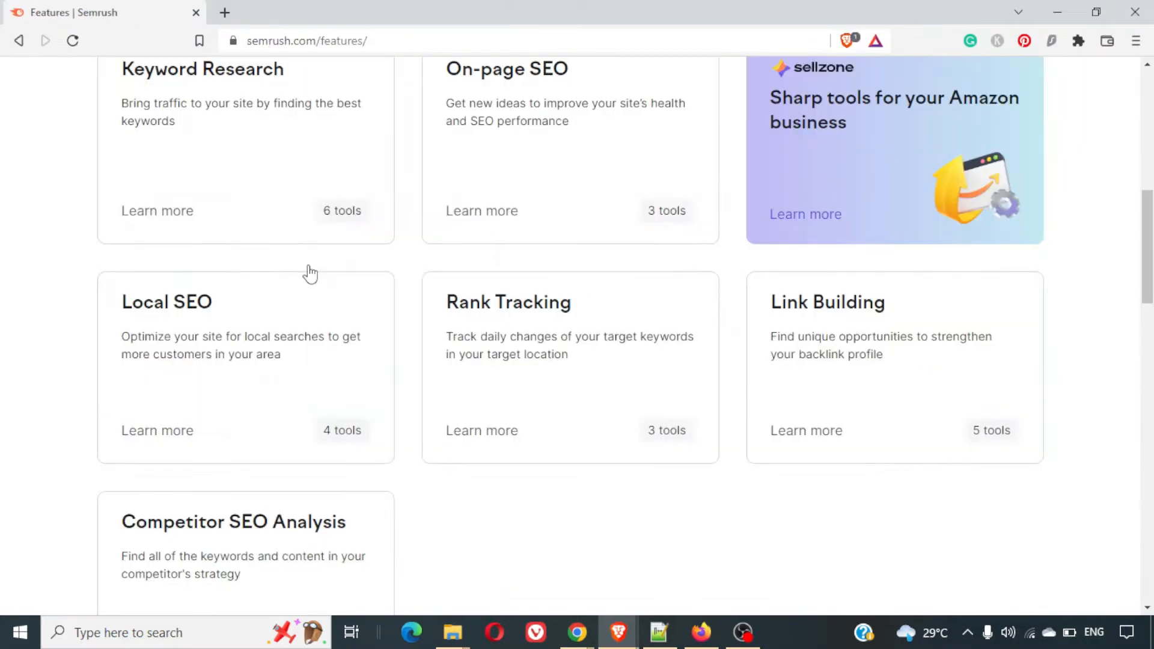
pyautogui.scroll(-7, 310, 273)
pyautogui.scroll(4, 579, 270)
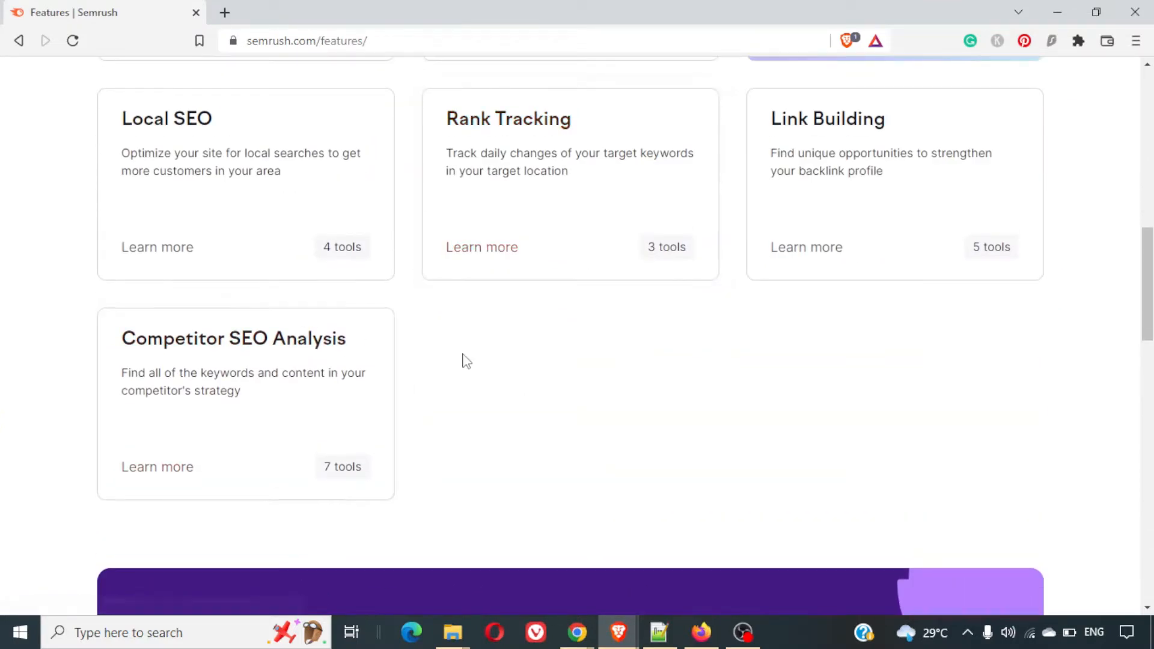
pyautogui.hotkey('alt', 'Tab')
pyautogui.write('COmp')
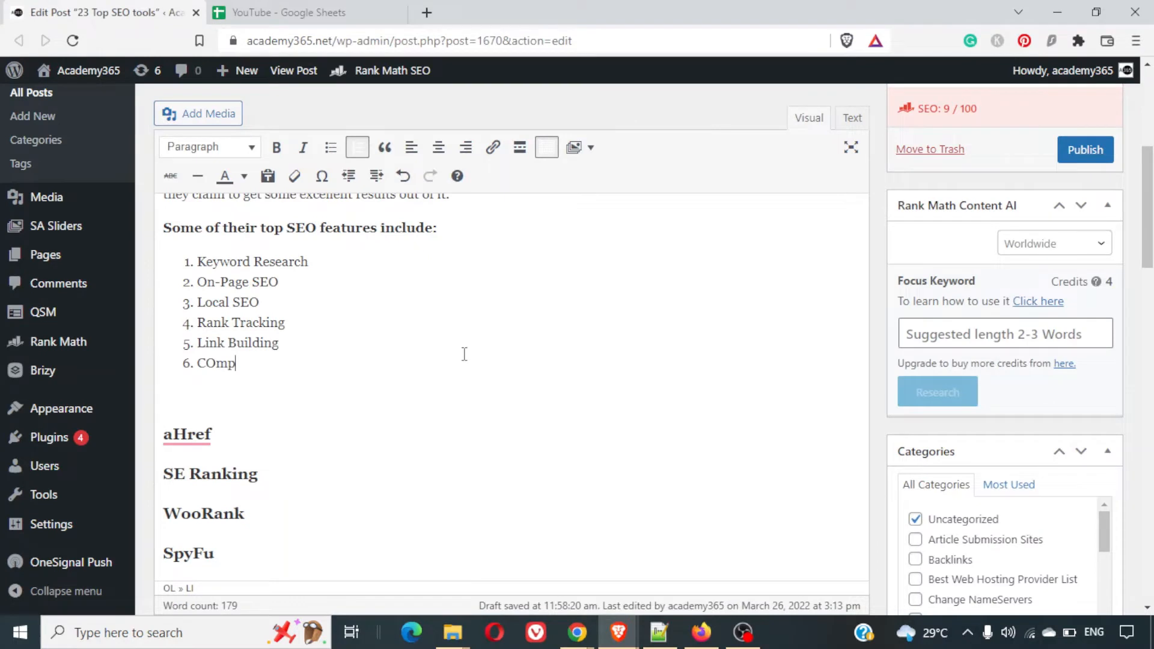
pyautogui.press('BackSpace')
pyautogui.press('BackSpace')
pyautogui.press('BackSpace')
pyautogui.write('ompl')
pyautogui.press('BackSpace')
pyautogui.write('etitor Analysis')
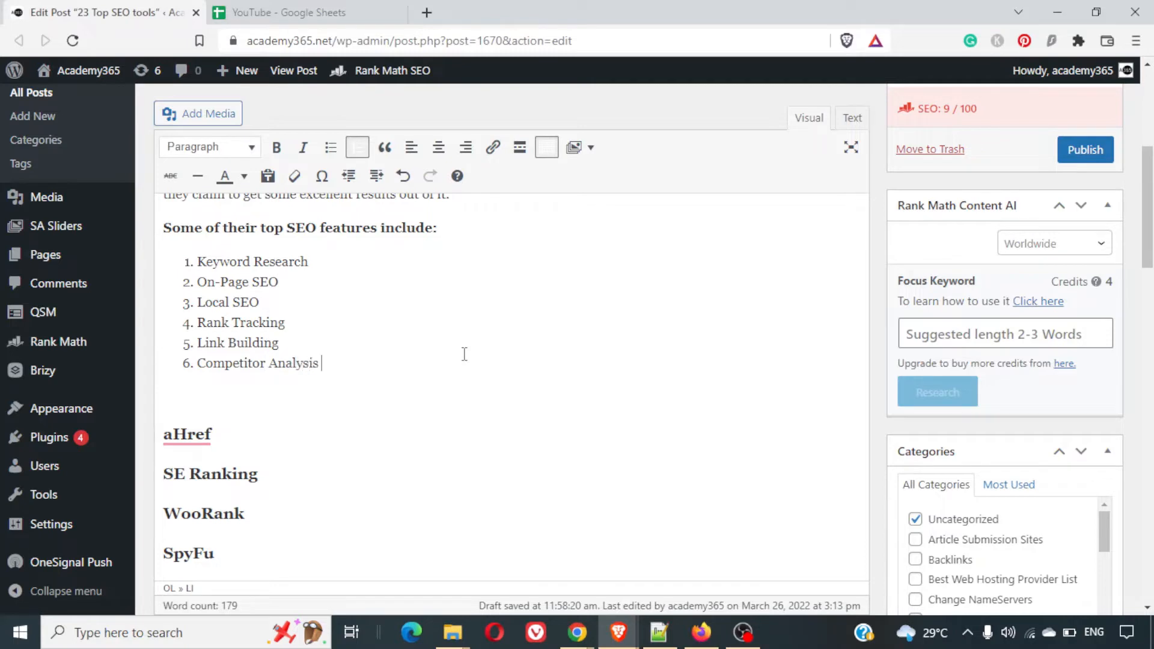
# Recheck the card's name on the Semrush page and change the sixth list item to Competitor SEO Analysis.
pyautogui.hotkey('alt', 'Tab')
pyautogui.hotkey('alt', 'Tab')
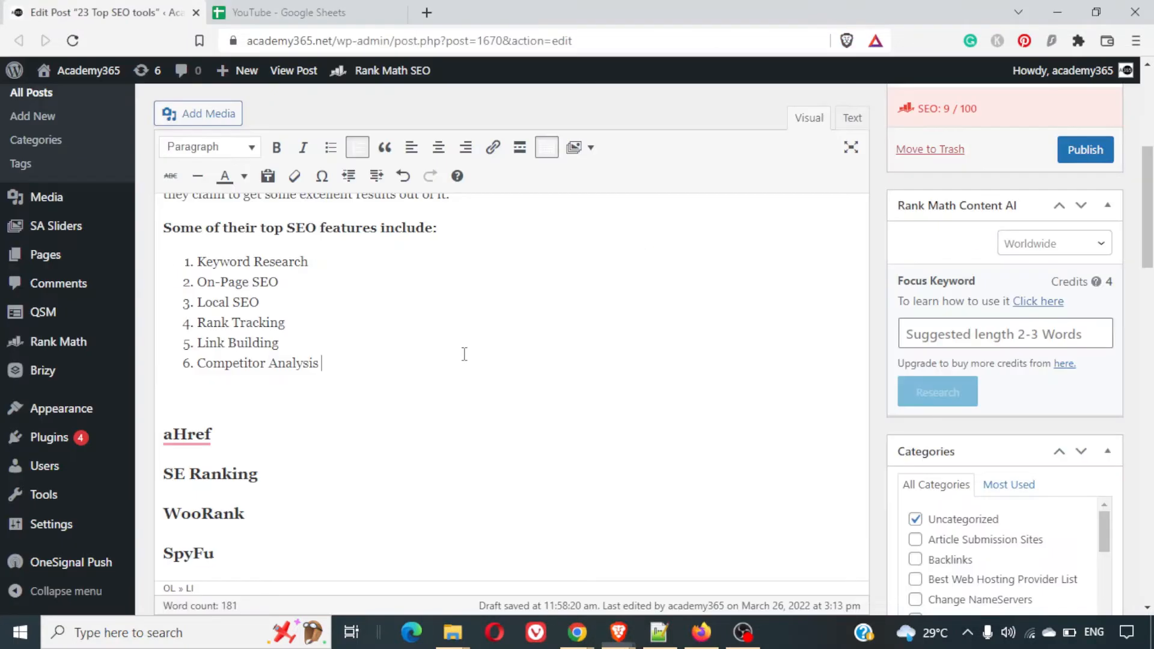
pyautogui.hotkey('ctrl', 'Left')
pyautogui.write('SEO')
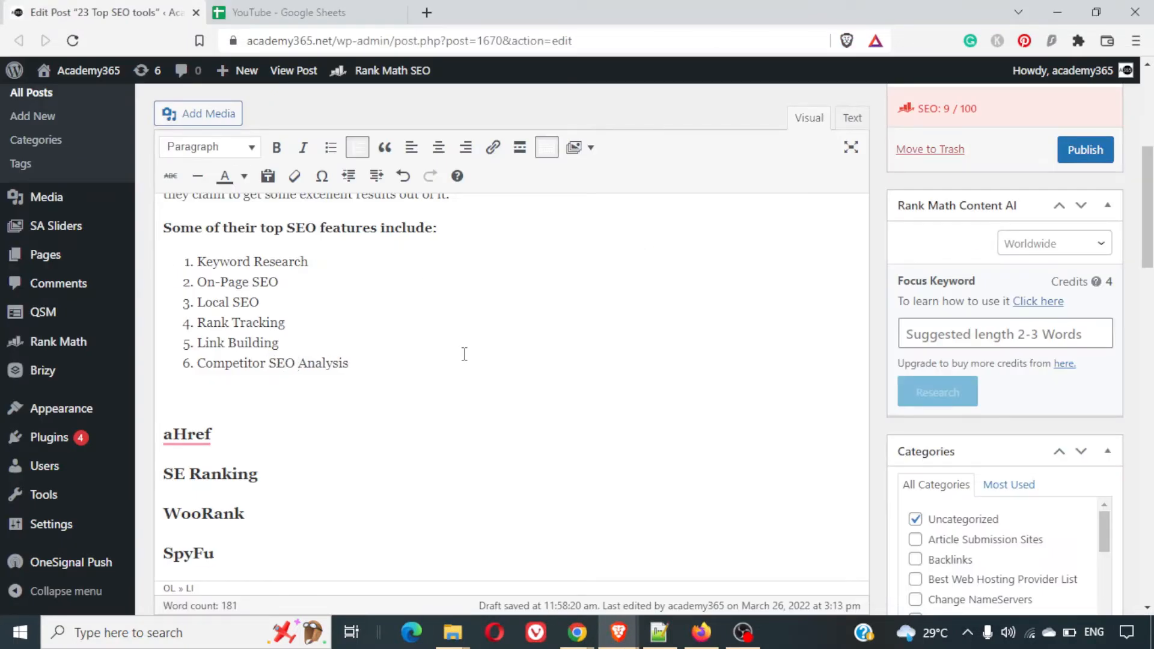
# Switch to Semrush's Features page, open the Keyword Research toolkit and read the Keyword Overview description.
pyautogui.hotkey('alt', 'Tab')
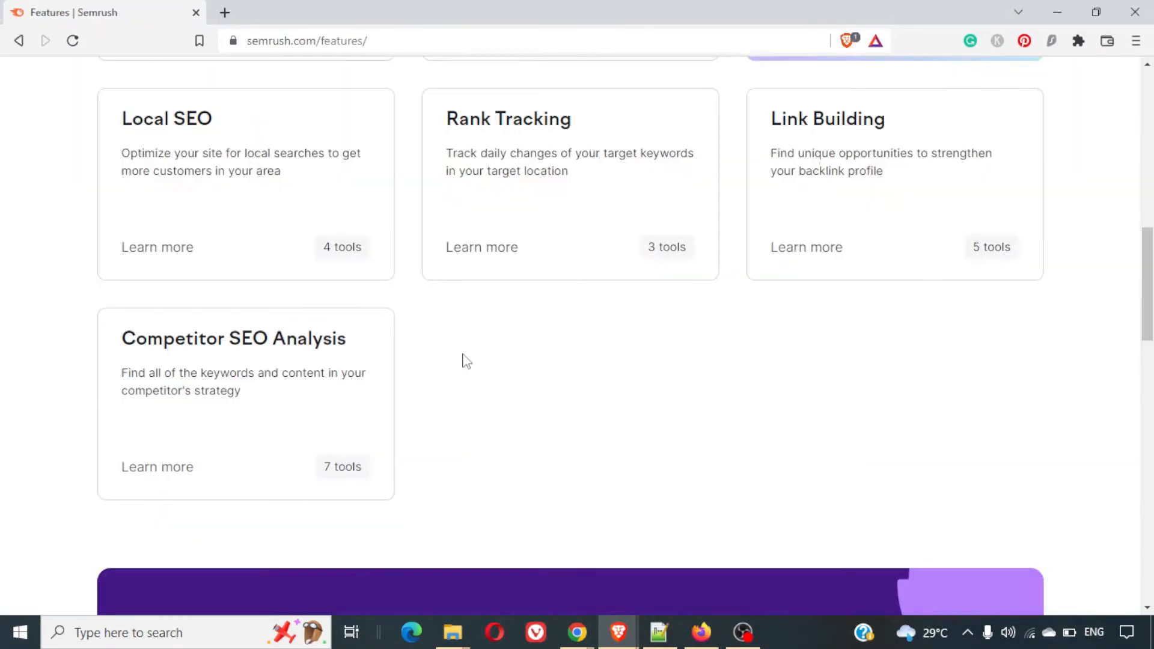
pyautogui.scroll(5, 467, 361)
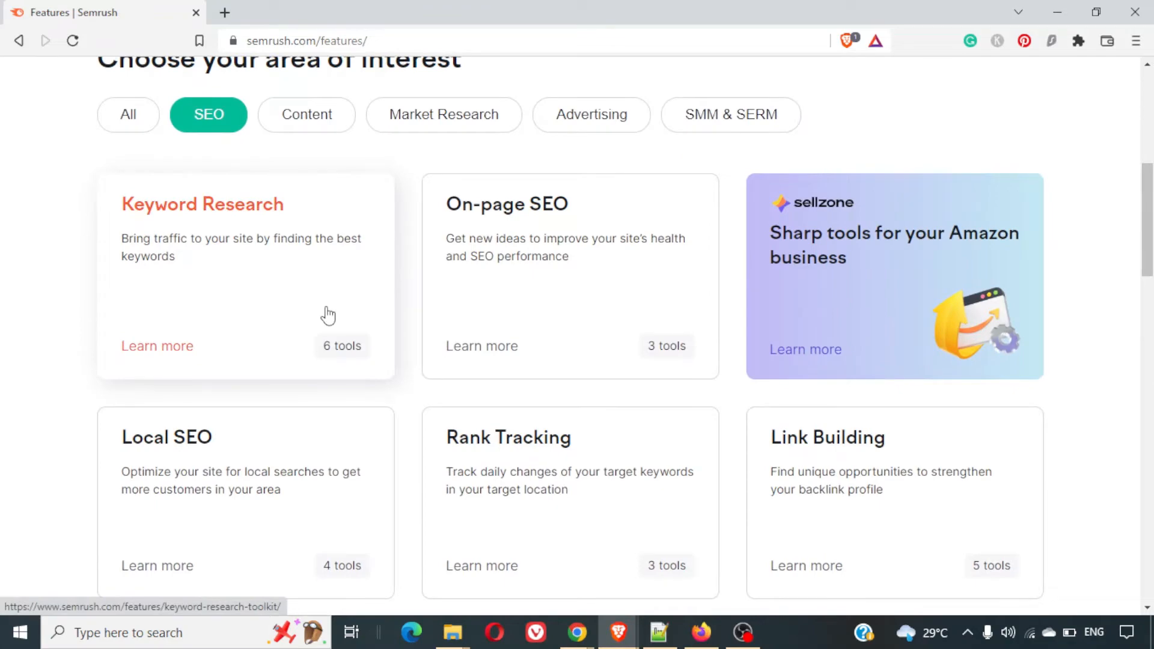
pyautogui.click(327, 313)
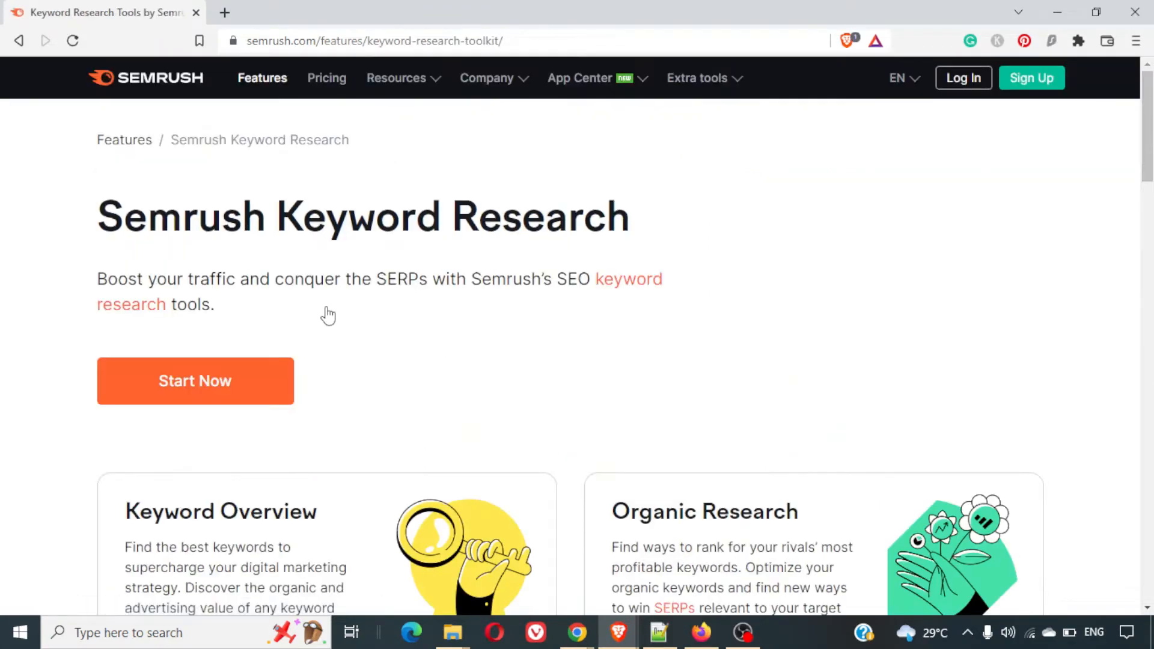
pyautogui.scroll(-1, 328, 316)
pyautogui.scroll(-6, 328, 314)
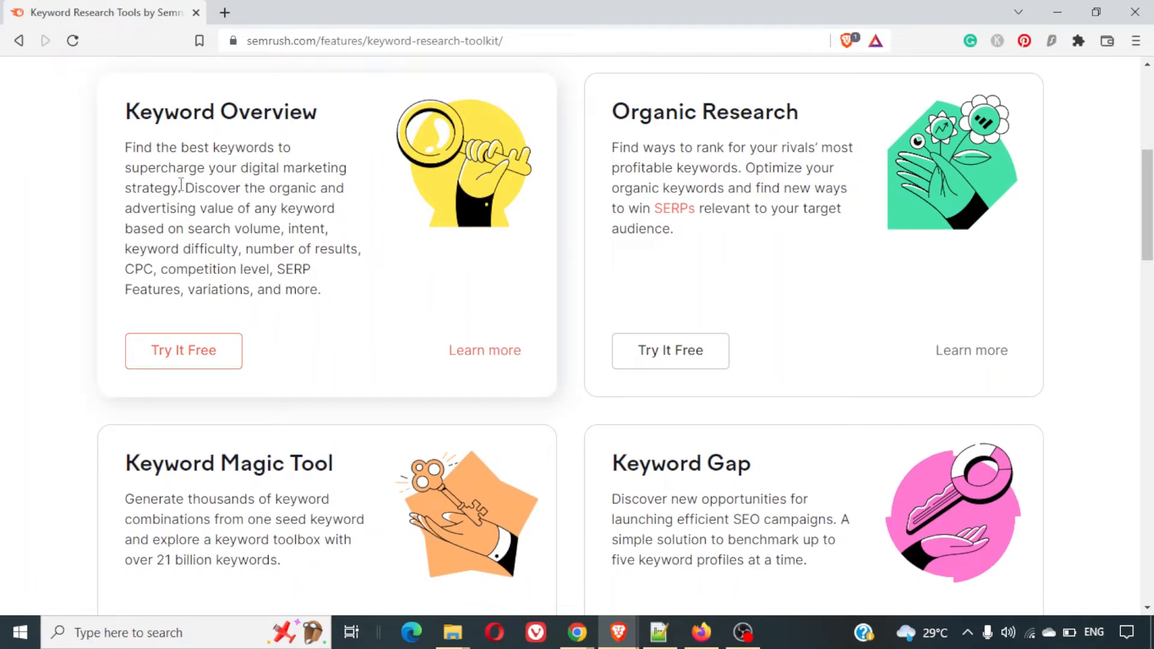
pyautogui.tripleClick(189, 202)
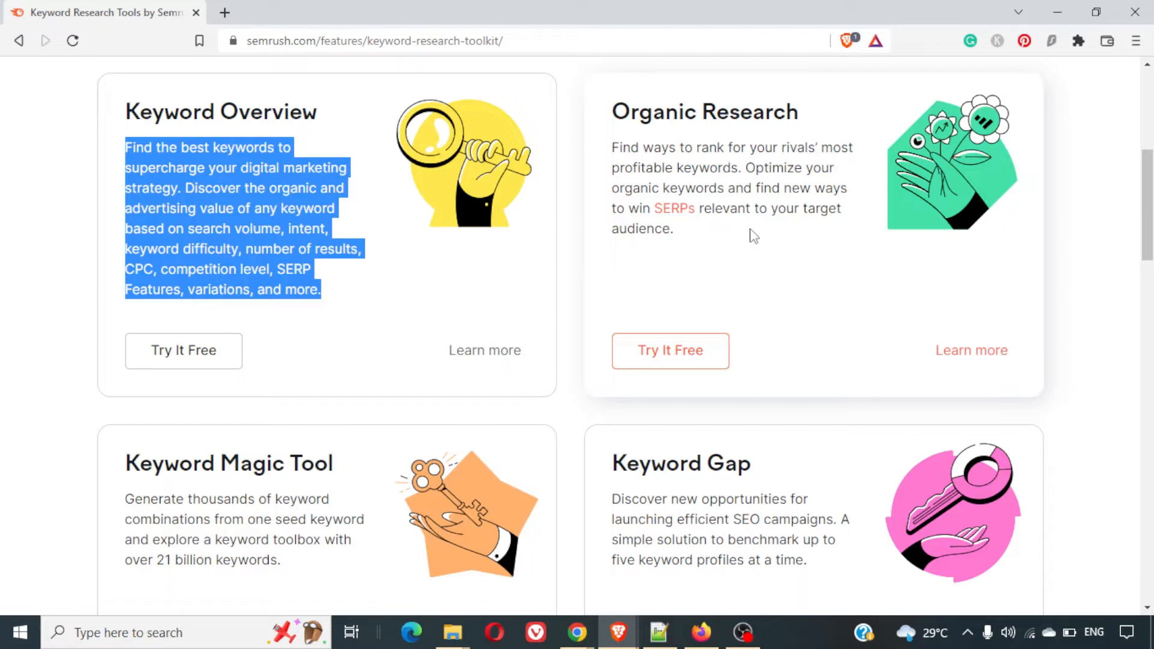
# Look over the other keyword research tool cards, including Keyword Magic Tool, Keyword Gap and Keyword Manager, and return to Keyword Overview.
pyautogui.scroll(-3, 754, 236)
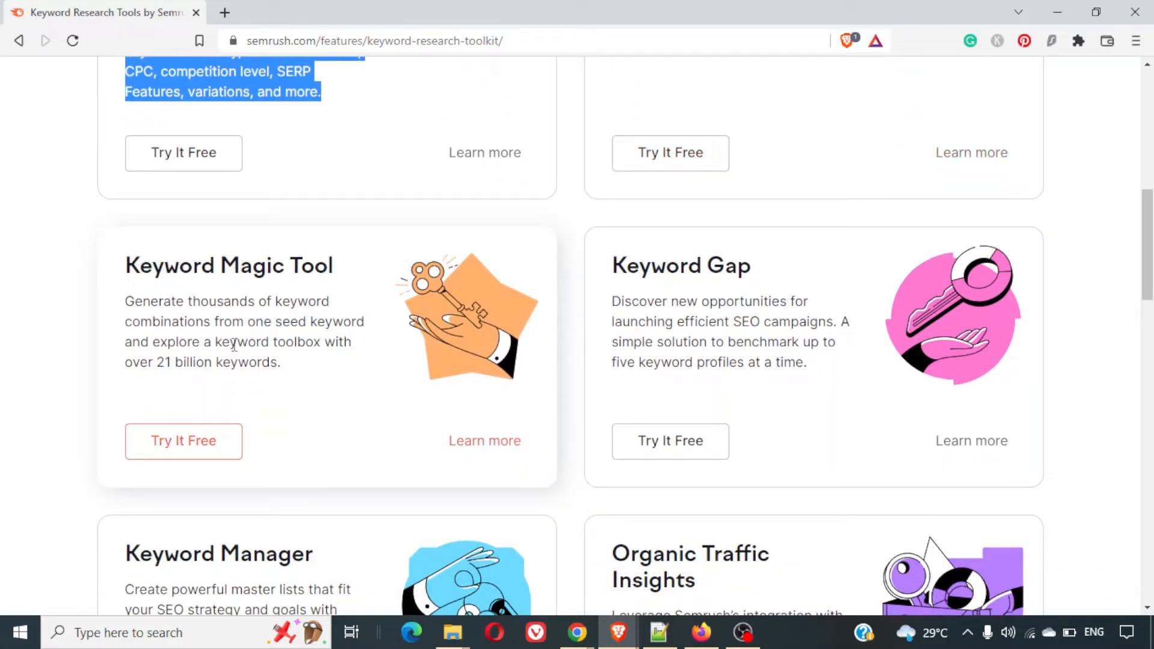
pyautogui.scroll(-5, 465, 316)
pyautogui.scroll(2, 465, 316)
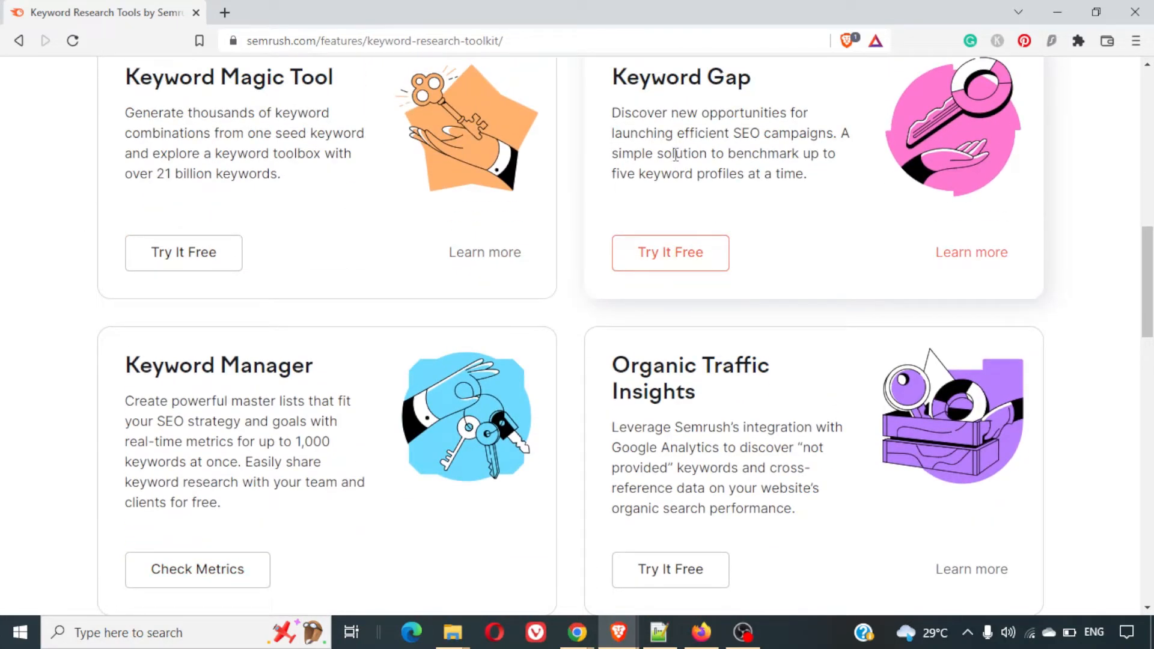
pyautogui.scroll(-15, 675, 155)
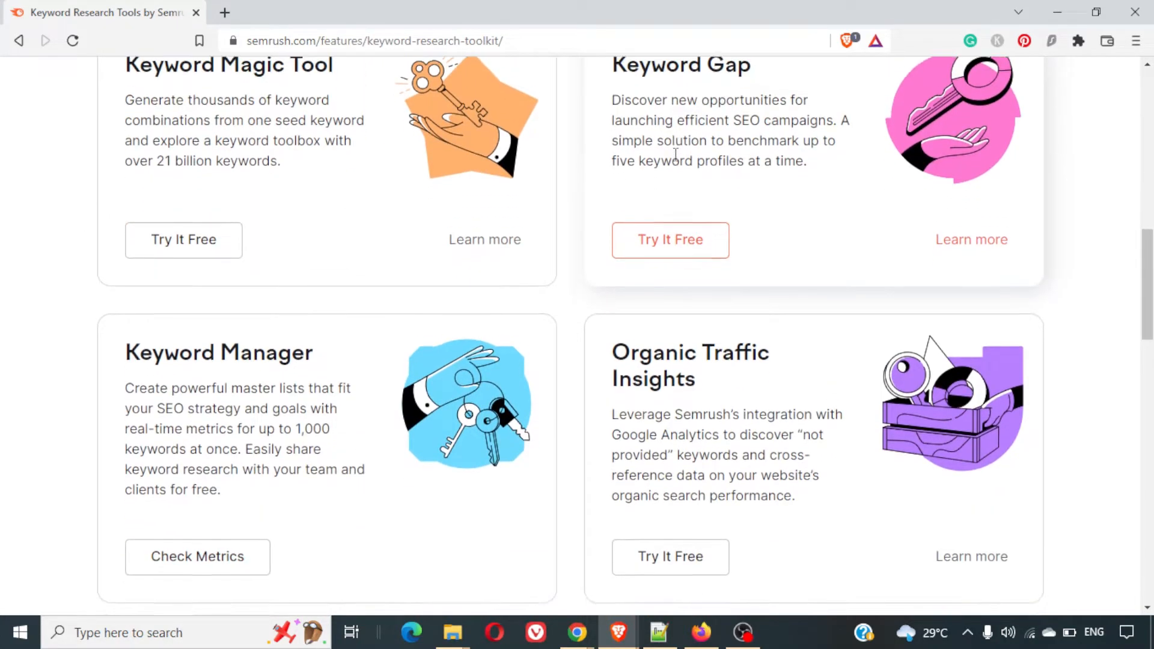
pyautogui.scroll(4, 675, 154)
pyautogui.scroll(5, 674, 158)
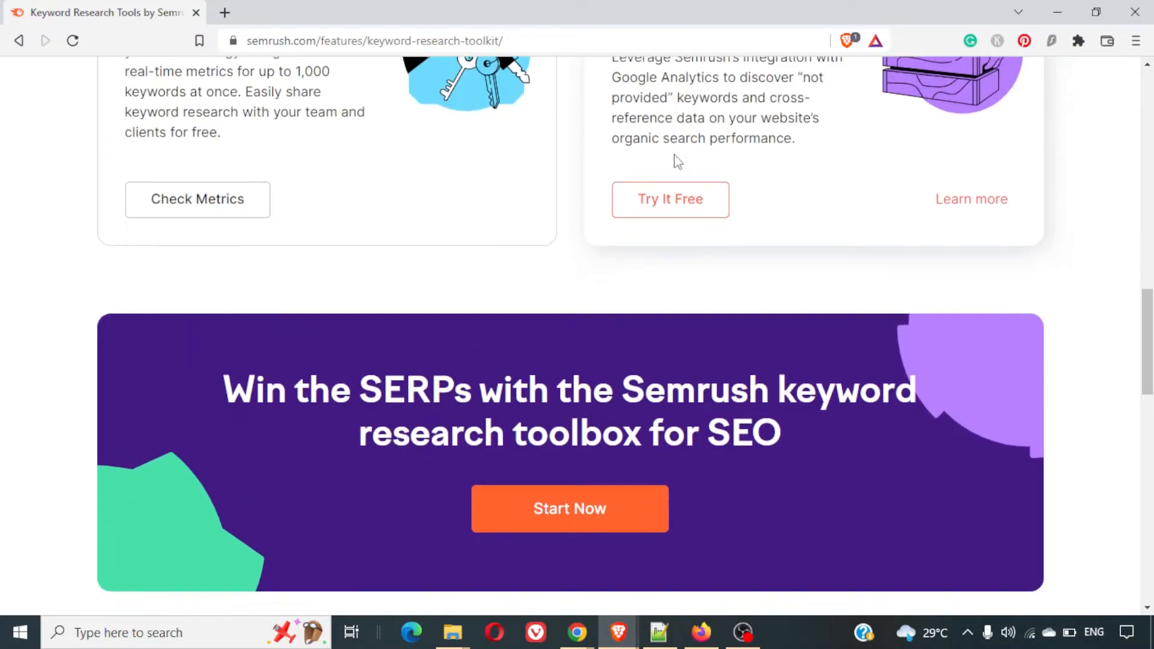
pyautogui.scroll(-5, 674, 158)
pyautogui.scroll(8, 674, 158)
pyautogui.scroll(6, 676, 157)
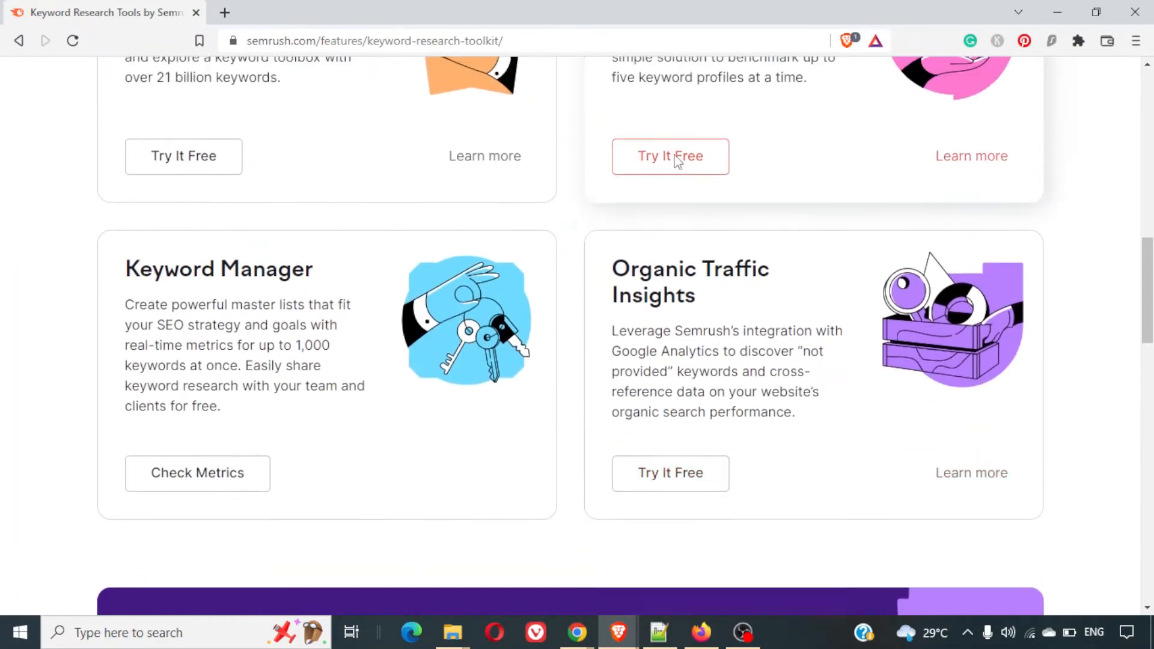
pyautogui.scroll(9, 647, 236)
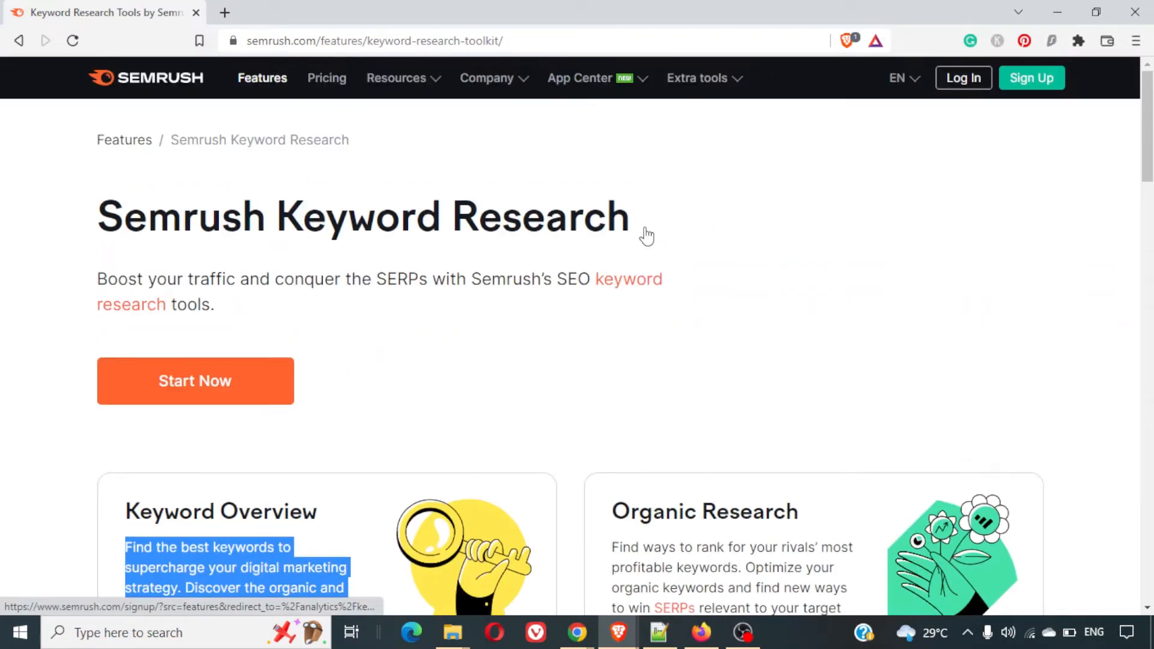
pyautogui.scroll(-8, 647, 235)
pyautogui.scroll(3, 646, 235)
pyautogui.scroll(3, 646, 236)
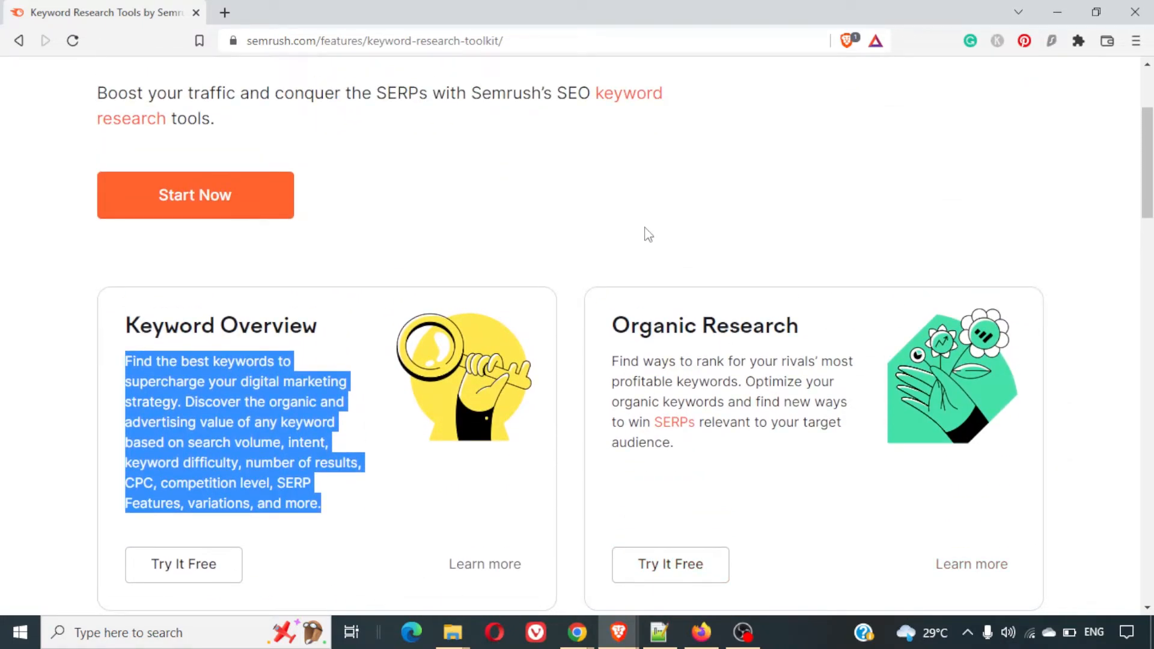
# Switch to the WordPress post editor, bold the Keyword Research list item and append a colon to it.
pyautogui.hotkey('alt', 'Tab')
pyautogui.tripleClick(376, 269)
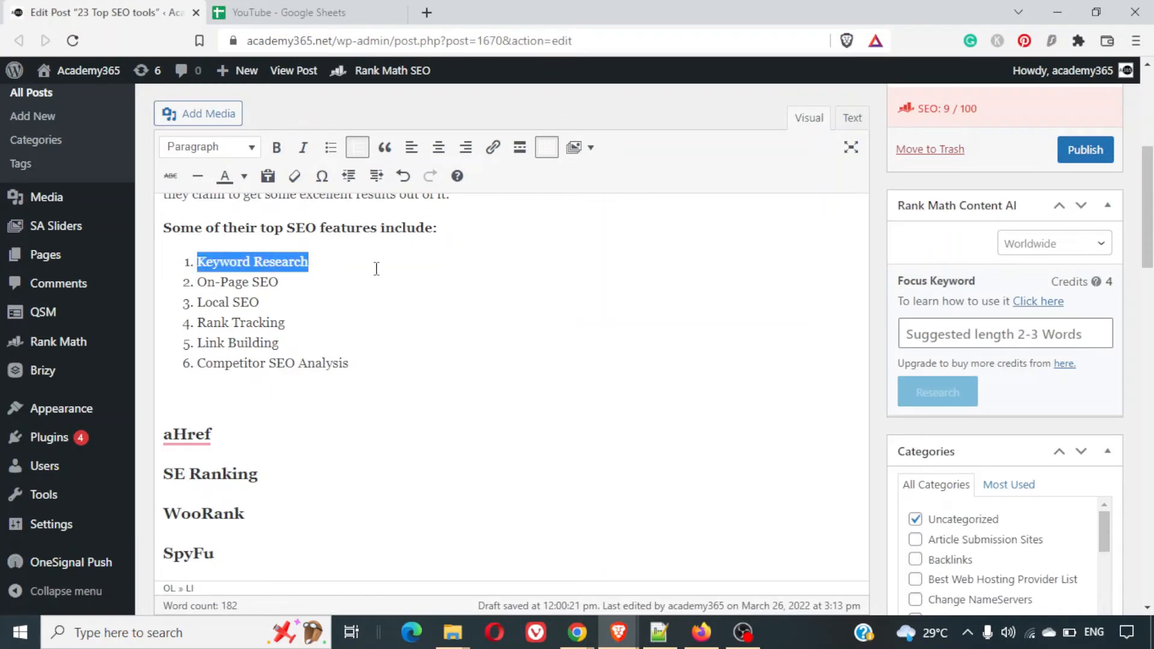
pyautogui.hotkey('ctrl', 'b')
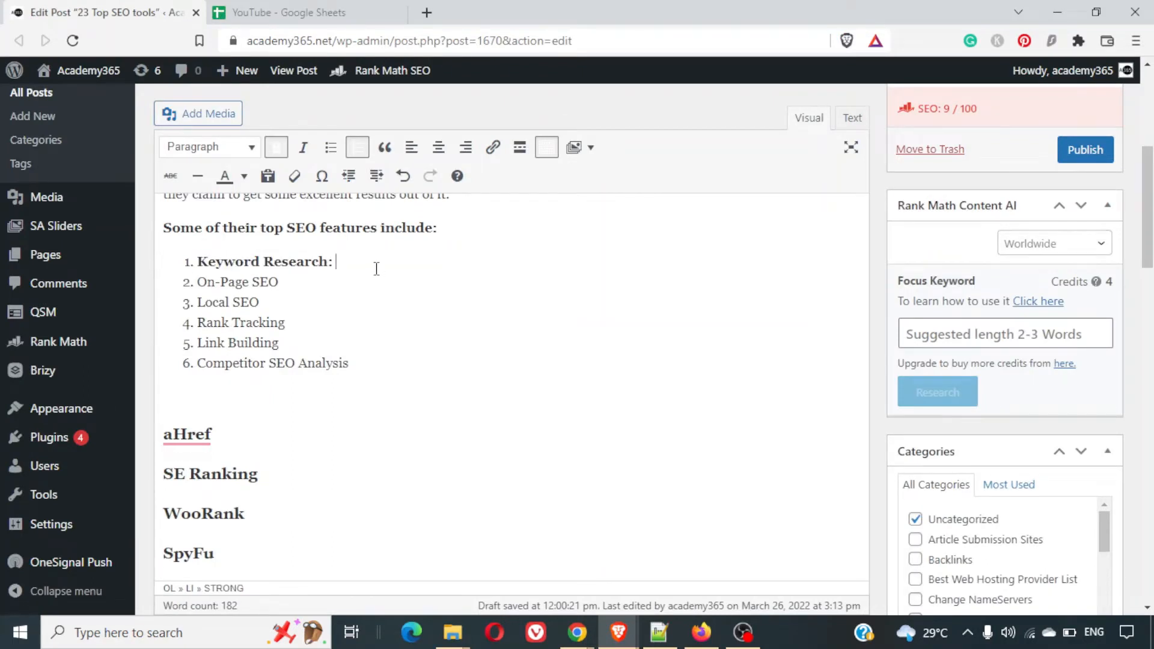
pyautogui.press('Return')
pyautogui.press('BackSpace')
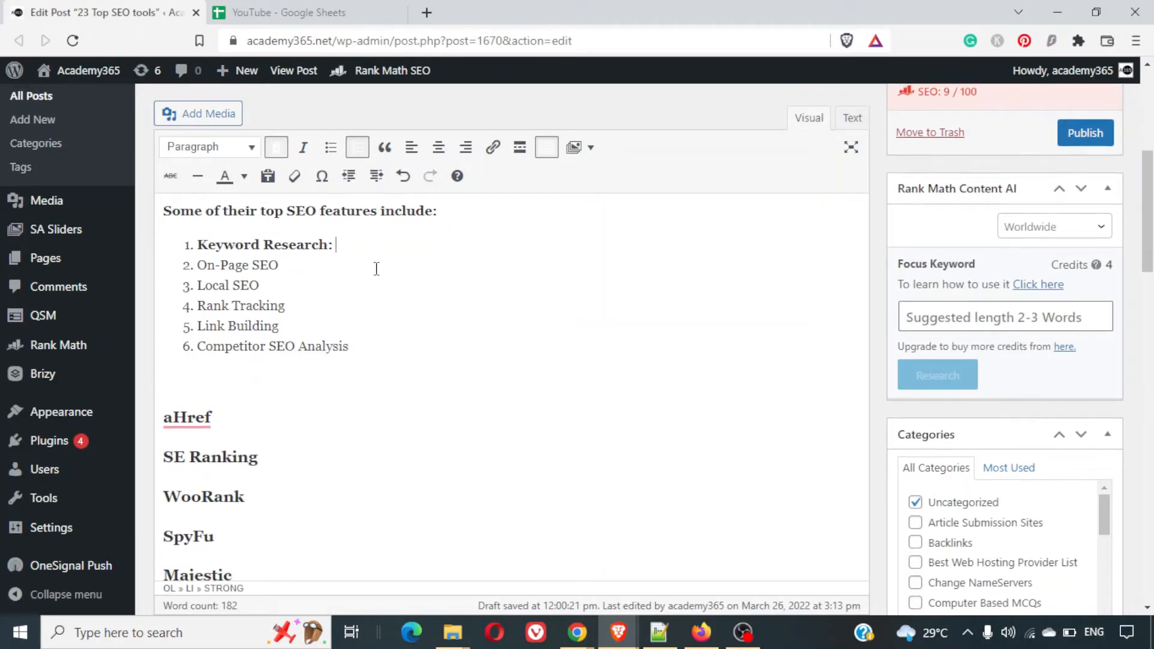
pyautogui.hotkey('alt', 'Tab')
pyautogui.hotkey('alt', 'Tab')
# Start the Keyword Research description with "They have" in regular, non-bold text after the colon.
pyautogui.write('I')
pyautogui.hotkey('ctrl', 'b')
pyautogui.write('this')
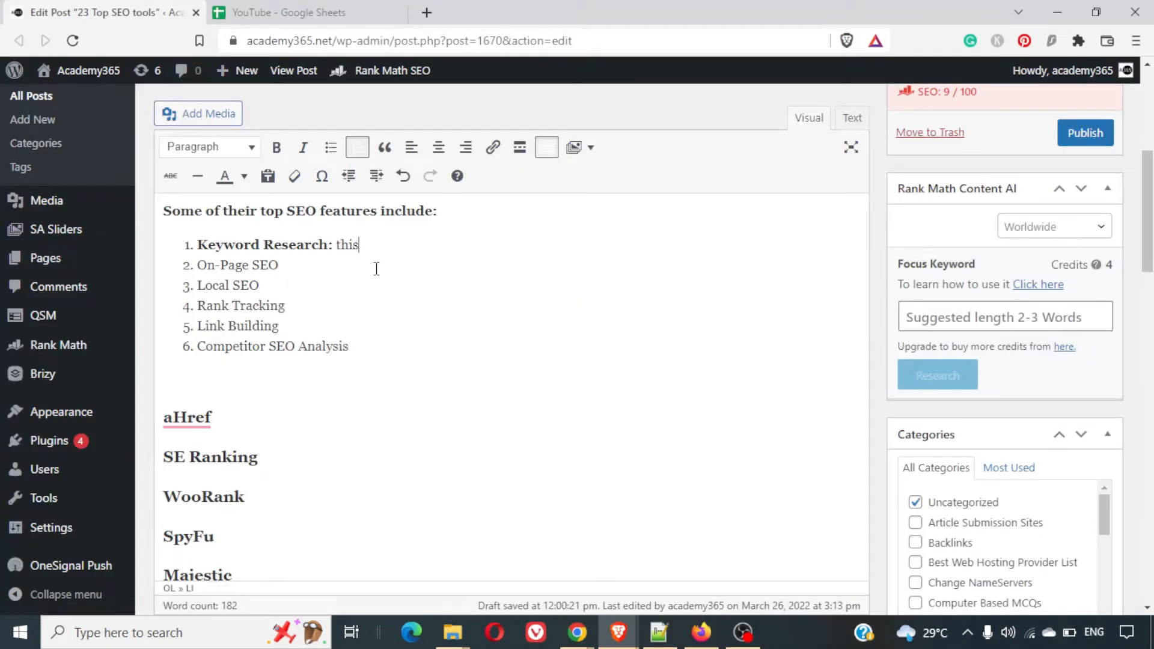
pyautogui.press('BackSpace')
pyautogui.press('BackSpace')
pyautogui.press('BackSpace')
pyautogui.press('BackSpace')
pyautogui.hotkey('ctrl', 'b')
pyautogui.write('They have')
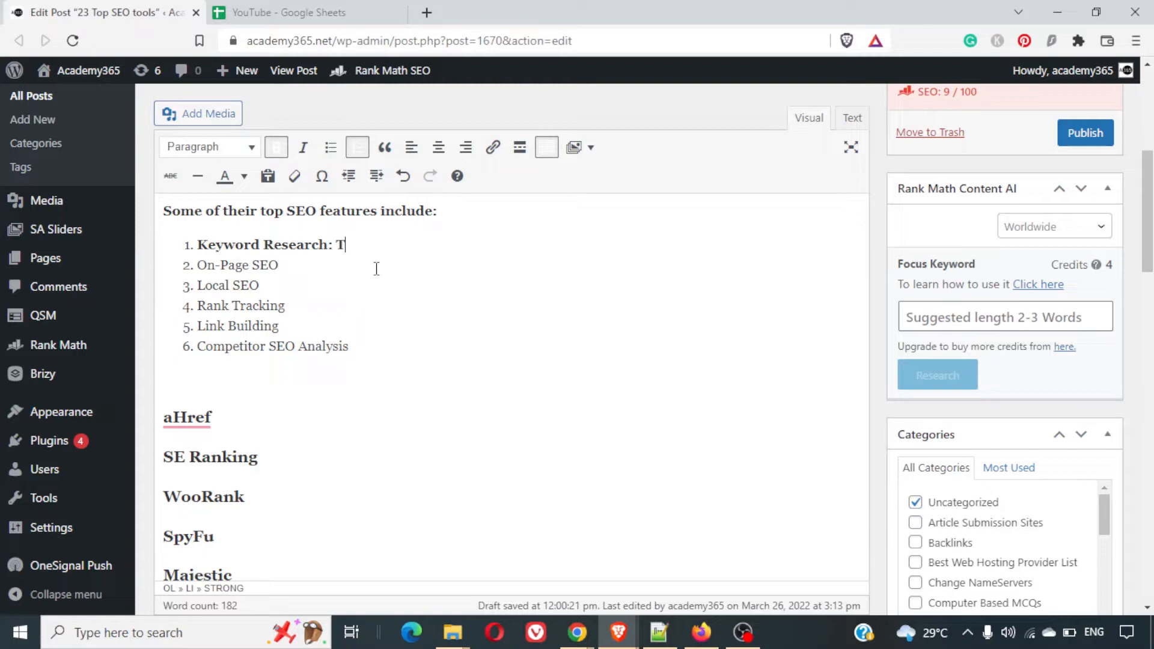
pyautogui.hotkey('ctrl', 'shift', 'Left')
pyautogui.hotkey('ctrl', 'shift', 'Left')
pyautogui.hotkey('ctrl', 'shift', 'Left')
pyautogui.hotkey('ctrl', 'shift', 'Right')
pyautogui.hotkey('ctrl', 'shift', 'Right')
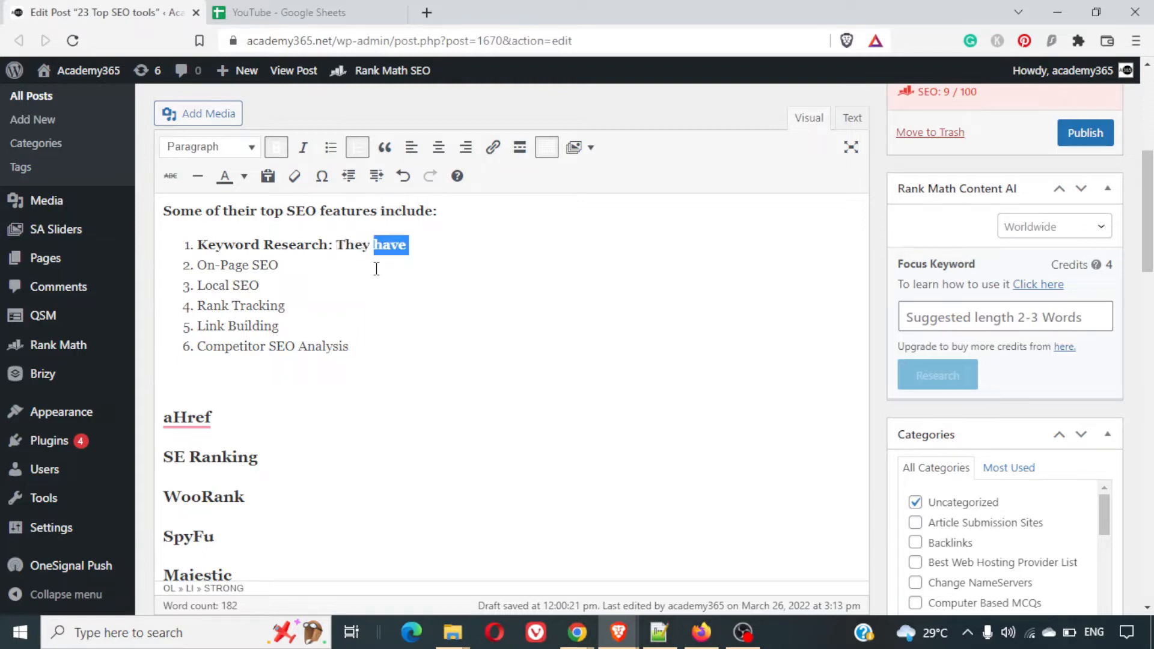
pyautogui.hotkey('ctrl', 'shift', 'Left')
pyautogui.hotkey('ctrl', 'b')
pyautogui.press('Right')
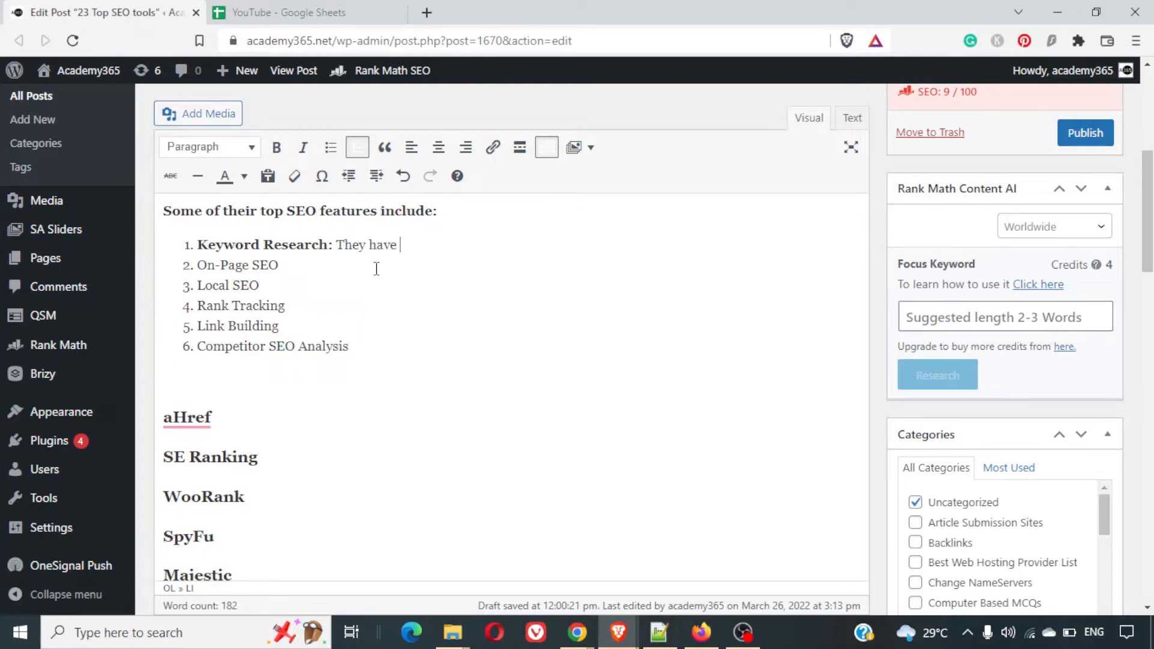
# Complete the Keyword Research description with "a total of 6 Keyword Research Tools, that can help you find the best keywords to increase your organic footprint.".
pyautogui.write('a total of')
pyautogui.write('Keyword Resear')
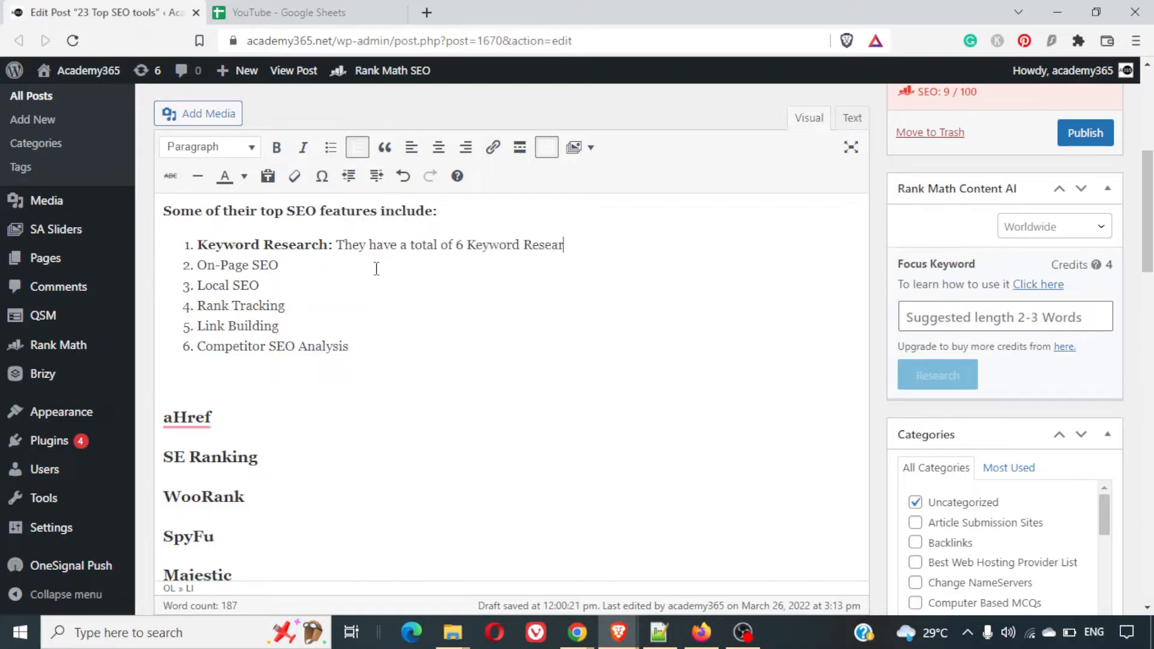
pyautogui.write('ch Tools, that can help ')
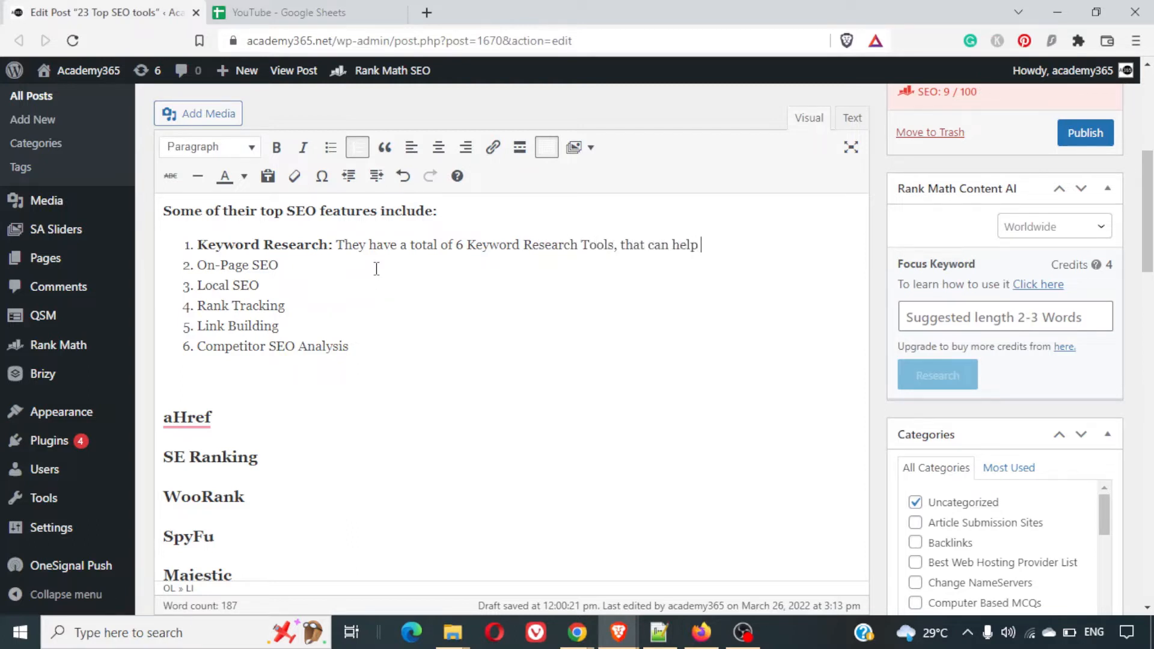
pyautogui.write('you find the best keywor')
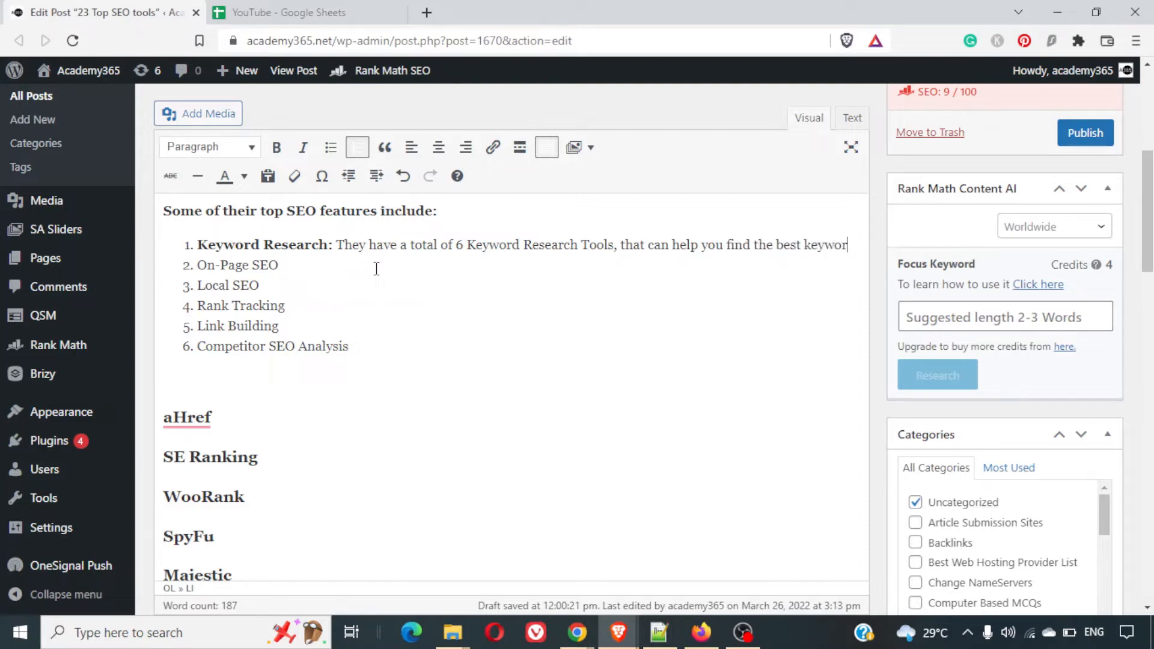
pyautogui.write('ds to increase ')
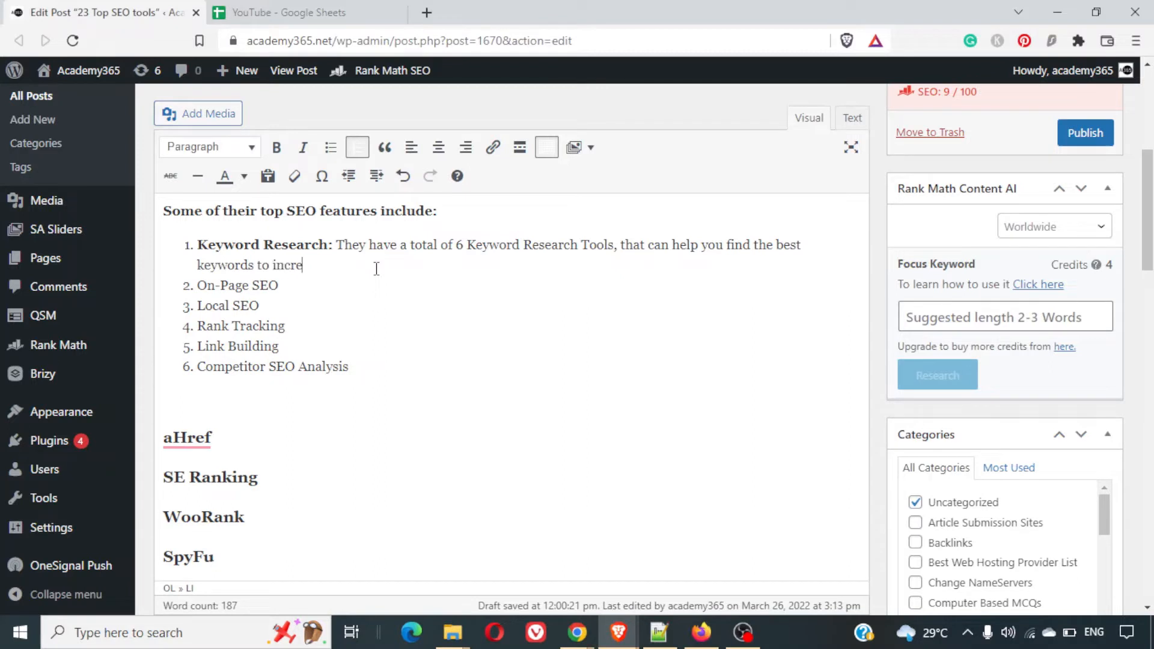
pyautogui.write('your organic footpritn')
pyautogui.press('BackSpace')
pyautogui.press('BackSpace')
pyautogui.write('nt.')
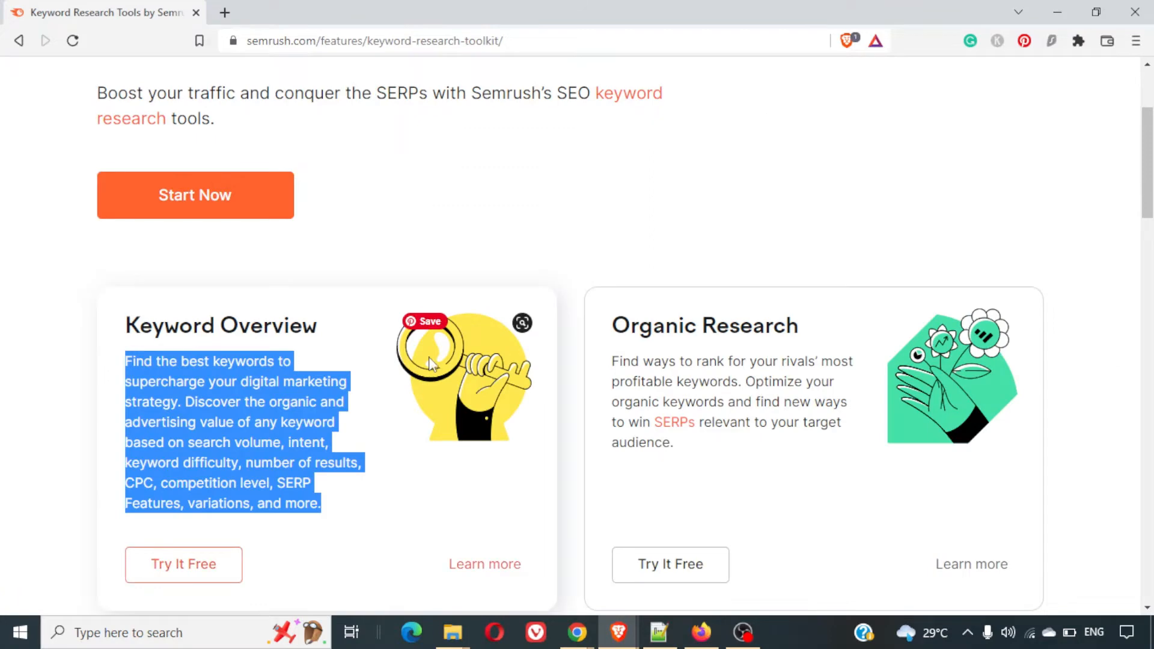
# Take the Keyword Research item out of the numbered list as a plain paragraph and add an empty paragraph beneath it.
pyautogui.scroll(-2, 428, 356)
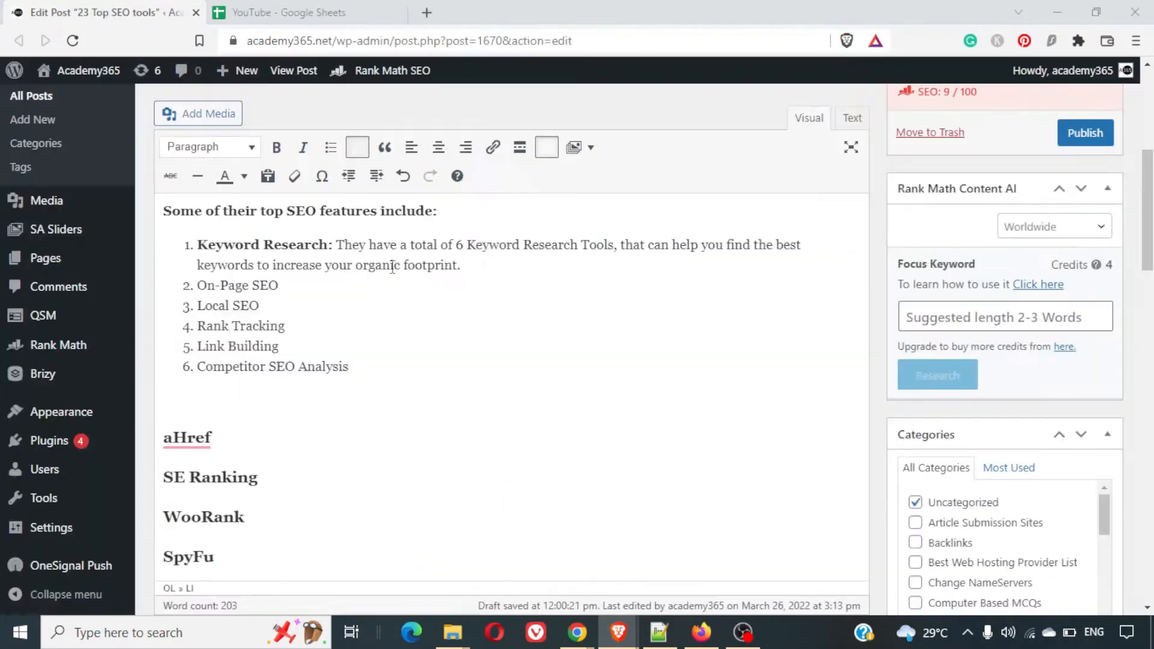
pyautogui.press('Home')
pyautogui.press('BackSpace')
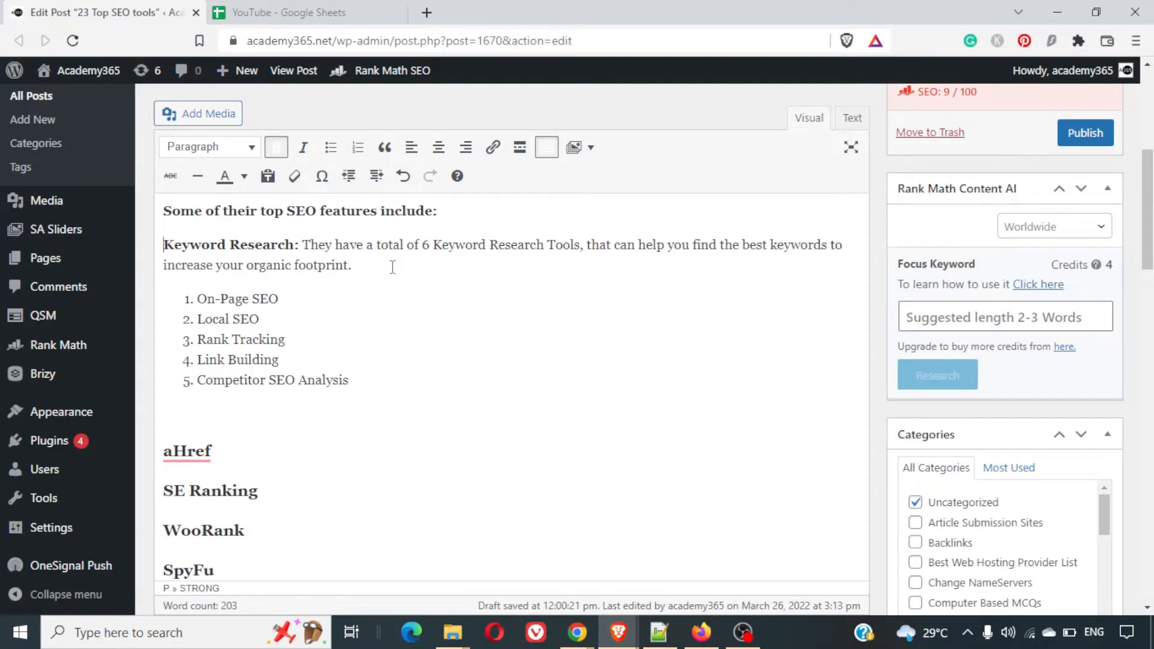
pyautogui.press('End')
pyautogui.press('Return')
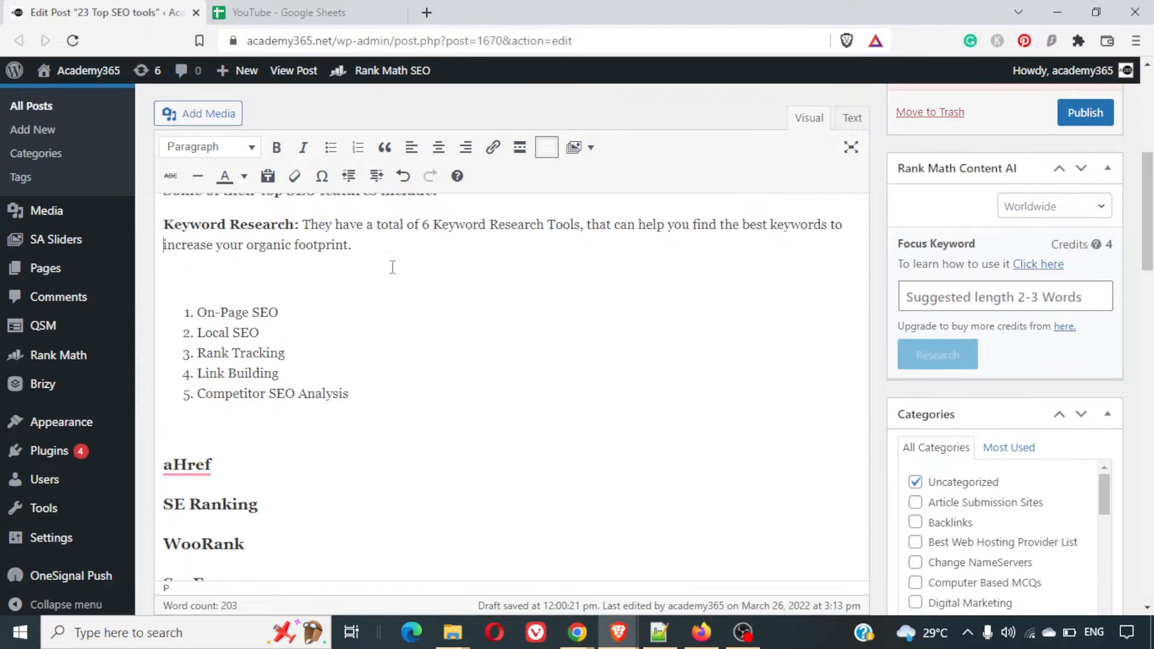
pyautogui.press('Down')
pyautogui.press('Up')
pyautogui.hotkey('alt', 'Tab')
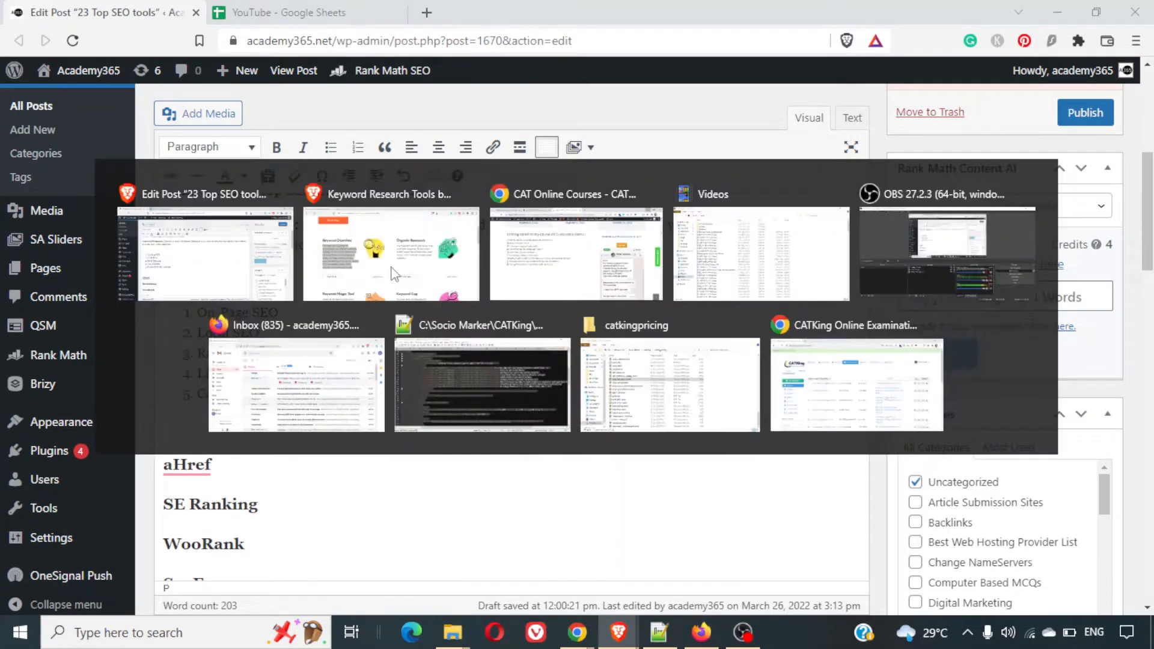
pyautogui.hotkey('alt', 'Tab')
# Remove the numbering from the five remaining items, On-Page SEO through Competitor SEO Analysis, making them plain paragraphs.
pyautogui.press('Down')
pyautogui.hotkey('shift', 'Down')
pyautogui.hotkey('shift', 'Down')
pyautogui.hotkey('shift', 'Down')
pyautogui.hotkey('shift', 'Down')
pyautogui.hotkey('shift', 'Down')
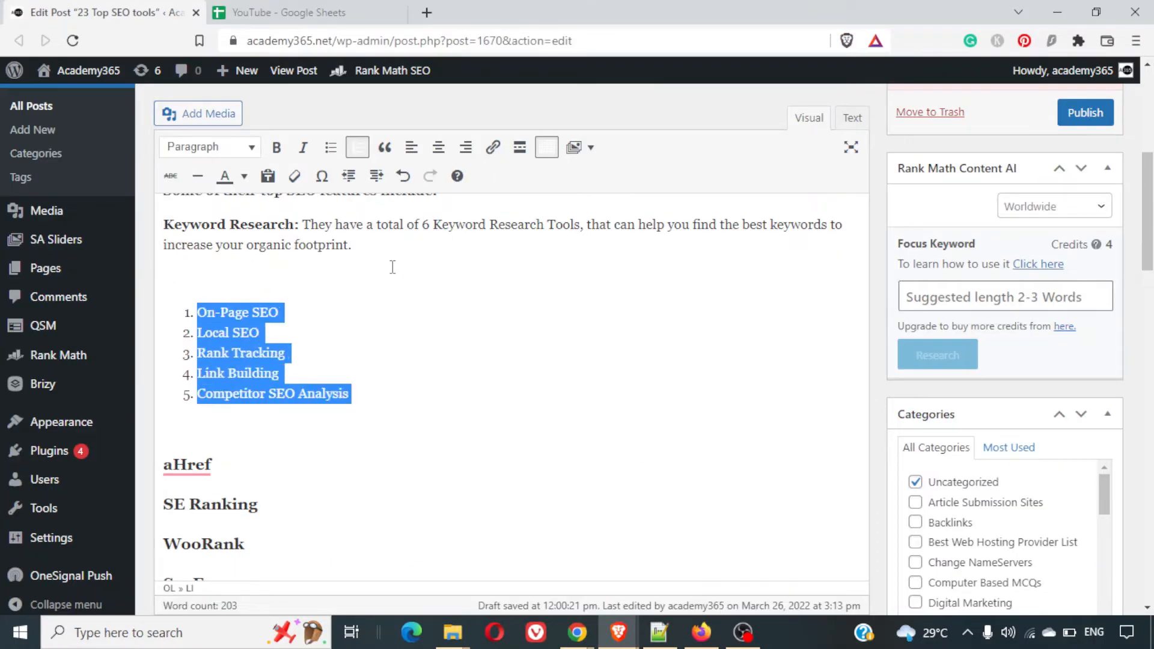
pyautogui.click(358, 148)
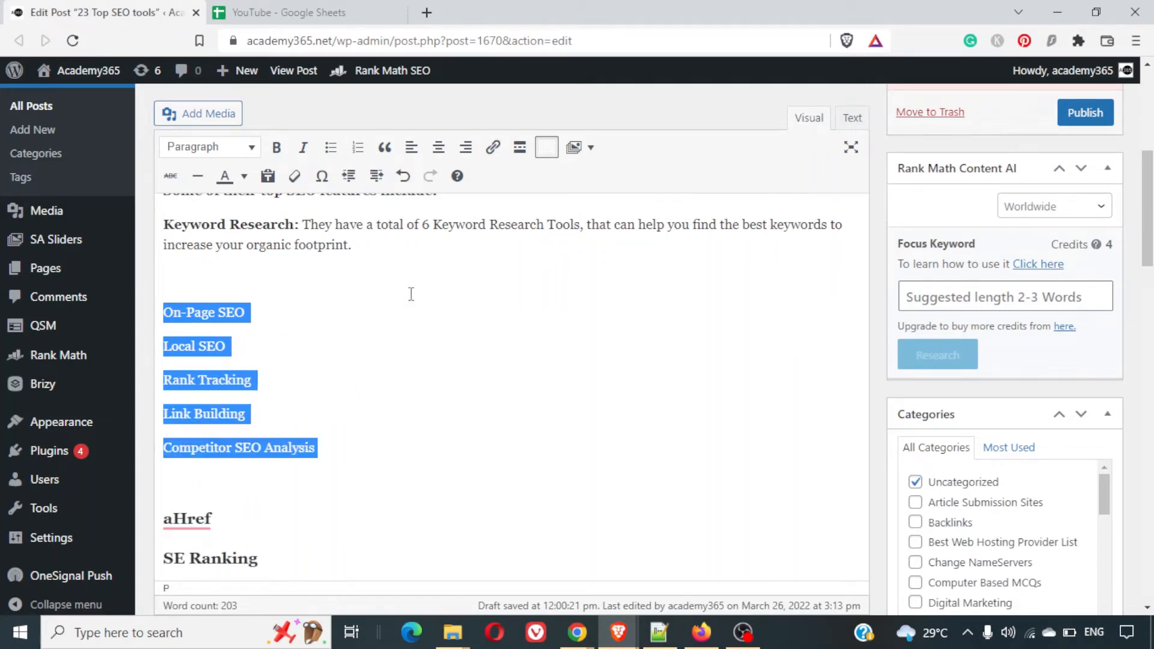
# Make the On-Page SEO line bold.
pyautogui.click(408, 297)
pyautogui.hotkey('shift', 'Home')
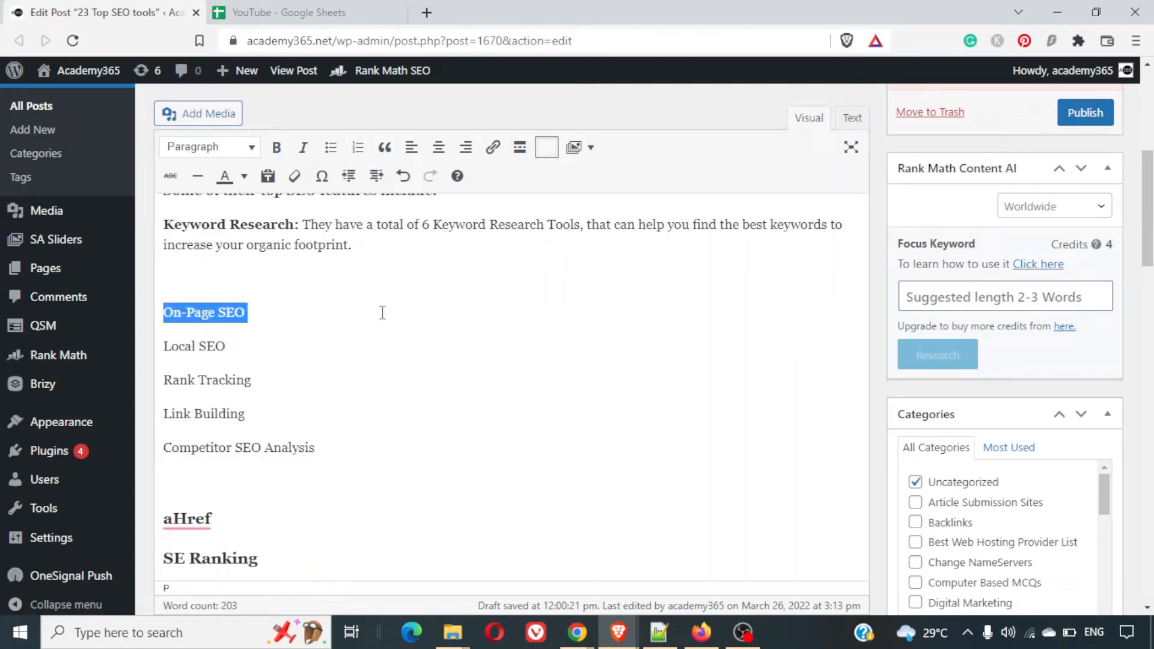
pyautogui.hotkey('ctrl', 'b')
pyautogui.press('Down')
pyautogui.press('Down')
pyautogui.hotkey('ctrl', 'shift', 'Right')
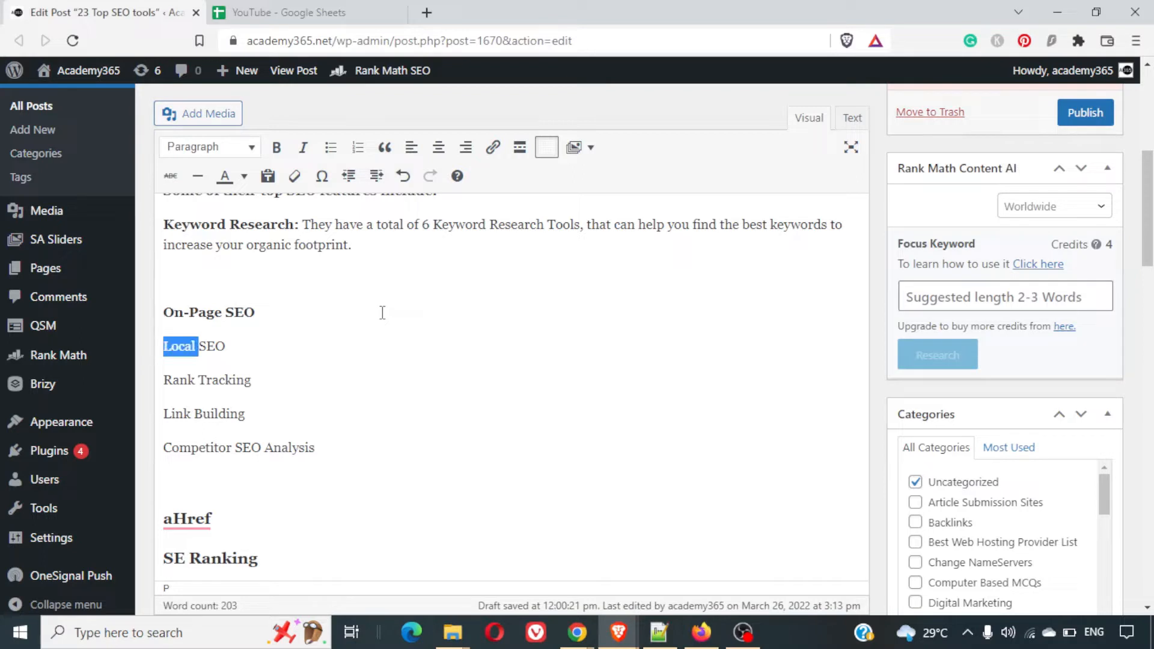
# Prefix the Keyword Research paragraph with "1." as plain text, undoing any automatic list formatting.
pyautogui.press('Up')
pyautogui.press('Up')
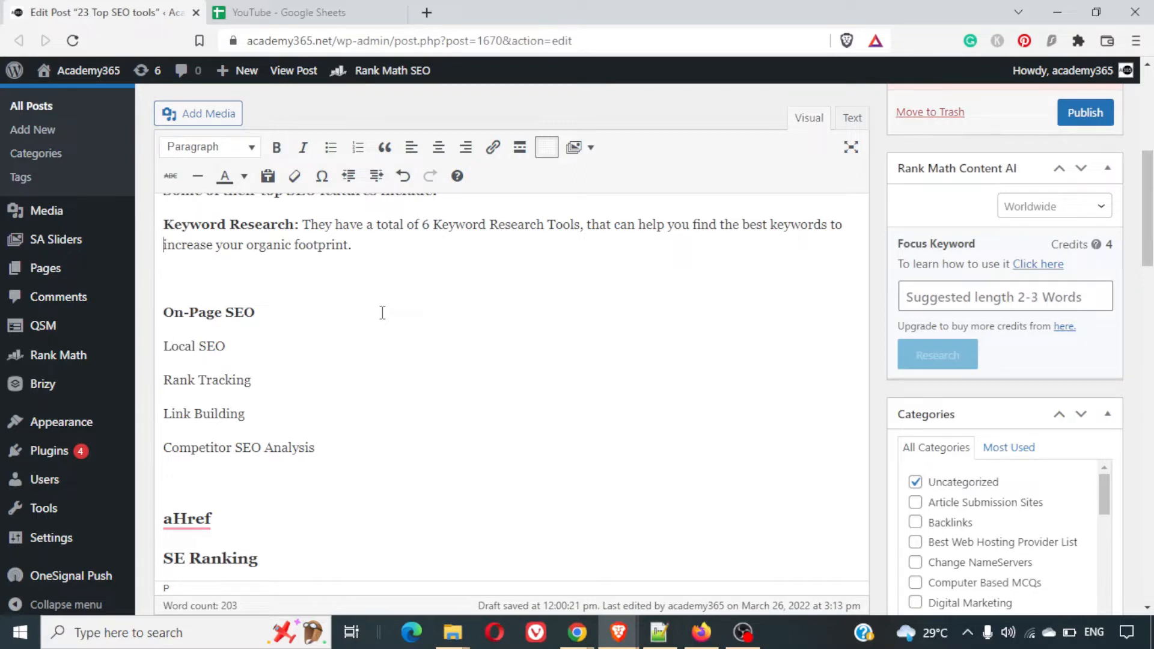
pyautogui.press('Up')
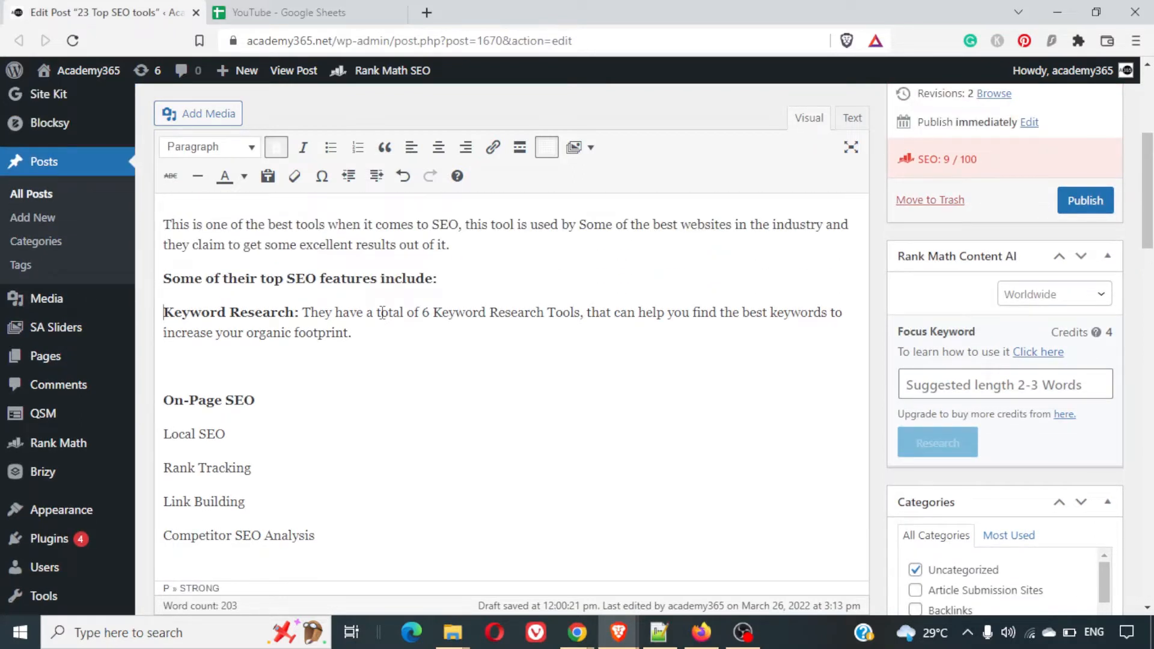
pyautogui.write('1.')
pyautogui.hotkey('ctrl', 'z')
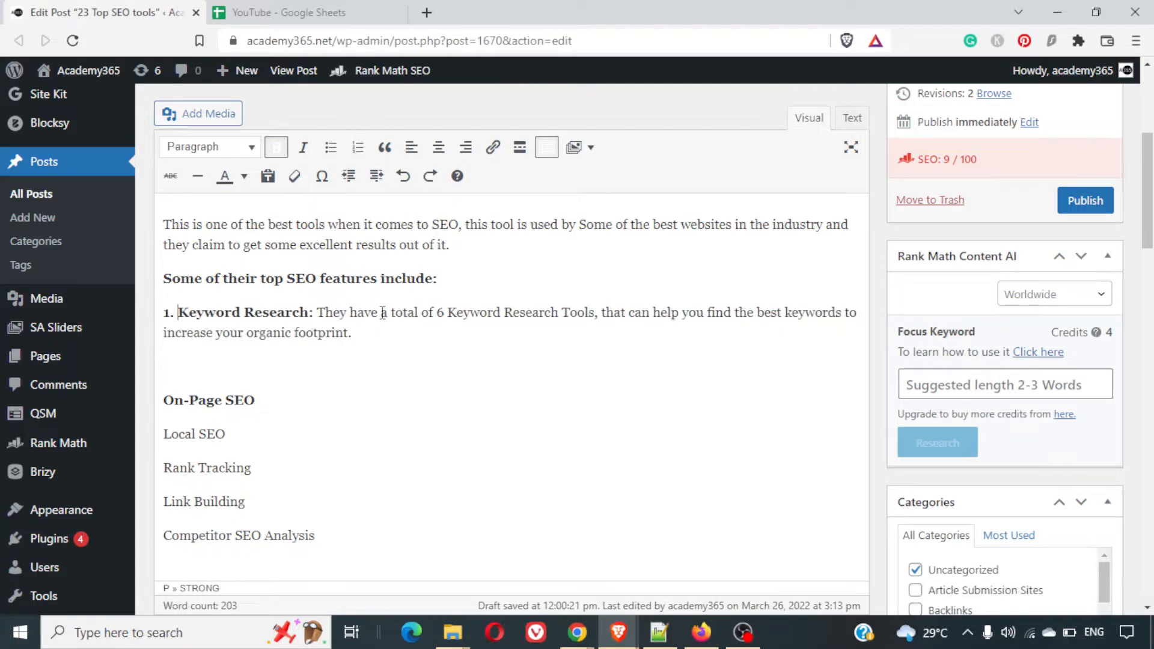
pyautogui.press('Down')
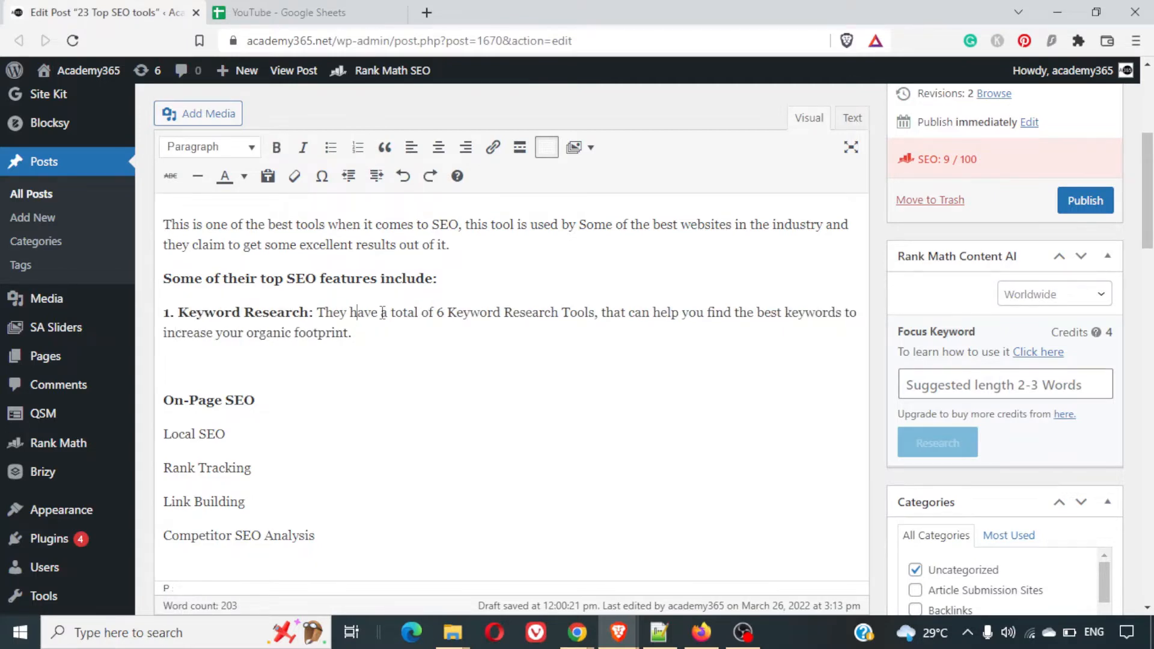
# Check the first tool card on the Semrush keyword research page and add a "Keyword Overview" line under the Keyword Research paragraph.
pyautogui.press('Return')
pyautogui.hotkey('alt', 'Tab')
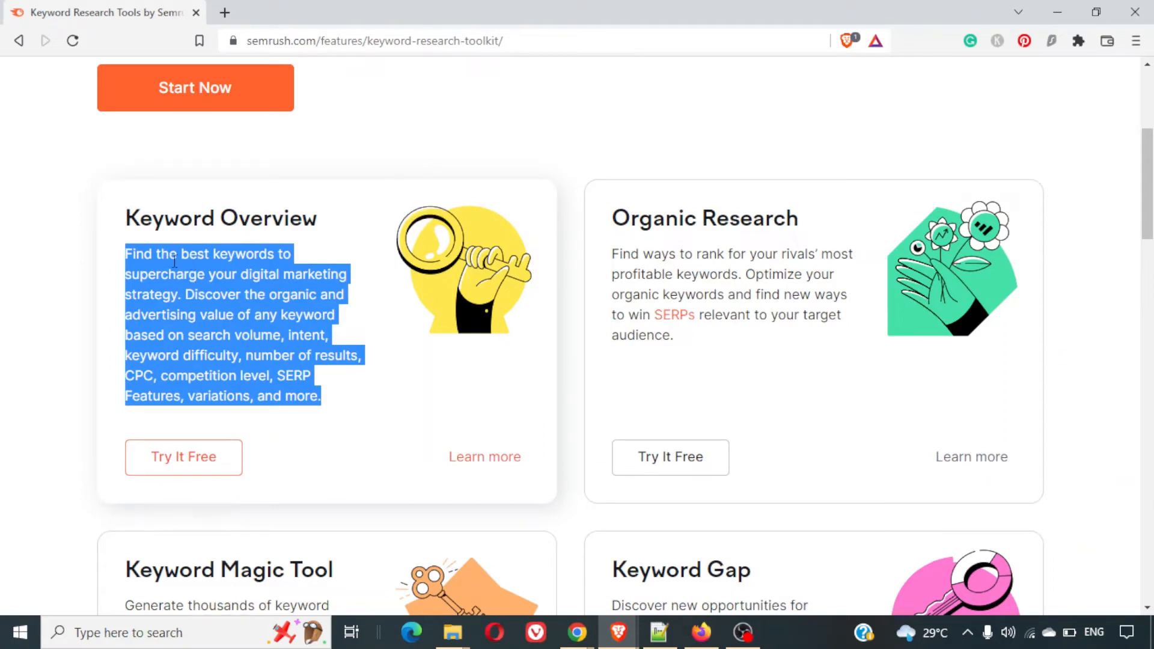
pyautogui.tripleClick(191, 269)
pyautogui.hotkey('alt', 'Tab')
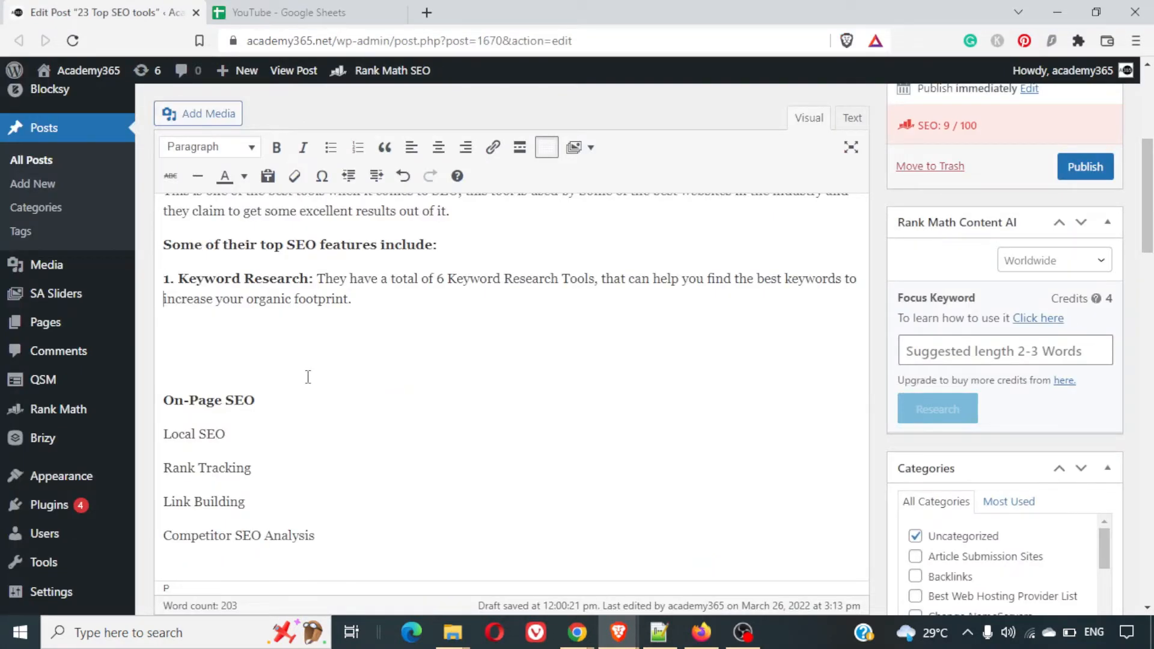
pyautogui.write('Keywords')
pyautogui.hotkey('alt', 'Tab')
pyautogui.hotkey('alt', 'Tab')
pyautogui.write('Overview')
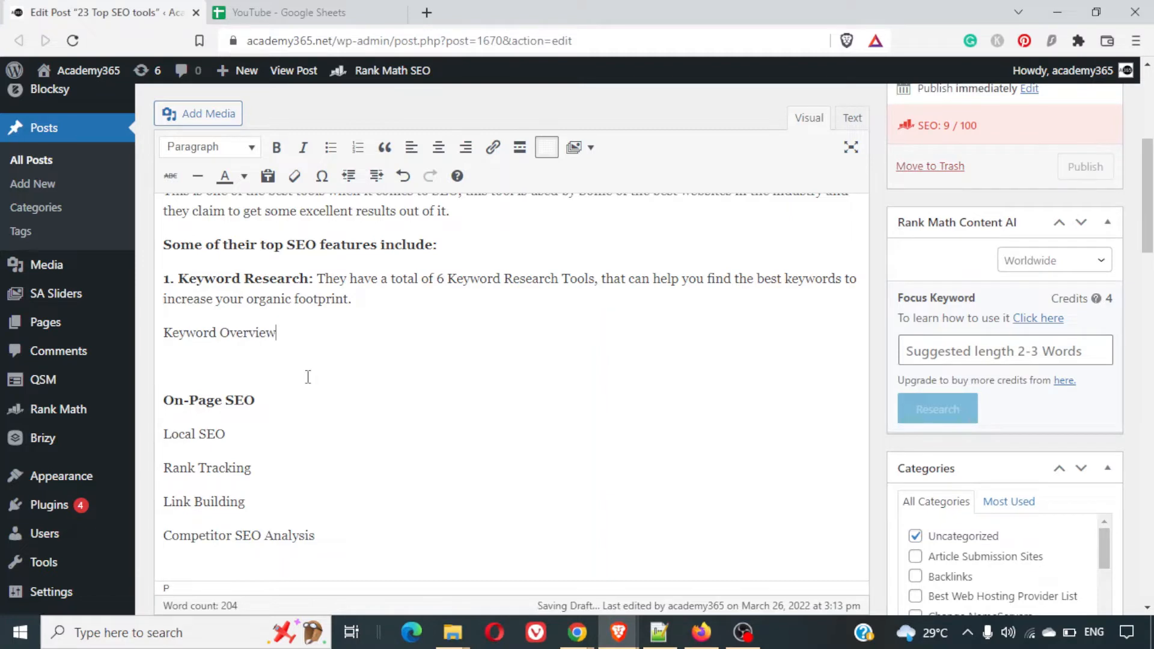
# Check the second Semrush tool card and add an "Organic Research" line below Keyword Overview.
pyautogui.hotkey('alt', 'Tab')
pyautogui.hotkey('alt', 'Tab')
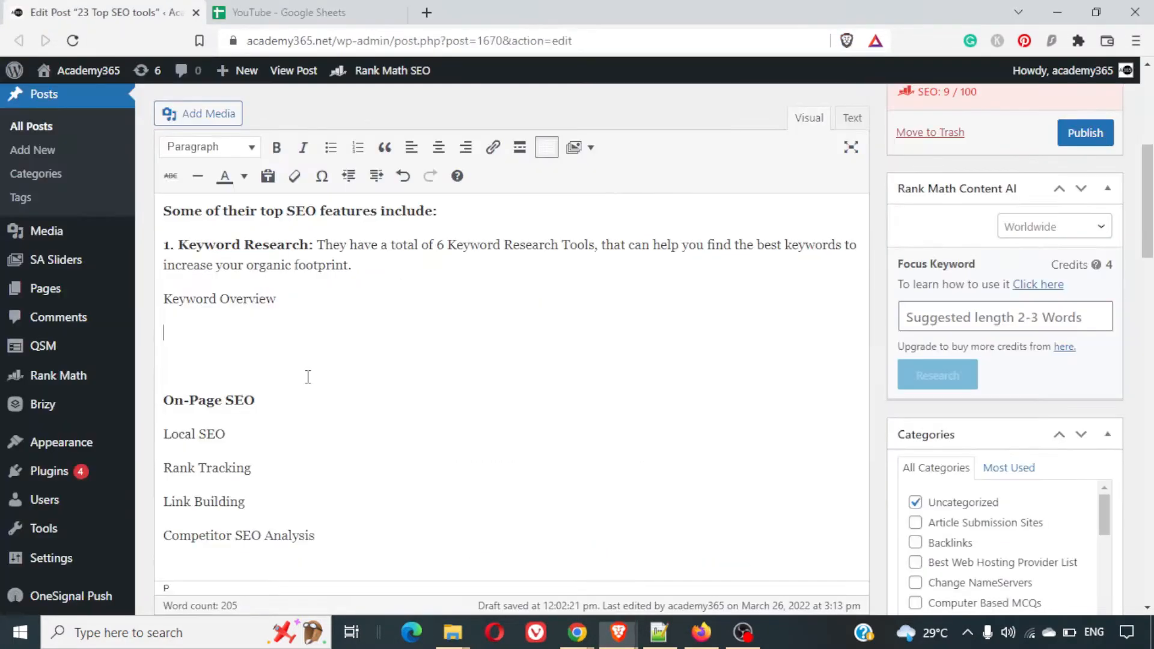
pyautogui.write('Organi')
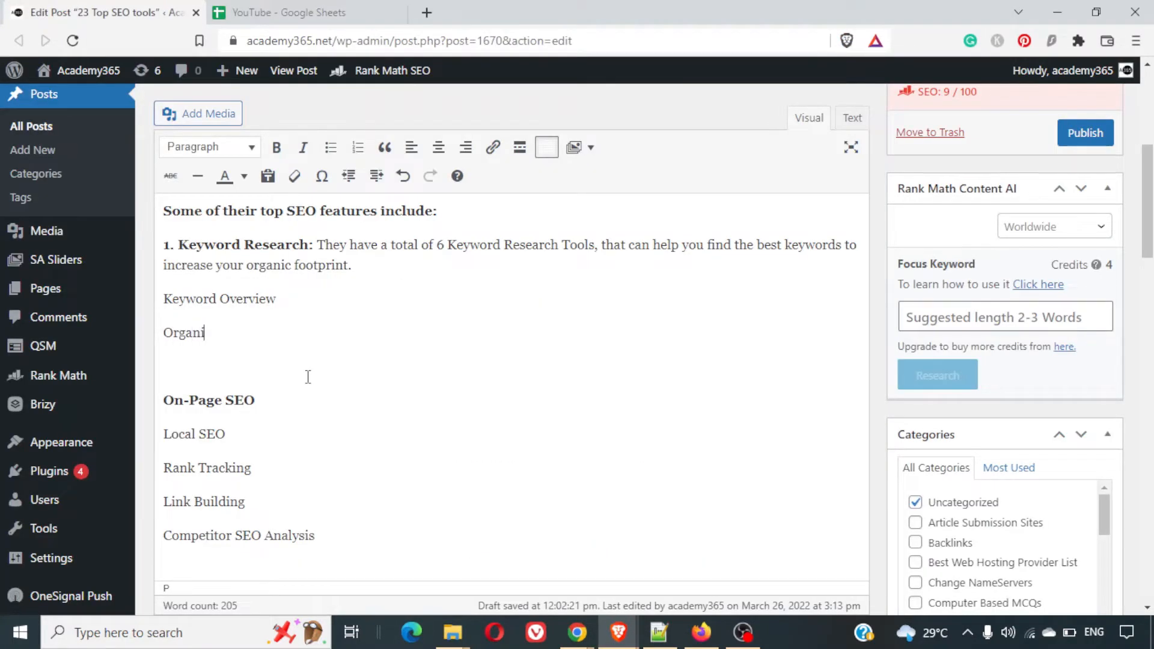
pyautogui.write('c Research')
pyautogui.press('Return')
# Look up the third tool card on the Semrush page and add a "Keyword Magic Tool:" line below Organic Research.
pyautogui.hotkey('alt', 'Tab')
pyautogui.scroll(-3, 308, 376)
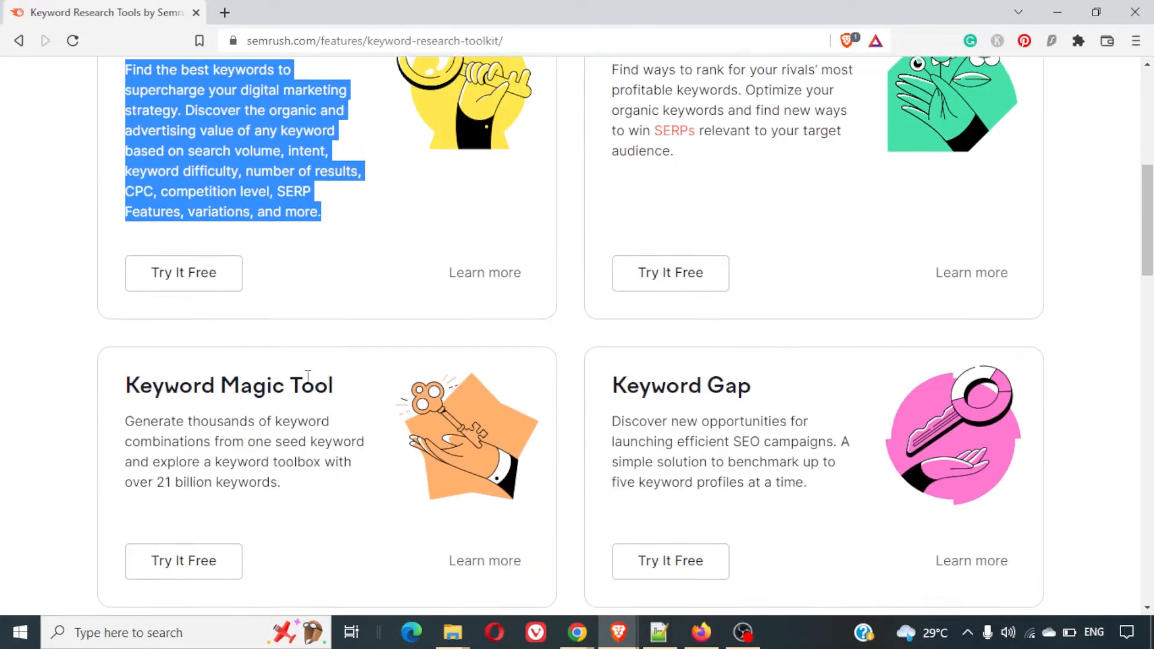
pyautogui.hotkey('alt', 'Tab')
pyautogui.write('Keyword ')
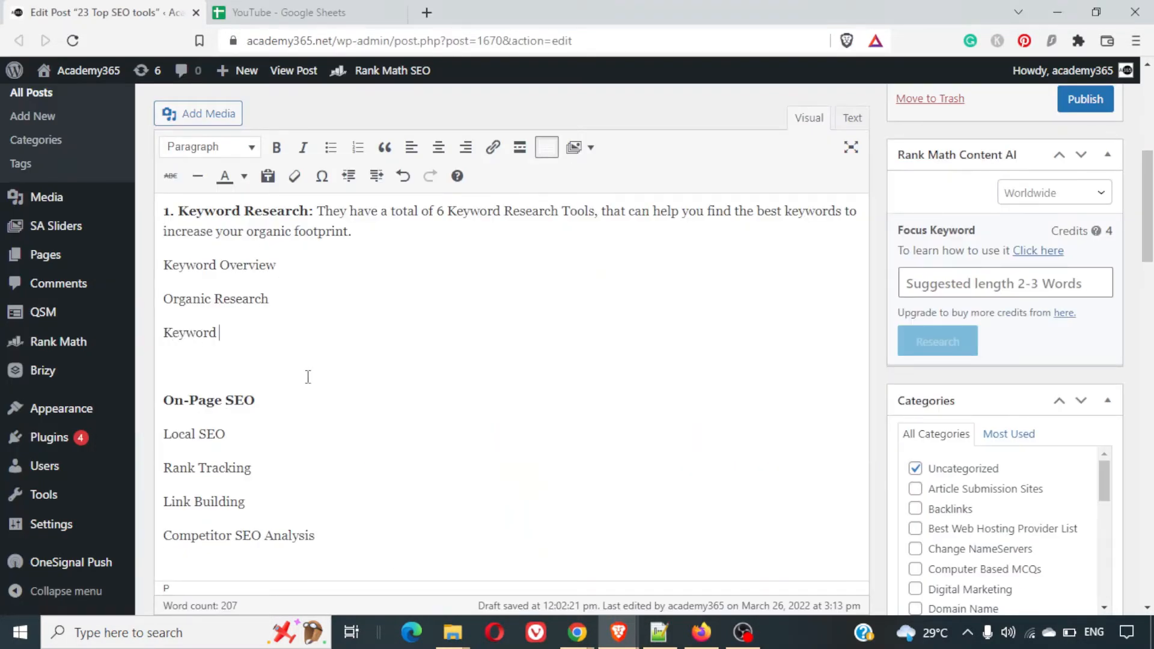
pyautogui.write('Magic Tools')
pyautogui.press('BackSpace')
pyautogui.write(':')
# Reread the Keyword Magic Tool card on Semrush and describe it as "Generates 1000s of keywords from single seed keyword".
pyautogui.hotkey('alt', 'Tab')
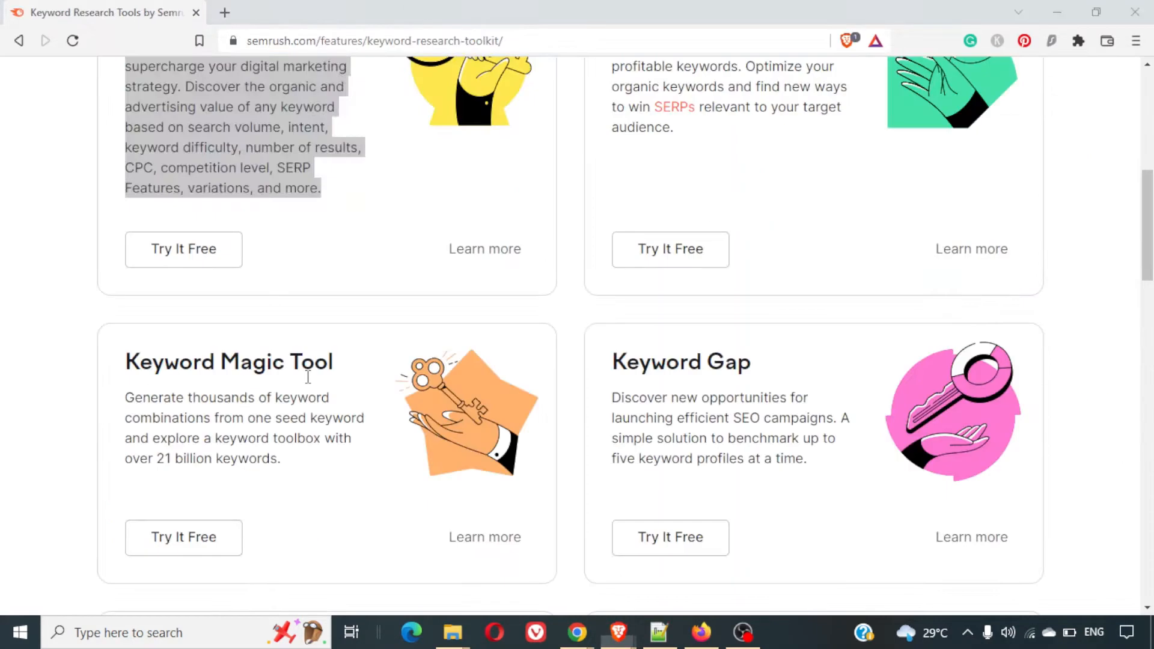
pyautogui.hotkey('alt', 'Tab')
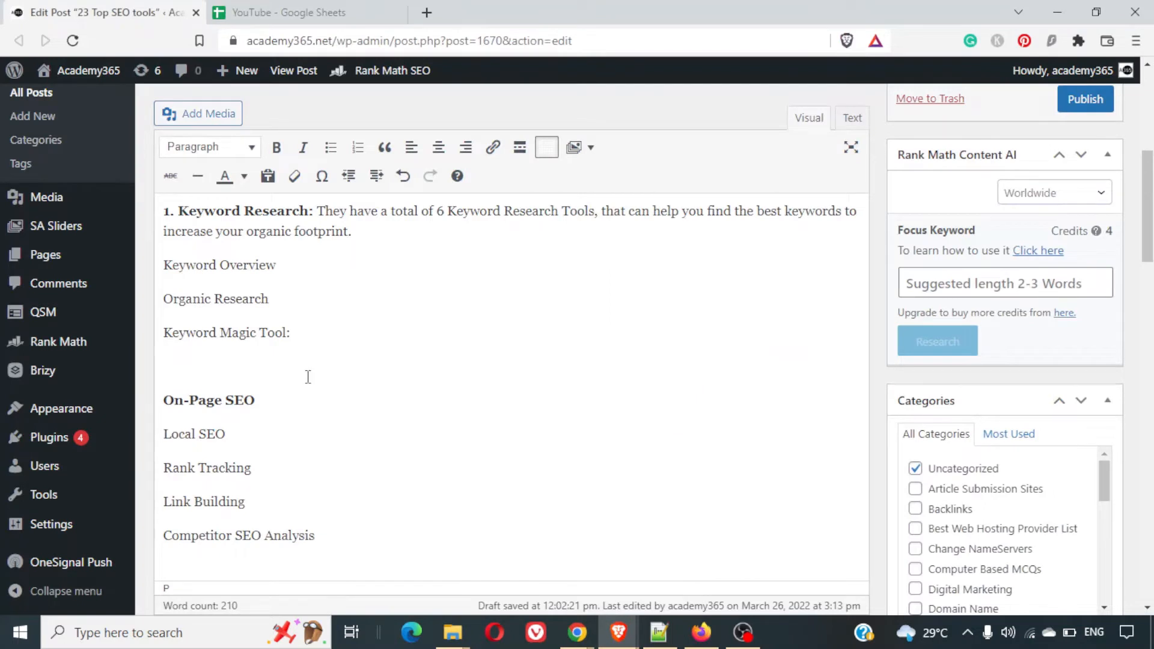
pyautogui.write('Generates 1000s of keywords from ')
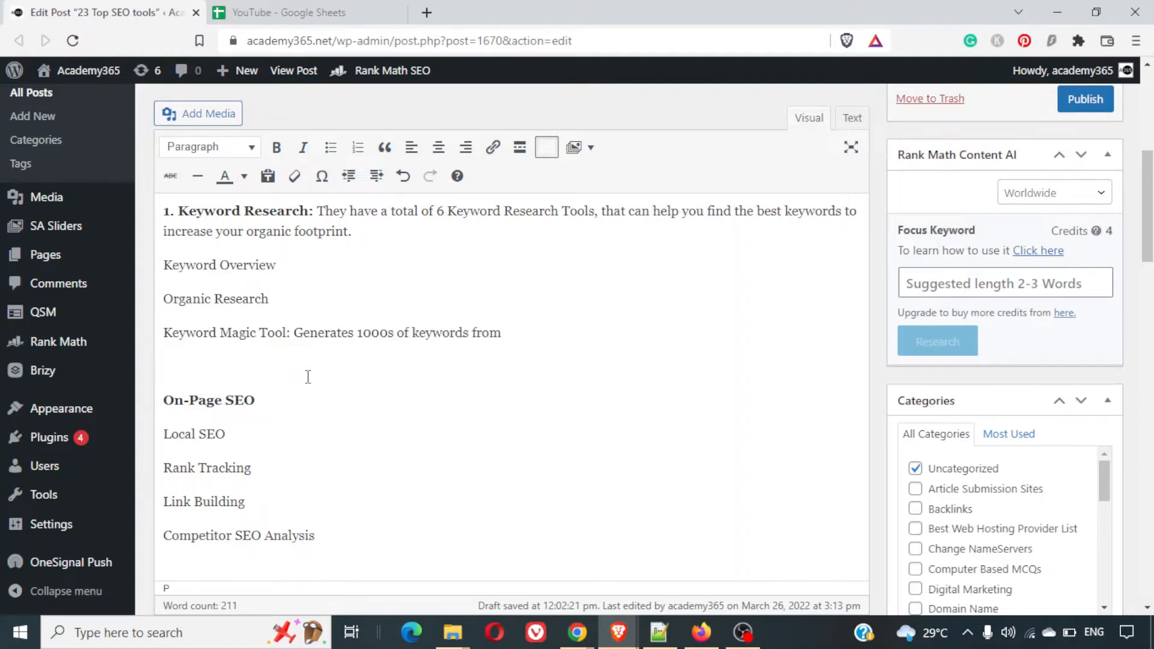
pyautogui.write('single seed keyword')
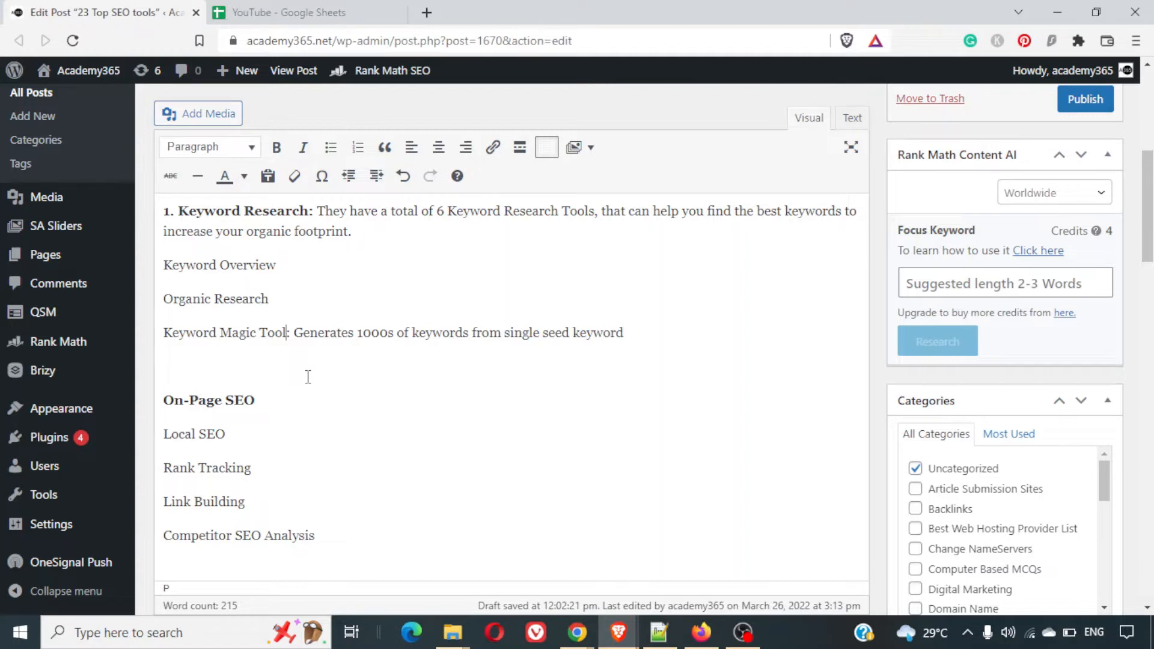
# Bold the Keyword Magic Tool, Organic Research and Keyword Overview labels, adding a colon after the last two.
pyautogui.press('Right')
pyautogui.hotkey('shift', 'Home')
pyautogui.hotkey('ctrl', 'b')
pyautogui.press('Up')
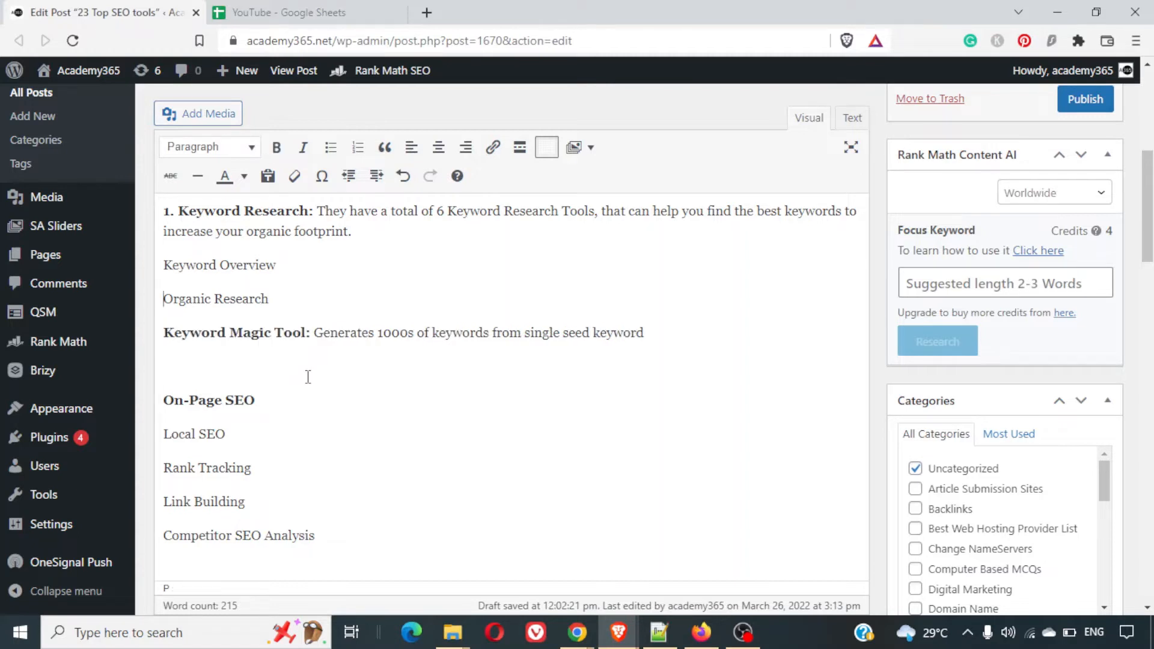
pyautogui.write(':')
pyautogui.hotkey('shift', 'Home')
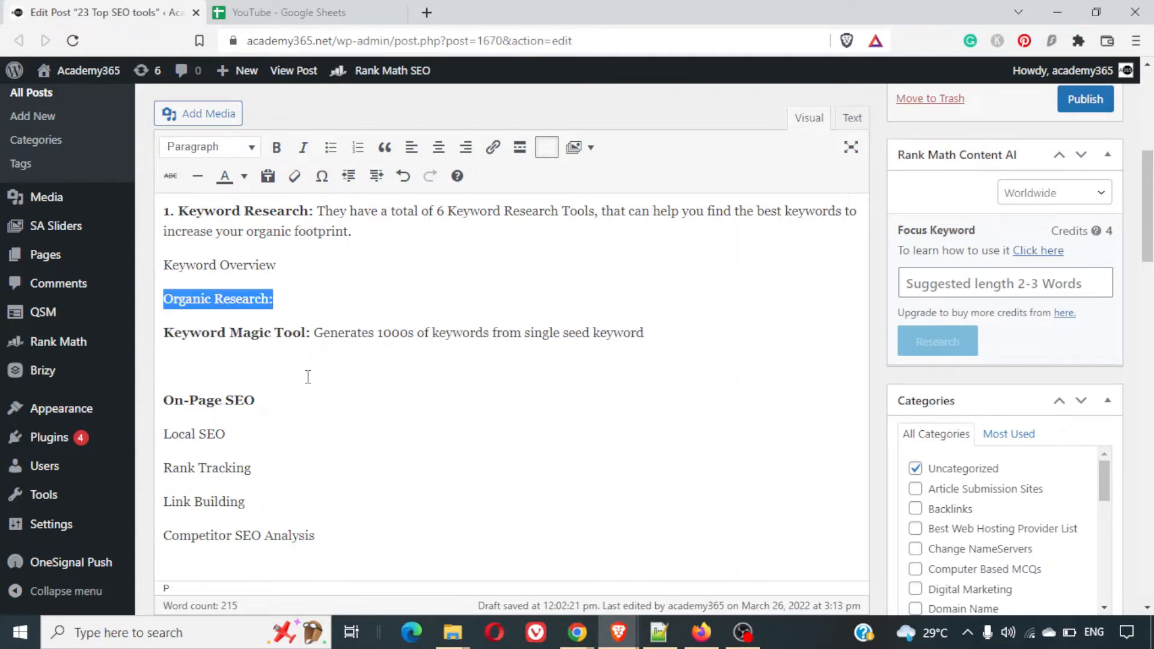
pyautogui.hotkey('ctrl', 'b')
pyautogui.press('Up')
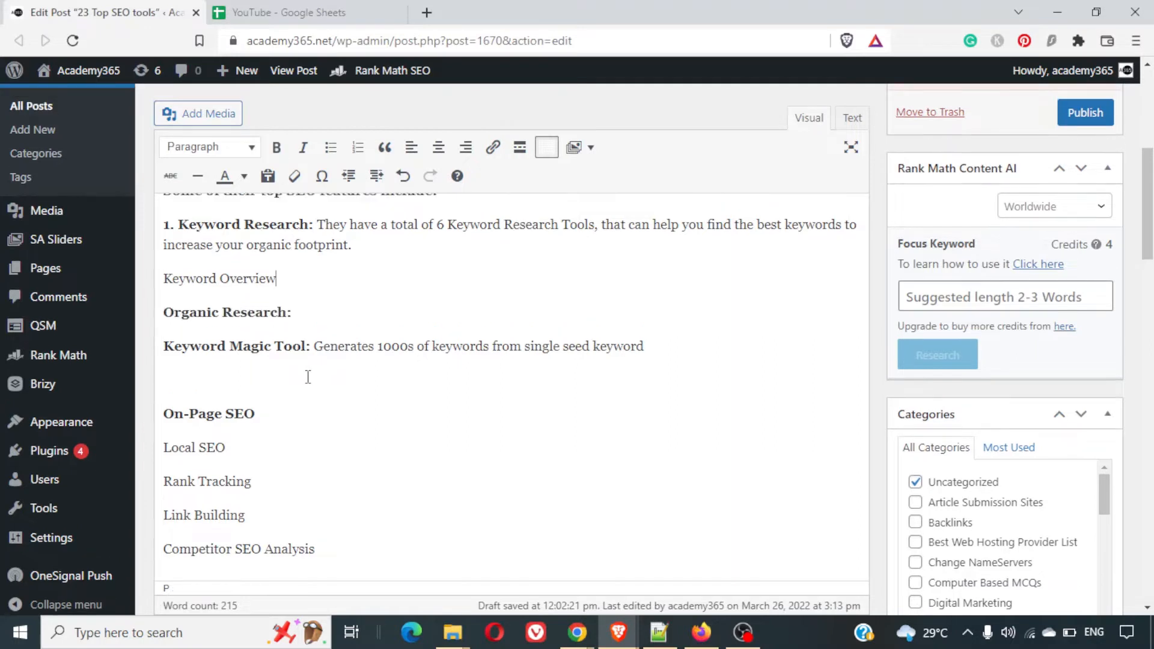
pyautogui.hotkey('shift', 'Home')
pyautogui.hotkey('ctrl', 'b')
pyautogui.press('Right')
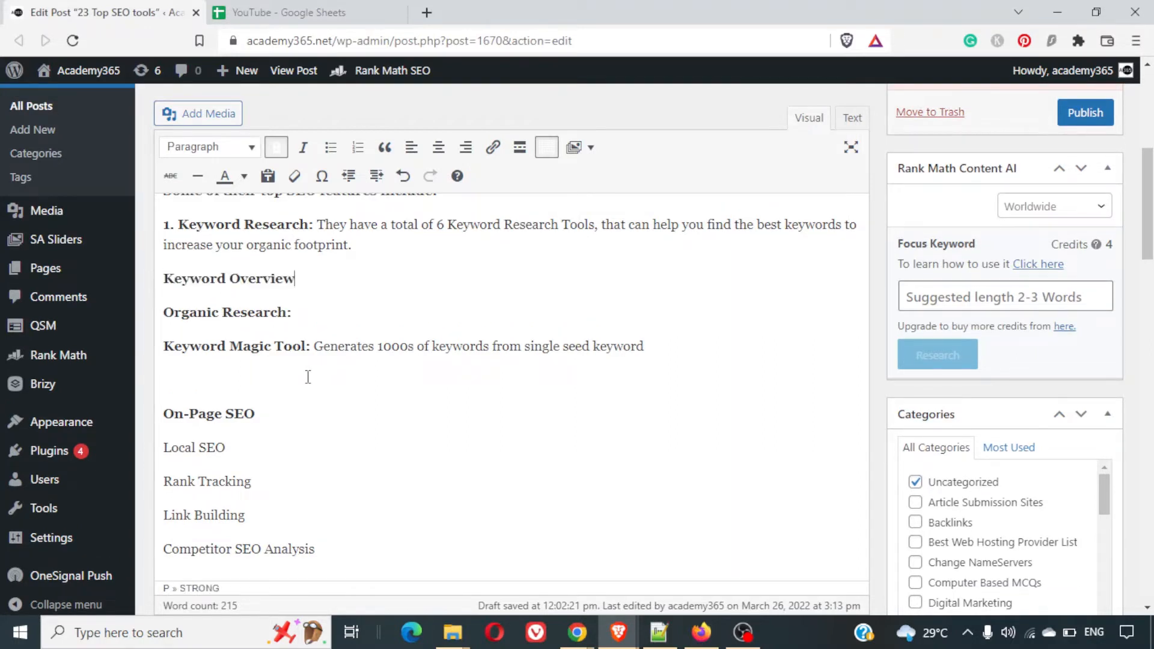
pyautogui.write(':')
# Turn the Keyword Overview, Organic Research and Keyword Magic Tool lines into one numbered list.
pyautogui.write('1.')
pyautogui.press('Right')
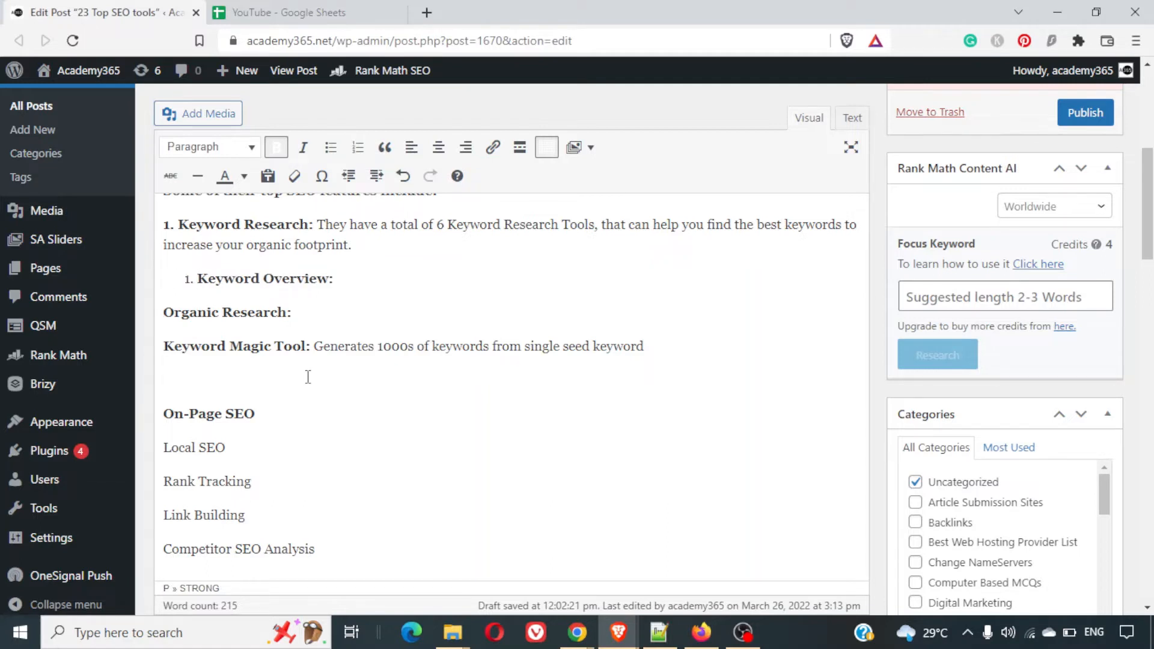
pyautogui.write('2.')
pyautogui.press('BackSpace')
pyautogui.press('BackSpace')
pyautogui.press('BackSpace')
pyautogui.hotkey('alt', 'shift', 'o')
pyautogui.press('Down')
pyautogui.press('BackSpace')
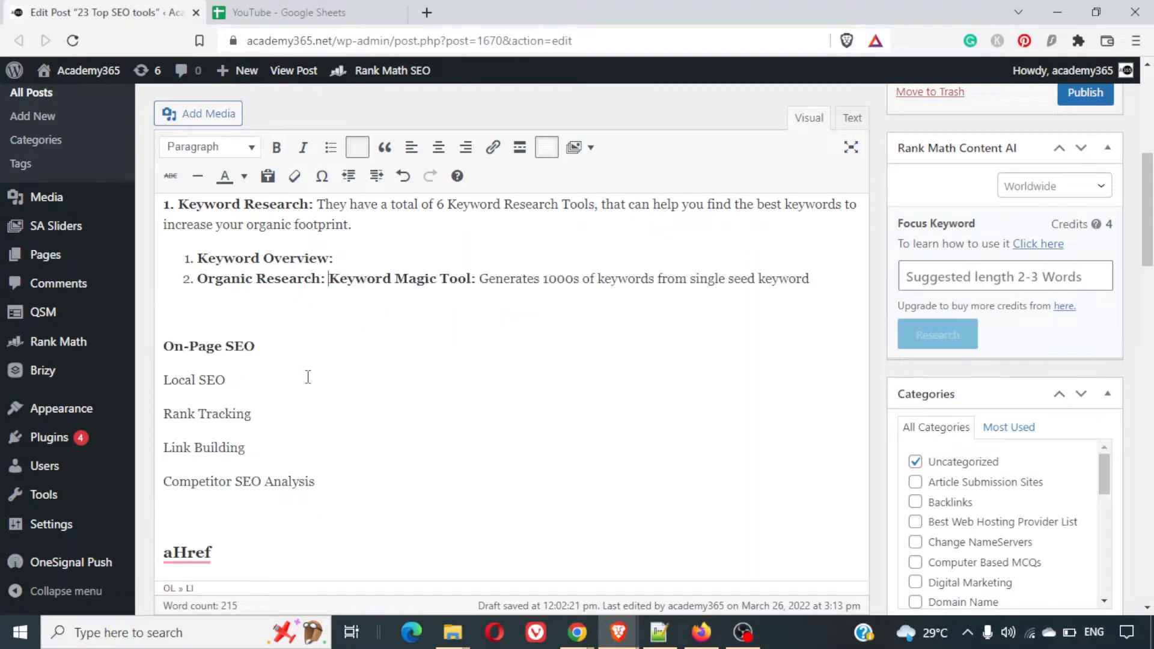
pyautogui.press('Return')
pyautogui.press('Up')
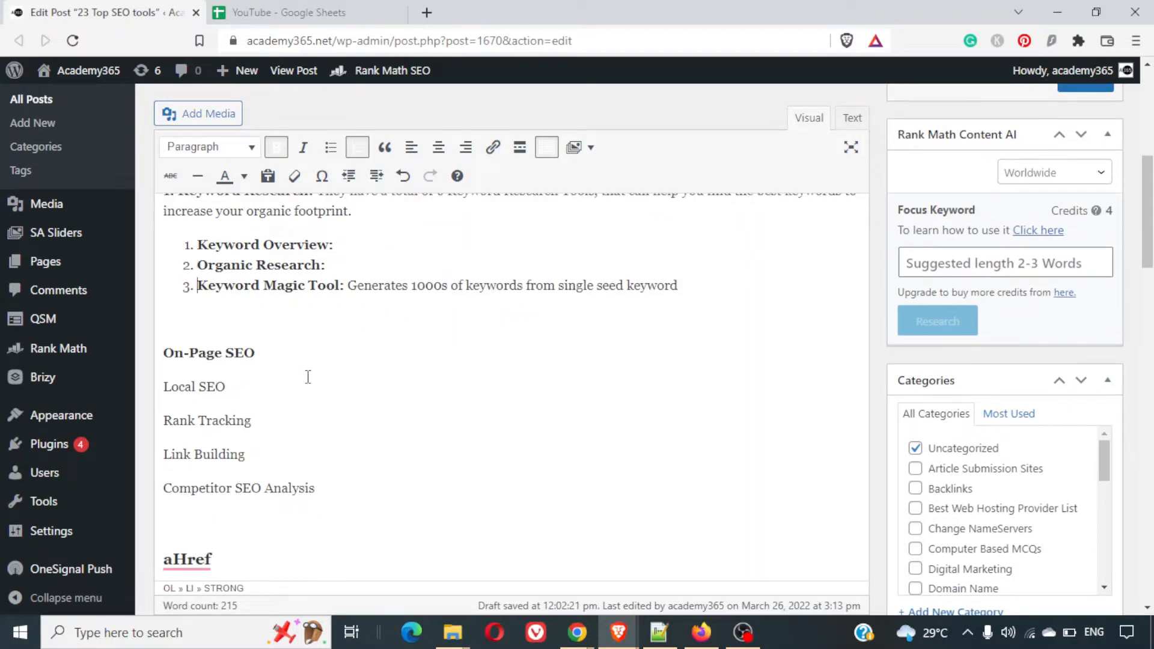
# Check the fourth tool card on the Semrush page and add "Keyword Gap Tool:" as the fourth list item.
pyautogui.hotkey('alt', 'Tab')
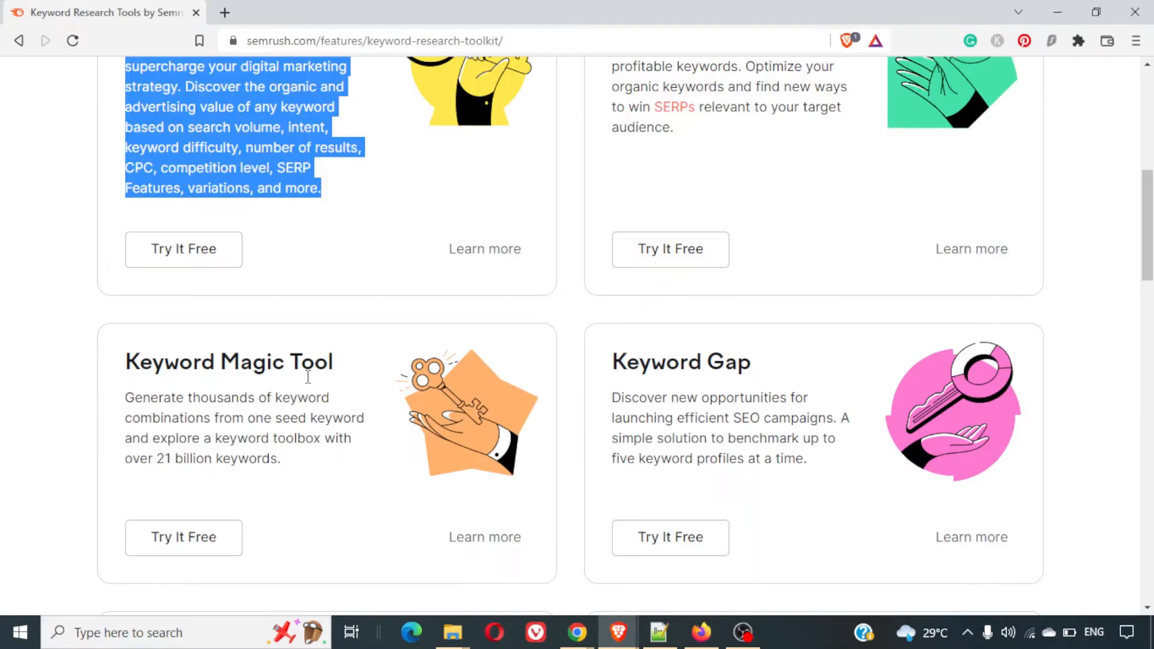
pyautogui.scroll(5, 534, 371)
pyautogui.scroll(-15, 533, 370)
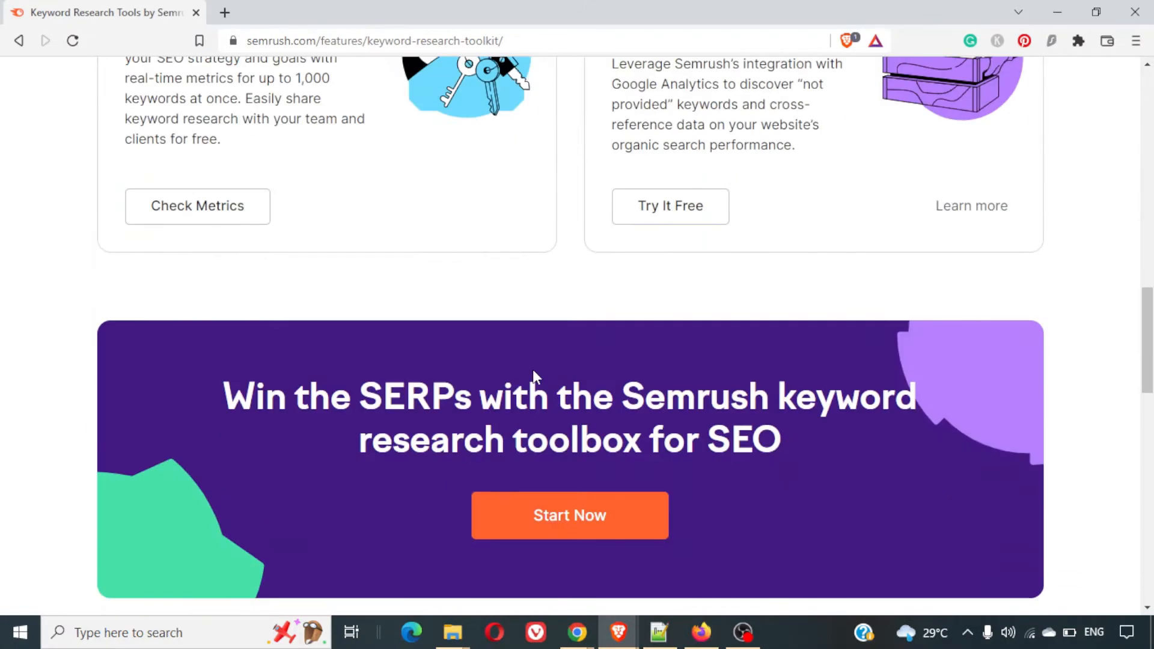
pyautogui.scroll(10, 533, 371)
pyautogui.scroll(-2, 534, 371)
pyautogui.hotkey('alt', 'Tab')
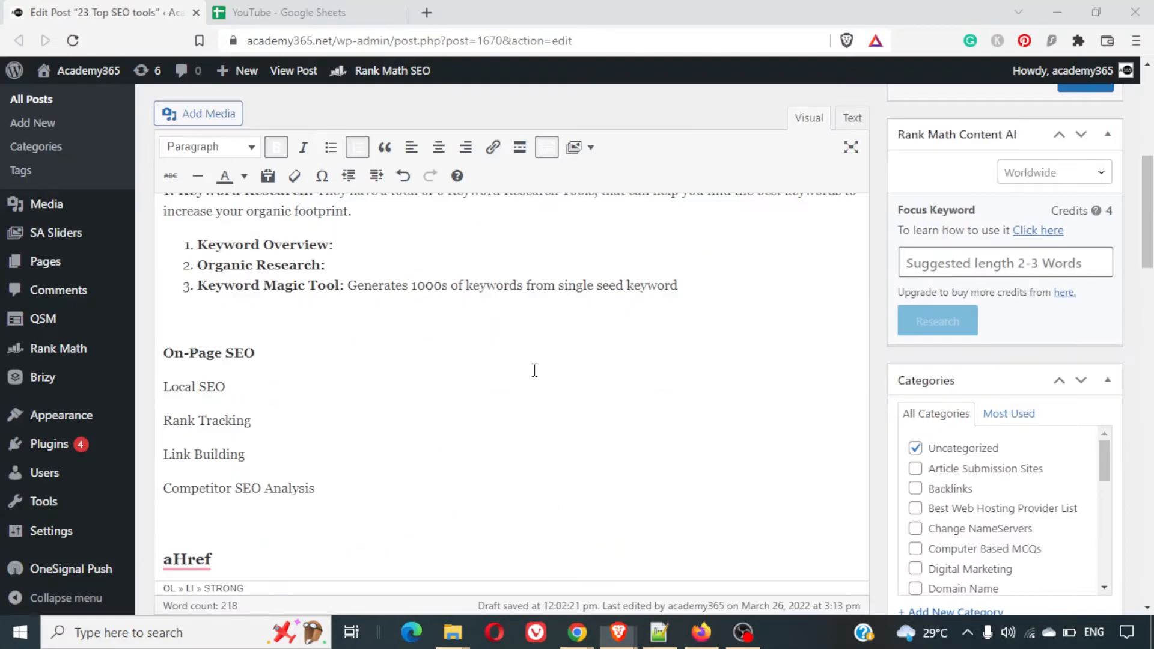
pyautogui.press('Down')
pyautogui.press('End')
pyautogui.press('Return')
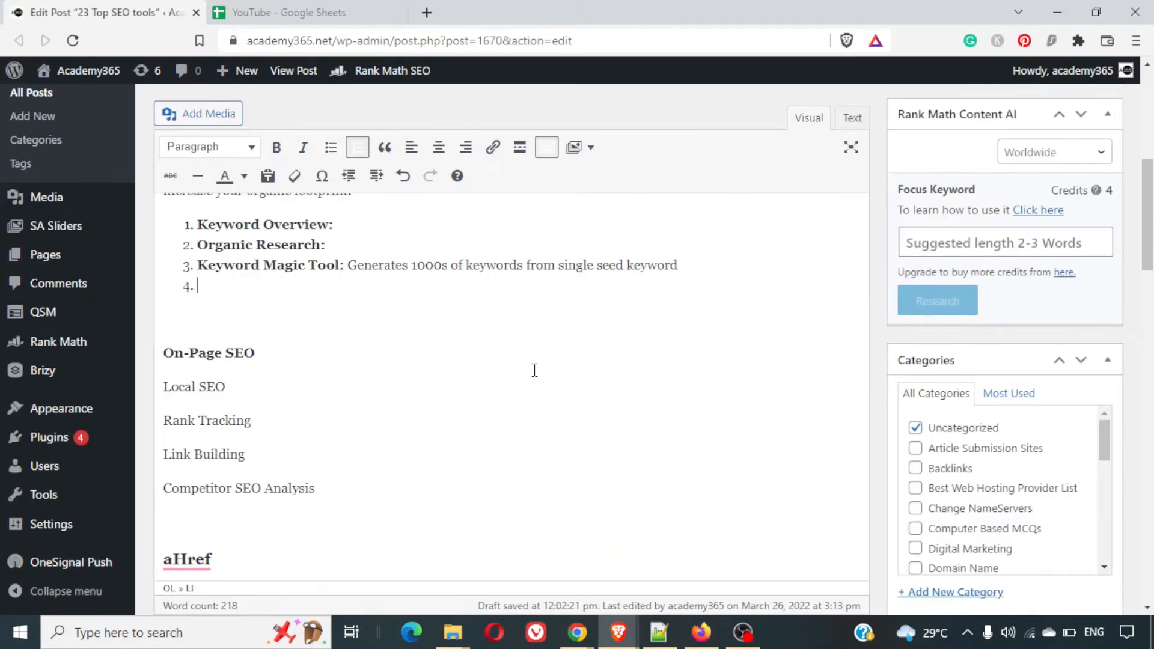
pyautogui.write('Keyword Gap Too')
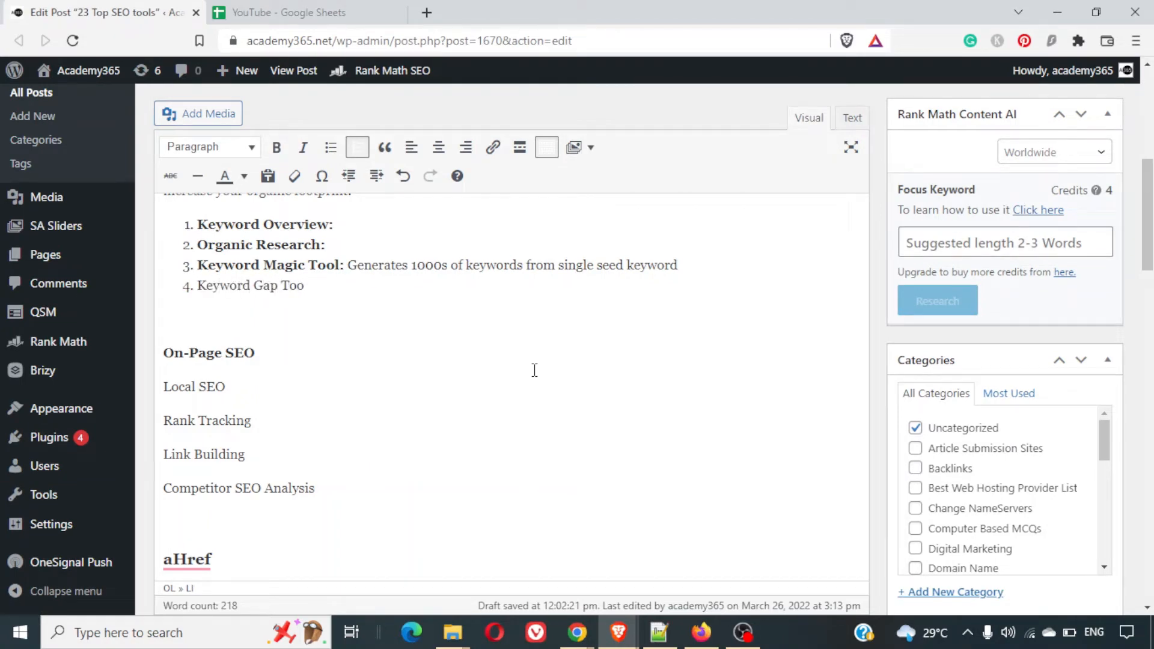
pyautogui.write('l:')
# Bold the "Keyword Gap Tool:" label and return to regular weight for the text after it.
pyautogui.hotkey('shift', 'Home')
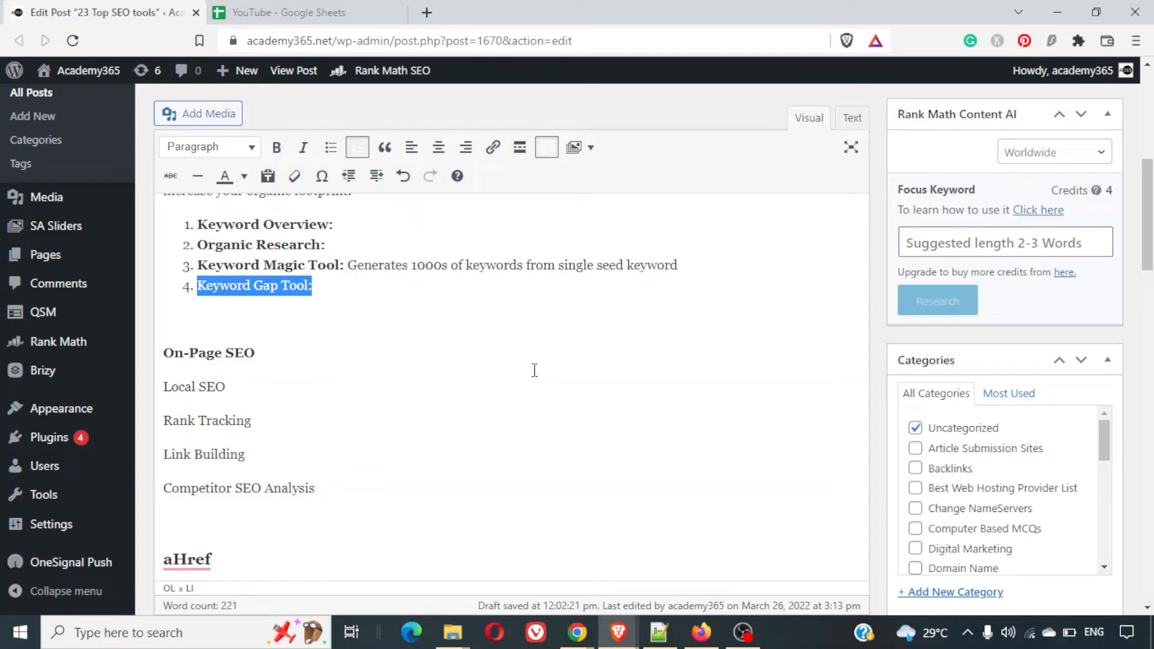
pyautogui.hotkey('ctrl', 'b')
pyautogui.press('End')
pyautogui.hotkey('ctrl', 'b')
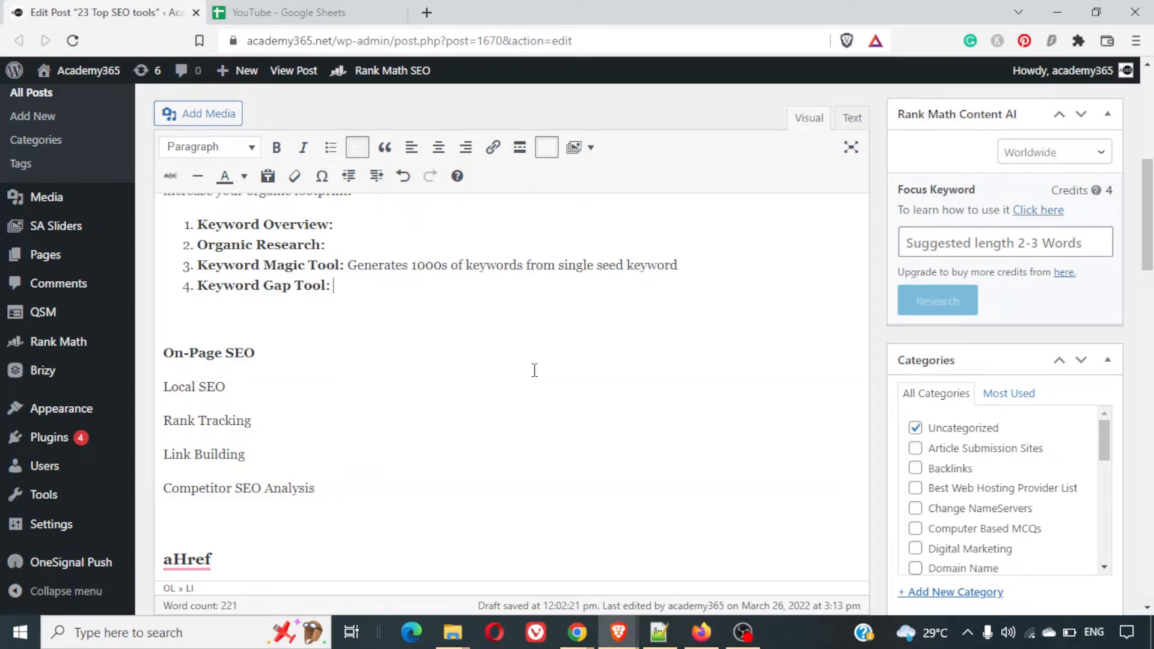
# Read the Keyword Gap card on Semrush and describe the tool as "Helps understand the potential of improvement over competitors.".
pyautogui.hotkey('alt', 'Tab')
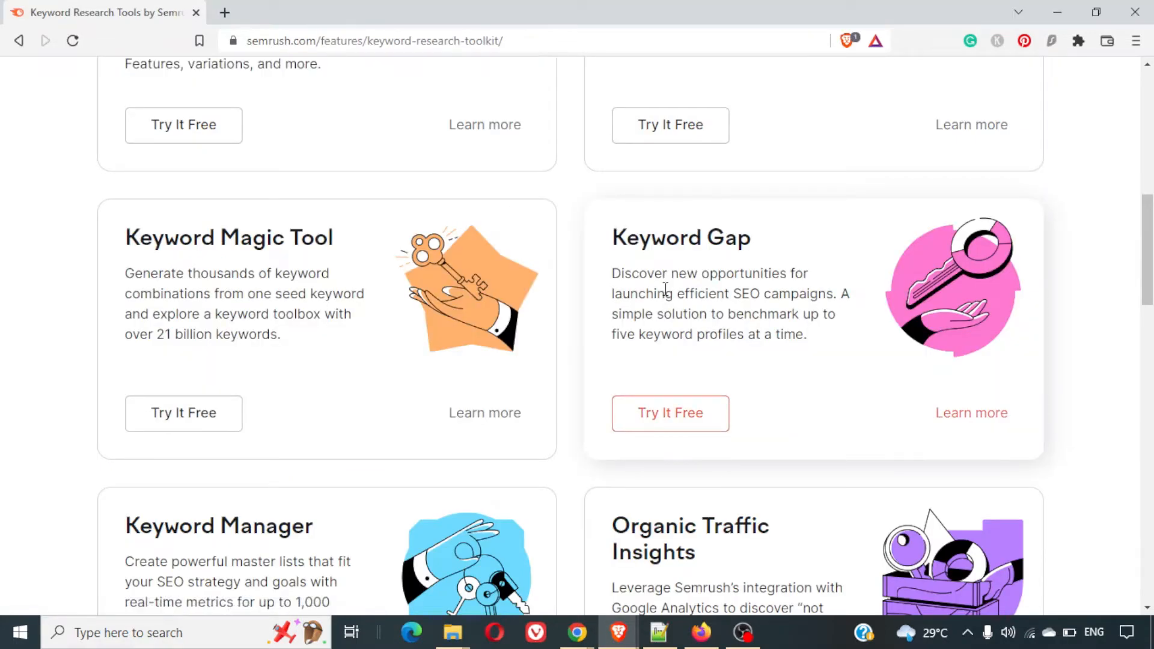
pyautogui.tripleClick(665, 289)
pyautogui.tripleClick(698, 299)
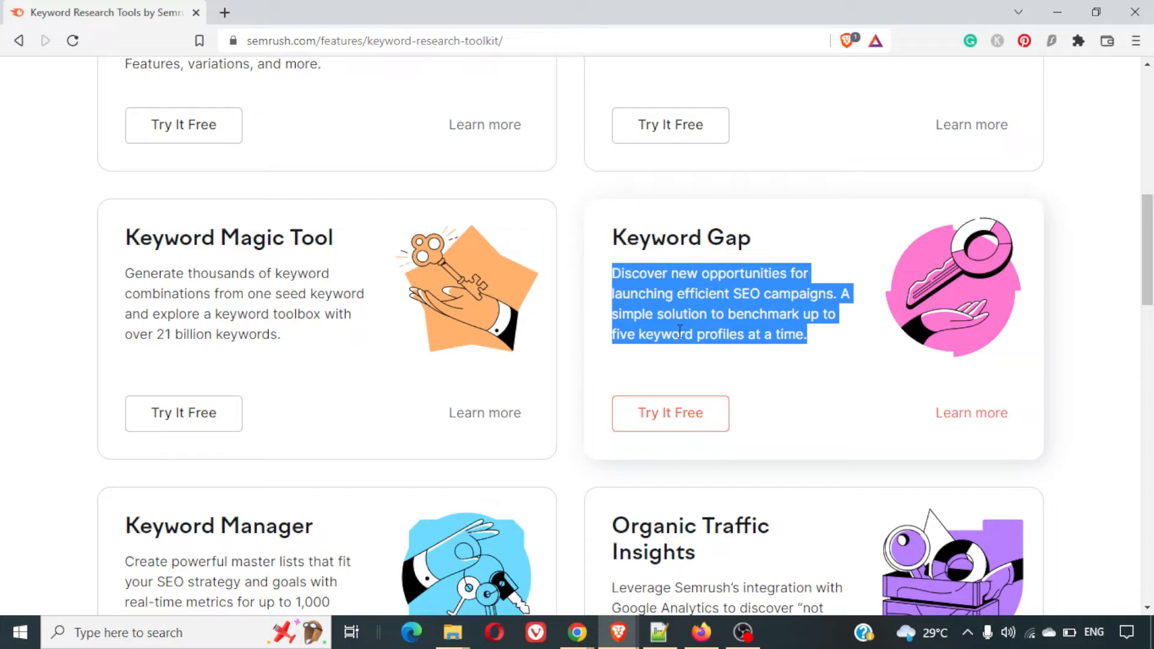
pyautogui.hotkey('alt', 'Tab')
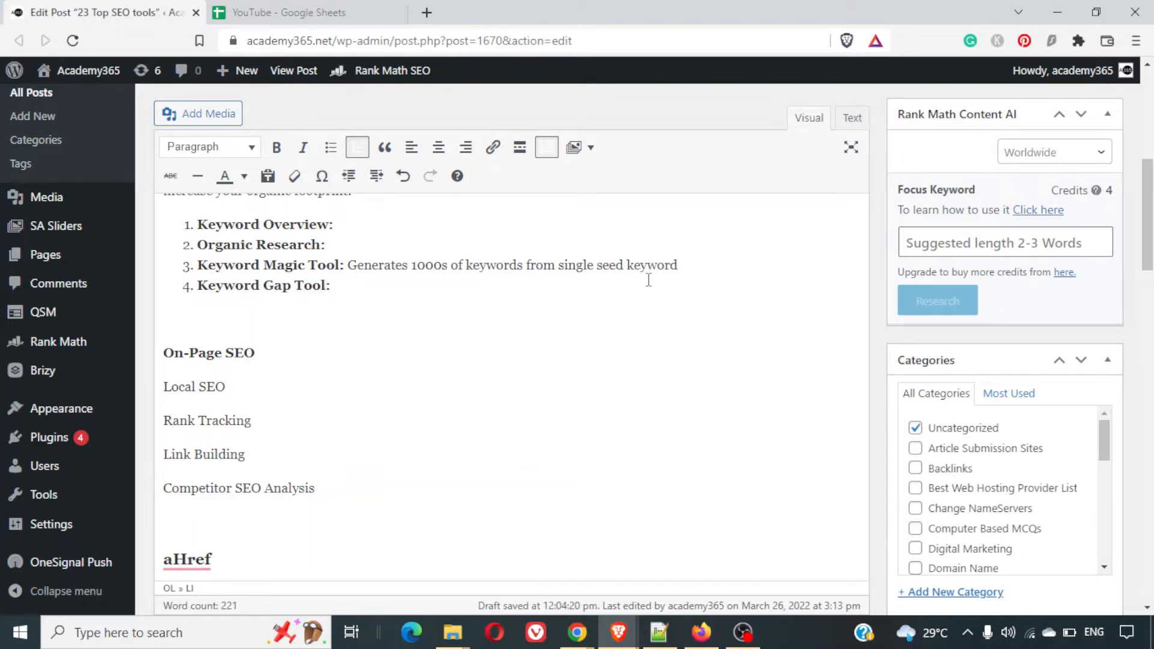
pyautogui.write('Helps understand the poti')
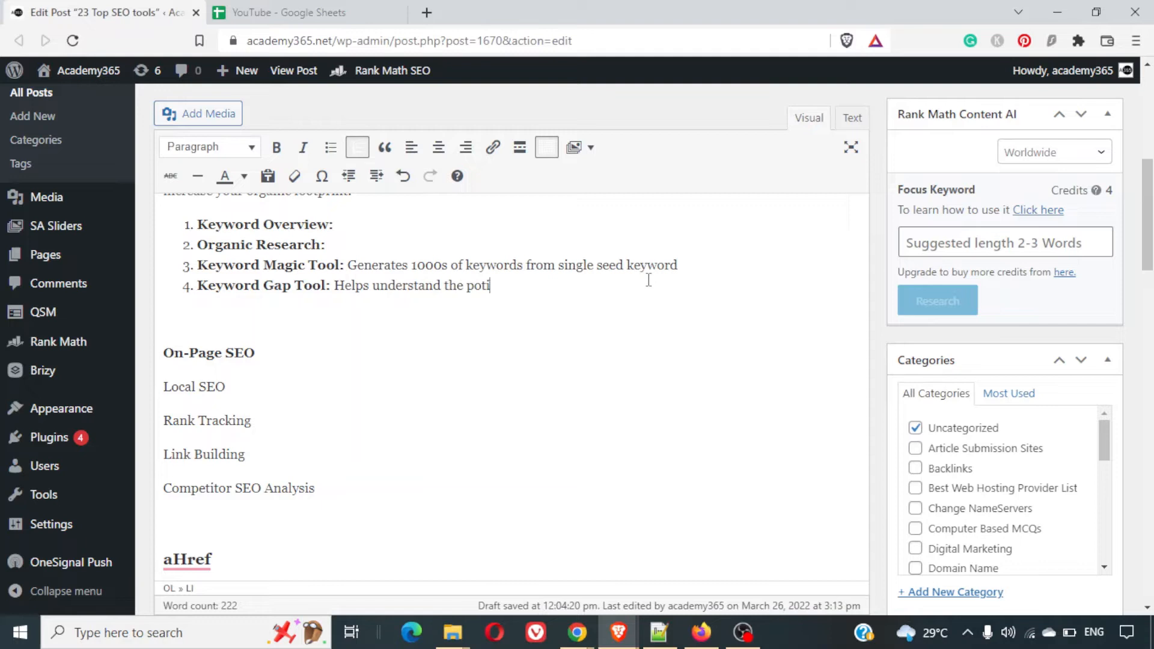
pyautogui.press('BackSpace')
pyautogui.write('ential of improvement')
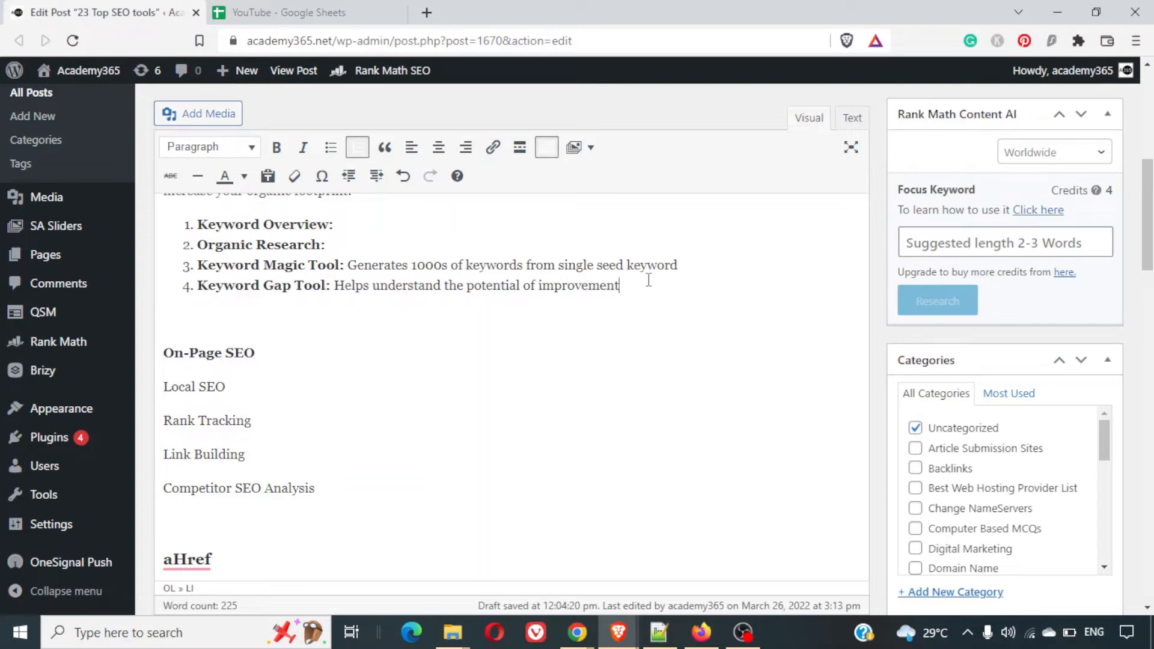
pyautogui.write(' over competitors.')
# Extend the Keyword Gap Tool description before its full stop with ", by suggesting keywords for which".
pyautogui.hotkey('ctrl', 'Left')
pyautogui.hotkey('ctrl', 'Left')
pyautogui.hotkey('ctrl', 'Left')
pyautogui.hotkey('ctrl', 'Left')
pyautogui.hotkey('ctrl', 'Left')
pyautogui.hotkey('ctrl', 'Left')
pyautogui.hotkey('ctrl', 'Left')
pyautogui.hotkey('ctrl', 'Left')
pyautogui.hotkey('ctrl', 'Left')
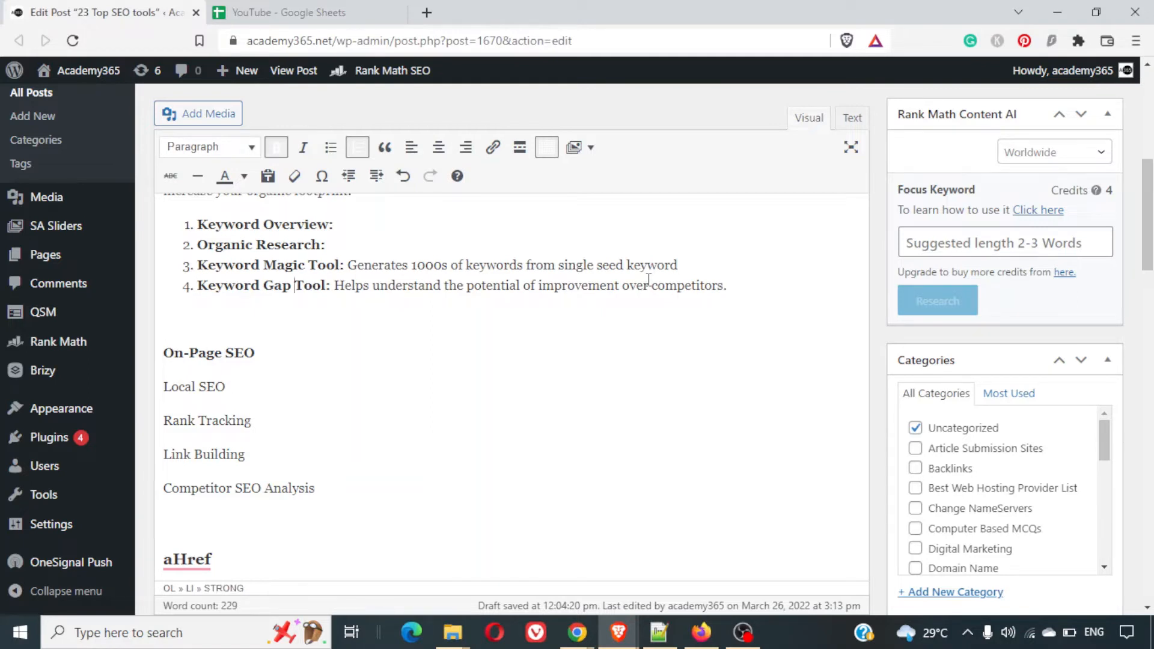
pyautogui.click(650, 284)
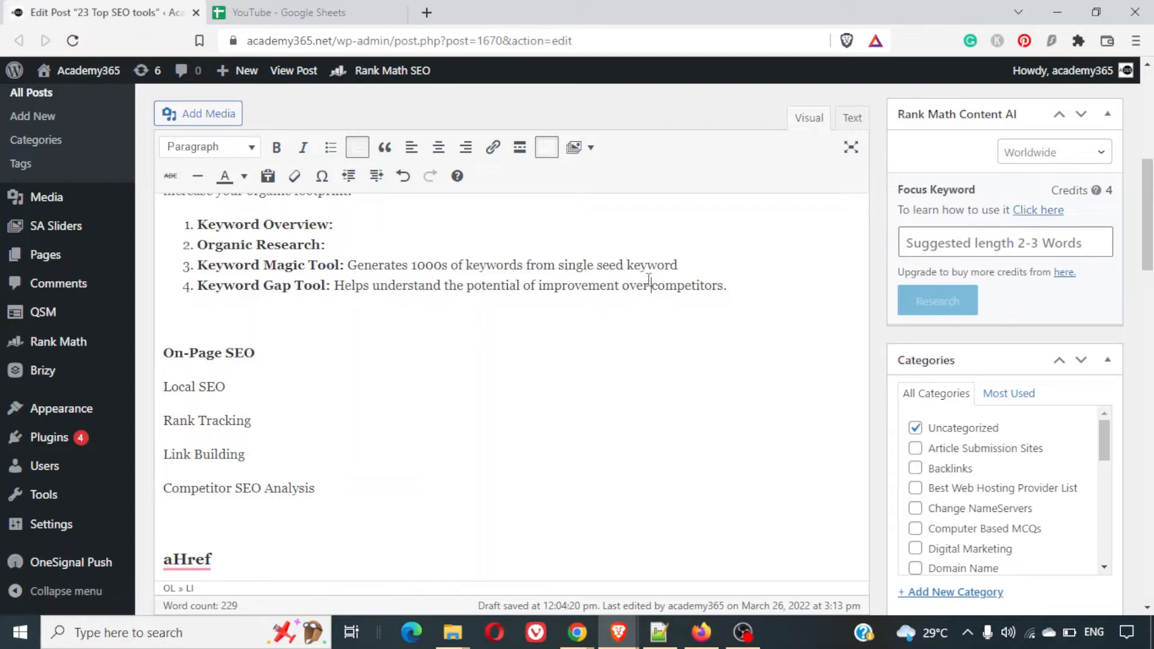
pyautogui.press('Left')
pyautogui.press('Left')
pyautogui.write(', by suggesting ')
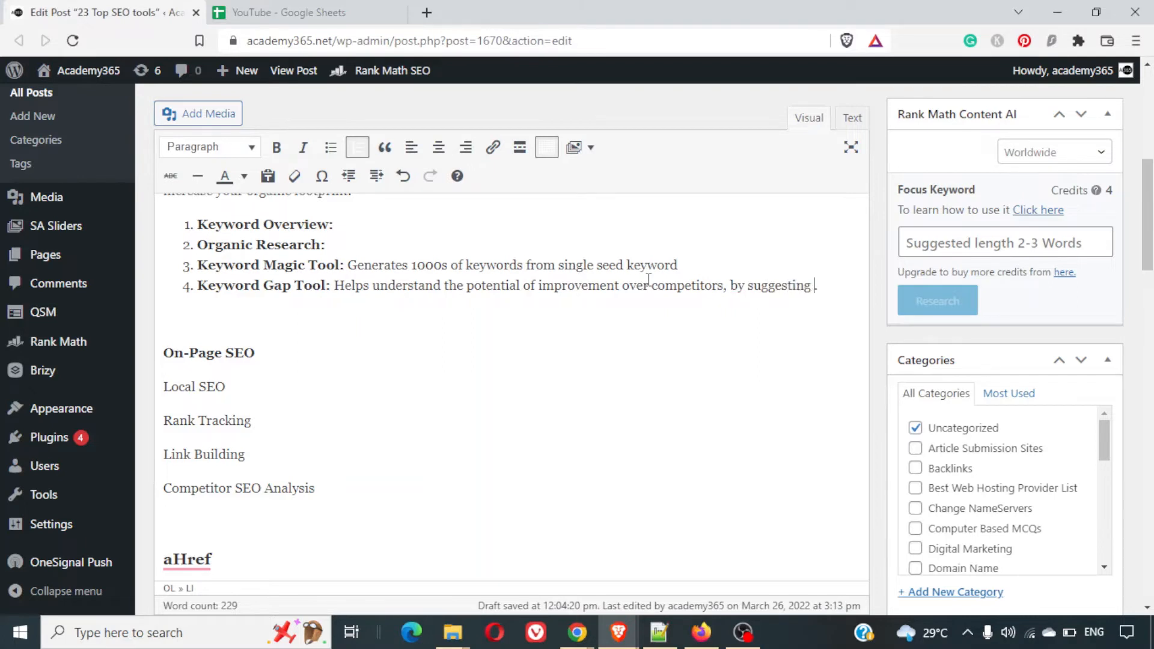
pyautogui.write('keyworsd')
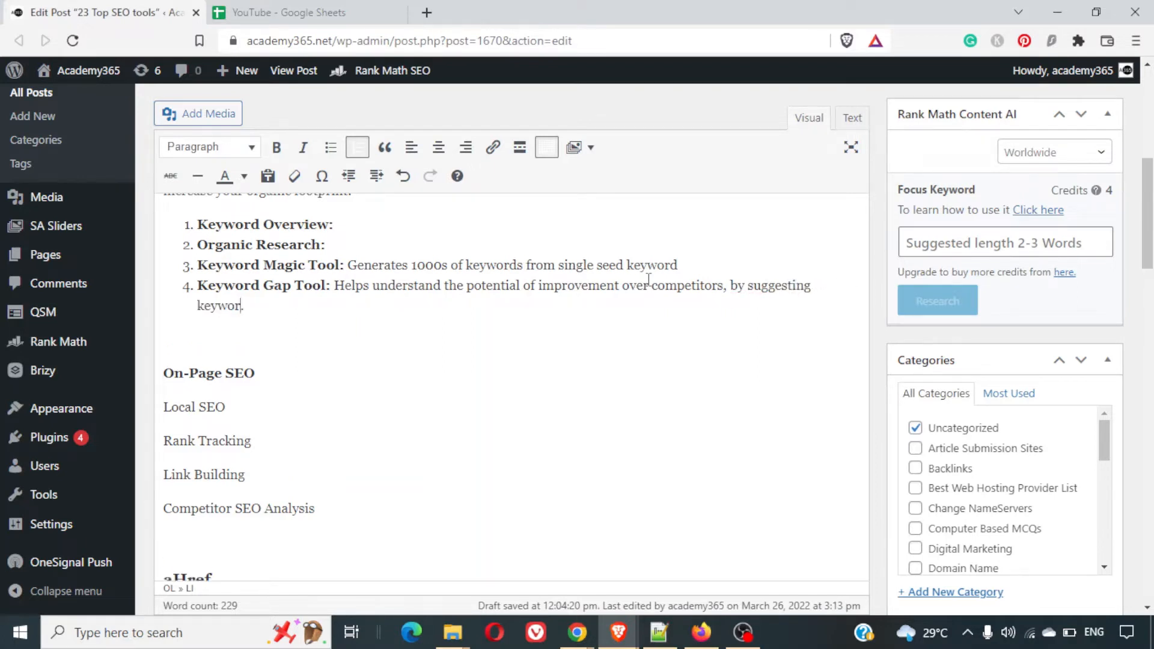
pyautogui.press('BackSpace')
pyautogui.press('BackSpace')
pyautogui.press('BackSpace')
pyautogui.write('ds for which')
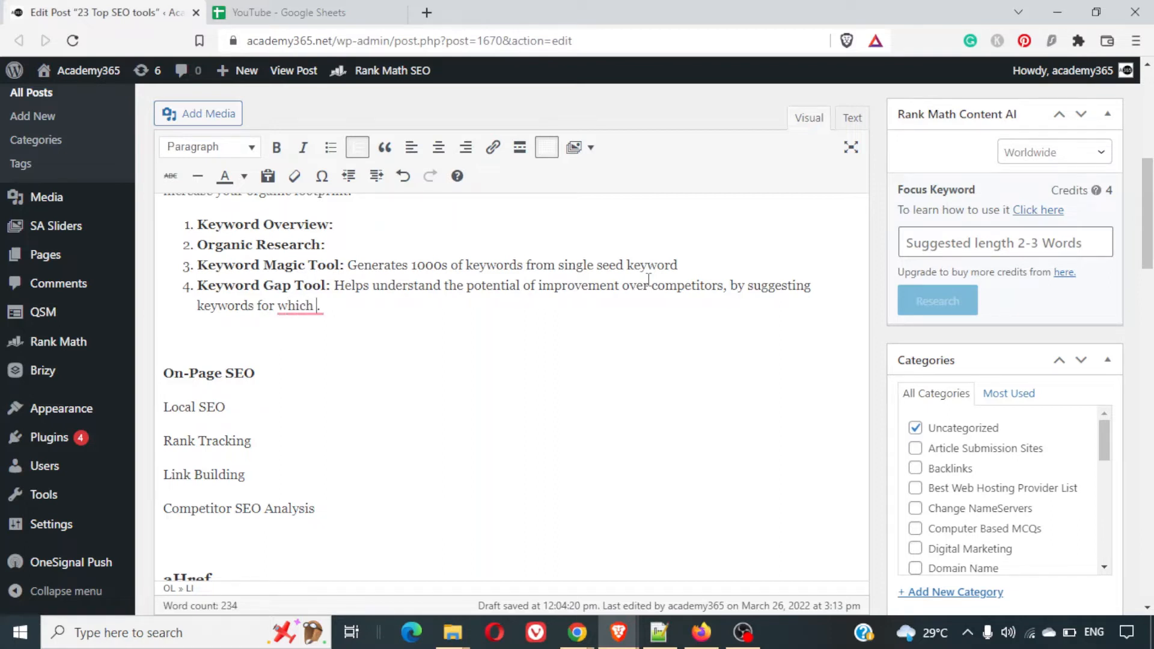
# Replace "keywords for which" in the Keyword Gap Tool description with "keyword opportunity".
pyautogui.press('BackSpace')
pyautogui.press('BackSpace')
pyautogui.press('BackSpace')
pyautogui.press('BackSpace')
pyautogui.press('BackSpace')
pyautogui.press('BackSpace')
pyautogui.press('BackSpace')
pyautogui.press('BackSpace')
pyautogui.press('BackSpace')
pyautogui.press('BackSpace')
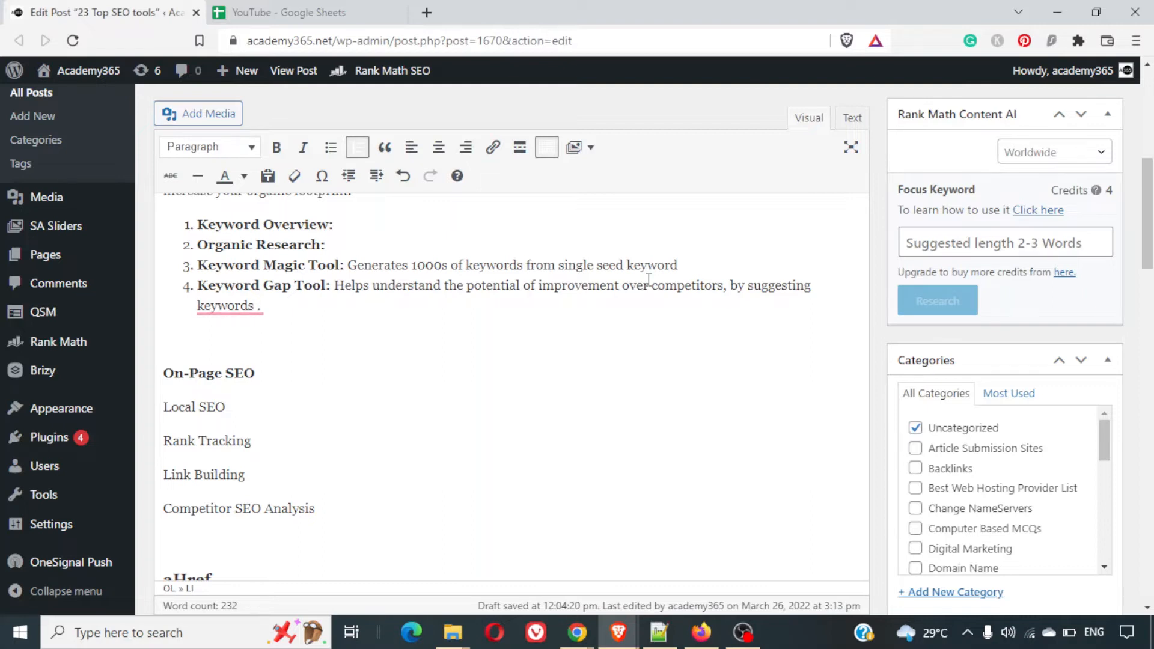
pyautogui.press('BackSpace')
pyautogui.press('BackSpace')
pyautogui.write('oppportiunity')
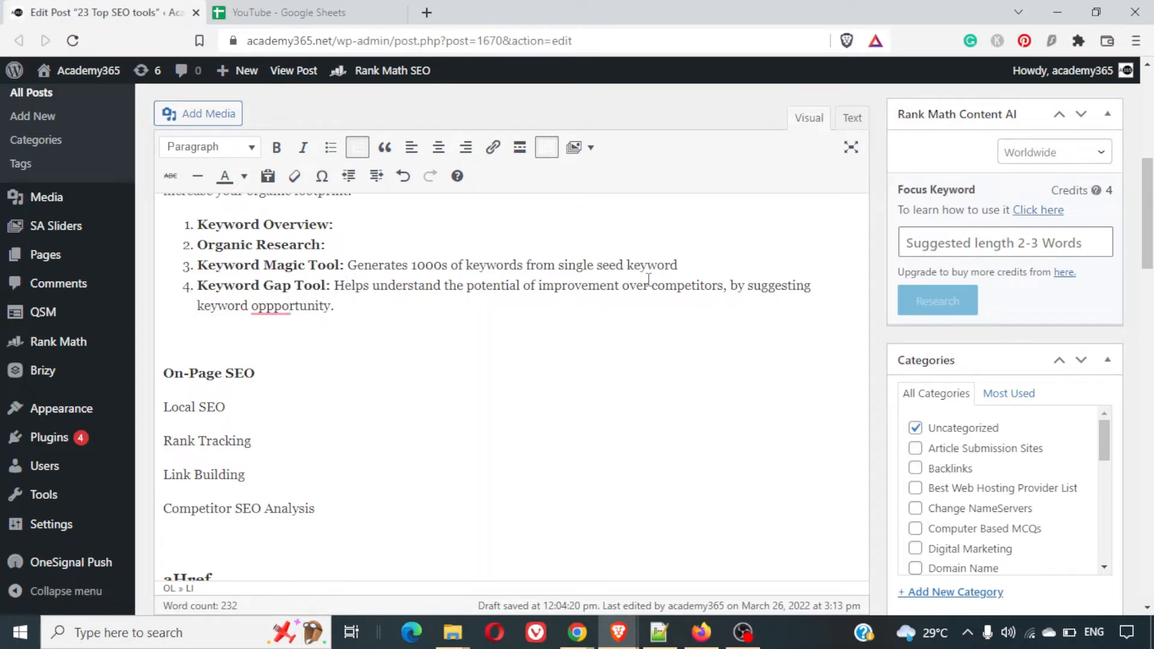
# Correct the ending of the Keyword Gap Tool description to "keyword opportunities." using the spelling suggestions.
pyautogui.press('Up')
pyautogui.press('End')
pyautogui.moveTo(292, 306)
pyautogui.click(320, 338)
pyautogui.moveTo(316, 306)
pyautogui.click(323, 328)
pyautogui.write('.')
# View the Grammarly extension's popup, close it and look over the SEMRush section.
pyautogui.click(971, 39)
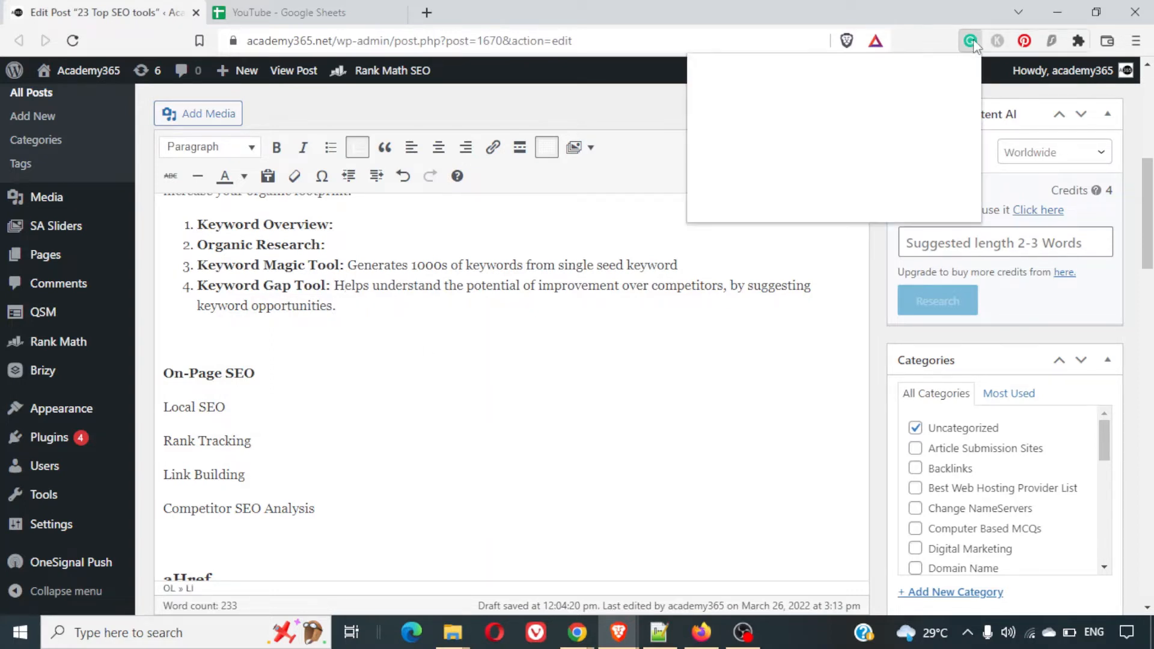
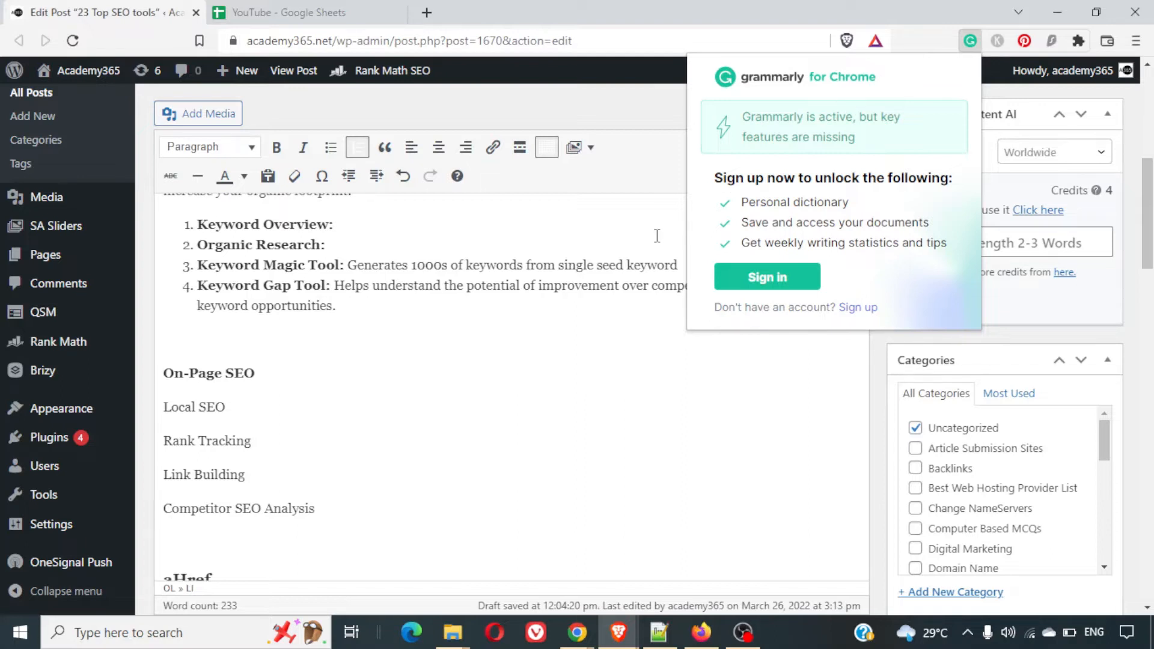
pyautogui.click(381, 309)
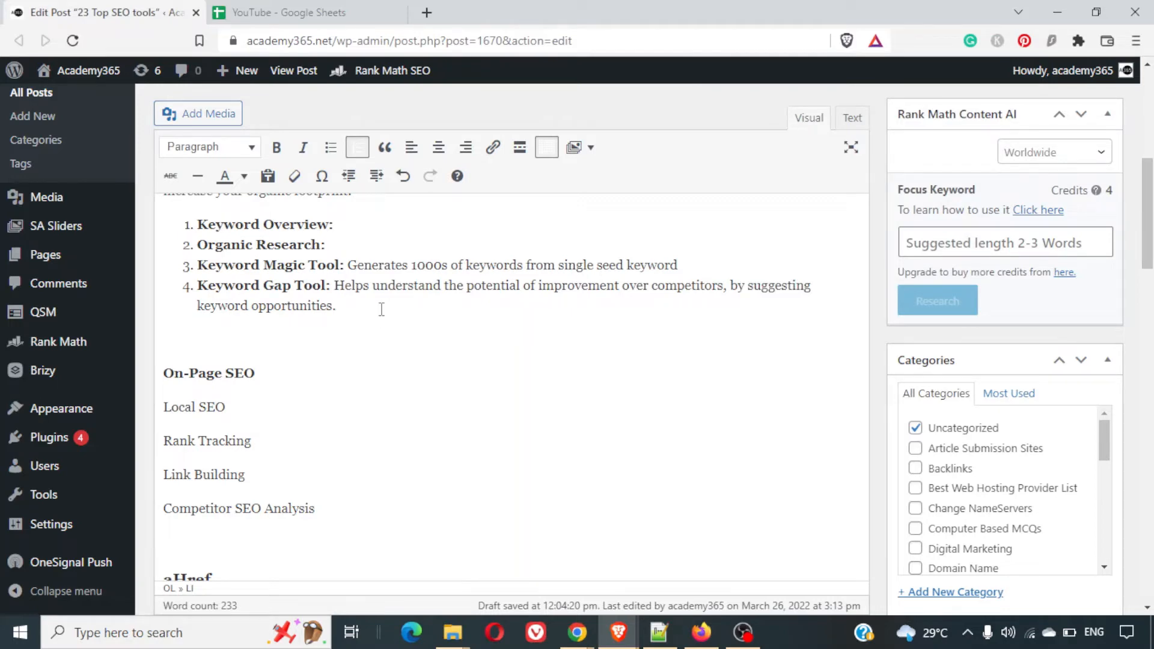
pyautogui.scroll(3, 381, 309)
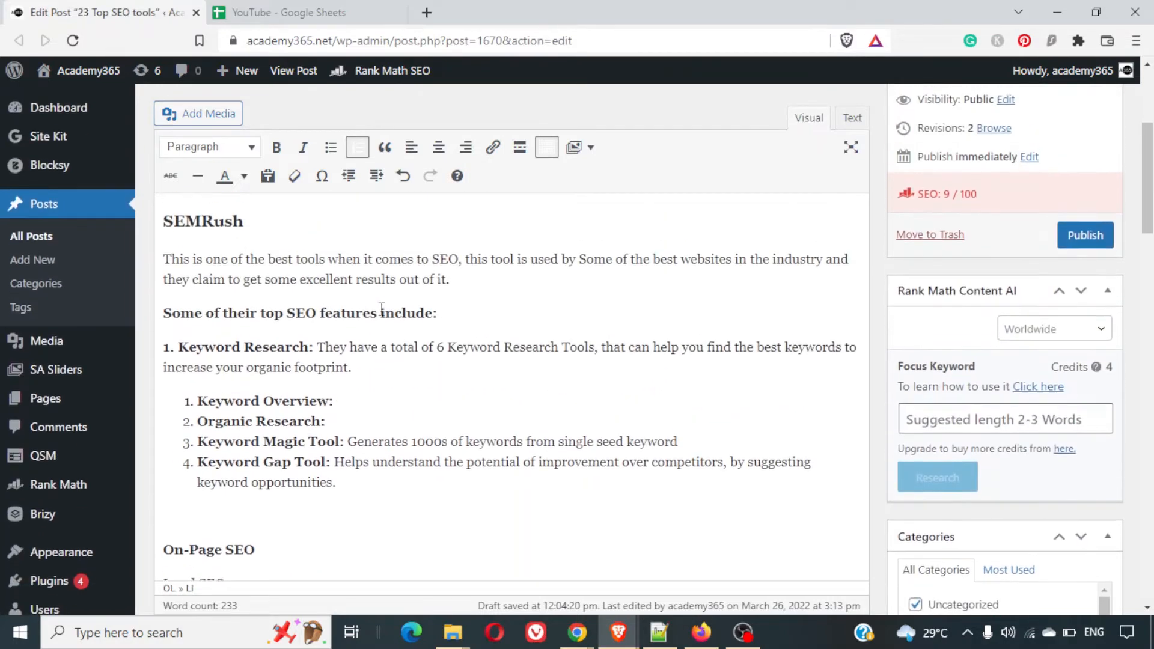
pyautogui.scroll(-2, 381, 309)
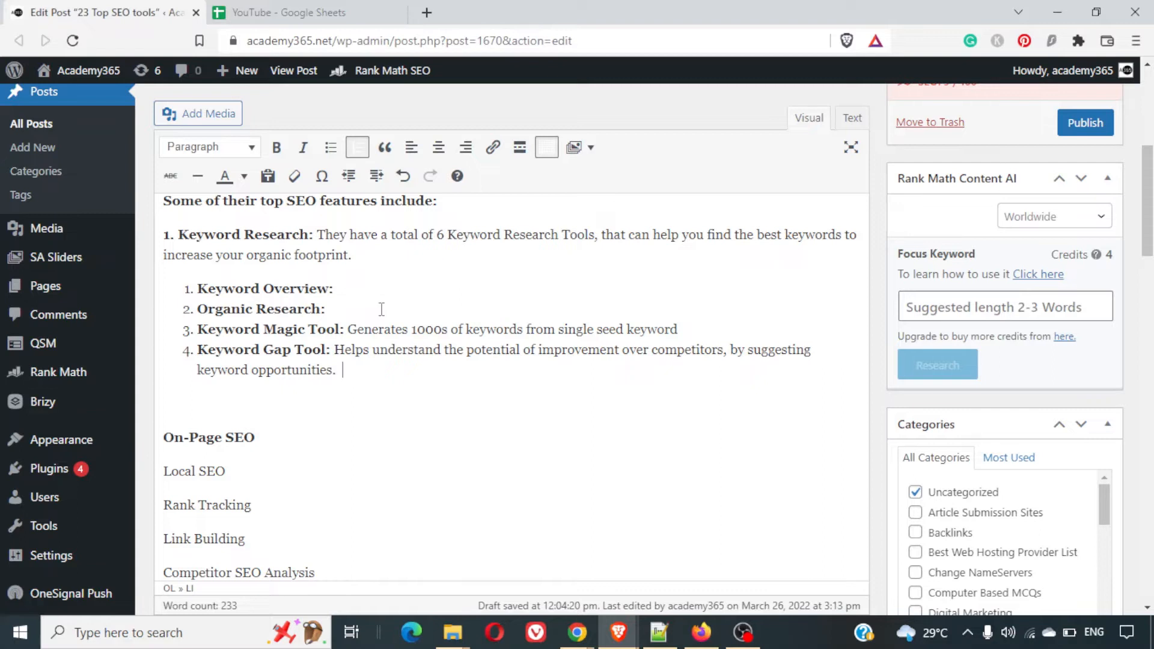
# Add "Keyword Manager:" in bold as the fifth item of the keyword research list, taking the tool name from the Semrush page.
pyautogui.click(381, 309)
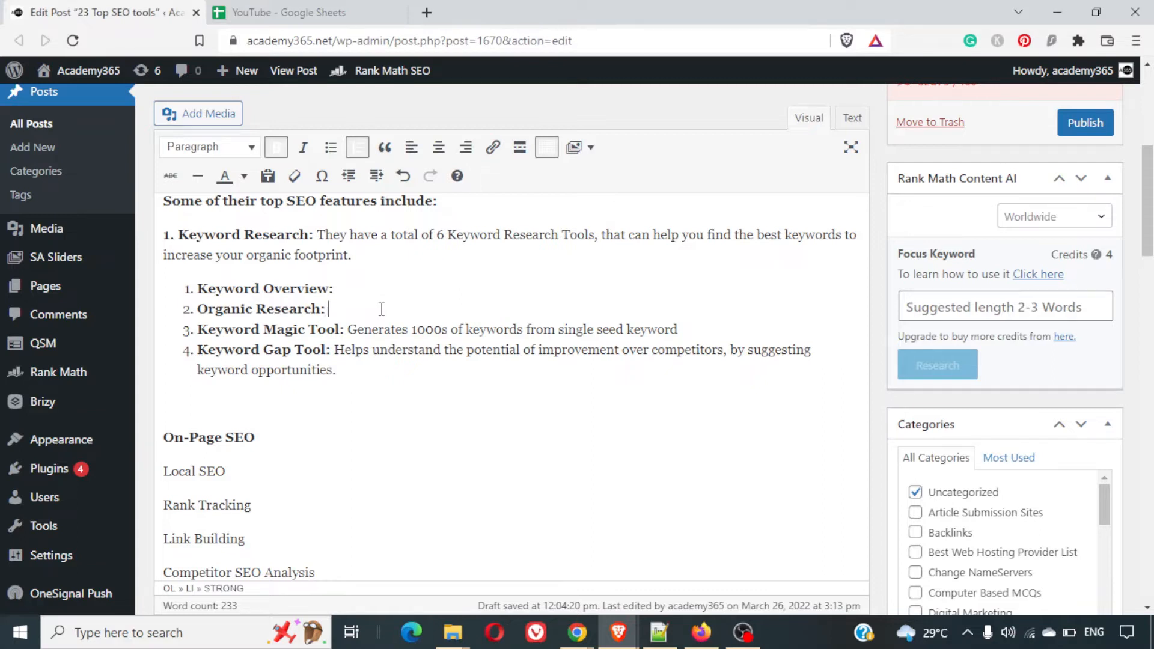
pyautogui.press('Down')
pyautogui.press('Return')
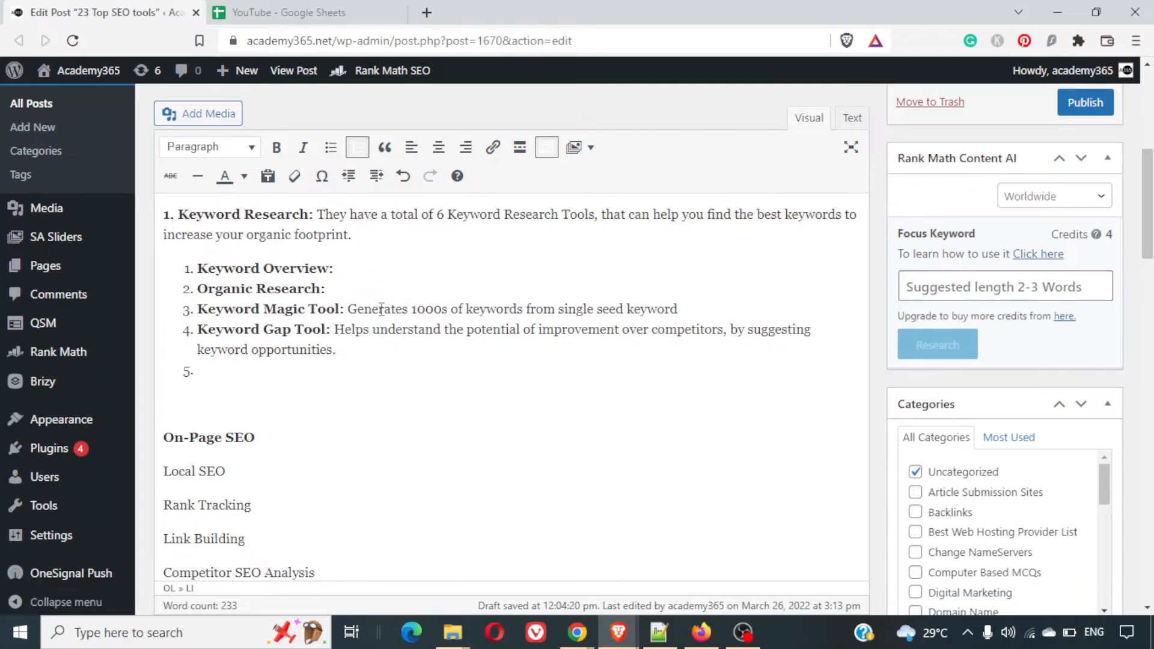
pyautogui.hotkey('alt', 'Tab')
pyautogui.scroll(-5, 383, 317)
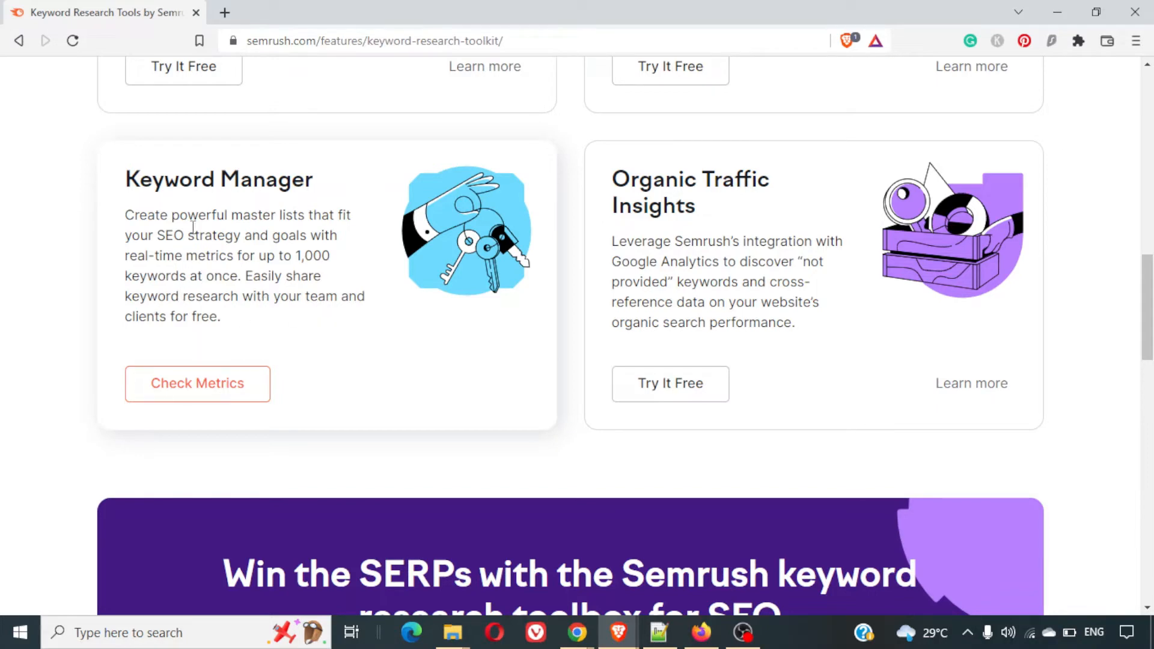
pyautogui.hotkey('alt', 'Tab')
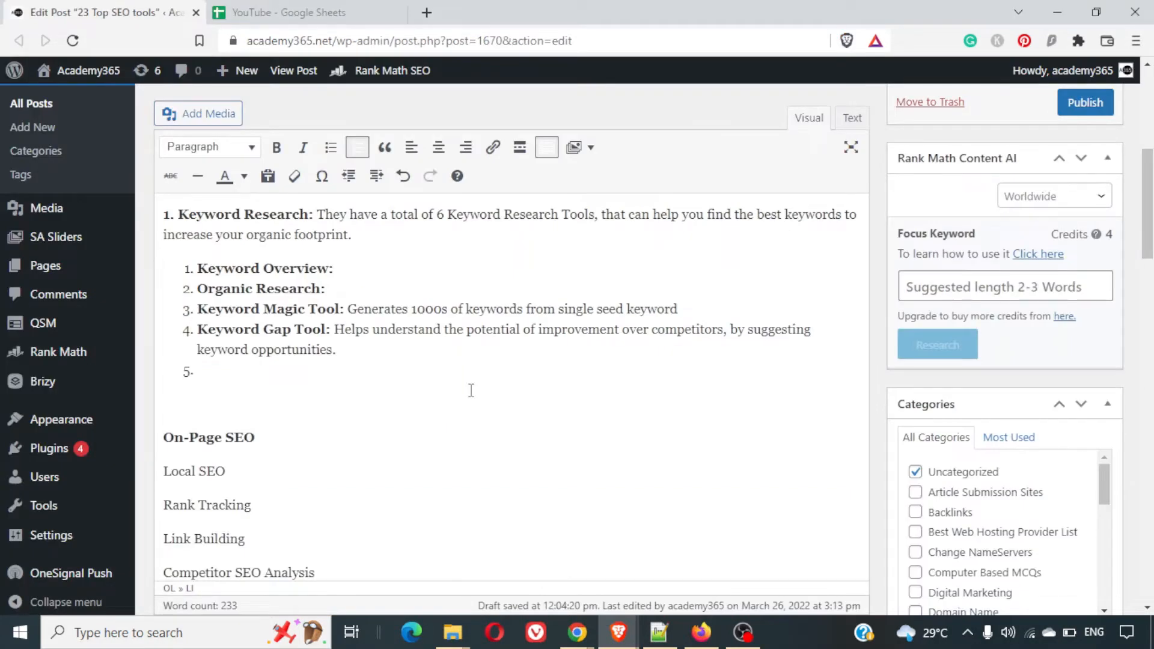
pyautogui.write('Keyword Manag')
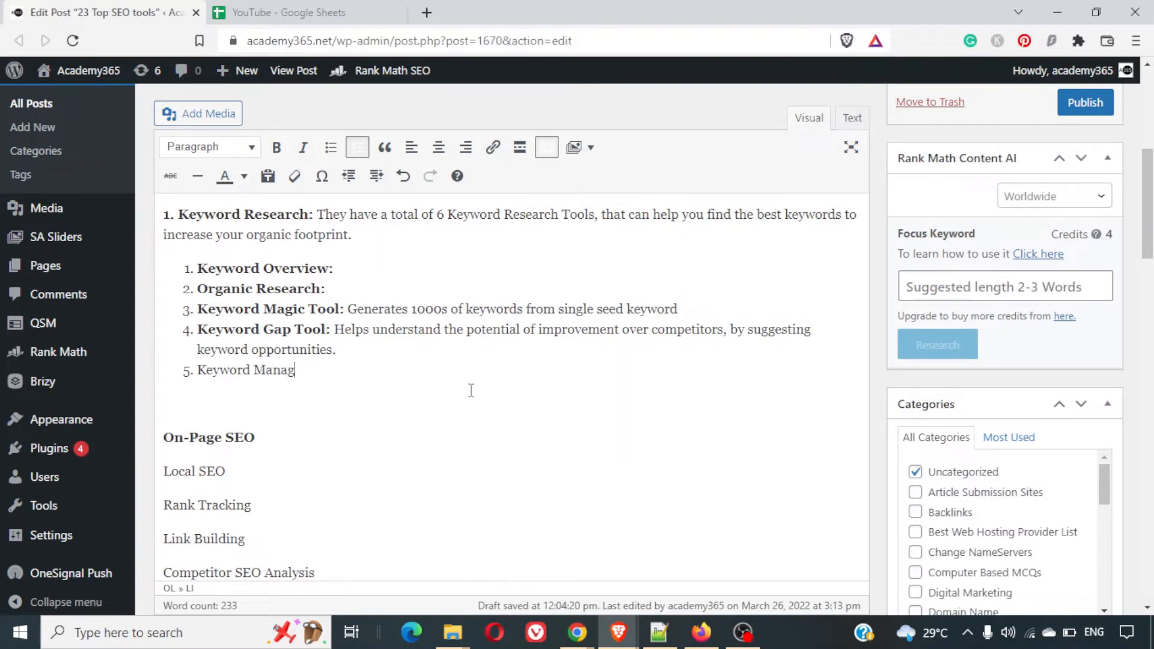
pyautogui.write('er:')
pyautogui.hotkey('shift', 'Home')
pyautogui.hotkey('ctrl', 'b')
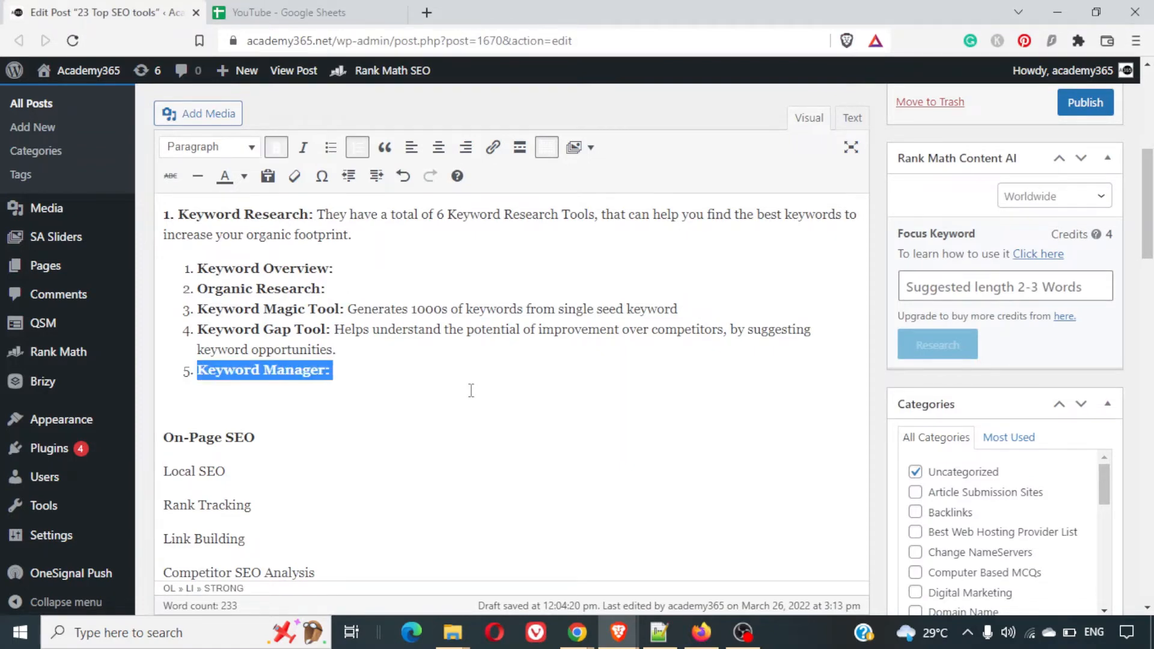
pyautogui.press('End')
# Consult the Keyword Manager description on the Semrush page and begin the item's text with "Helps create list of keywords,".
pyautogui.hotkey('alt', 'Tab')
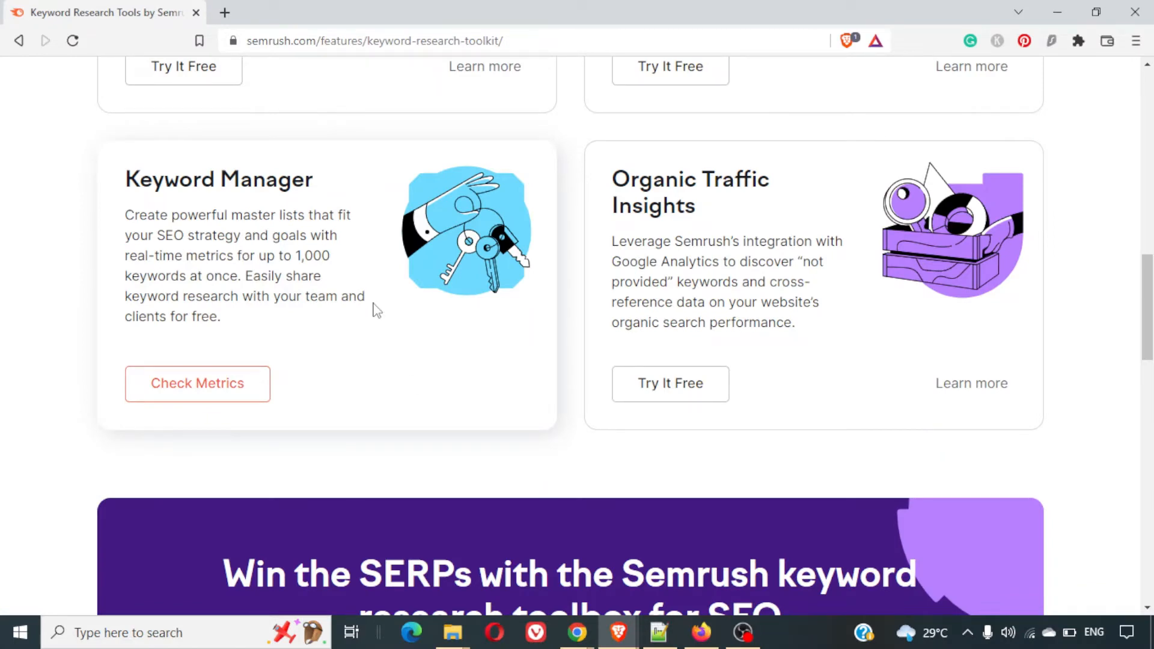
pyautogui.hotkey('alt', 'Tab')
pyautogui.write('Helps')
pyautogui.press('BackSpace')
pyautogui.press('BackSpace')
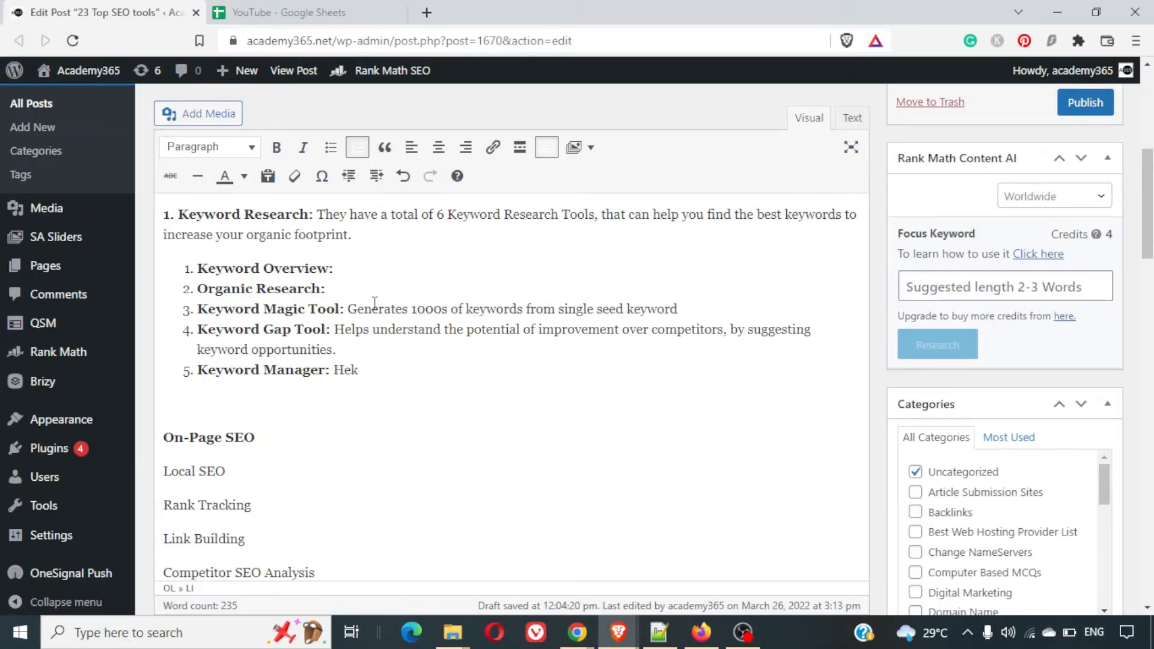
pyautogui.write('ps create list of keywords,')
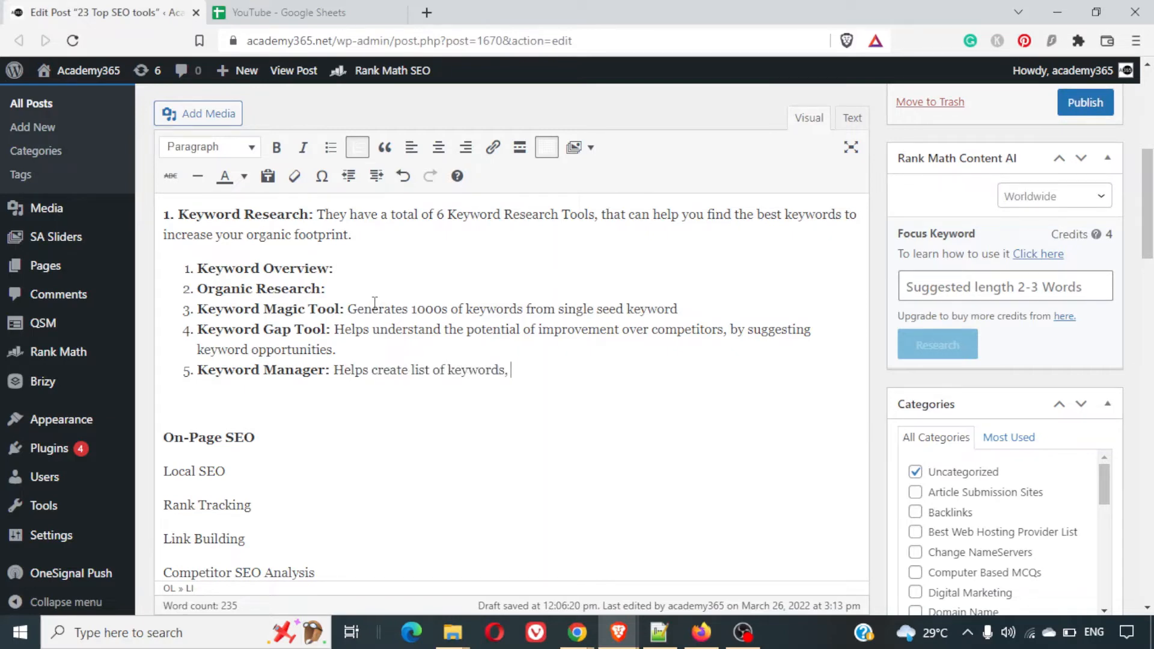
# Review Semrush's Keyword Manager details and insert "a" before "list" in the item's description.
pyautogui.hotkey('alt', 'Tab')
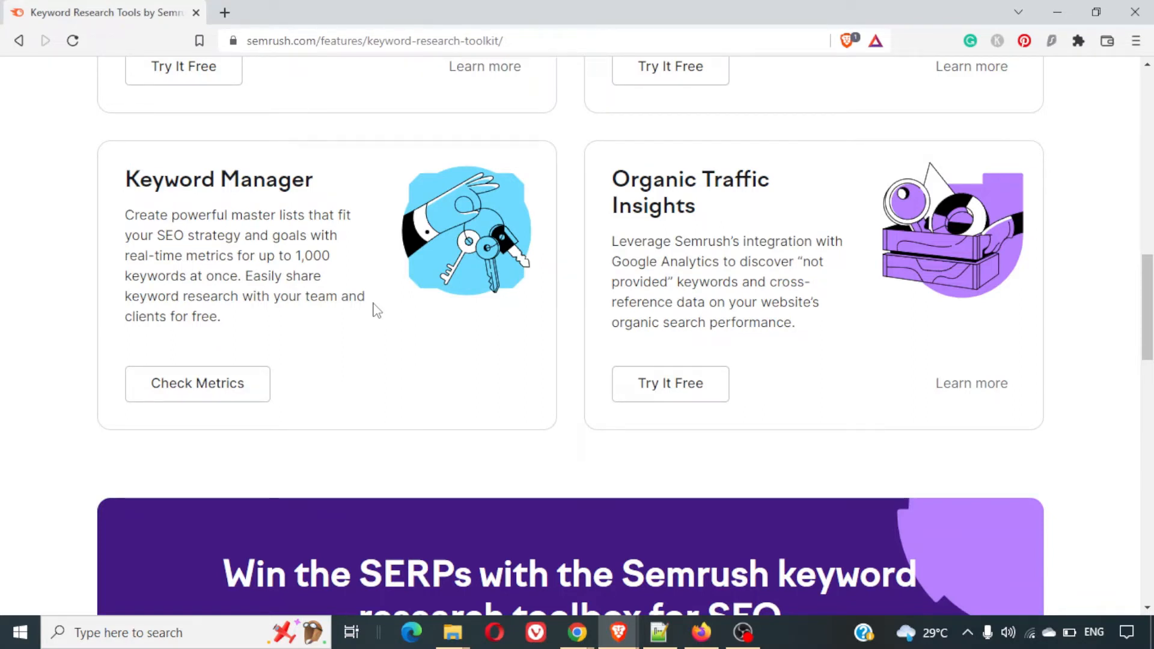
pyautogui.hotkey('alt', 'Tab')
pyautogui.hotkey('alt', 'Tab')
pyautogui.hotkey('alt', 'Tab')
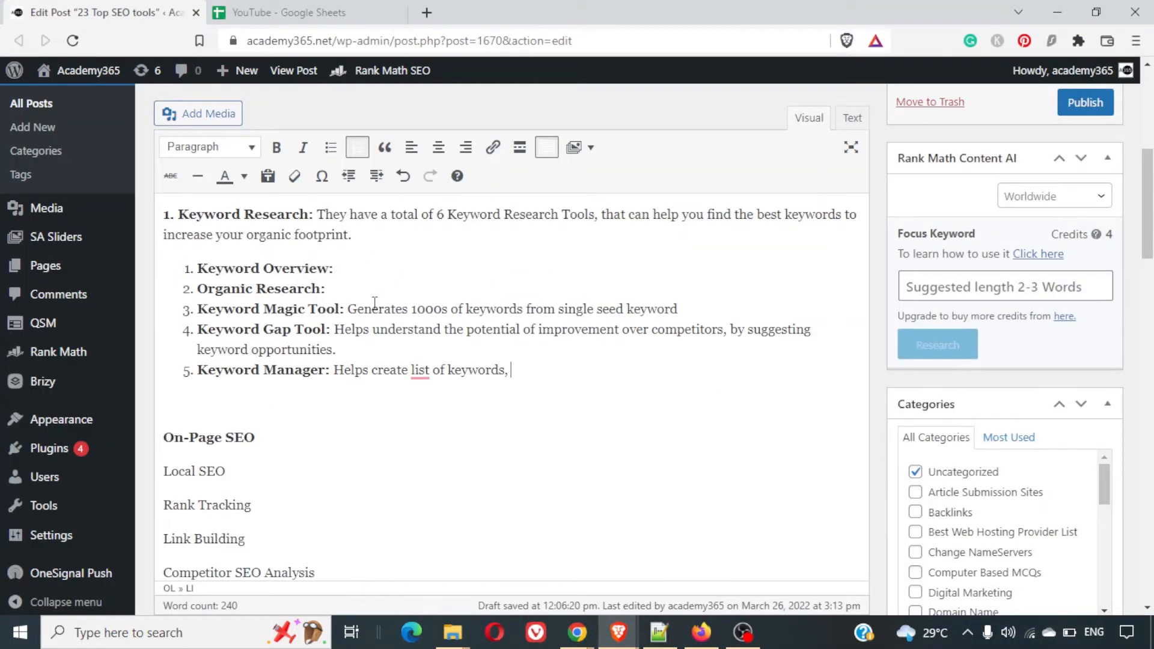
pyautogui.hotkey('ctrl', 'Left')
pyautogui.hotkey('ctrl', 'Left')
pyautogui.hotkey('ctrl', 'Left')
pyautogui.hotkey('ctrl', 'Left')
pyautogui.hotkey('ctrl', 'Left')
pyautogui.hotkey('ctrl', 'Left')
pyautogui.hotkey('ctrl', 'Right')
pyautogui.hotkey('ctrl', 'Right')
pyautogui.hotkey('ctrl', 'Right')
pyautogui.write('a')
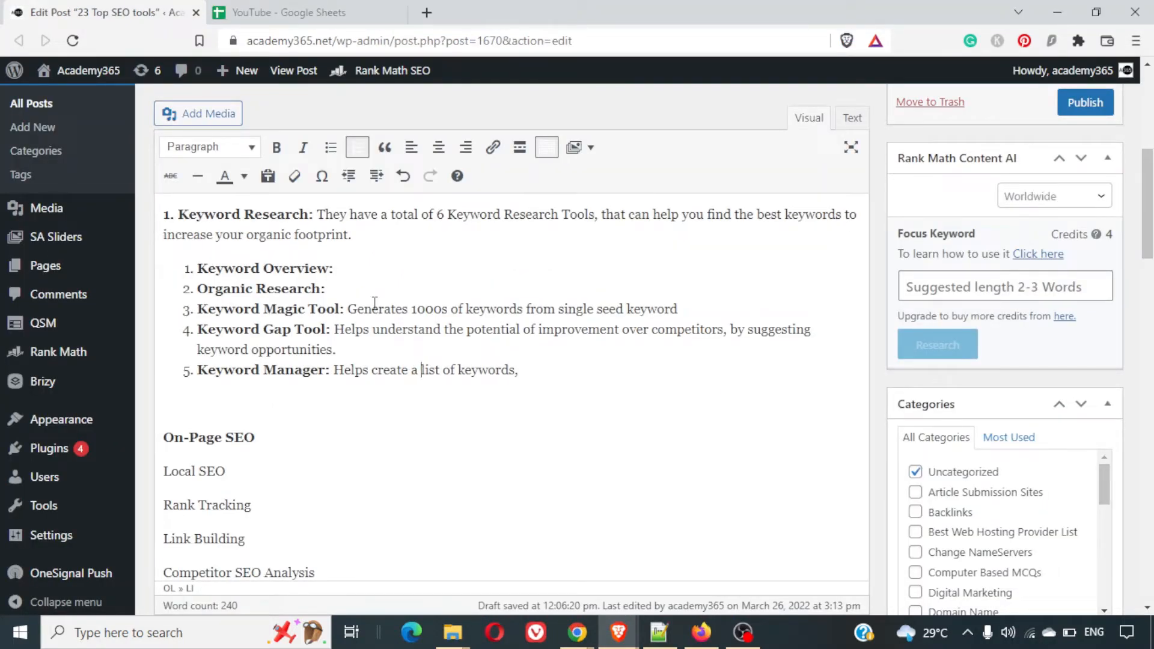
# Add "(1000 keywords)," after "list of keywords" in the Keyword Manager description.
pyautogui.press('Left')
pyautogui.press('Left')
pyautogui.write('()')
pyautogui.write('1000 keuwor')
pyautogui.press('BackSpace')
pyautogui.press('BackSpace')
pyautogui.press('BackSpace')
pyautogui.press('BackSpace')
pyautogui.write('ywords), ')
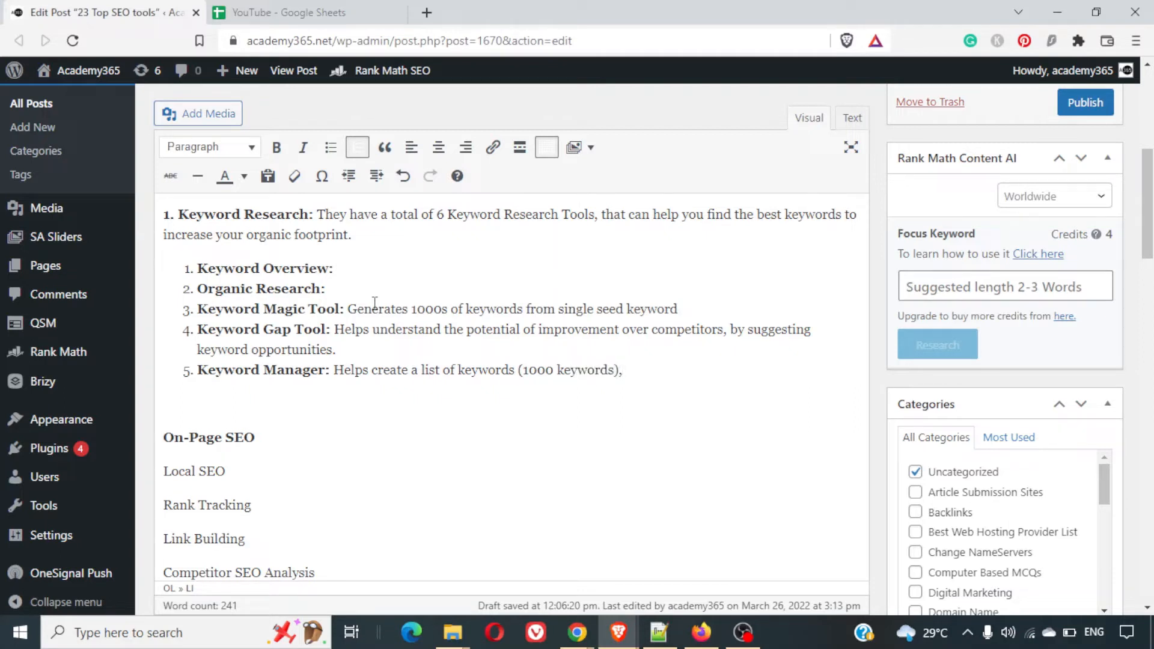
# Continue the Keyword Manager description with "that can be shared".
pyautogui.write('that b')
pyautogui.press('BackSpace')
pyautogui.press('BackSpace')
pyautogui.press('BackSpace')
pyautogui.press('BackSpace')
pyautogui.write('at can be shared ')
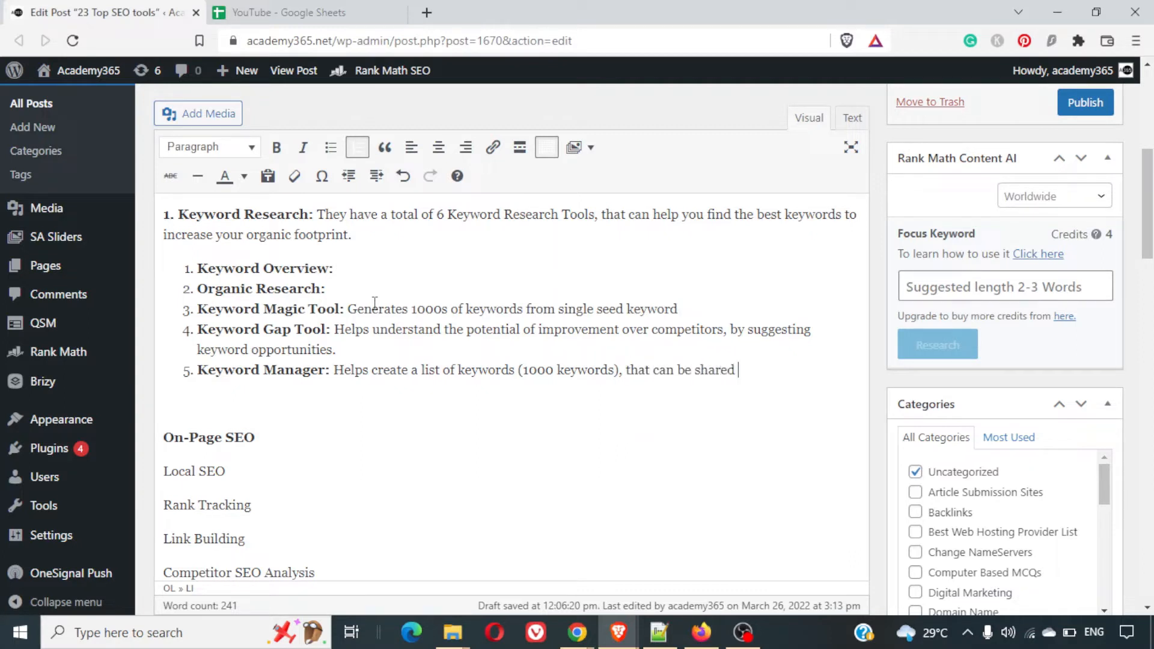
# Finish the Keyword Manager description with "with the team & the clients.".
pyautogui.write('with the team & teh cli')
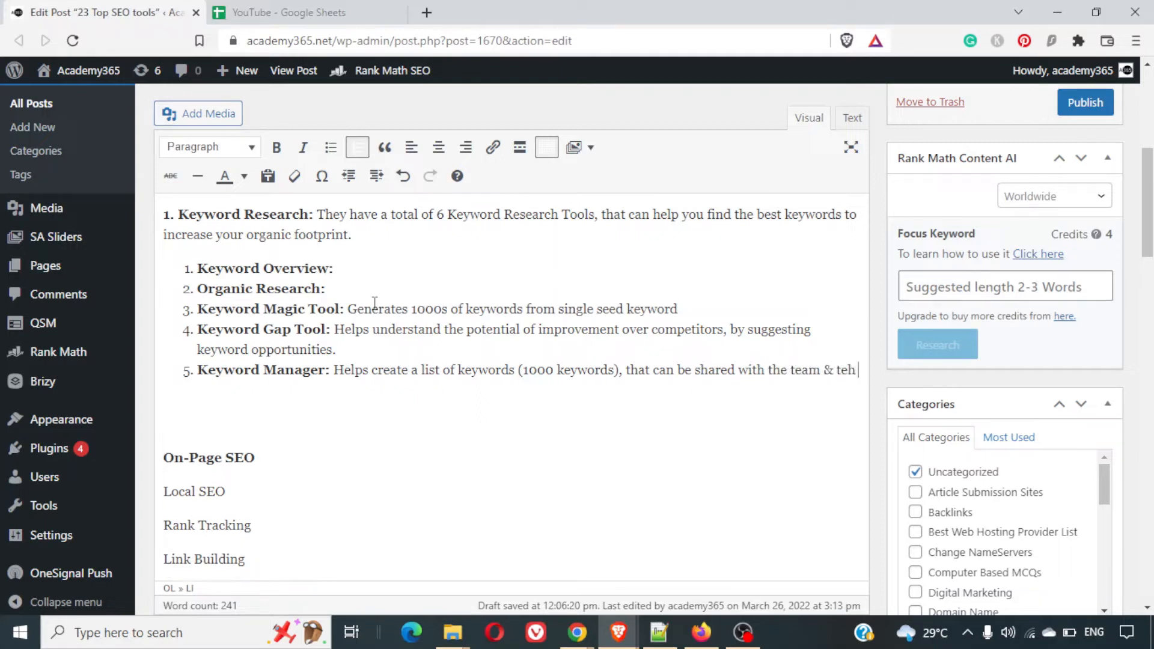
pyautogui.press('BackSpace')
pyautogui.press('BackSpace')
pyautogui.press('BackSpace')
pyautogui.press('BackSpace')
pyautogui.press('BackSpace')
pyautogui.press('BackSpace')
pyautogui.write('he clietn')
pyautogui.write('s')
pyautogui.press('BackSpace')
pyautogui.press('BackSpace')
pyautogui.press('BackSpace')
pyautogui.write('nts.')
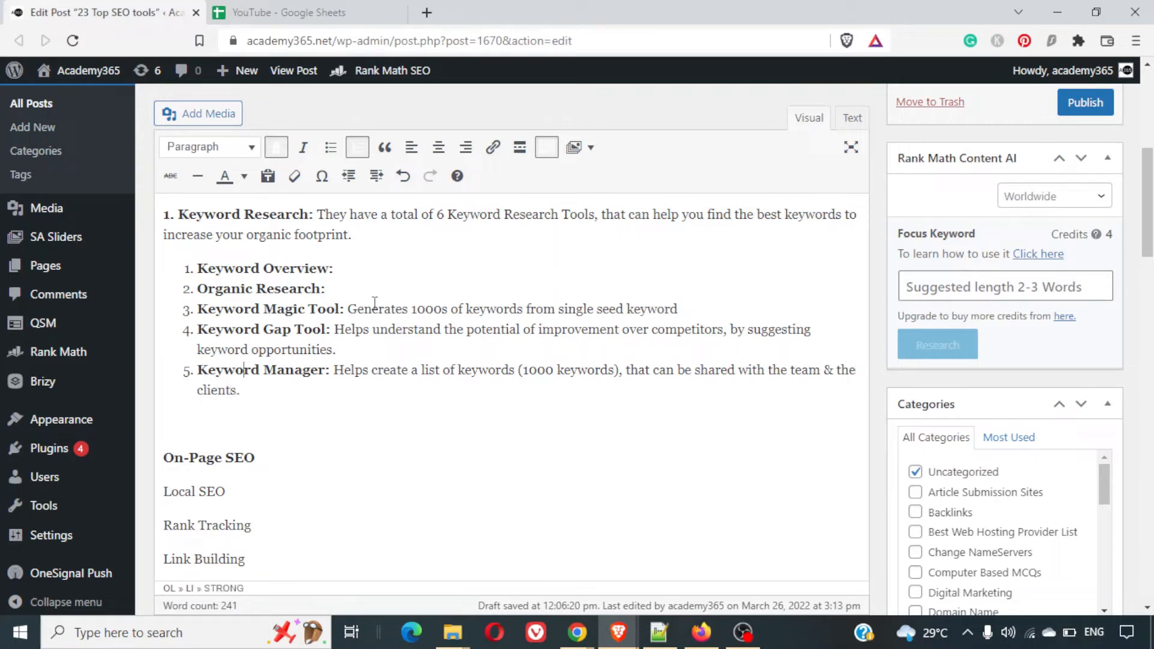
# Copy the "Organic Traffic Insights" heading from the Semrush page as plain text by passing it through a new tab's address field.
pyautogui.hotkey('alt', 'Tab')
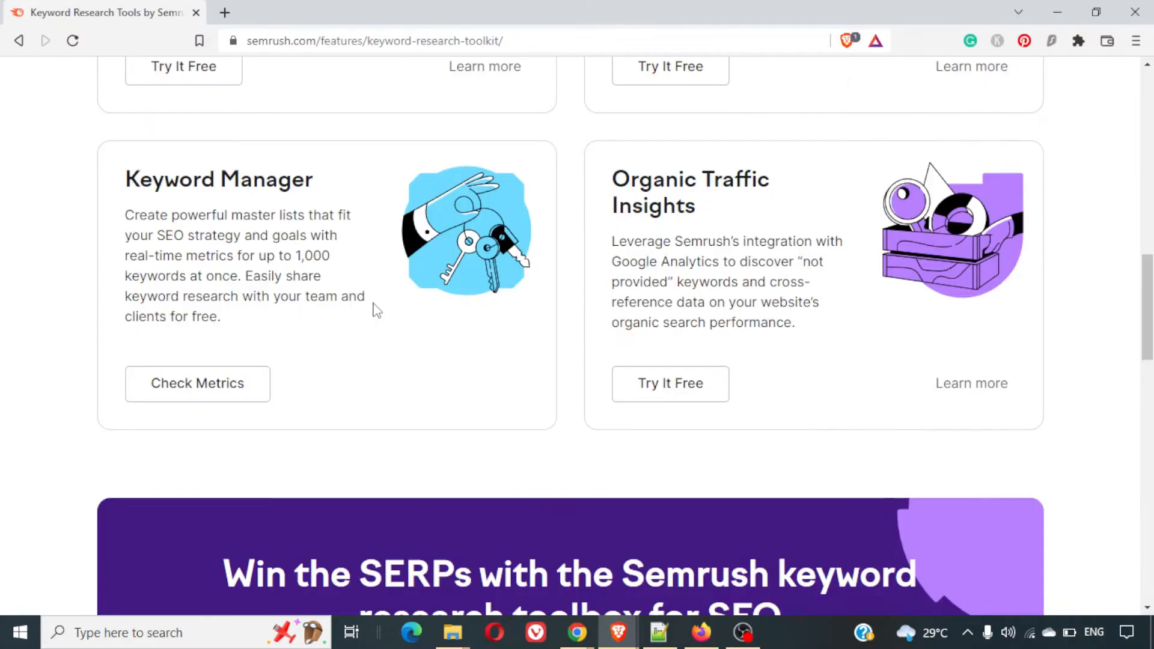
pyautogui.tripleClick(640, 218)
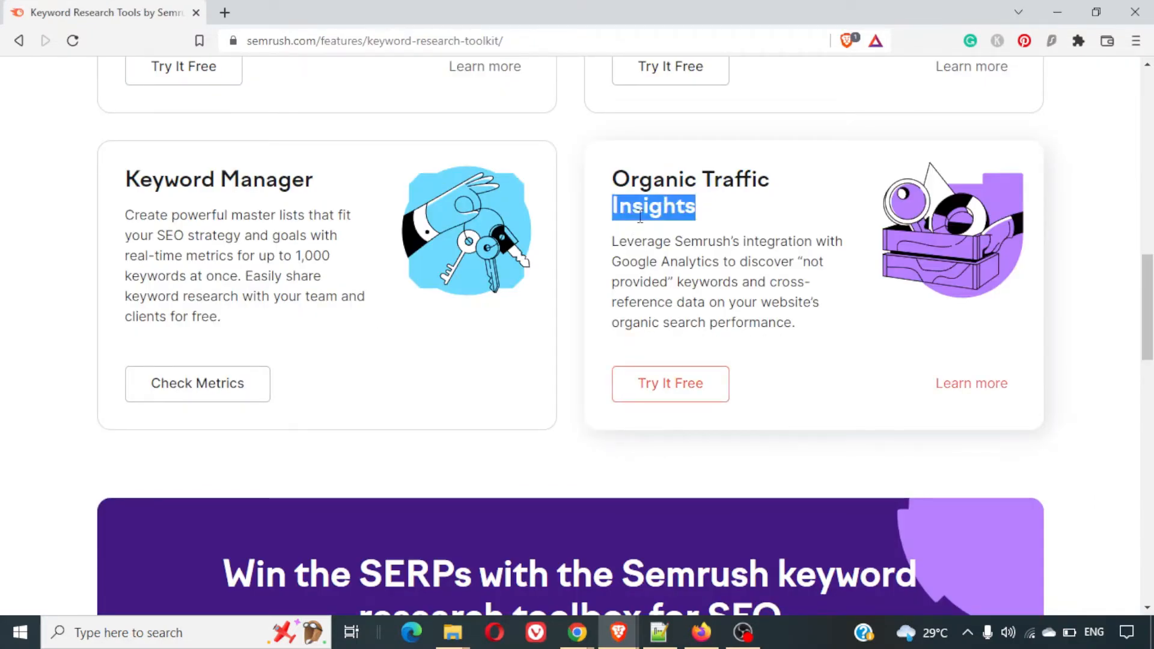
pyautogui.rightClick(664, 218)
pyautogui.click(674, 229)
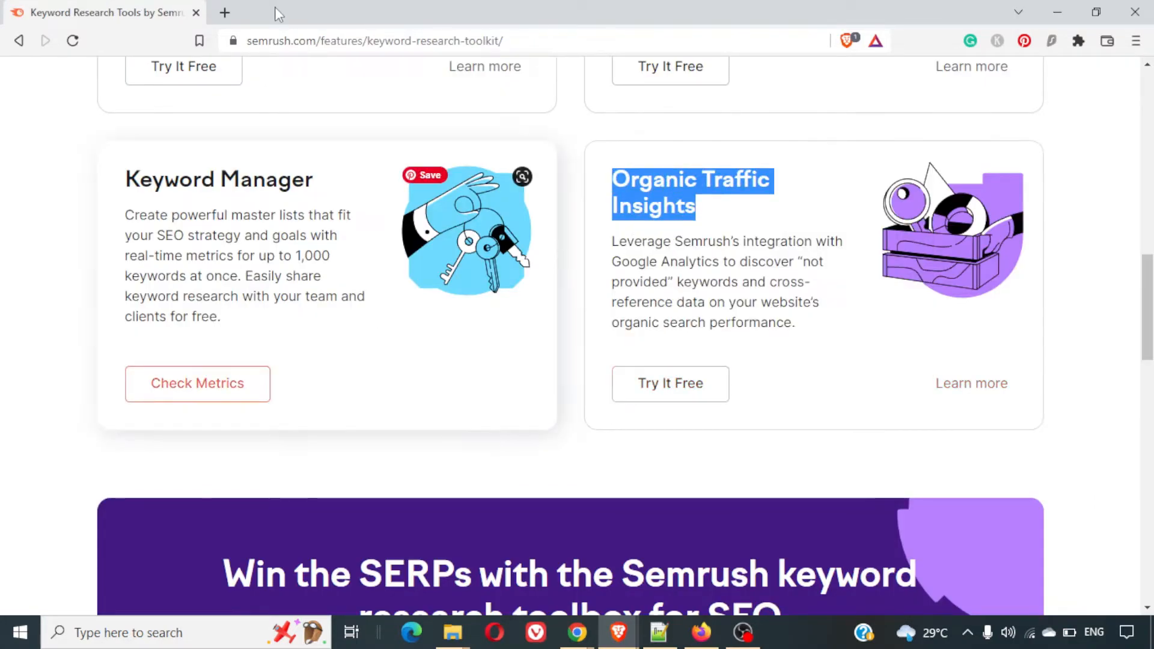
pyautogui.click(227, 13)
pyautogui.hotkey('ctrl', 'v')
pyautogui.hotkey('ctrl', 'a')
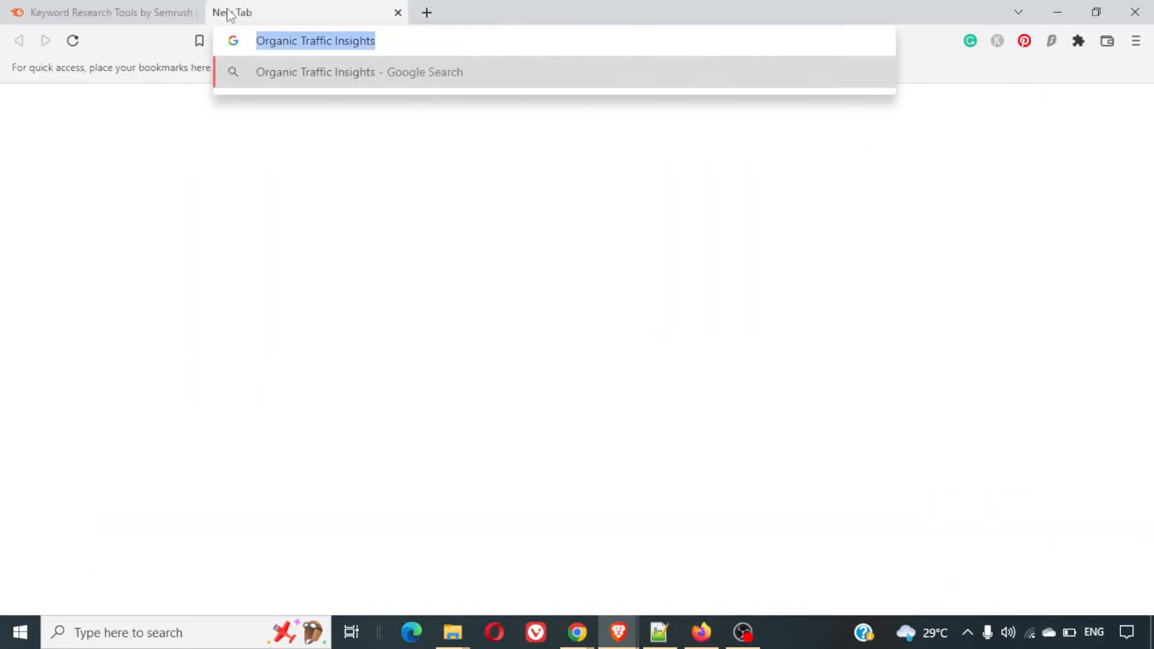
pyautogui.press('BackSpace')
pyautogui.hotkey('ctrl', 'Tab')
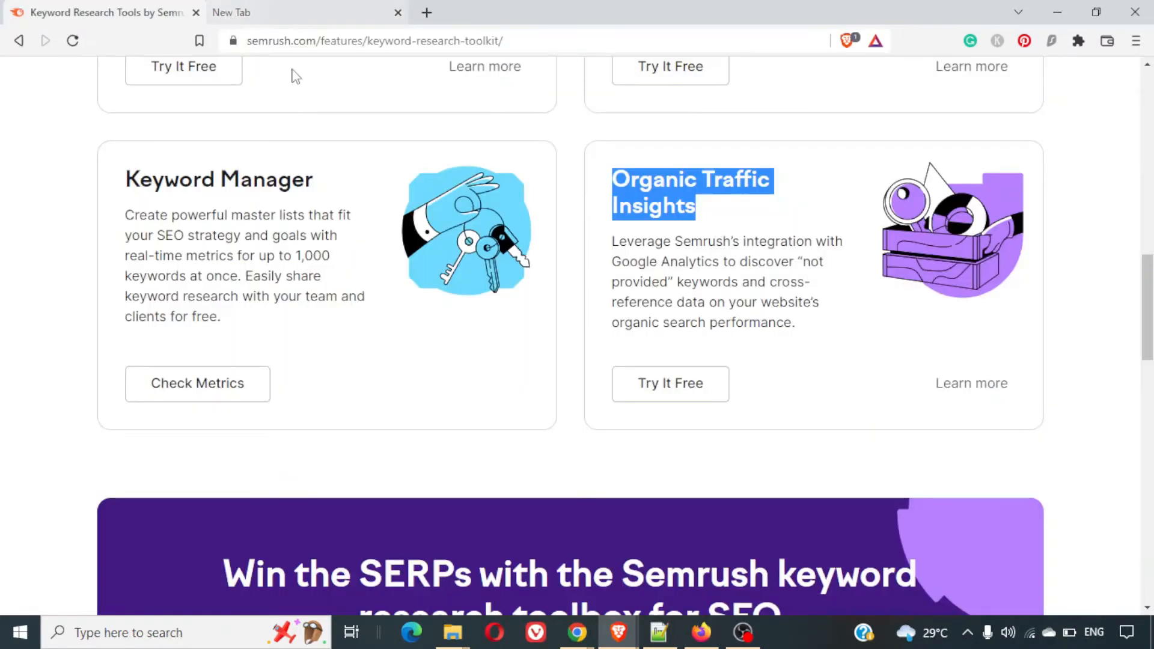
# Read Semrush's Organic Traffic Insights description and add "Organic Traffic Insights:" in bold as the sixth list item.
pyautogui.click(739, 281)
pyautogui.tripleClick(739, 281)
pyautogui.click(764, 279)
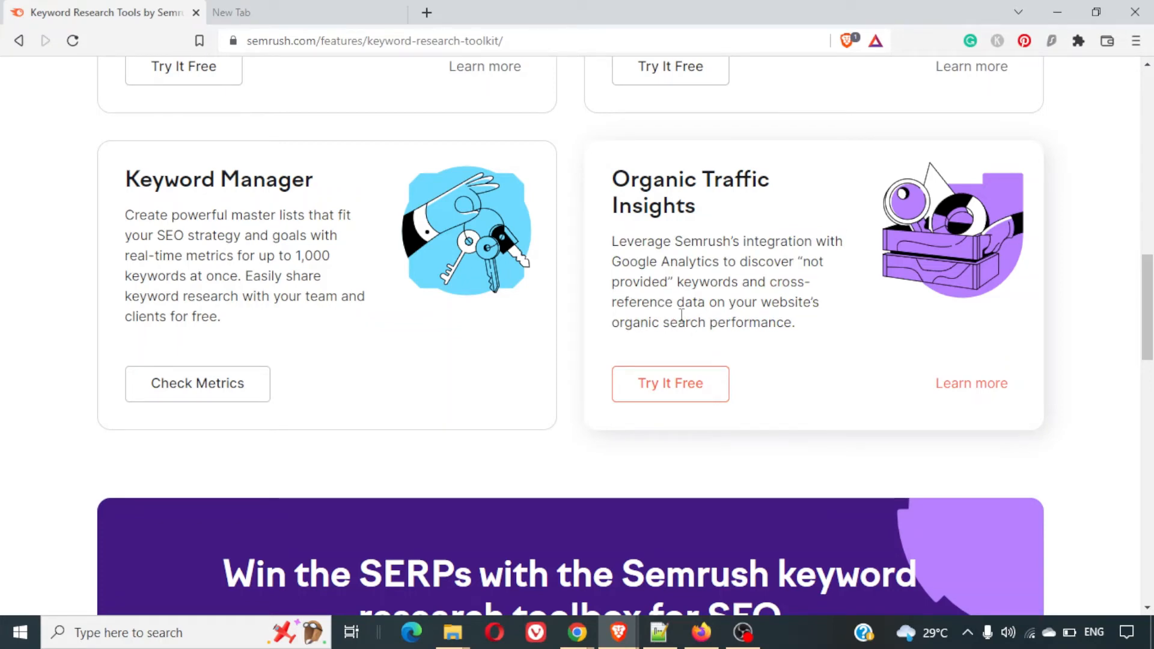
pyautogui.hotkey('alt', 'Tab')
pyautogui.press('Return')
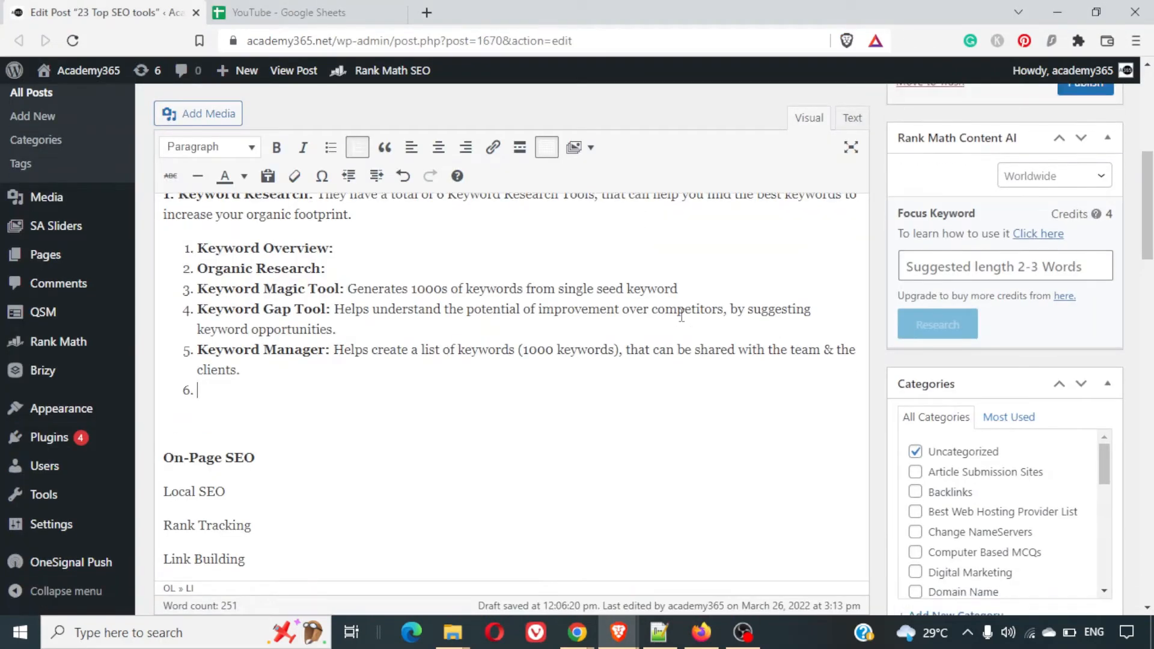
pyautogui.hotkey('ctrl', 'v')
pyautogui.hotkey('shift', 'Home')
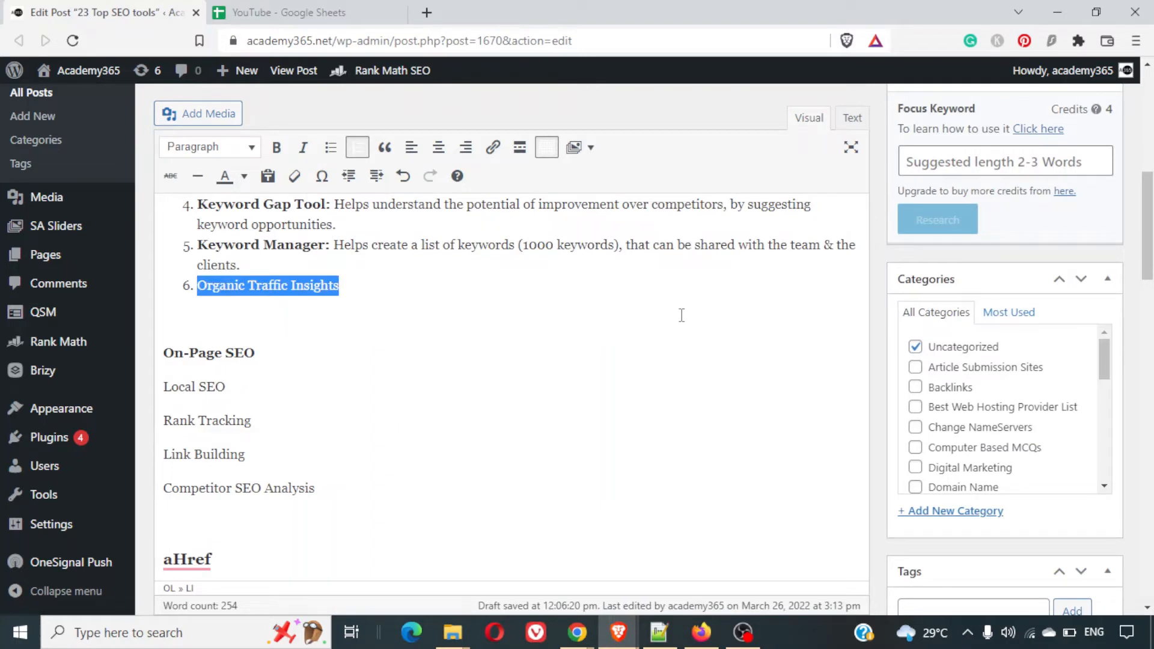
pyautogui.hotkey('ctrl', 'b')
pyautogui.press('End')
pyautogui.write(': ')
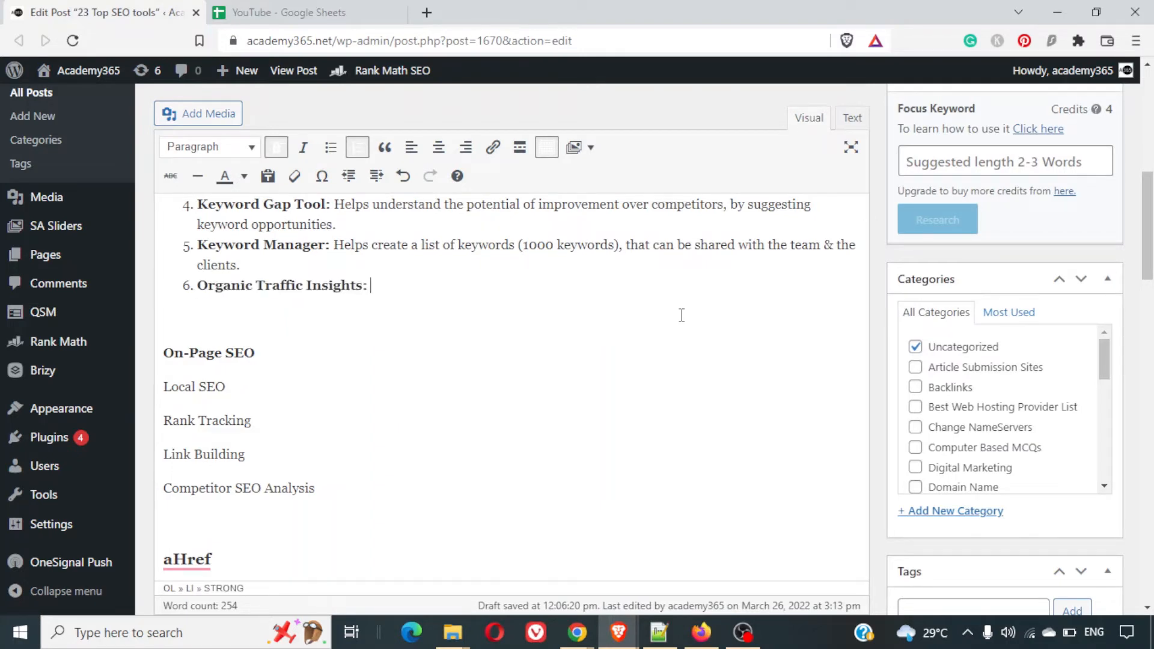
# Begin the Organic Traffic Insights description with "Get the list of".
pyautogui.write('Get teh li')
pyautogui.press('BackSpace')
pyautogui.press('BackSpace')
pyautogui.press('BackSpace')
pyautogui.press('BackSpace')
pyautogui.press('BackSpace')
pyautogui.write('he list of to')
pyautogui.press('BackSpace')
pyautogui.press('BackSpace')
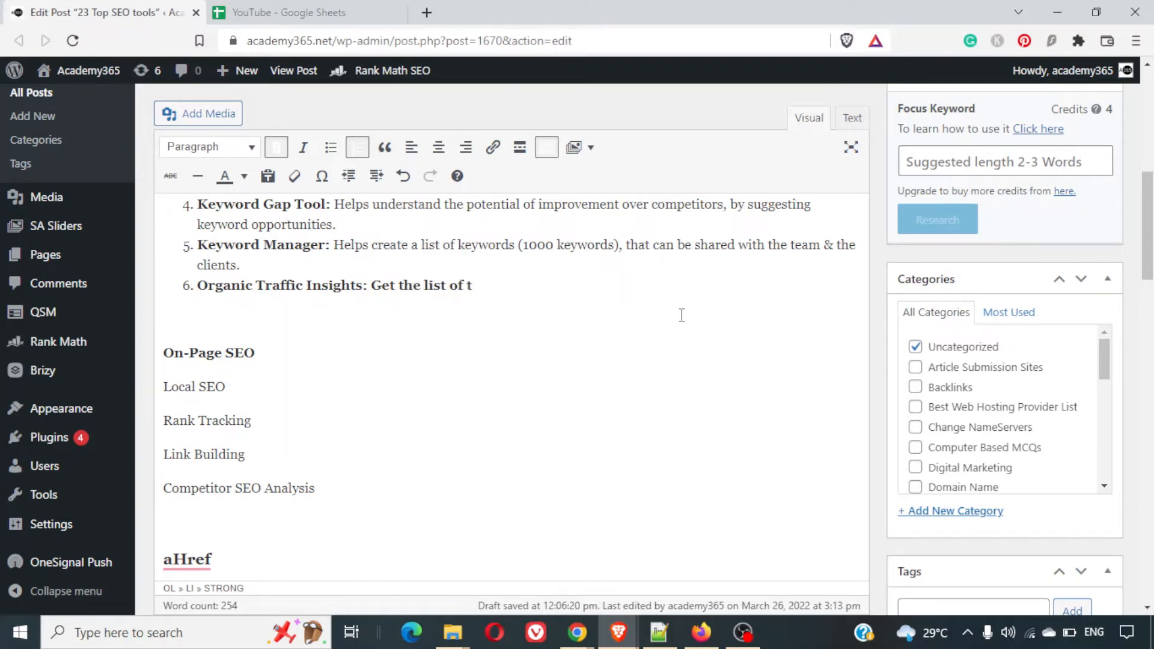
# Complete the Organic Traffic Insights description with "keywords from which you are getting the traffic.".
pyautogui.write('keywords from whi')
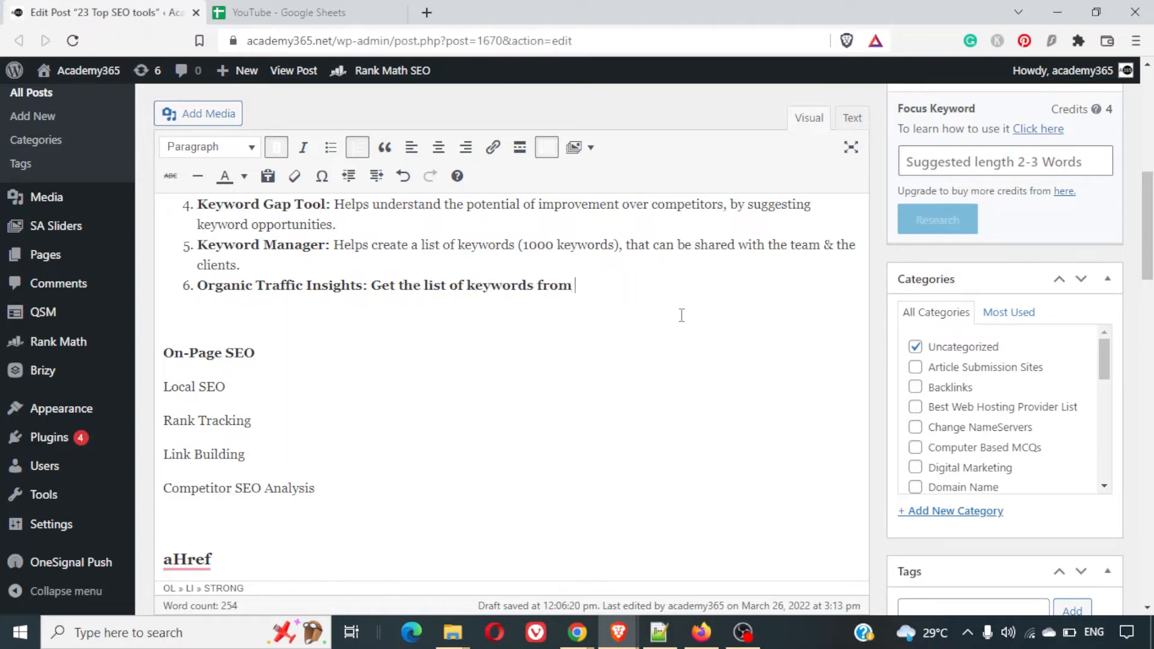
pyautogui.press('BackSpace')
pyautogui.press('BackSpace')
pyautogui.write('hich you are getting the tracck.')
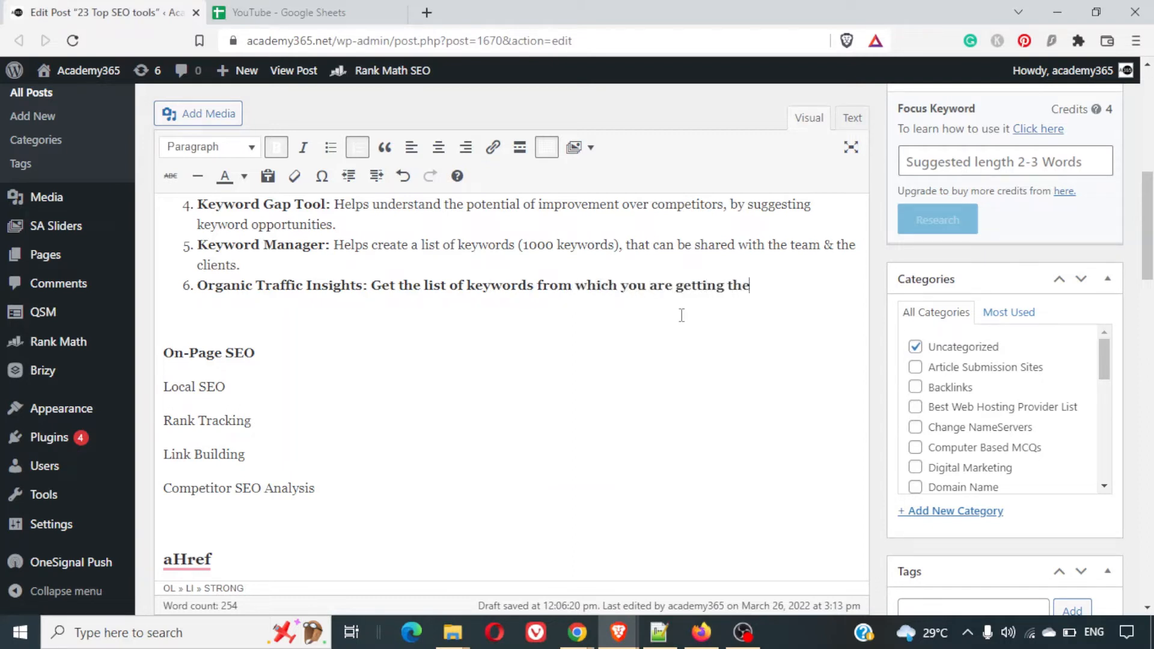
pyautogui.press('BackSpace')
pyautogui.press('BackSpace')
pyautogui.press('BackSpace')
pyautogui.press('BackSpace')
pyautogui.write('ffic.')
# Remove the bold formatting from the Organic Traffic Insights description, keeping only the item's title bold.
pyautogui.hotkey('shift', 'Home')
pyautogui.hotkey('ctrl', 'shift', 'Right')
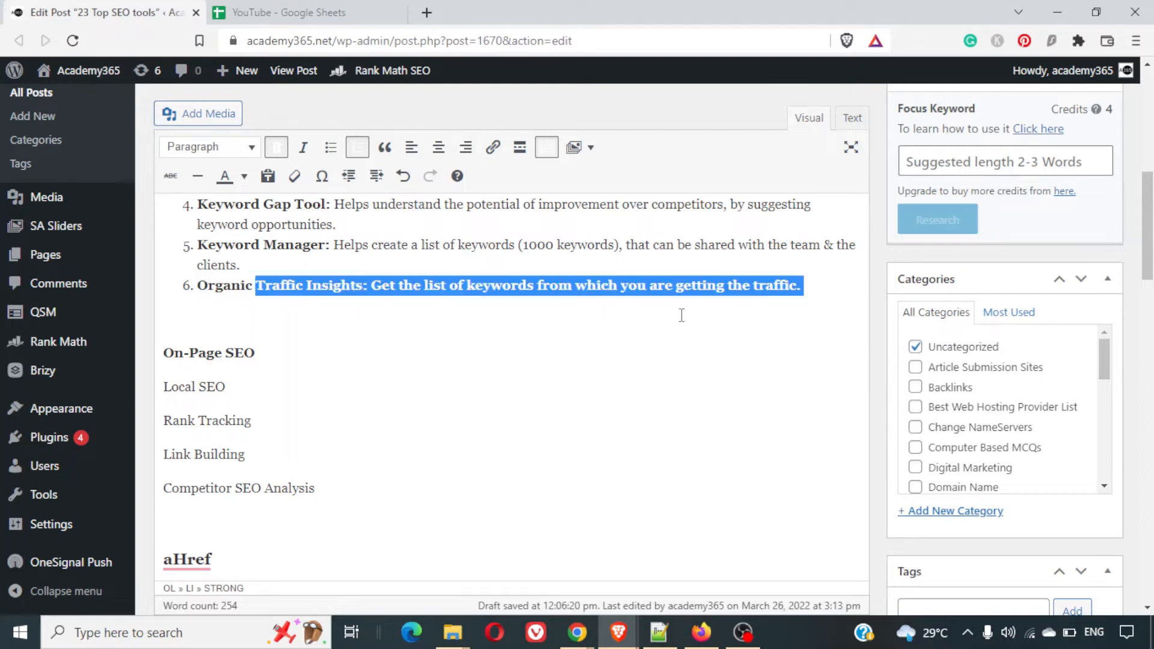
pyautogui.hotkey('ctrl', 'shift', 'Right')
pyautogui.hotkey('ctrl', 'shift', 'Right')
pyautogui.hotkey('shift', 'Left')
pyautogui.hotkey('shift', 'Right')
pyautogui.hotkey('ctrl', 'b')
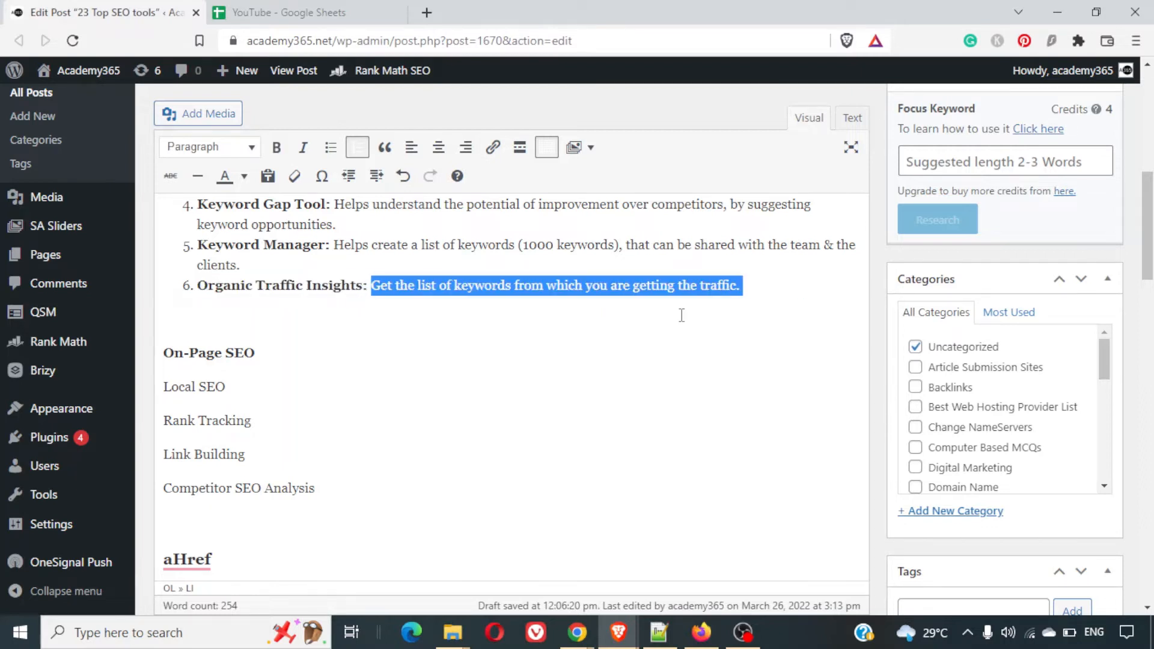
pyautogui.press('End')
# Return to the empty Keyword Overview list item and read Semrush's description of that tool.
pyautogui.press('Up')
pyautogui.press('Up')
pyautogui.press('Up')
pyautogui.press('Up')
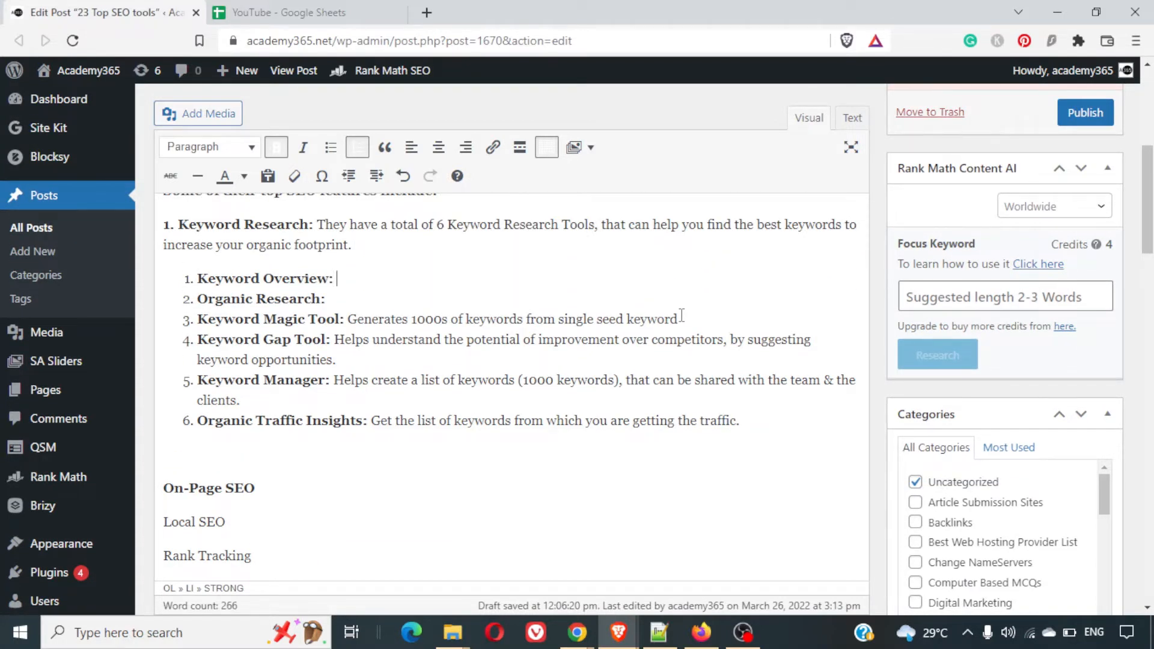
pyautogui.hotkey('alt', 'Tab')
pyautogui.scroll(15, 681, 316)
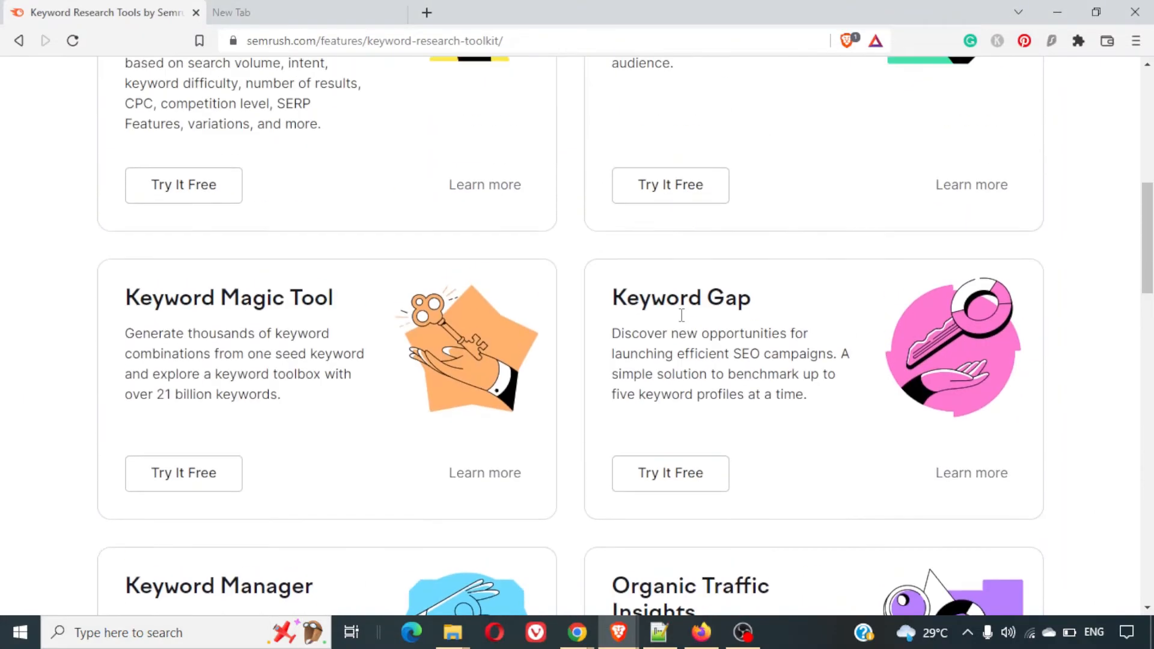
pyautogui.scroll(-7, 678, 317)
pyautogui.scroll(1, 668, 318)
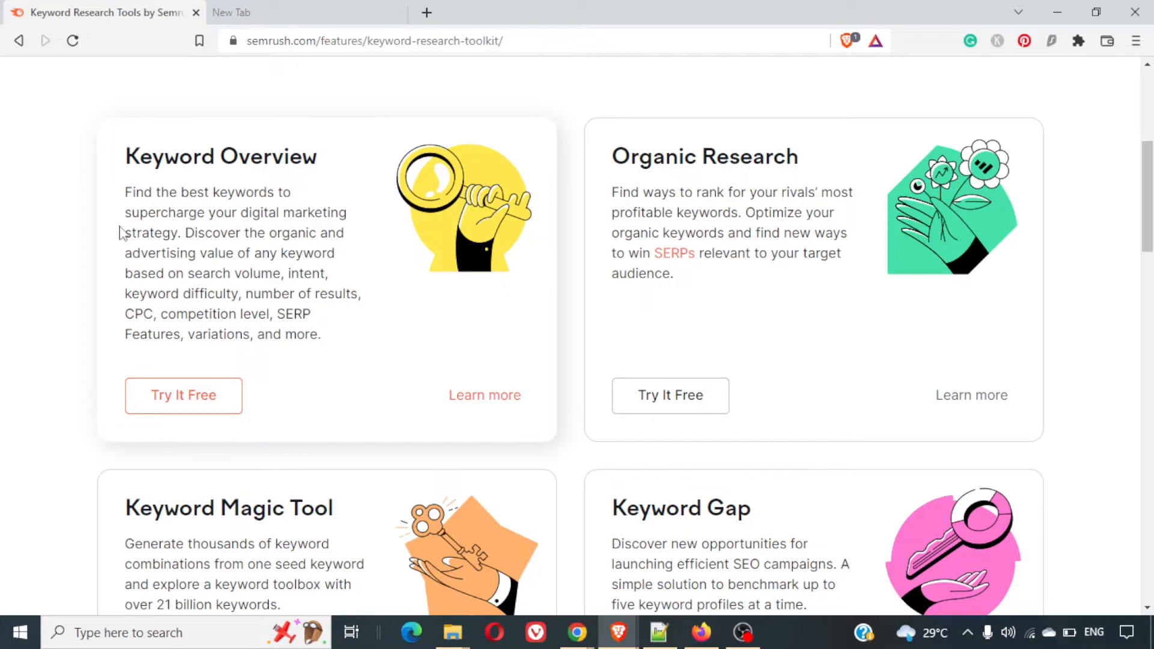
pyautogui.hotkey('alt', 'Tab')
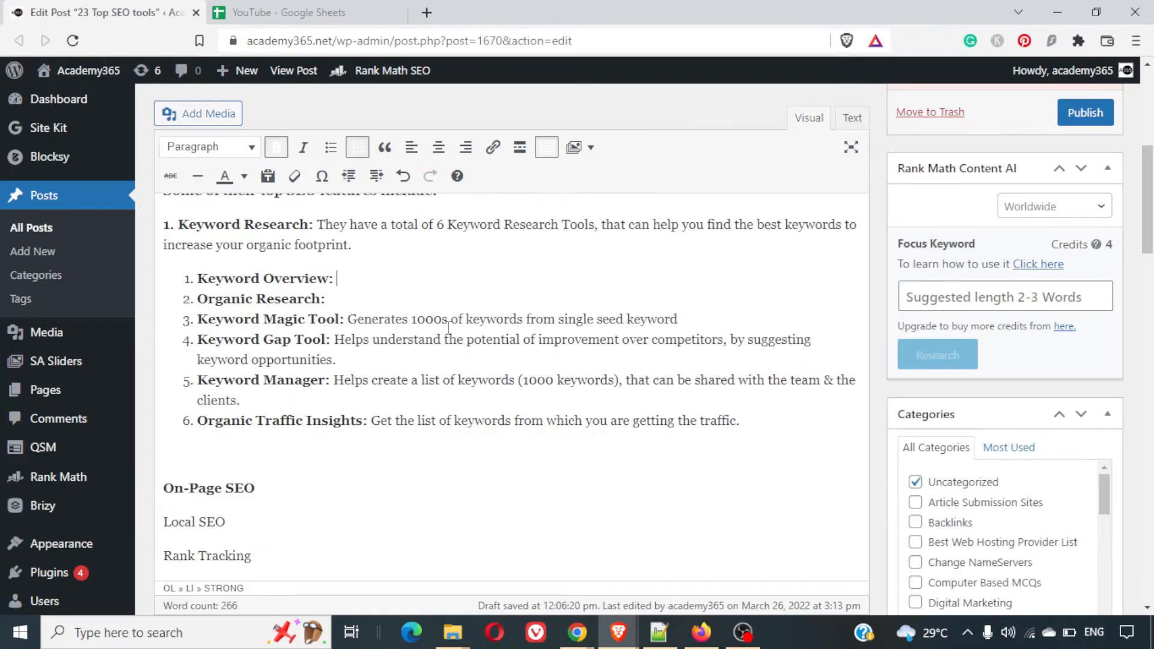
# Describe the Keyword Overview item as "Helps find the best keywords for your SEO strategy".
pyautogui.write('Jey')
pyautogui.press('BackSpace')
pyautogui.press('BackSpace')
pyautogui.press('BackSpace')
pyautogui.write('h')
pyautogui.press('BackSpace')
pyautogui.write('Helps find the ')
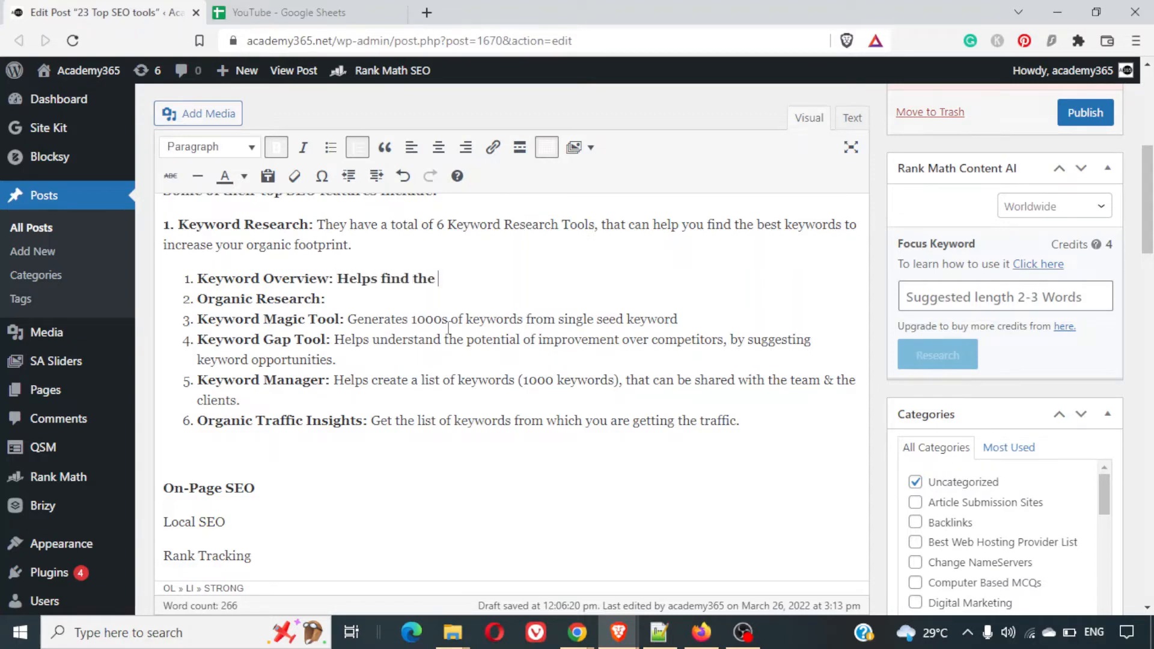
pyautogui.write('best keywords for your s')
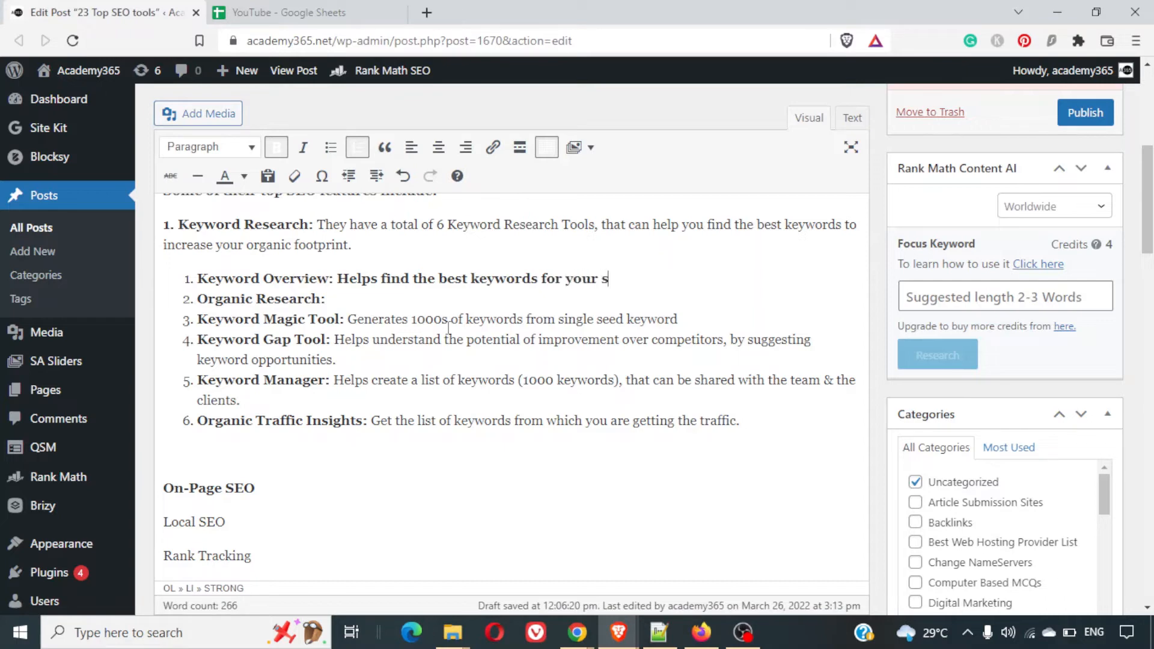
pyautogui.press('BackSpace')
pyautogui.write('SEO strategy')
# Remove the bold formatting from the Keyword Overview description, keeping only the item's title bold.
pyautogui.hotkey('shift', 'Home')
pyautogui.hotkey('ctrl', 'shift', 'Right')
pyautogui.hotkey('ctrl', 'shift', 'Right')
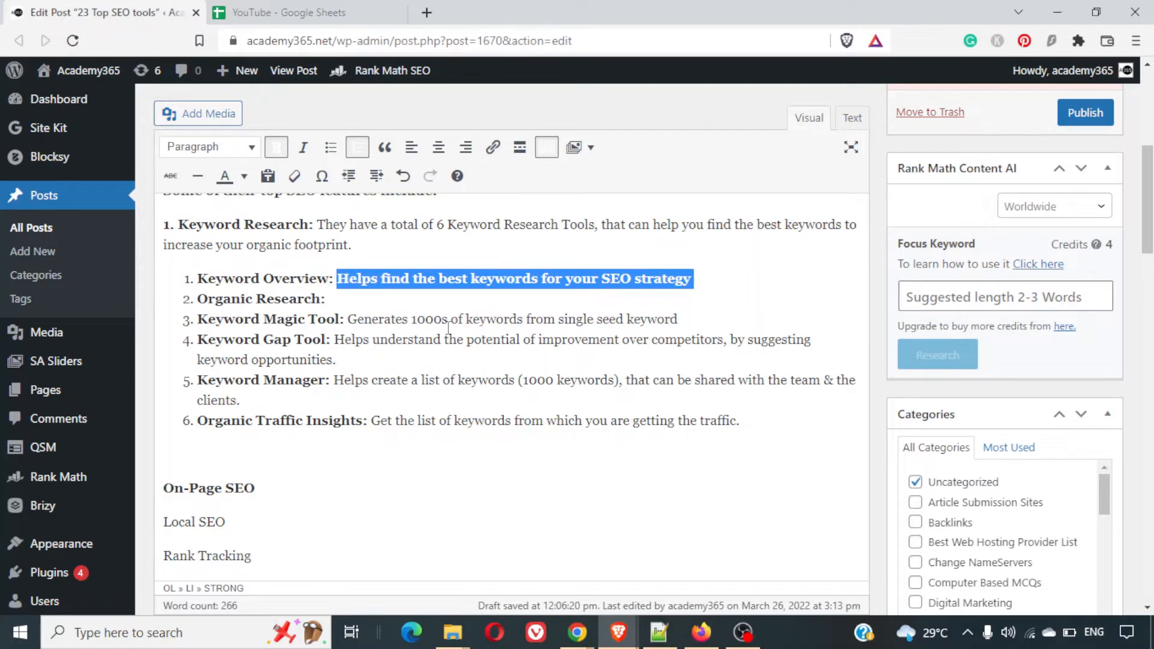
pyautogui.hotkey('ctrl', 'b')
# Begin the Organic Research description with "Get insights of", consulting Semrush's text about that tool.
pyautogui.press('Down')
pyautogui.hotkey('alt', 'Tab')
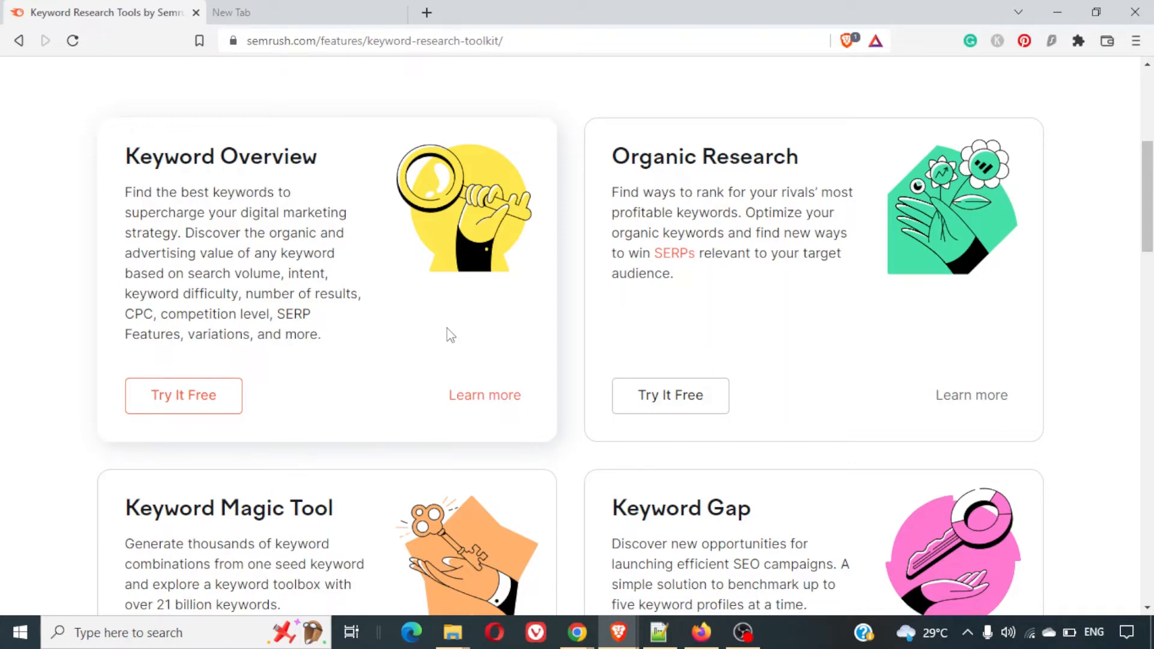
pyautogui.hotkey('alt', 'Tab')
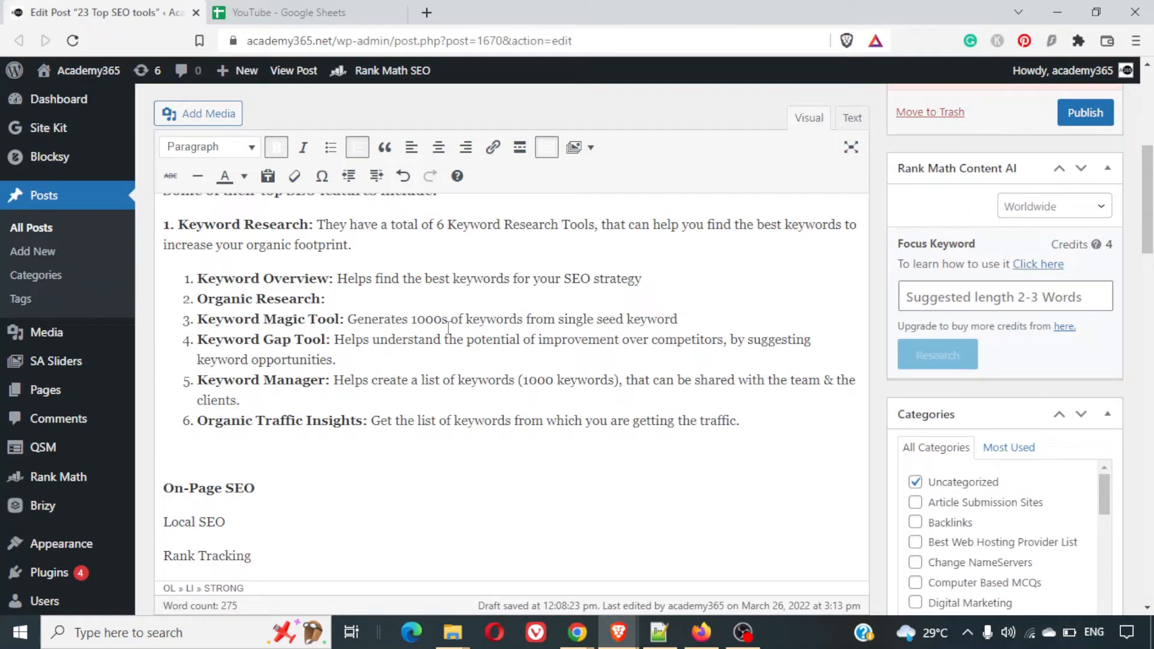
pyautogui.write('Get insights of')
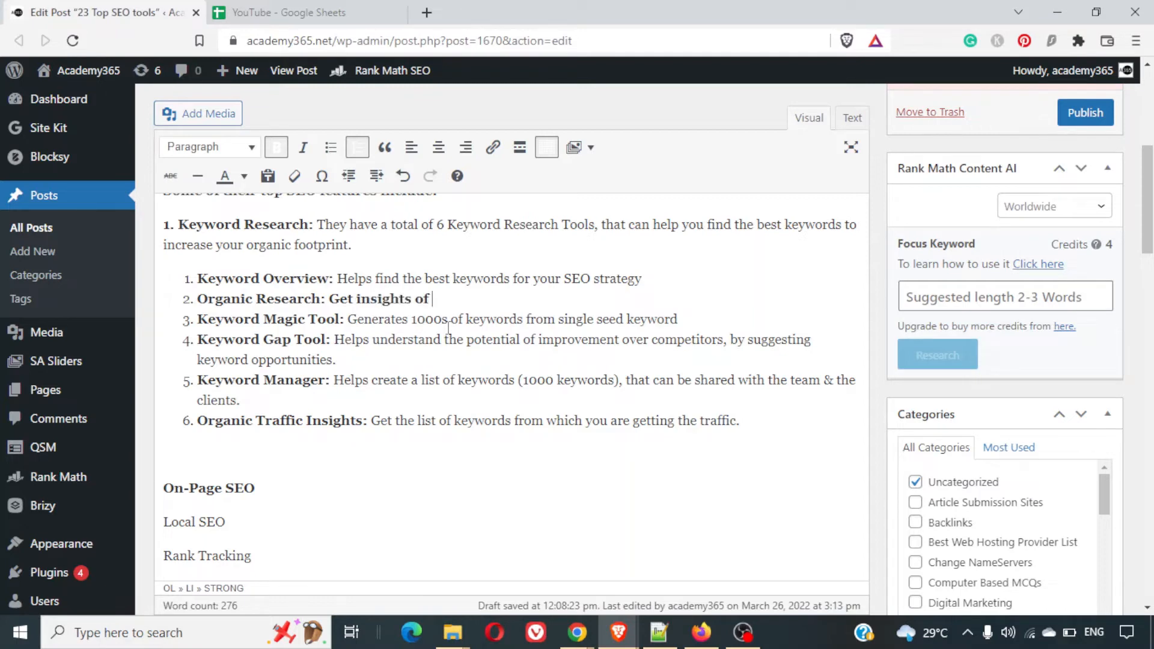
pyautogui.hotkey('alt', 'Tab')
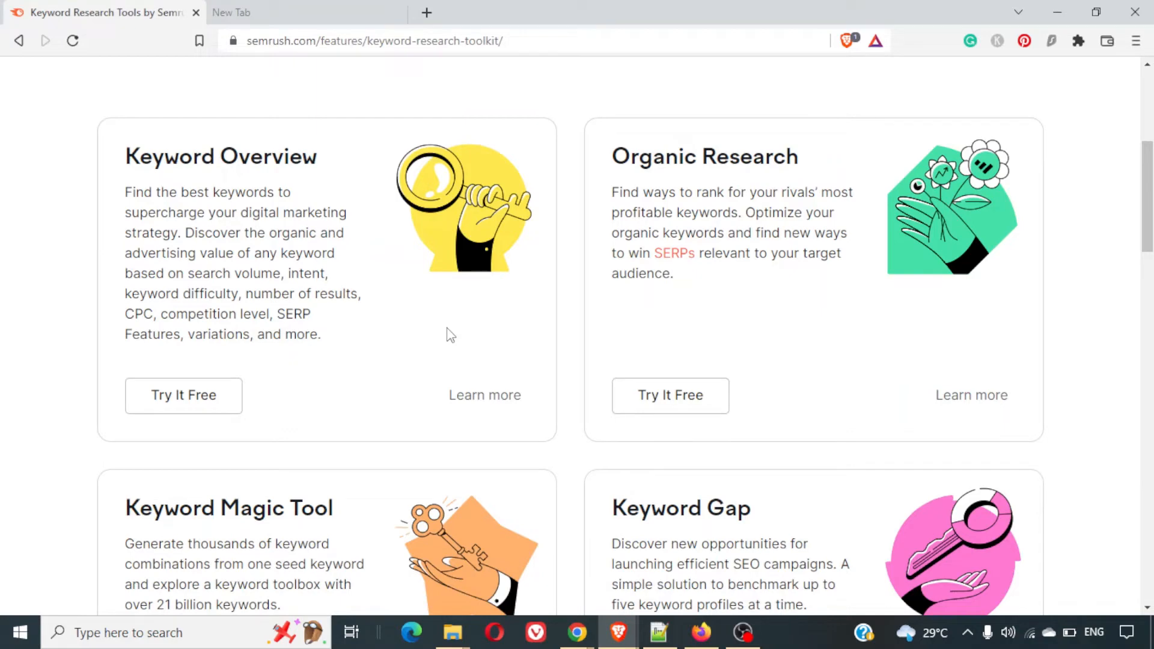
pyautogui.hotkey('alt', 'Tab')
# Complete the Organic Research description with "competitors' most profitable keywords.".
pyautogui.write('compe')
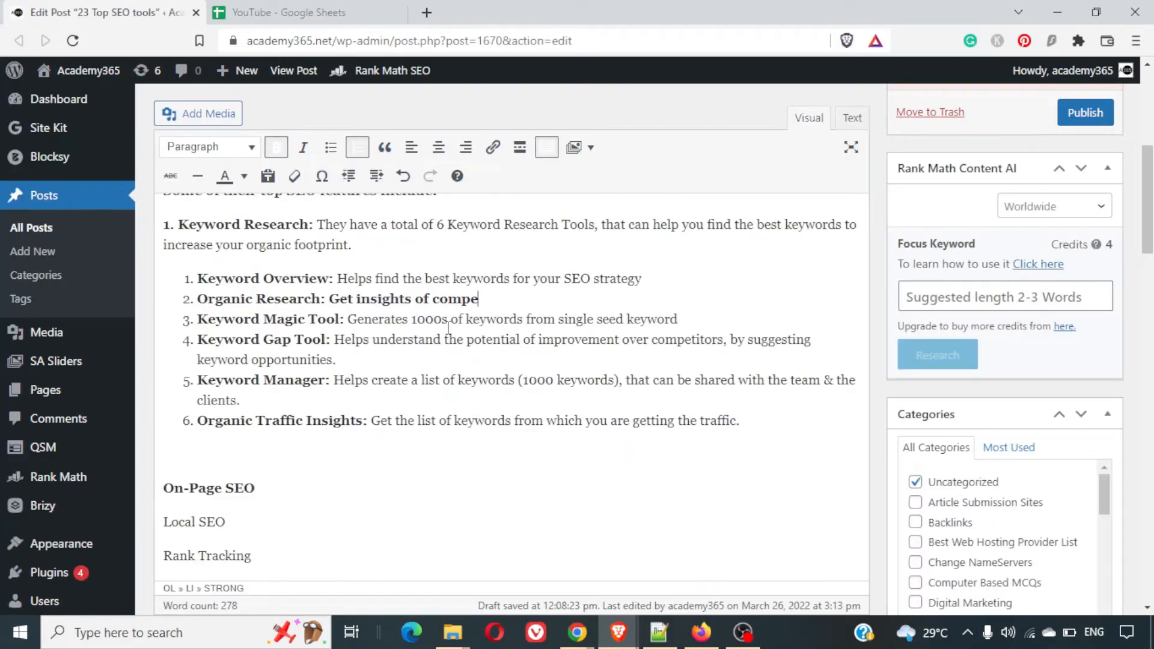
pyautogui.write("titors' most profi")
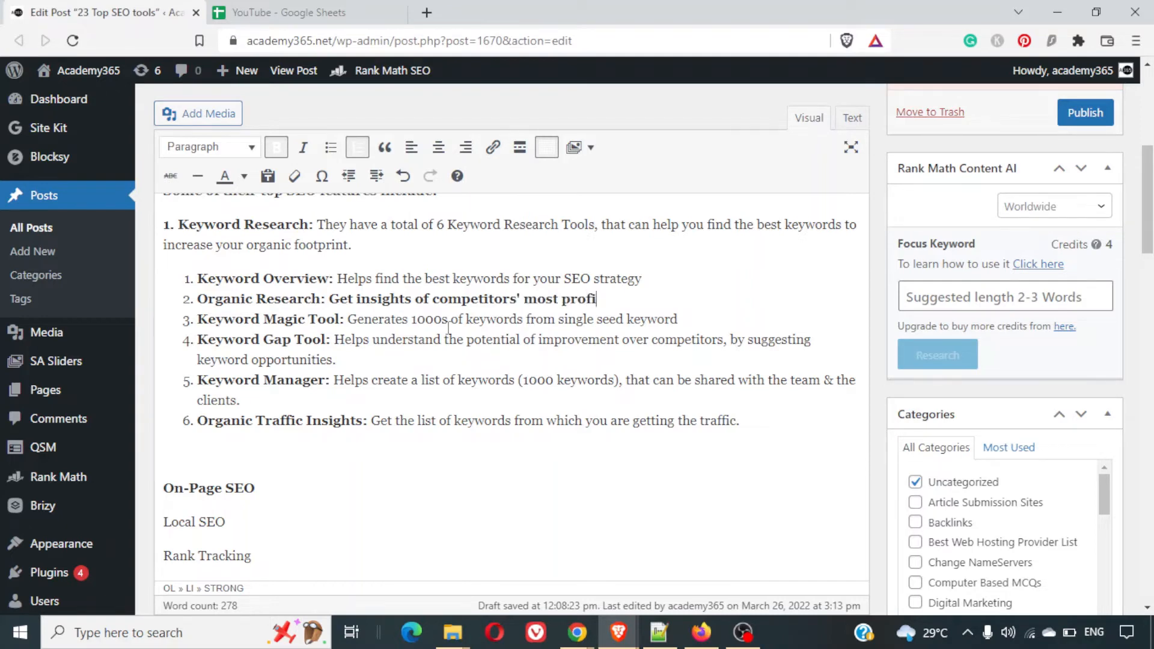
pyautogui.write('ltable')
pyautogui.press('BackSpace')
pyautogui.press('BackSpace')
pyautogui.press('BackSpace')
pyautogui.press('BackSpace')
pyautogui.press('BackSpace')
pyautogui.press('BackSpace')
pyautogui.write('tba')
pyautogui.press('BackSpace')
pyautogui.press('BackSpace')
pyautogui.write('able keywords.')
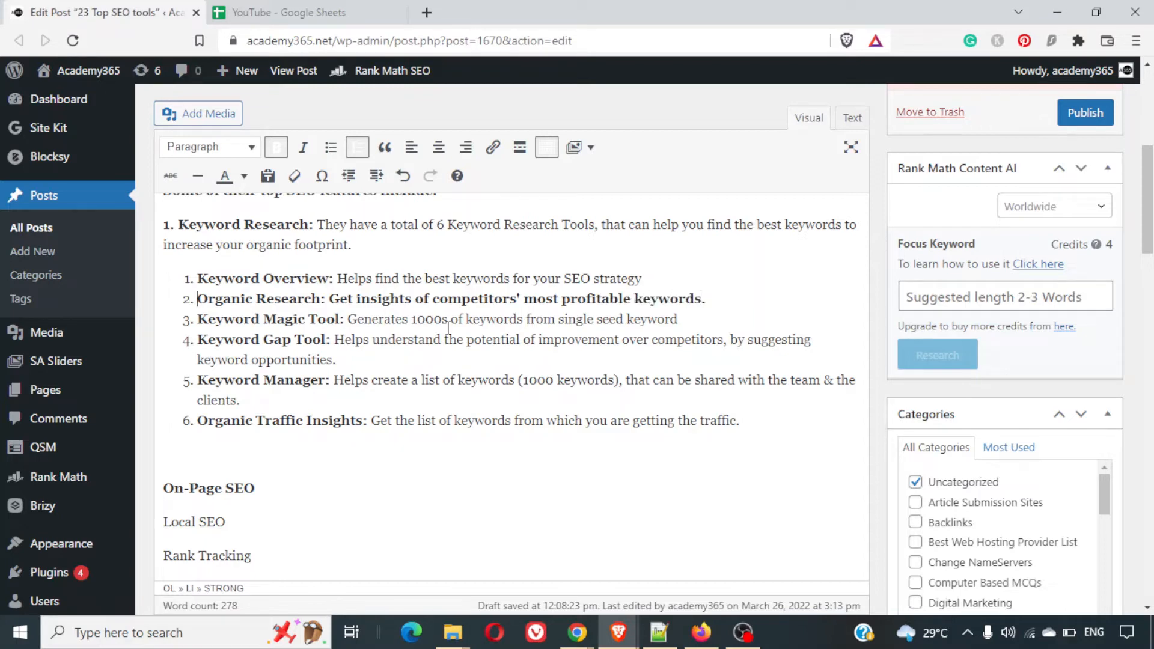
# Remove the bold formatting from the Organic Research description and correct "insights of" to "insights into".
pyautogui.press('Up')
pyautogui.press('Right')
pyautogui.hotkey('ctrl', 'Right')
pyautogui.hotkey('ctrl', 'Right')
pyautogui.hotkey('shift', 'End')
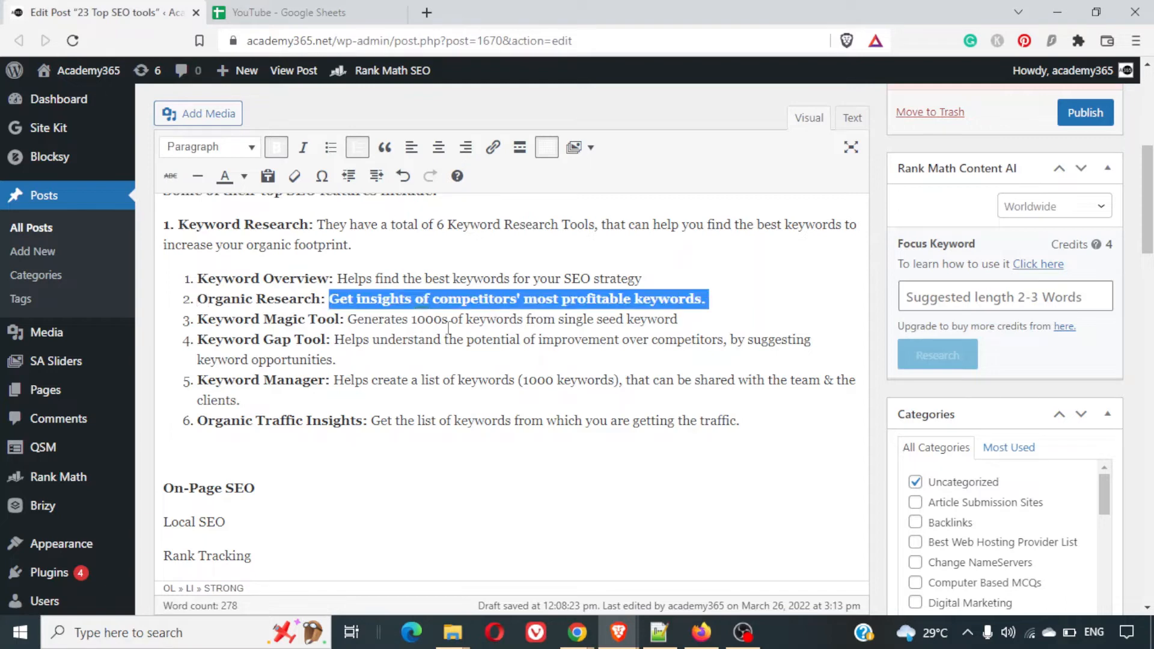
pyautogui.hotkey('ctrl', 'b')
pyautogui.press('Right')
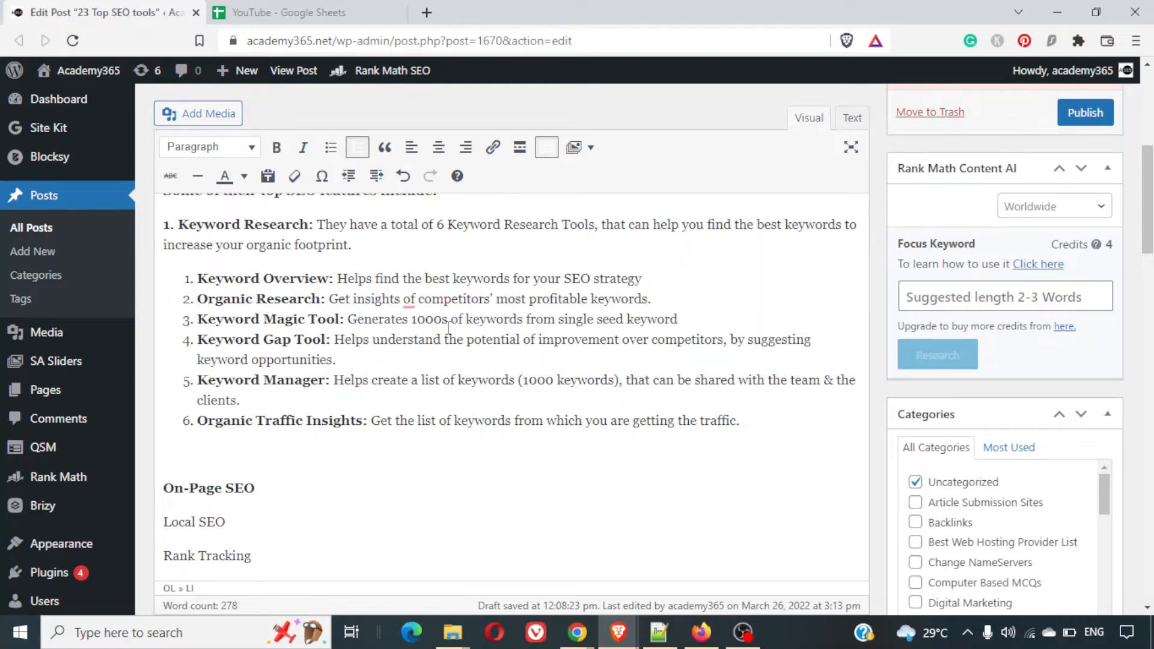
pyautogui.moveTo(409, 298)
pyautogui.click(429, 333)
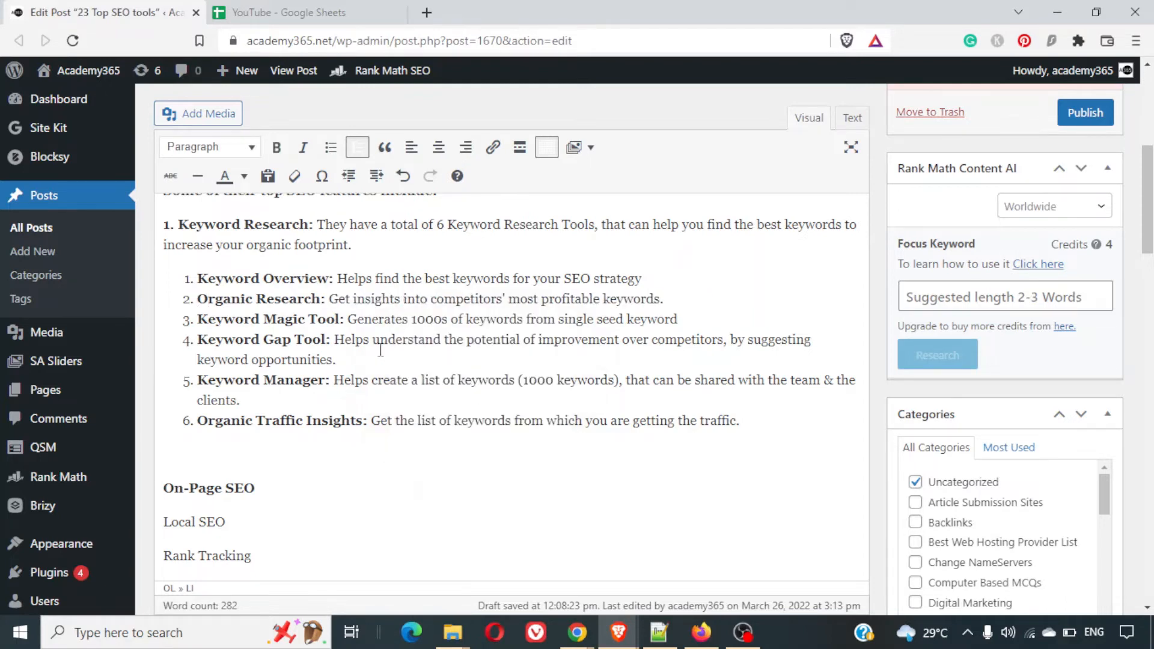
# Review the finished keyword research list and the remaining SEO tool headings throughout the post.
pyautogui.scroll(3, 380, 350)
pyautogui.scroll(2, 380, 350)
pyautogui.scroll(-6, 380, 350)
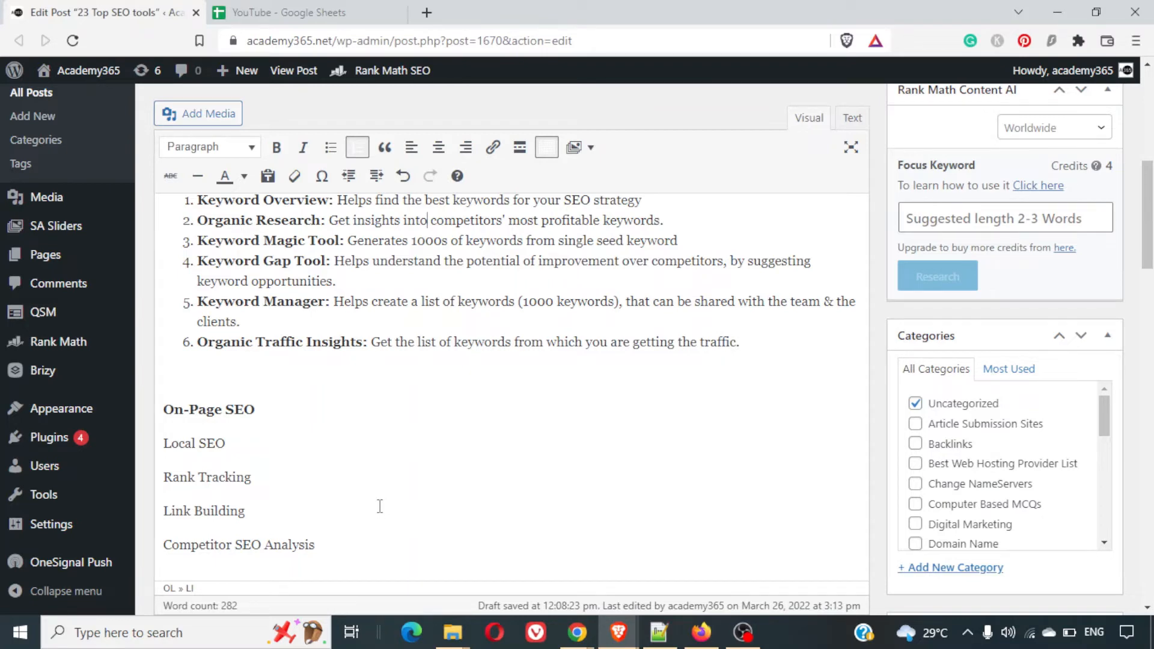
pyautogui.scroll(-6, 380, 507)
pyautogui.scroll(-3, 379, 506)
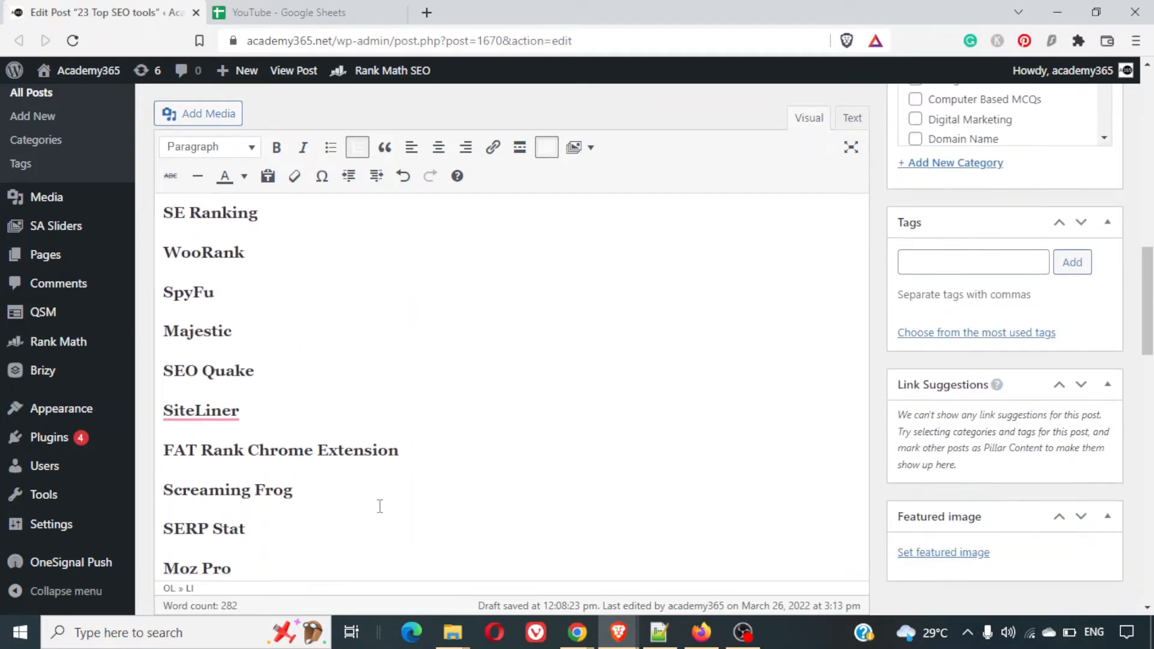
pyautogui.scroll(-1, 380, 506)
pyautogui.scroll(-3, 380, 506)
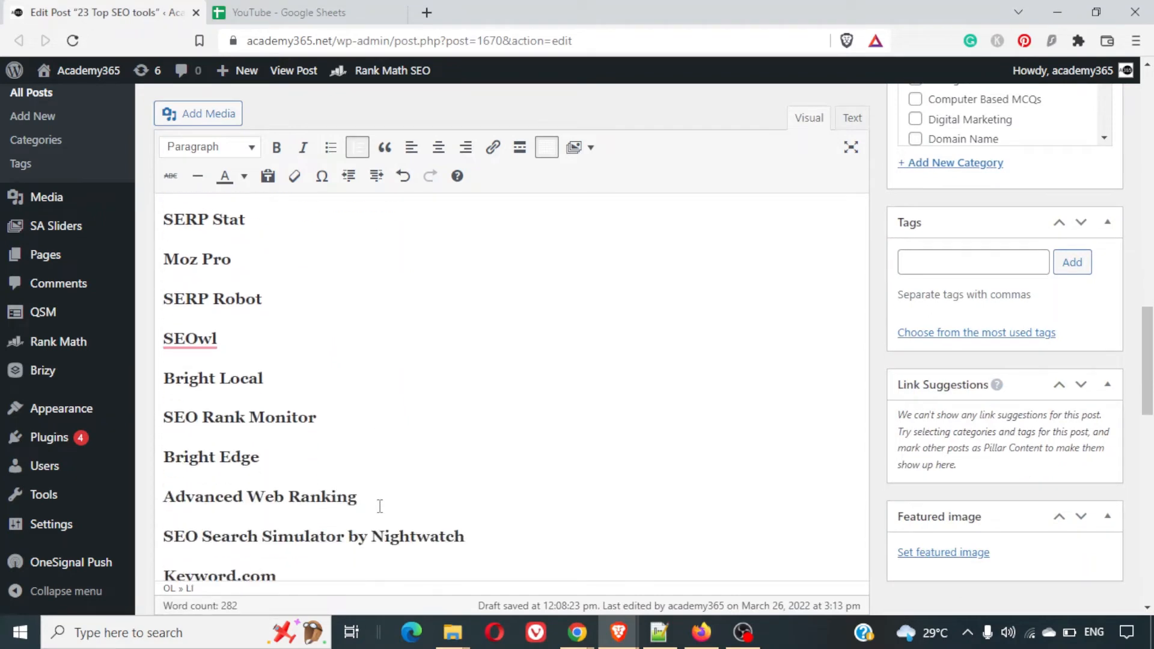
pyautogui.scroll(5, 380, 506)
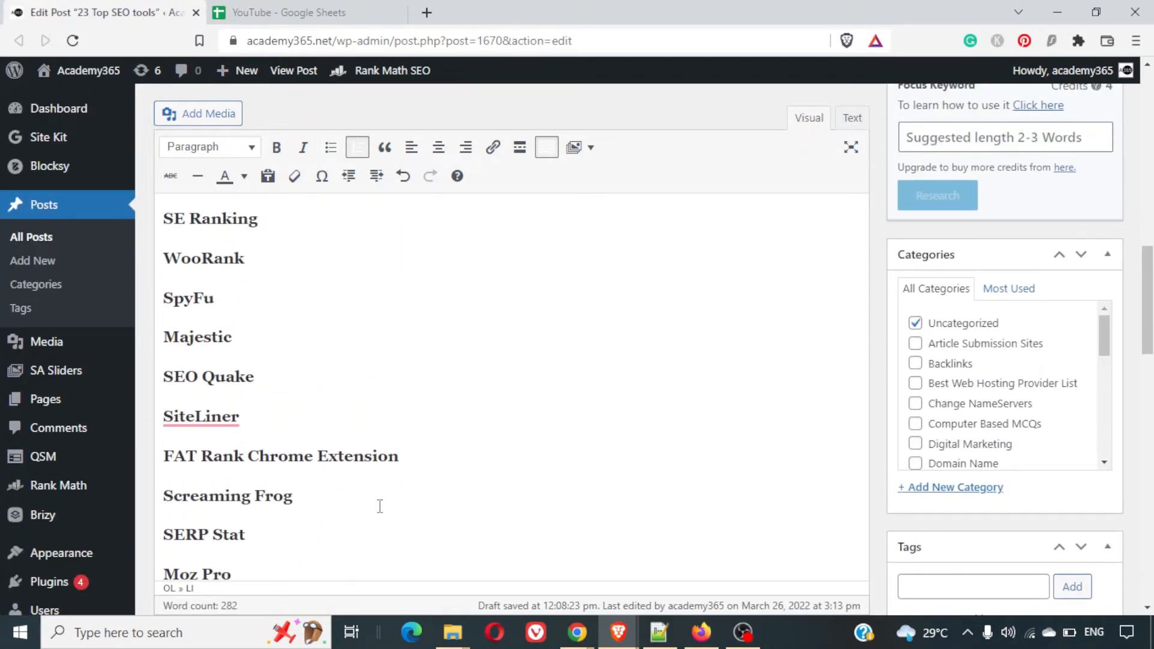
pyautogui.scroll(10, 380, 506)
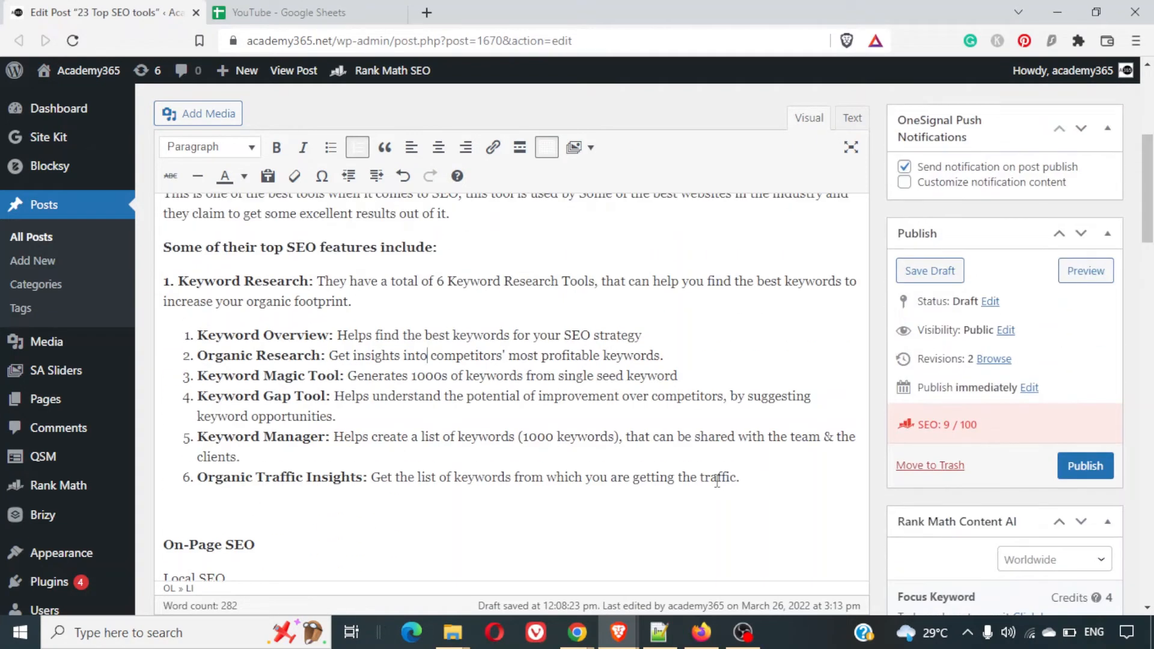
# Remove the empty paragraphs between the Organic Traffic Insights list item and the On-Page SEO heading.
pyautogui.press('Return')
pyautogui.press('Return')
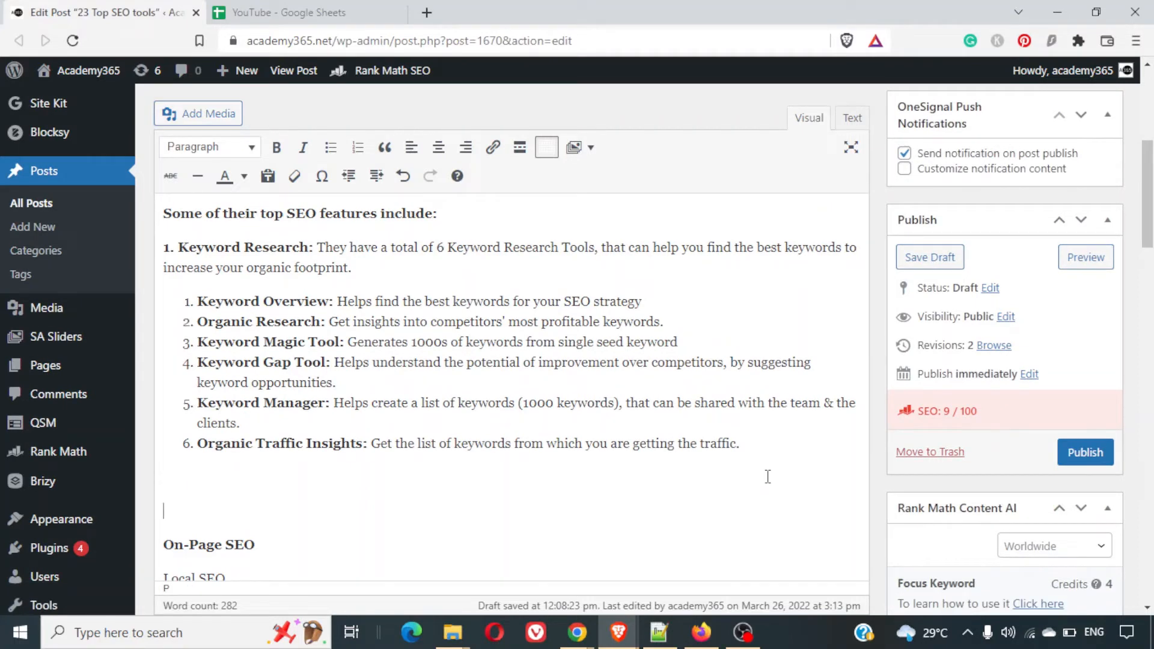
pyautogui.press('BackSpace')
pyautogui.press('BackSpace')
pyautogui.press('Down')
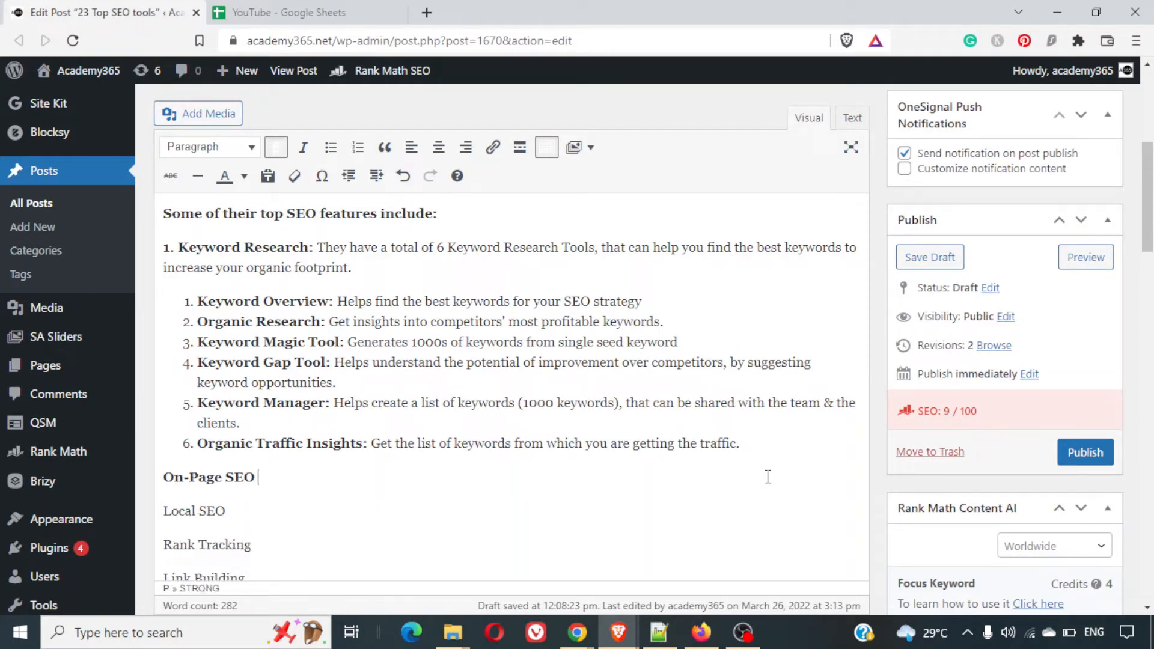
# Change the On-Page SEO heading to "2. On-Page SEO:".
pyautogui.press('Home')
pyautogui.write('2.')
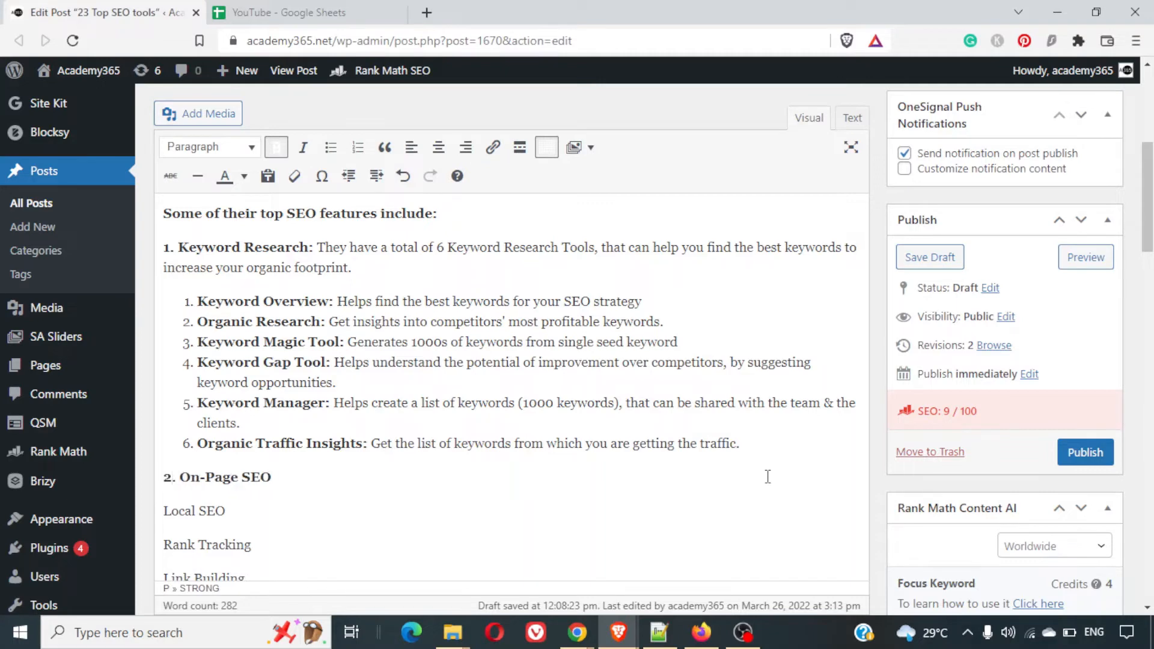
pyautogui.press('End')
pyautogui.write(':')
# Switch to the Semrush website, open its Features overview and filter the areas of interest to SEO.
pyautogui.hotkey('alt', 'Tab')
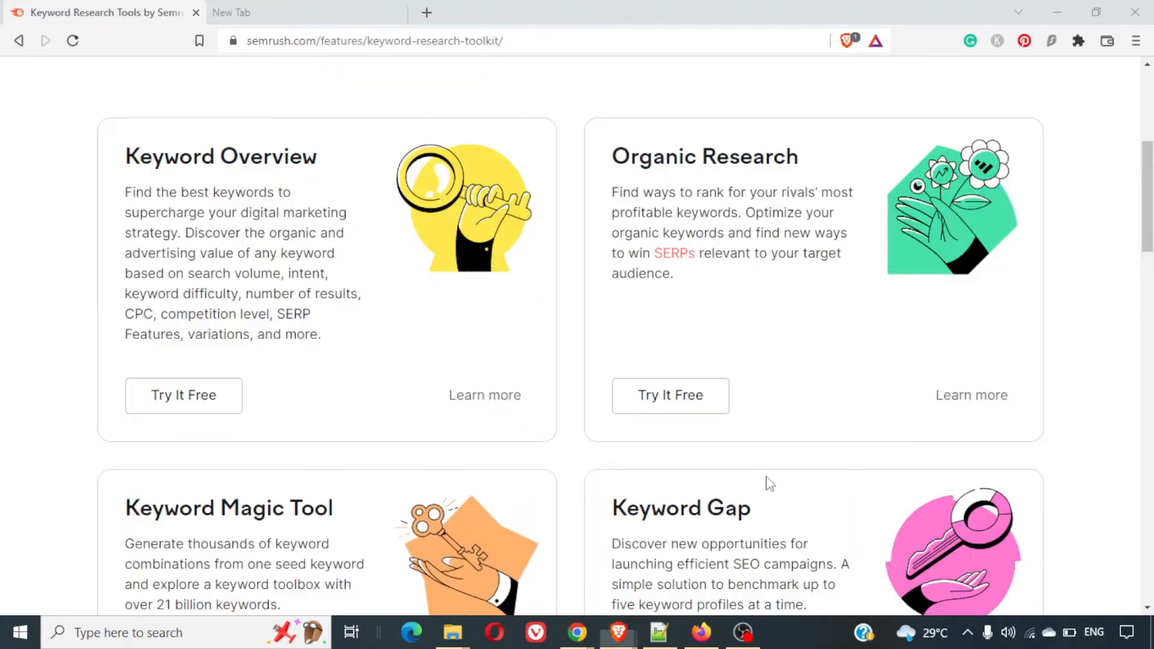
pyautogui.scroll(6, 529, 240)
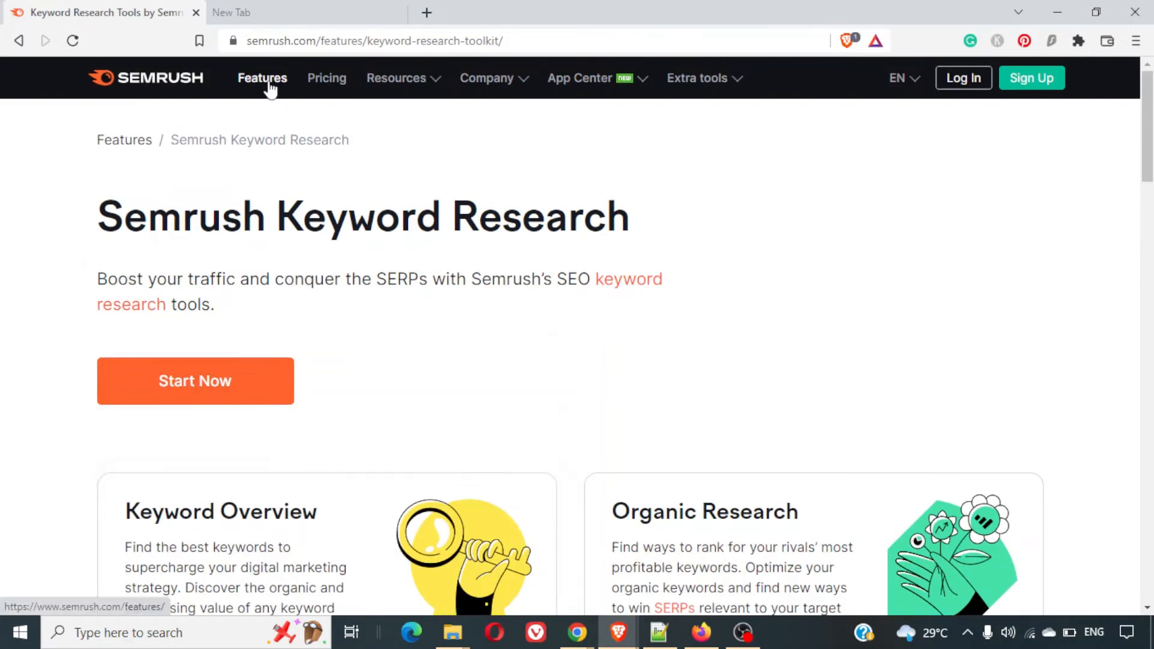
pyautogui.click(117, 140)
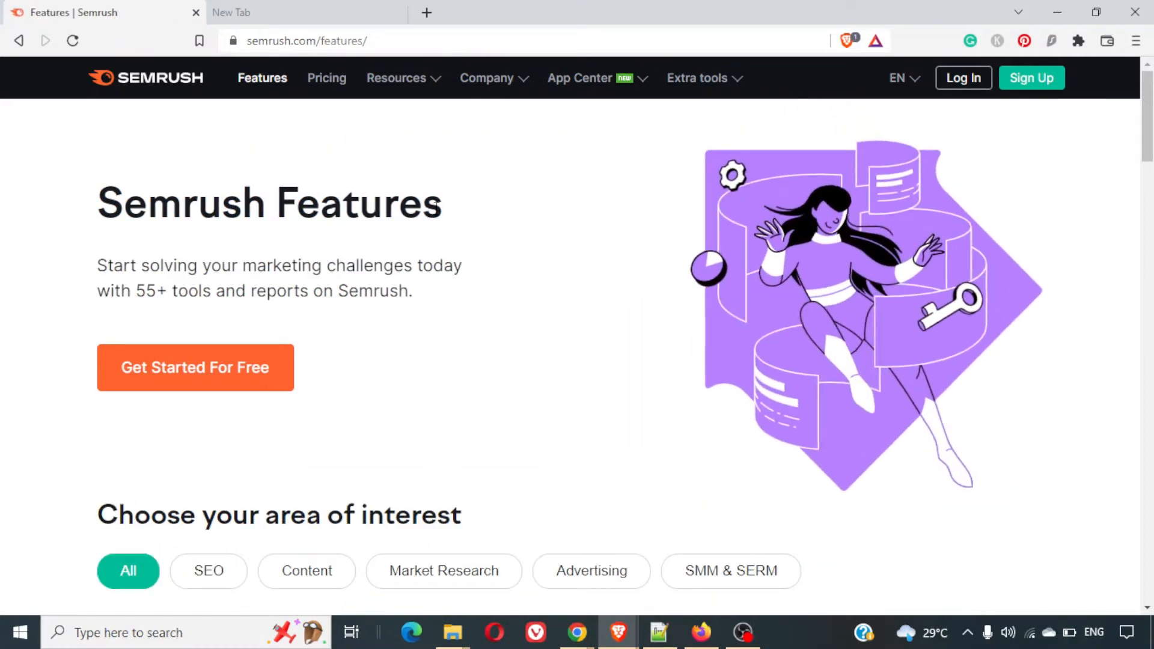
pyautogui.scroll(-5, 438, 219)
pyautogui.click(221, 240)
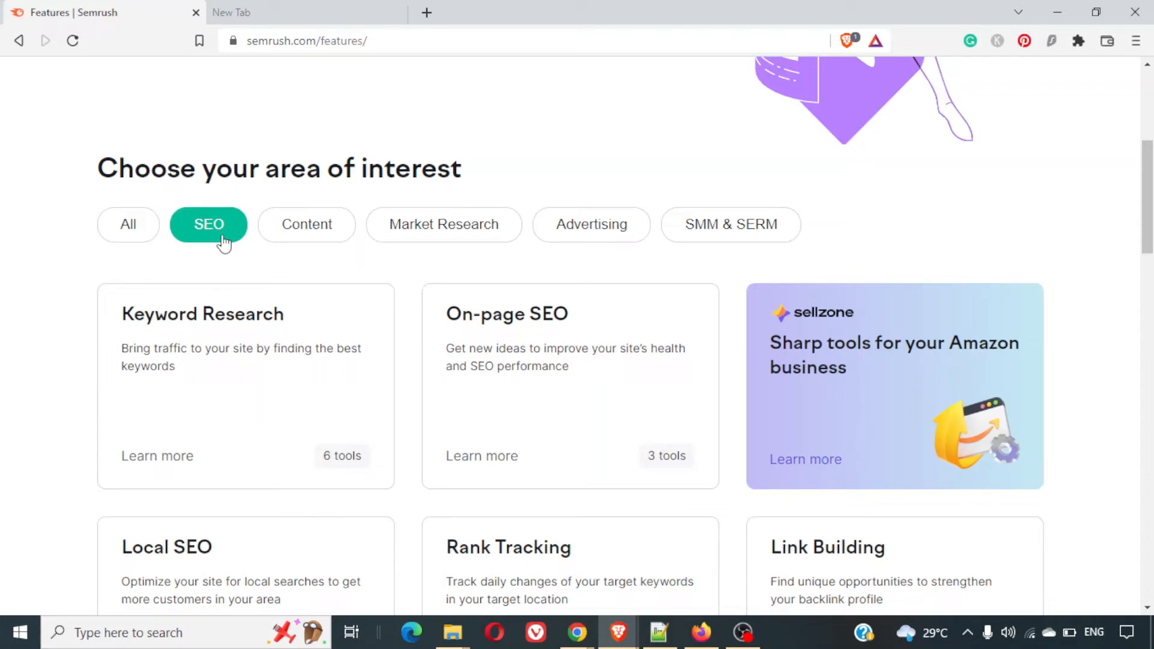
# Open the On-page SEO feature from the filtered Semrush features.
pyautogui.scroll(-3, 407, 355)
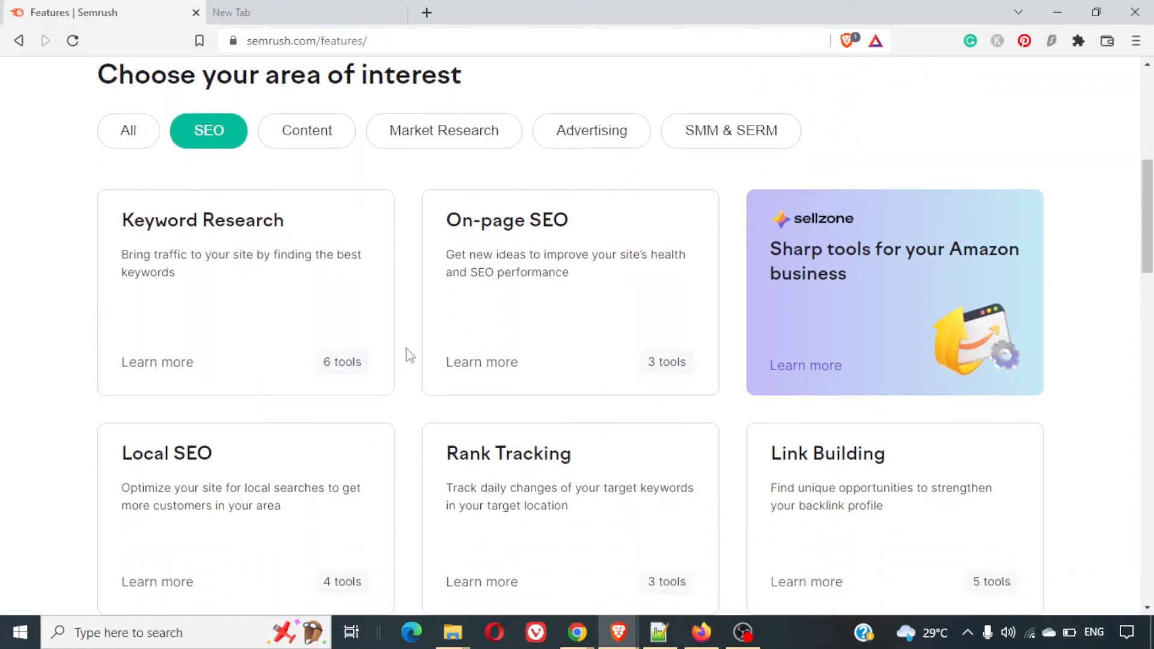
pyautogui.scroll(1, 518, 227)
pyautogui.click(520, 229)
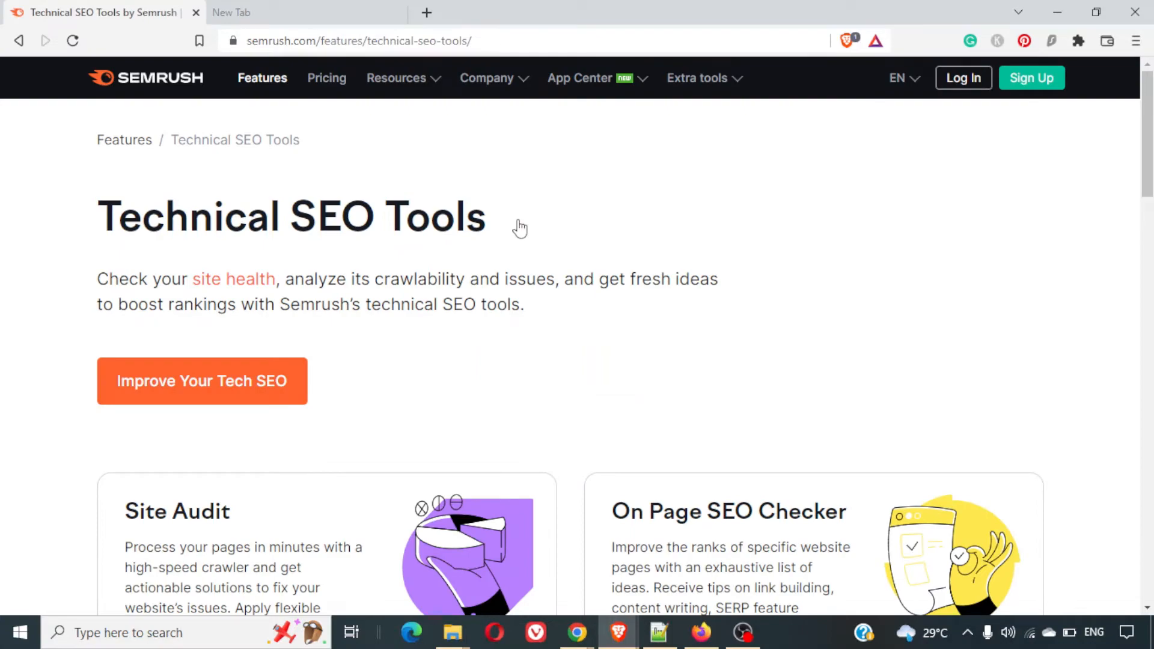
# Review the Site Audit, On Page SEO Checker and Log File Analyzer descriptions on the Technical SEO Tools page.
pyautogui.scroll(-20, 461, 363)
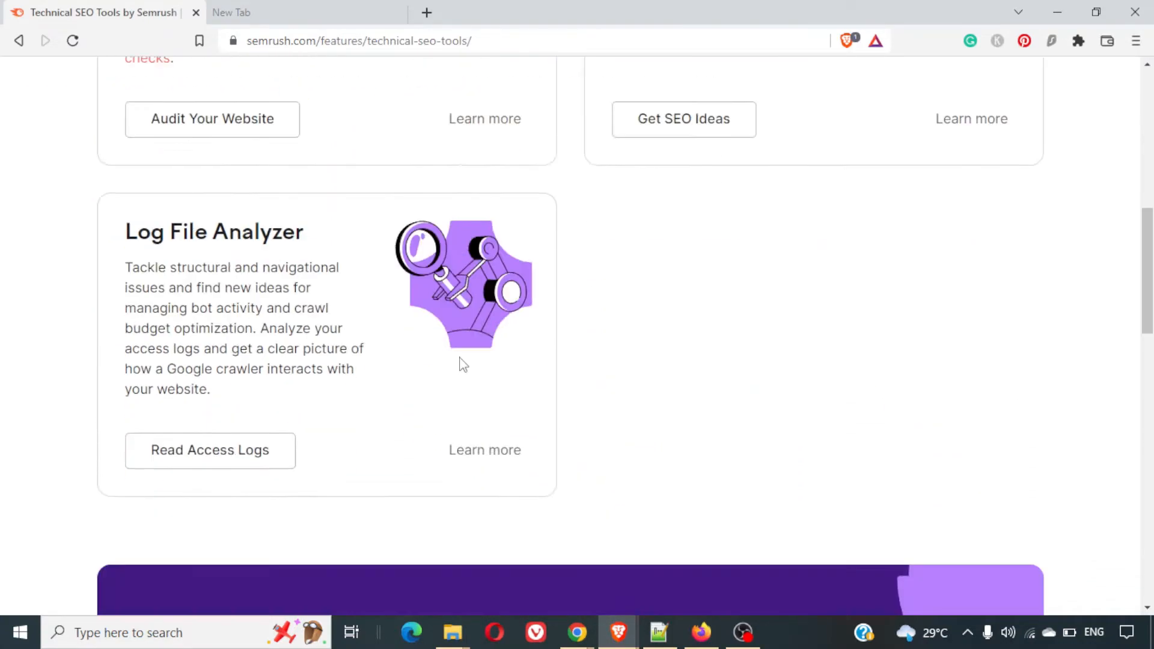
pyautogui.scroll(15, 461, 365)
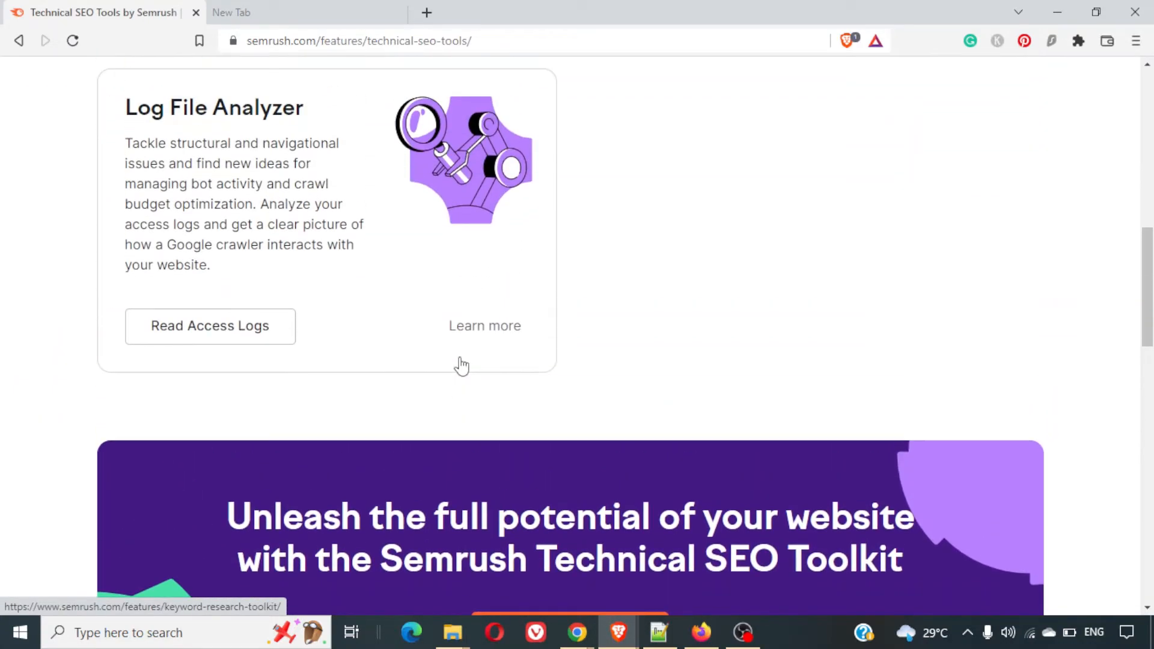
pyautogui.scroll(5, 459, 355)
pyautogui.scroll(-5, 460, 357)
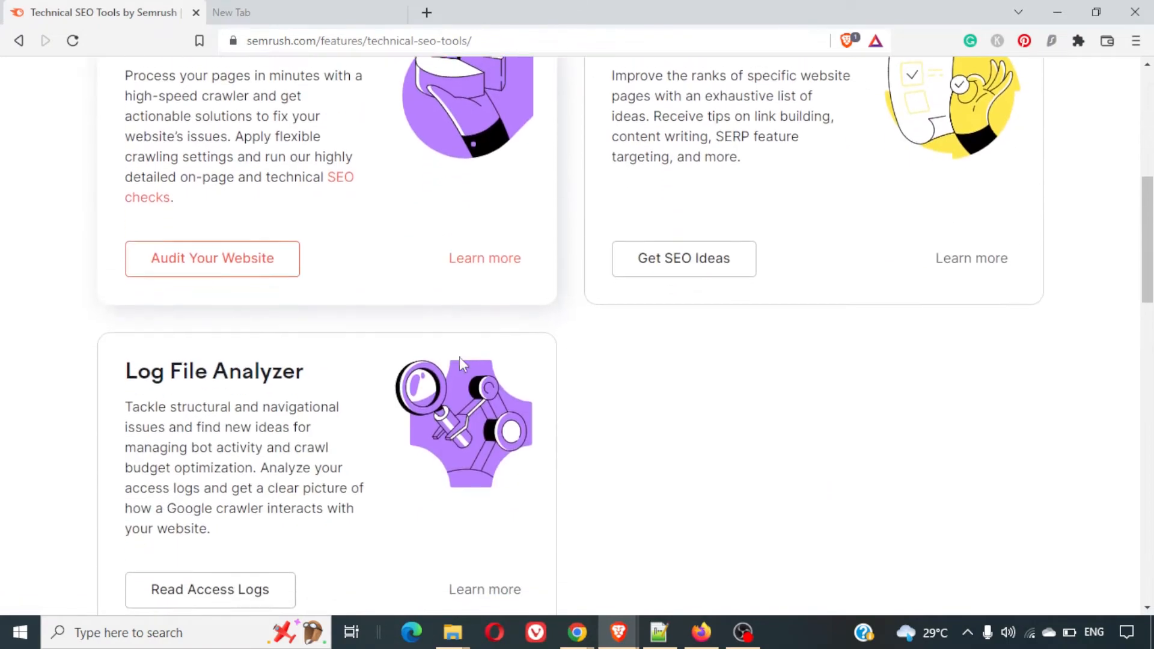
pyautogui.scroll(-4, 459, 357)
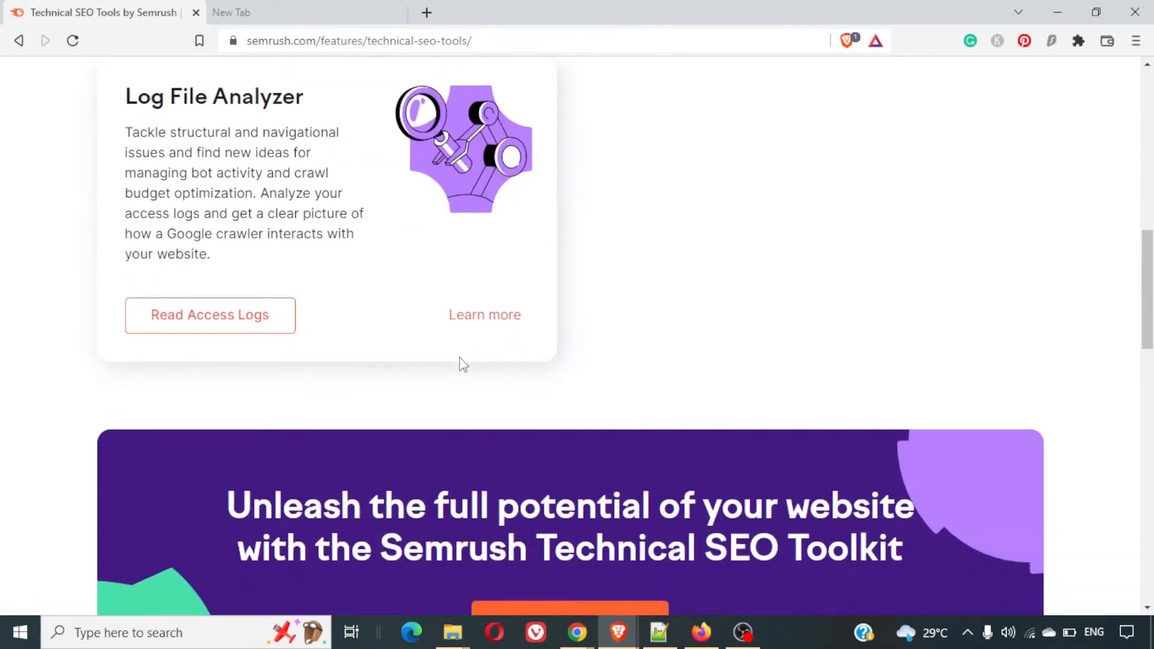
pyautogui.scroll(-11, 461, 363)
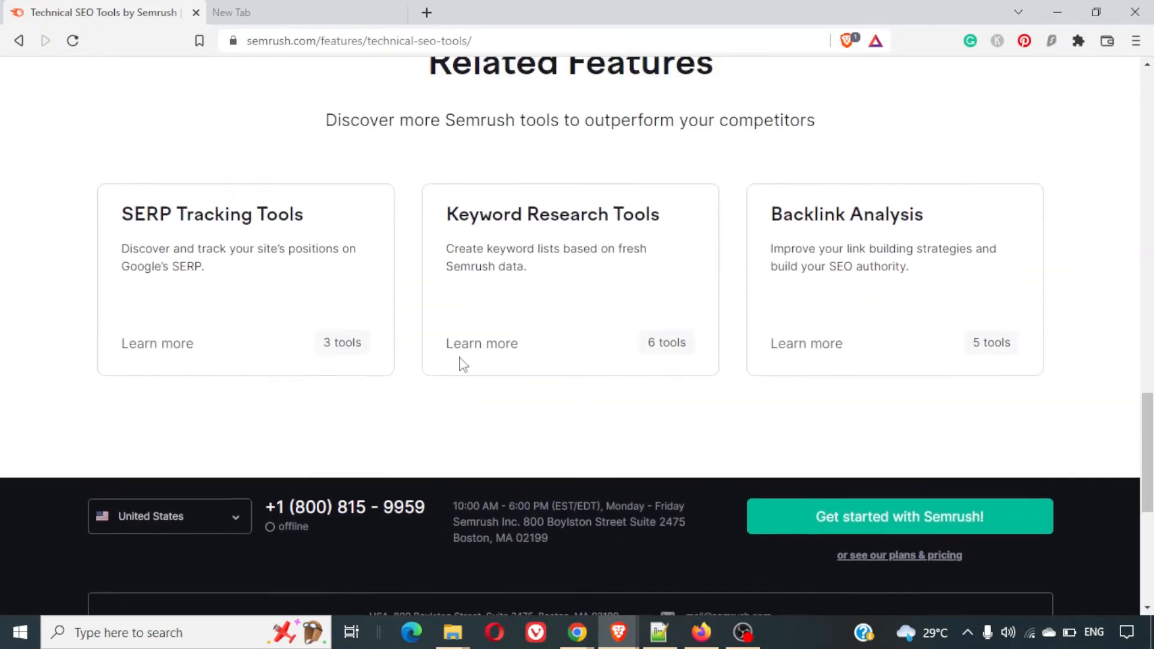
pyautogui.scroll(10, 461, 364)
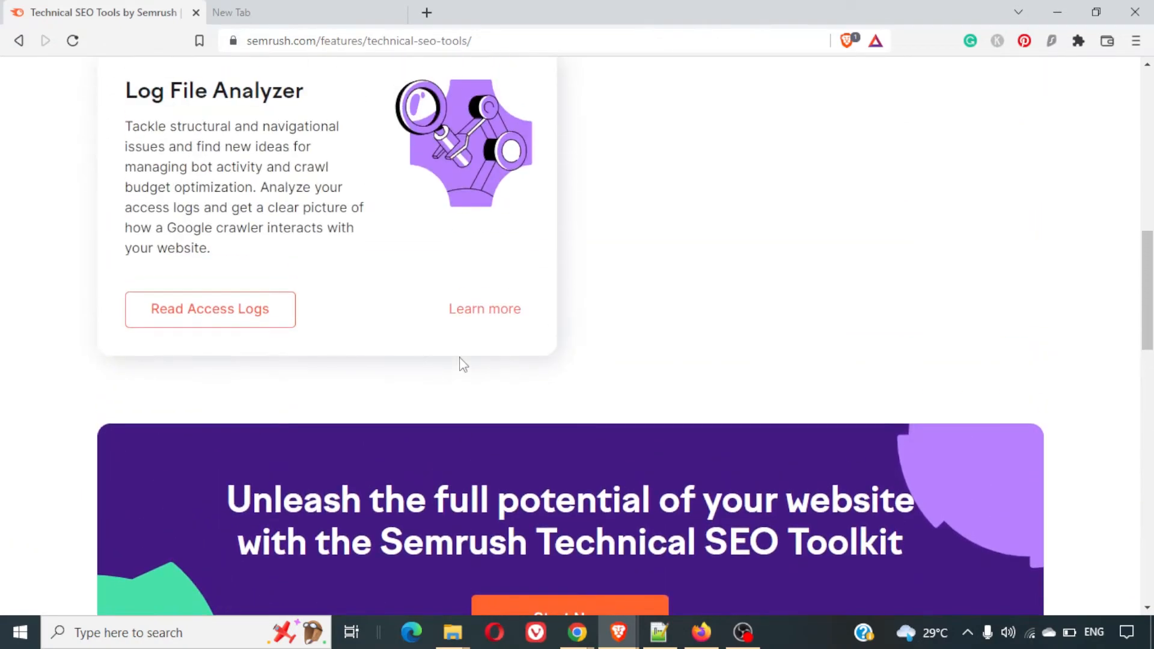
pyautogui.scroll(6, 462, 364)
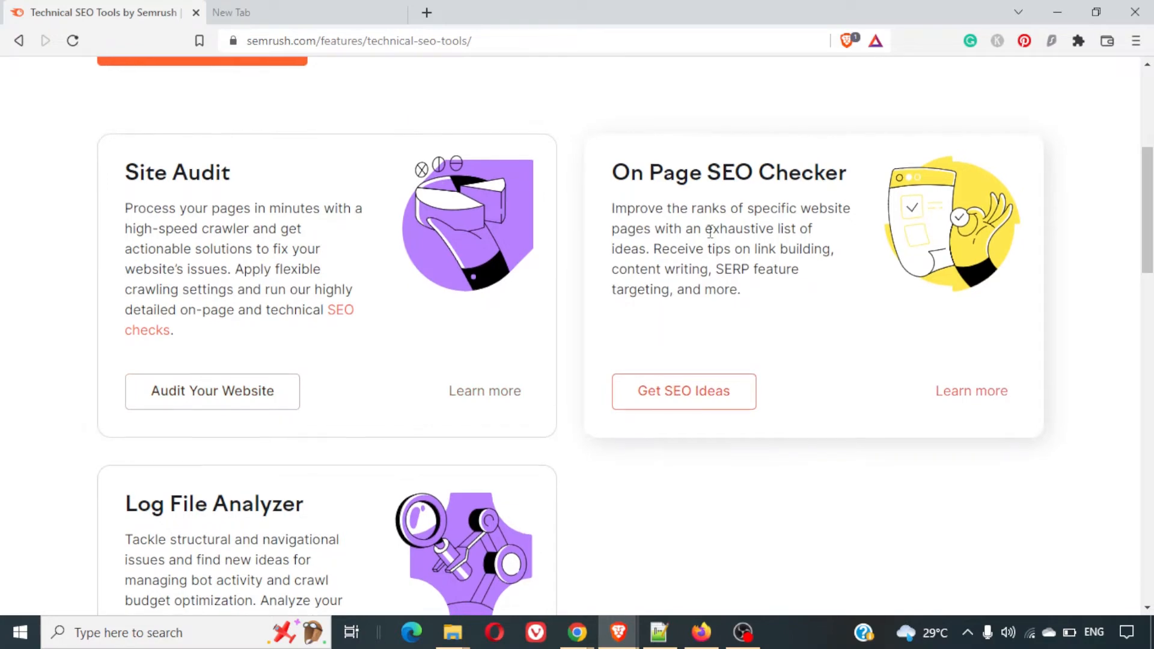
pyautogui.scroll(-1, 711, 232)
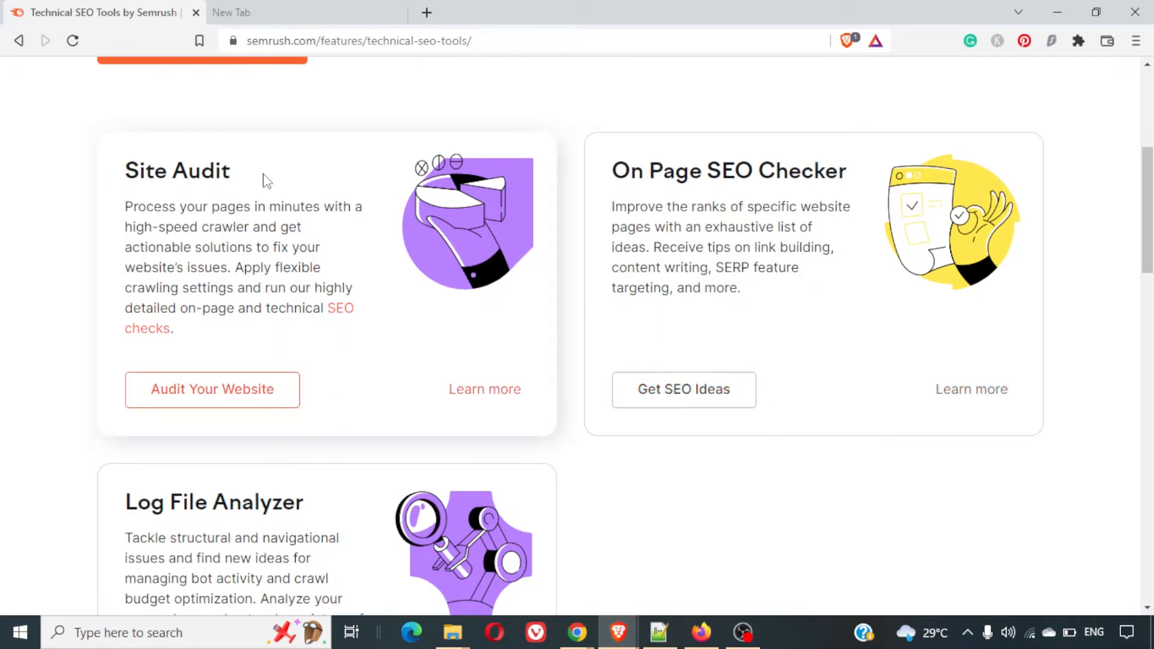
pyautogui.hotkey('alt', 'Tab')
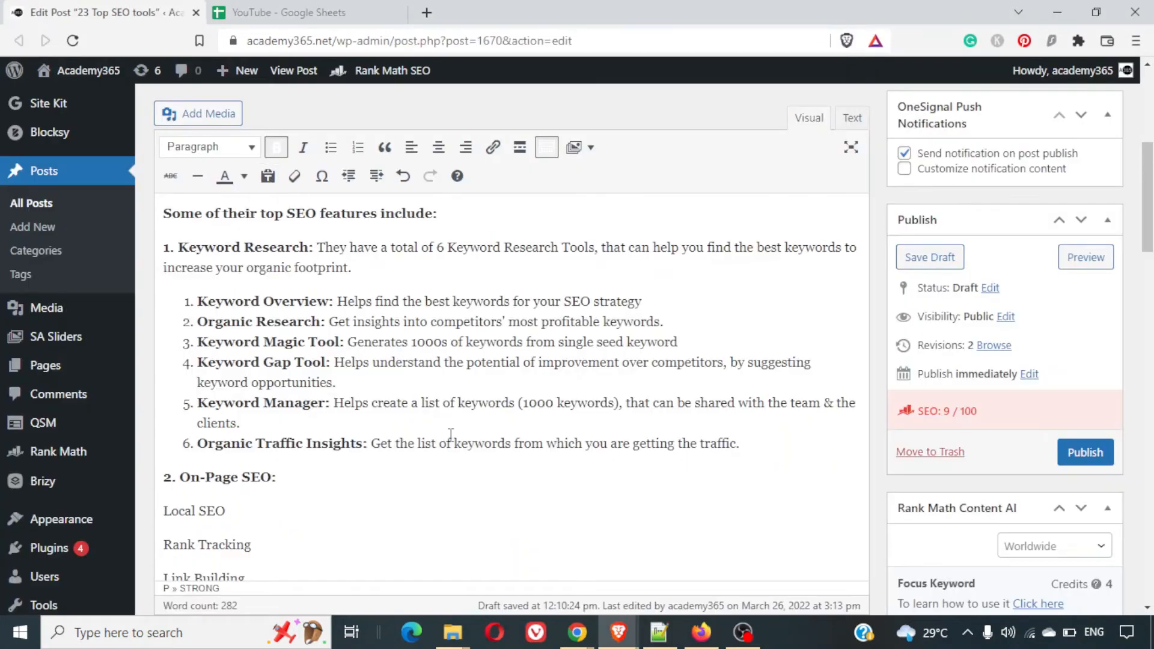
pyautogui.hotkey('alt', 'Tab')
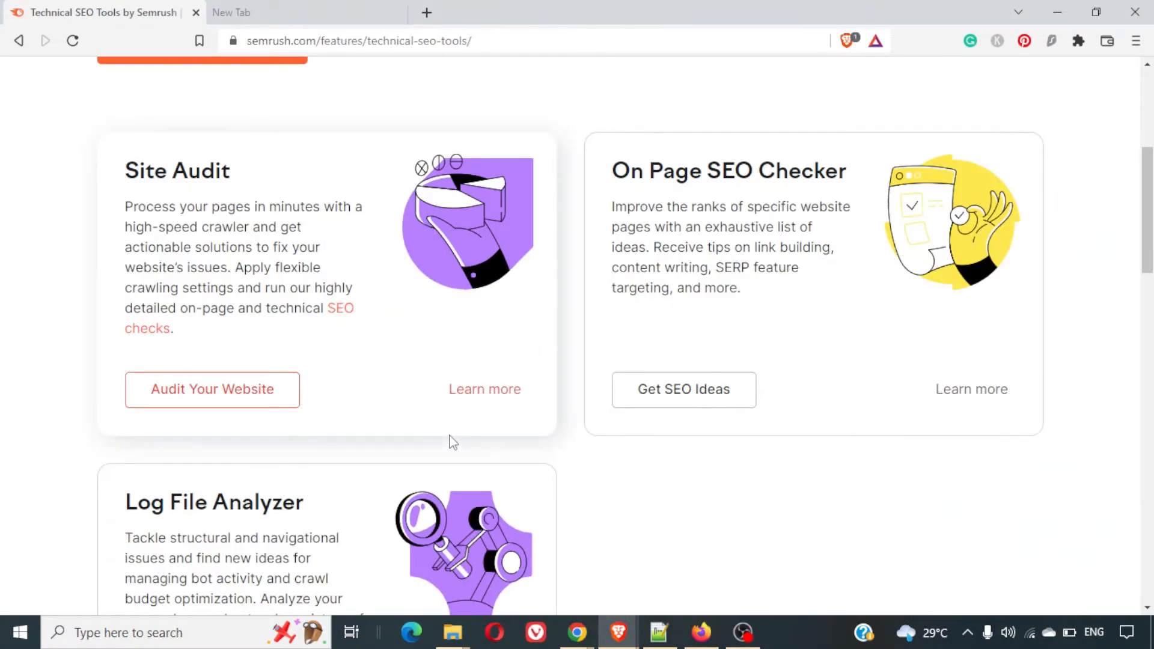
pyautogui.scroll(1, 452, 442)
pyautogui.scroll(1, 322, 290)
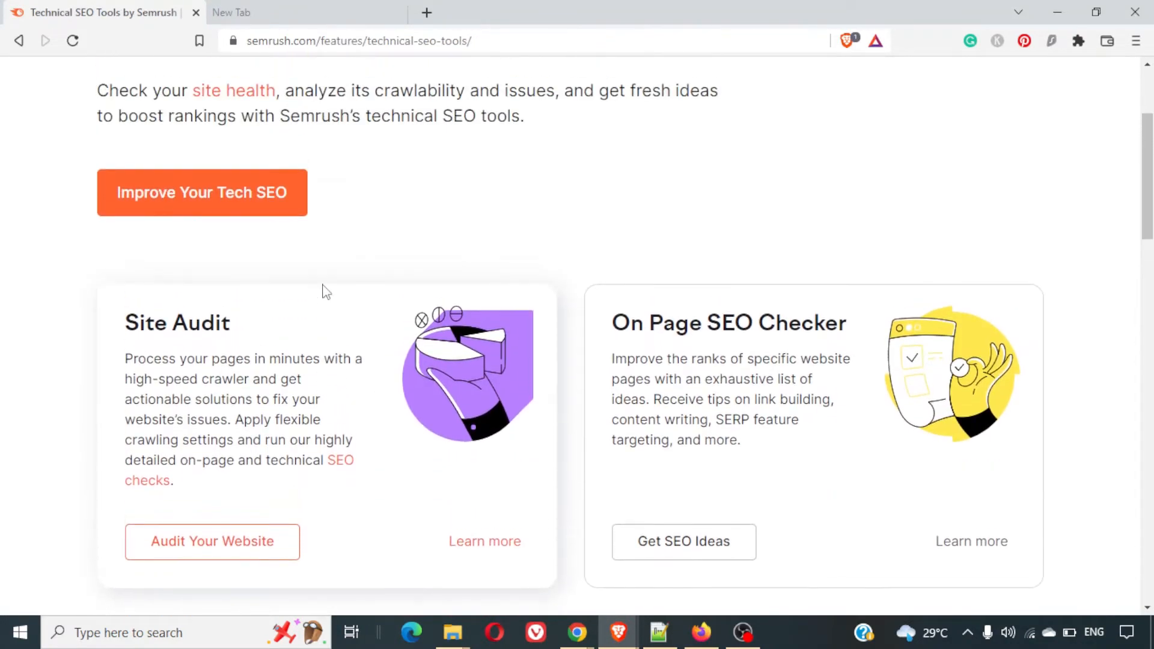
# Return to the WordPress post and begin the On-Page SEO description with "On-Page SEO is very crucial & can".
pyautogui.hotkey('alt', 'Tab')
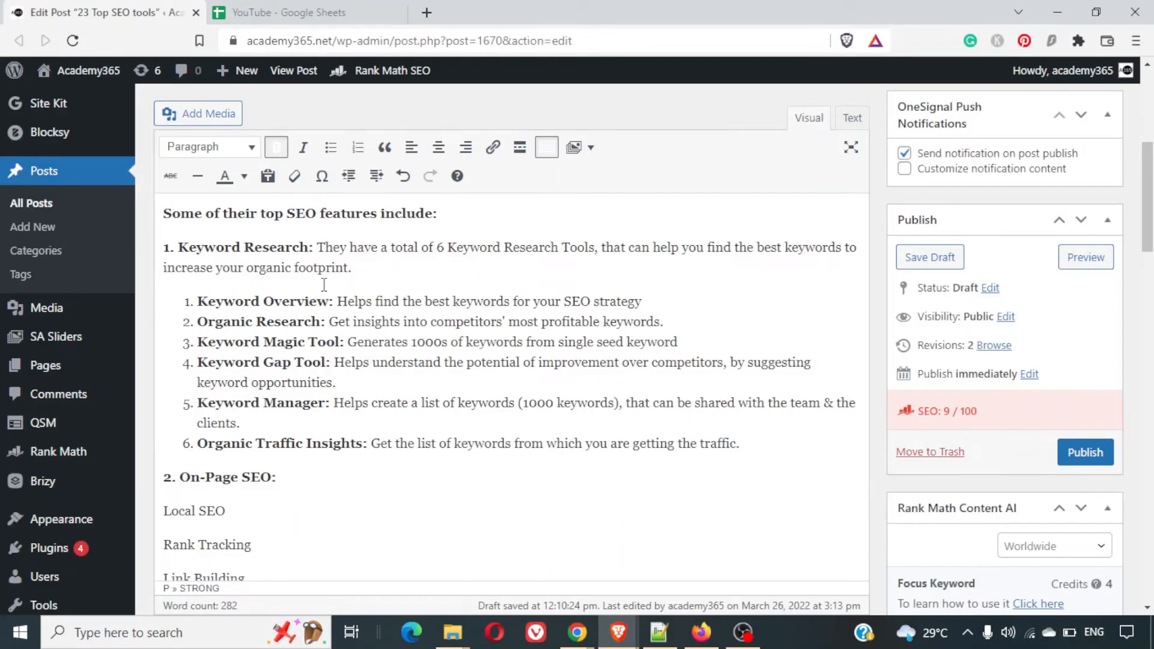
pyautogui.write('ON')
pyautogui.press('BackSpace')
pyautogui.write('n-Page SEO is ')
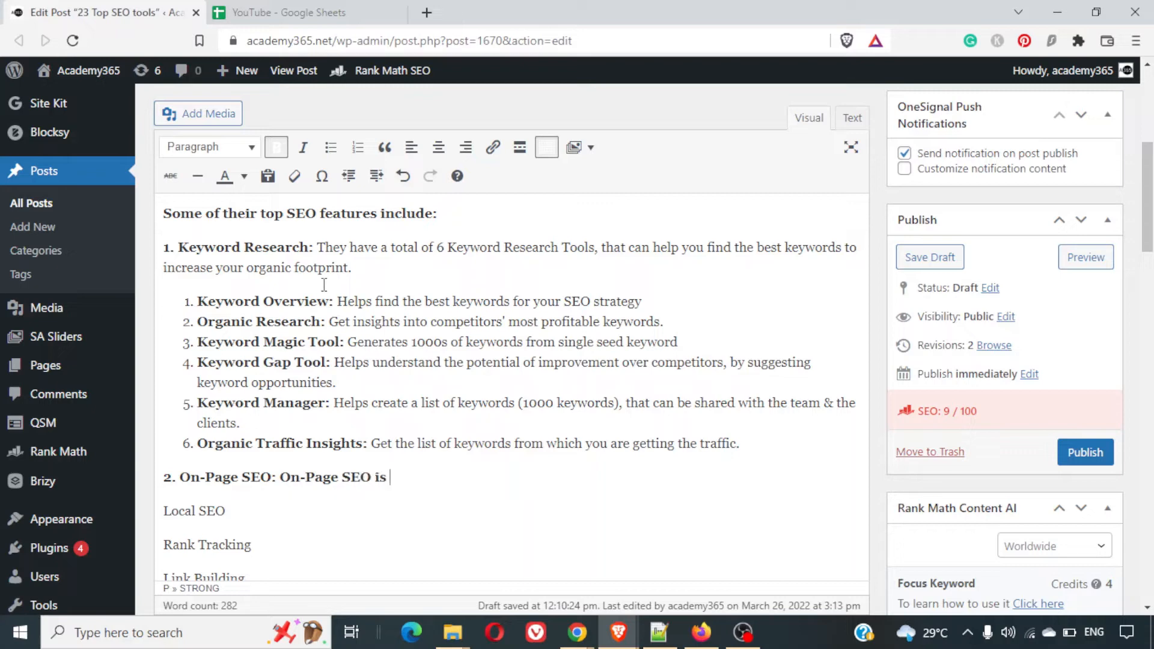
pyautogui.write('very crucial & can ')
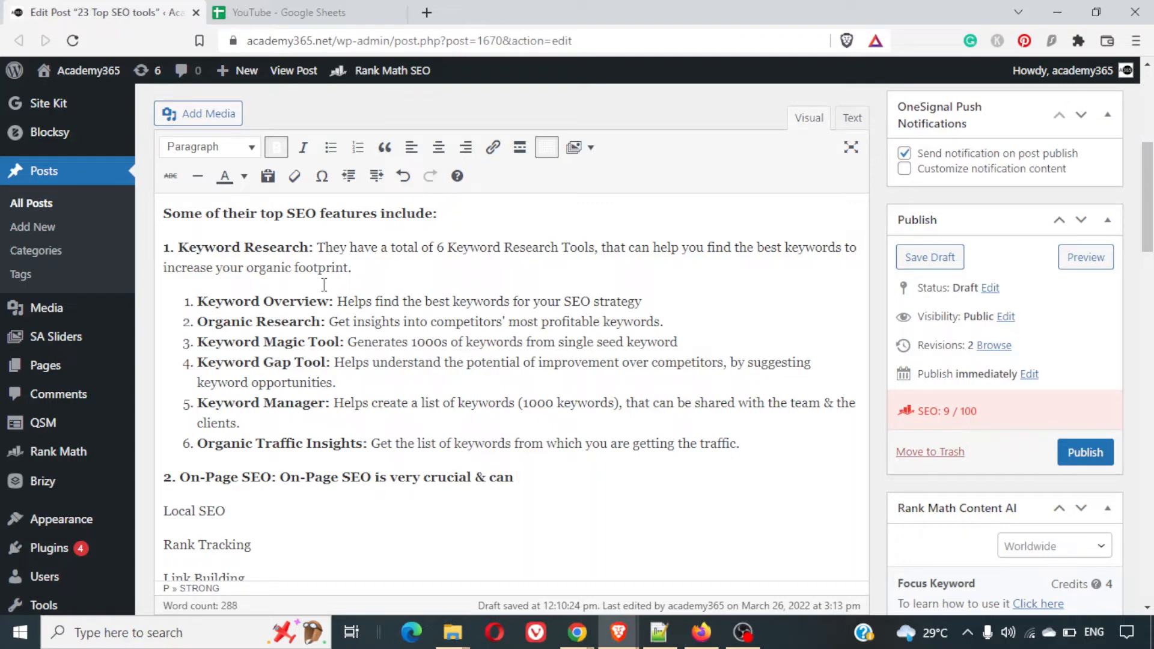
# Try continuing the sentence with "lead to a bad", and cut it back to "On-Page SEO is very crucial".
pyautogui.write('lead to a')
pyautogui.write(' back')
pyautogui.press('BackSpace')
pyautogui.press('BackSpace')
pyautogui.write('d')
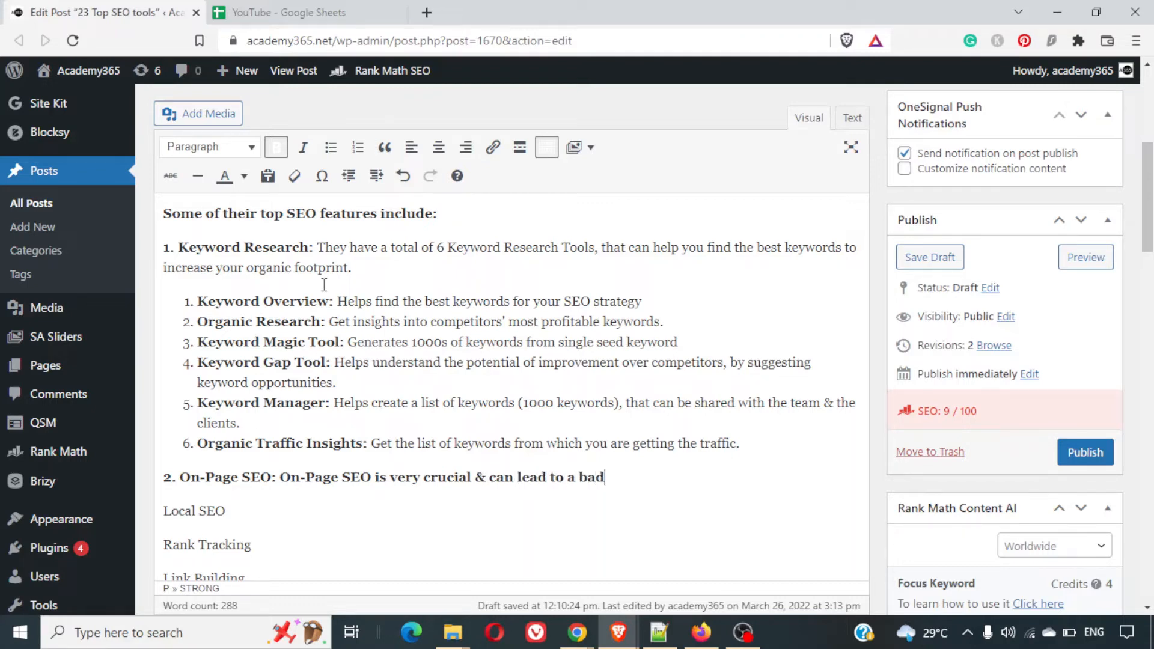
pyautogui.press('BackSpace')
pyautogui.press('BackSpace')
pyautogui.press('BackSpace')
pyautogui.press('BackSpace')
pyautogui.press('BackSpace')
pyautogui.press('BackSpace')
pyautogui.press('BackSpace')
pyautogui.press('BackSpace')
pyautogui.press('BackSpace')
pyautogui.press('BackSpace')
pyautogui.press('BackSpace')
pyautogui.press('BackSpace')
pyautogui.press('BackSpace')
pyautogui.press('BackSpace')
pyautogui.press('BackSpace')
pyautogui.press('BackSpace')
pyautogui.press('BackSpace')
pyautogui.press('BackSpace')
pyautogui.press('BackSpace')
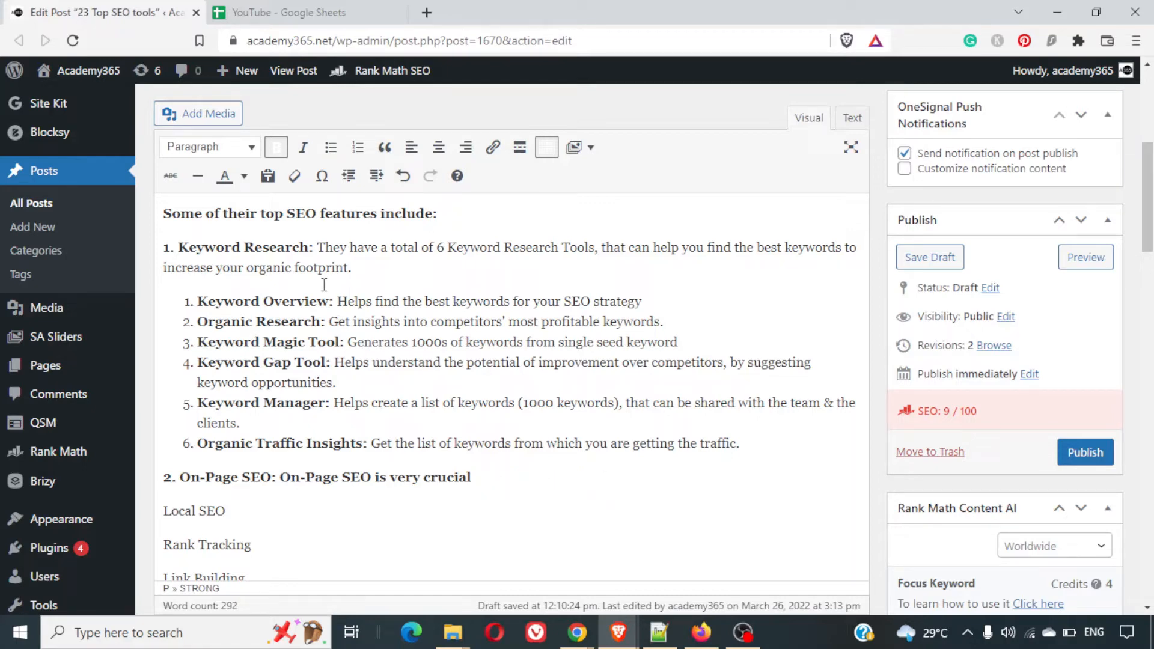
# Complete the On-Page SEO sentence with "& any error can lead to distrause SEO results".
pyautogui.write('& any error')
pyautogui.write('can lead t')
pyautogui.press('BackSpace')
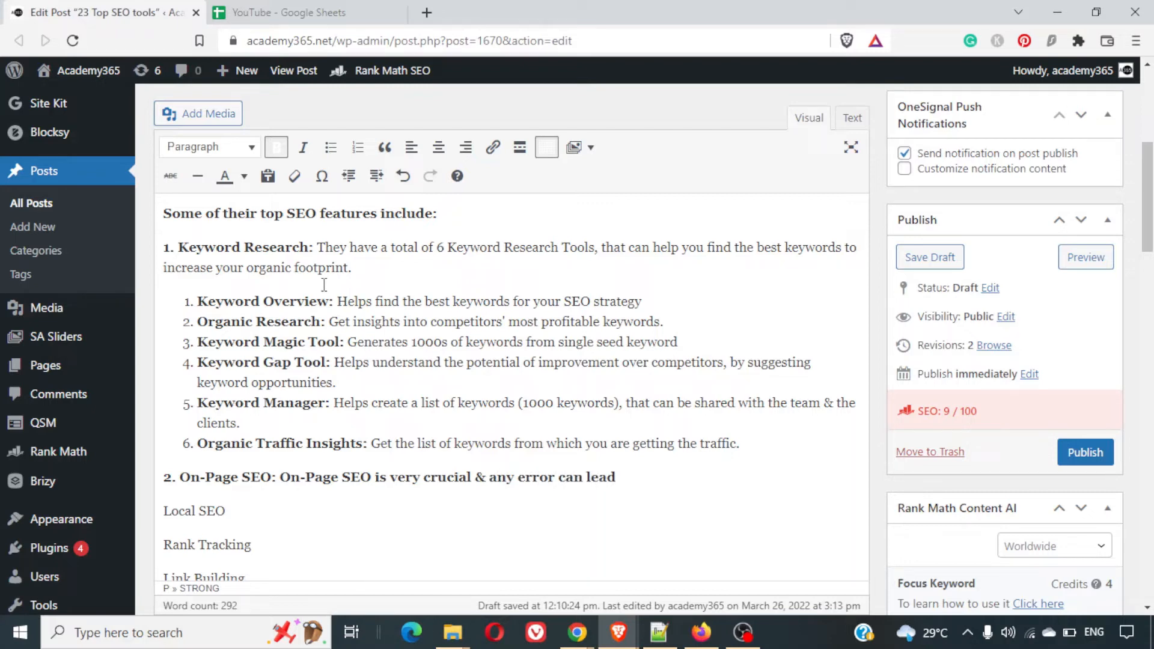
pyautogui.write('to distrause result')
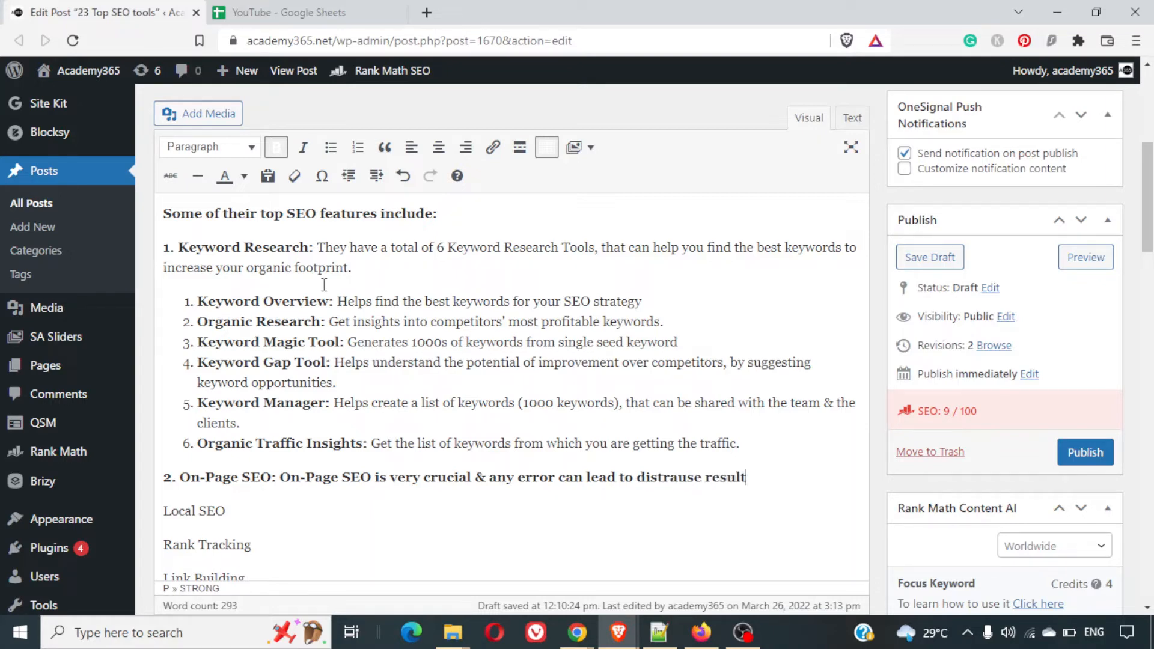
pyautogui.write('s SEO')
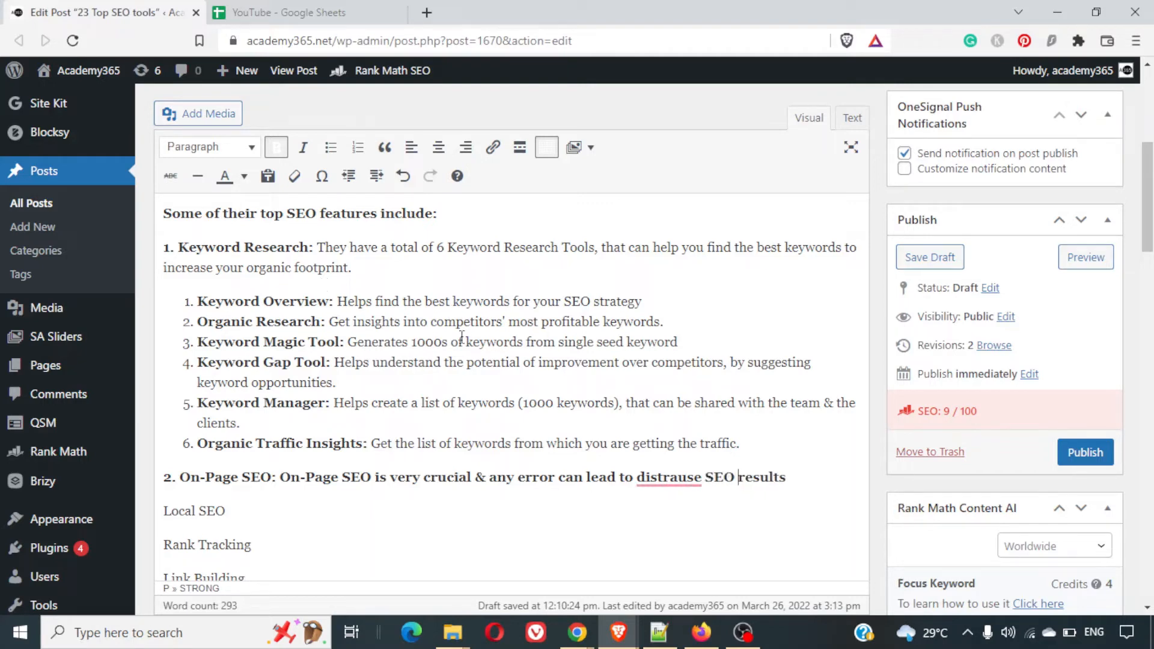
# Check the spelling suggestions for "distrause" and delete the misspelled word from the On-Page SEO sentence.
pyautogui.moveTo(690, 485)
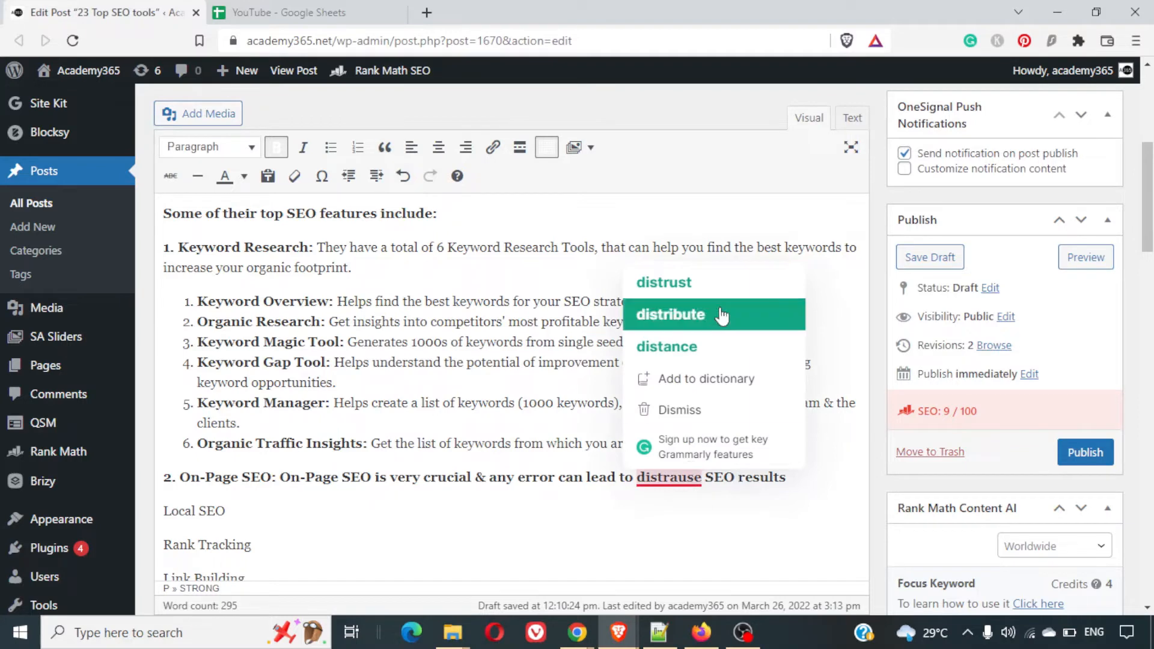
pyautogui.doubleClick(657, 480)
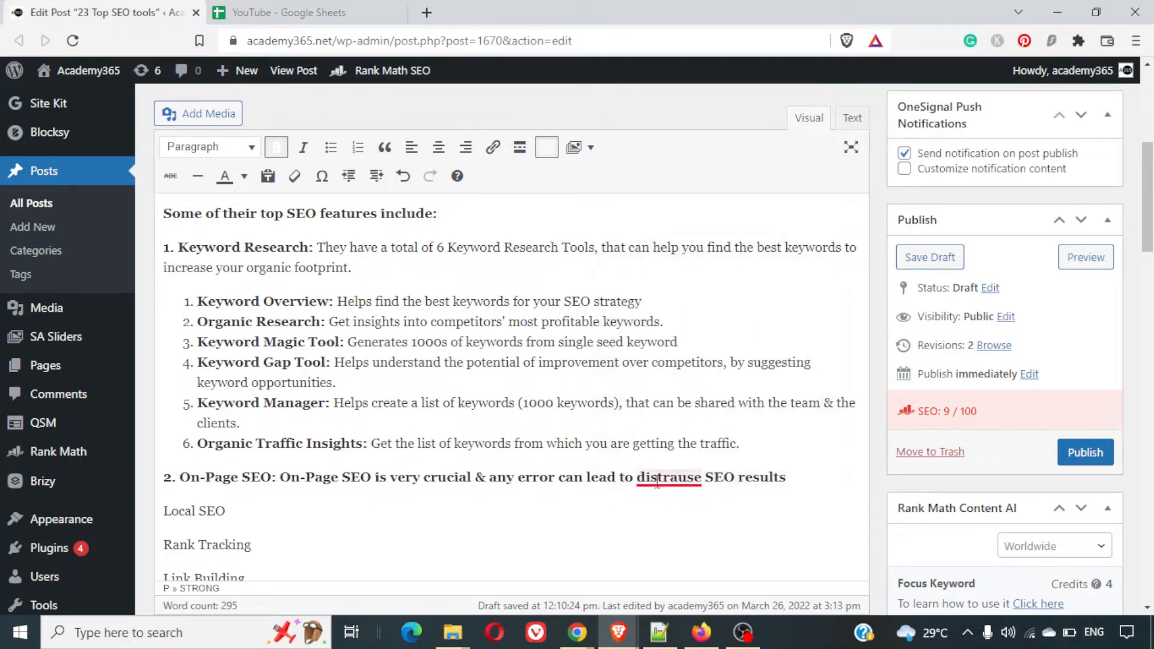
pyautogui.press('Delete')
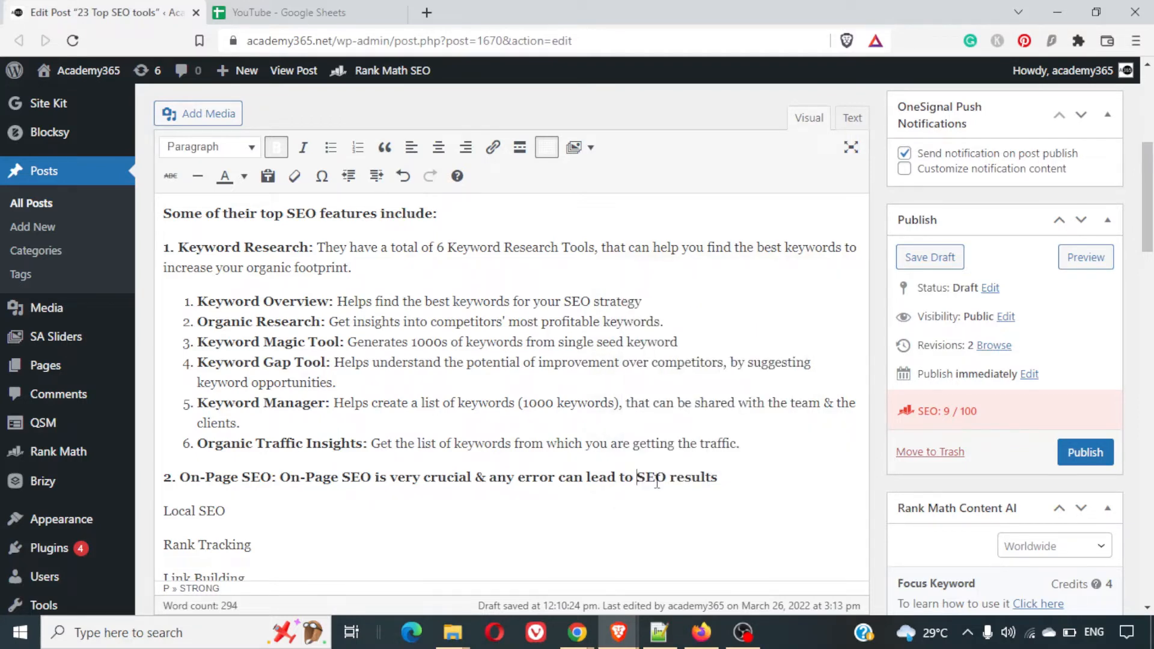
# Open a new browser window and search Google for "disastrus" to check the word's spelling.
pyautogui.hotkey('ctrl', 'n')
pyautogui.write('dis')
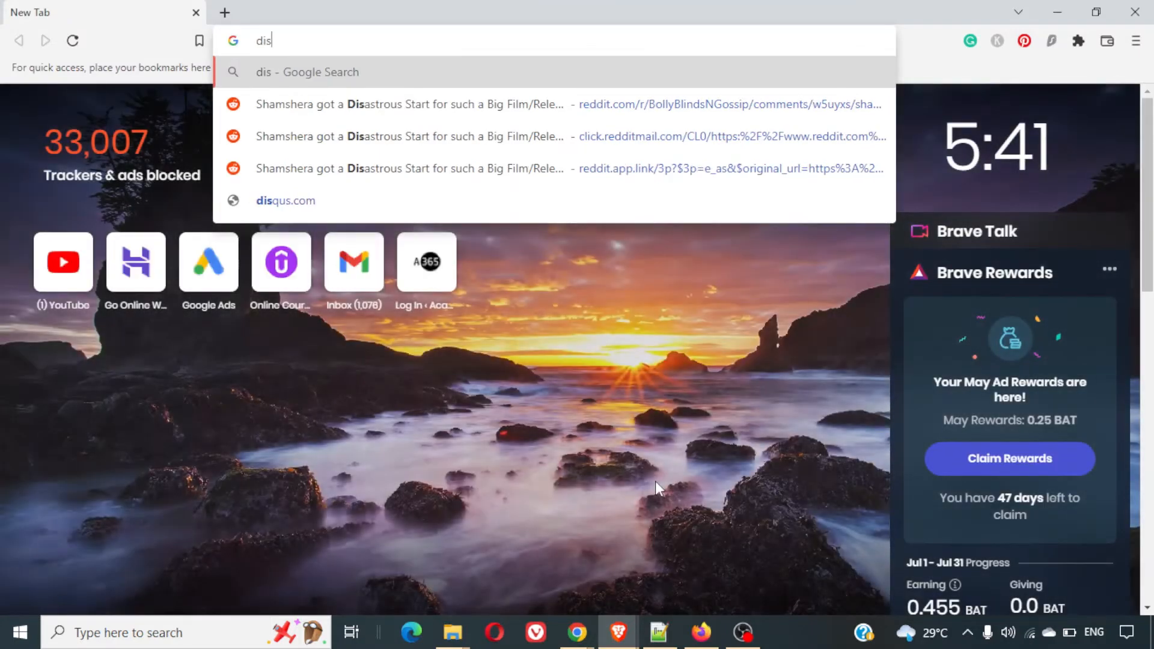
pyautogui.write('astr')
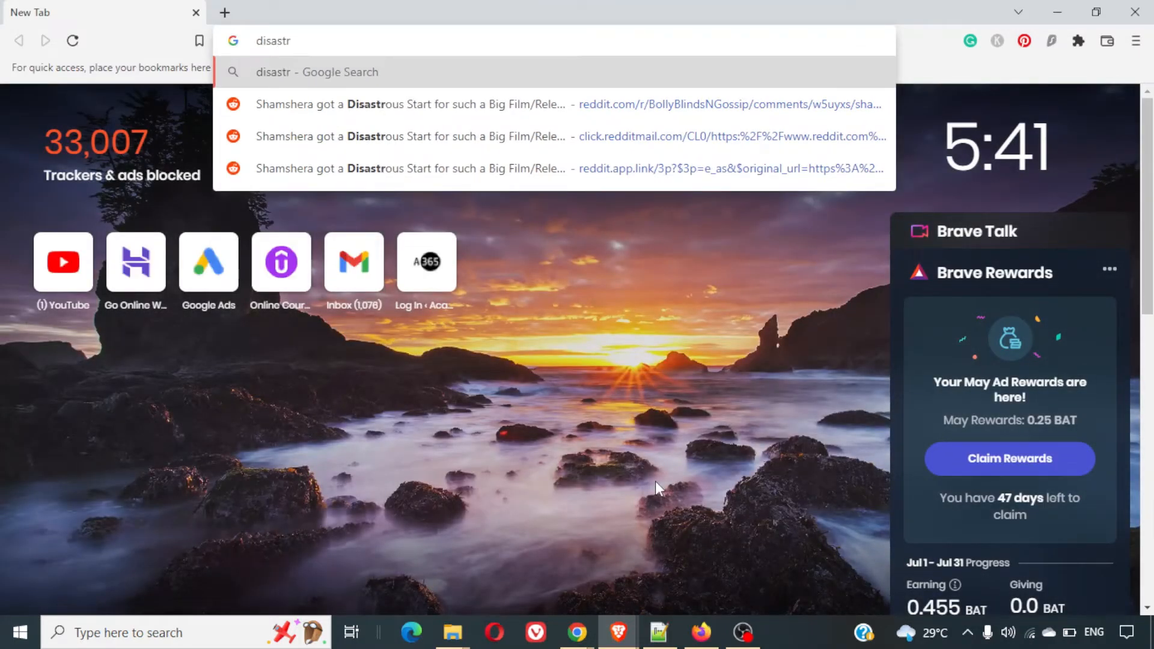
pyautogui.write('ous')
pyautogui.press('BackSpace')
pyautogui.press('BackSpace')
pyautogui.press('BackSpace')
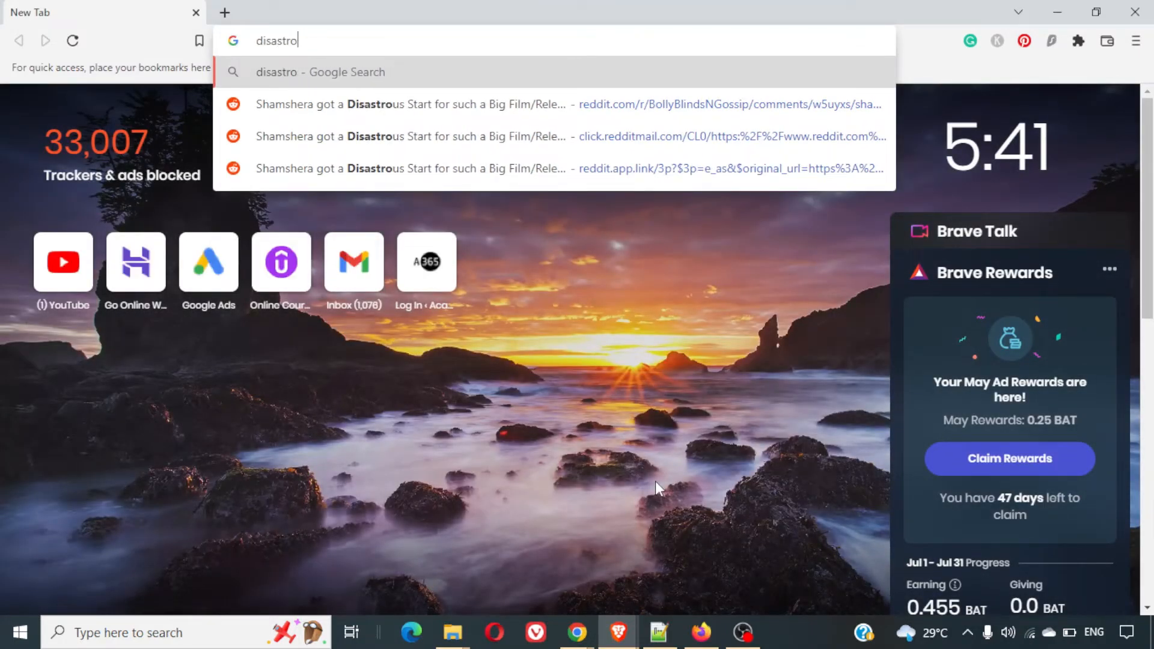
pyautogui.write('us')
pyautogui.press('Return')
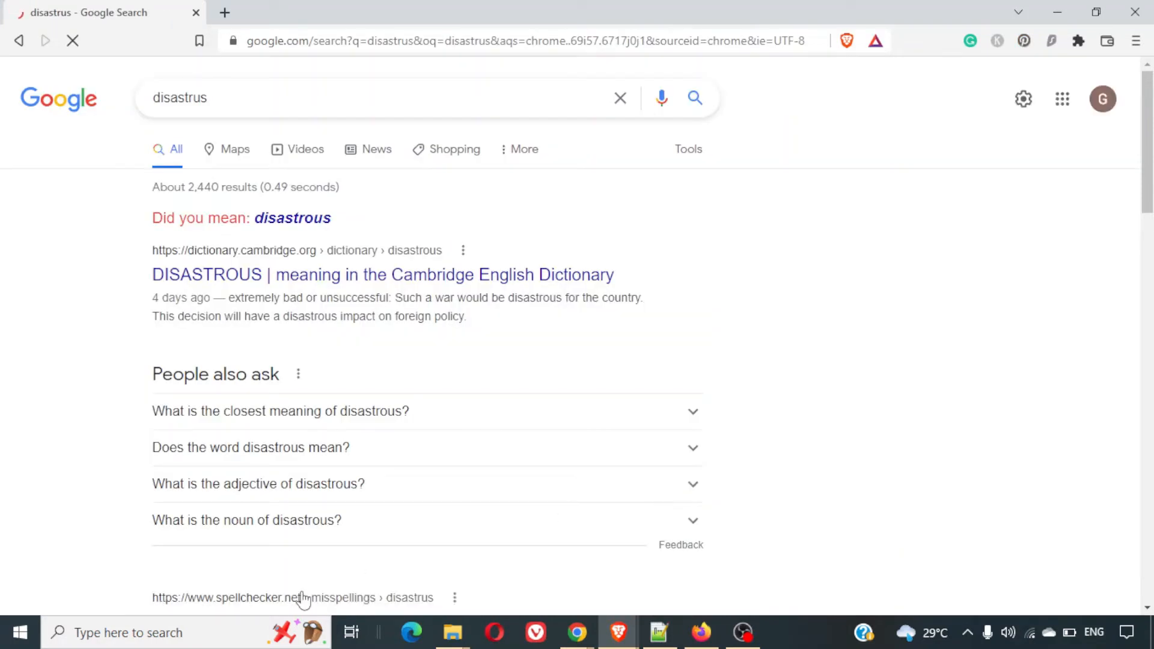
# Open the suggested spelling "disastrous", copy the word, and paste it before "SEO results" in the post's On-Page SEO sentence.
pyautogui.click(311, 229)
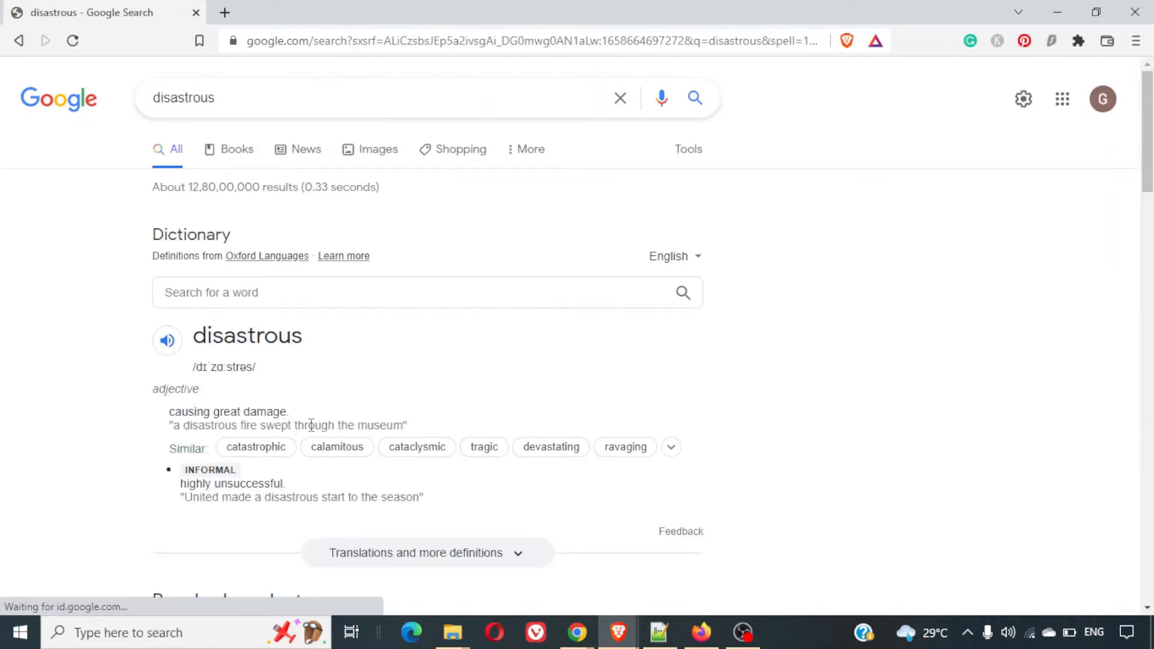
pyautogui.doubleClick(268, 340)
pyautogui.rightClick(268, 341)
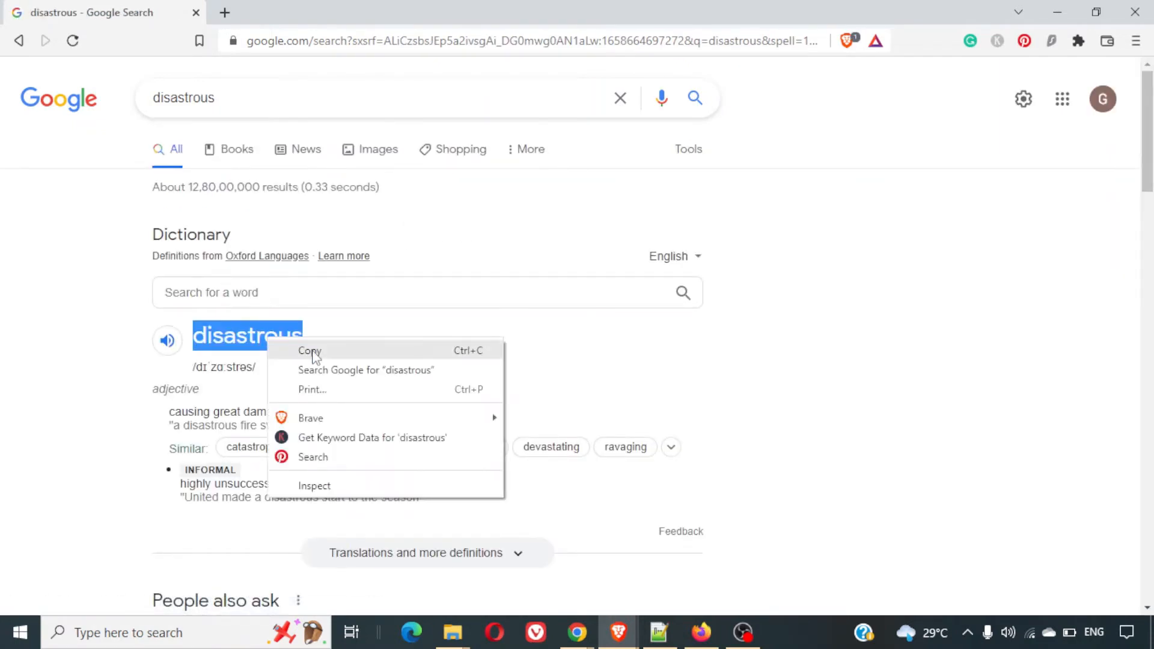
pyautogui.click(310, 350)
pyautogui.hotkey('alt', 'Tab')
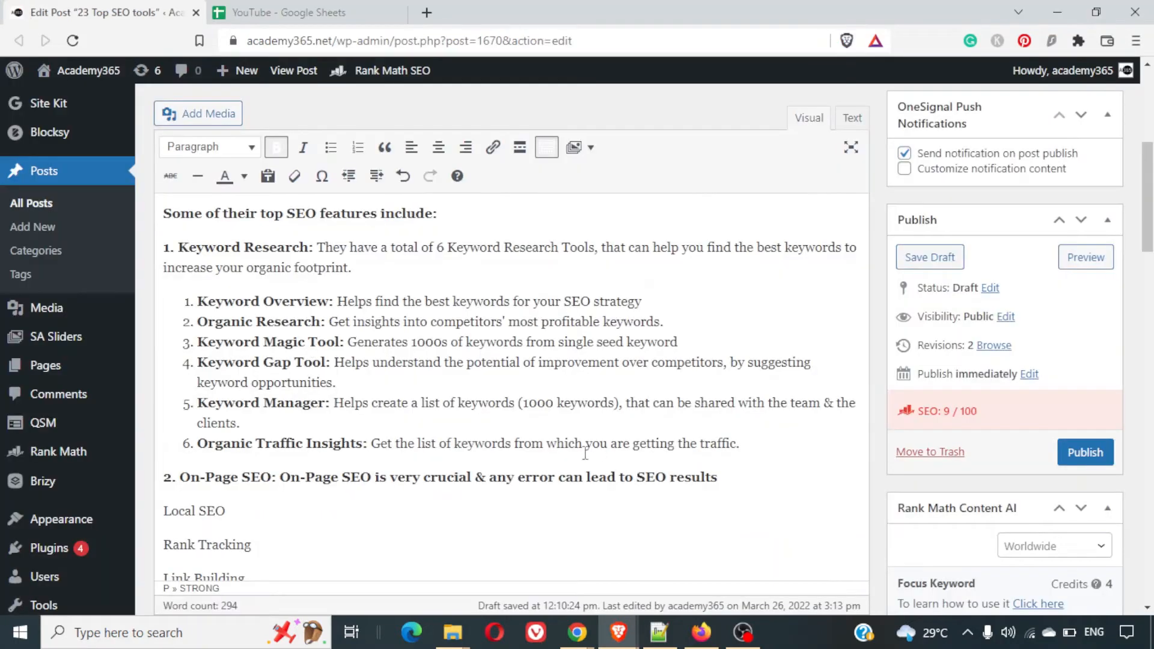
pyautogui.hotkey('ctrl', 'v')
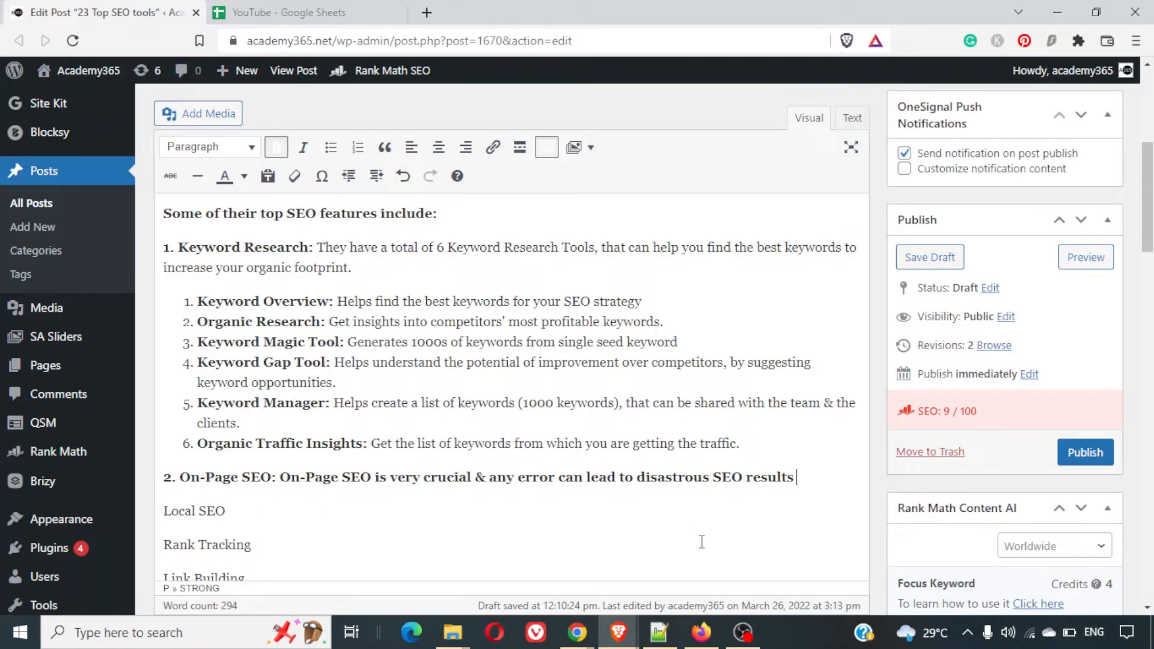
# Remove the bold from the sentence following the "2. On-Page SEO:" label and add an empty paragraph below it.
pyautogui.hotkey('ctrl', 'Right')
pyautogui.hotkey('ctrl', 'Right')
pyautogui.hotkey('ctrl', 'Right')
pyautogui.hotkey('ctrl', 'Right')
pyautogui.hotkey('ctrl', 'Right')
pyautogui.hotkey('shift', 'End')
pyautogui.hotkey('ctrl', 'b')
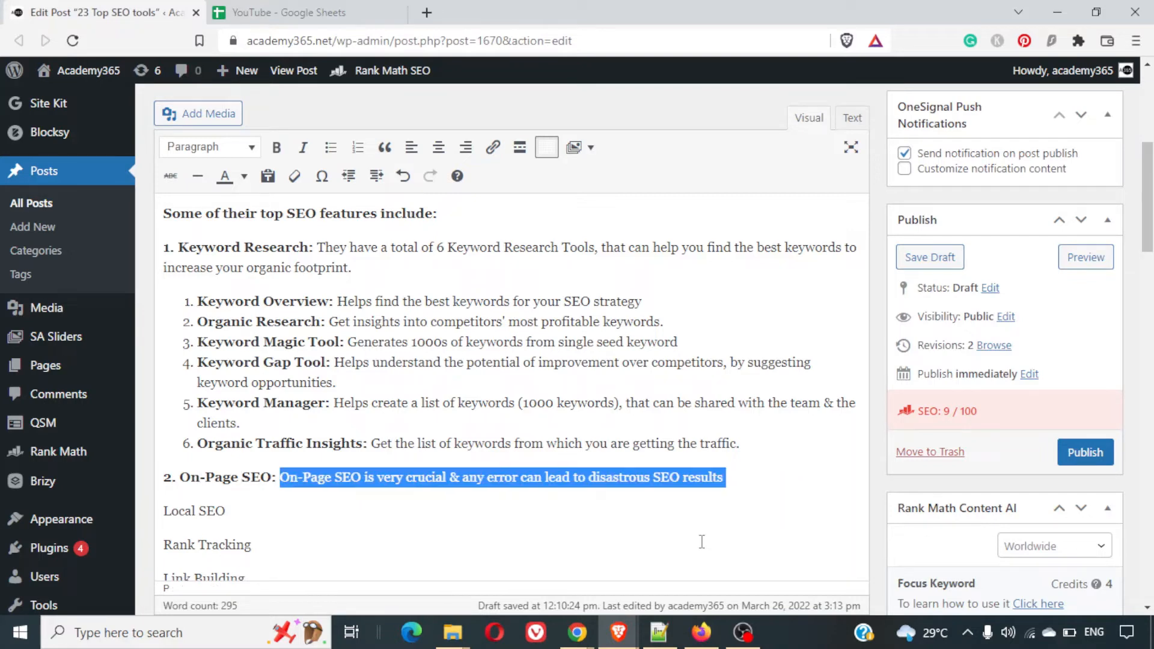
pyautogui.press('End')
pyautogui.press('Return')
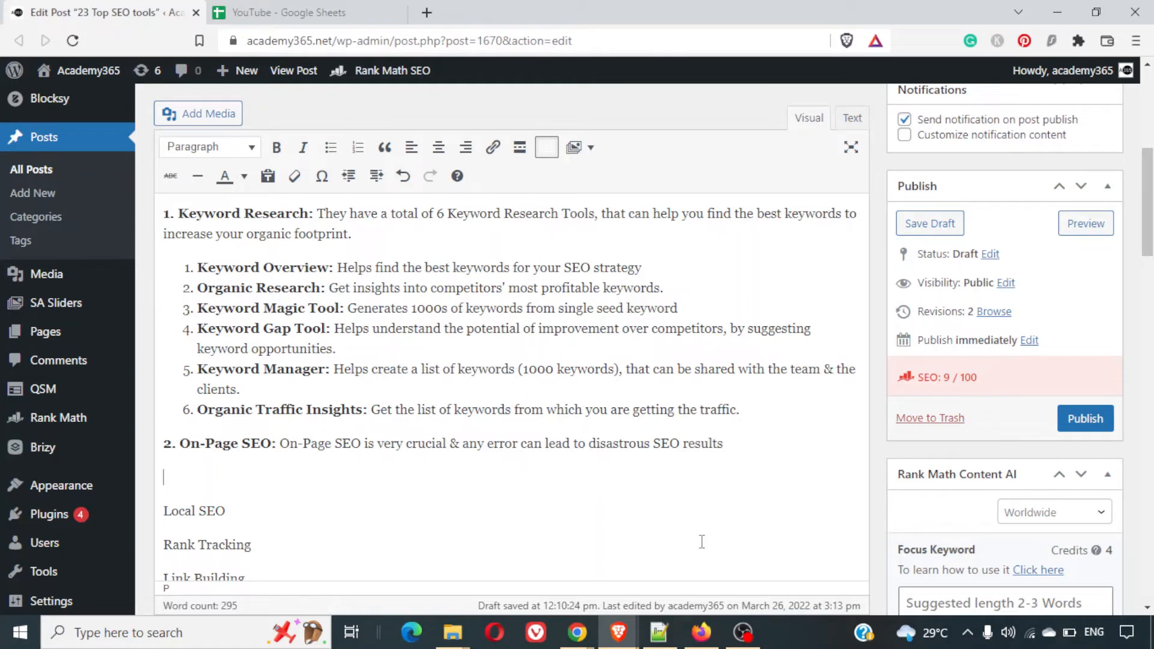
# Review the numbered Keyword Research list above the empty On-Page SEO paragraph.
pyautogui.press('Up')
pyautogui.press('Up')
pyautogui.press('Up')
pyautogui.press('Up')
pyautogui.press('Up')
pyautogui.press('Up')
pyautogui.press('Up')
pyautogui.press('Up')
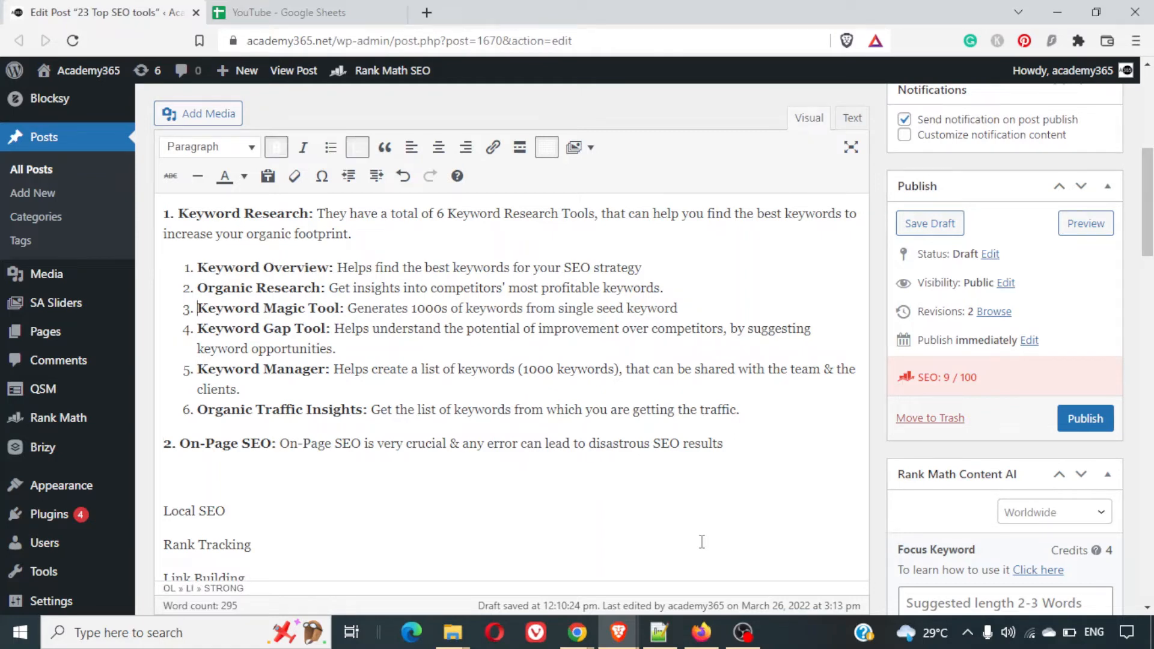
pyautogui.scroll(1, 702, 542)
pyautogui.press('Down')
pyautogui.press('Down')
pyautogui.press('Down')
pyautogui.press('Down')
pyautogui.press('Down')
pyautogui.press('Down')
pyautogui.press('Down')
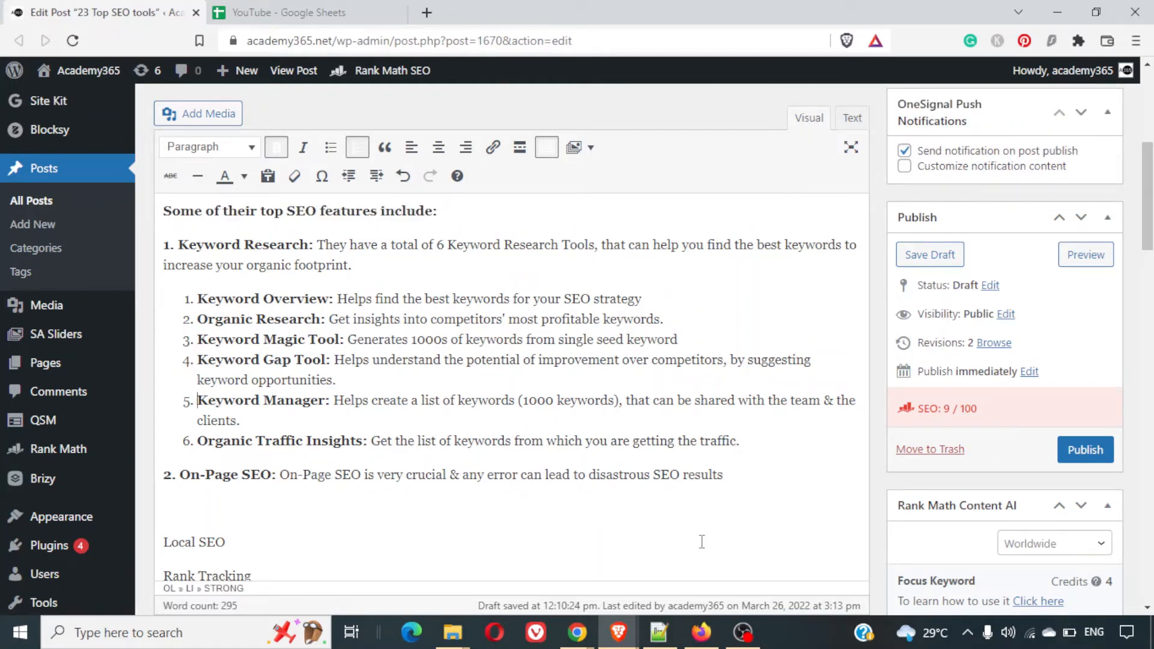
pyautogui.press('Down')
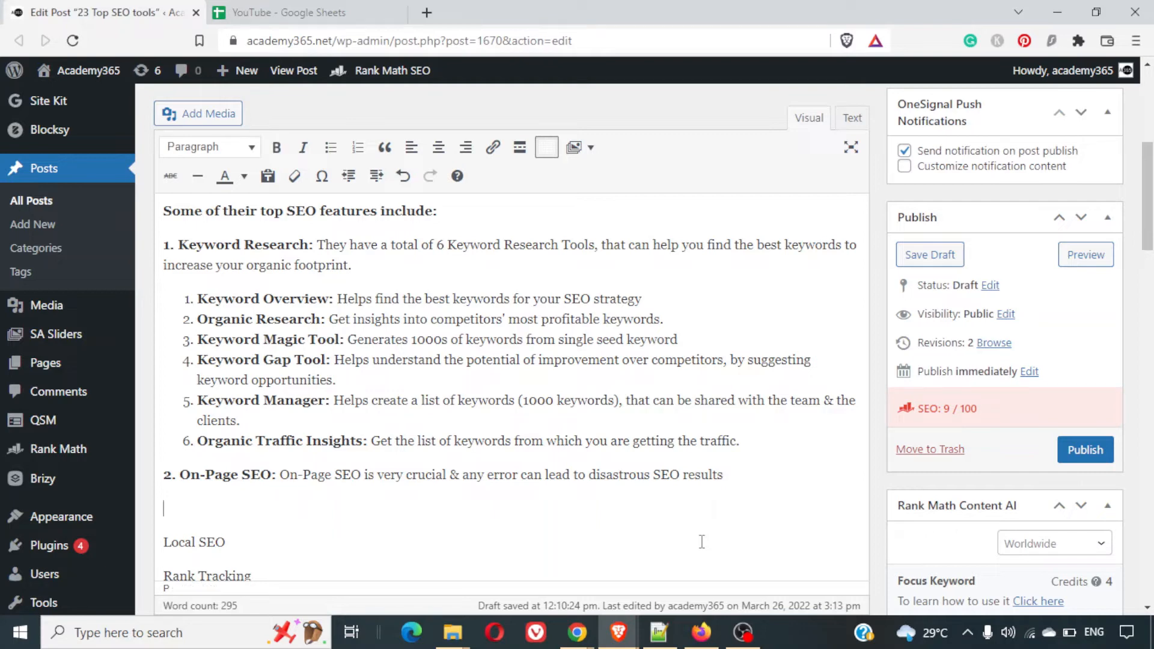
# Start a numbered list under the On-Page SEO sentence and copy the "Site Audit" heading from Semrush's technical SEO page.
pyautogui.write('1.')
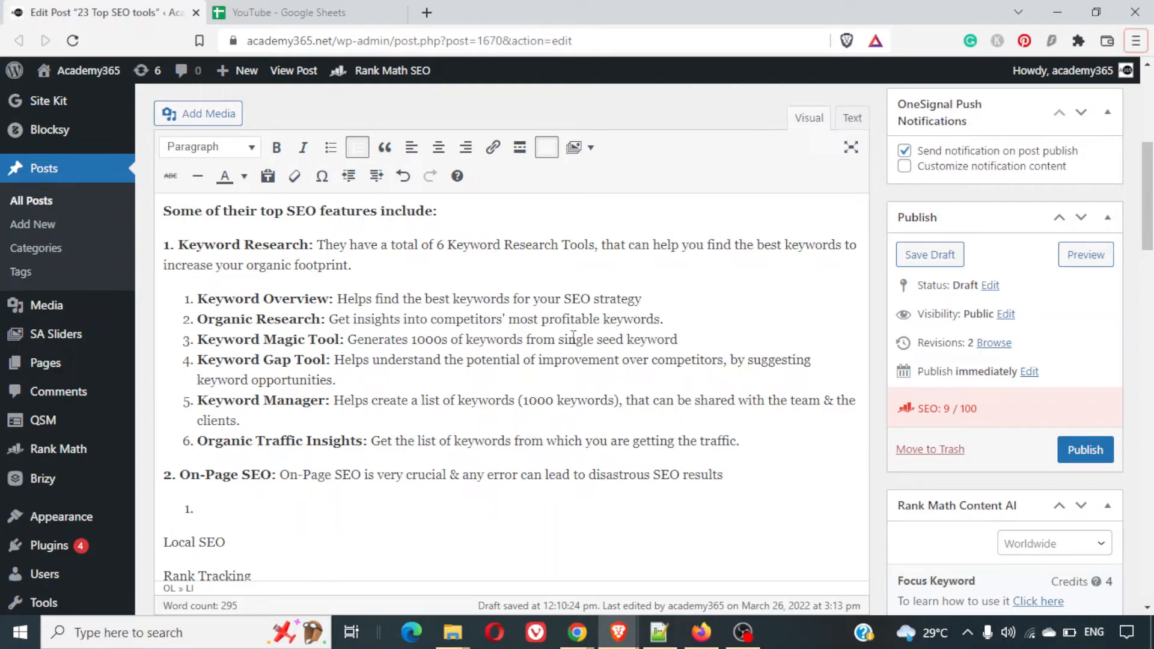
pyautogui.hotkey('alt', 'Tab')
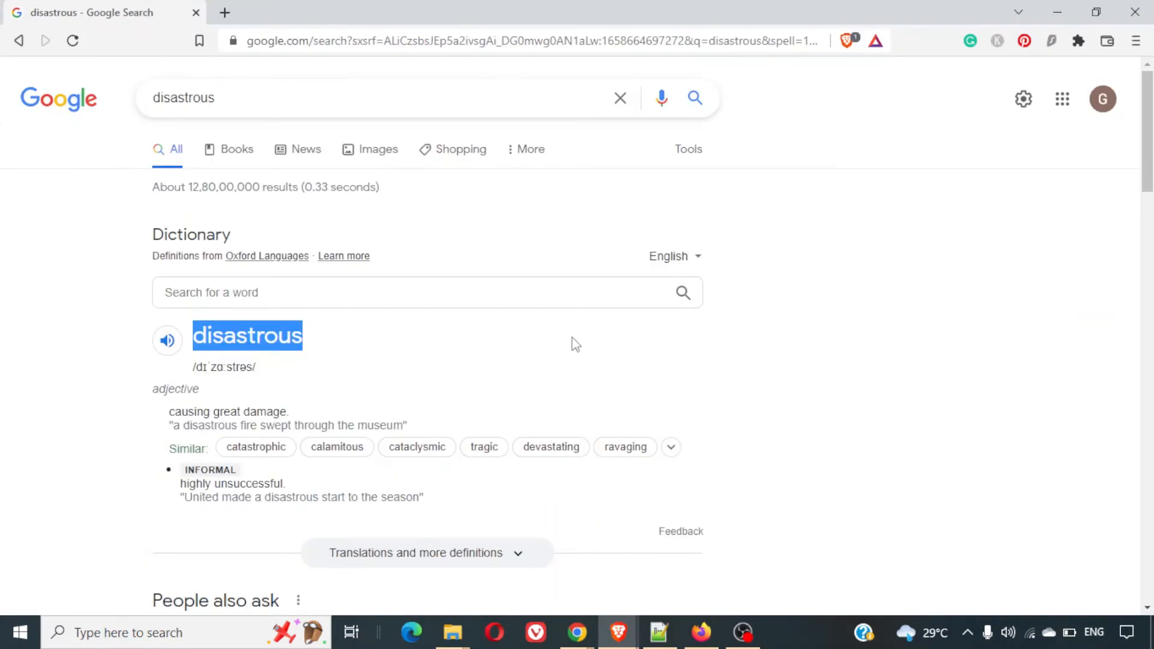
pyautogui.hotkey('alt', 'Tab')
pyautogui.hotkey('alt', 'Tab')
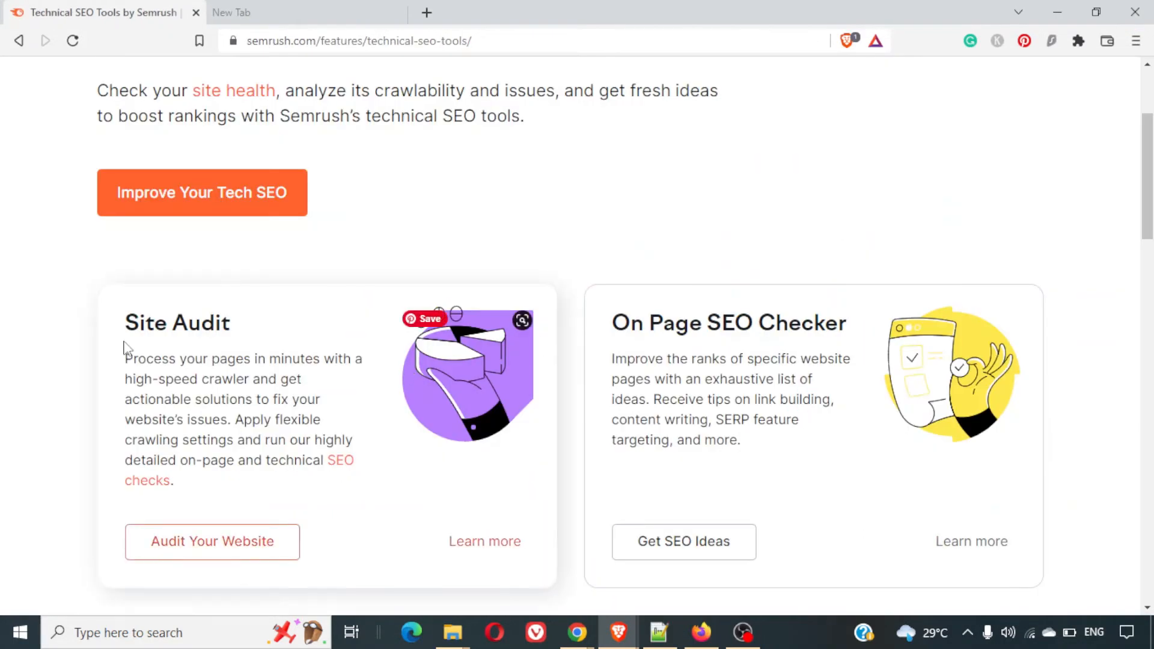
pyautogui.moveTo(124, 323); pyautogui.dragTo(231, 325)
pyautogui.rightClick(153, 336)
pyautogui.click(211, 354)
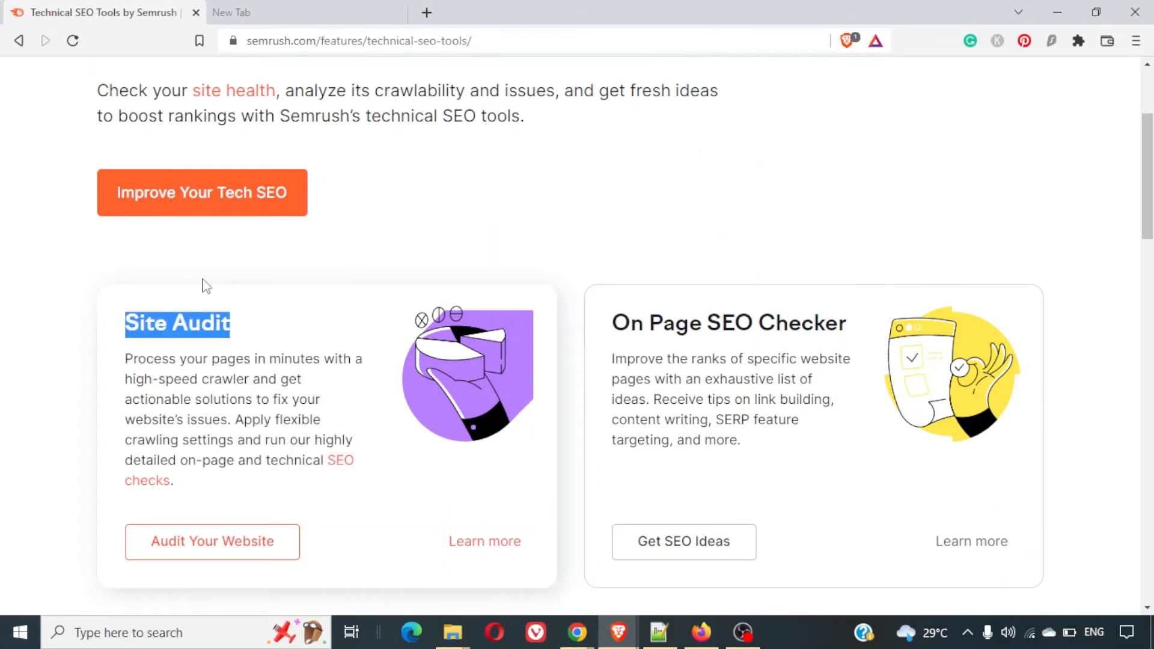
# Strip the formatting from the copied "Site Audit" text by passing it through the address field of a new browser tab.
pyautogui.hotkey('ctrl', 't')
pyautogui.hotkey('ctrl', 'v')
pyautogui.hotkey('ctrl', 'a')
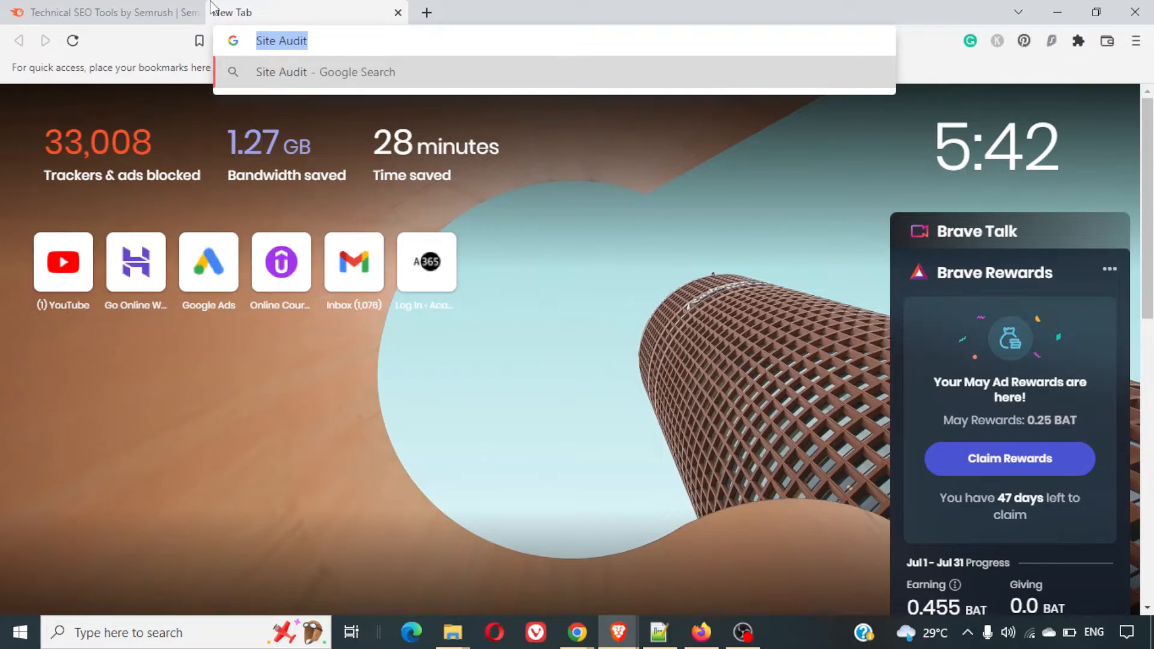
pyautogui.press('BackSpace')
pyautogui.click(204, 12)
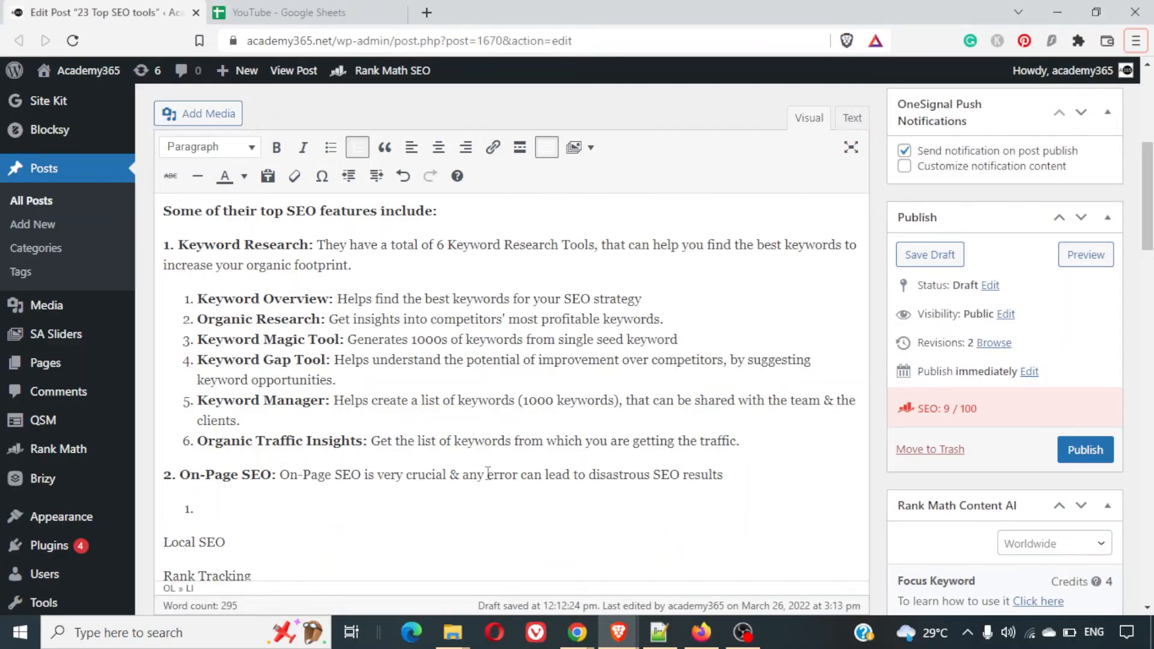
# Paste "Site Audit" as the first item of the On-Page SEO list, add a colon, and make it bold.
pyautogui.hotkey('ctrl', 'v')
pyautogui.scroll(-3, 422, 500)
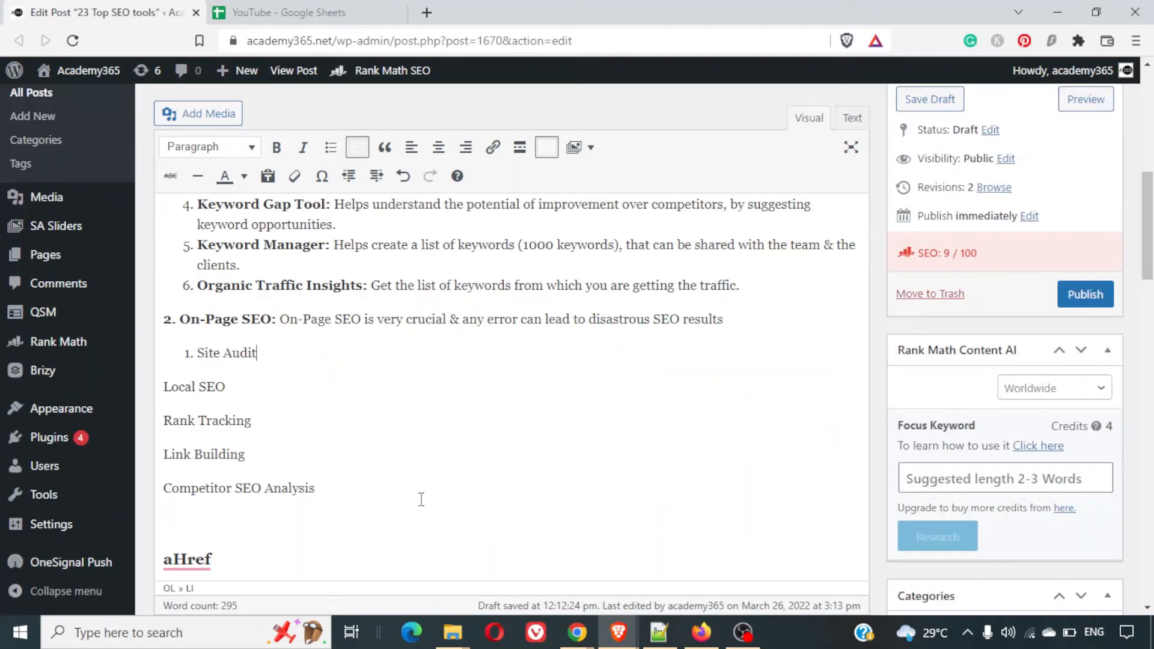
pyautogui.write(':')
pyautogui.hotkey('shift', 'Home')
pyautogui.hotkey('ctrl', 'b')
pyautogui.press('End')
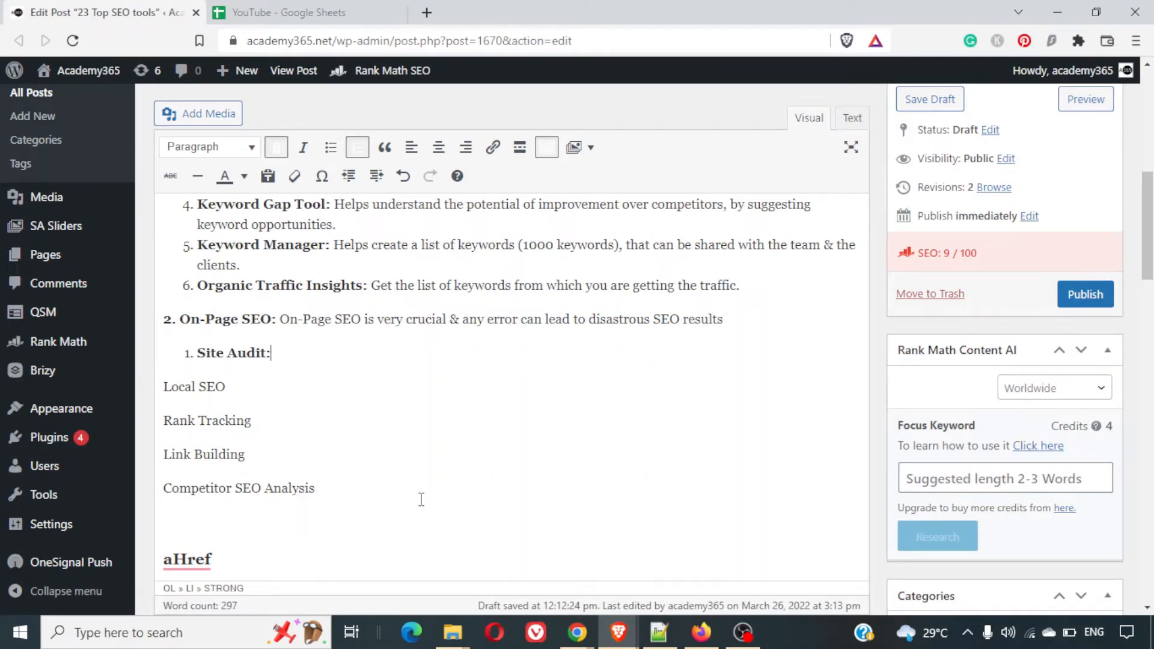
pyautogui.press('Return')
pyautogui.press('Return')
pyautogui.press('BackSpace')
pyautogui.press('BackSpace')
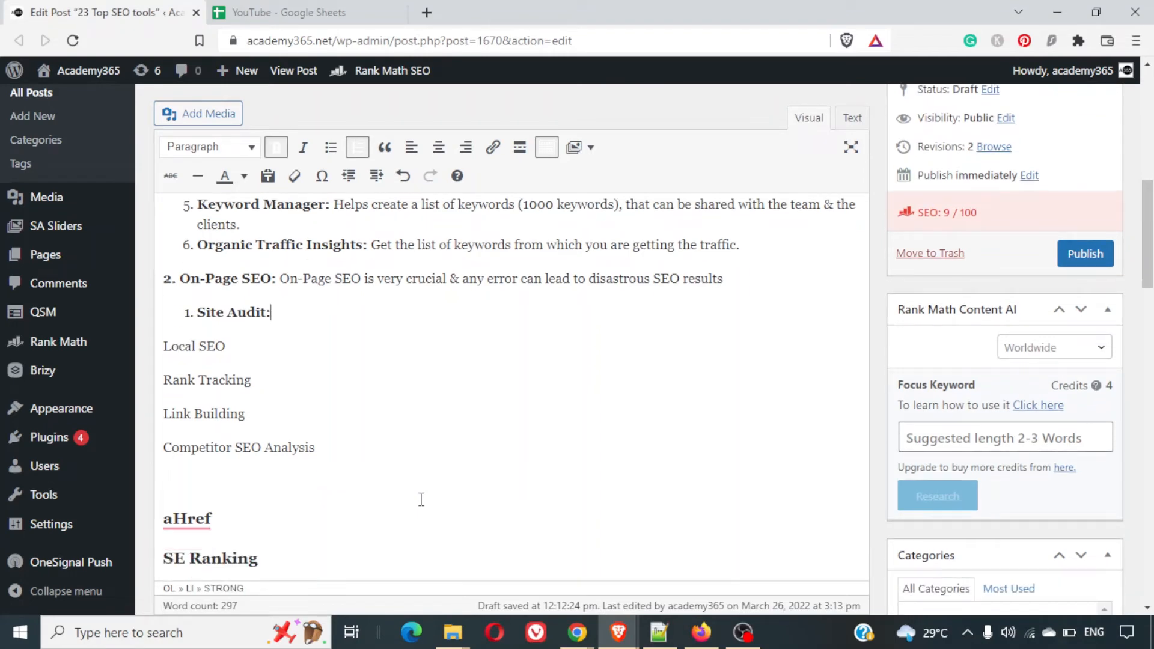
# Add two empty numbered items below "Site Audit:" and a blank paragraph after the list.
pyautogui.press('Return')
pyautogui.press('Return')
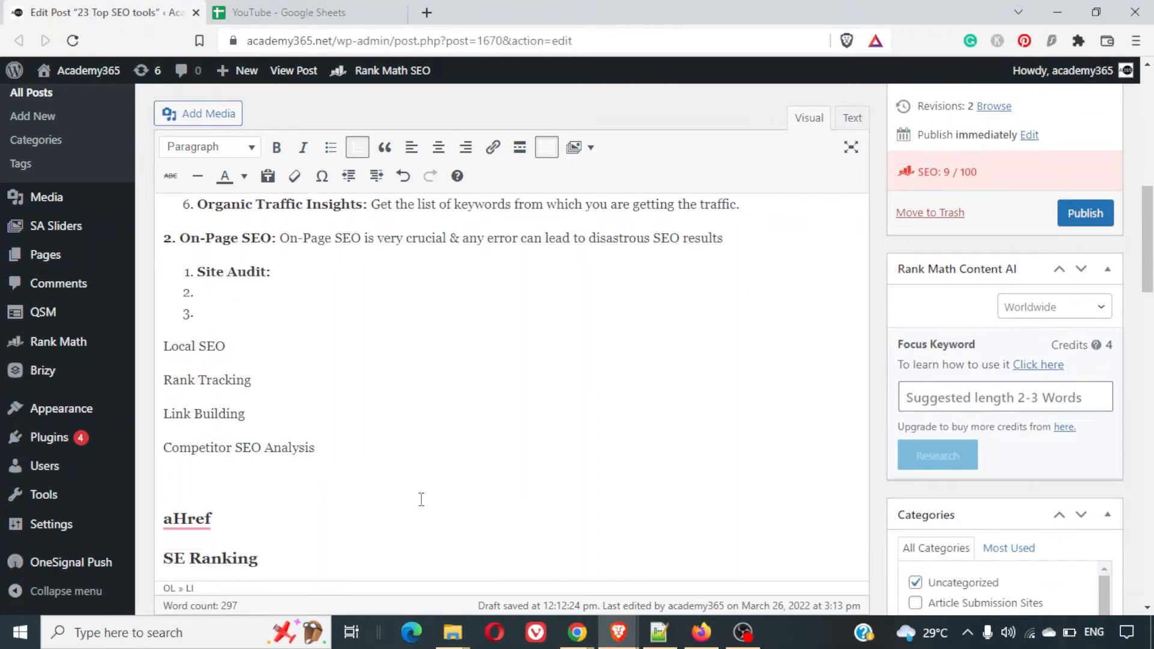
pyautogui.press('Return')
pyautogui.press('Return')
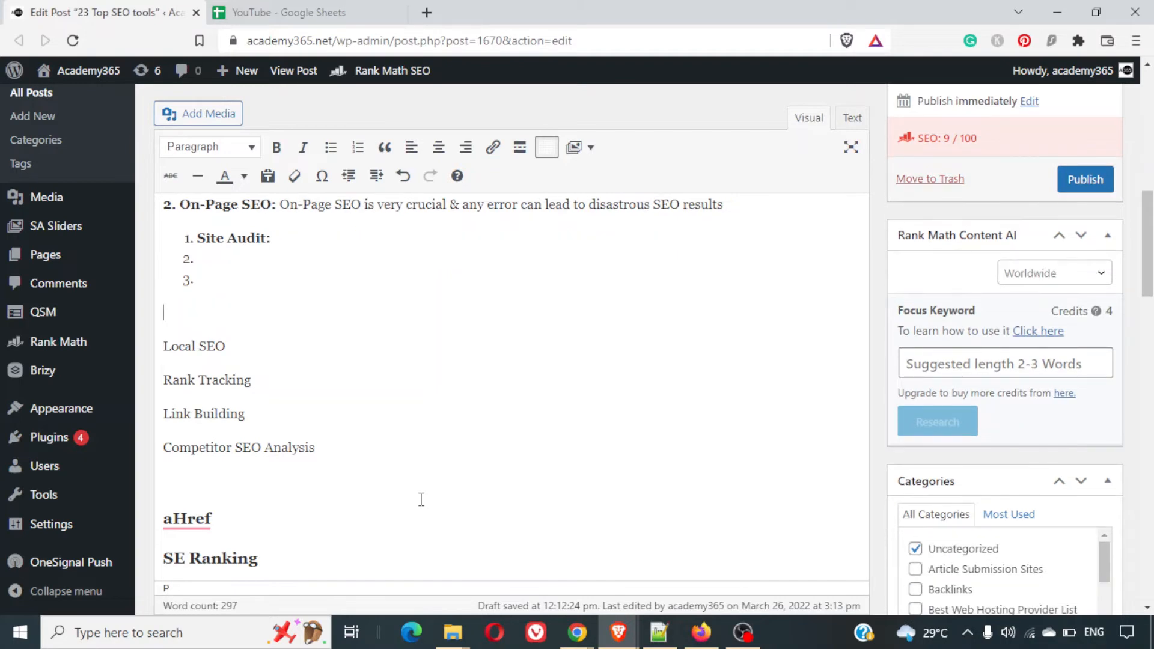
# Try pasting the "Site Audit" heading directly from the Semrush page below the list, and delete the pasted text.
pyautogui.hotkey('alt', 'Tab')
pyautogui.hotkey('ctrl', 'c')
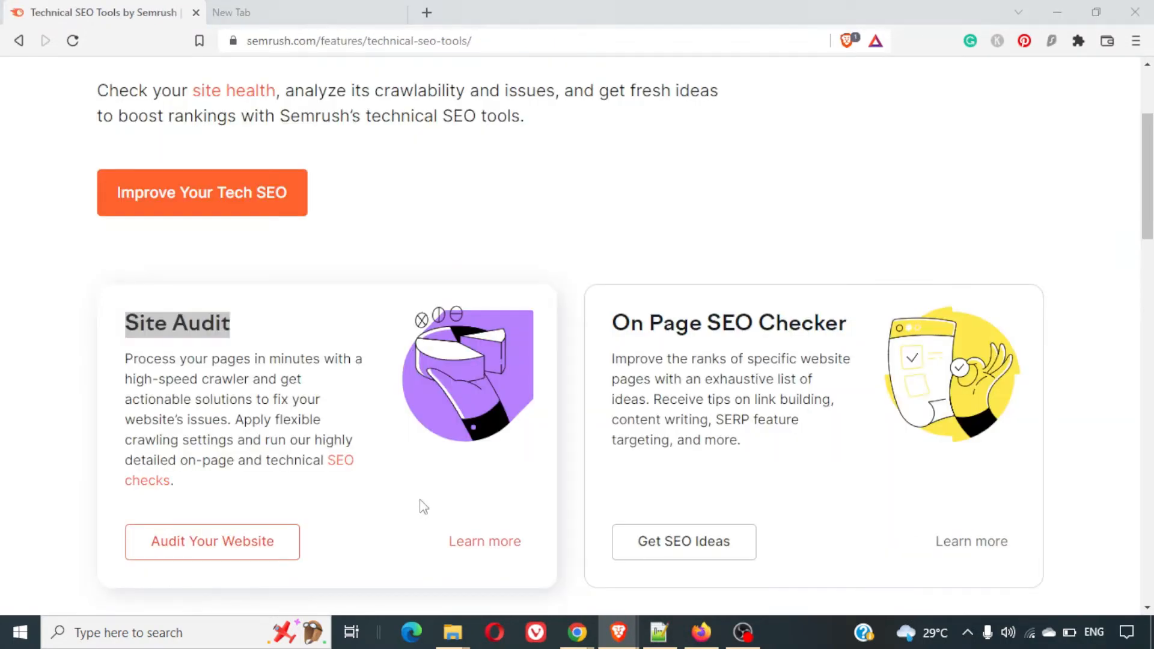
pyautogui.hotkey('alt', 'Tab')
pyautogui.hotkey('ctrl', 'v')
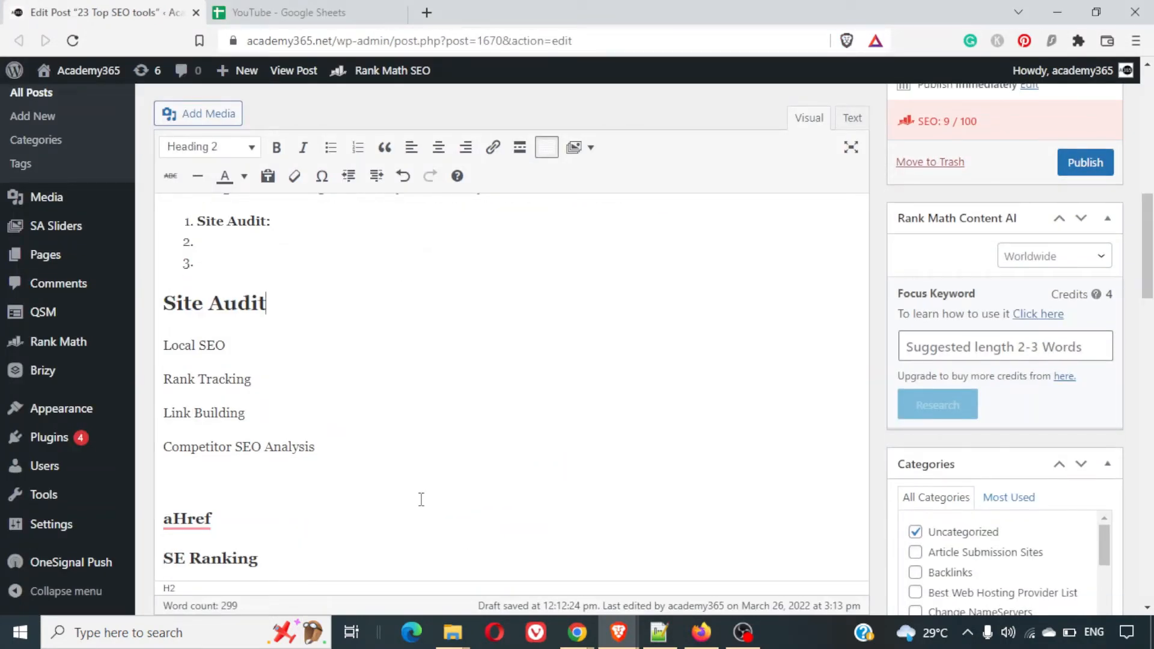
pyautogui.press('Up')
pyautogui.press('Down')
pyautogui.hotkey('shift', 'Home')
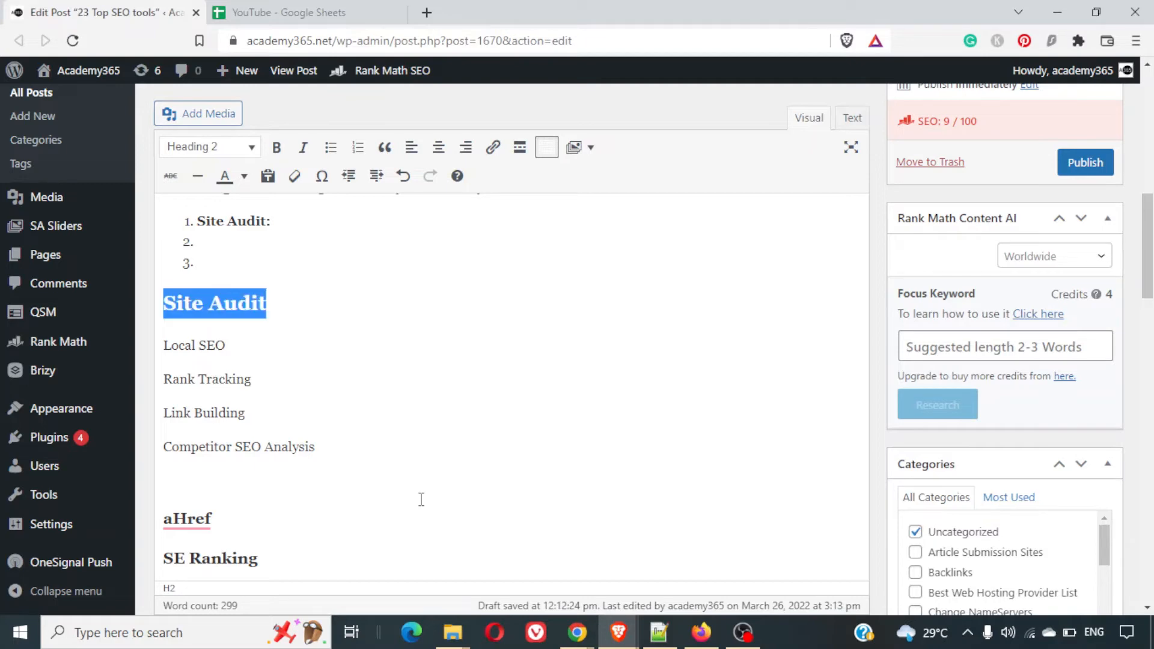
pyautogui.press('BackSpace')
pyautogui.press('BackSpace')
# Check the heading level of the "SEMRush" section title above its feature description.
pyautogui.press('Up')
pyautogui.press('Up')
pyautogui.press('Up')
pyautogui.press('Up')
pyautogui.press('Up')
pyautogui.press('Up')
pyautogui.press('Up')
pyautogui.press('Up')
pyautogui.press('Up')
pyautogui.press('Up')
pyautogui.press('Up')
pyautogui.press('Up')
pyautogui.press('Up')
pyautogui.press('Up')
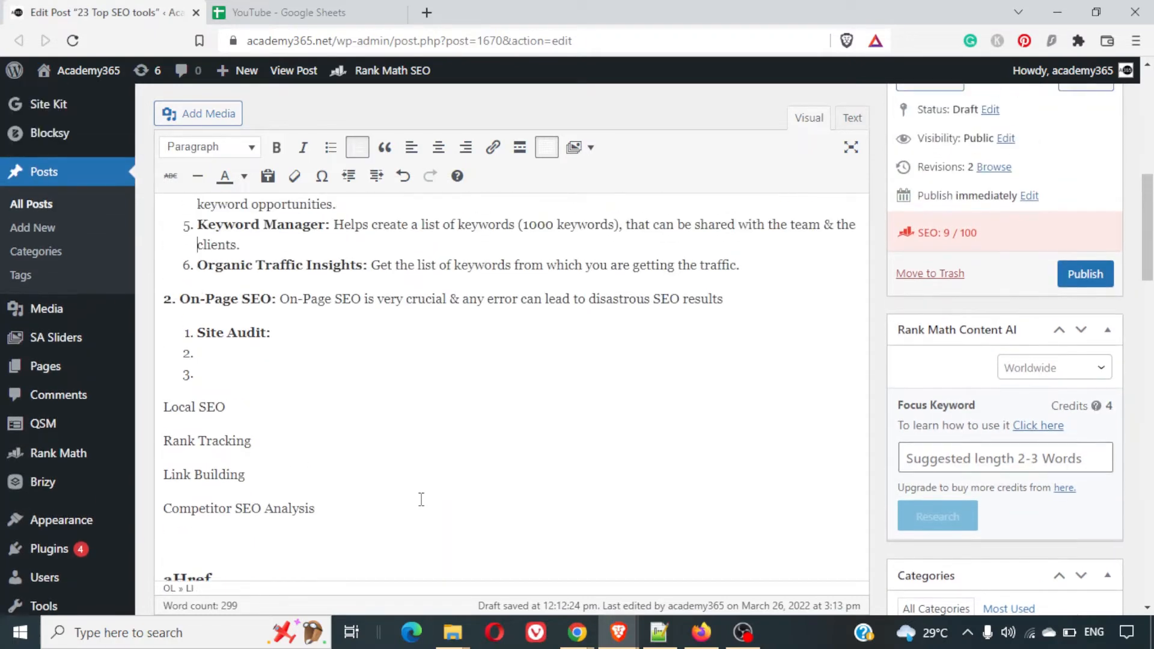
pyautogui.press('Up')
pyautogui.press('Up')
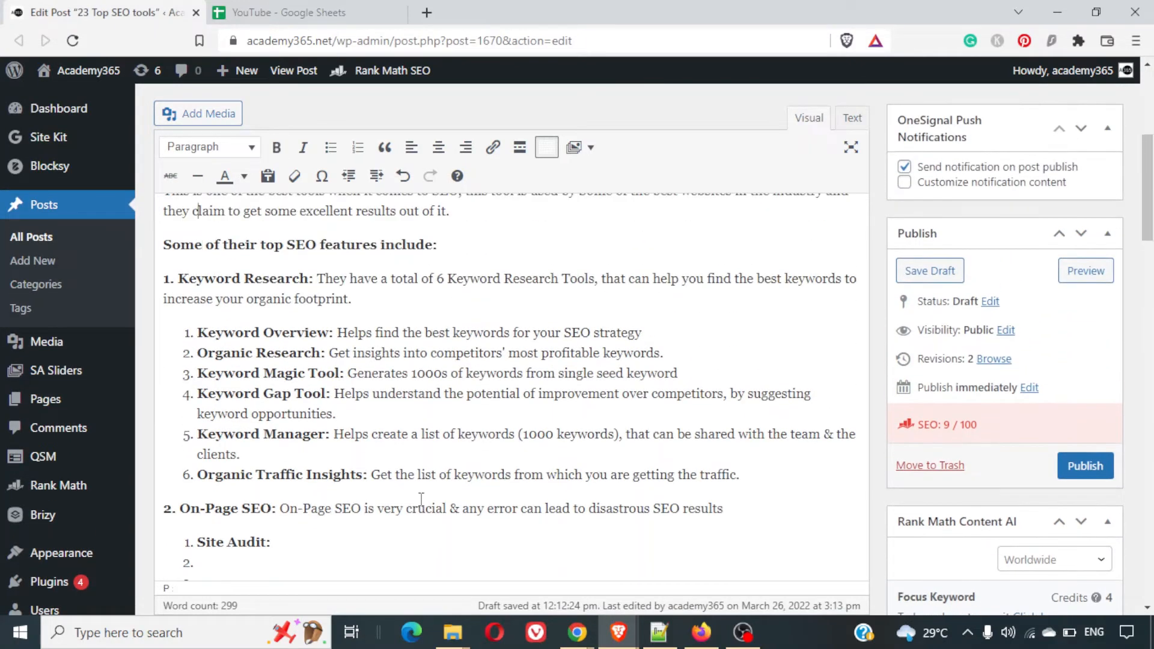
pyautogui.press('Up')
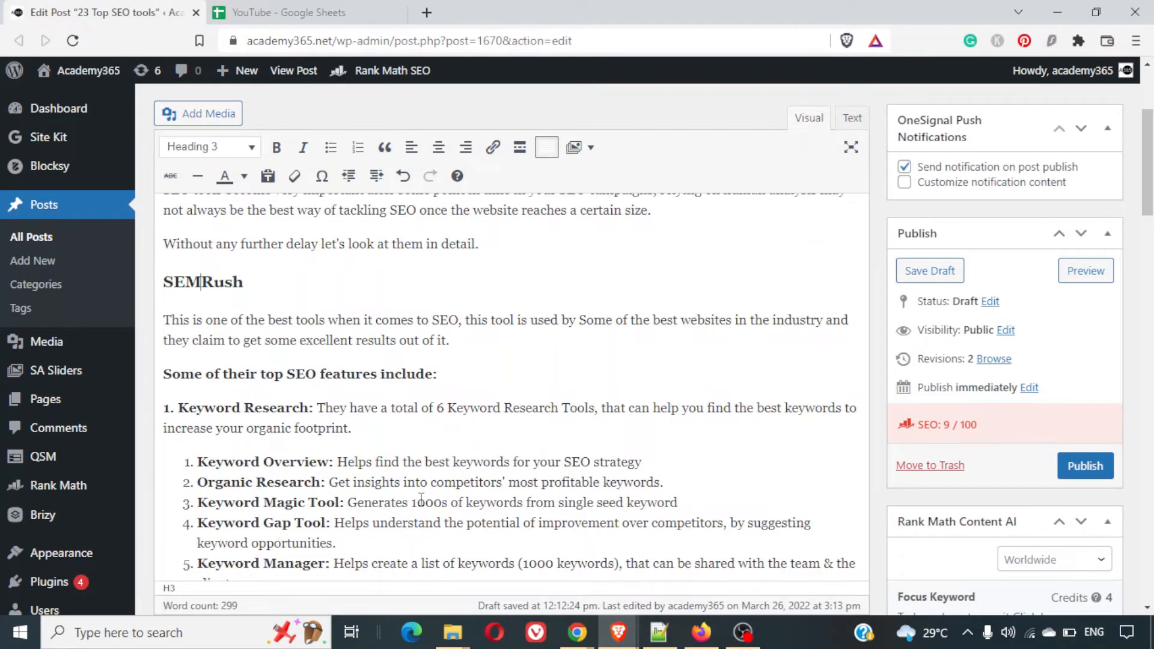
pyautogui.hotkey('shift', 'End')
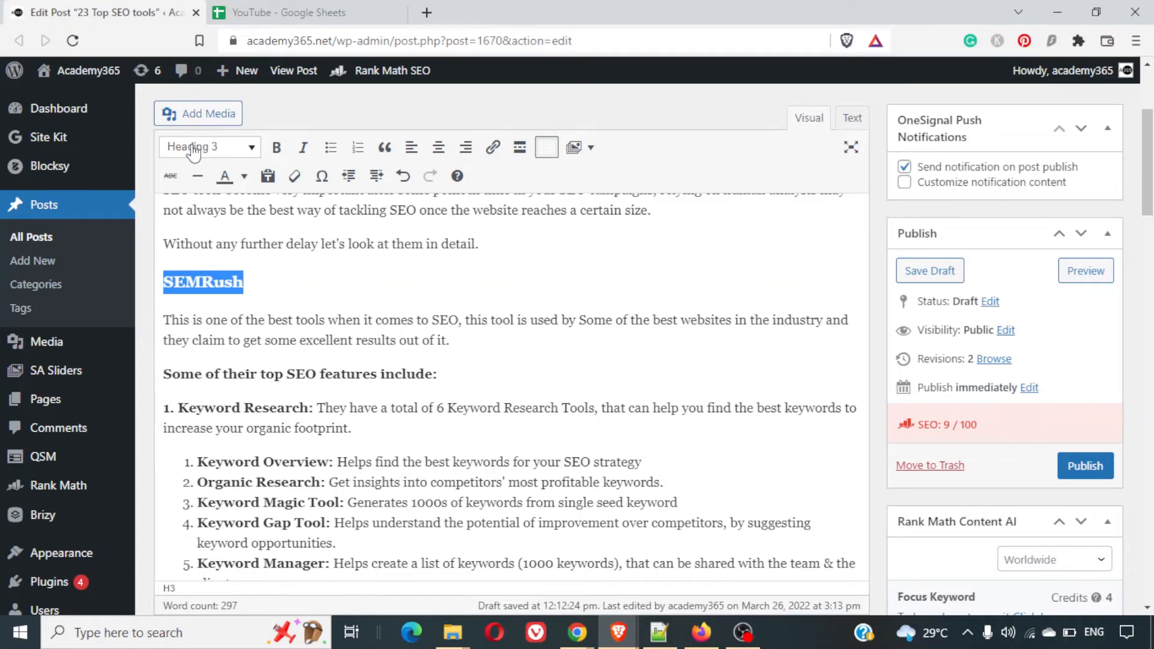
pyautogui.scroll(-4, 282, 391)
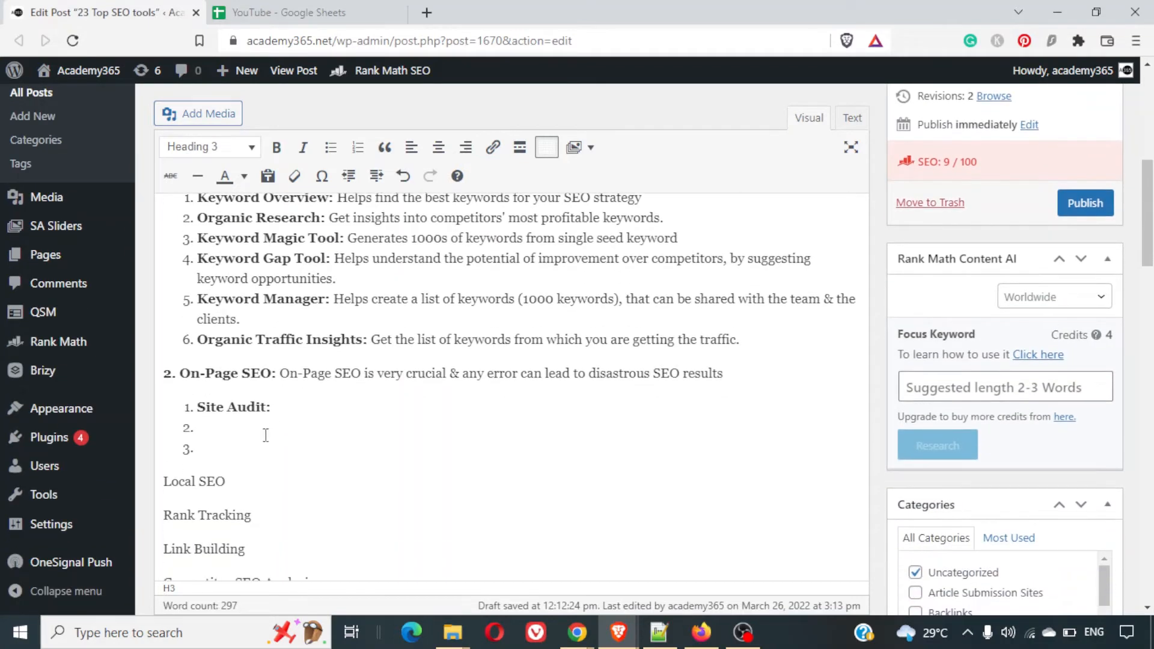
# Describe Site Audit as "Helps conduct on-page & technical SEO for your website", consulting the Semrush page for reference.
pyautogui.click(286, 408)
pyautogui.hotkey('alt', 'Tab')
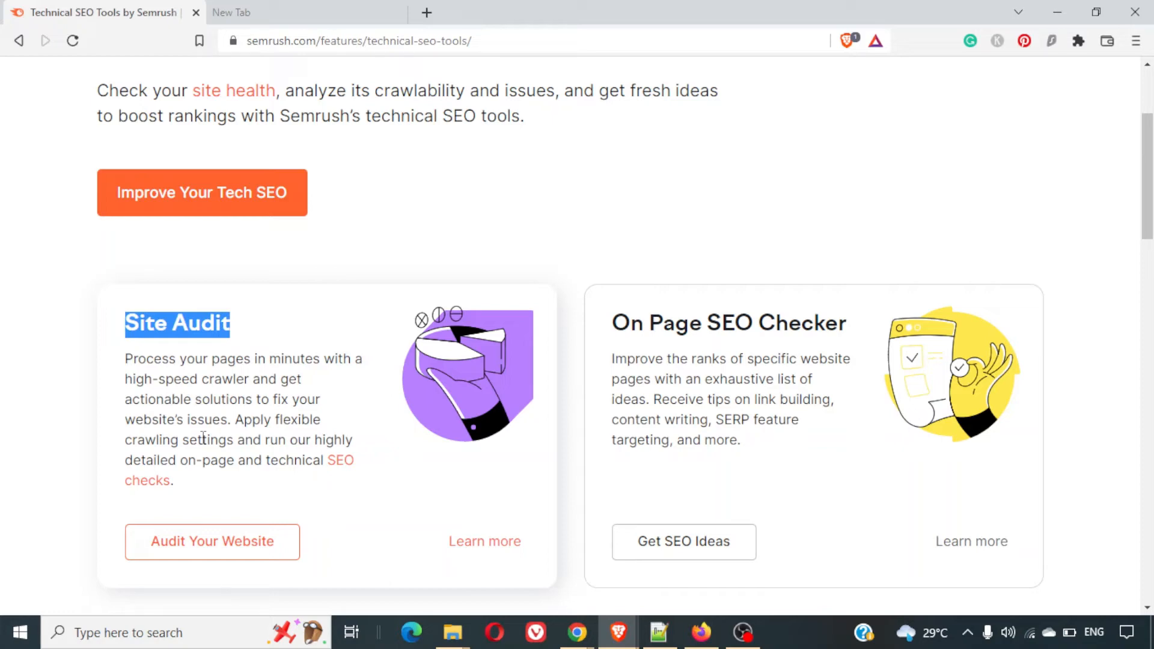
pyautogui.hotkey('alt', 'Tab')
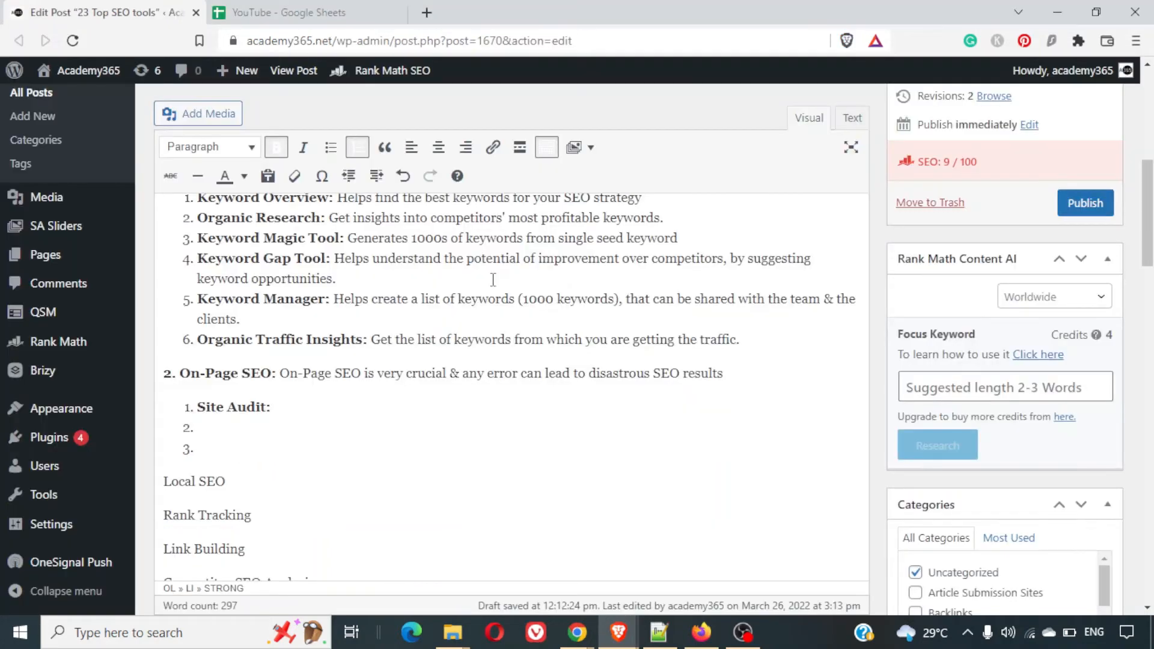
pyautogui.write('Helps conduct on')
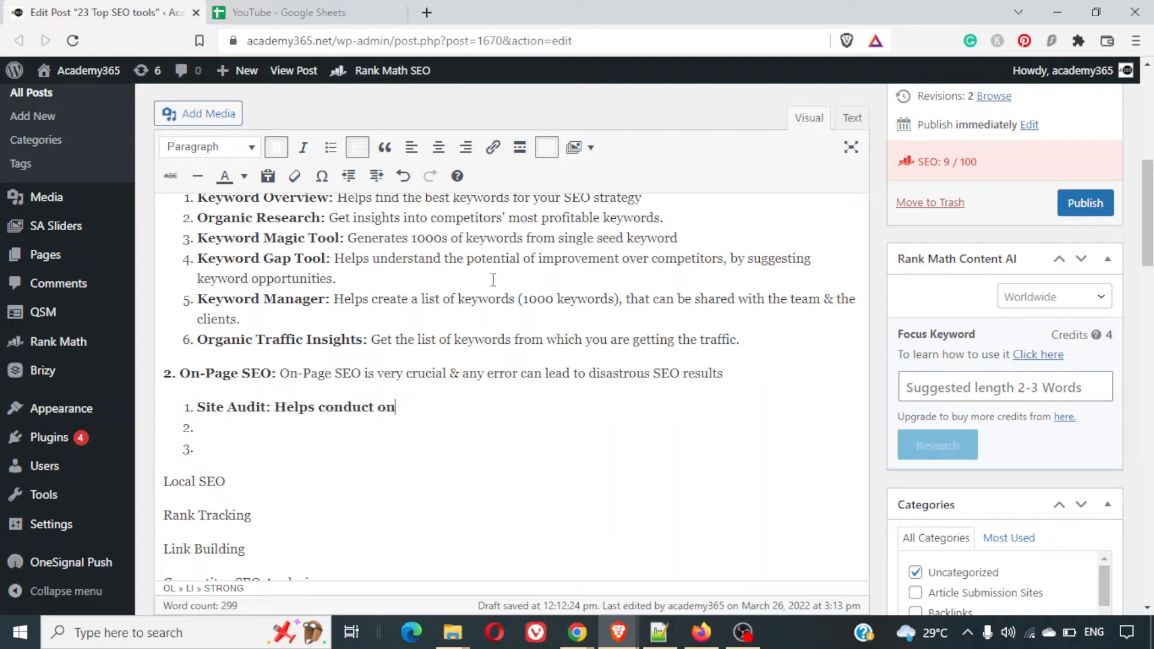
pyautogui.write('-page')
pyautogui.hotkey('alt', 'Tab')
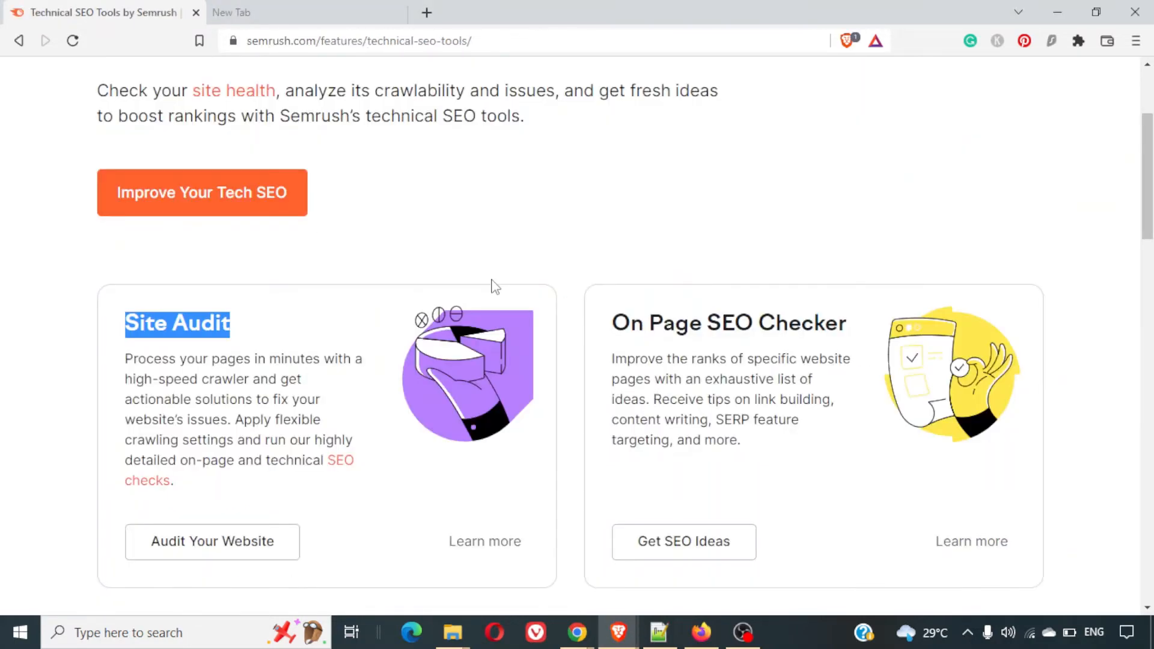
pyautogui.hotkey('alt', 'Tab')
pyautogui.write('&')
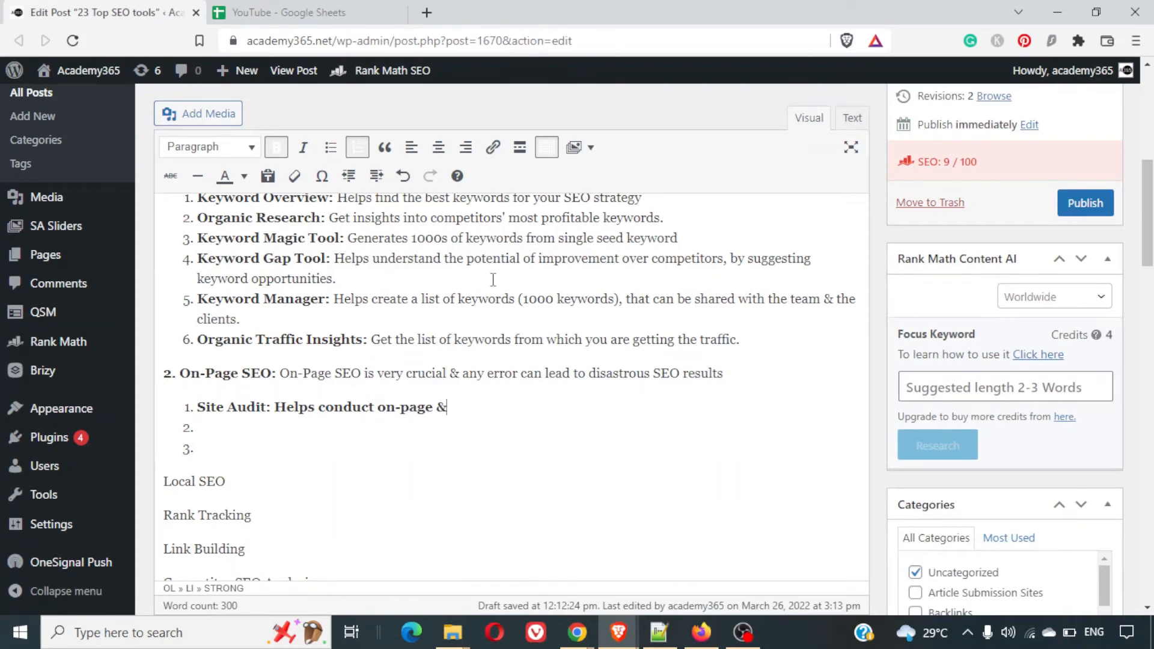
pyautogui.write(' technical SEO for your website')
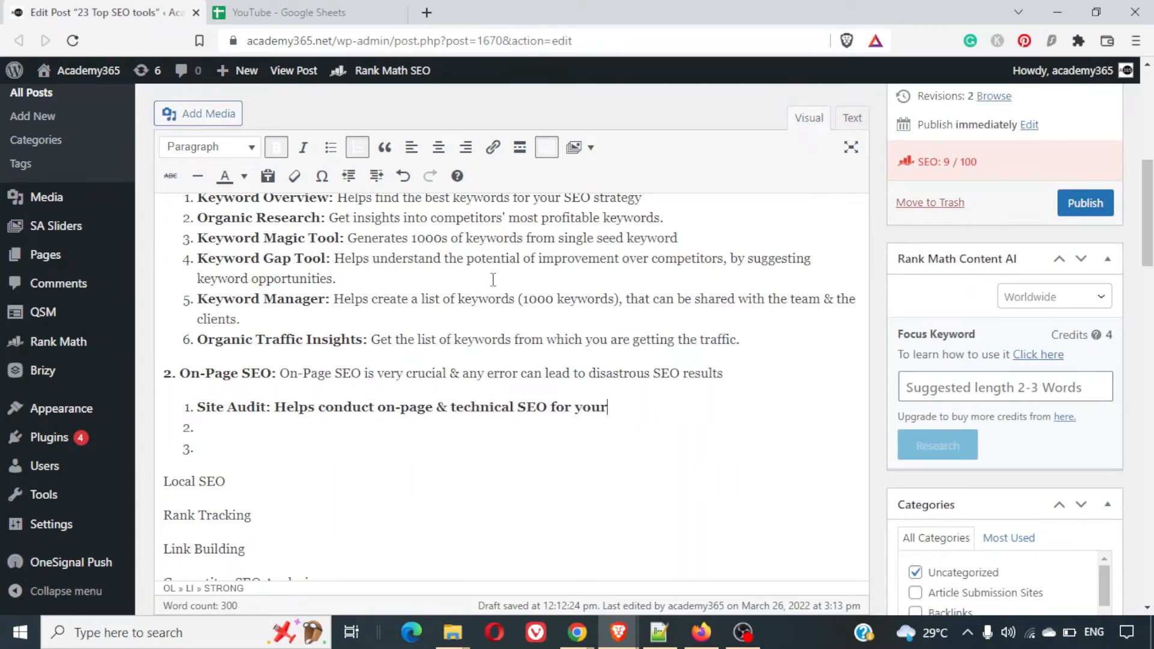
# Remove the bold from the description after "Site Audit:", keeping only the label bold.
pyautogui.hotkey('ctrl', 'Right')
pyautogui.hotkey('ctrl', 'Right')
pyautogui.hotkey('shift', 'End')
pyautogui.hotkey('ctrl', 'b')
pyautogui.press('End')
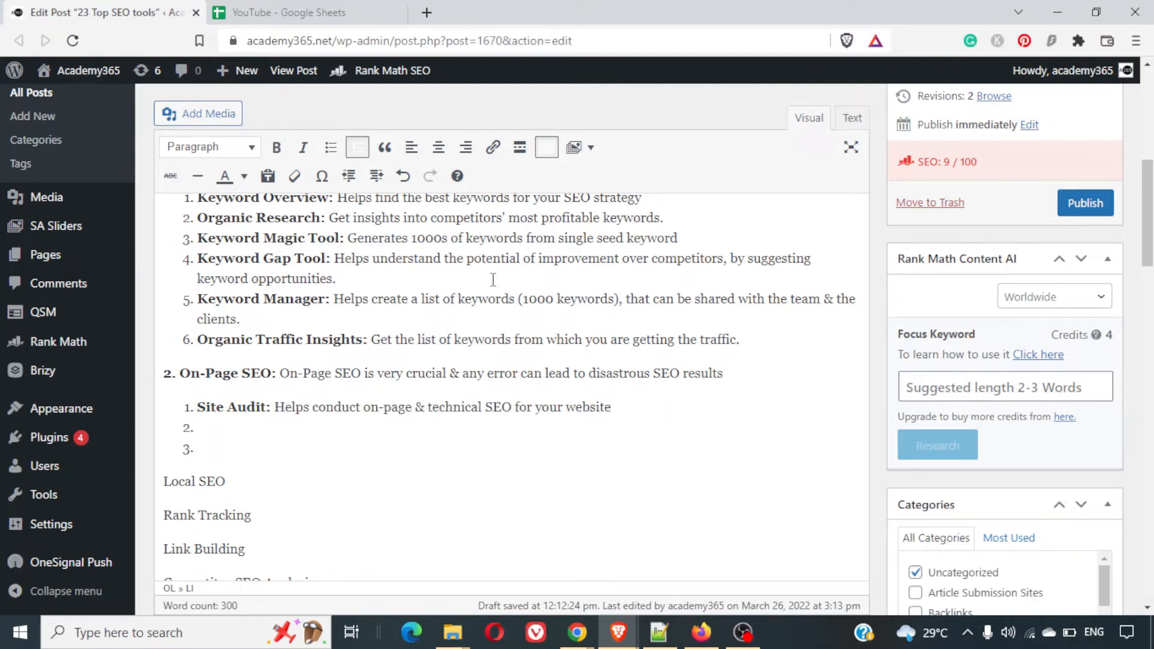
# Review the post's SEMRush section from its heading down to the On-Page SEO list.
pyautogui.press('Return')
pyautogui.press('BackSpace')
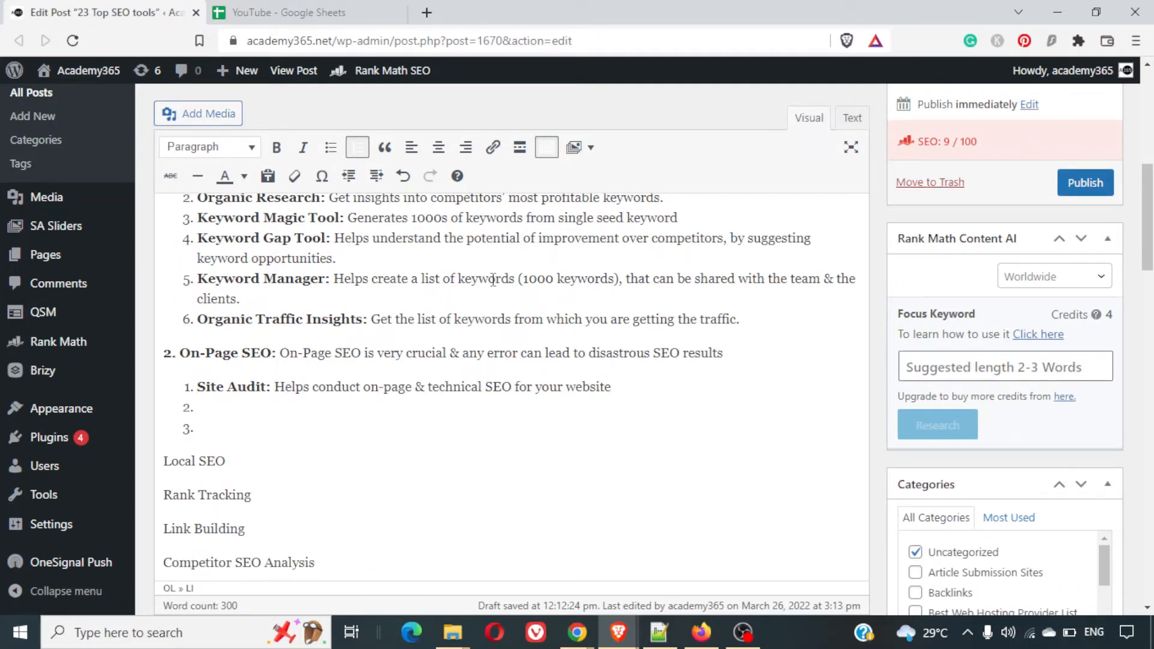
pyautogui.hotkey('alt', 'Tab')
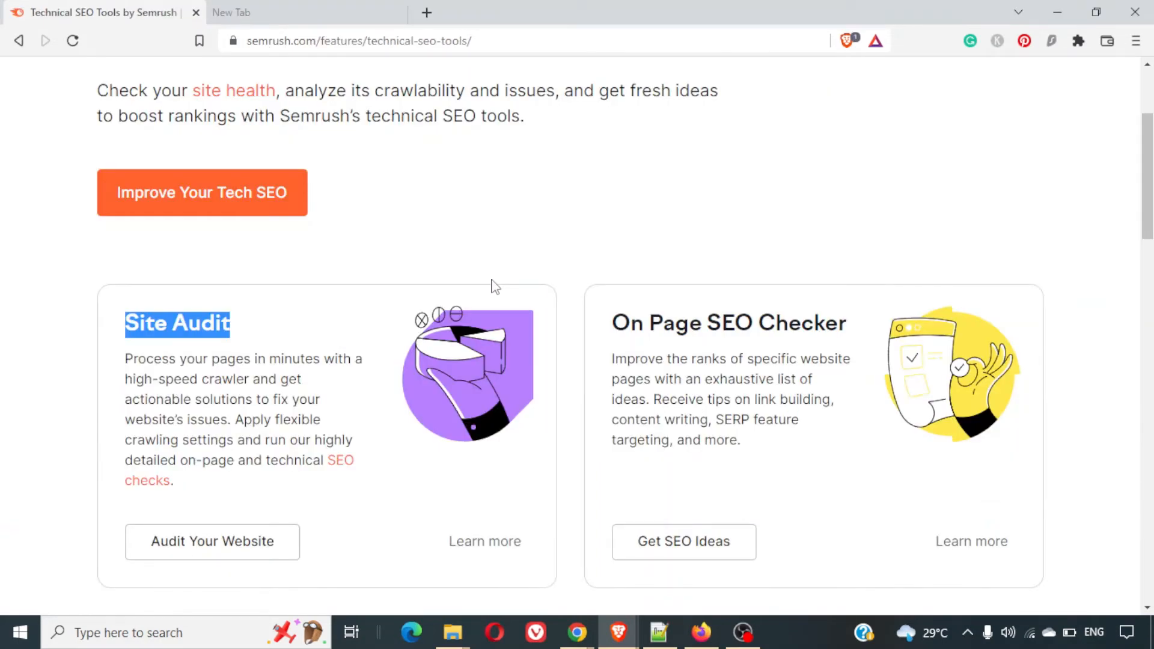
pyautogui.hotkey('alt', 'Tab')
pyautogui.scroll(3, 492, 279)
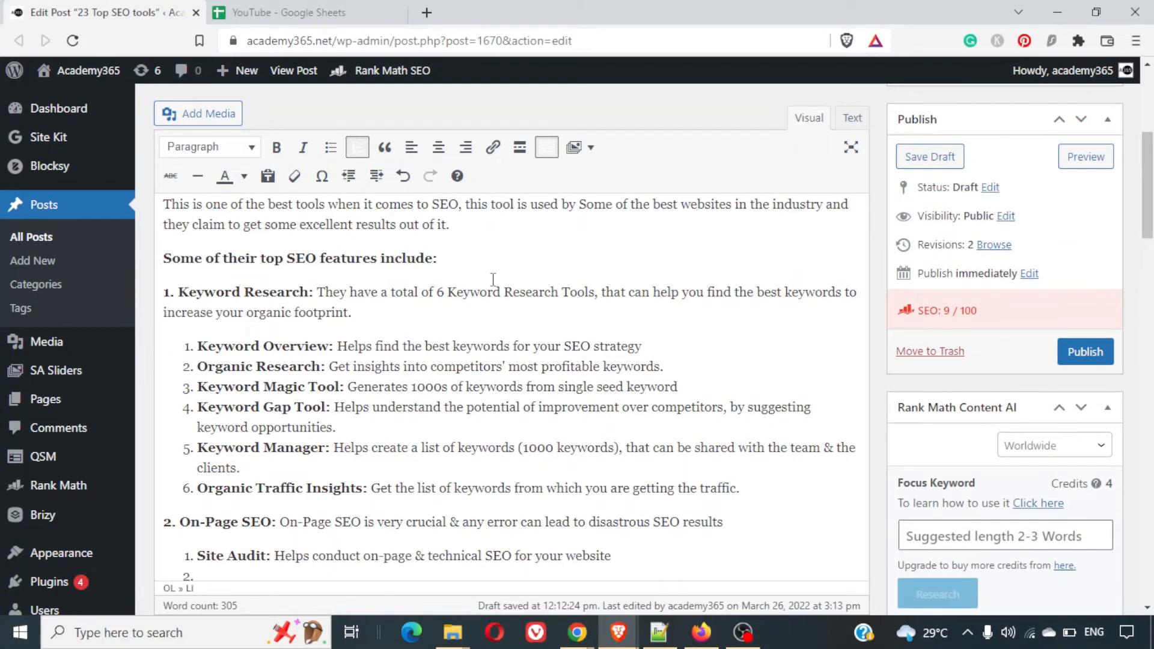
pyautogui.scroll(2, 493, 279)
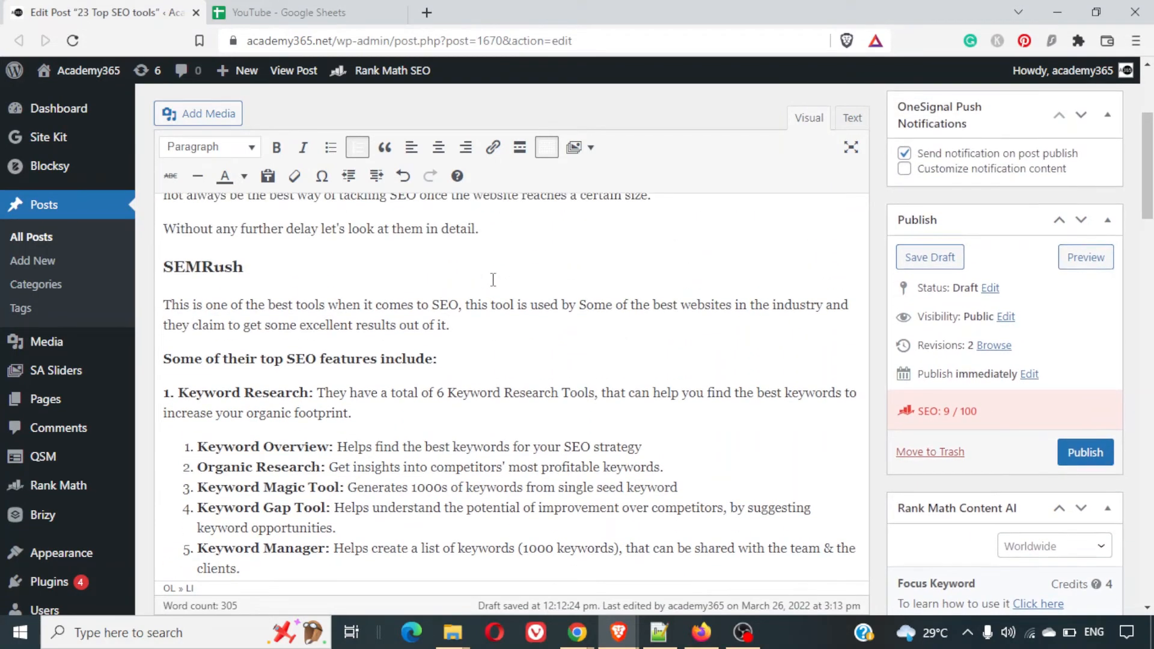
pyautogui.scroll(-5, 493, 280)
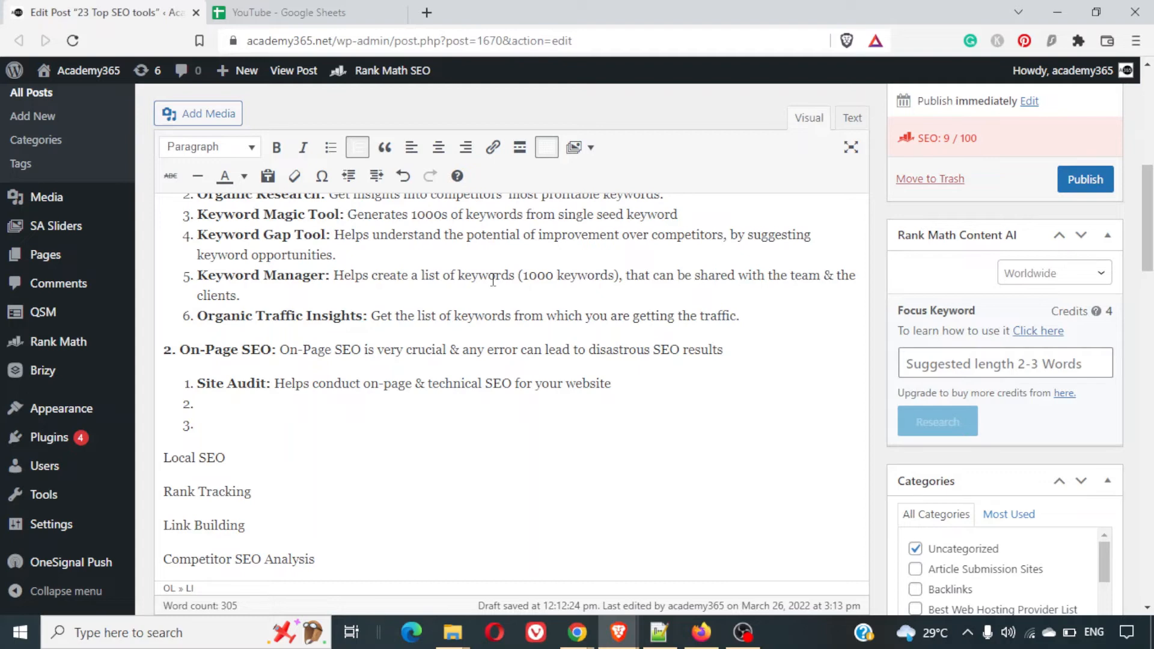
# Read the Site Audit and On Page SEO Checker descriptions on Semrush's Technical SEO Tools page.
pyautogui.hotkey('alt', 'Tab')
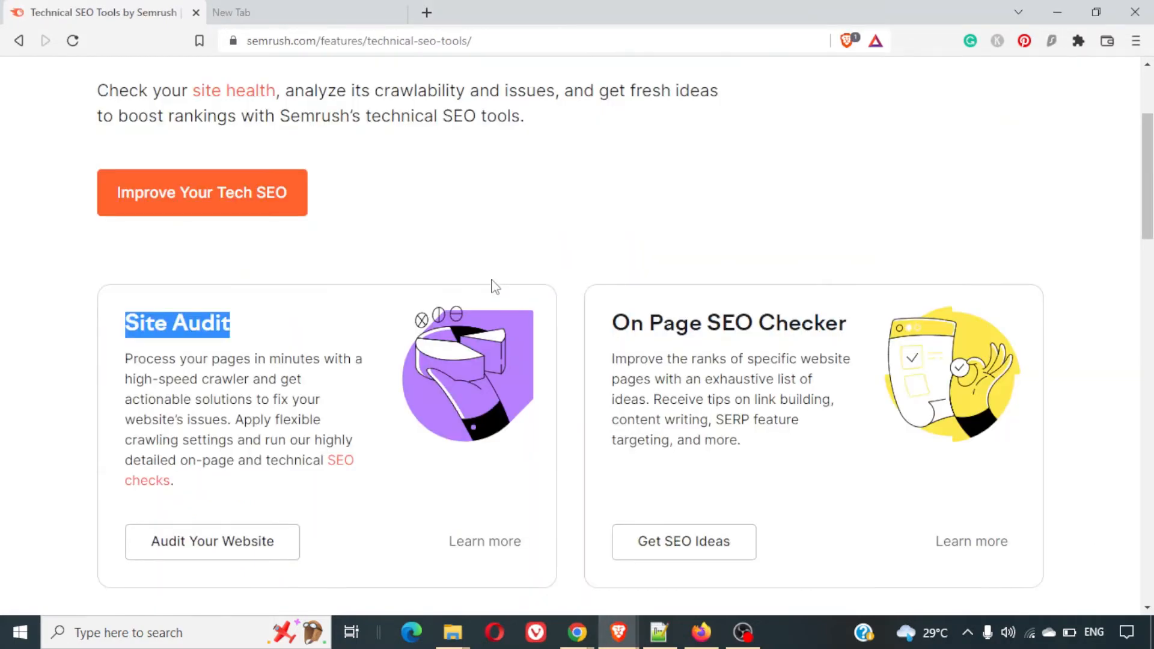
pyautogui.scroll(3, 493, 286)
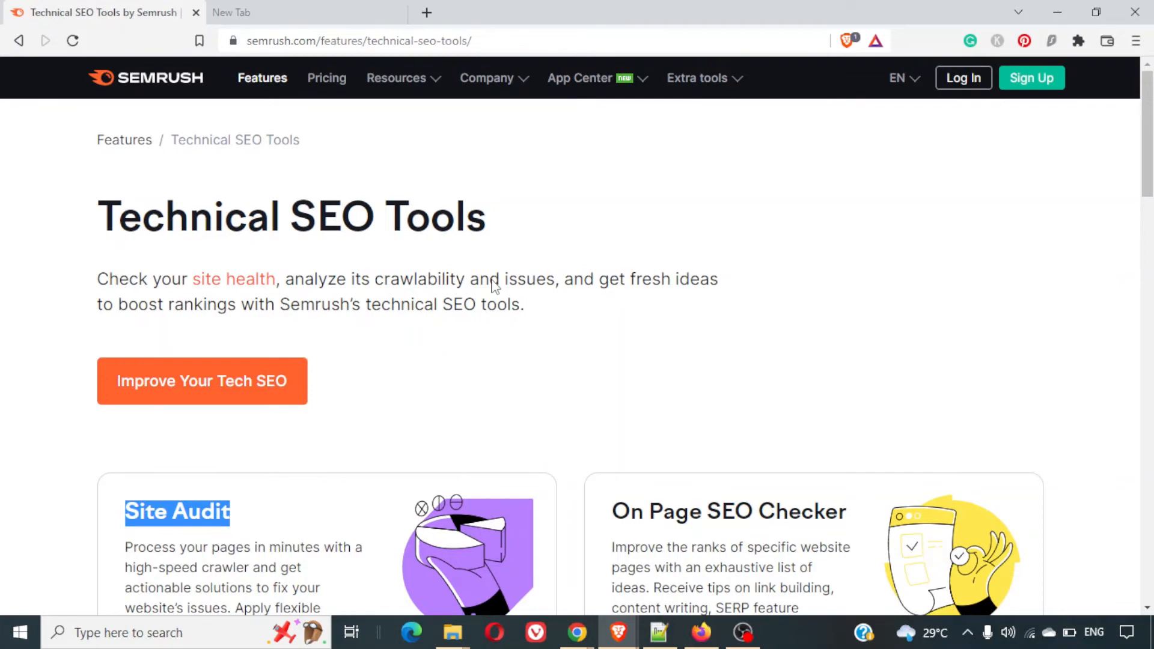
pyautogui.scroll(-3, 493, 286)
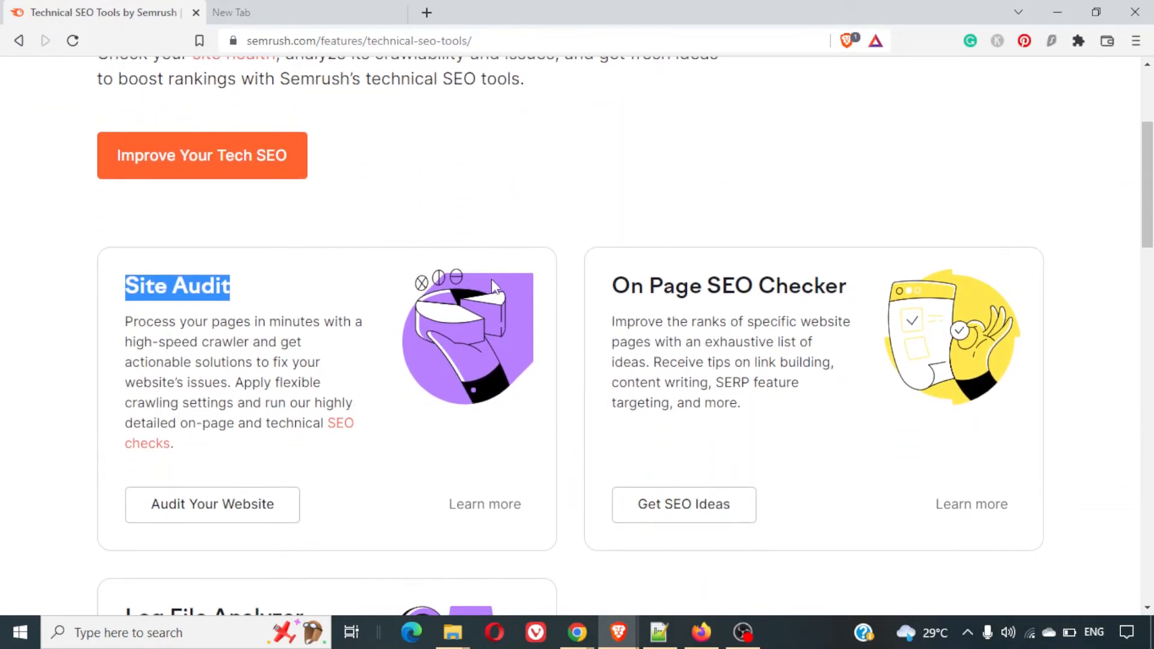
pyautogui.scroll(-6, 492, 279)
pyautogui.scroll(7, 493, 286)
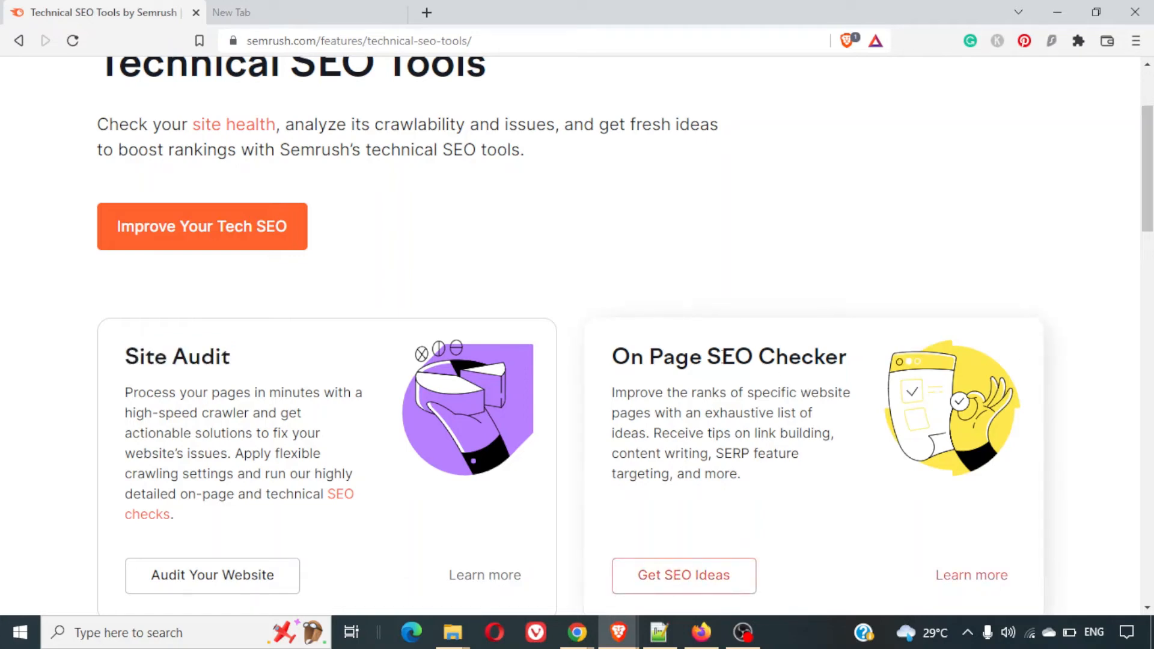
pyautogui.tripleClick(725, 356)
pyautogui.tripleClick(719, 424)
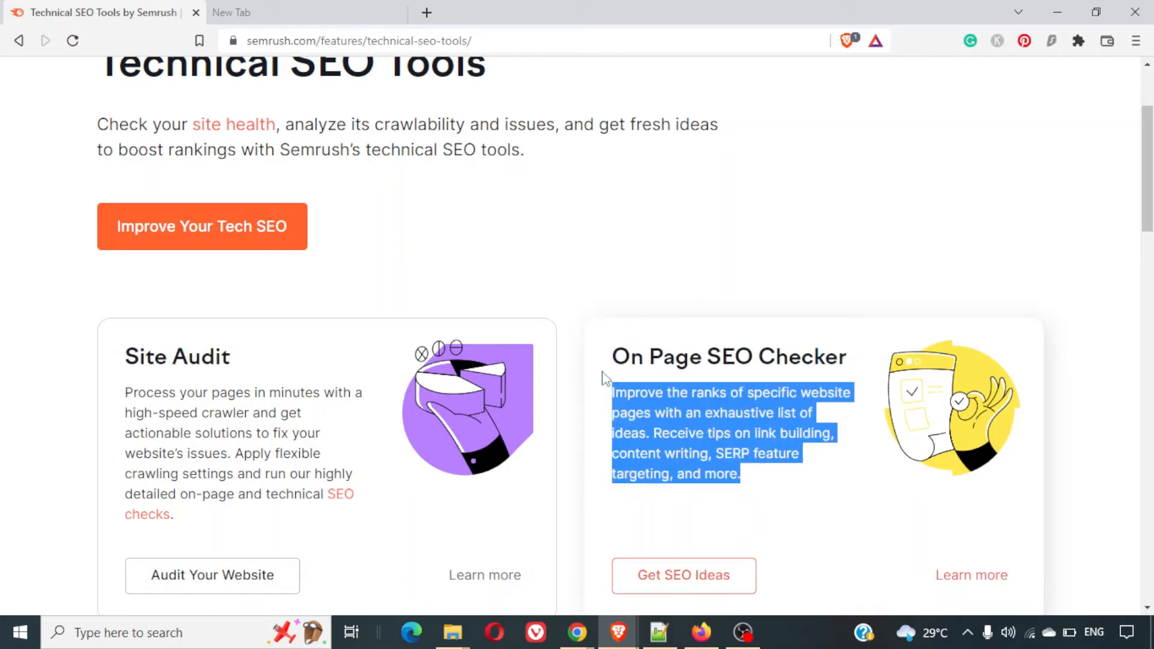
pyautogui.doubleClick(666, 413)
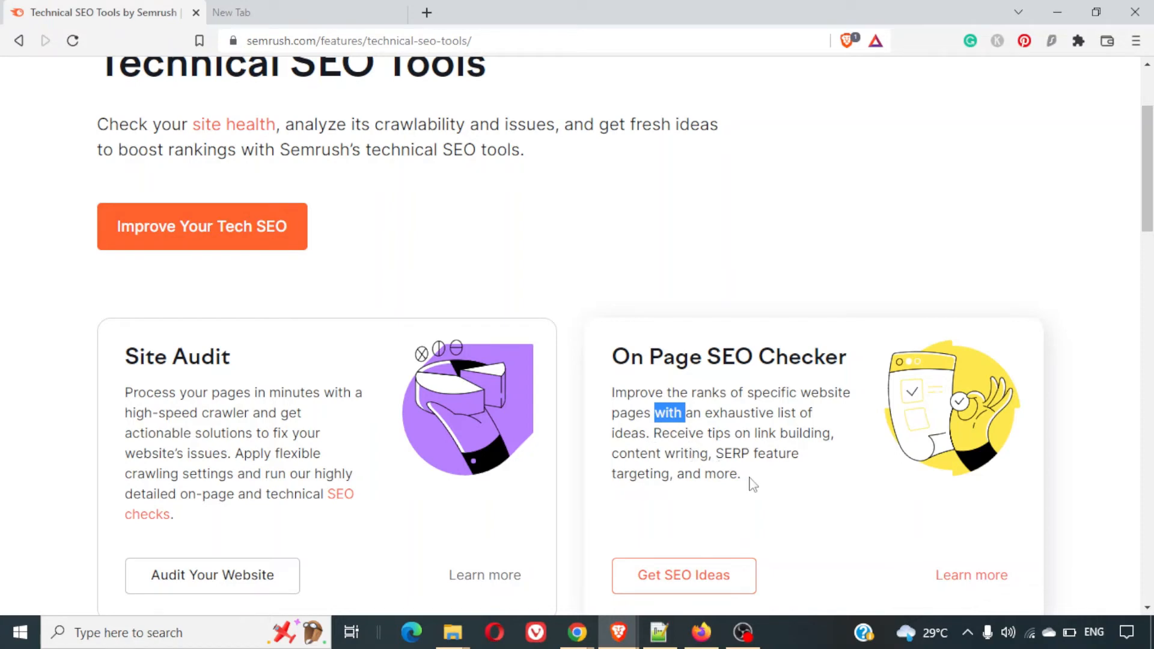
pyautogui.moveTo(744, 475); pyautogui.dragTo(603, 389)
pyautogui.click(650, 433)
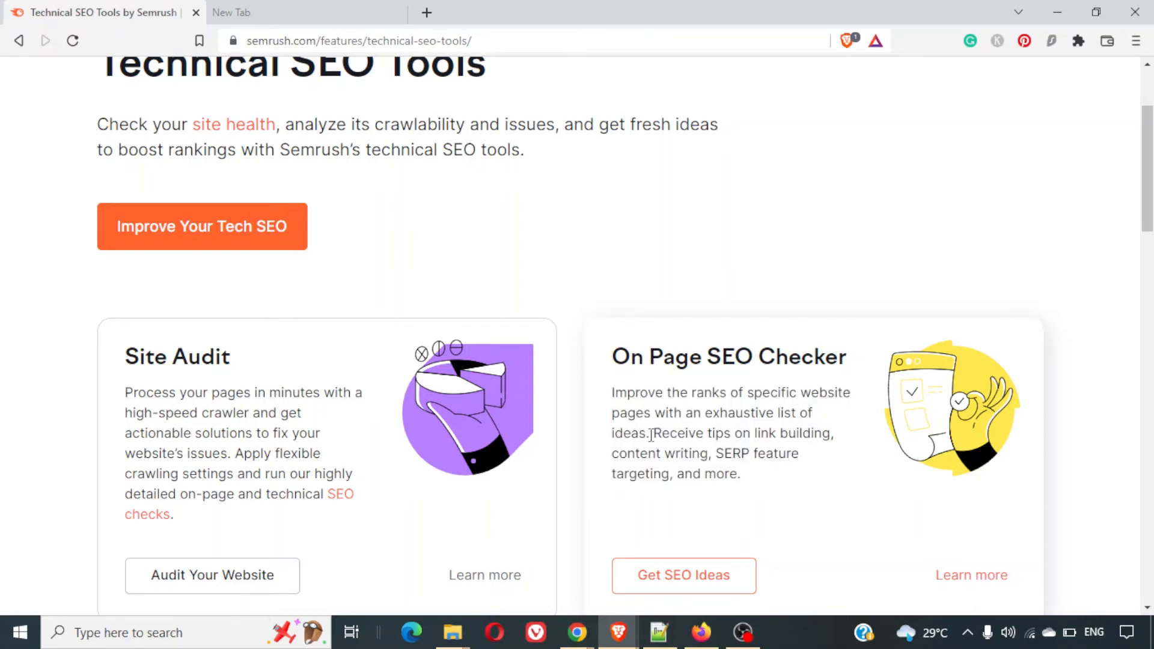
pyautogui.rightClick(651, 437)
pyautogui.tripleClick(653, 440)
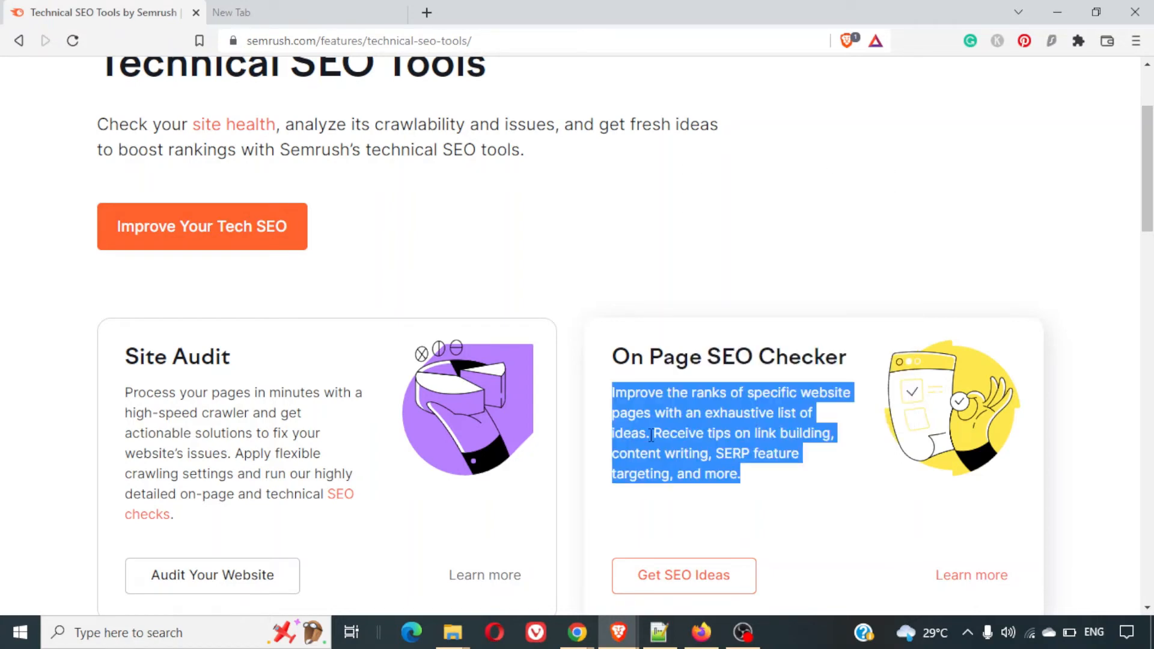
pyautogui.tripleClick(283, 415)
pyautogui.click(283, 415)
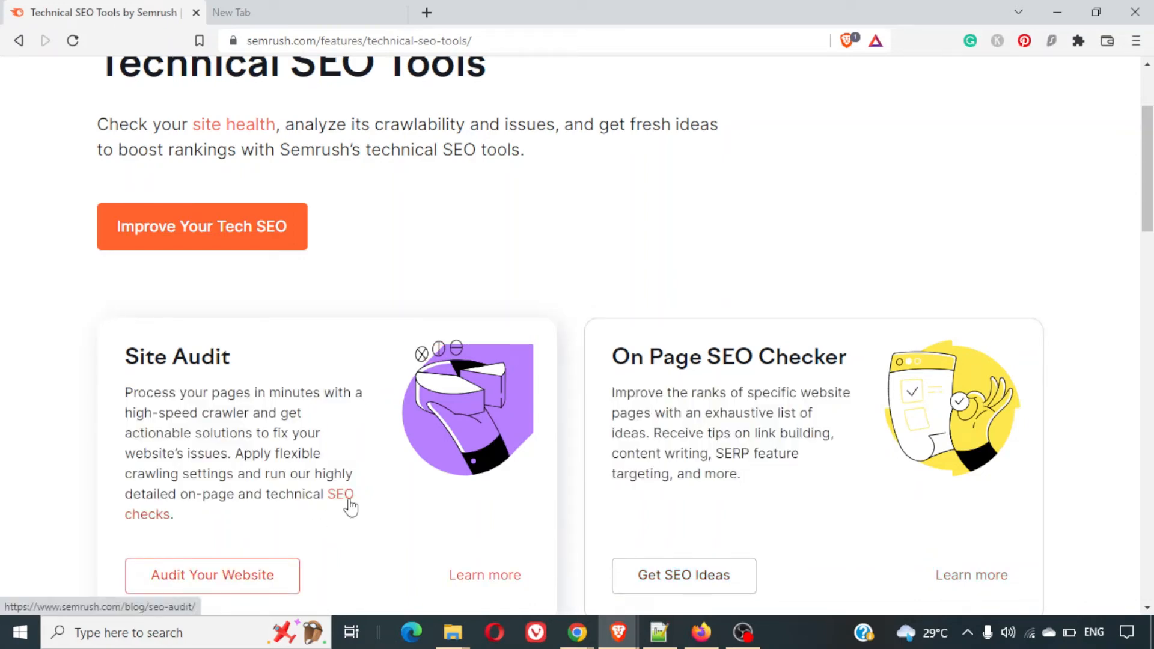
pyautogui.tripleClick(741, 408)
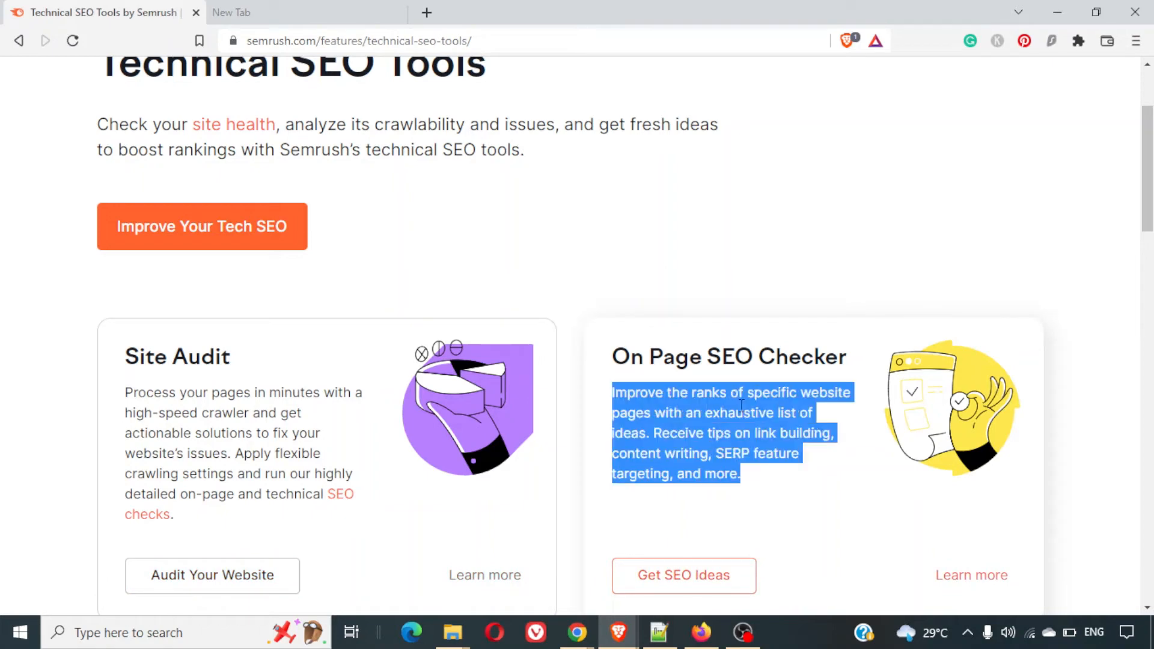
pyautogui.click(700, 414)
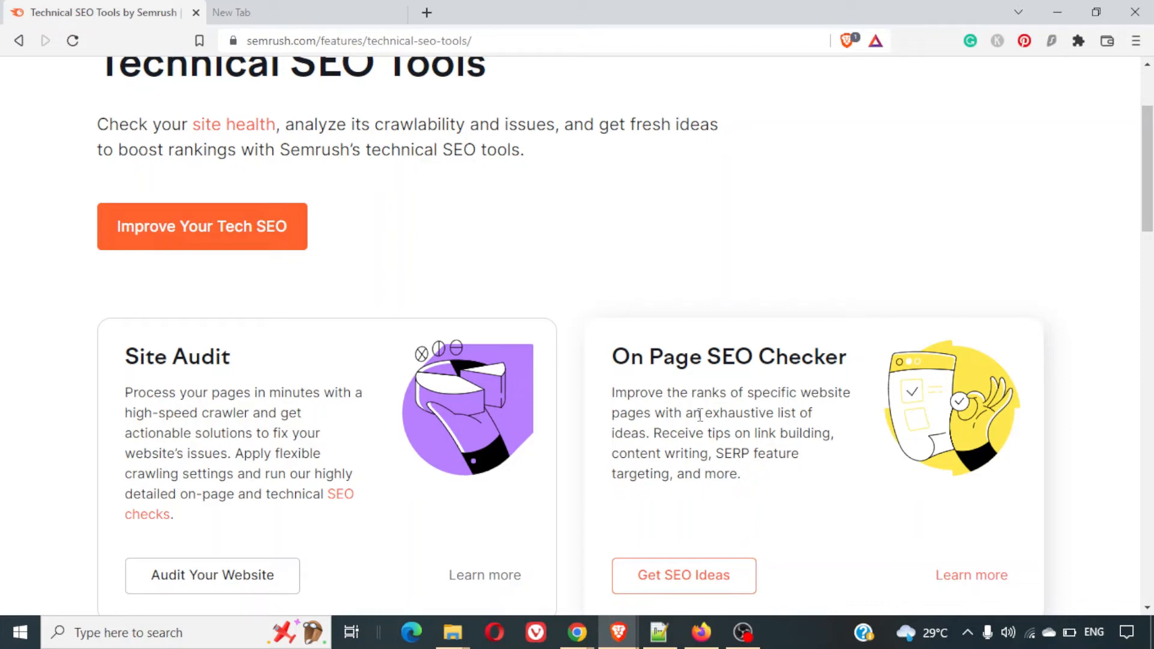
# Add "On-Page SEO Checker:" as the second item of the post's On-Page SEO list, with only the label in bold.
pyautogui.hotkey('alt', 'Tab')
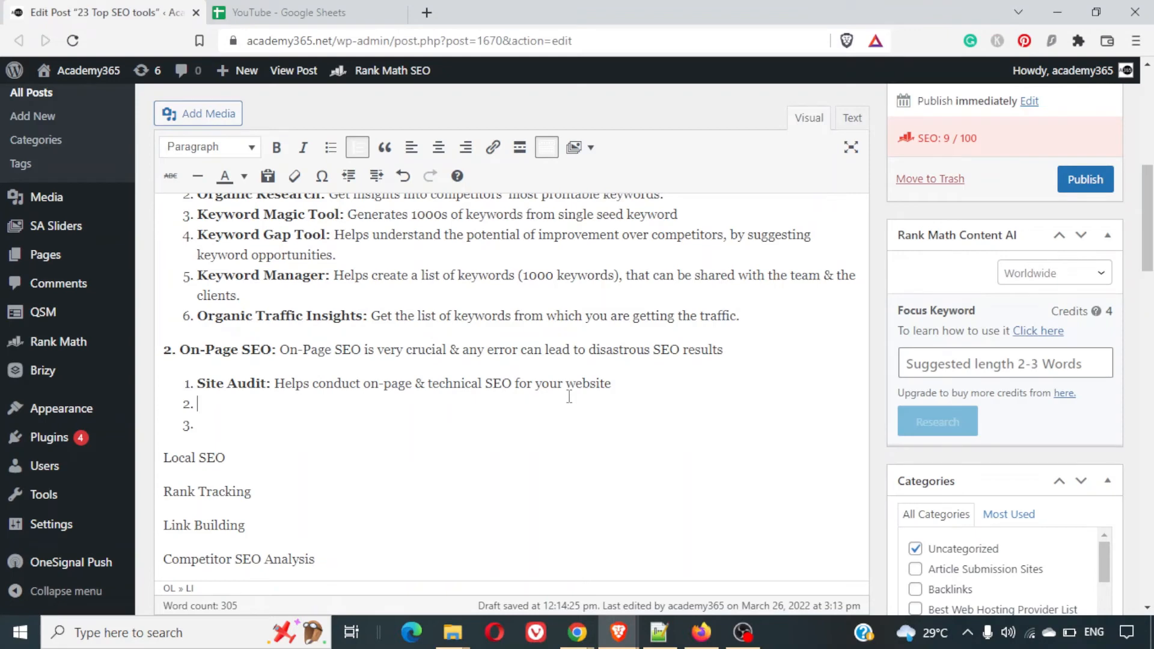
pyautogui.write('On-Page')
pyautogui.hotkey('alt', 'Tab')
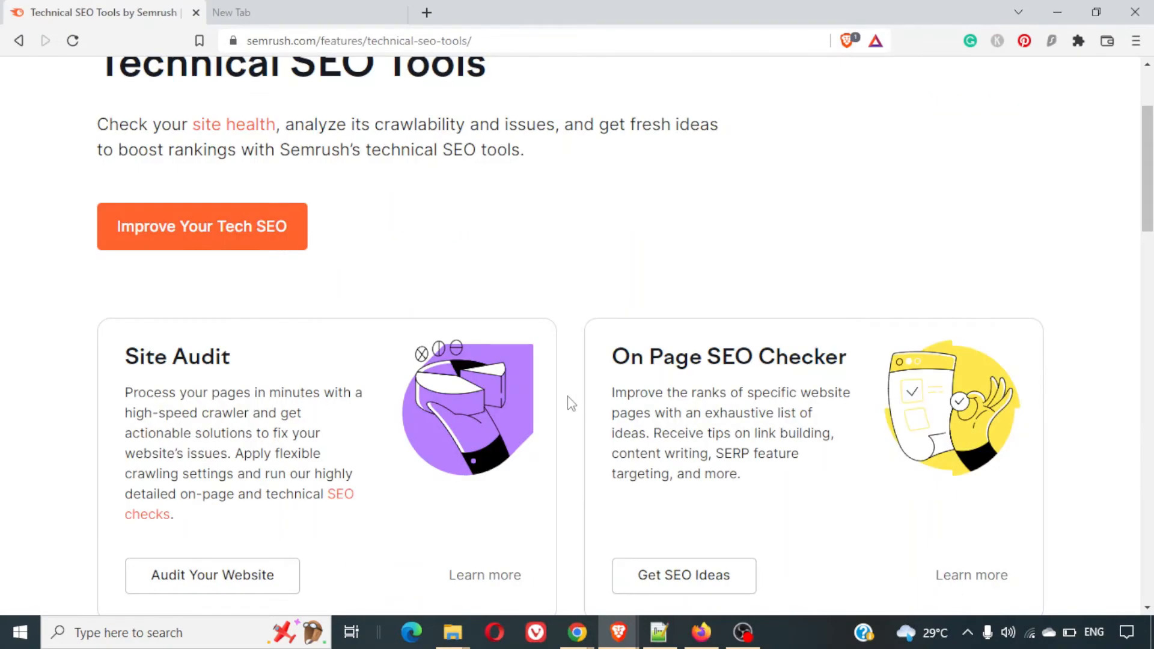
pyautogui.hotkey('alt', 'Tab')
pyautogui.write('SEO Checked')
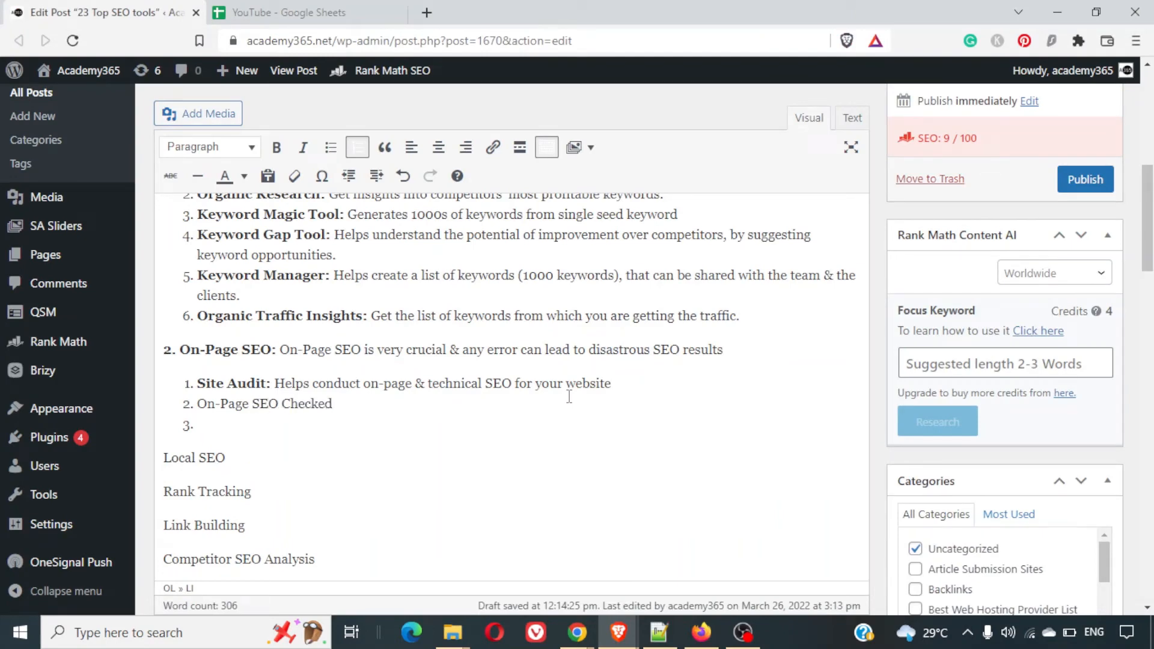
pyautogui.press('BackSpace')
pyautogui.write('r:')
pyautogui.hotkey('shift', 'Home')
pyautogui.hotkey('ctrl', 'b')
pyautogui.press('End')
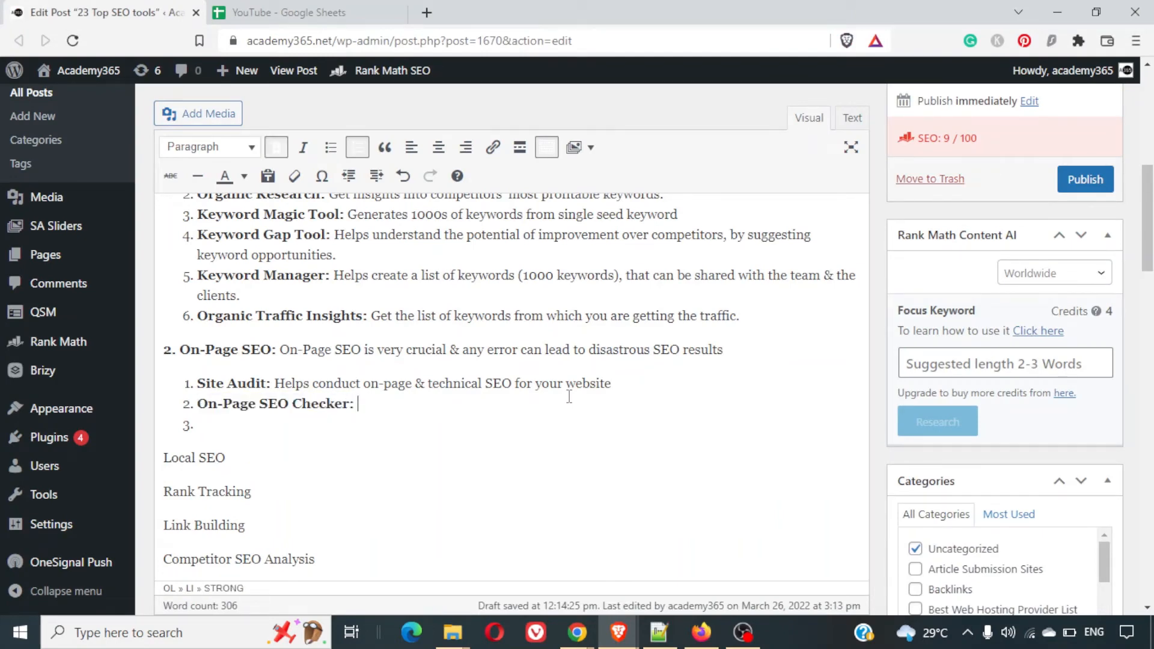
pyautogui.hotkey('ctrl', 'b')
# Describe the On-Page SEO Checker as "List of ideas for specific pages to improve their ranking", consulting the Semrush page.
pyautogui.hotkey('alt', 'Tab')
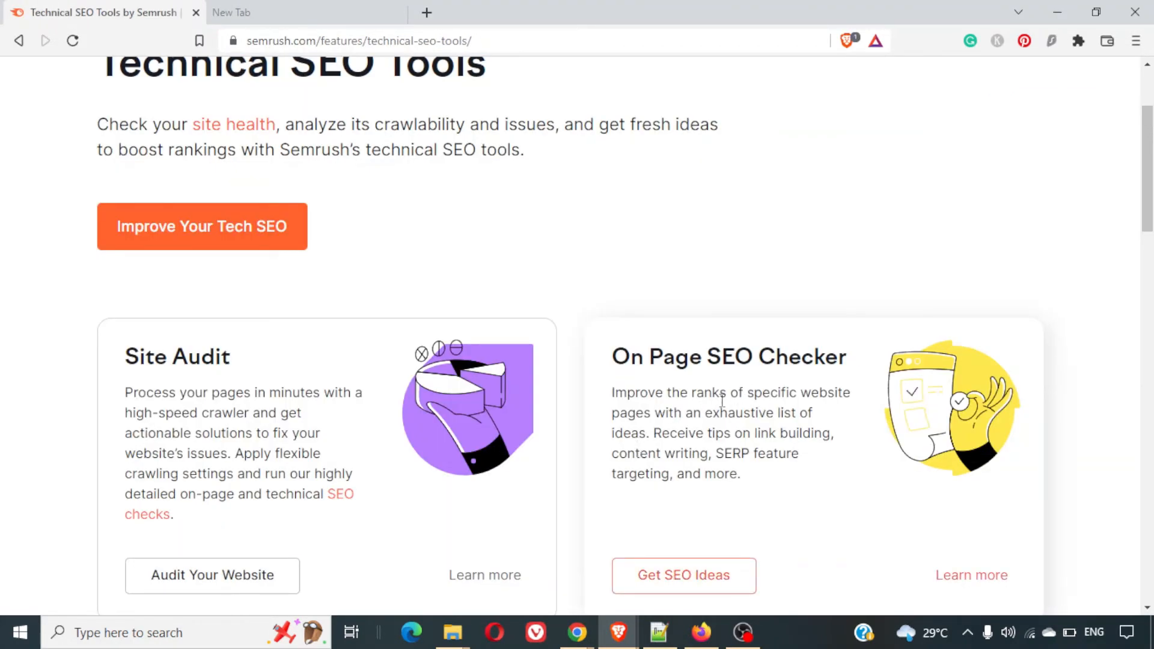
pyautogui.hotkey('alt', 'Tab')
pyautogui.write('List ')
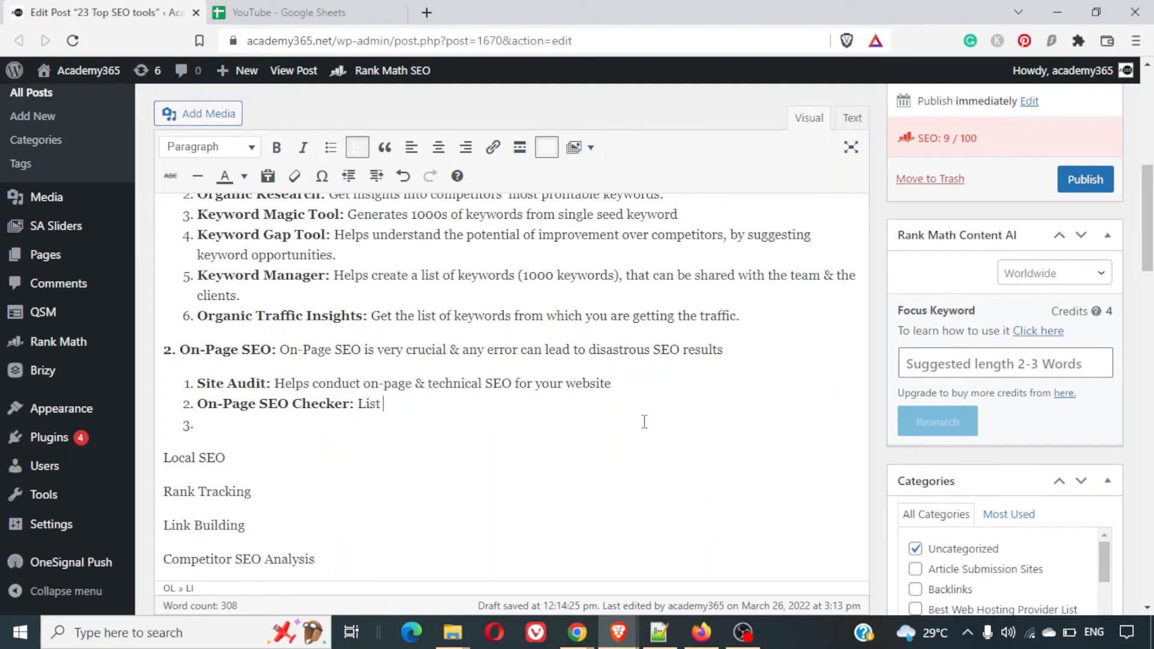
pyautogui.write('of ideas for specific pages to i')
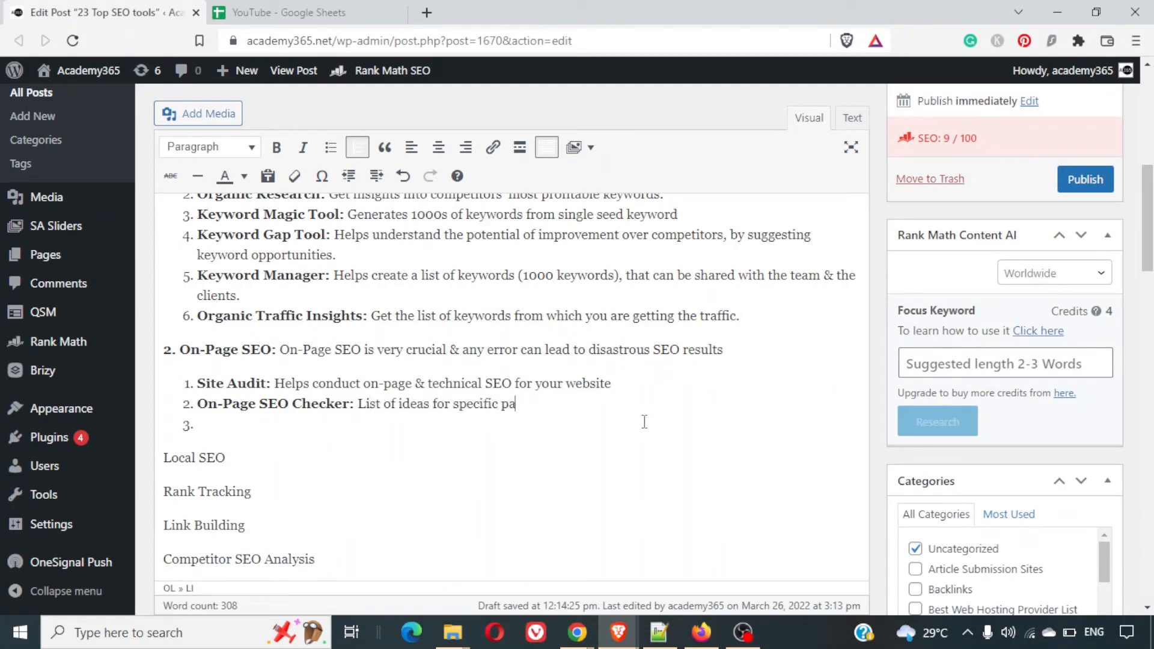
pyautogui.write('mprove their ranking')
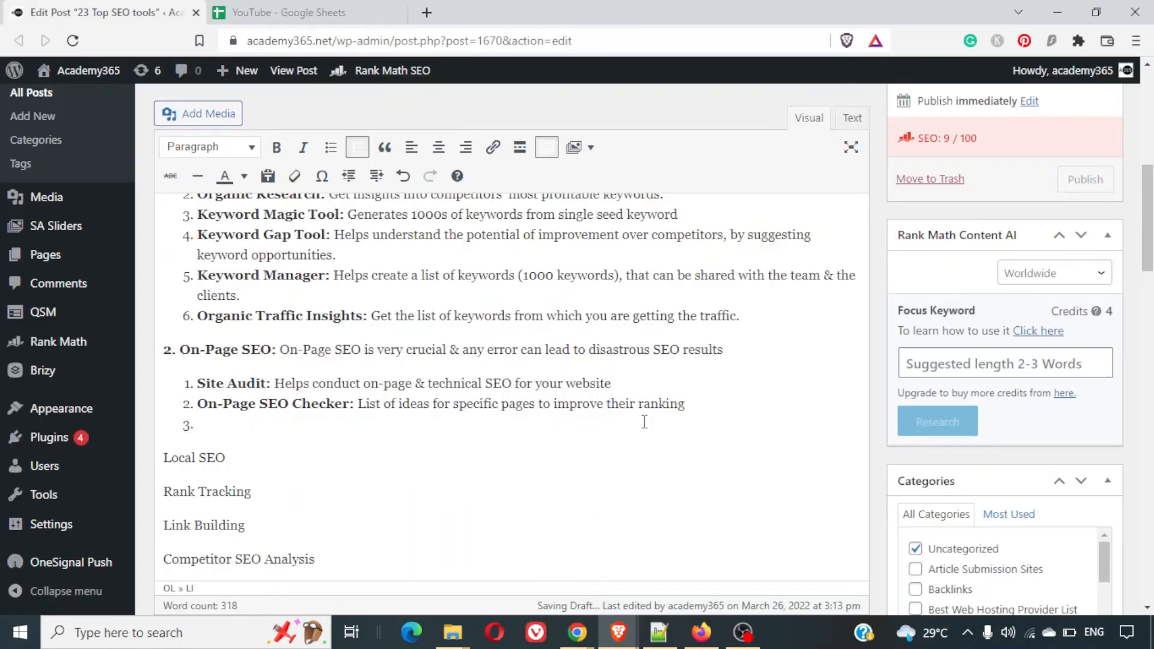
# Copy the "Log File Analyzer" heading from Semrush's Technical SEO Tools page.
pyautogui.scroll(10, 645, 422)
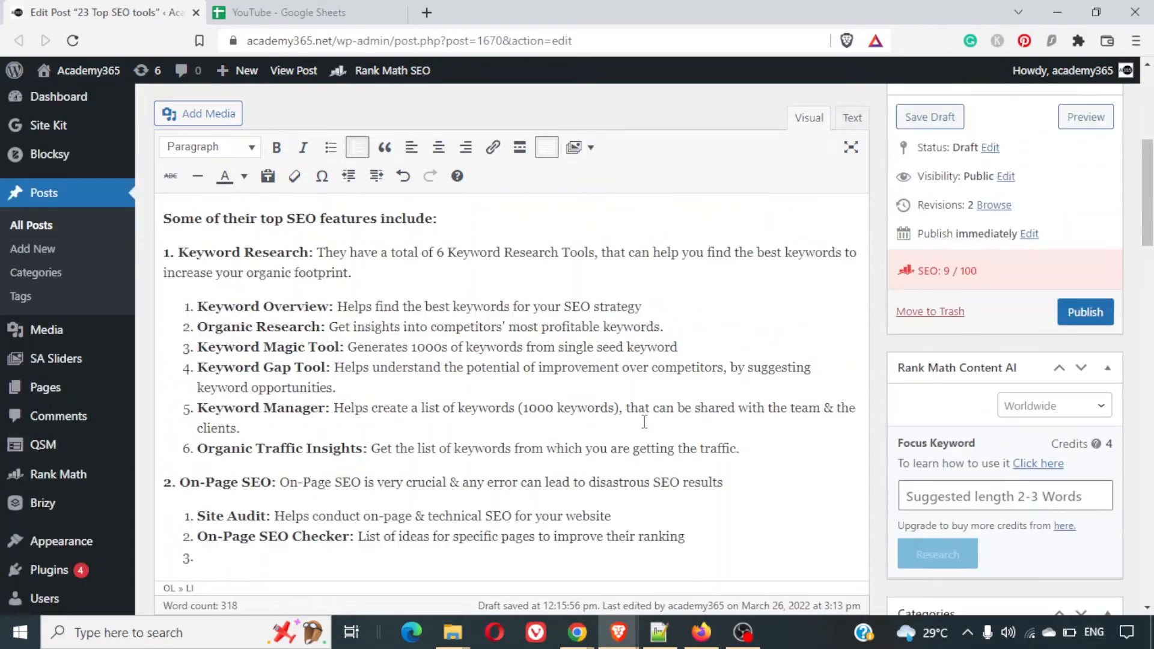
pyautogui.scroll(-10, 644, 422)
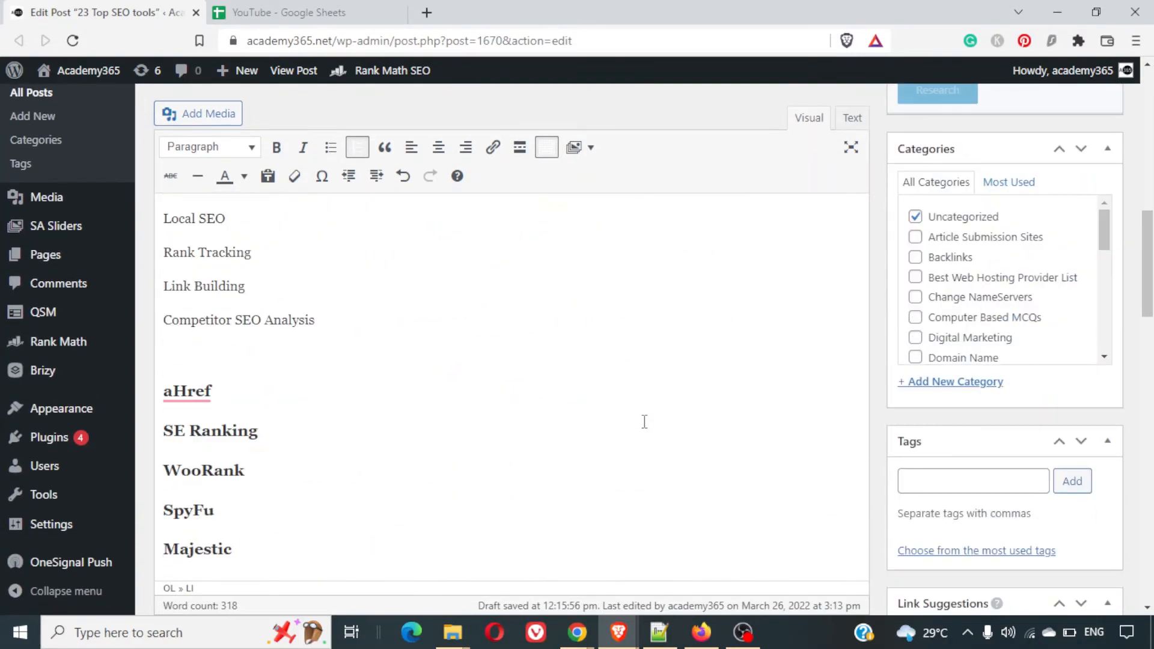
pyautogui.scroll(5, 643, 421)
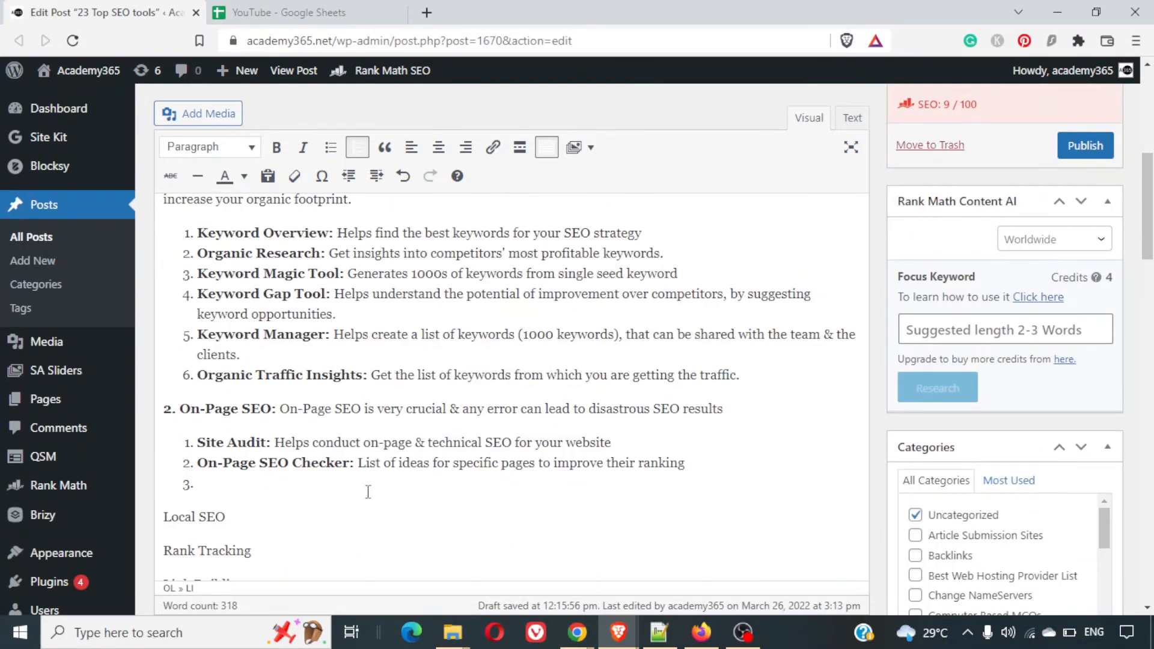
pyautogui.hotkey('alt', 'Tab')
pyautogui.scroll(-6, 369, 498)
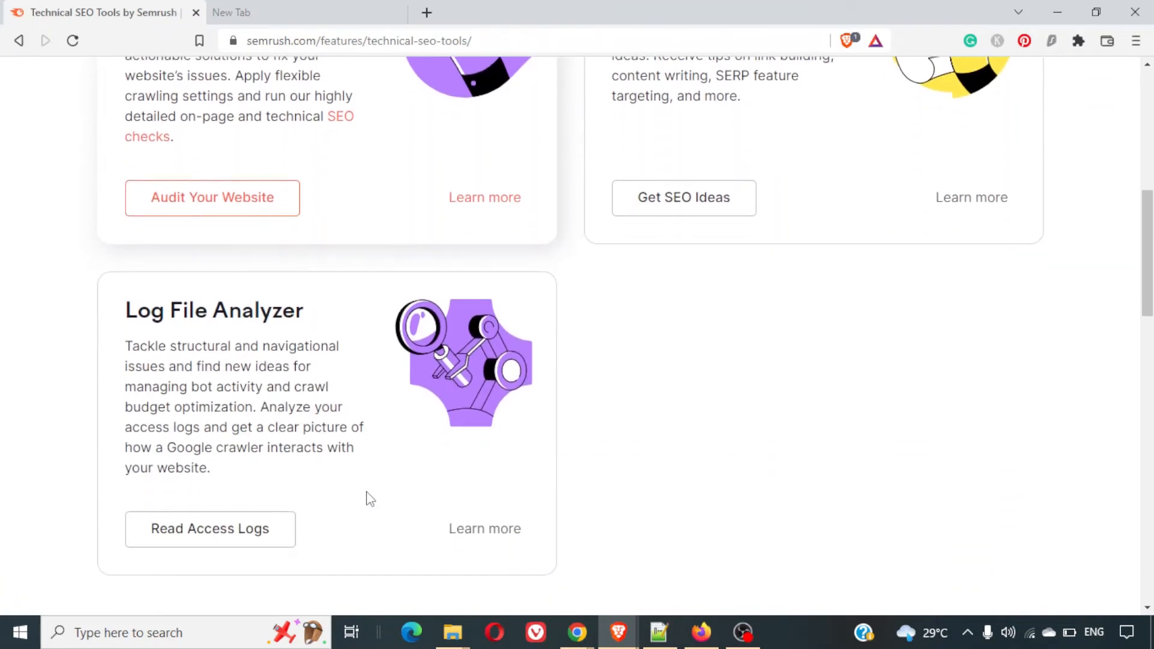
pyautogui.tripleClick(142, 310)
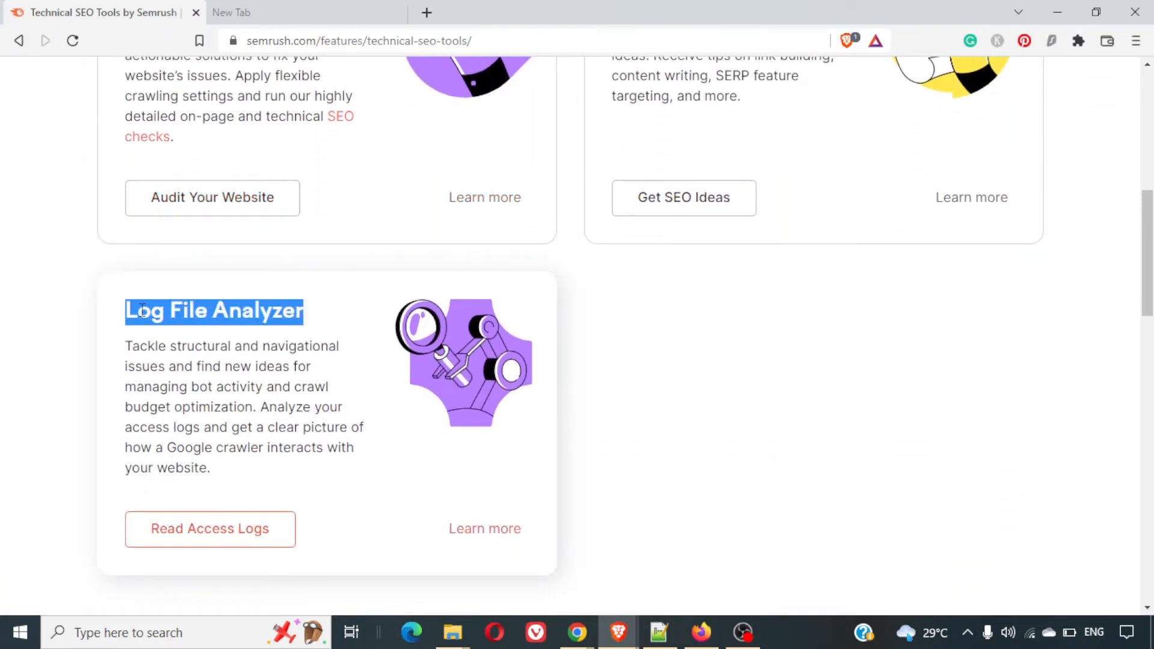
pyautogui.rightClick(143, 309)
pyautogui.click(188, 324)
# Strip the copied heading's formatting in an empty tab's address bar and insert "Log File Analyzer" as the third On-Page SEO list item.
pyautogui.click(309, 9)
pyautogui.hotkey('ctrl', 'v')
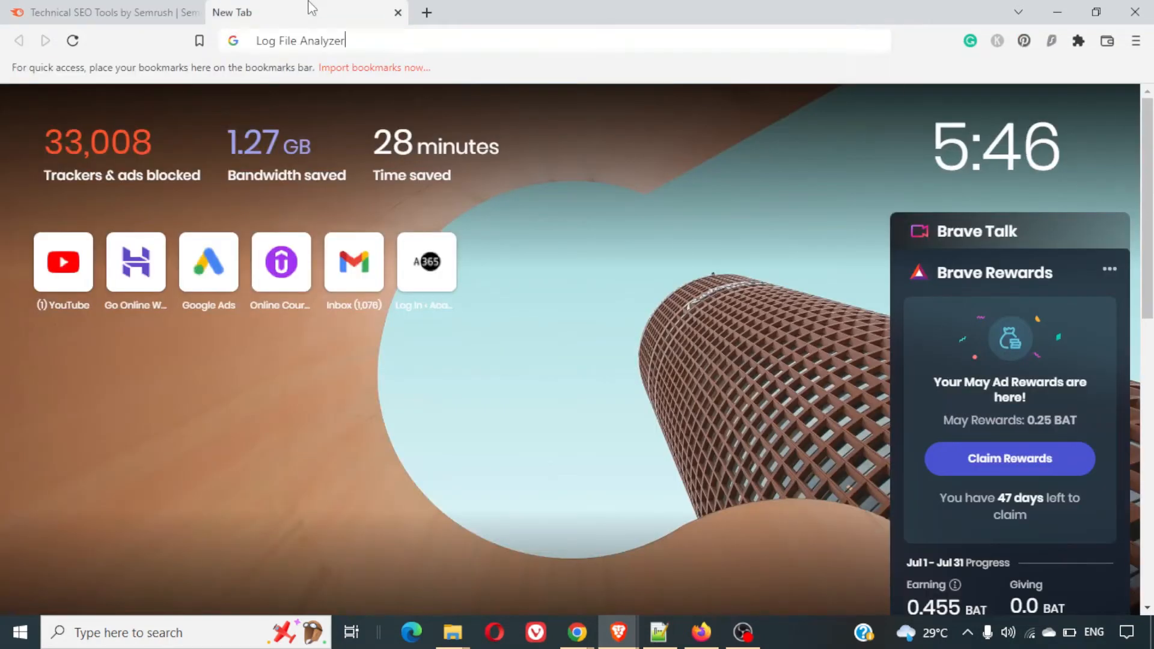
pyautogui.hotkey('ctrl', 'a')
pyautogui.press('BackSpace')
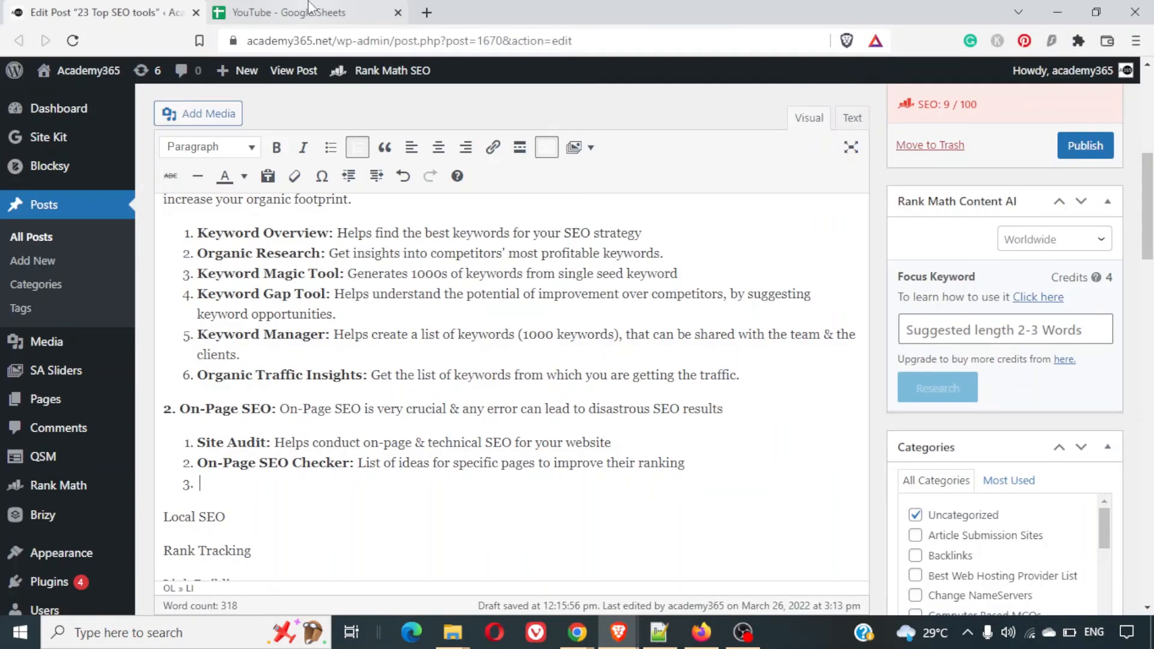
pyautogui.hotkey('ctrl', 'v')
# Add a colon after "Log File Analyzer" and make the label bold, with bold off for the text that follows.
pyautogui.scroll(-2, 463, 353)
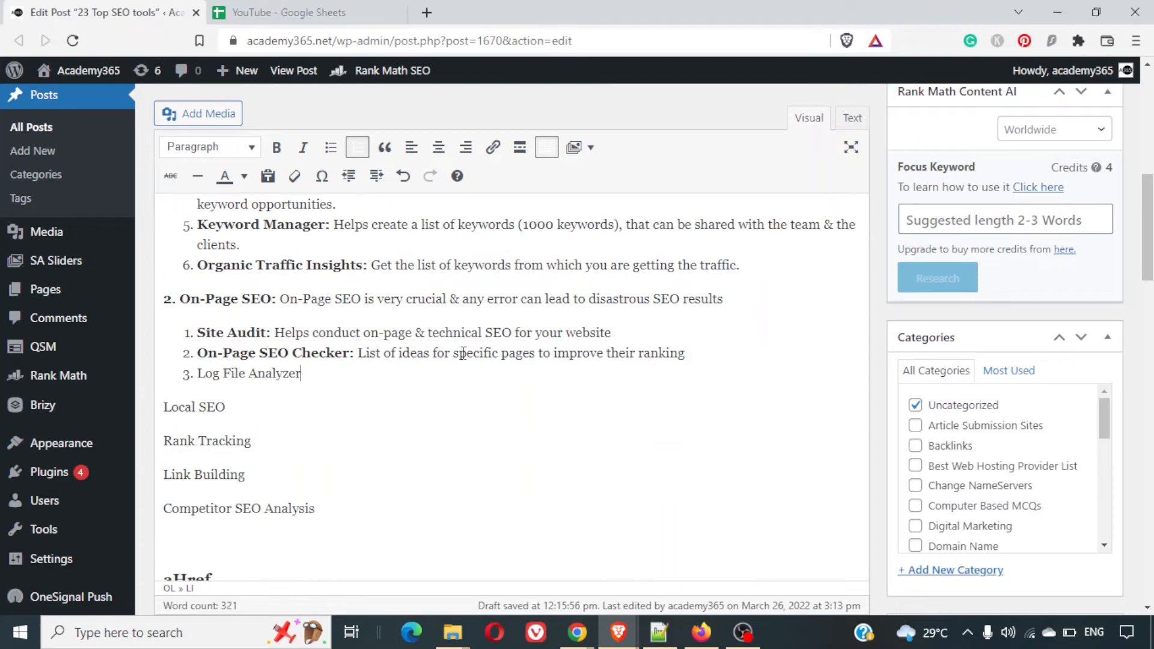
pyautogui.write(':')
pyautogui.hotkey('shift', 'Home')
pyautogui.hotkey('ctrl', 'b')
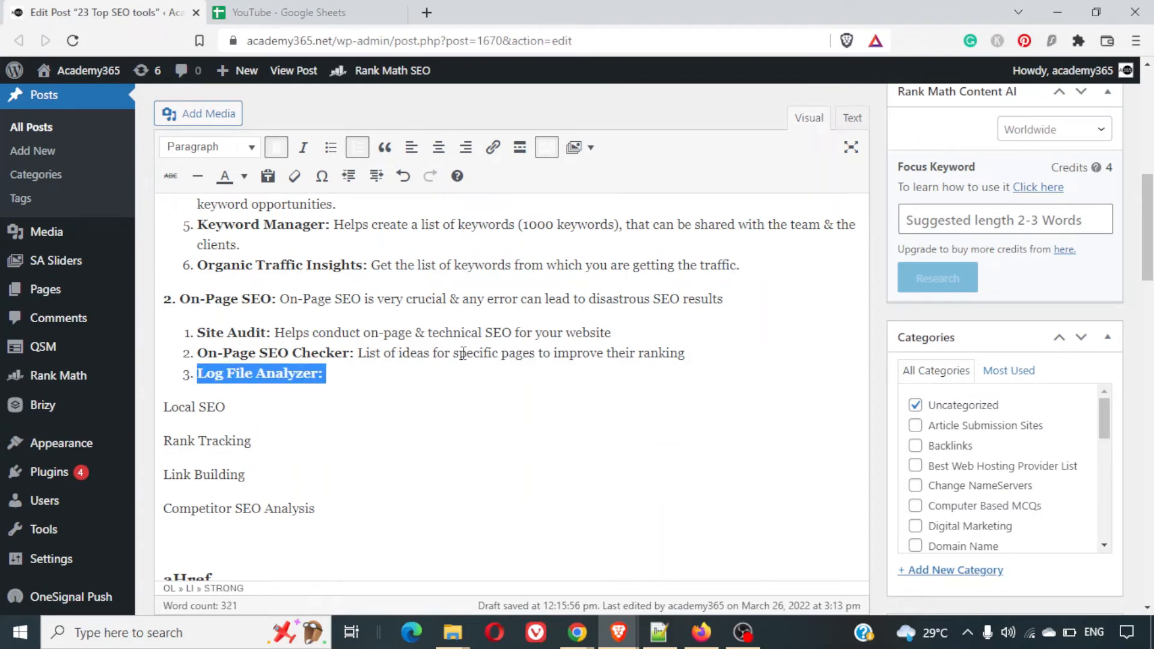
pyautogui.press('End')
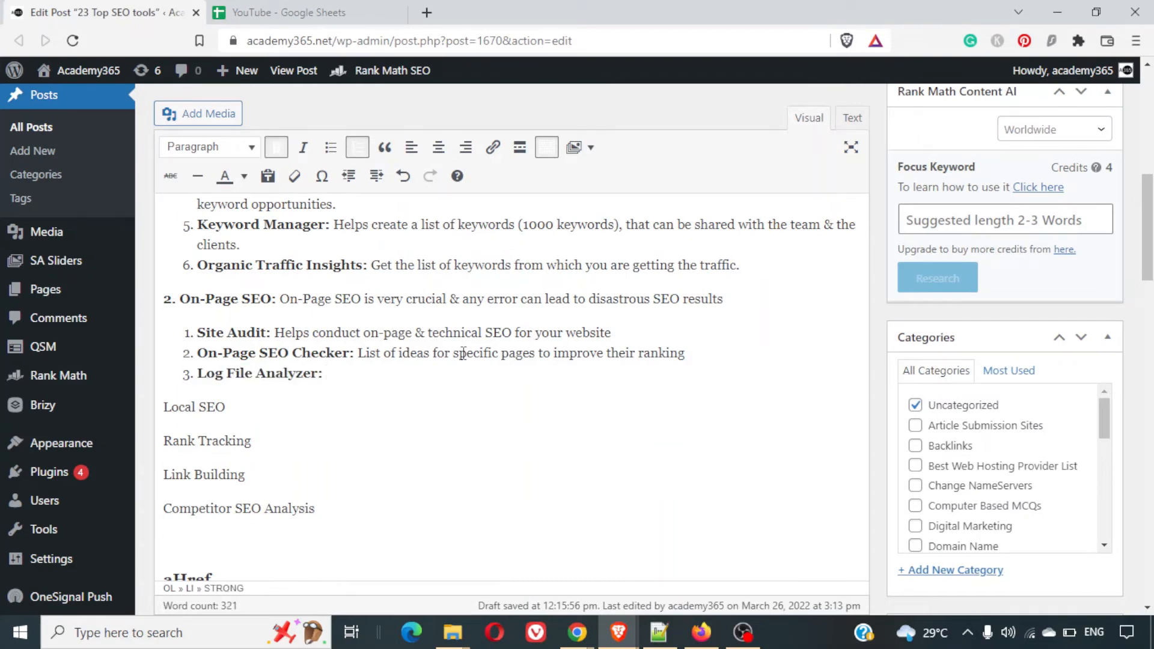
pyautogui.hotkey('ctrl', 'b')
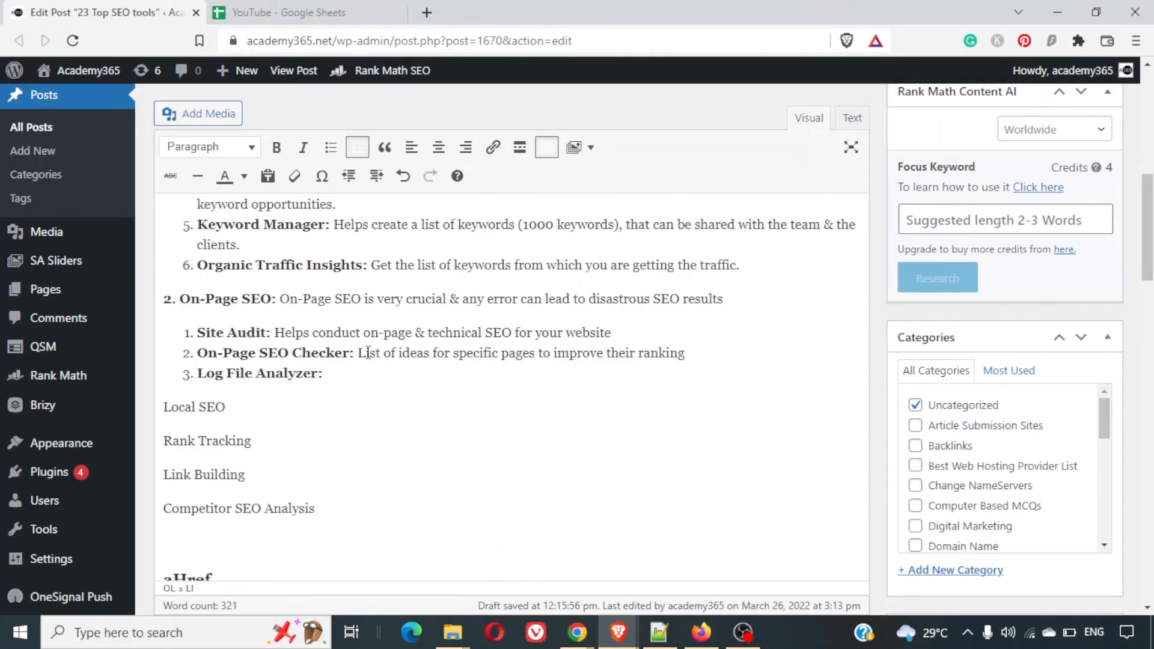
# Describe the Log File Analyzer as "Understand how Google Crawlers interact with your website", checking the wording against the Semrush page.
pyautogui.write('Understand how Google ')
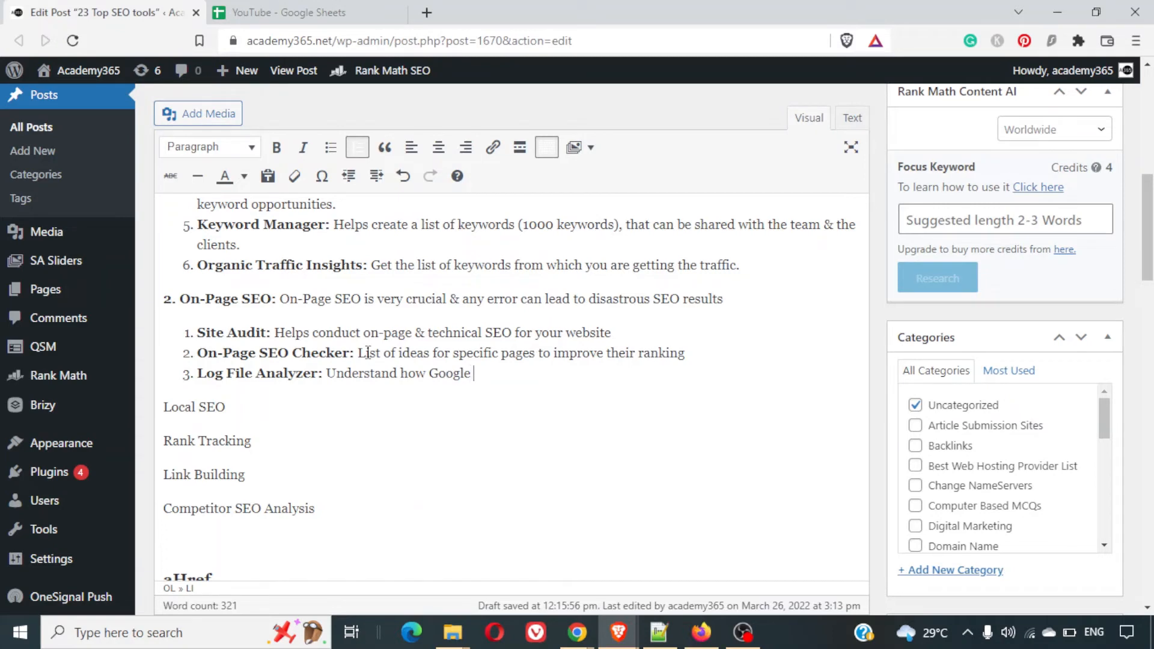
pyautogui.write('Crawlers interacti')
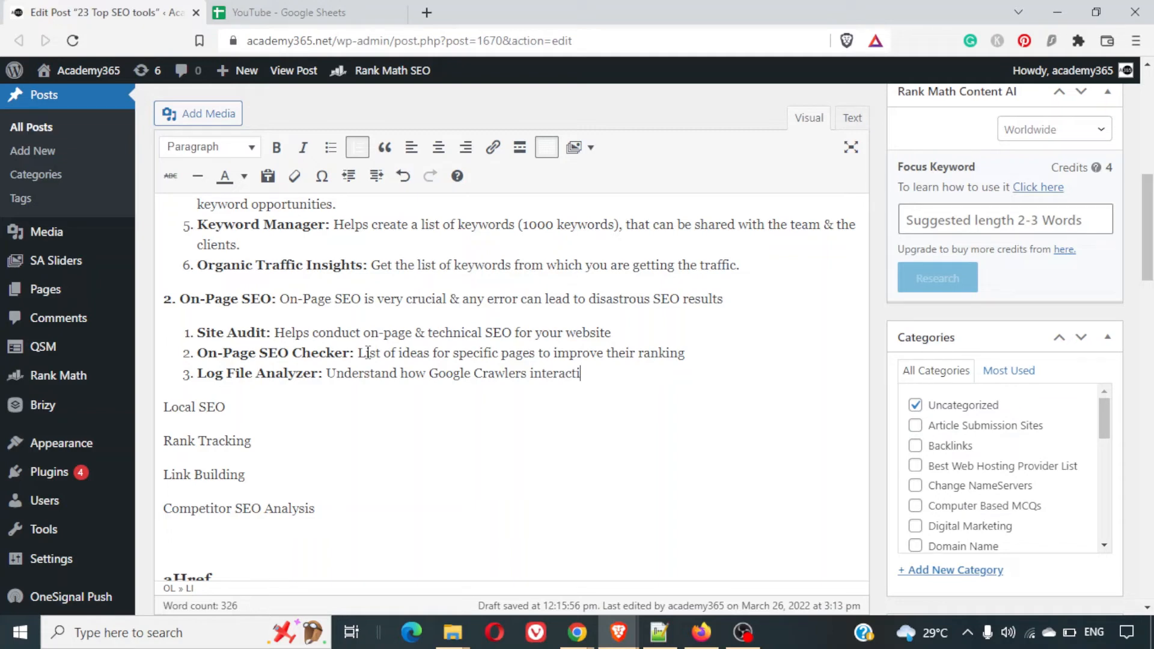
pyautogui.press('BackSpace')
pyautogui.write('with your website.')
pyautogui.hotkey('alt', 'Tab')
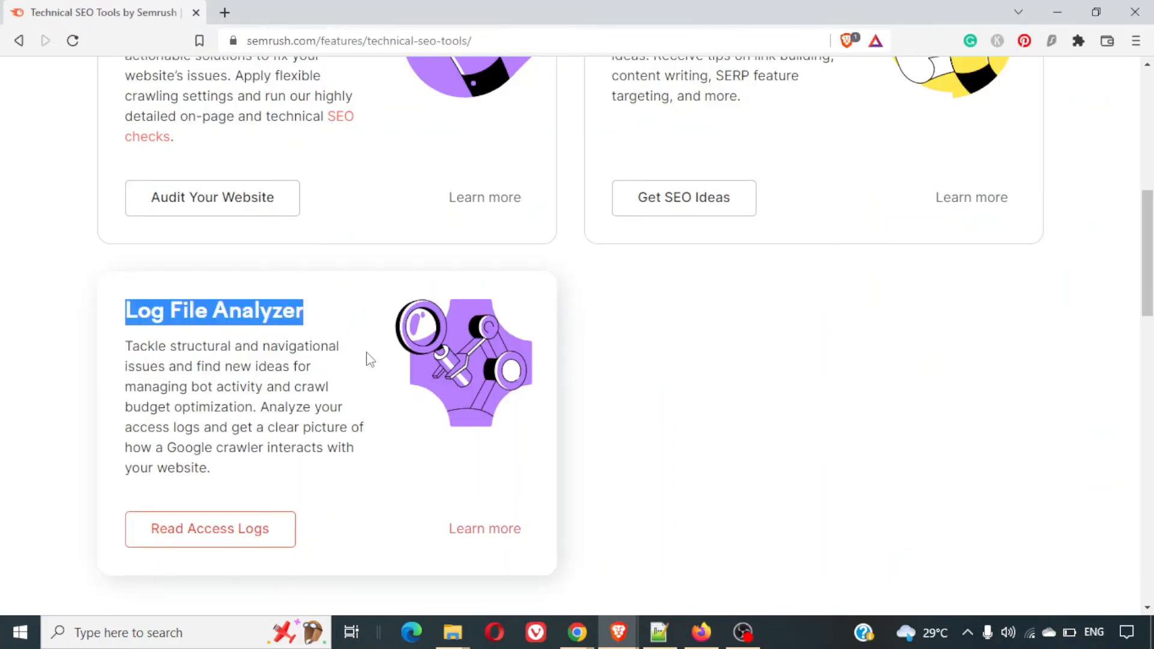
pyautogui.hotkey('alt', 'Tab')
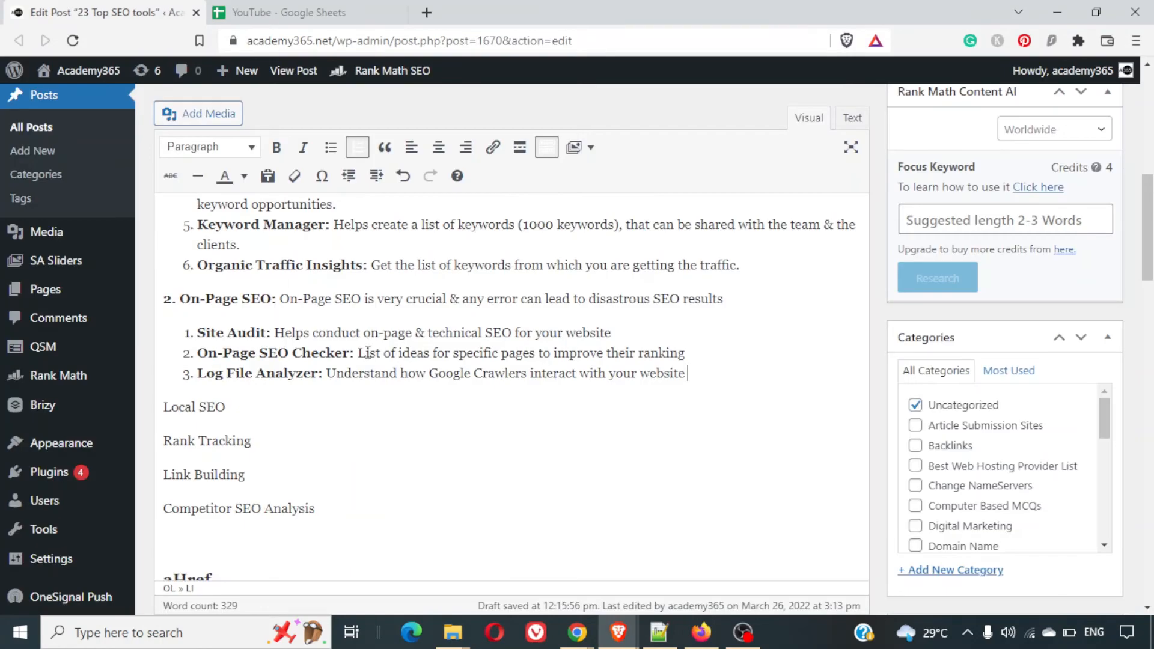
# Extend the Log File Analyzer description with a second sentence, "Helps tackle the structural & navigational site issues.".
pyautogui.write('. Je')
pyautogui.press('BackSpace')
pyautogui.press('BackSpace')
pyautogui.write('Helps tacke')
pyautogui.press('BackSpace')
pyautogui.write('le the struct')
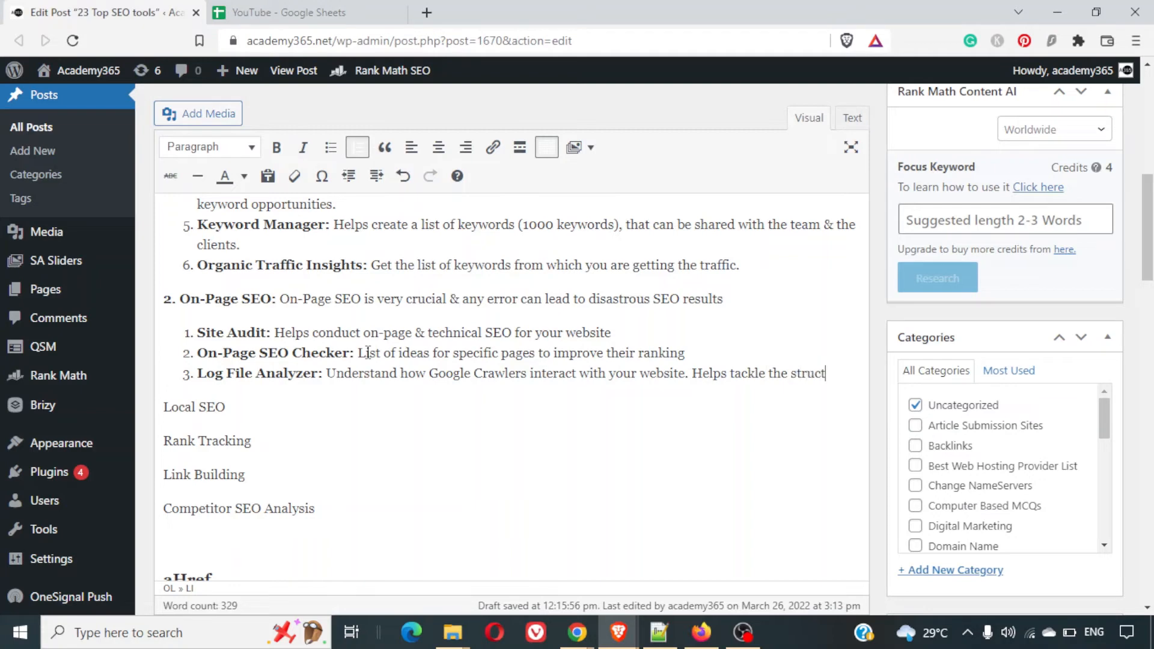
pyautogui.write('ural &')
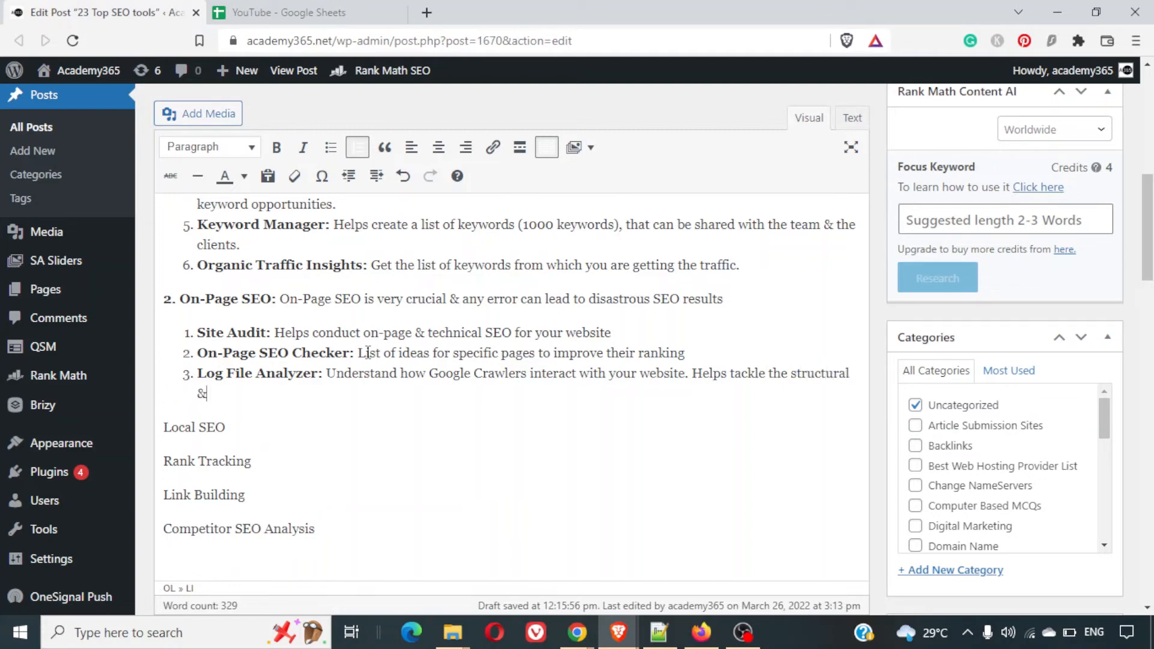
pyautogui.write(' navigational site issues.')
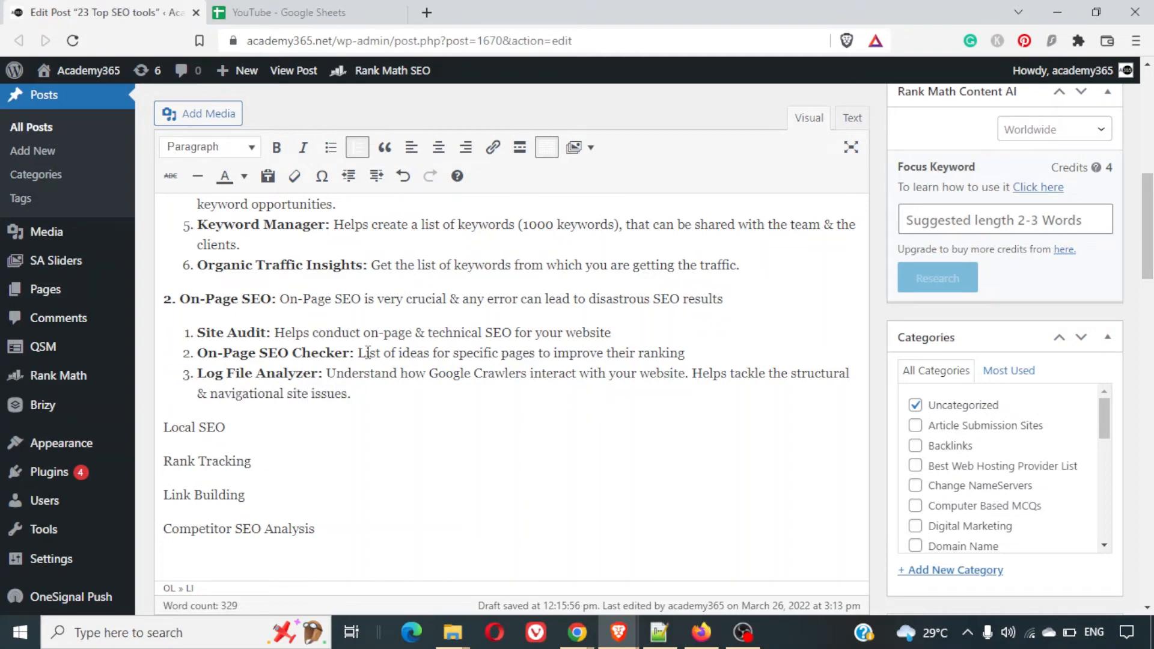
pyautogui.press('Down')
pyautogui.press('Home')
pyautogui.press('Up')
pyautogui.press('Up')
pyautogui.press('Up')
pyautogui.press('Up')
pyautogui.press('Up')
pyautogui.press('Up')
pyautogui.press('Up')
pyautogui.press('Up')
pyautogui.press('Up')
pyautogui.press('Down')
pyautogui.press('Down')
pyautogui.press('Down')
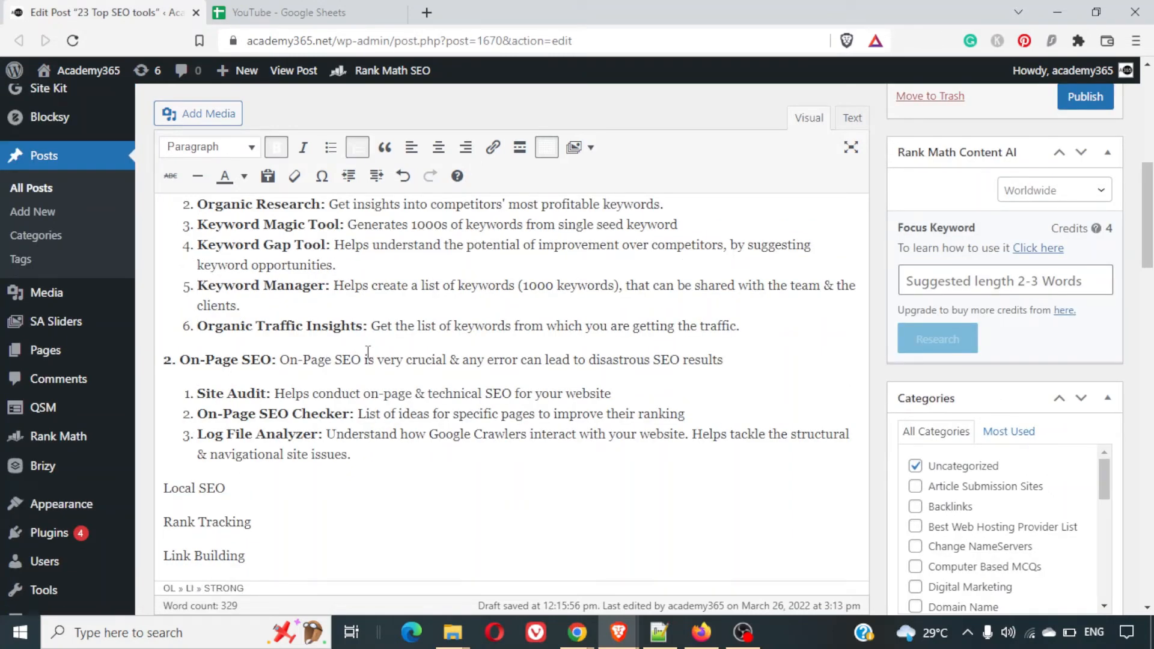
# Go back to Semrush's Features page, filter it to the SEO area and open the Local SEO tools.
pyautogui.hotkey('alt', 'Tab')
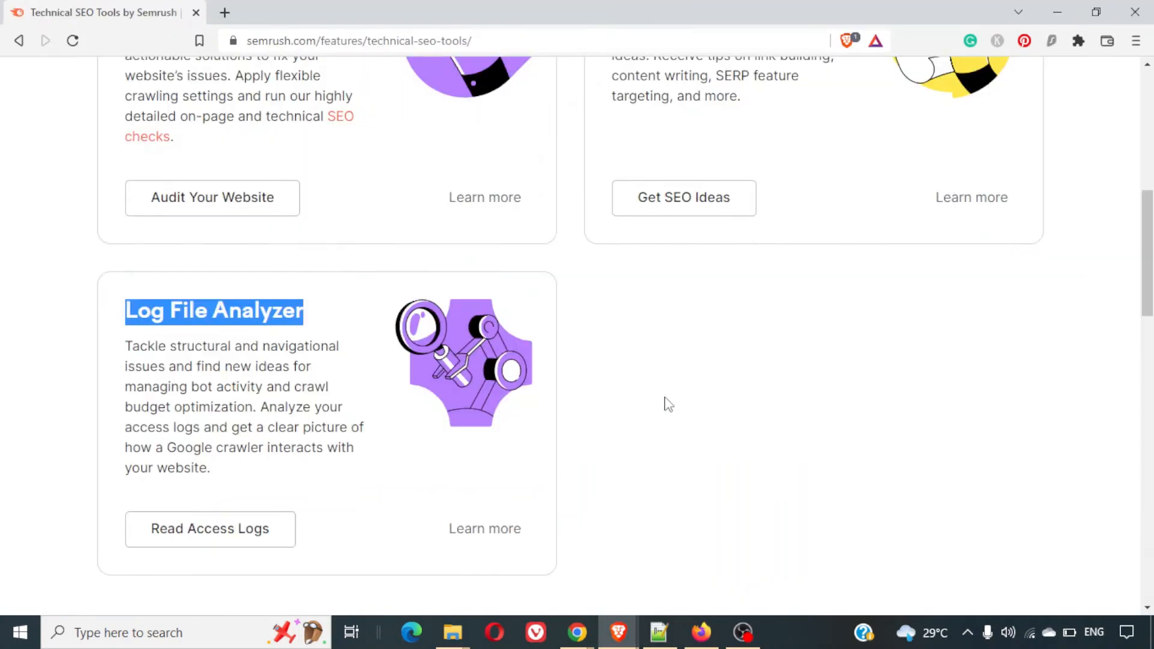
pyautogui.press('Home')
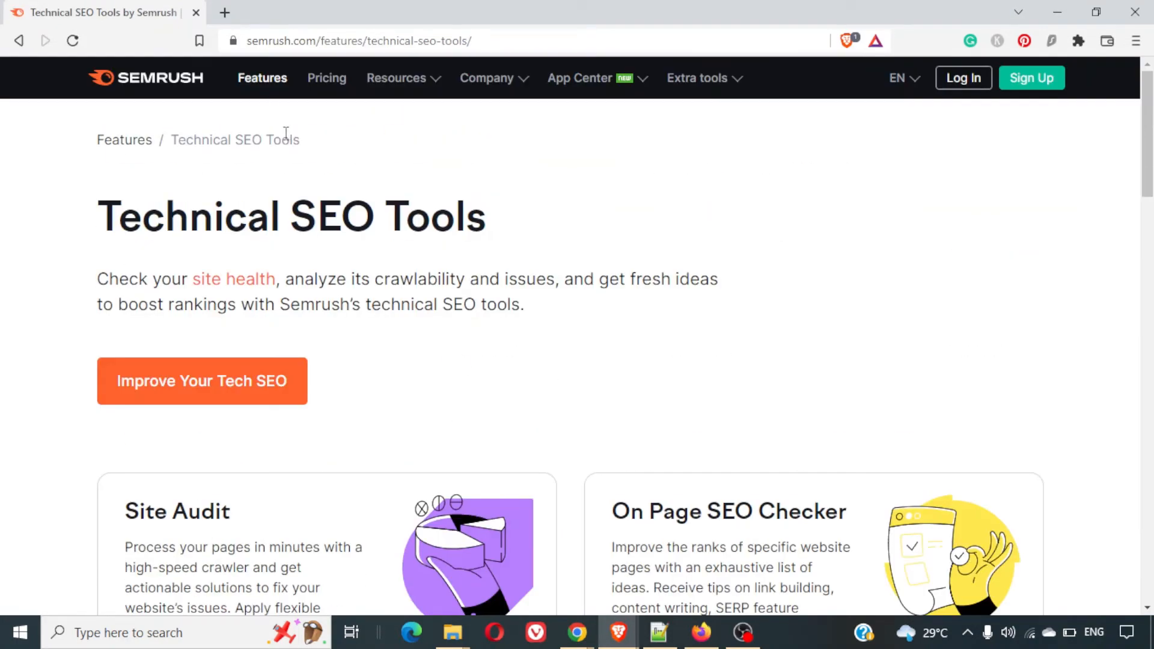
pyautogui.click(142, 144)
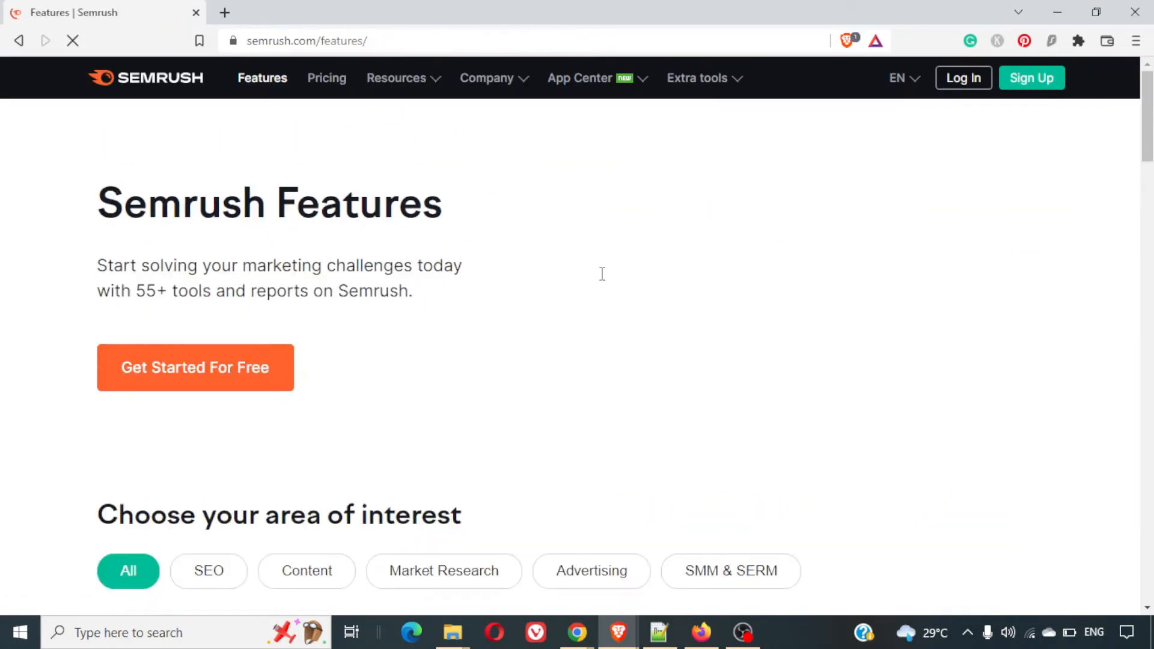
pyautogui.scroll(-7, 601, 273)
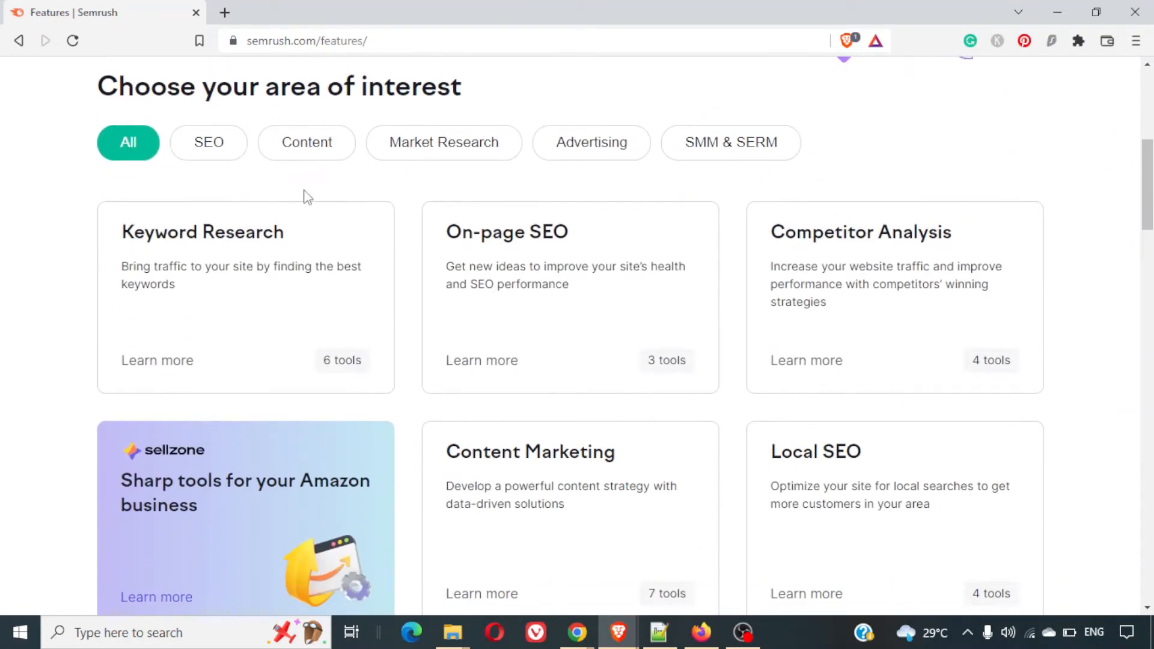
pyautogui.click(214, 147)
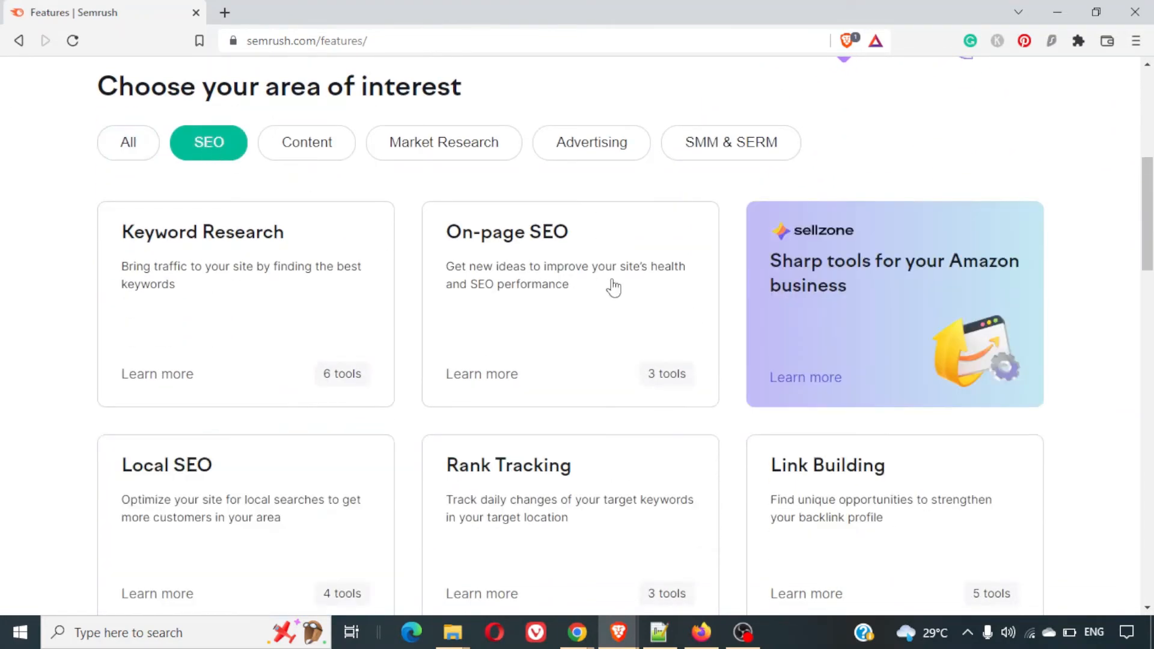
pyautogui.click(302, 479)
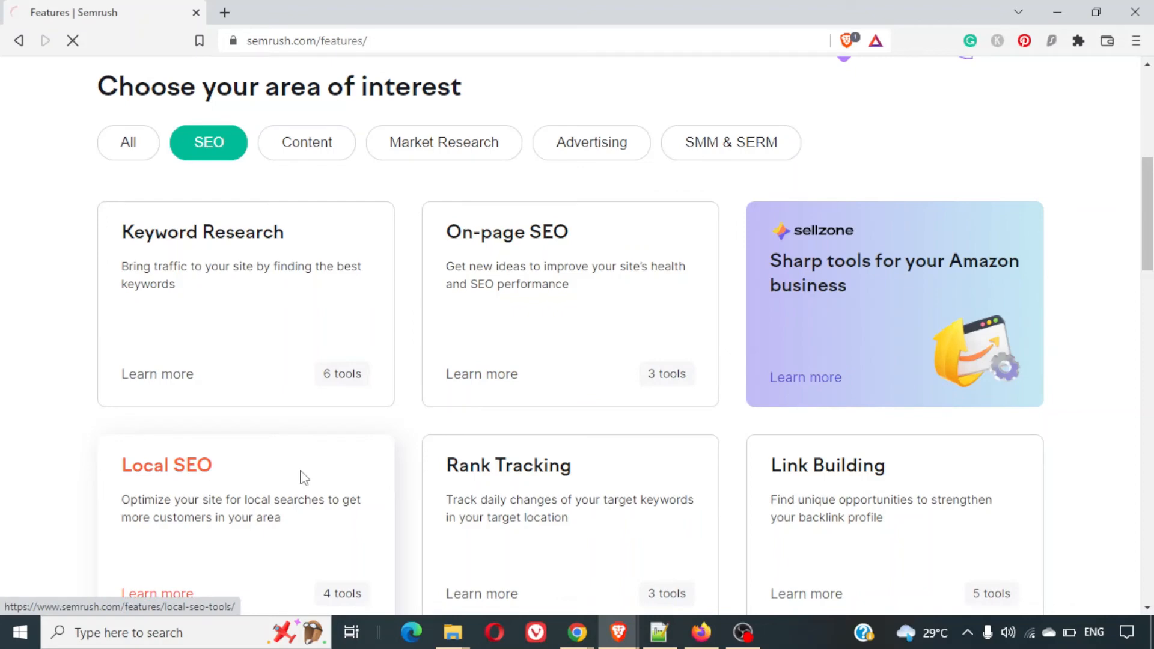
# Read through the tool descriptions on Semrush's Local SEO page, including Position Tracking, On Page SEO Checker and Social Media Toolkit.
pyautogui.scroll(-8, 586, 490)
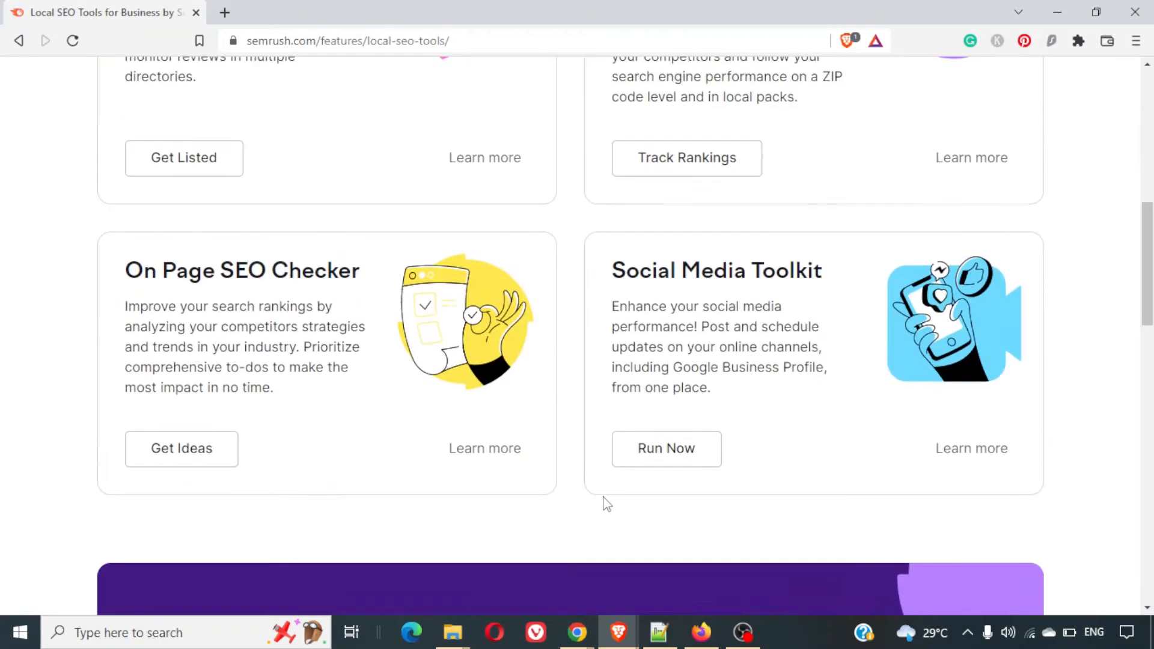
pyautogui.scroll(6, 603, 502)
pyautogui.scroll(-2, 604, 502)
pyautogui.scroll(-2, 606, 504)
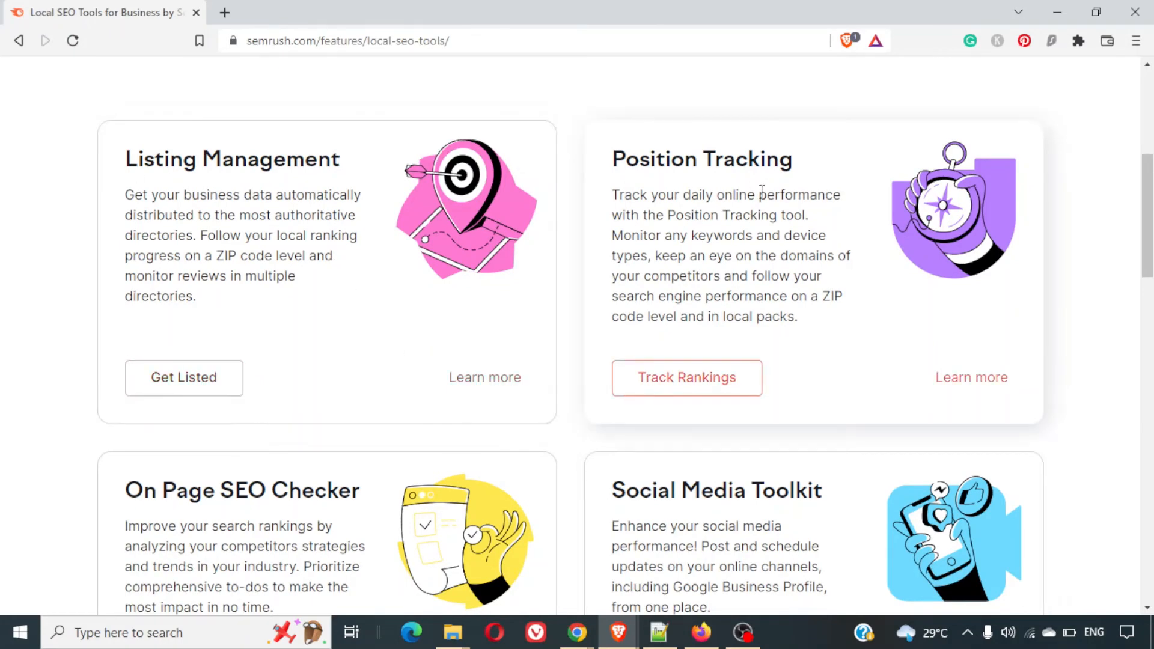
pyautogui.scroll(-4, 380, 478)
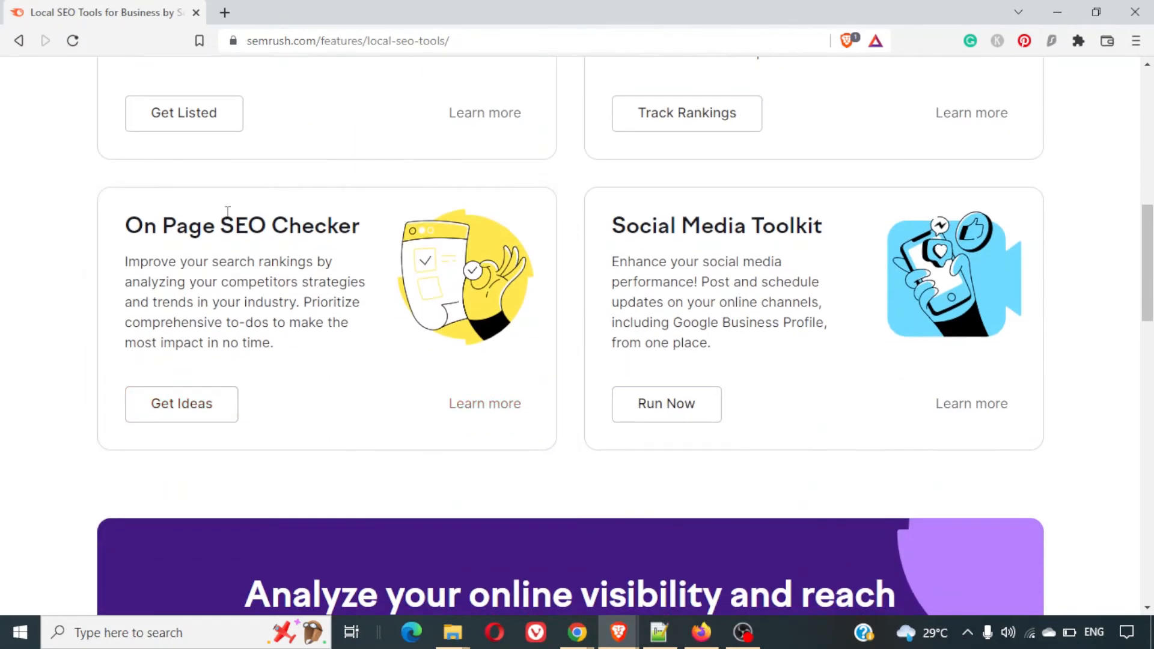
pyautogui.tripleClick(656, 224)
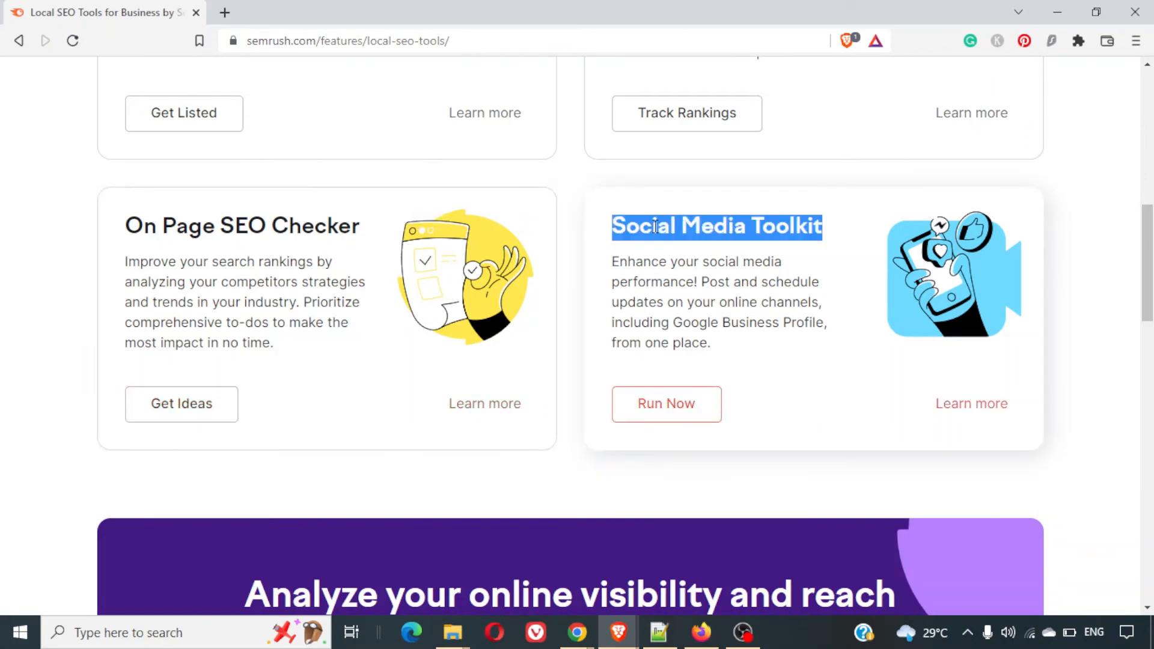
pyautogui.tripleClick(709, 298)
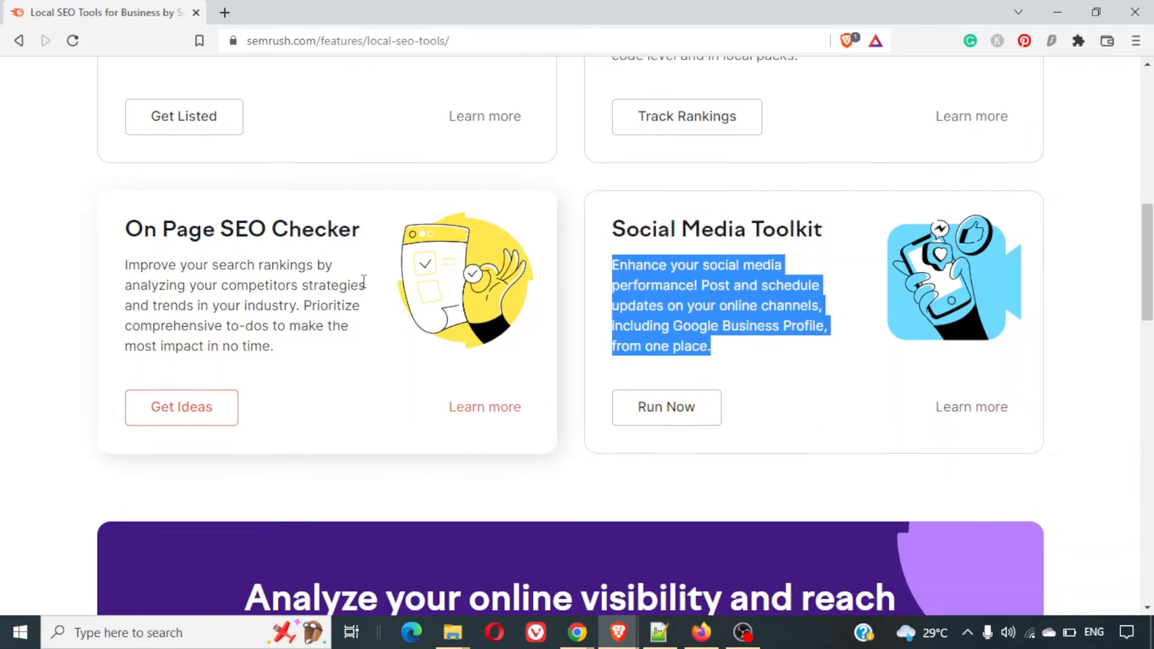
pyautogui.scroll(1, 363, 283)
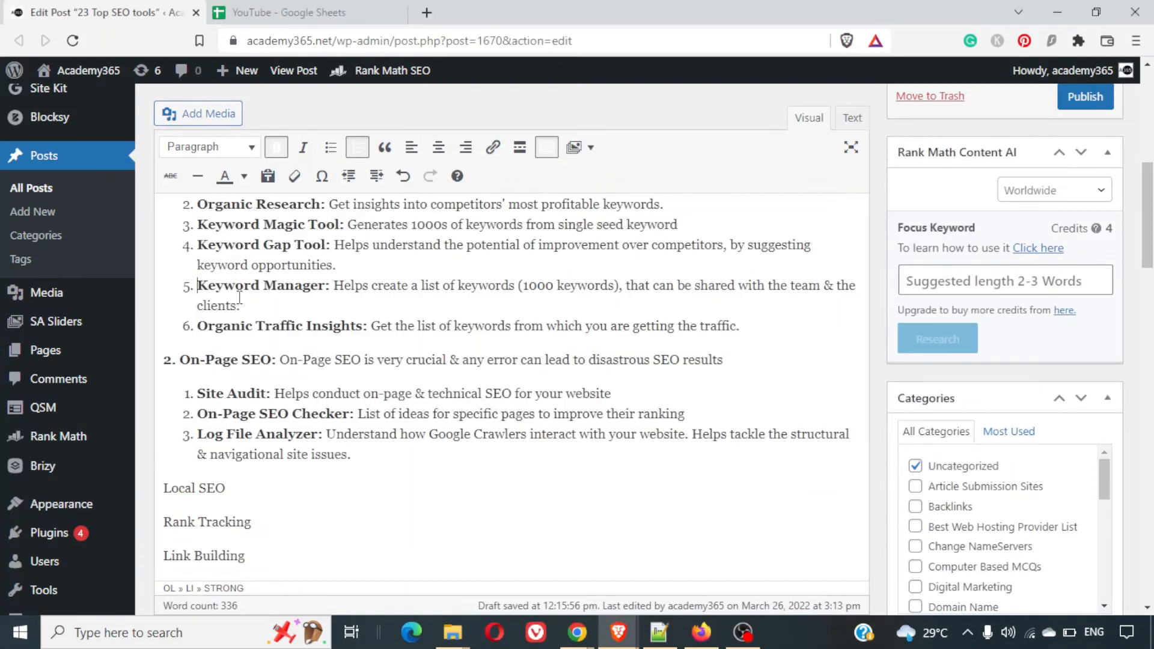
# In the WordPress post, turn the "Local SEO" line into the bold heading "3. Local SEO :".
pyautogui.click(252, 490)
pyautogui.press('Home')
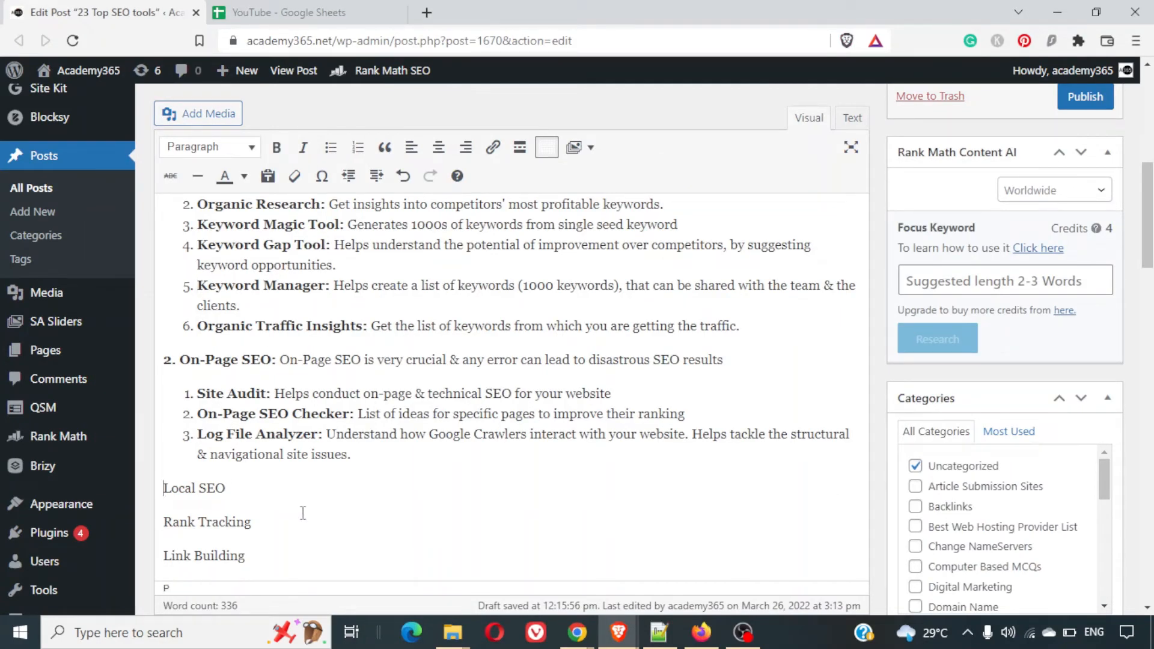
pyautogui.write('3.')
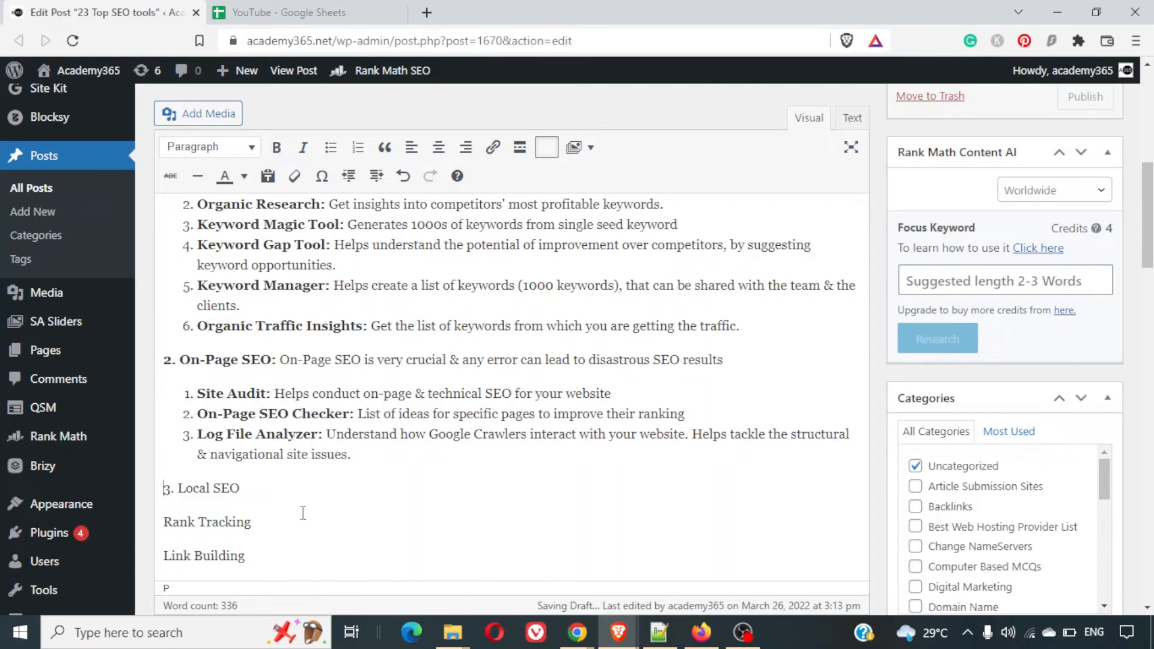
pyautogui.press('Home')
pyautogui.hotkey('shift', 'End')
pyautogui.hotkey('ctrl', 'b')
pyautogui.press('End')
pyautogui.write(':')
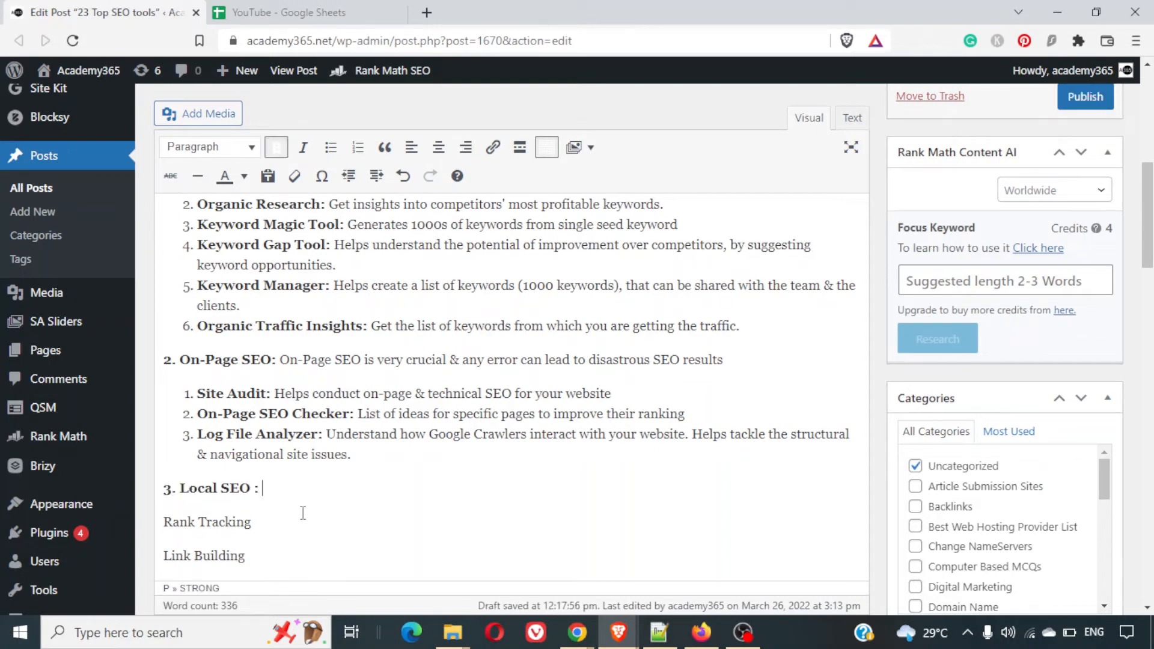
# Copy the On-Page SEO Checker list item under the Local SEO heading and add an empty list item before it.
pyautogui.press('Return')
pyautogui.press('Up')
pyautogui.press('Up')
pyautogui.press('Up')
pyautogui.hotkey('shift', 'End')
pyautogui.hotkey('ctrl', 'c')
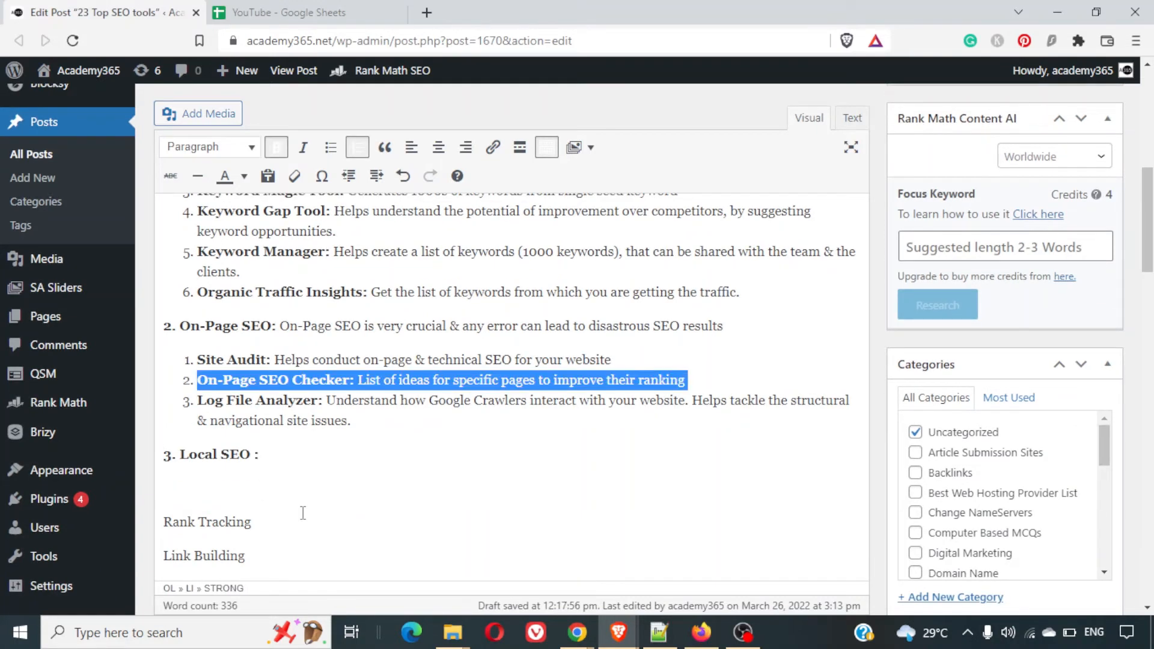
pyautogui.press('Down')
pyautogui.press('Down')
pyautogui.press('Down')
pyautogui.press('Down')
pyautogui.hotkey('ctrl', 'v')
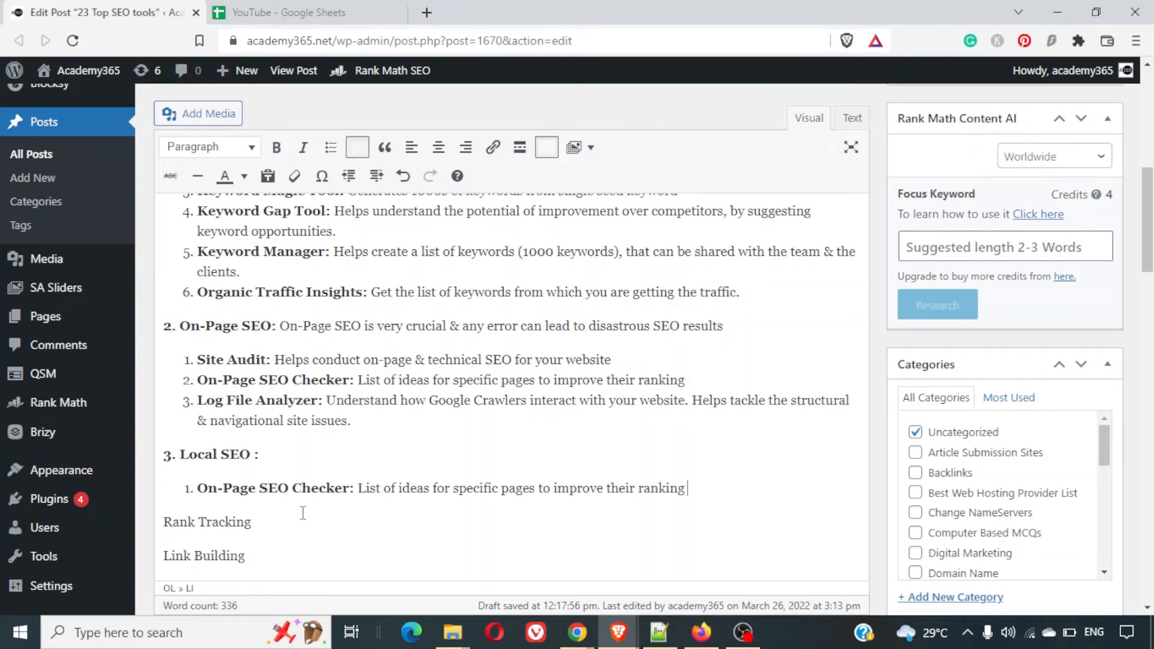
pyautogui.press('Home')
pyautogui.press('Return')
# Read the Listing Management description on Semrush's Local SEO page and copy the "Listing Management" heading.
pyautogui.hotkey('alt', 'Tab')
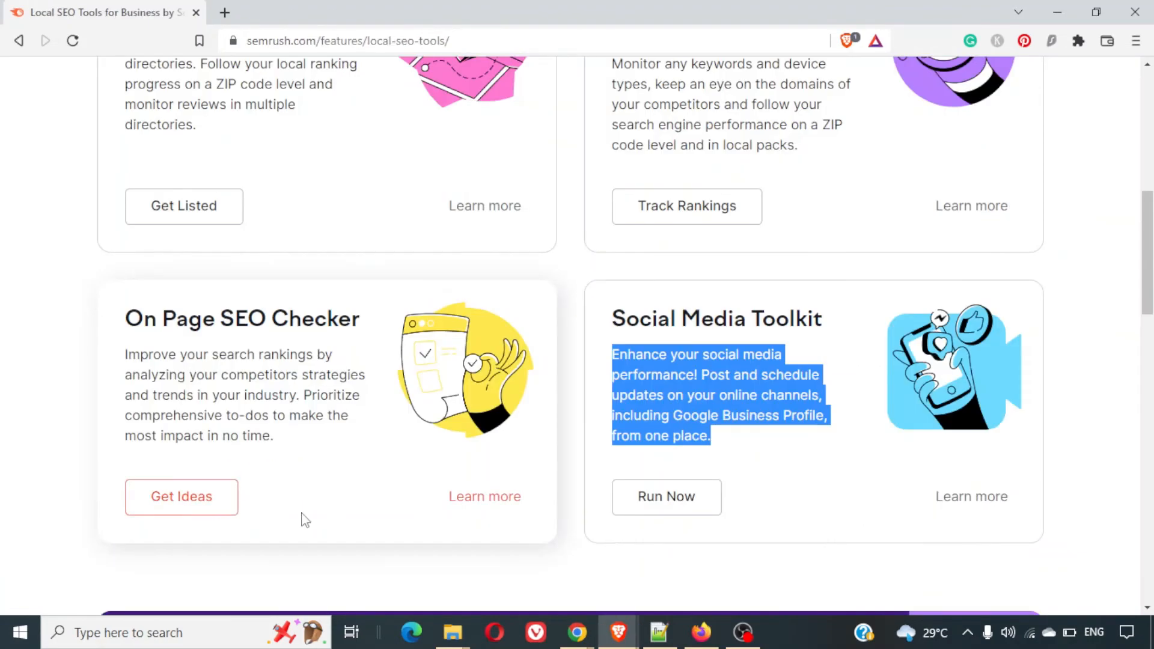
pyautogui.scroll(5, 305, 520)
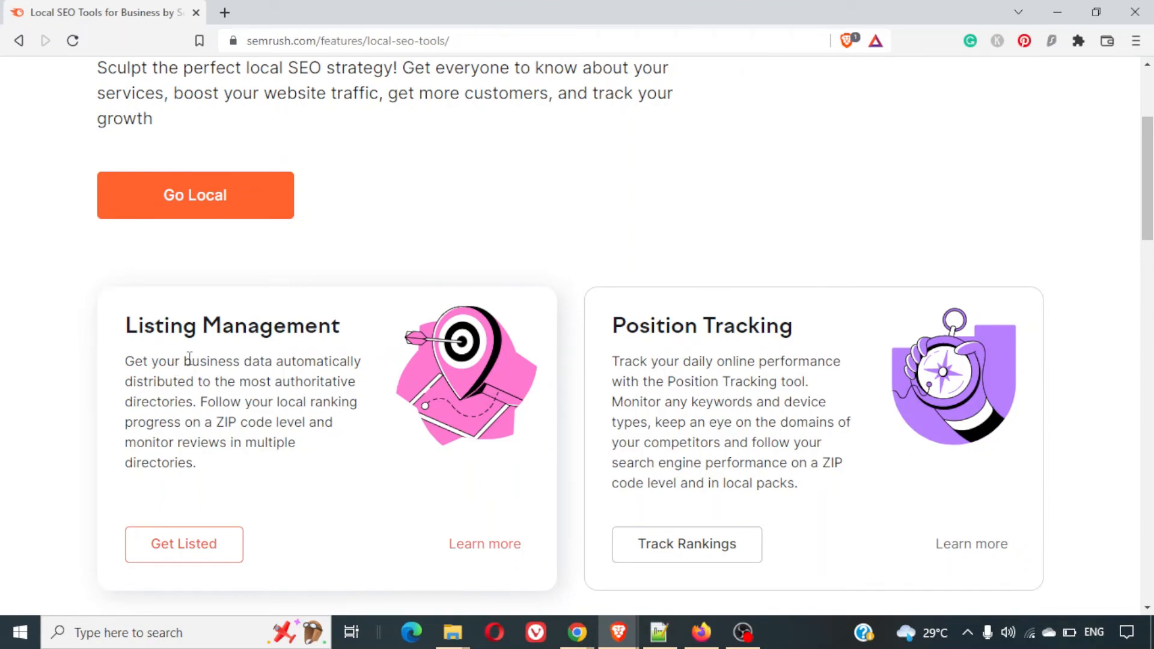
pyautogui.tripleClick(195, 376)
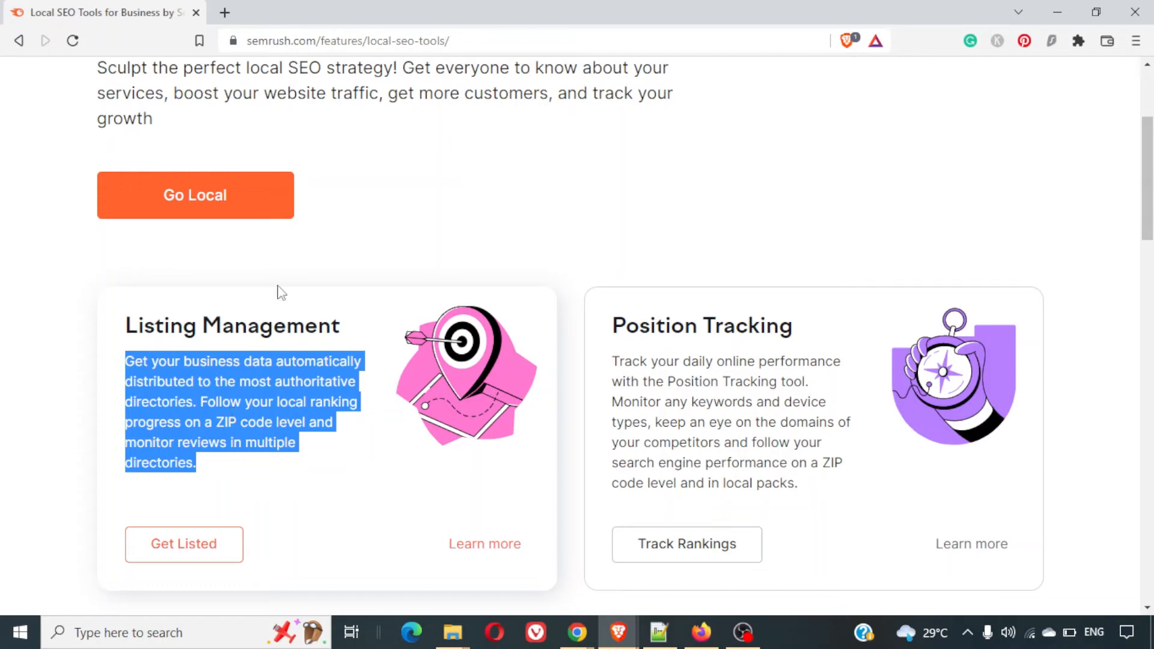
pyautogui.tripleClick(259, 327)
pyautogui.rightClick(260, 327)
pyautogui.click(299, 343)
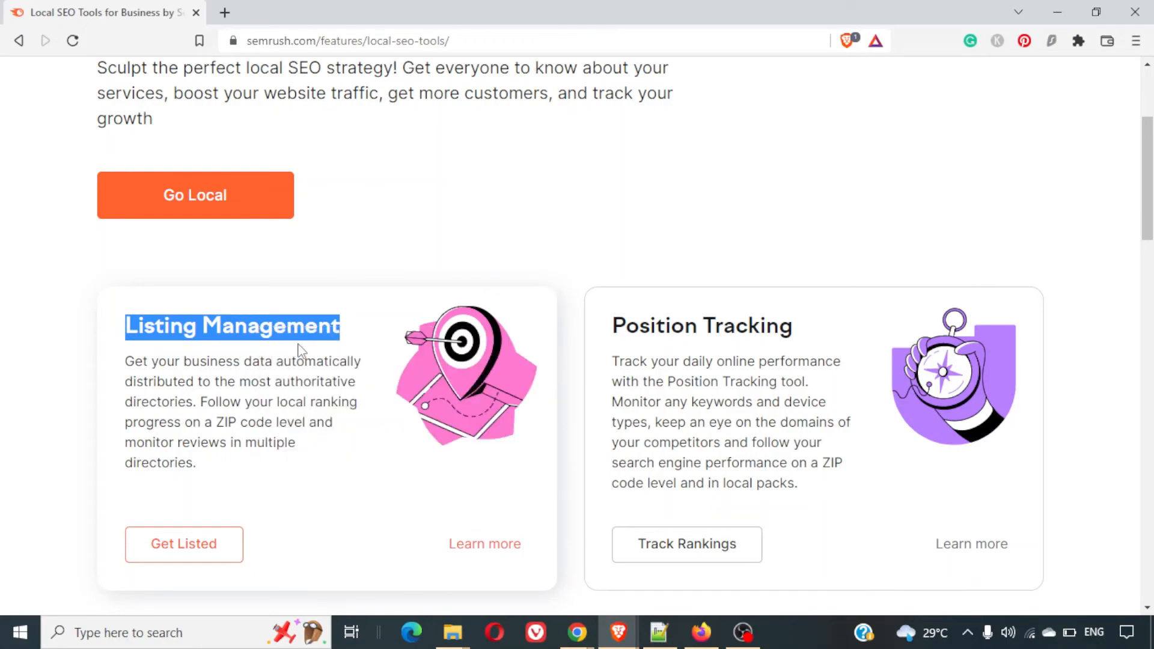
# Strip the copied heading's formatting in an empty tab's address bar and insert "Listing Management" as the first Local SEO list item.
pyautogui.click(221, 7)
pyautogui.hotkey('ctrl', 'v')
pyautogui.hotkey('ctrl', 'a')
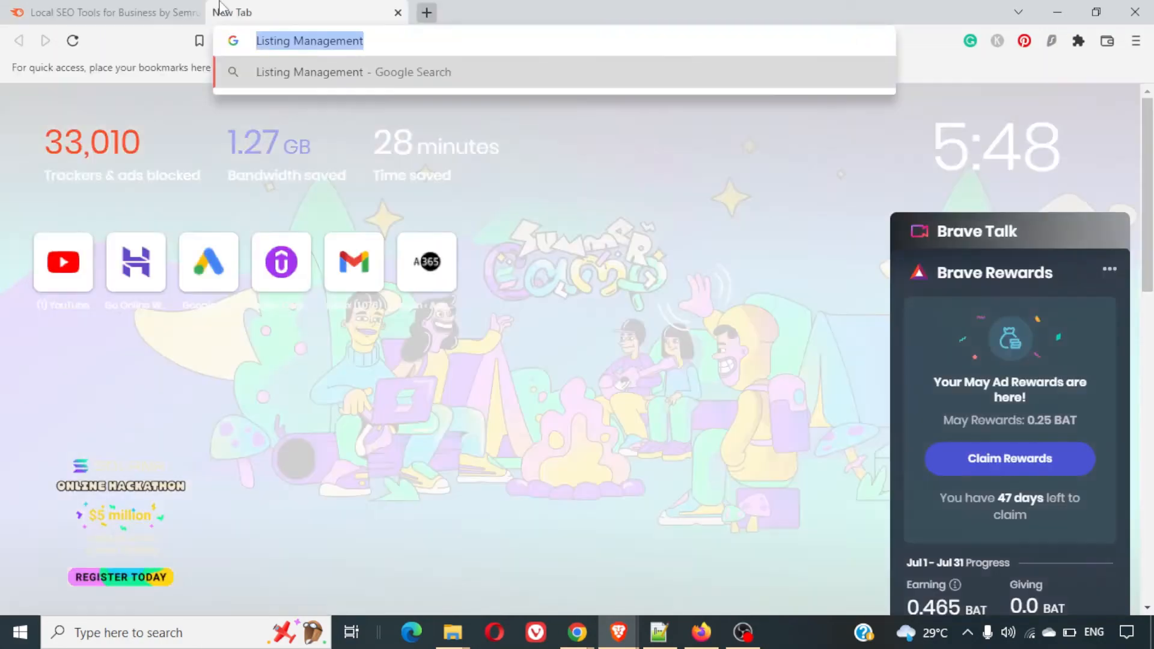
pyautogui.hotkey('ctrl', 'x')
pyautogui.hotkey('ctrl', 'Tab')
pyautogui.hotkey('alt', 'Tab')
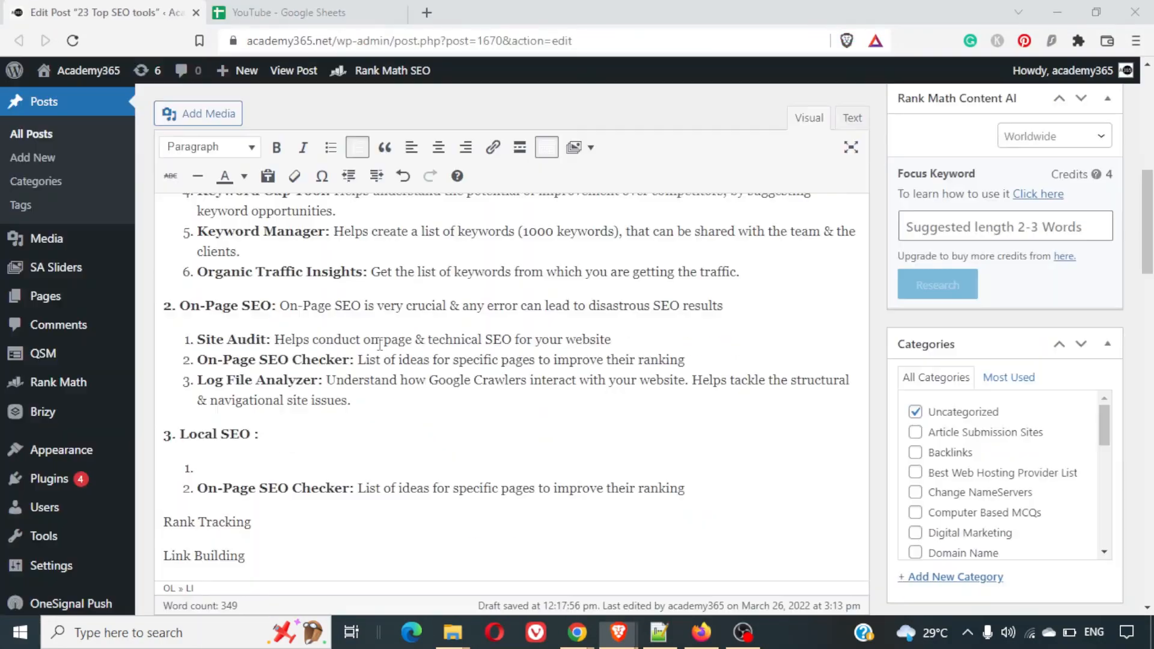
pyautogui.scroll(-1, 380, 344)
pyautogui.hotkey('ctrl', 'v')
# Make "Listing Management" bold with a colon, turn bold off for the following text, and return to its description on the Semrush page.
pyautogui.hotkey('shift', 'Home')
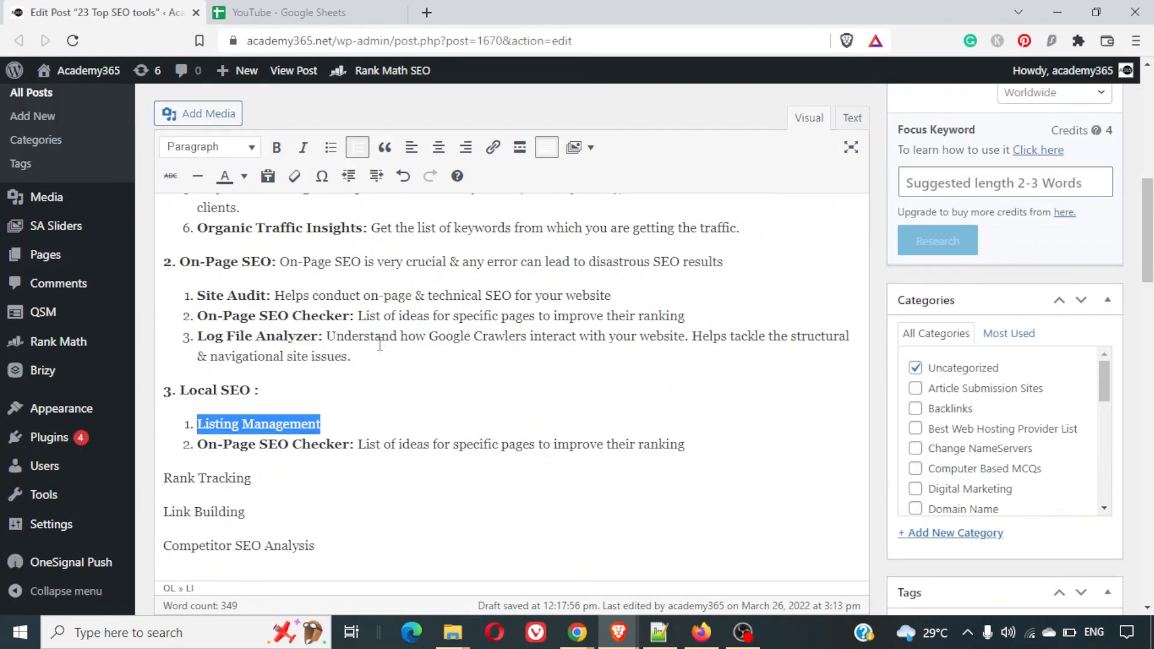
pyautogui.hotkey('ctrl', 'b')
pyautogui.press('End')
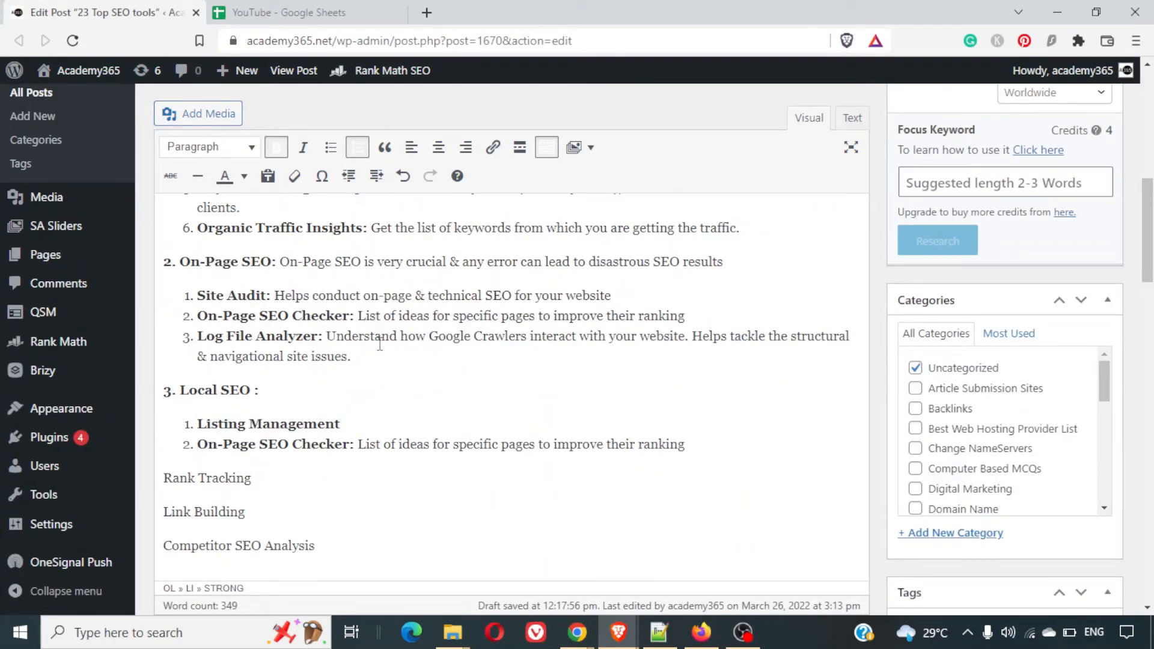
pyautogui.write(':')
pyautogui.hotkey('ctrl', 'b')
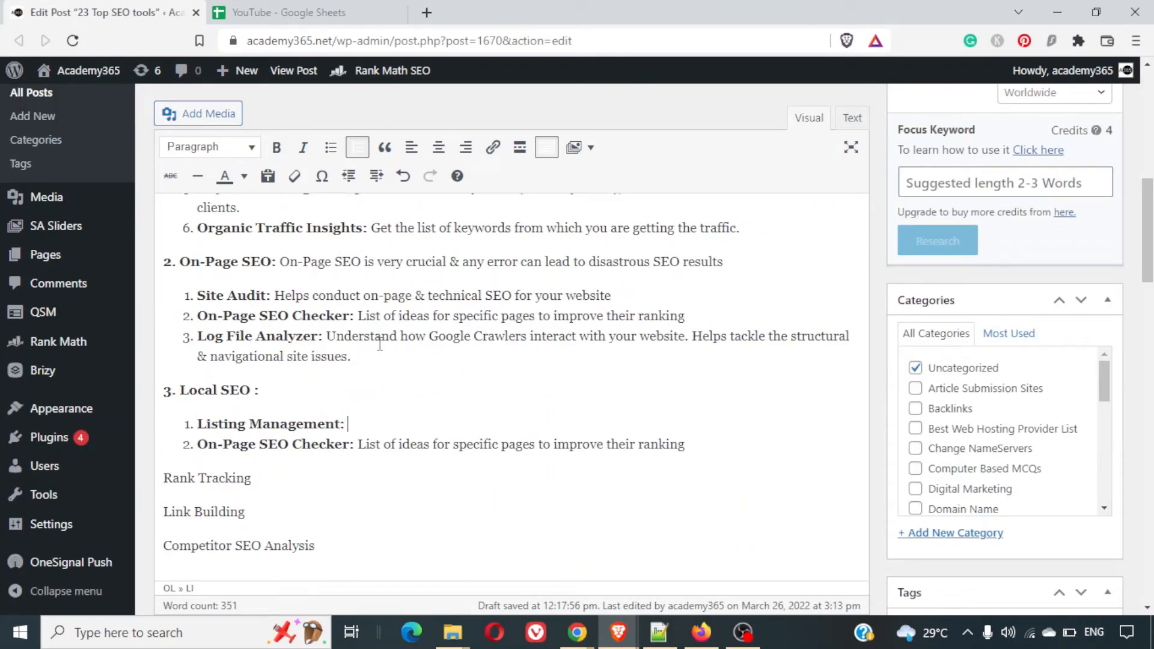
pyautogui.hotkey('alt', 'Tab')
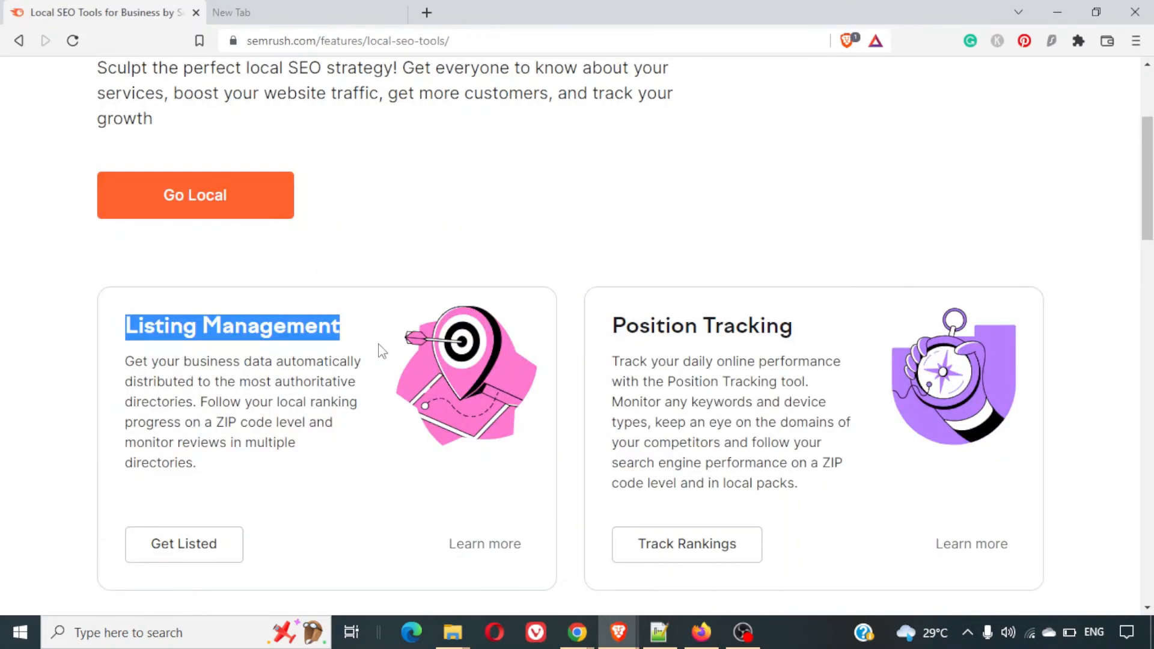
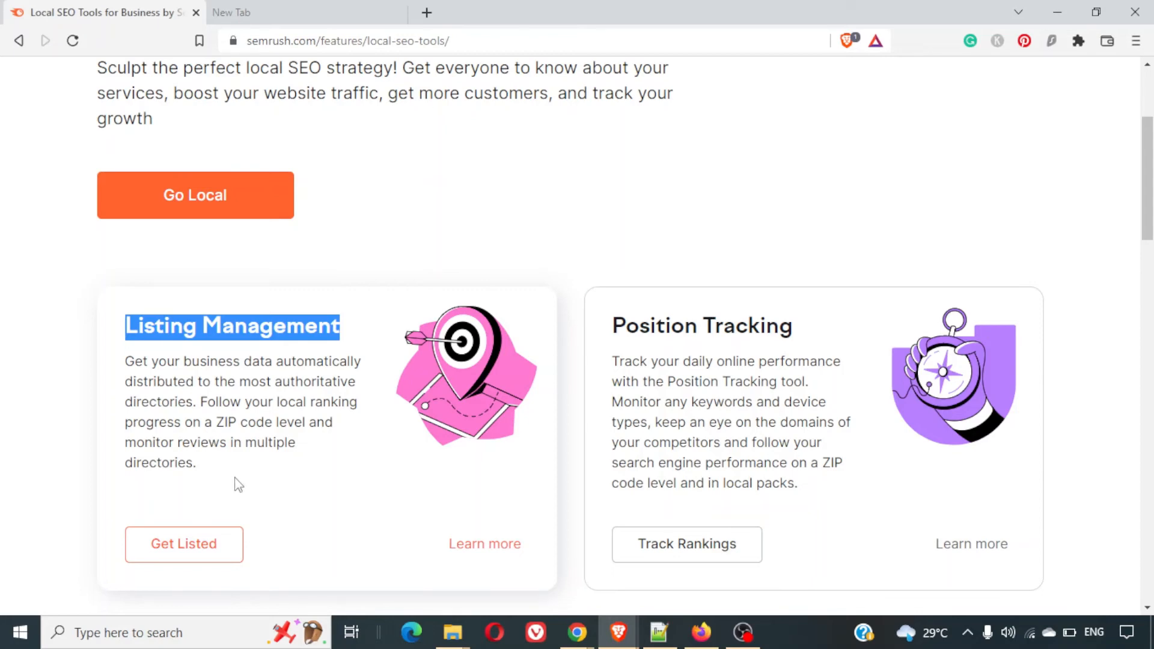
# Check Semrush's Listing Management description and describe that list item as "Automatic distribution of the local listing to the various directories".
pyautogui.click(234, 439)
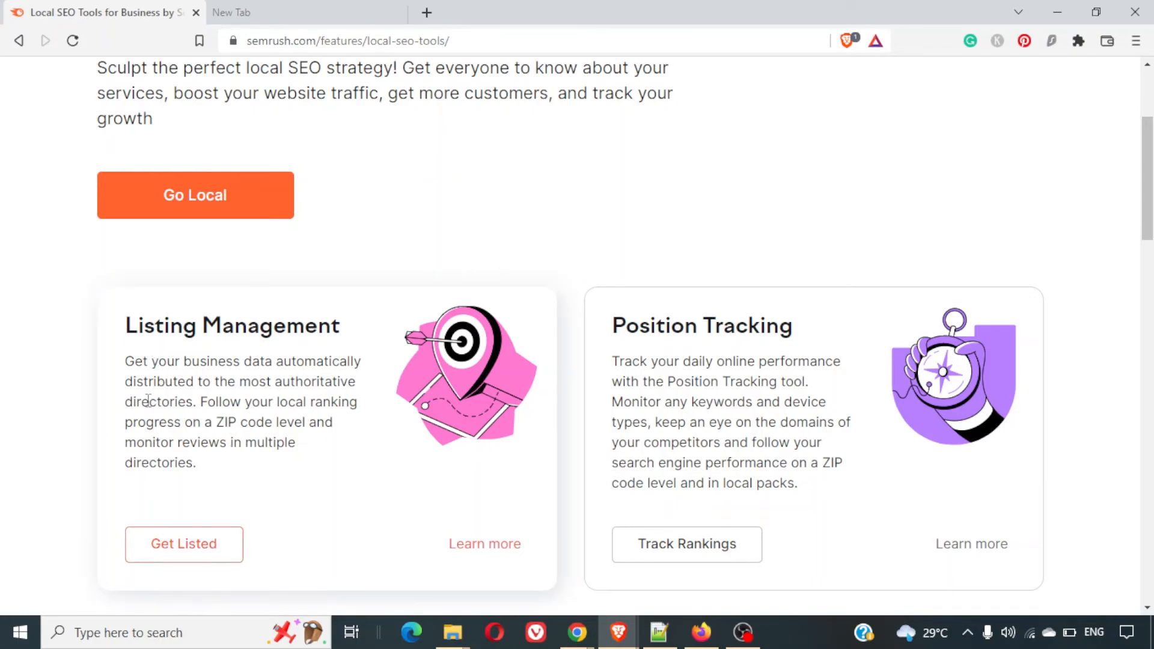
pyautogui.hotkey('alt', 'Tab')
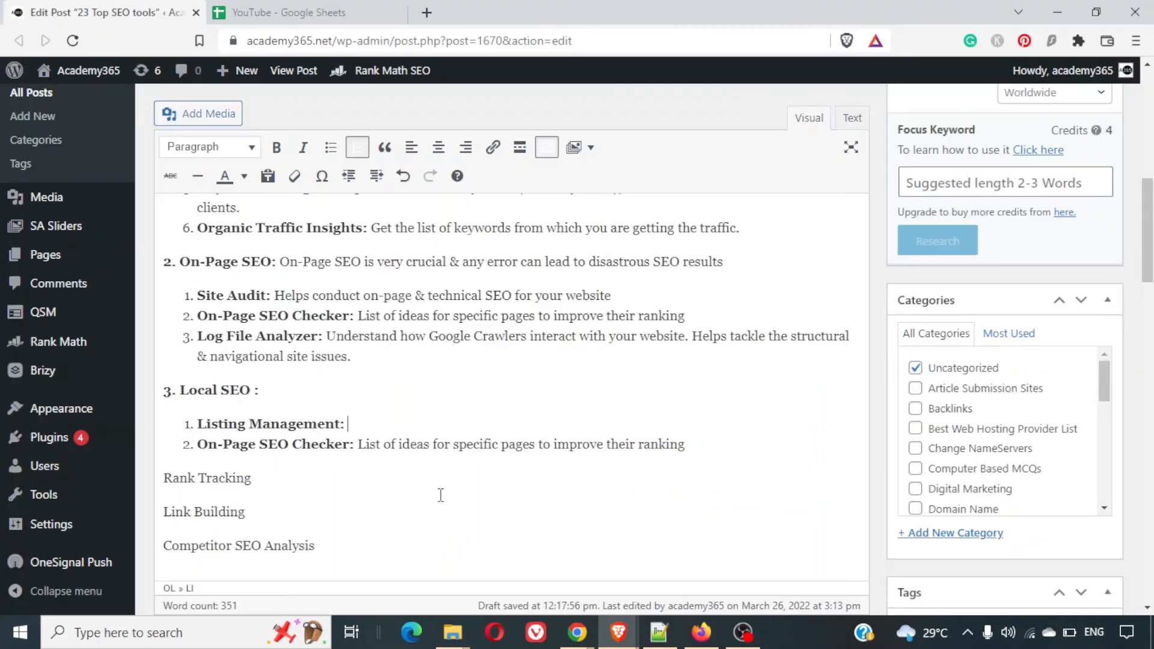
pyautogui.hotkey('alt', 'Tab')
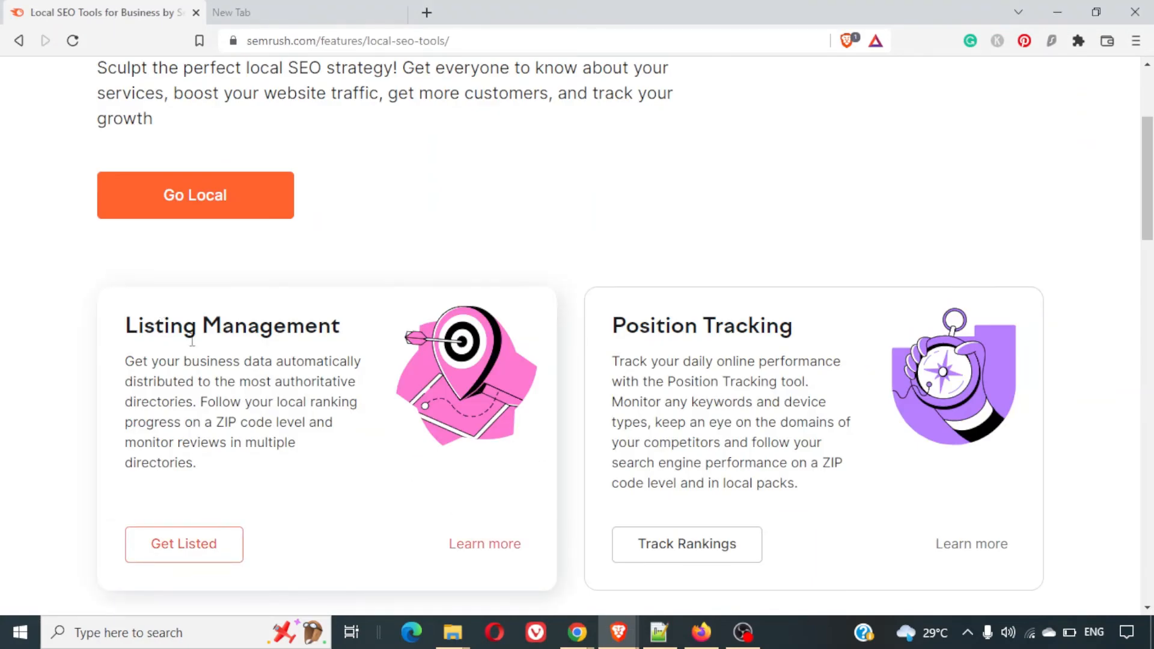
pyautogui.hotkey('alt', 'Tab')
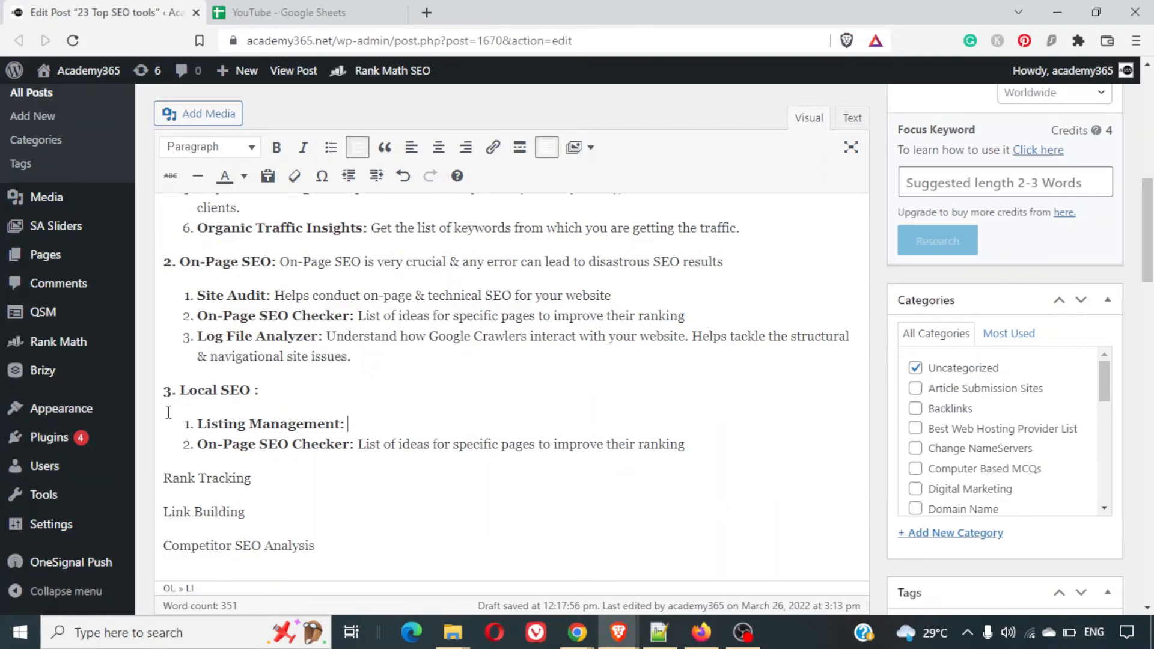
pyautogui.write('Automatic distren')
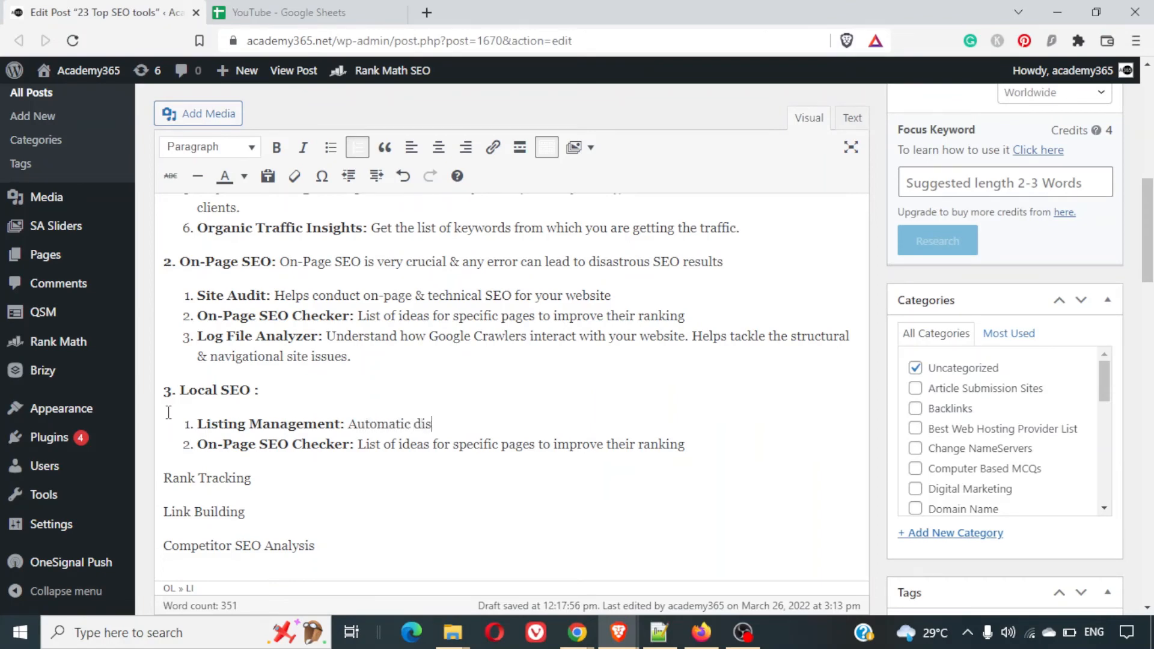
pyautogui.press('BackSpace')
pyautogui.press('BackSpace')
pyautogui.write('ibution ot')
pyautogui.press('BackSpace')
pyautogui.press('BackSpace')
pyautogui.write('to')
pyautogui.press('BackSpace')
pyautogui.press('BackSpace')
pyautogui.press('BackSpace')
pyautogui.press('BackSpace')
pyautogui.write('of the local listing to the ')
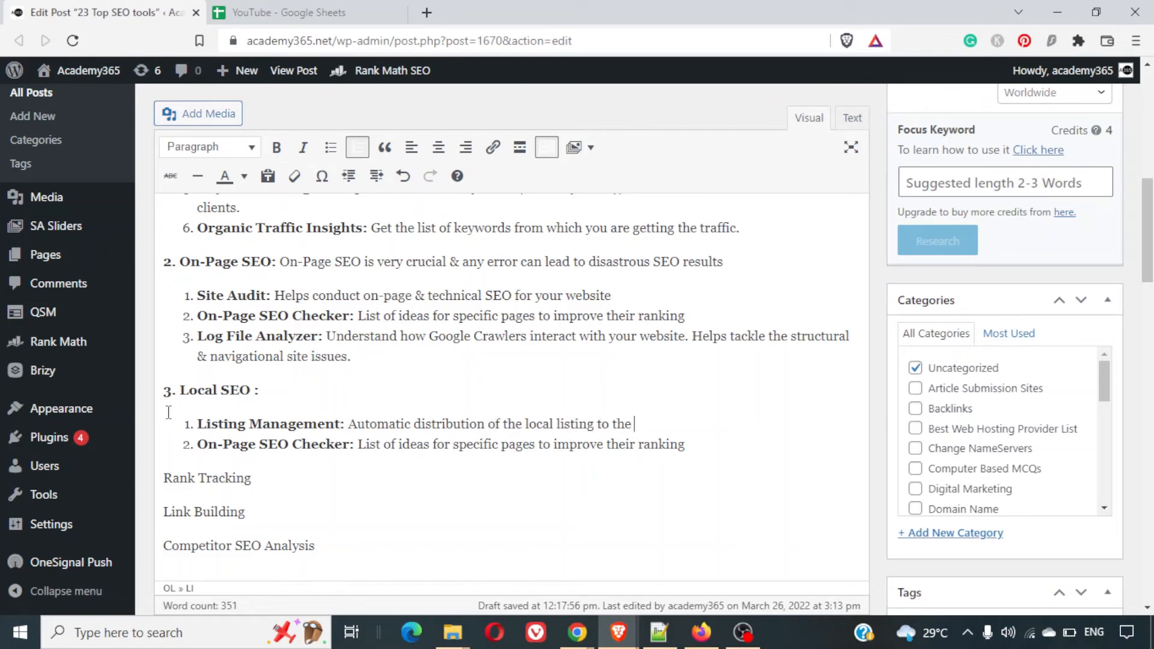
pyautogui.write('various directories')
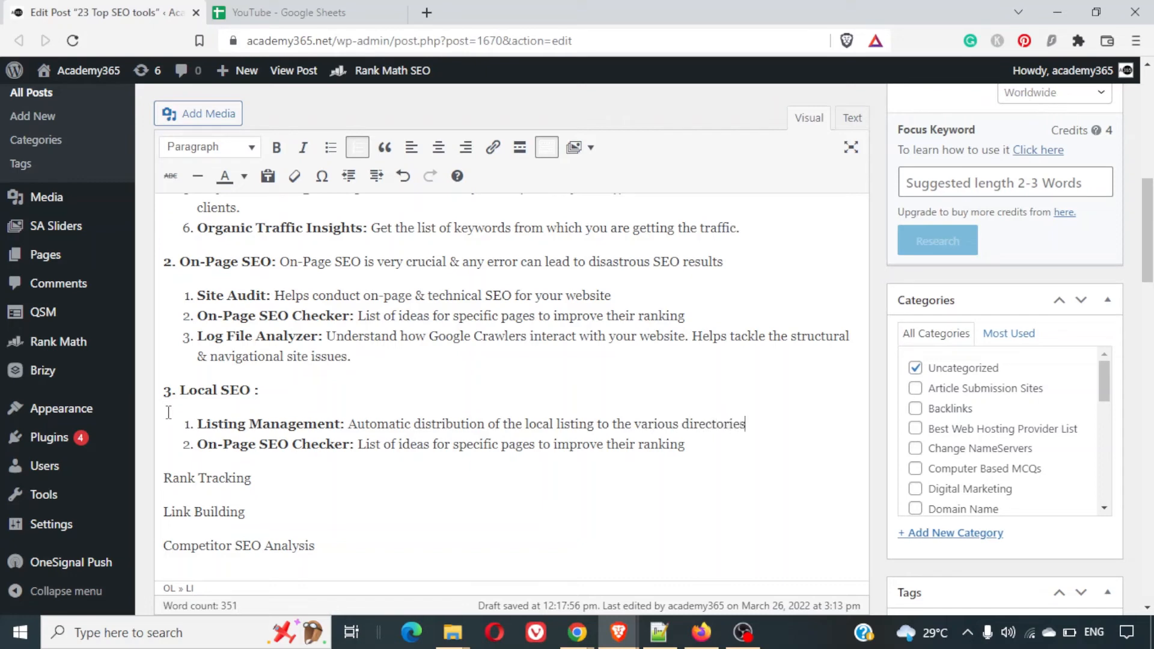
# End the sentence and add "Check the local listing progress on a ZIP code level." to the Listing Management item, consulting the Semrush description.
pyautogui.write(',')
pyautogui.hotkey('alt', 'Tab')
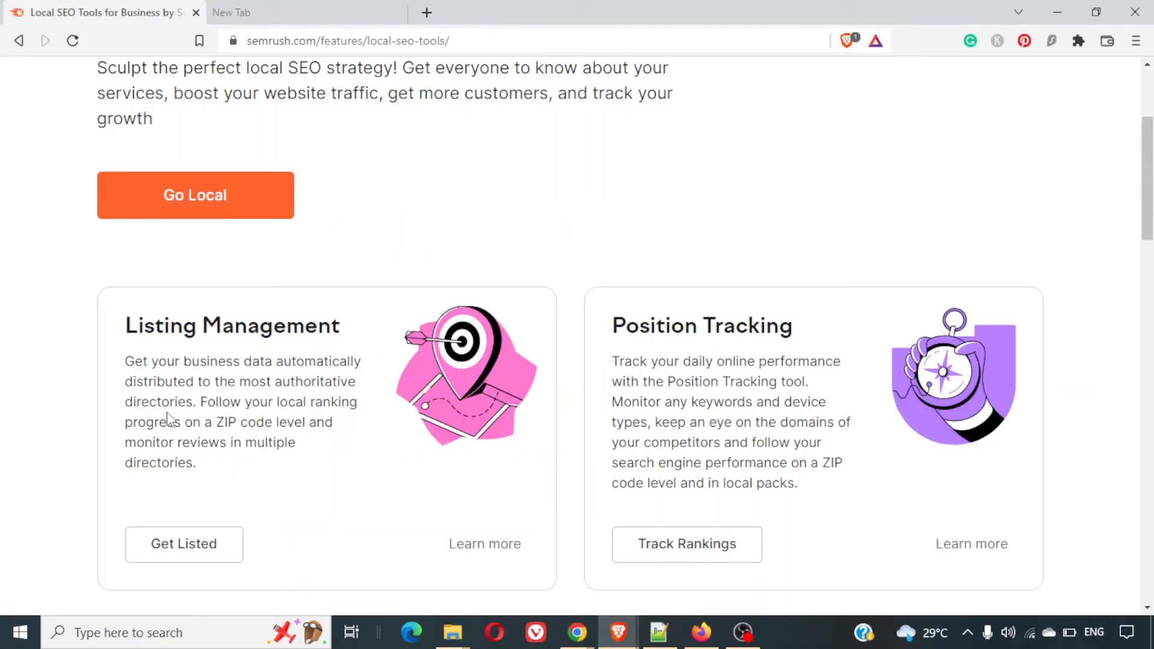
pyautogui.hotkey('alt', 'Tab')
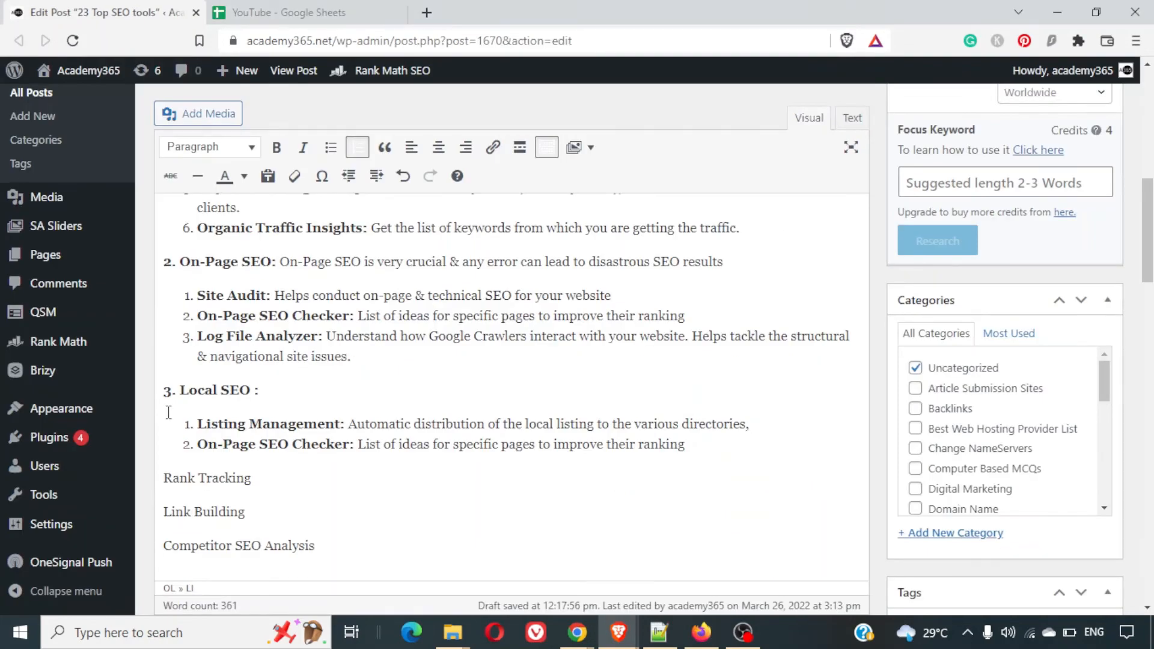
pyautogui.press('BackSpace')
pyautogui.write('. Check the local lis')
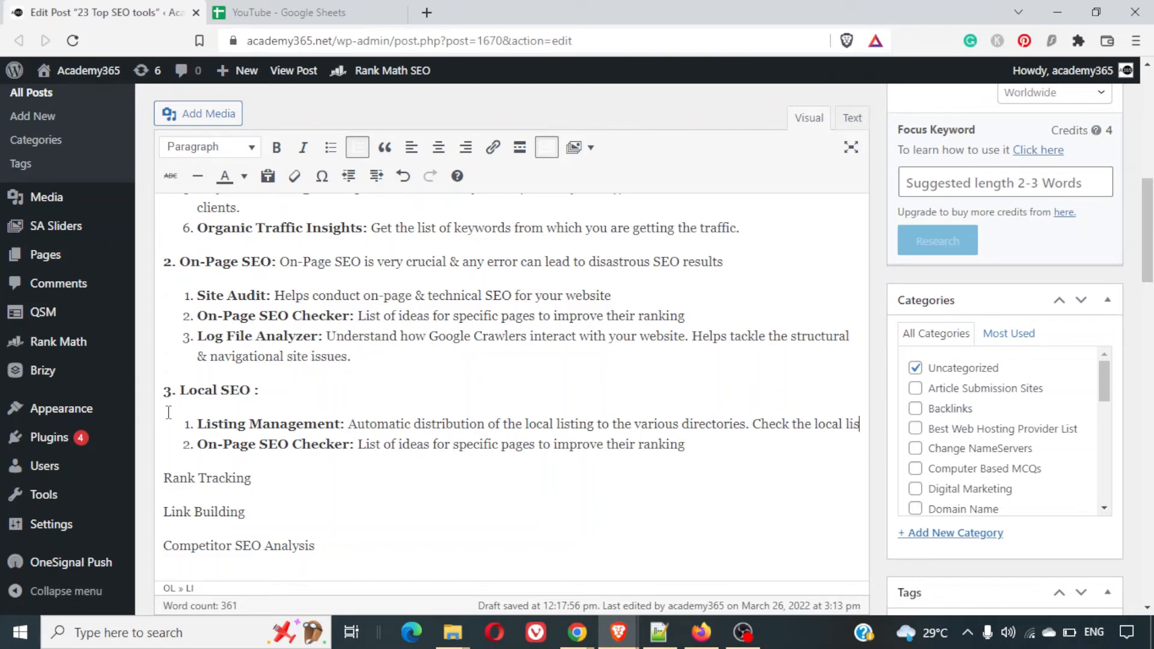
pyautogui.write('itng progress')
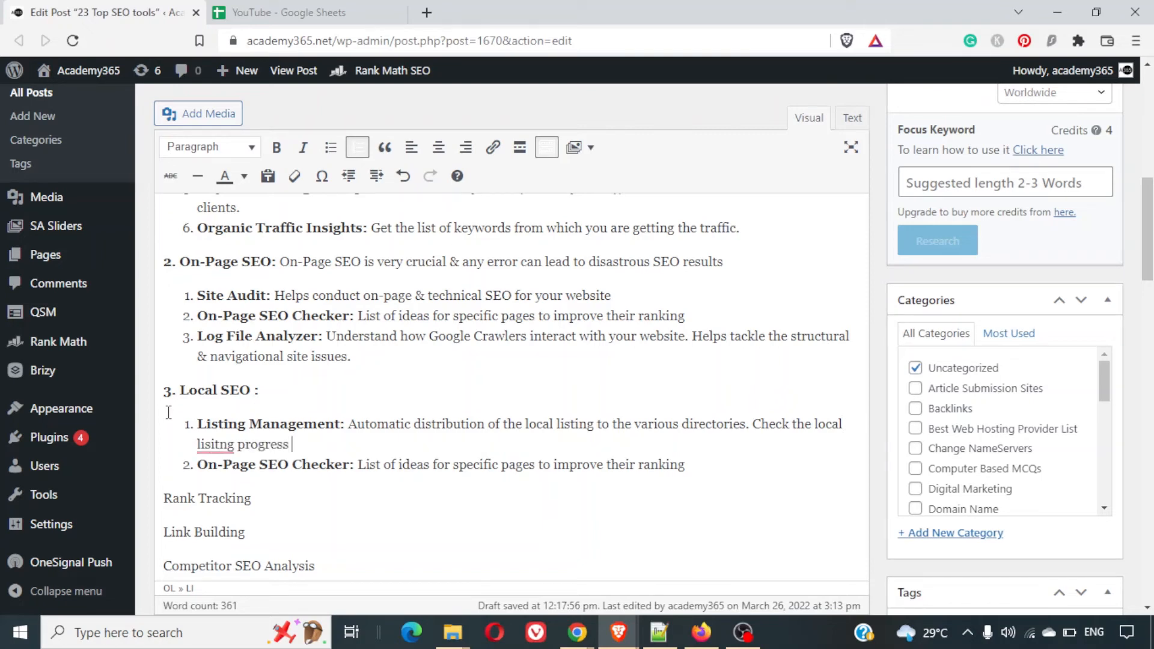
pyautogui.hotkey('alt', 'Tab')
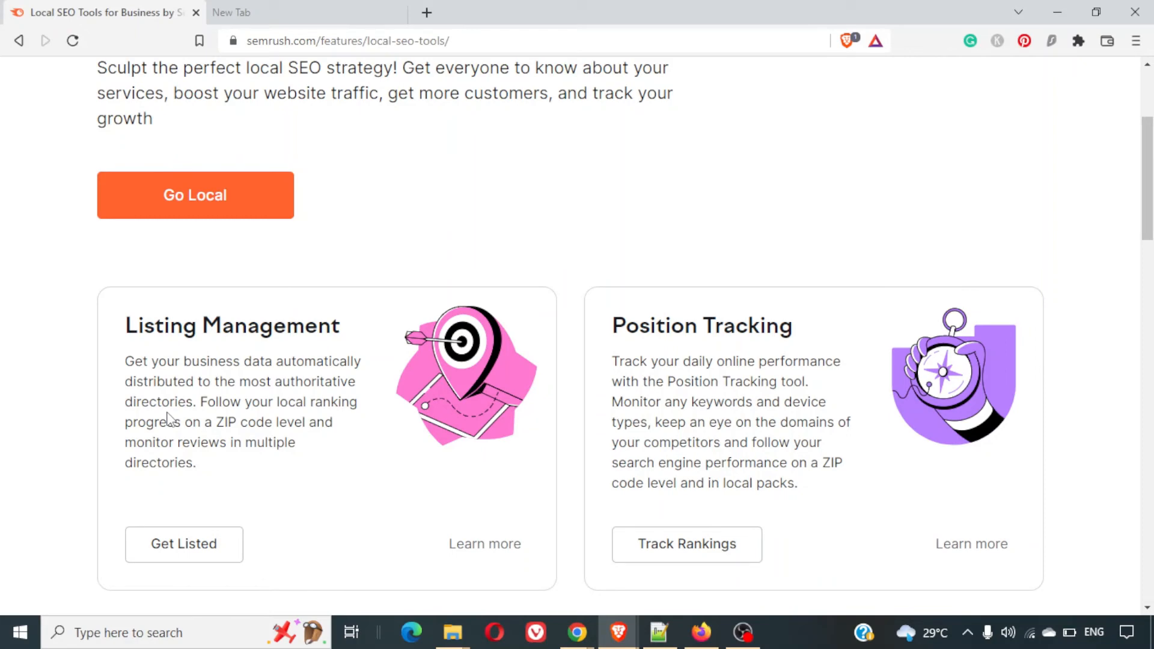
pyautogui.hotkey('alt', 'Tab')
pyautogui.write('on a ')
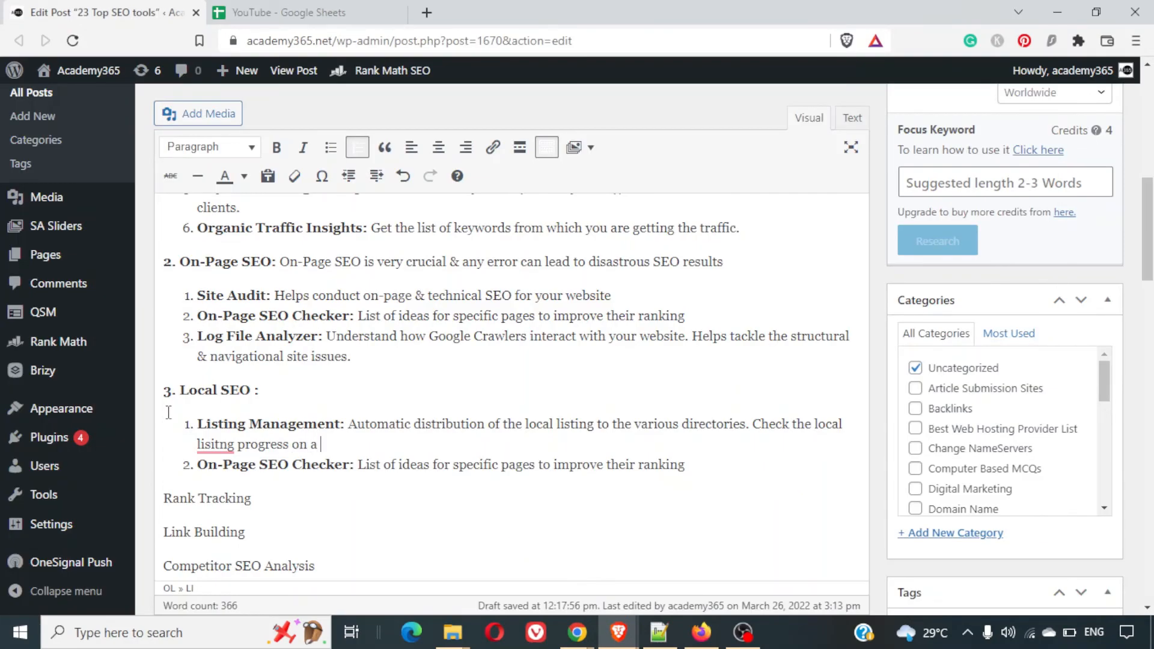
pyautogui.write('ZIP code elve')
pyautogui.press('BackSpace')
pyautogui.press('BackSpace')
pyautogui.press('BackSpace')
pyautogui.press('BackSpace')
pyautogui.write('level.')
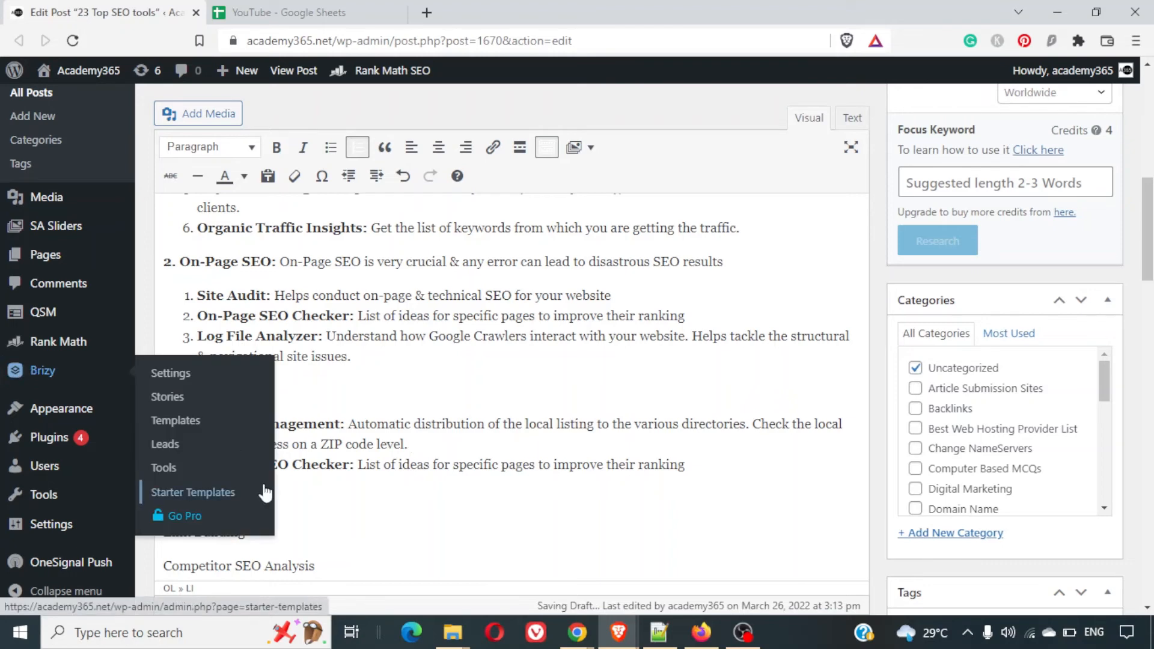
# Correct the misspelled "lisitng" to "listing" in the Listing Management item with the suggested spelling.
pyautogui.moveTo(205, 441)
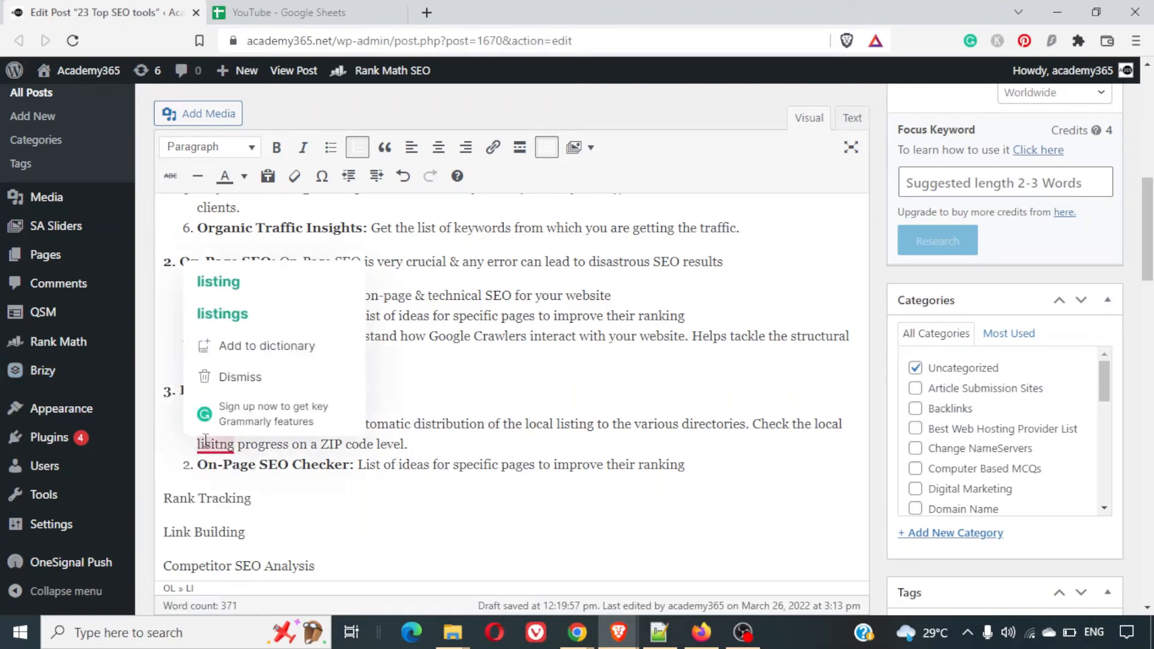
pyautogui.click(274, 281)
pyautogui.click(552, 526)
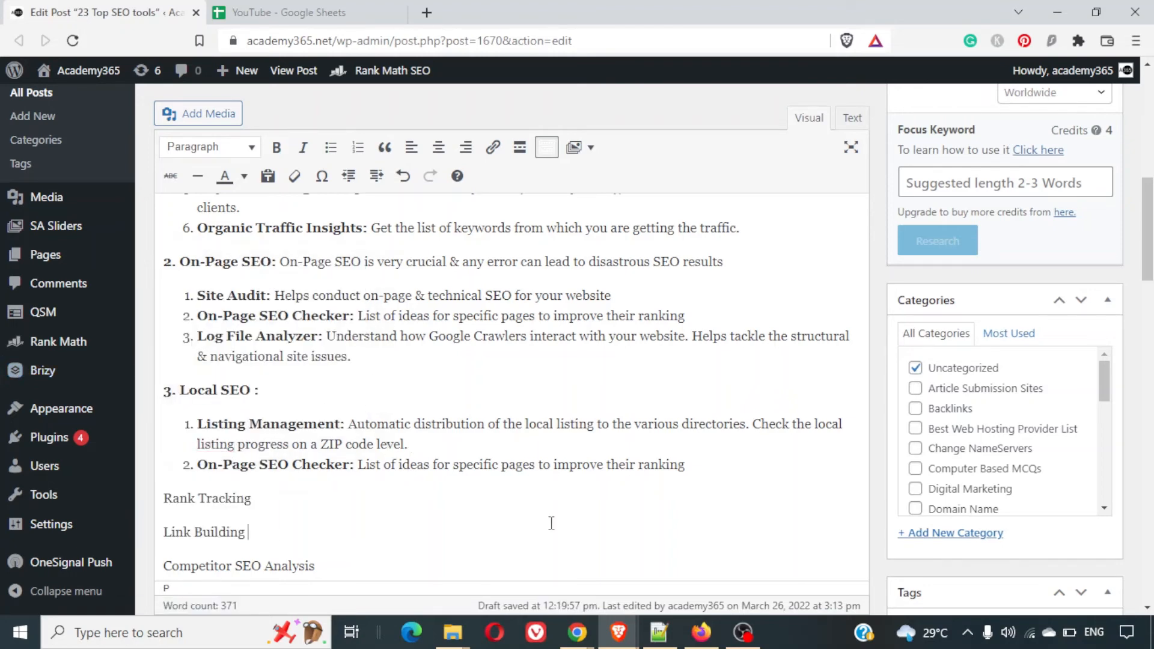
# End the Local SEO section's On-Page SEO Checker item with a period, add an empty item after it, and check Semrush's other local tools.
pyautogui.click(698, 473)
pyautogui.hotkey('alt', 'Tab')
pyautogui.scroll(-3, 846, 527)
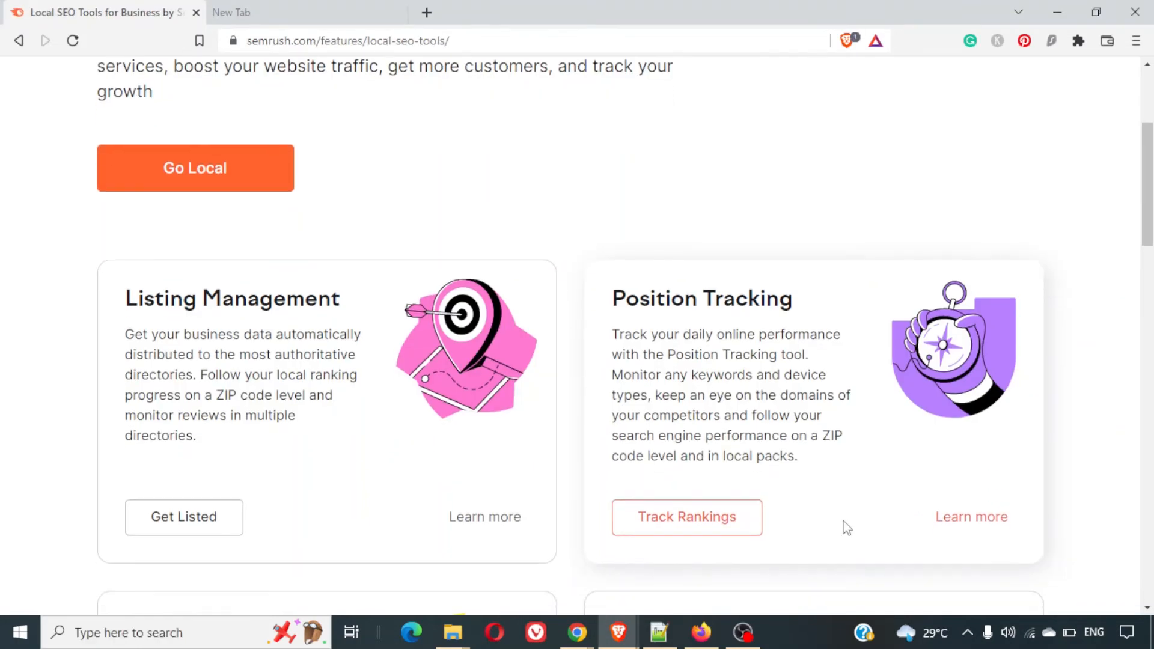
pyautogui.scroll(-2, 846, 527)
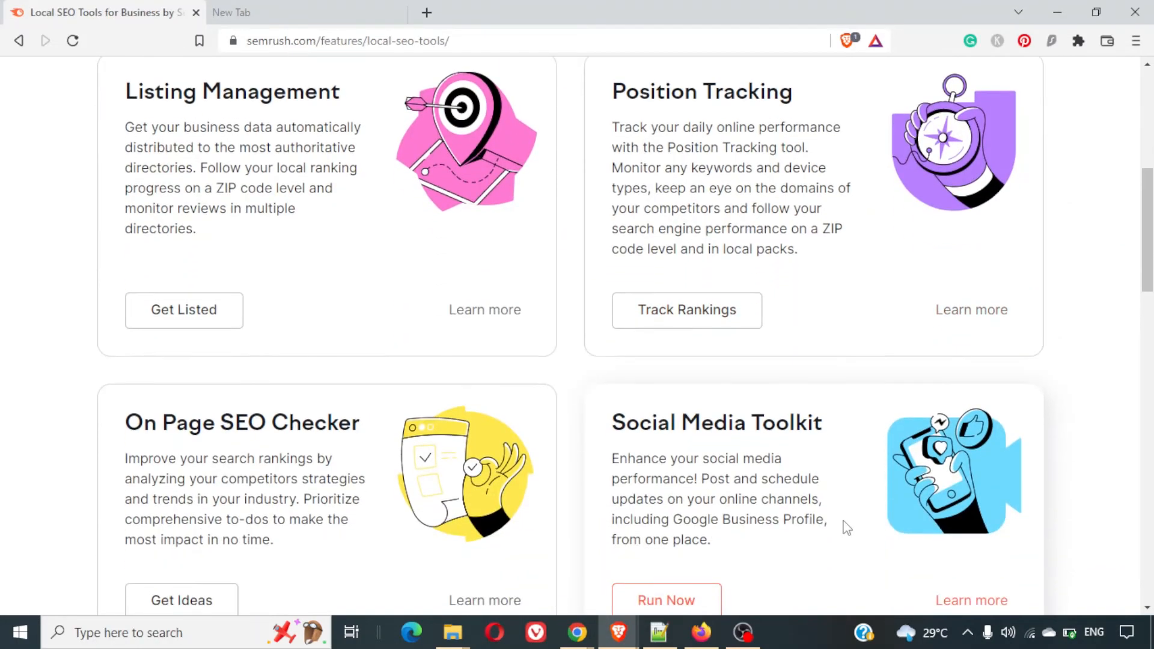
pyautogui.hotkey('alt', 'Tab')
# Insert "Position Tracking:" as a new list item directly after Listing Management.
pyautogui.press('Up')
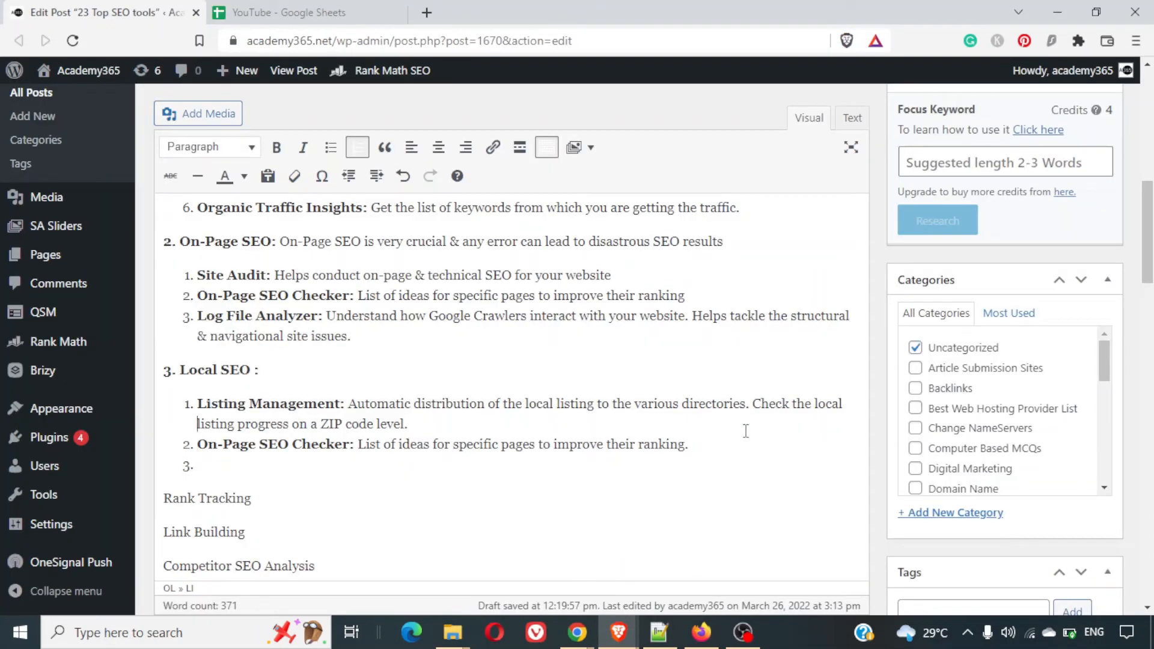
pyautogui.press('Return')
pyautogui.hotkey('ctrl', 'z')
pyautogui.press('End')
pyautogui.press('Return')
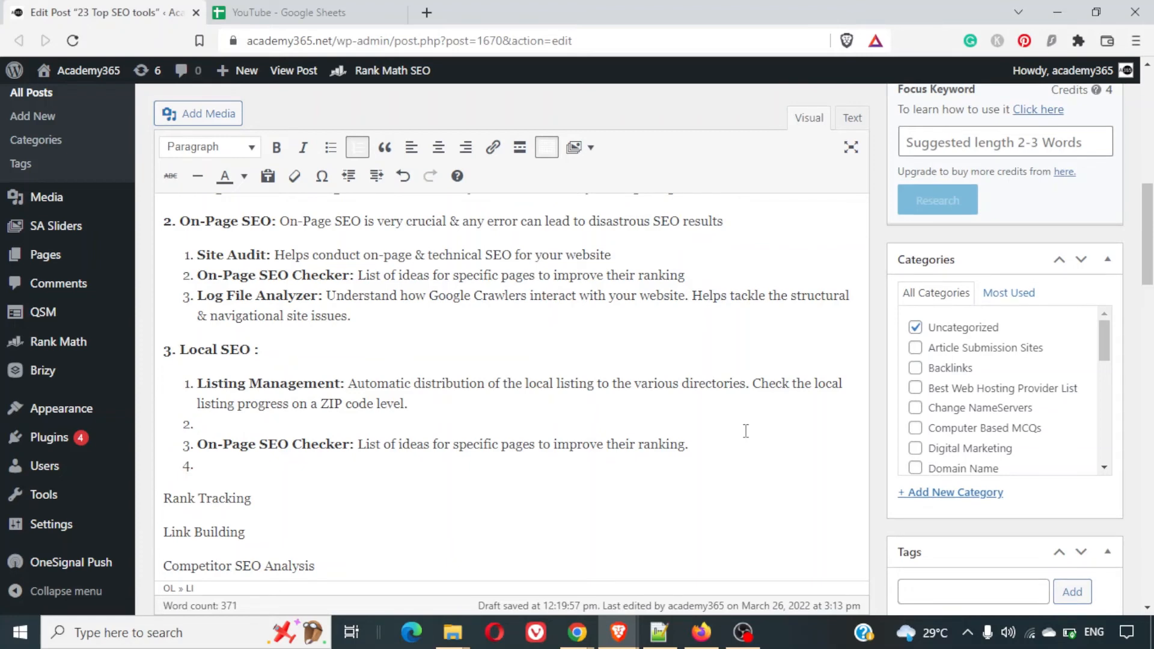
pyautogui.write('Position Tracking')
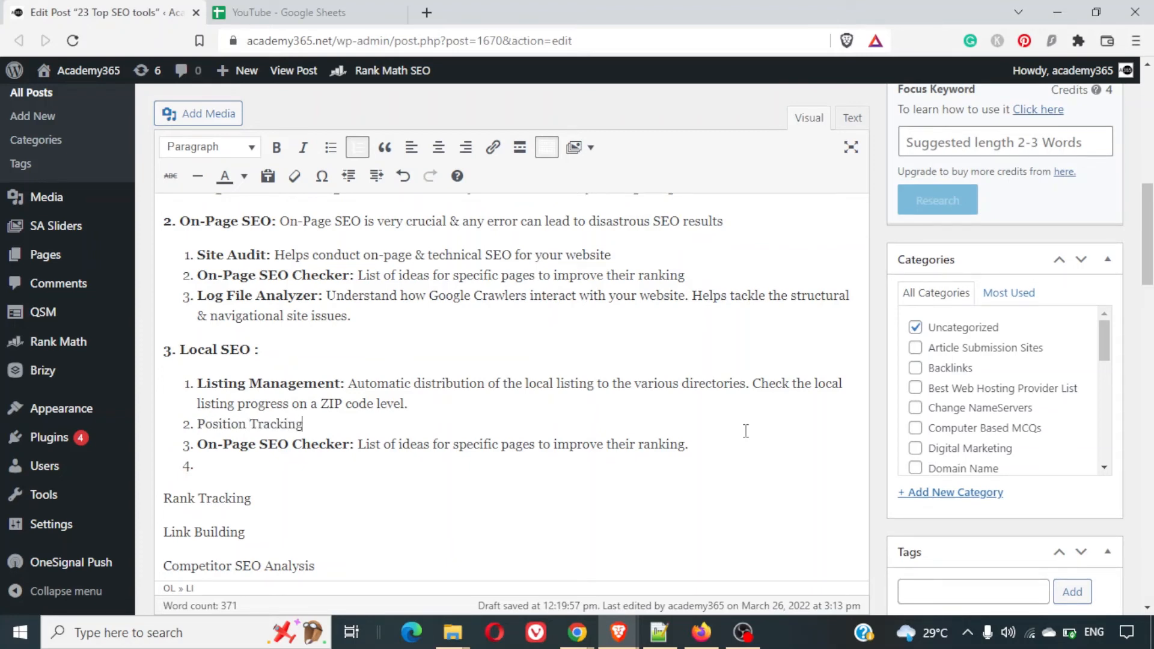
pyautogui.write(':')
# Compare with the Semrush page and make the "Position Tracking:" label bold.
pyautogui.hotkey('alt', 'Tab')
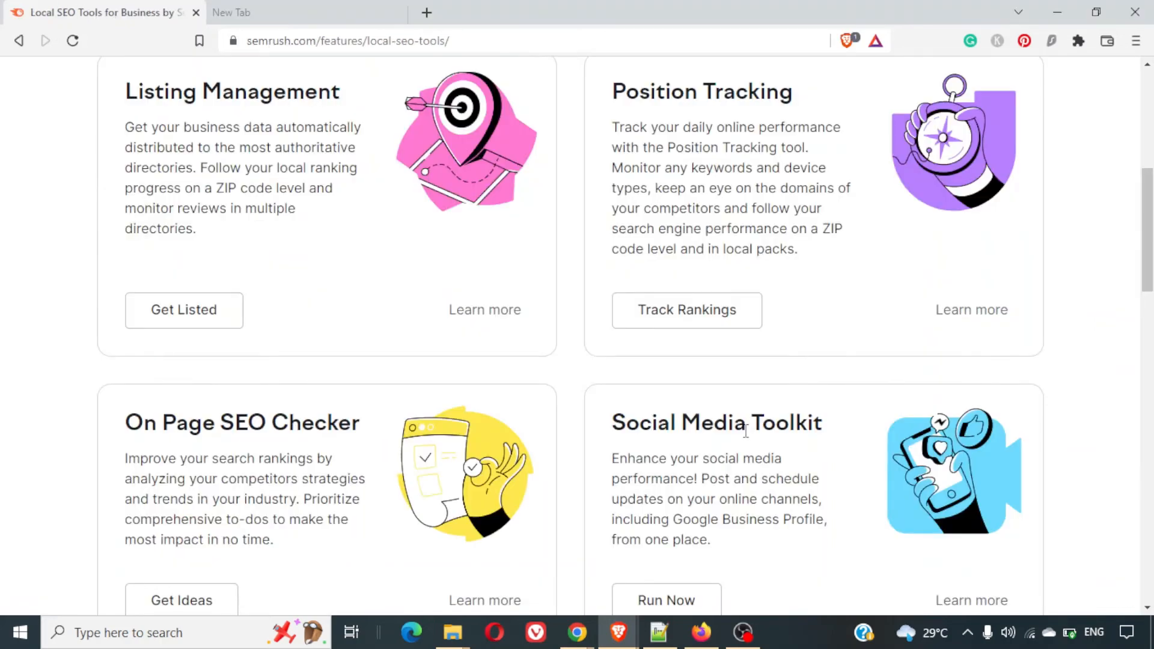
pyautogui.hotkey('alt', 'Tab')
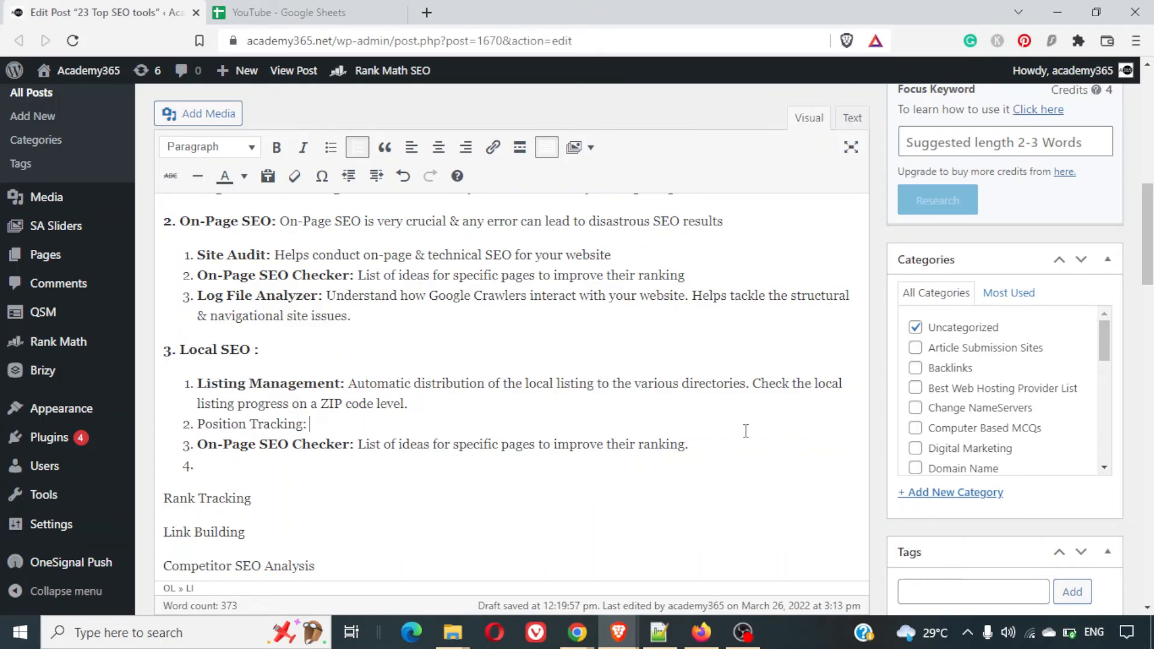
pyautogui.hotkey('shift', 'Home')
pyautogui.hotkey('ctrl', 'b')
pyautogui.press('End')
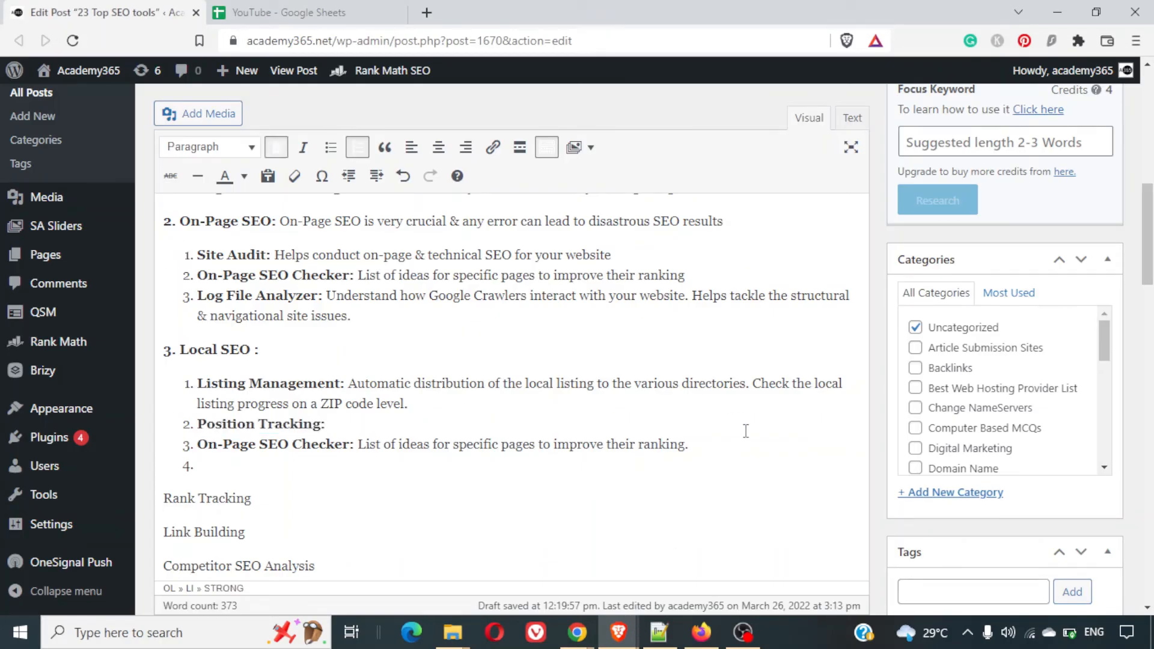
pyautogui.write('SO')
pyautogui.press('BackSpace')
pyautogui.press('BackSpace')
pyautogui.press('Return')
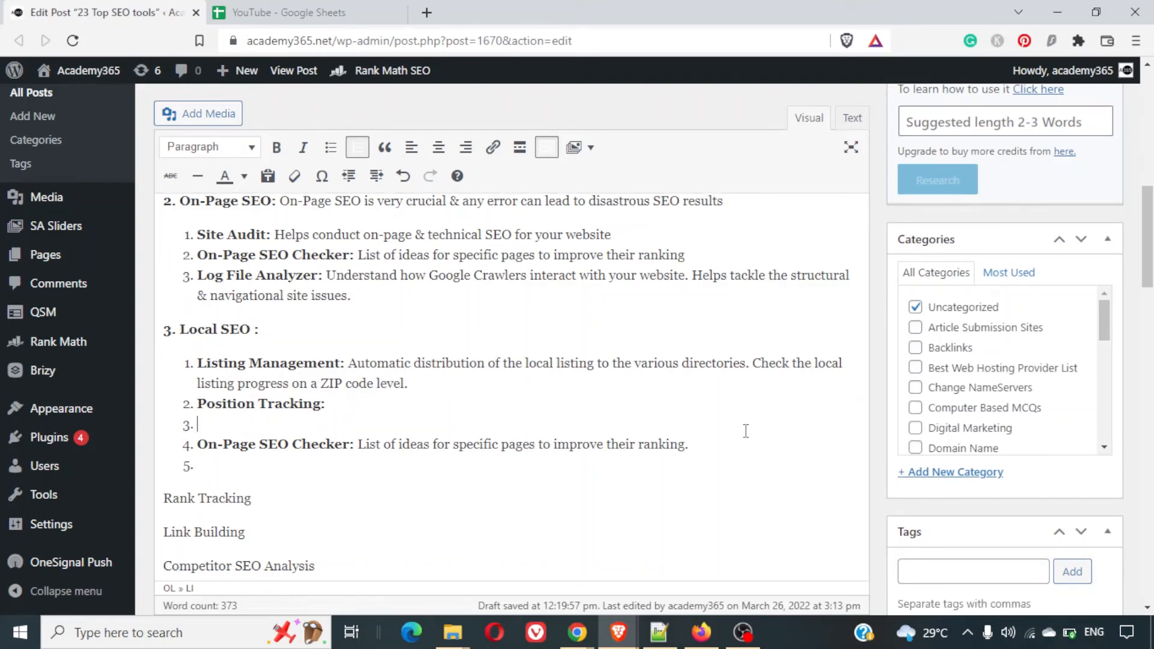
pyautogui.hotkey('alt', 'Tab')
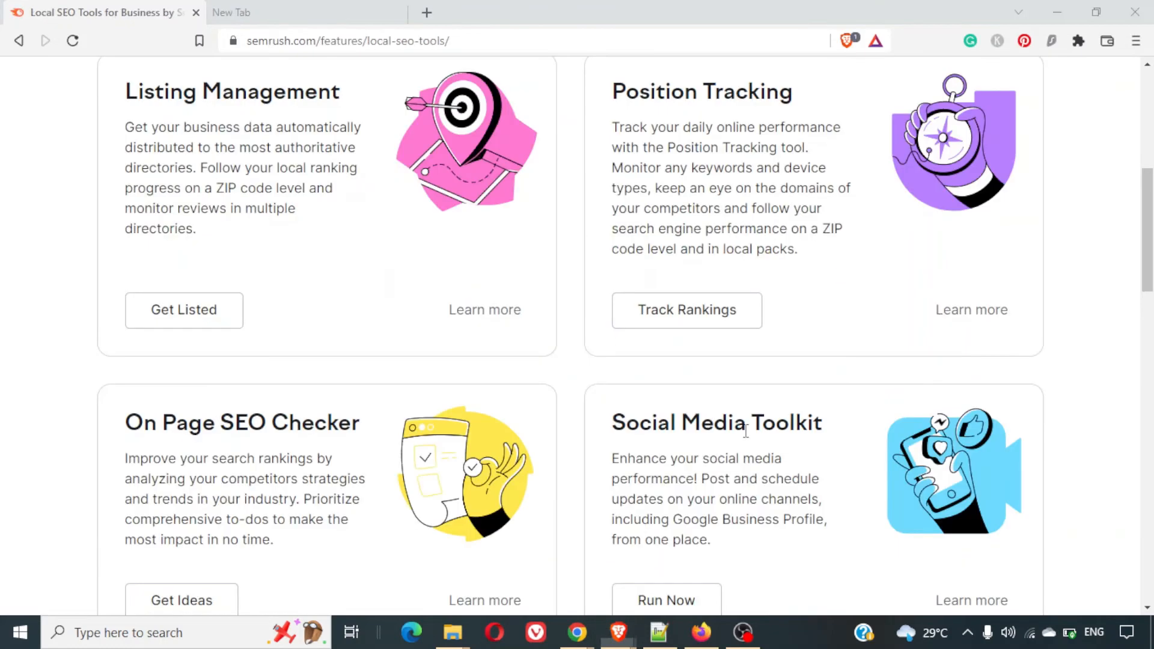
pyautogui.hotkey('alt', 'Tab')
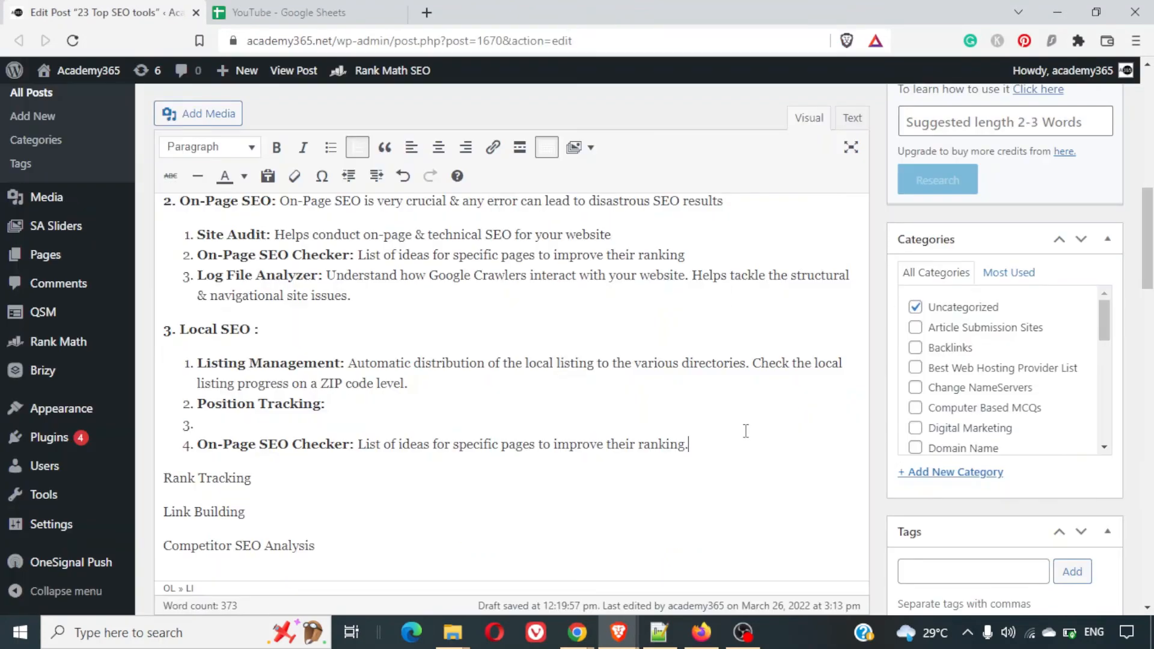
pyautogui.press('Delete')
# Add "Social Media ToolKit:" in bold as a new list item after the Local SEO section's On-Page SEO Checker item.
pyautogui.press('Return')
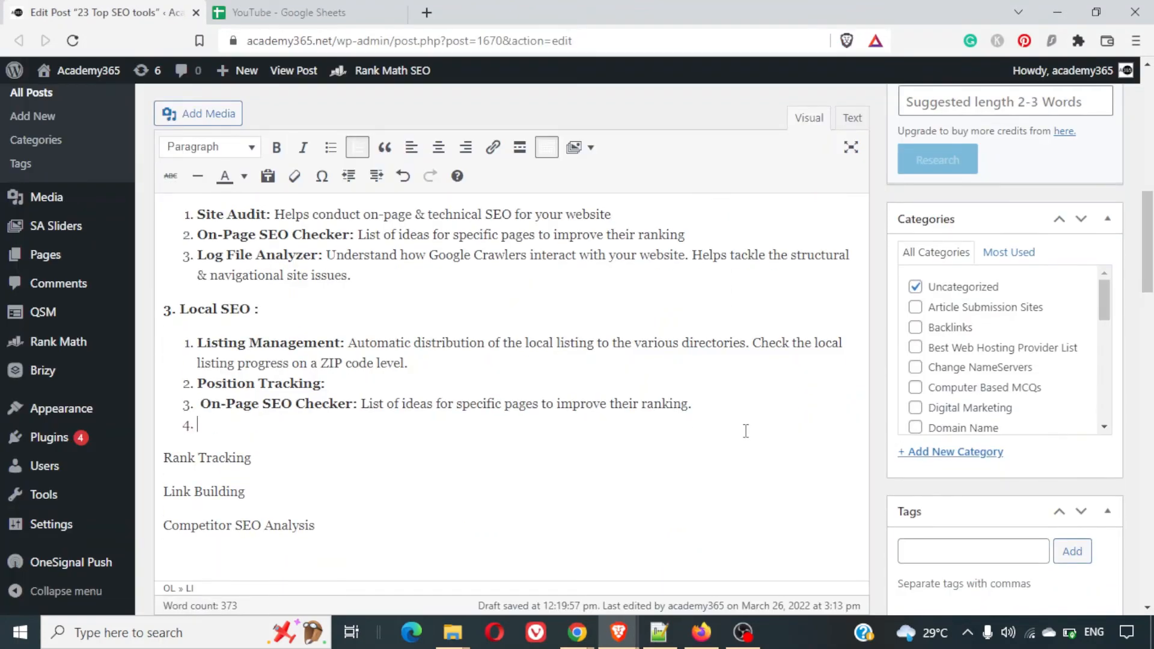
pyautogui.write('Social Media ToolKit:')
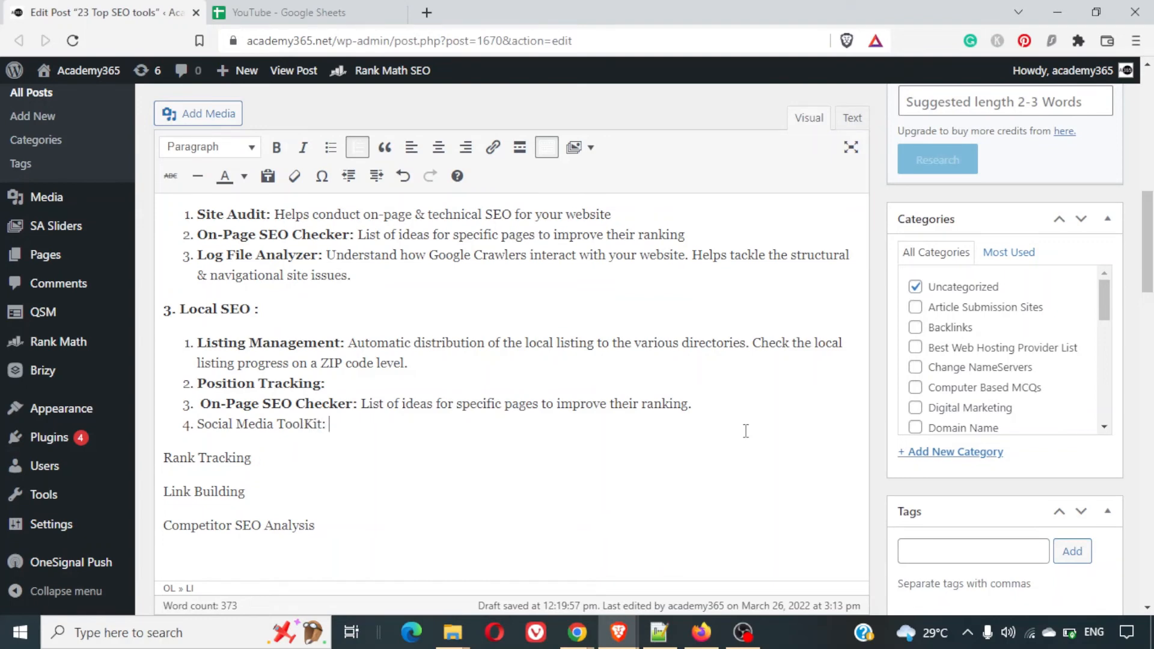
pyautogui.hotkey('shift', 'Home')
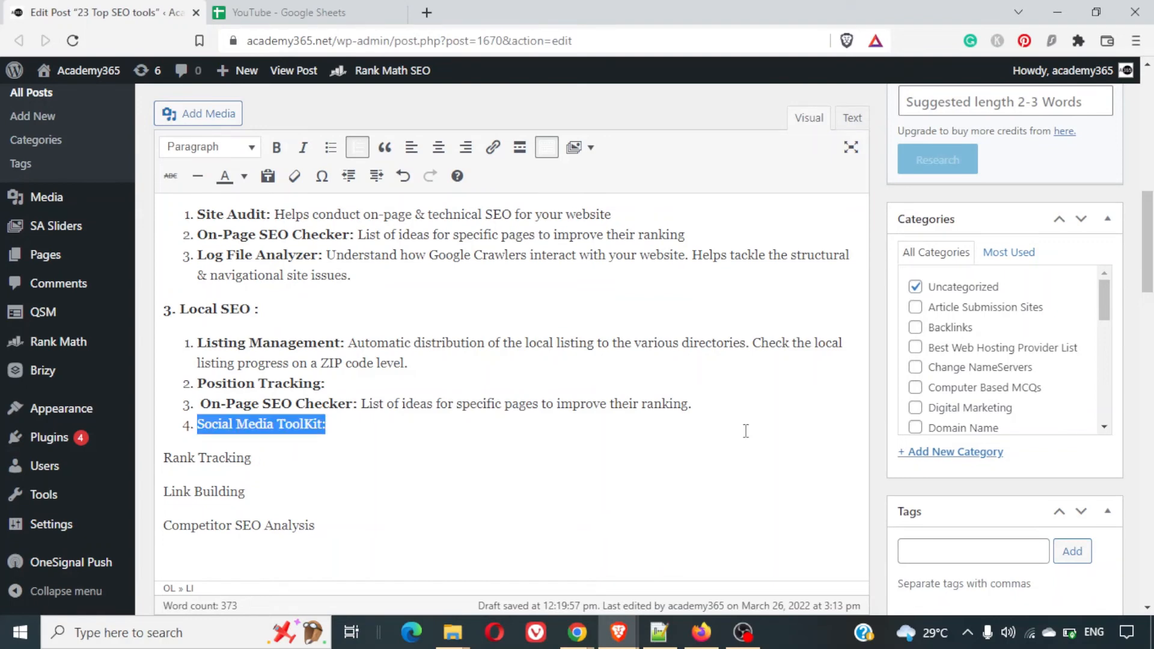
pyautogui.hotkey('ctrl', 'b')
pyautogui.press('End')
# Return to the end of the "Position Tracking:" item and check that tool's description on the Semrush page.
pyautogui.press('Up')
pyautogui.press('Up')
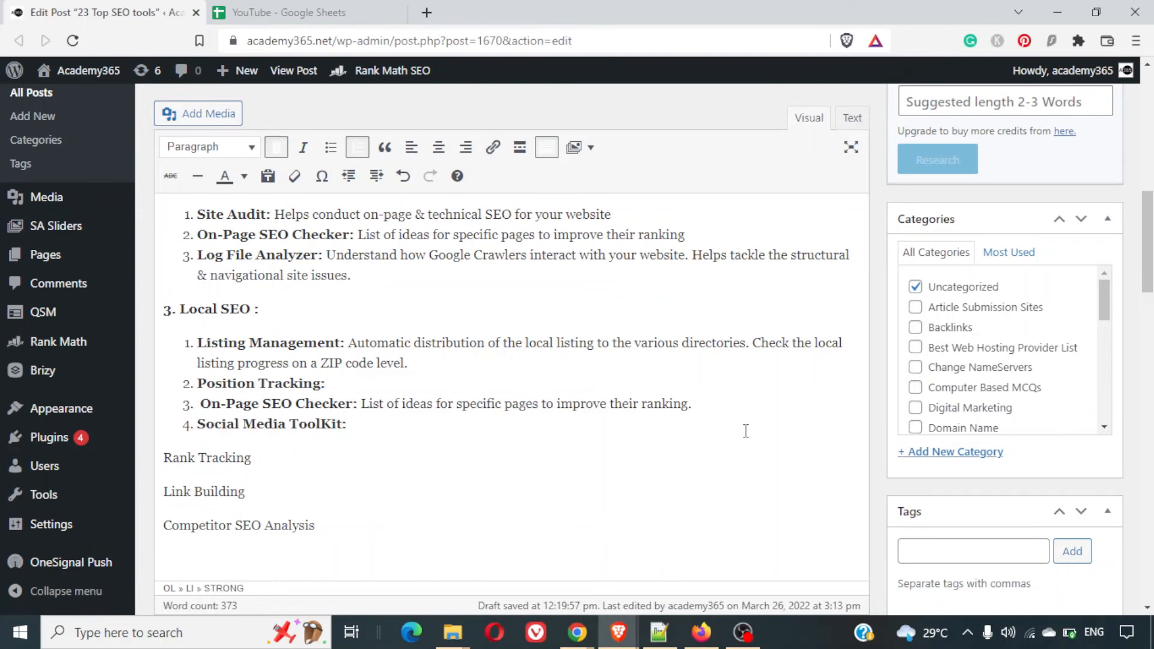
pyautogui.hotkey('alt', 'Tab')
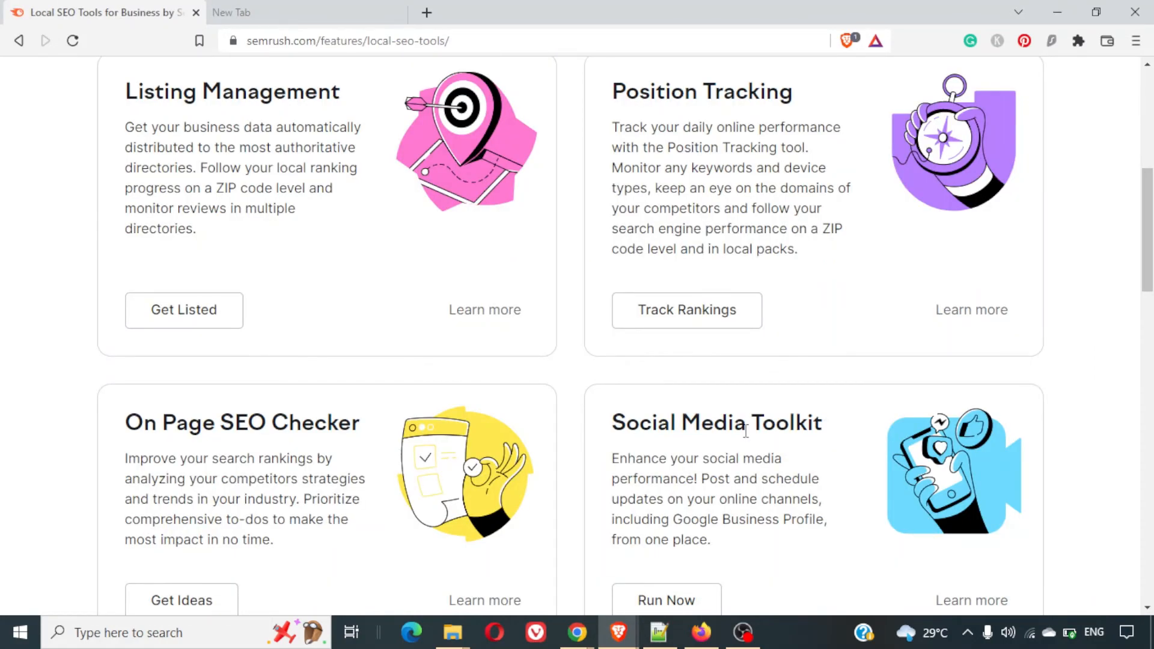
pyautogui.hotkey('alt', 'Tab')
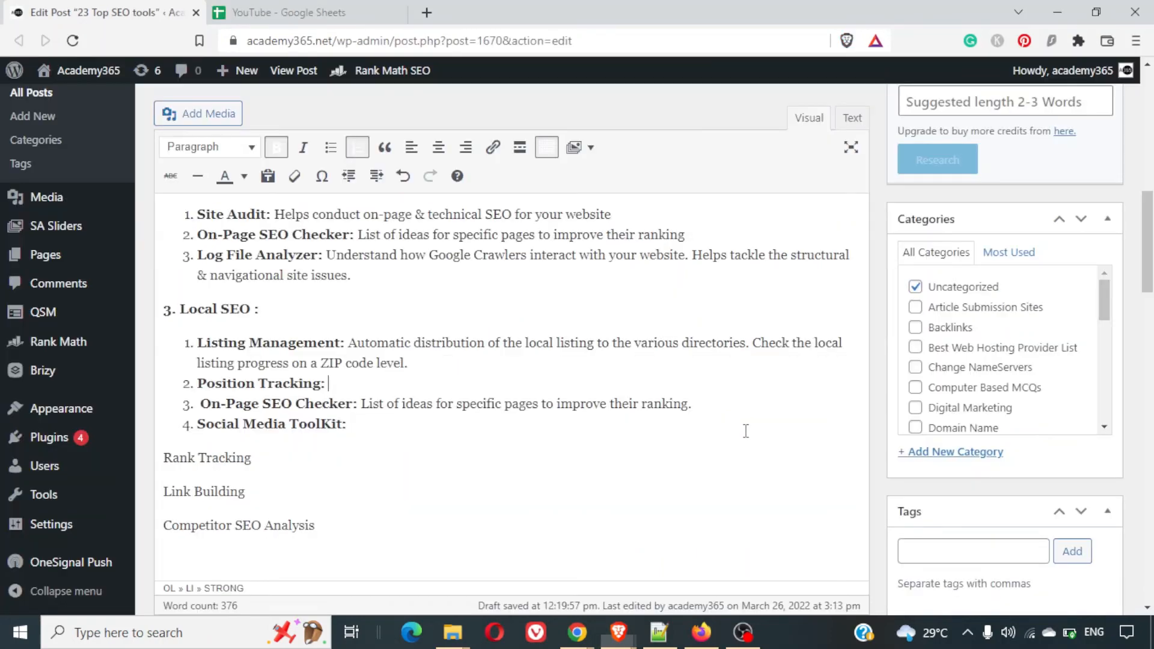
# Draft the Position Tracking description as "Track the daily online" and compare it with the Semrush page.
pyautogui.write('Track')
pyautogui.write(' the ')
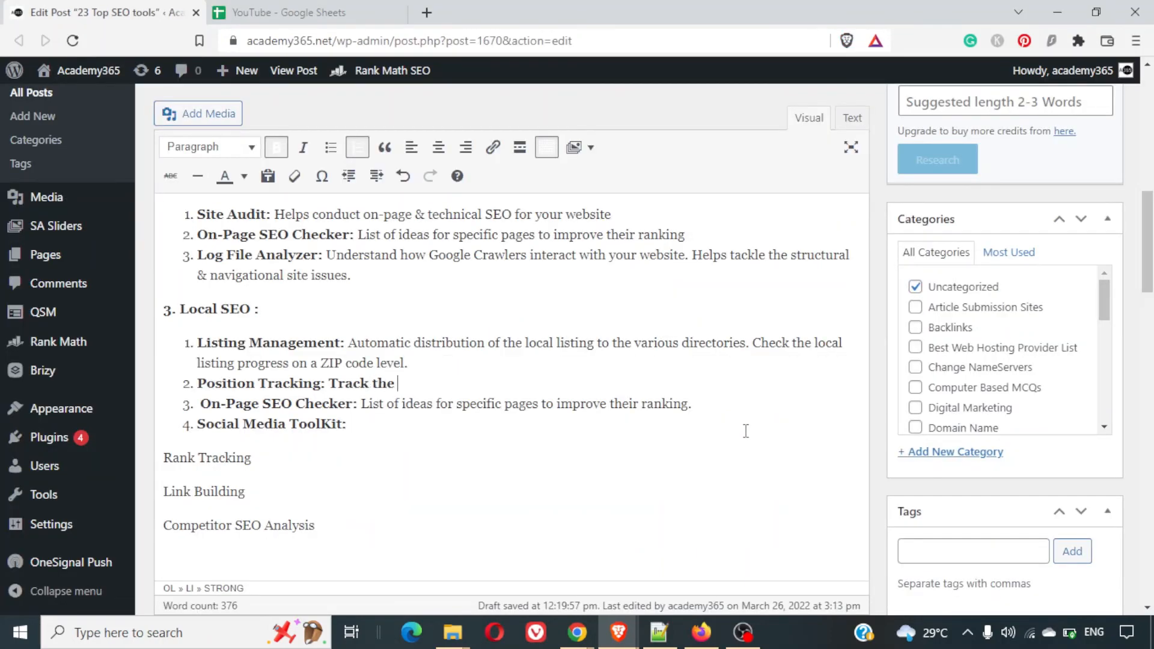
pyautogui.write('daily online')
pyautogui.hotkey('alt', 'Tab')
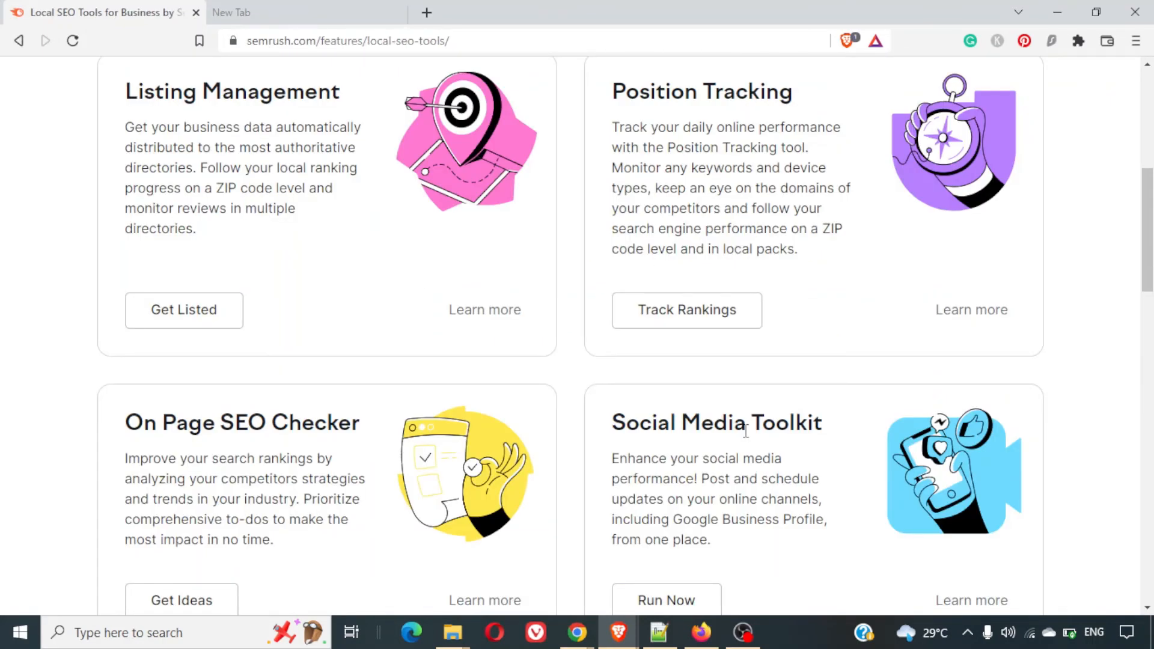
pyautogui.hotkey('alt', 'Tab')
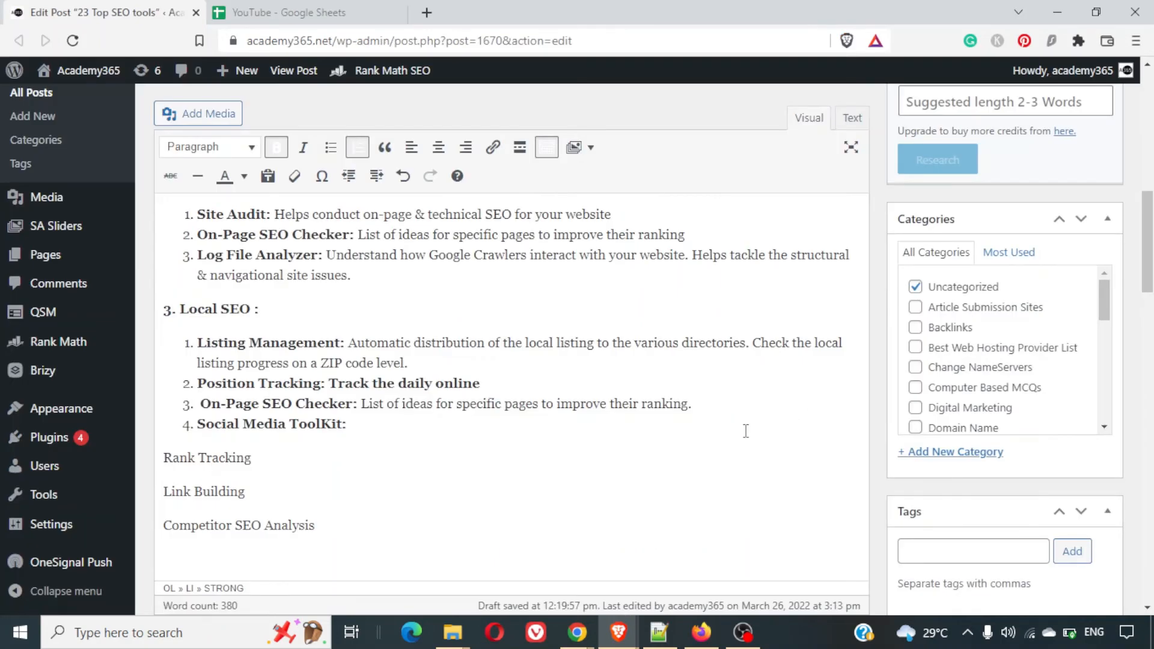
# Replace the drafted Position Tracking description with "Helps track your website position".
pyautogui.hotkey('shift', 'Home')
pyautogui.hotkey('ctrl', 'shift', 'Right')
pyautogui.hotkey('ctrl', 'shift', 'Right')
pyautogui.hotkey('ctrl', 'shift', 'Right')
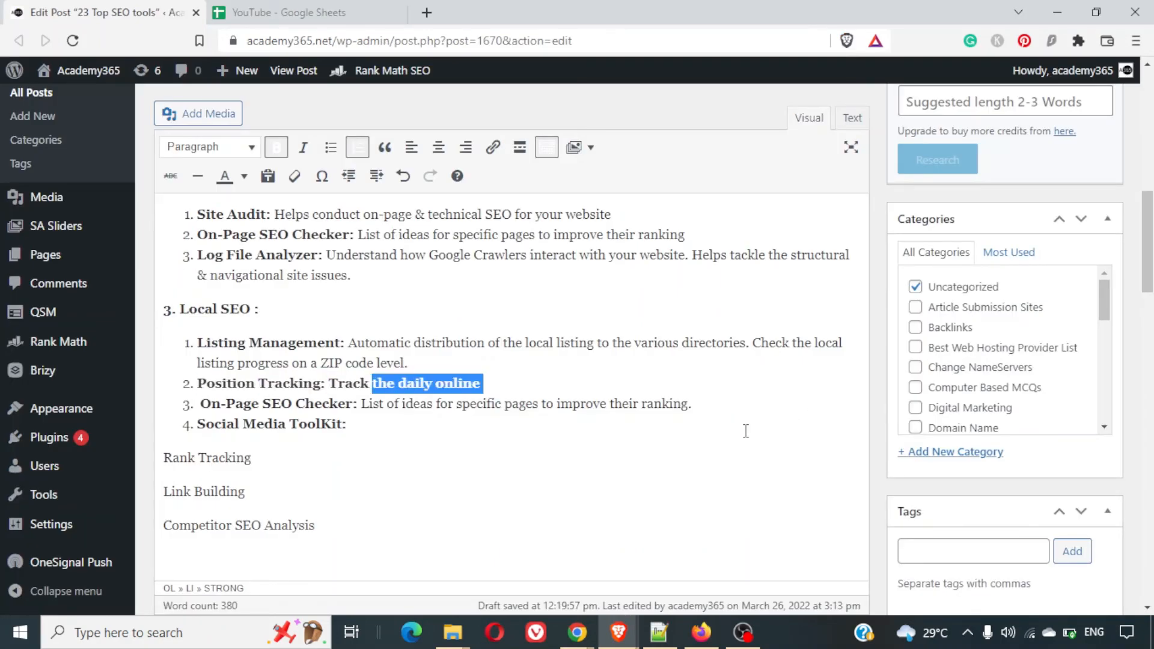
pyautogui.hotkey('ctrl', 'shift', 'Left')
pyautogui.write('Helps tra')
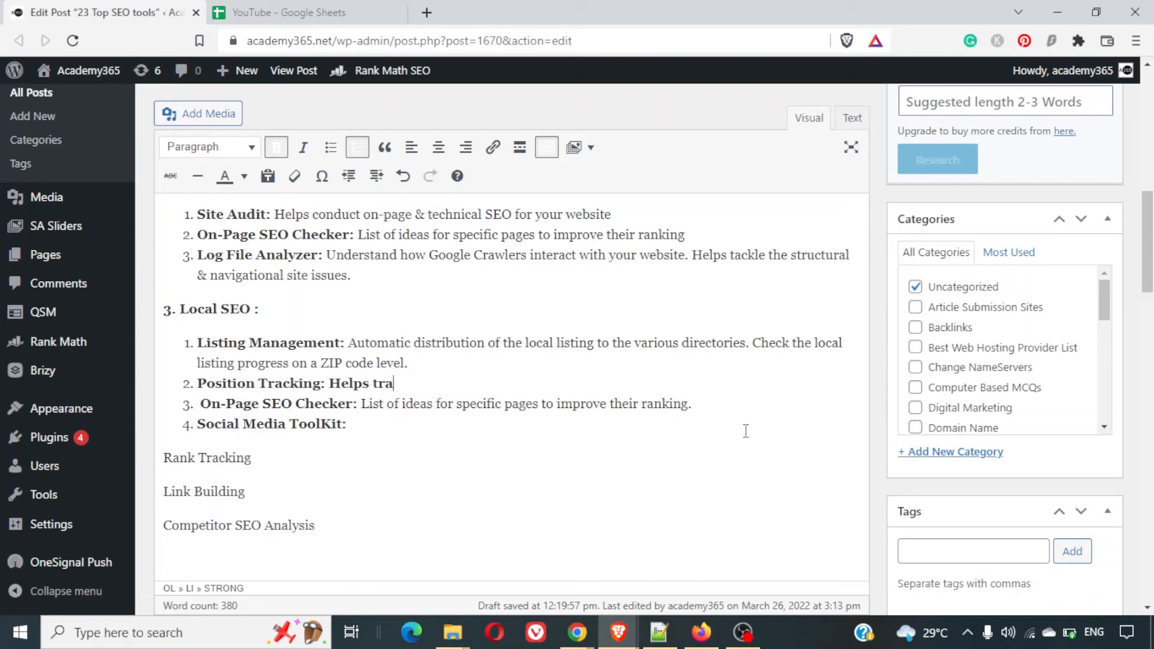
pyautogui.write('ck your website ')
pyautogui.write('position')
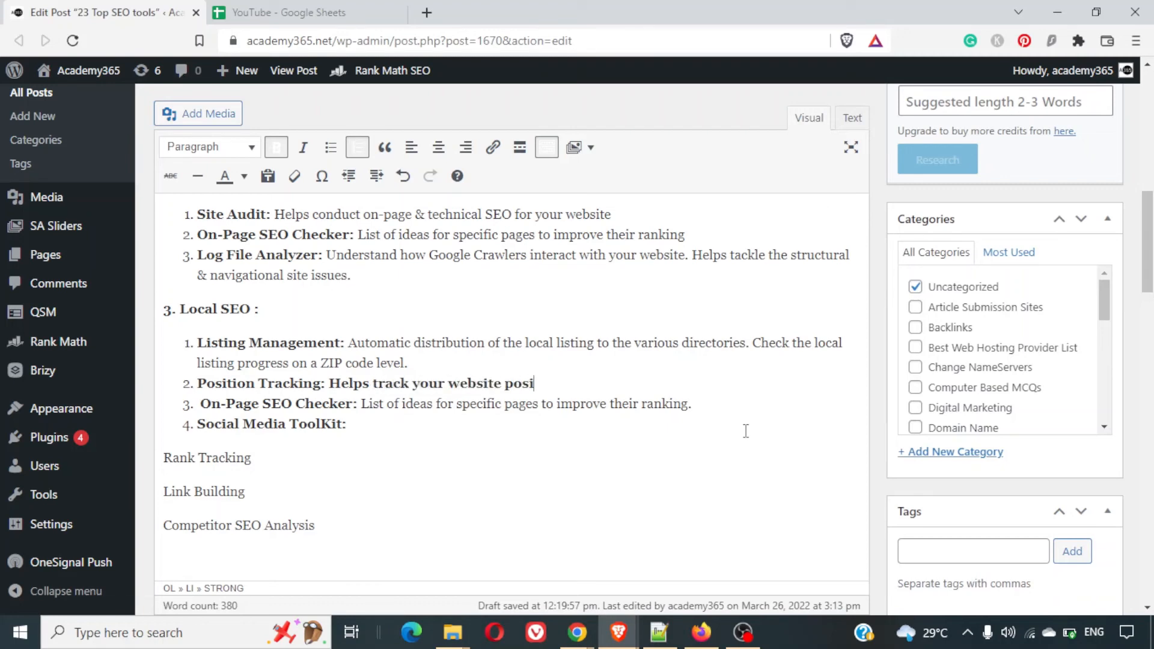
# Remove the bold from the Position Tracking description and place the cursor after "Social Media ToolKit:".
pyautogui.hotkey('ctrl', 'shift', 'Left')
pyautogui.hotkey('ctrl', 'shift', 'Left')
pyautogui.hotkey('ctrl', 'shift', 'Left')
pyautogui.hotkey('ctrl', 'shift', 'Left')
pyautogui.hotkey('ctrl', 'shift', 'Left')
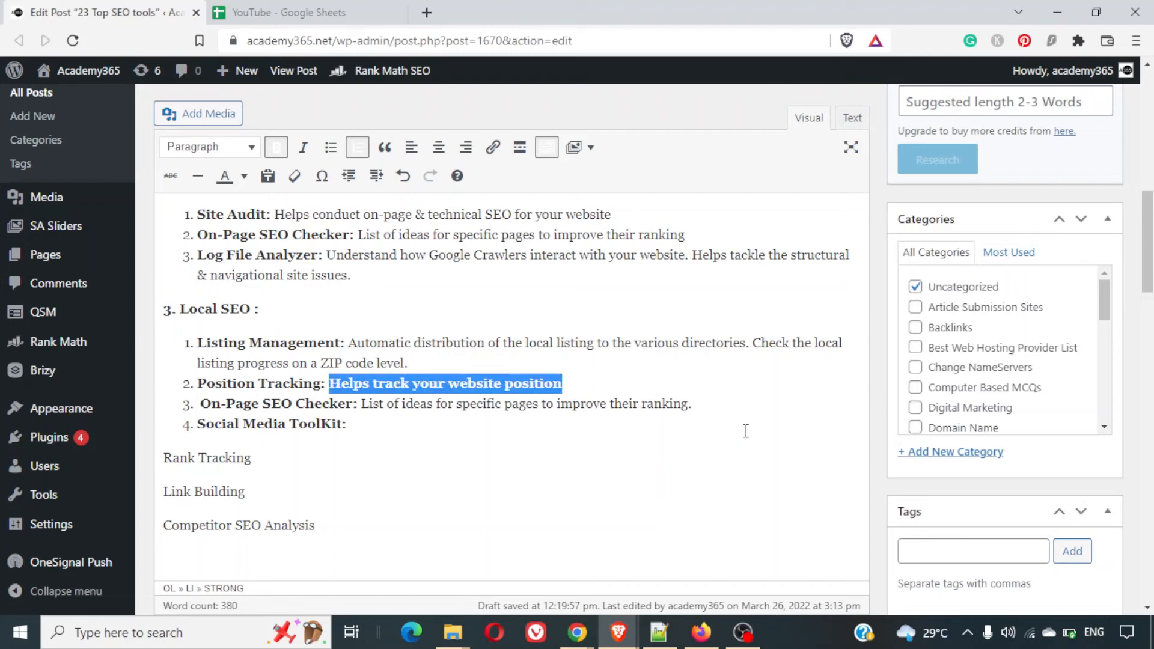
pyautogui.hotkey('ctrl', 'b')
pyautogui.press('Right')
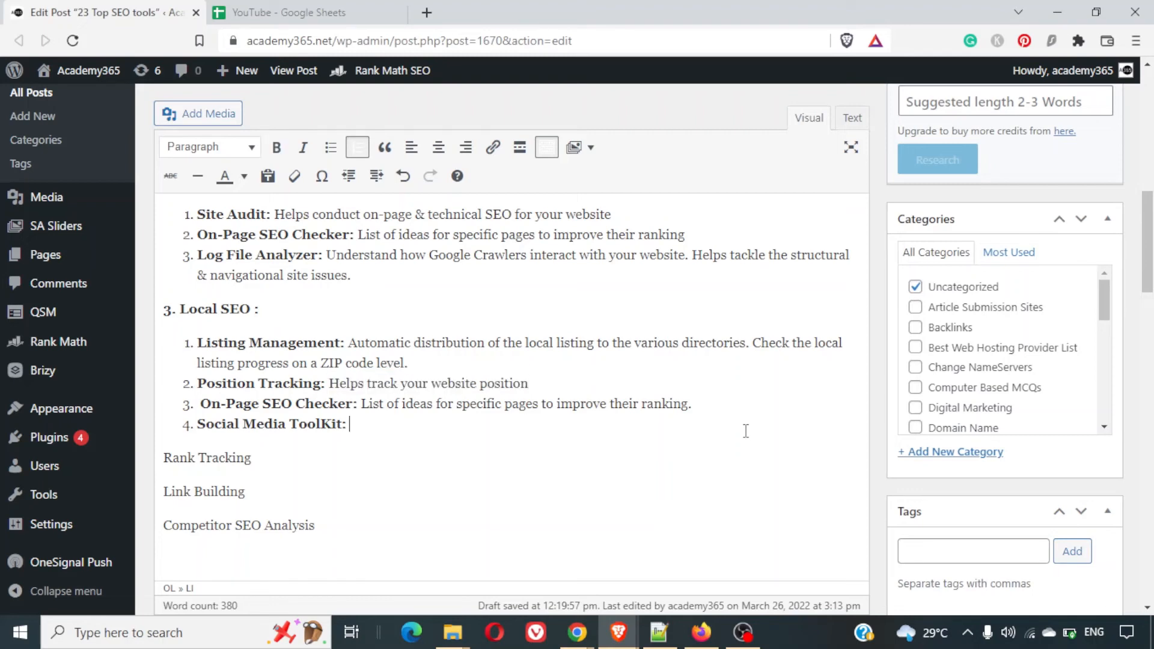
# Read the Social Media Toolkit description on Semrush's Local SEO tools page.
pyautogui.hotkey('alt', 'Tab')
pyautogui.scroll(-6, 746, 431)
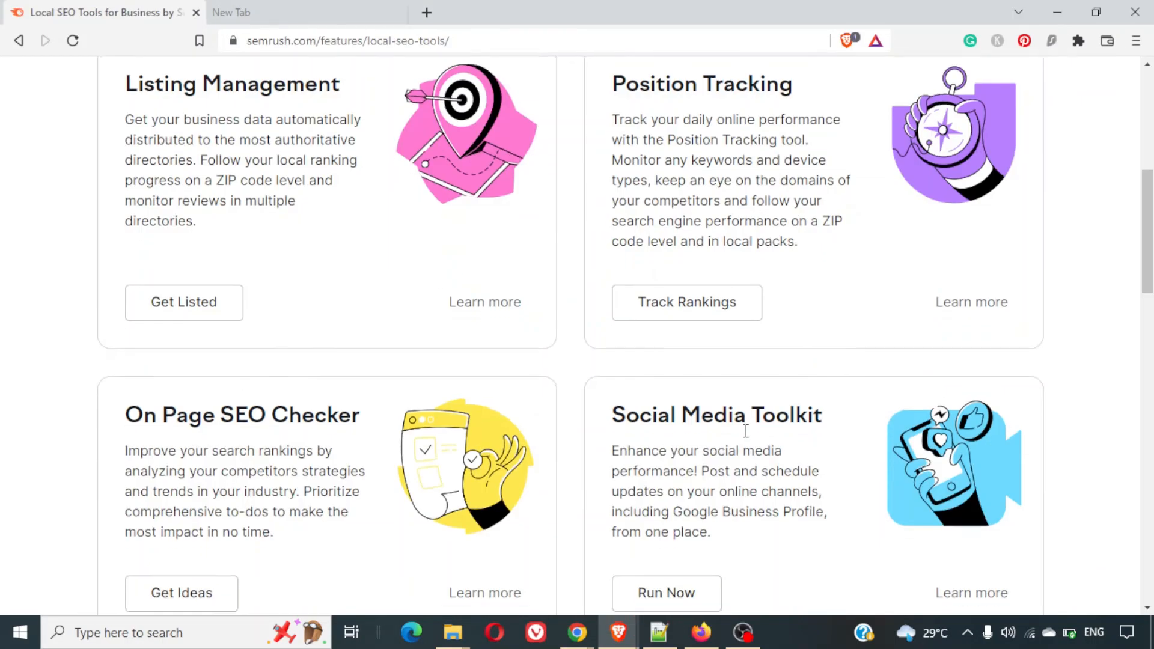
pyautogui.scroll(9, 746, 431)
pyautogui.scroll(-4, 744, 431)
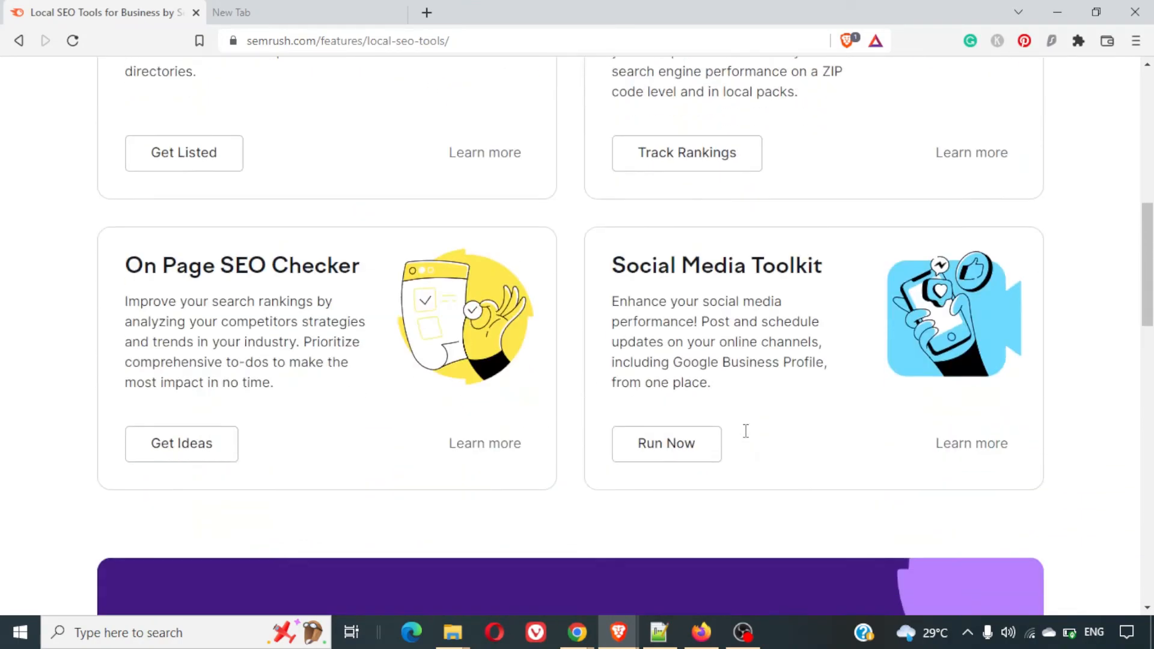
pyautogui.doubleClick(634, 291)
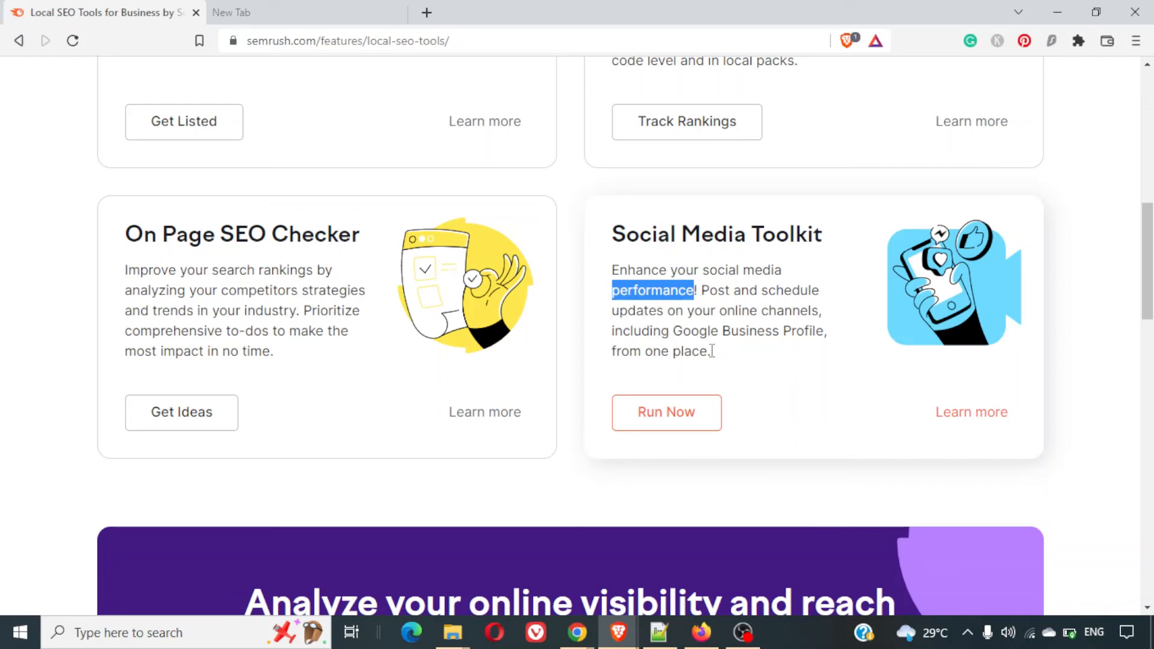
pyautogui.moveTo(710, 351); pyautogui.dragTo(619, 272)
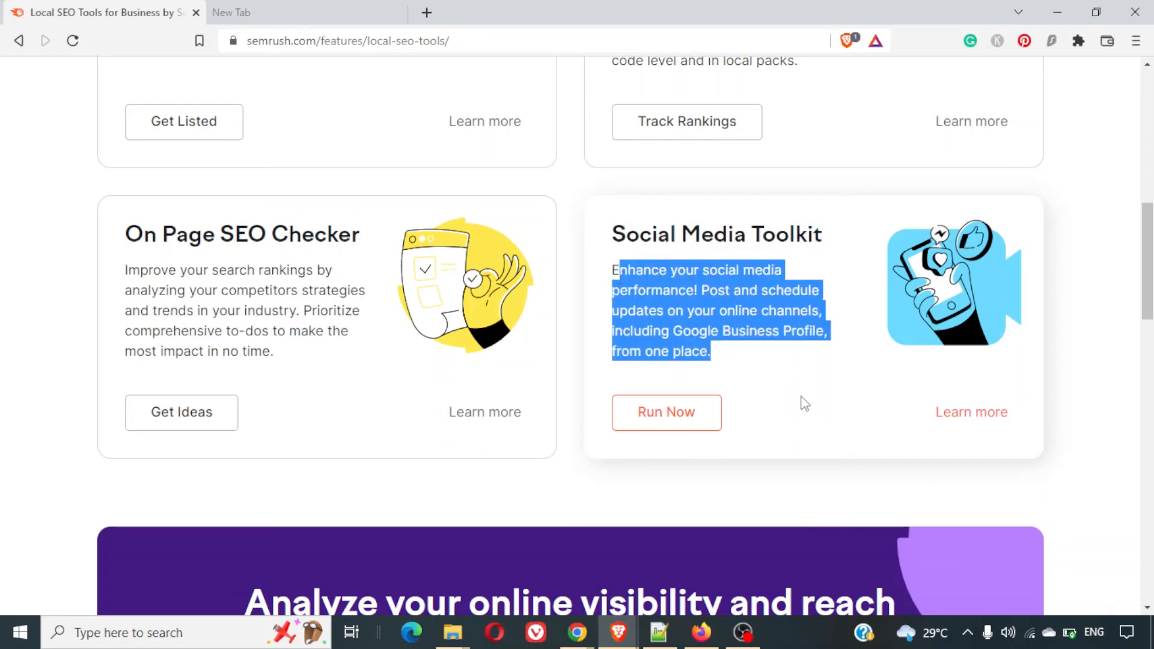
pyautogui.click(708, 338)
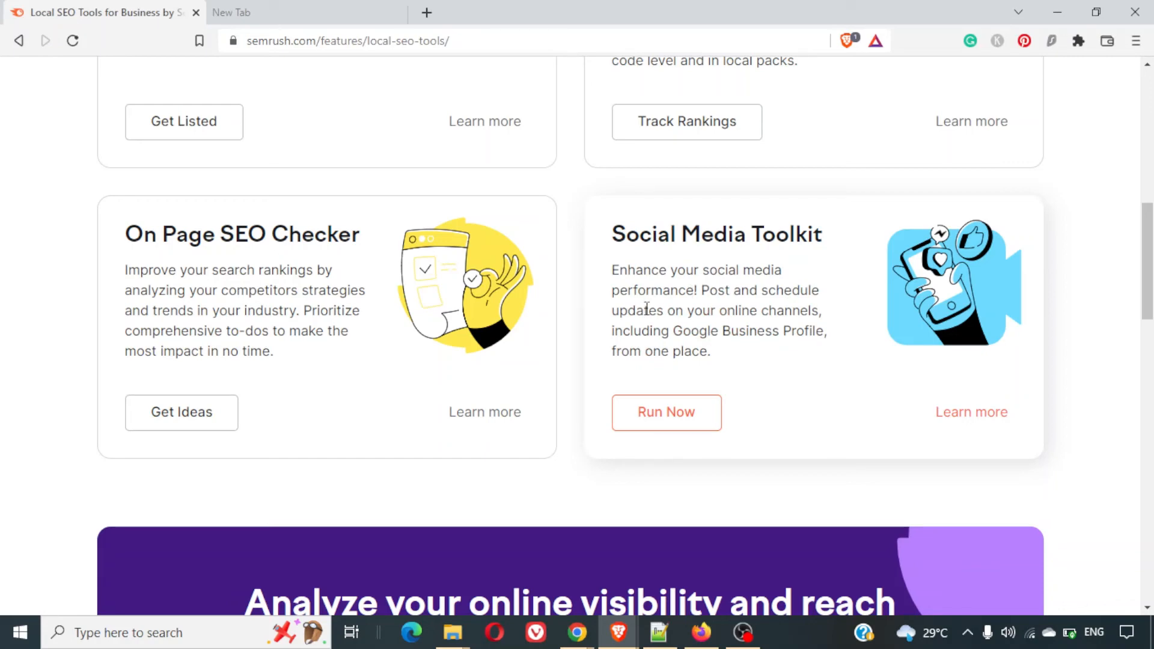
pyautogui.moveTo(612, 270); pyautogui.dragTo(742, 367)
pyautogui.click(742, 367)
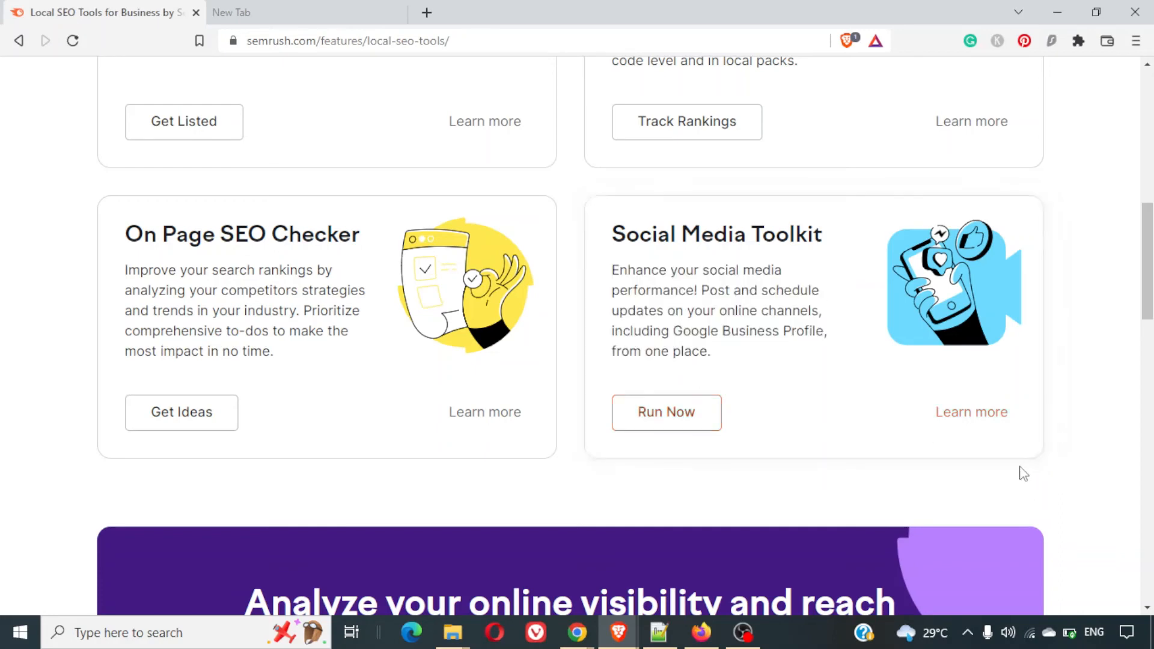
# Open the Social Media Toolkit's detailed page in a new tab and close the empty tab.
pyautogui.rightClick(940, 411)
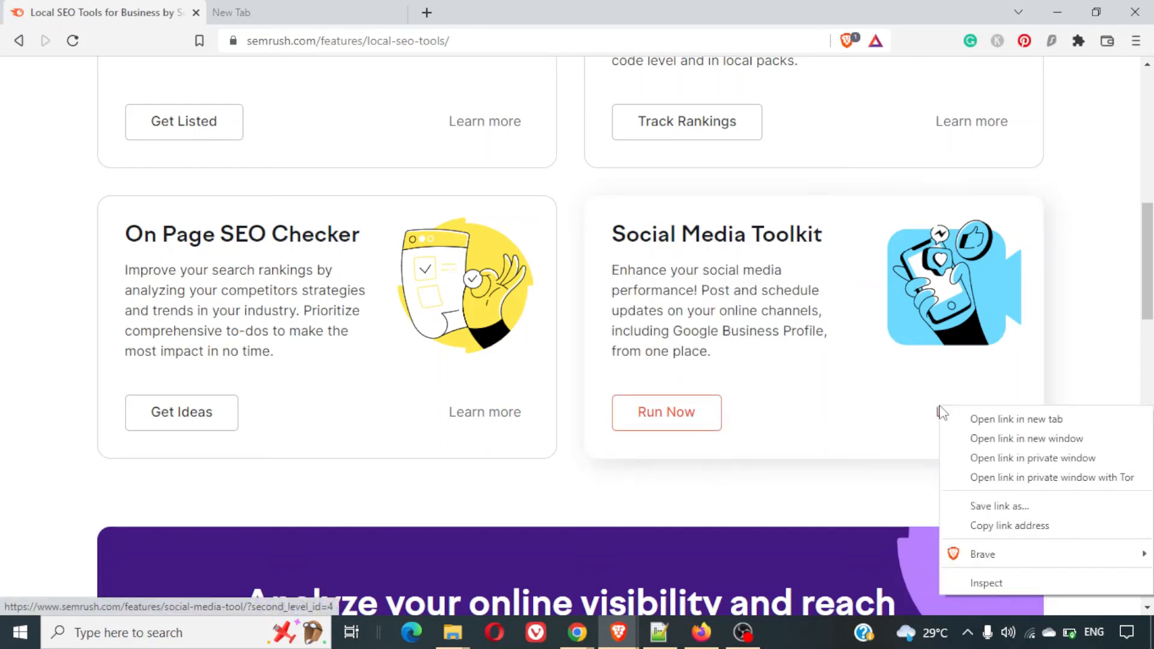
pyautogui.click(972, 419)
pyautogui.click(490, 13)
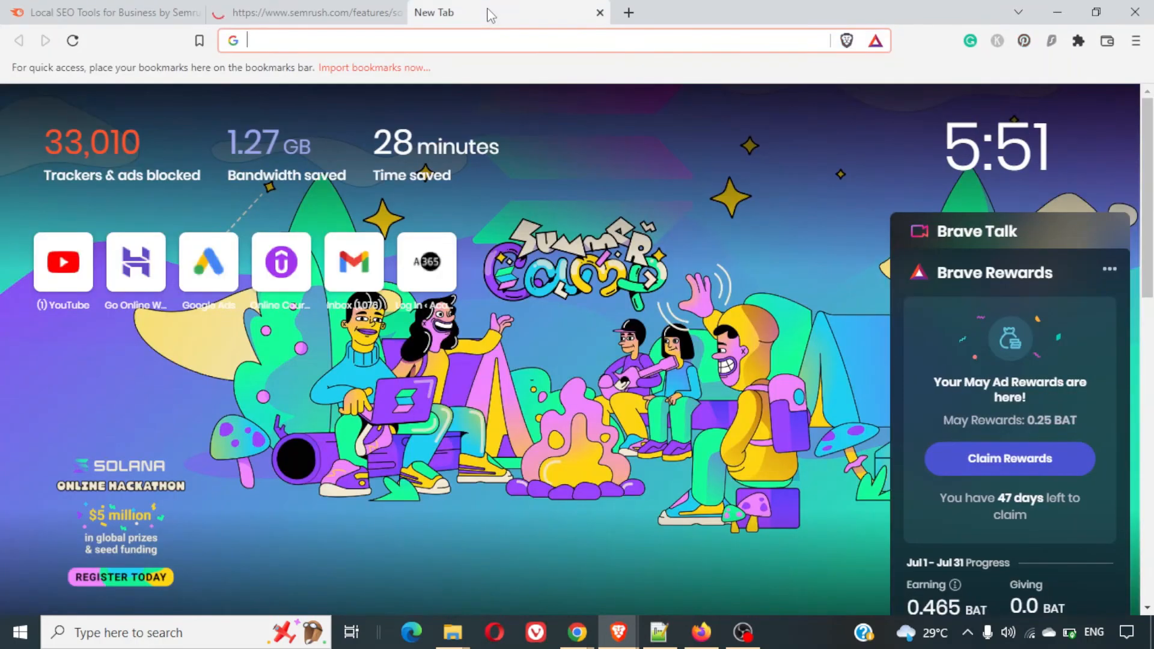
pyautogui.hotkey('ctrl', 'w')
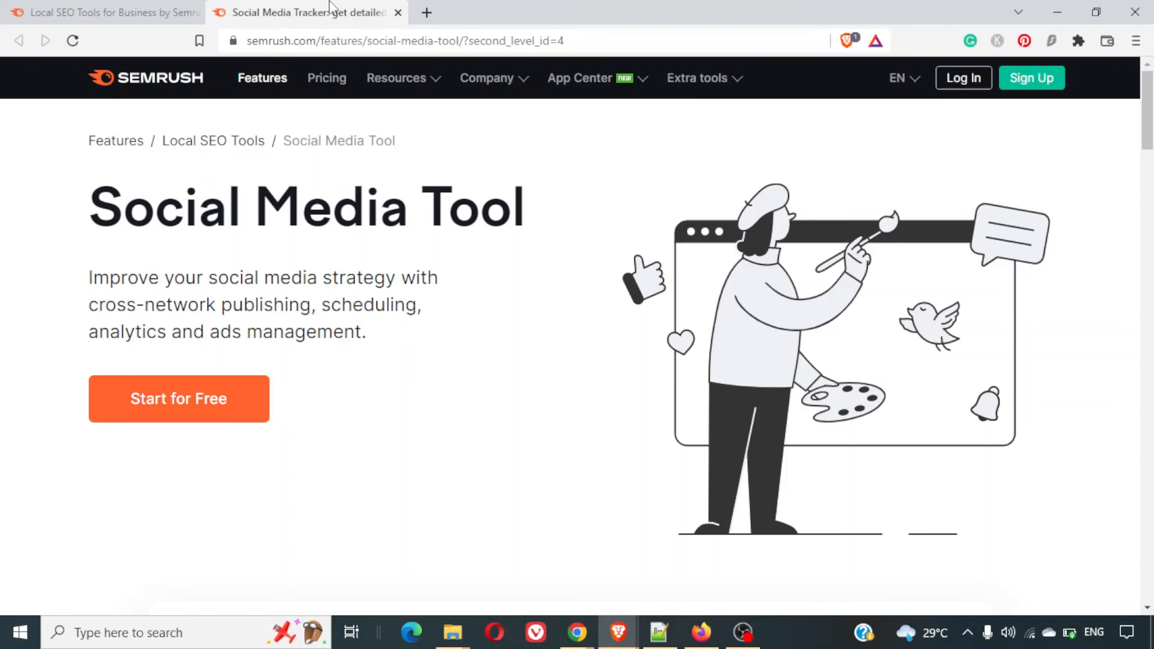
# Examine the Social Media Tool page's features, including cross-platform posting, competition tracking, scheduling and performance analysis.
pyautogui.scroll(-20, 98, 288)
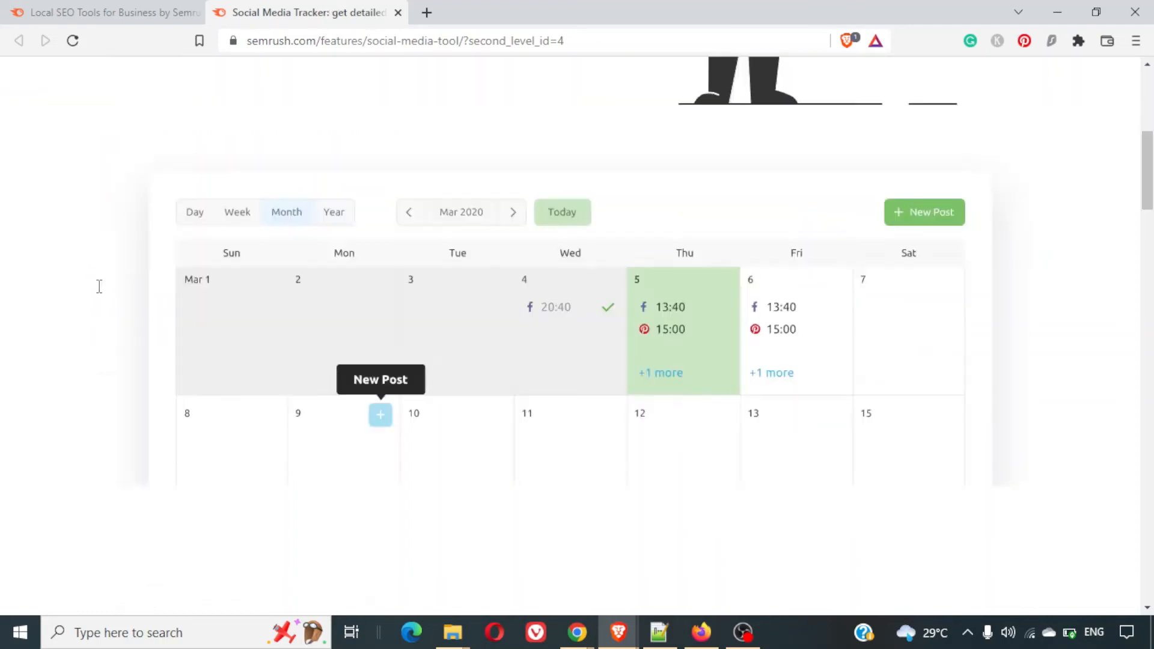
pyautogui.scroll(10, 98, 288)
pyautogui.scroll(5, 101, 294)
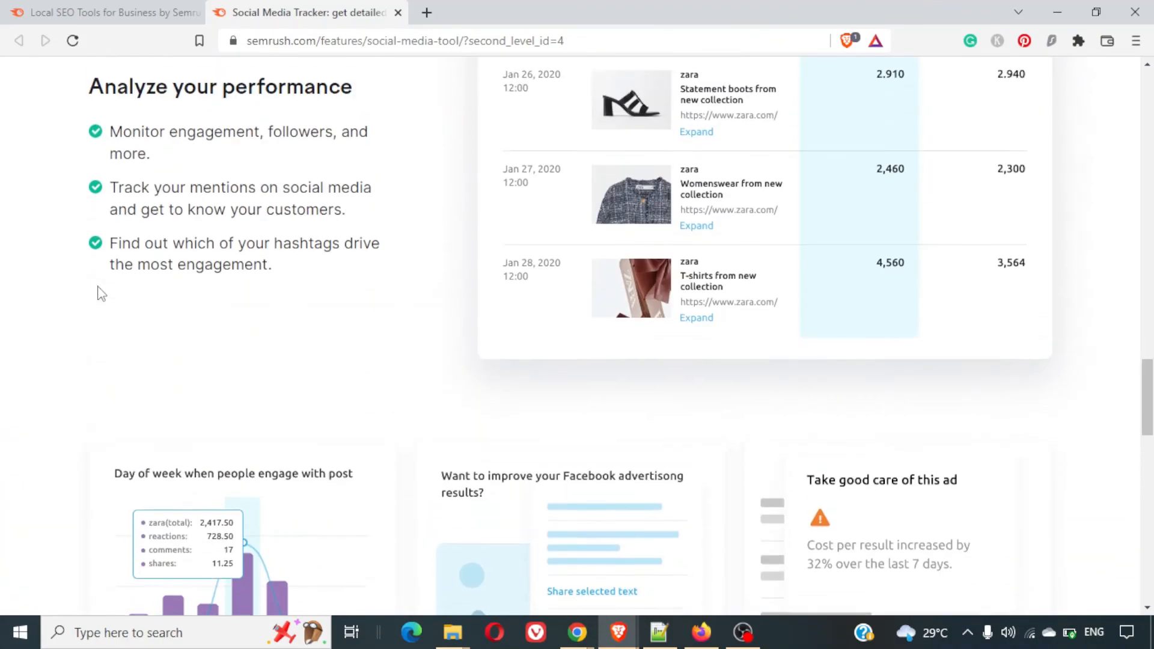
pyautogui.scroll(4, 101, 294)
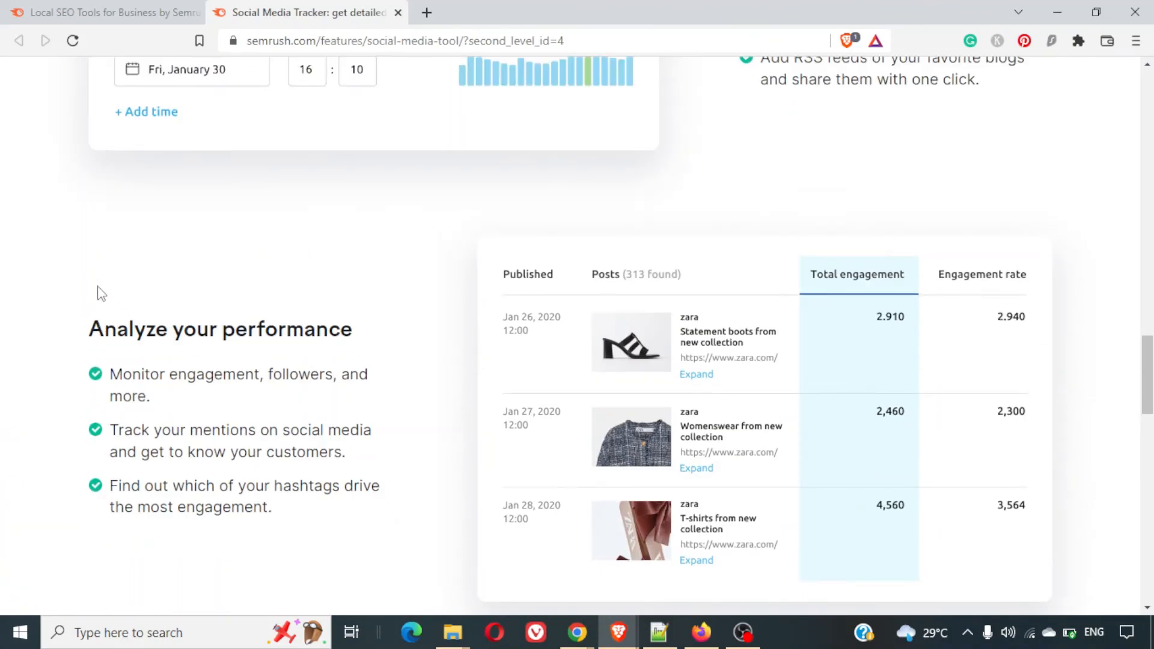
pyautogui.scroll(7, 101, 294)
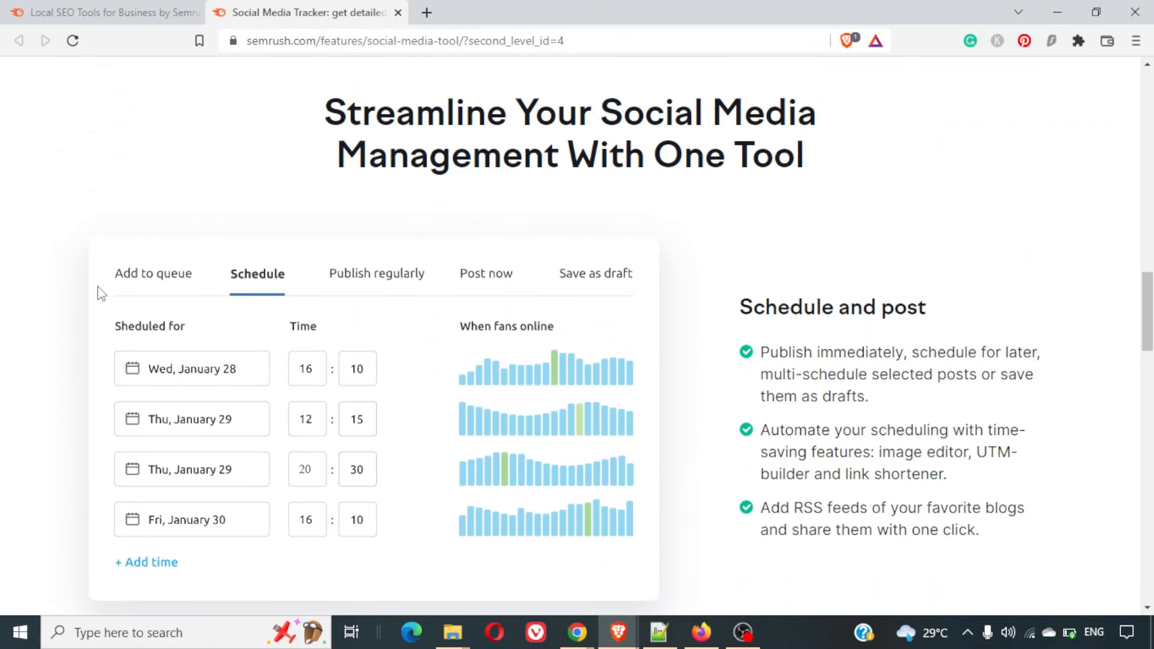
pyautogui.scroll(3, 337, 307)
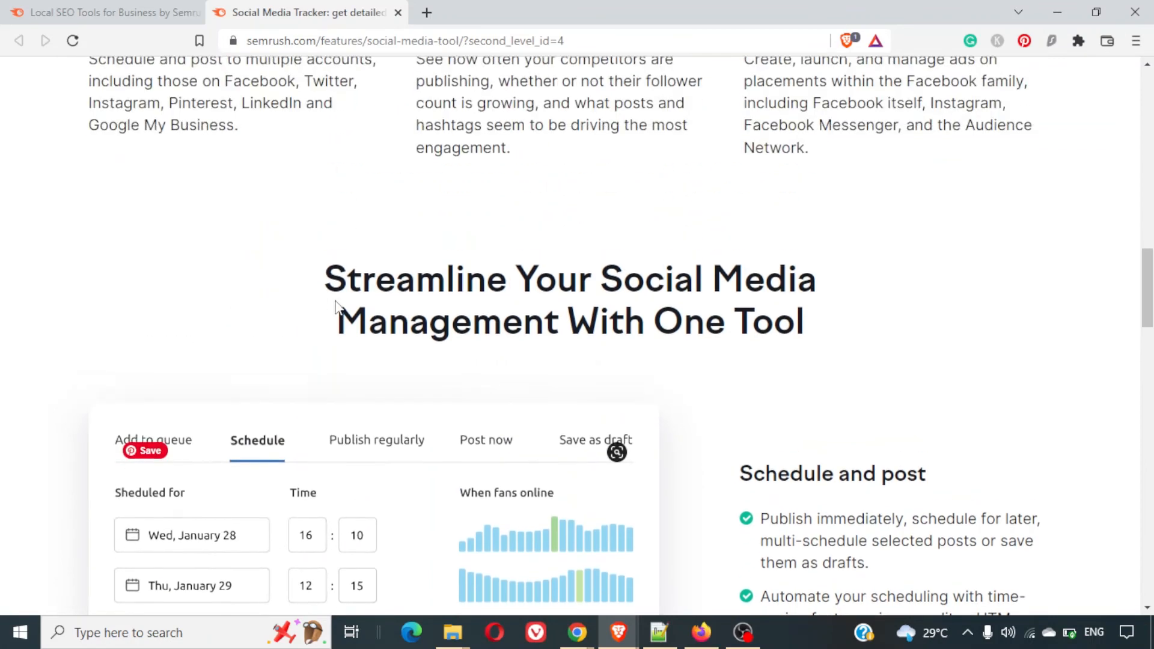
pyautogui.scroll(4, 337, 303)
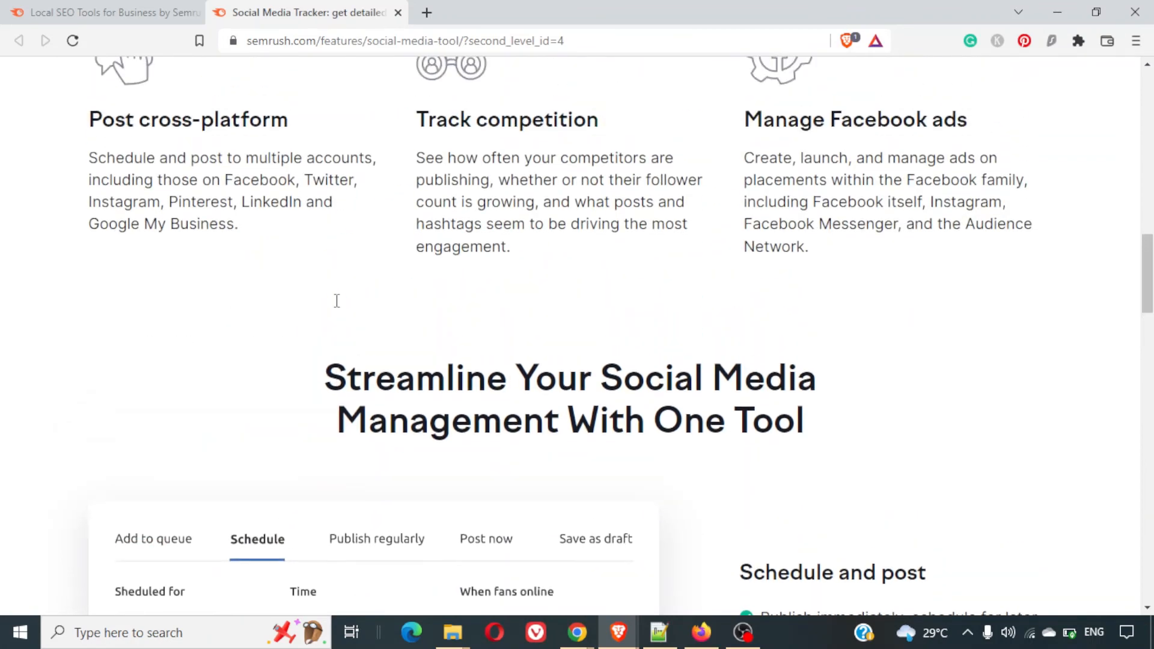
pyautogui.scroll(5, 337, 307)
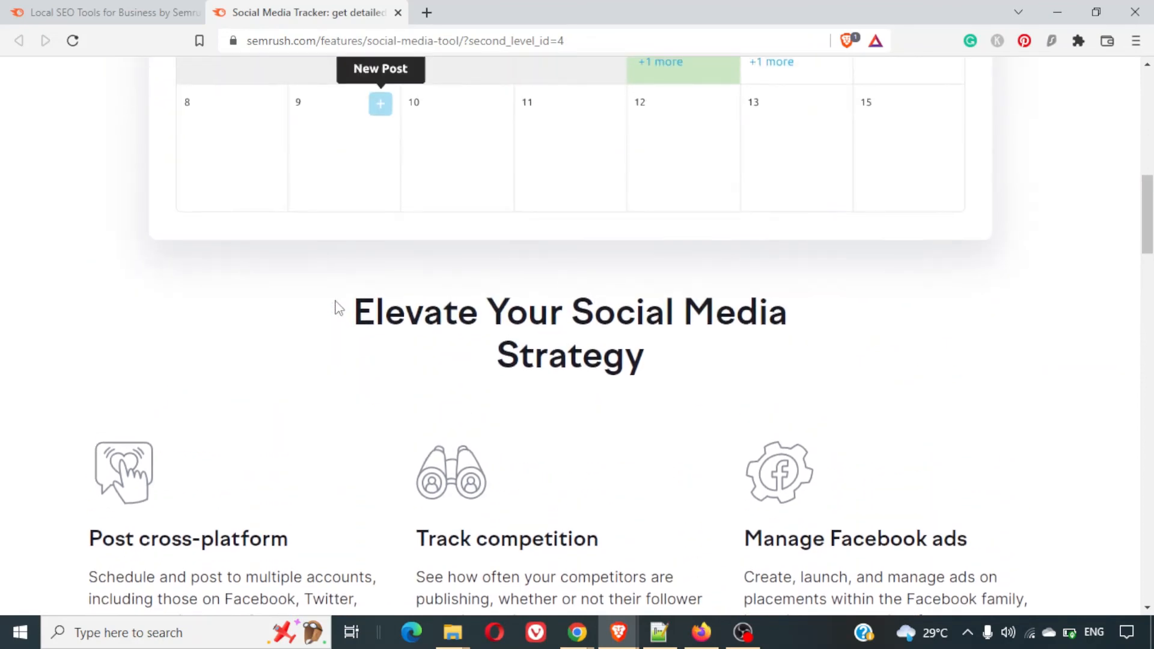
pyautogui.scroll(-2, 336, 307)
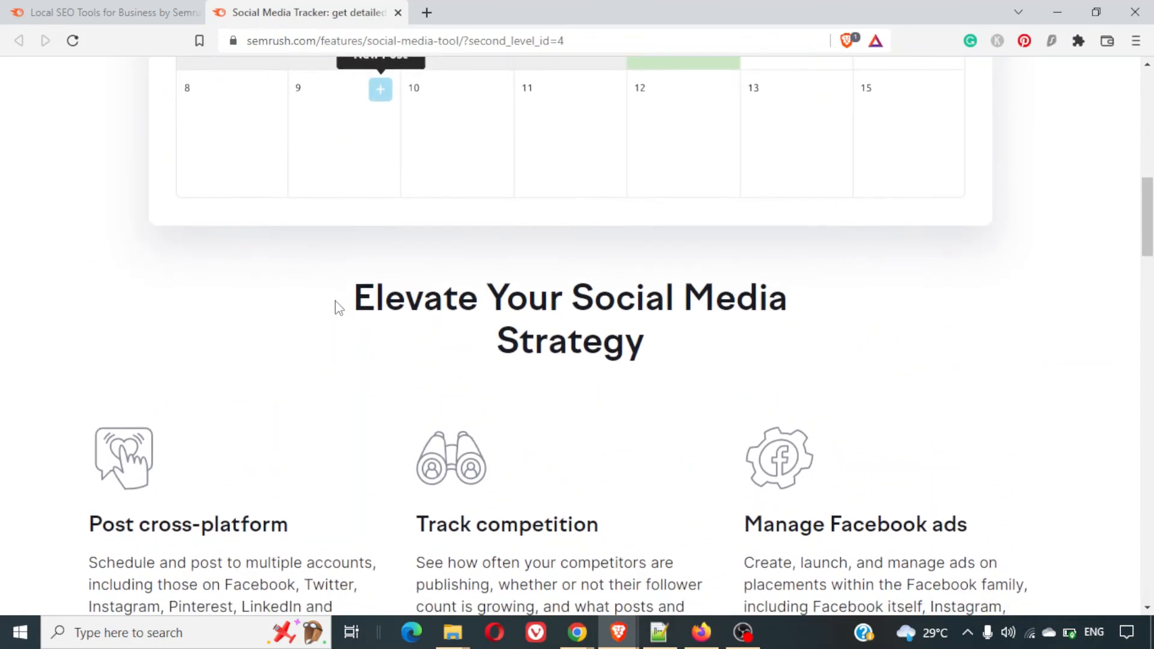
pyautogui.tripleClick(203, 439)
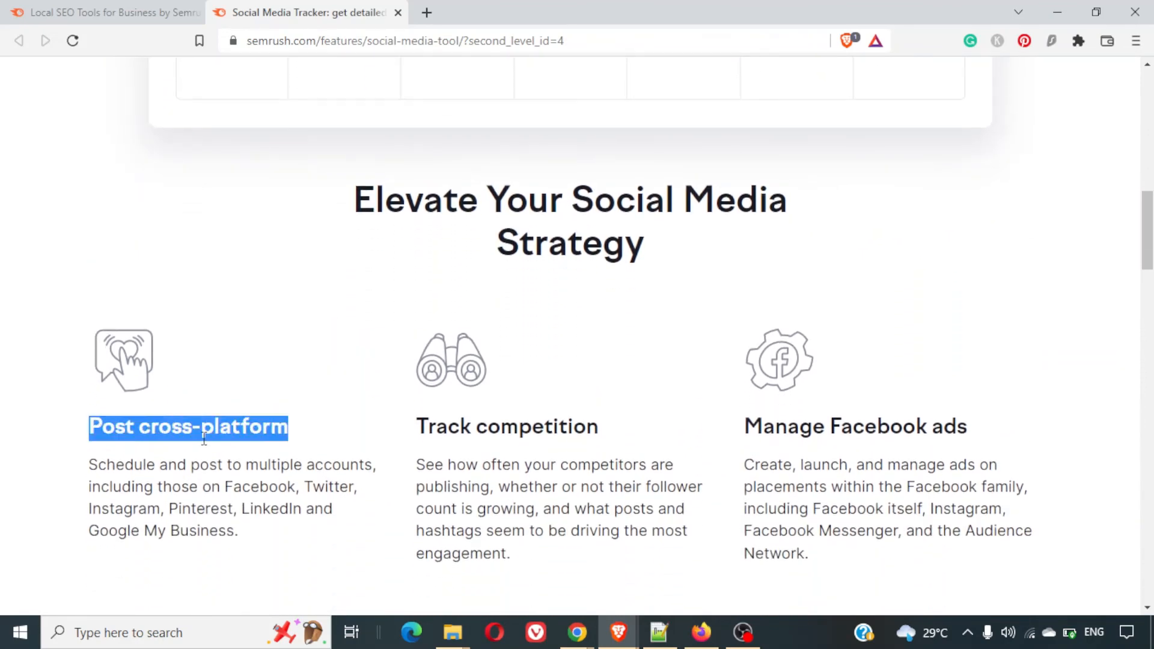
pyautogui.tripleClick(560, 478)
pyautogui.scroll(10, 839, 456)
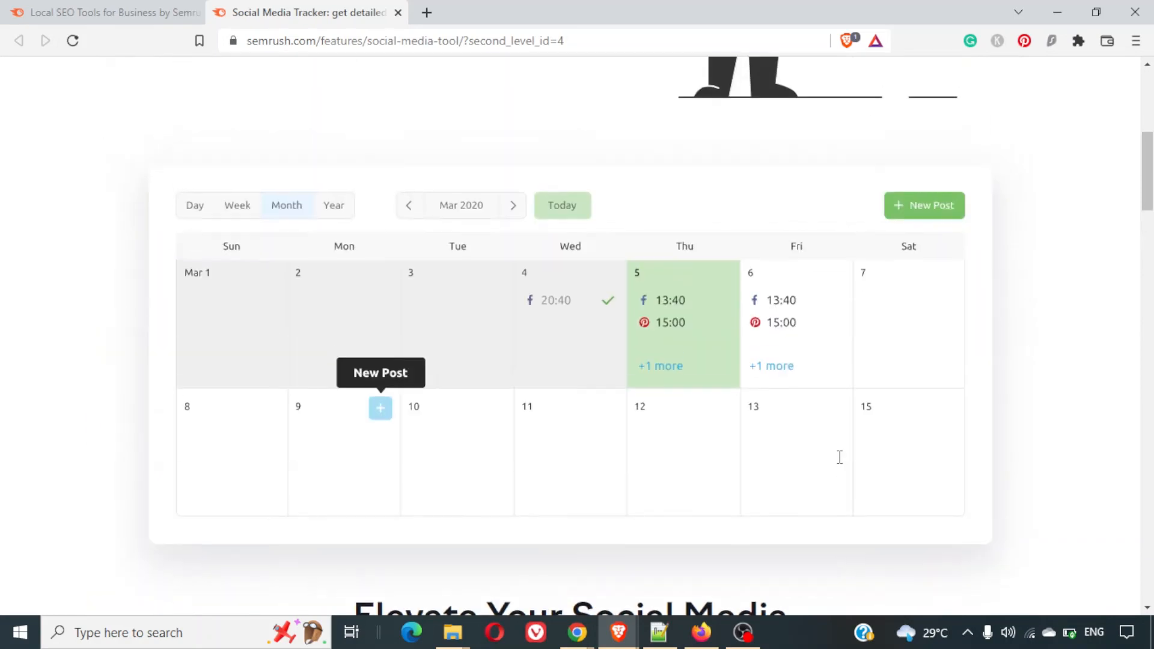
pyautogui.scroll(3, 840, 456)
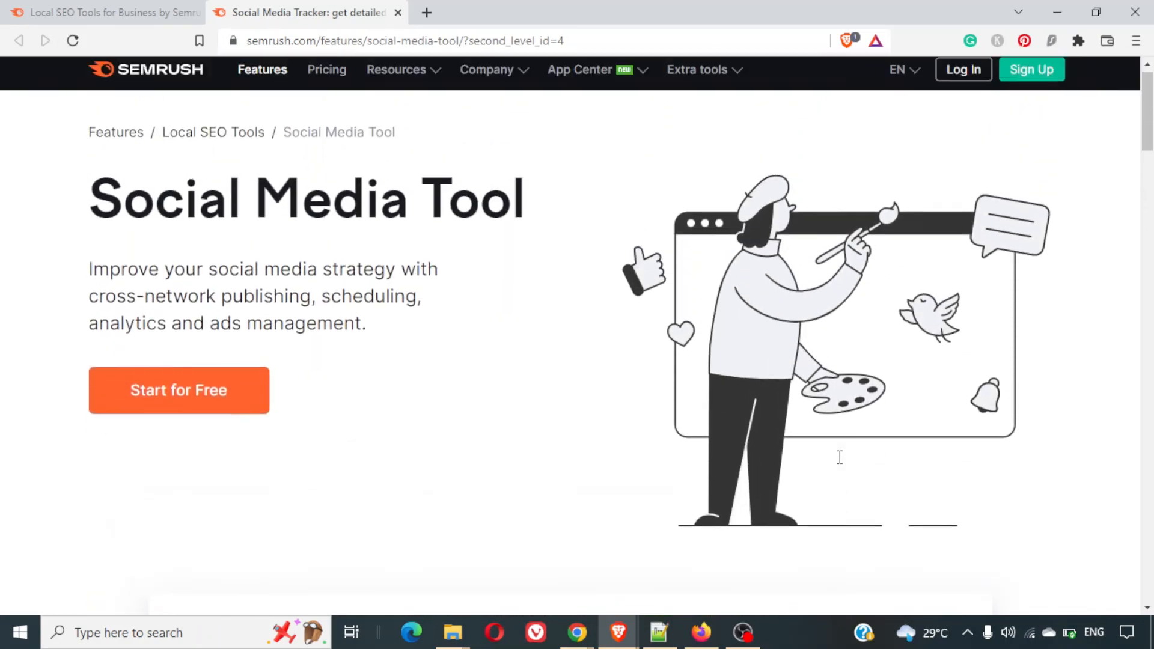
# Describe the Social Media ToolKit item in the blog post as "Helps post on all platforms".
pyautogui.hotkey('alt', 'Tab')
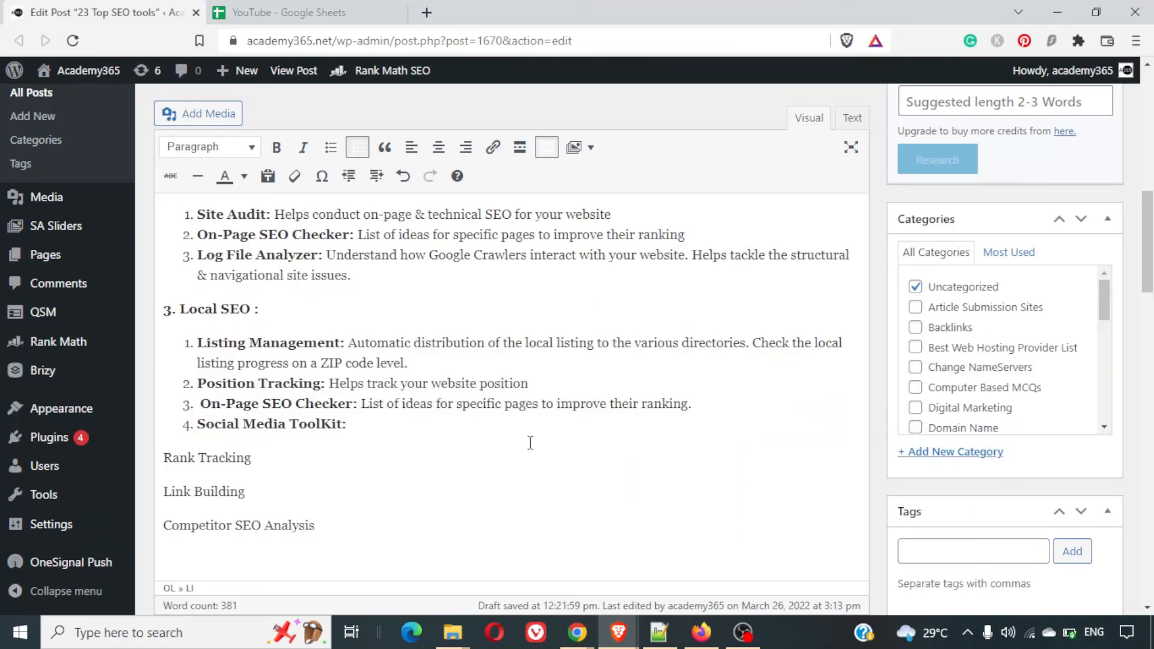
pyautogui.write('Helps post on all pla')
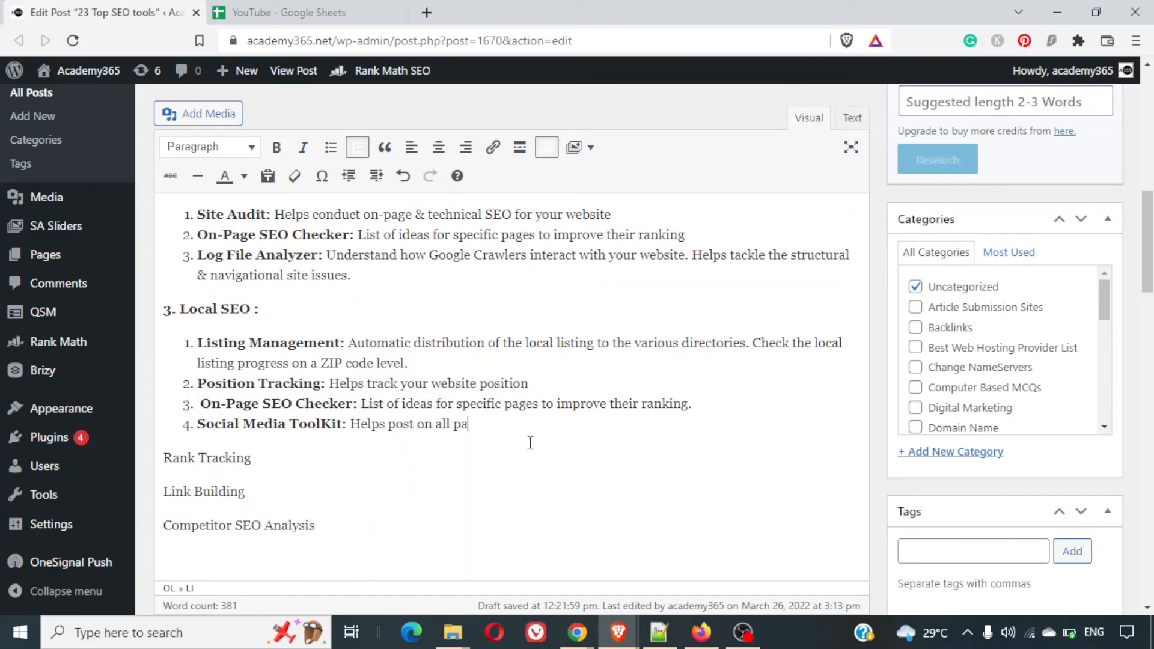
pyautogui.write('tfo')
pyautogui.press('BackSpace')
pyautogui.press('BackSpace')
pyautogui.write('form s')
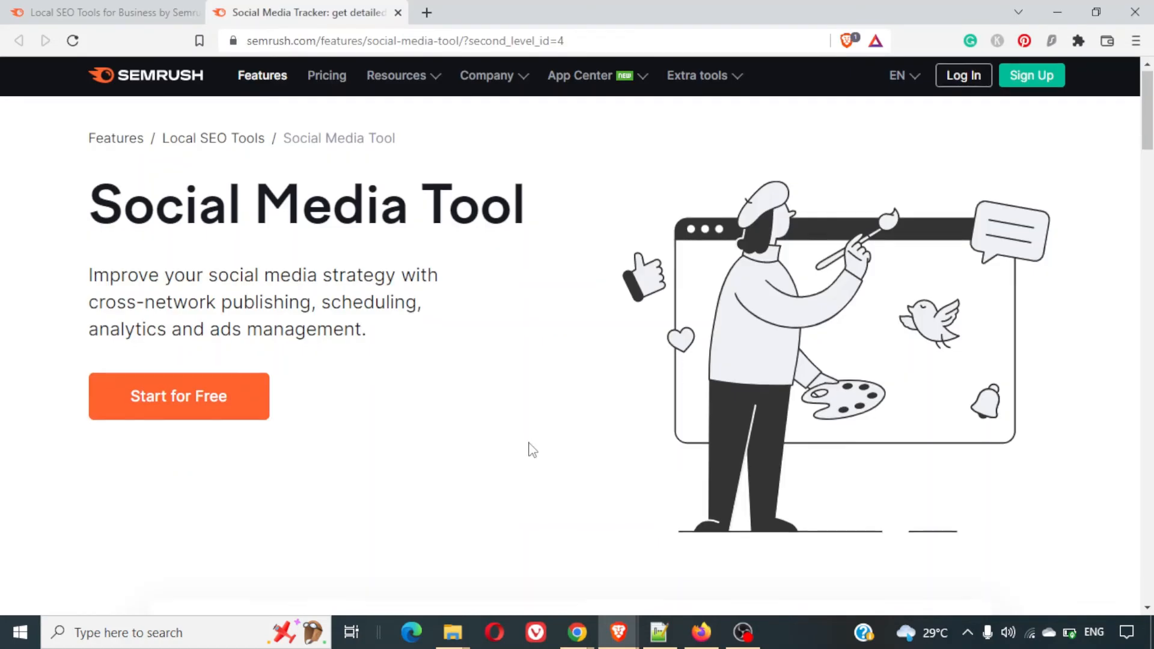
# Using Semrush's Social Media Tool feature list as reference, extend the Social Media ToolKit description with ", track competitors & manage FB Ads".
pyautogui.scroll(-10, 529, 448)
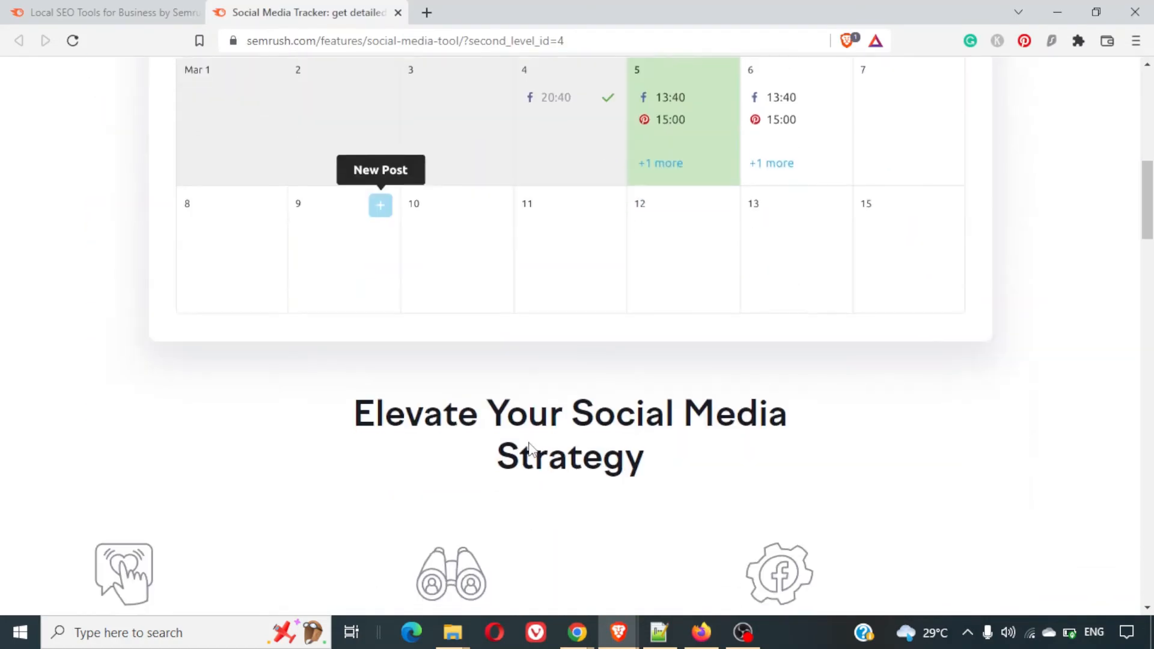
pyautogui.scroll(-2, 529, 448)
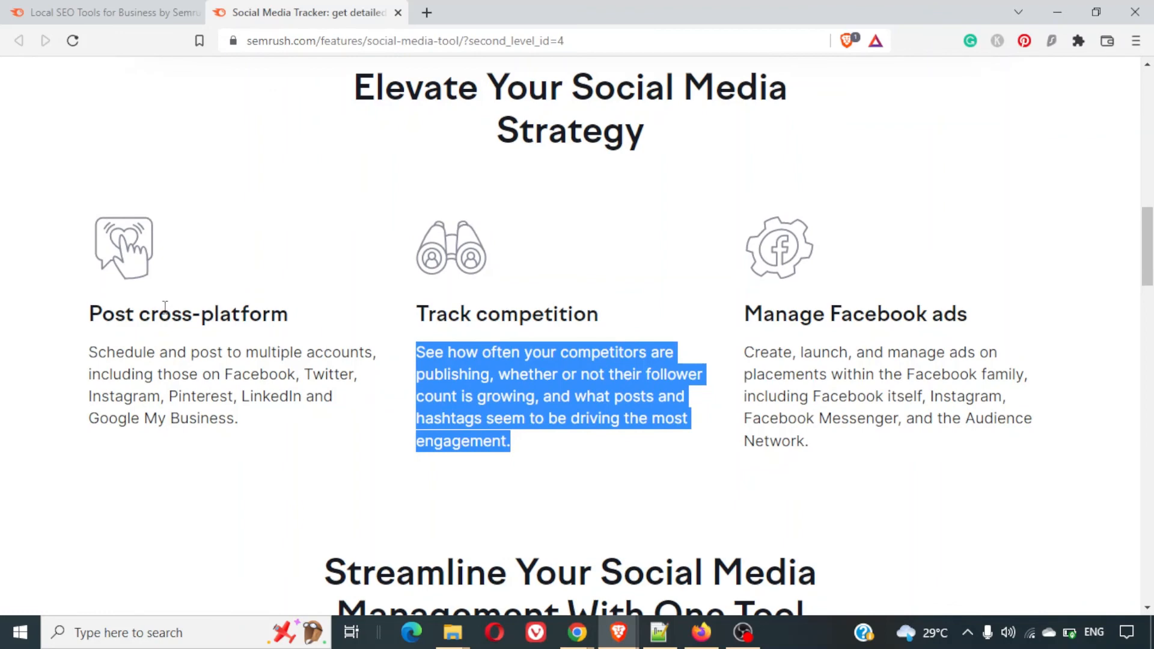
pyautogui.hotkey('alt', 'Tab')
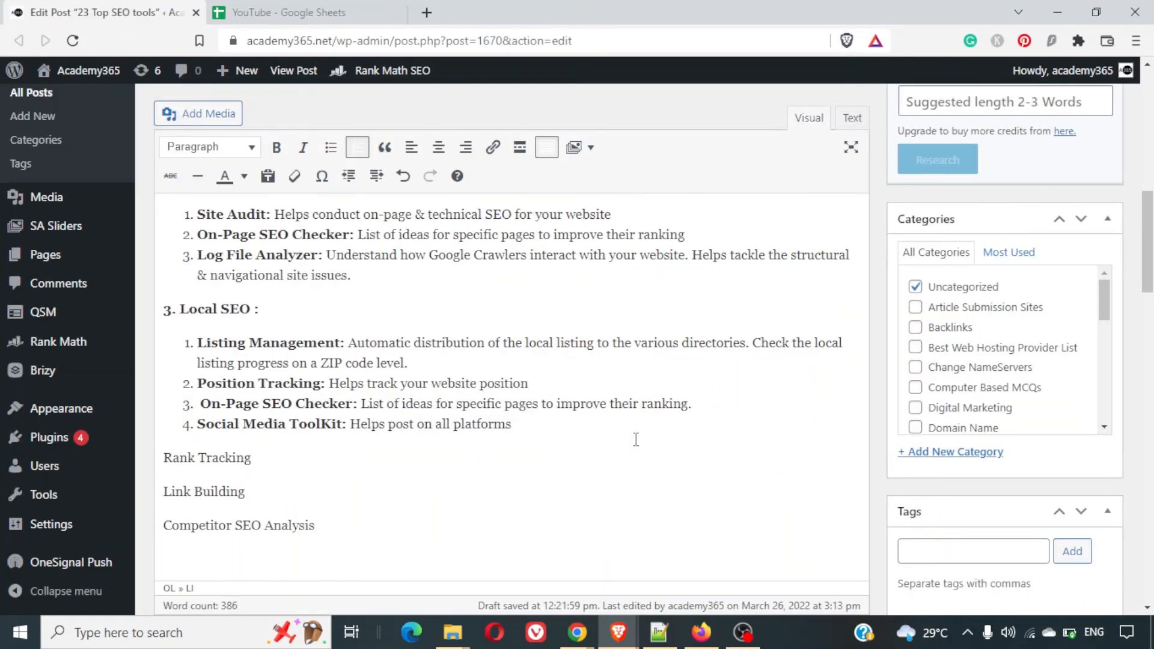
pyautogui.write(', track competitors & m')
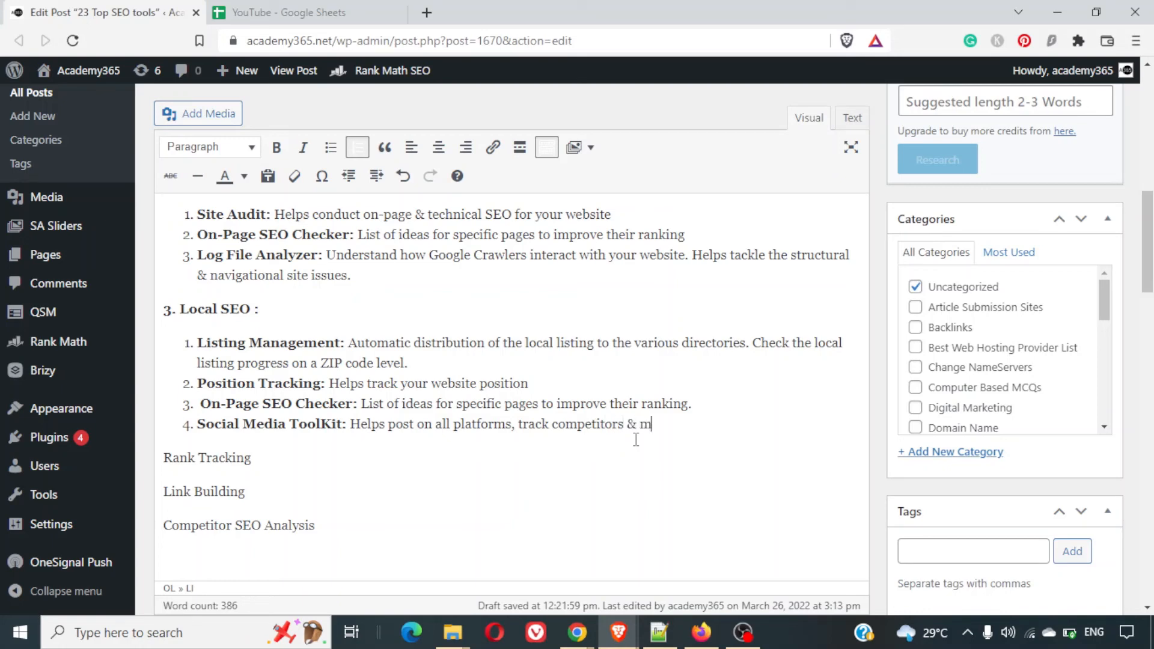
pyautogui.write('anage FB Ads.')
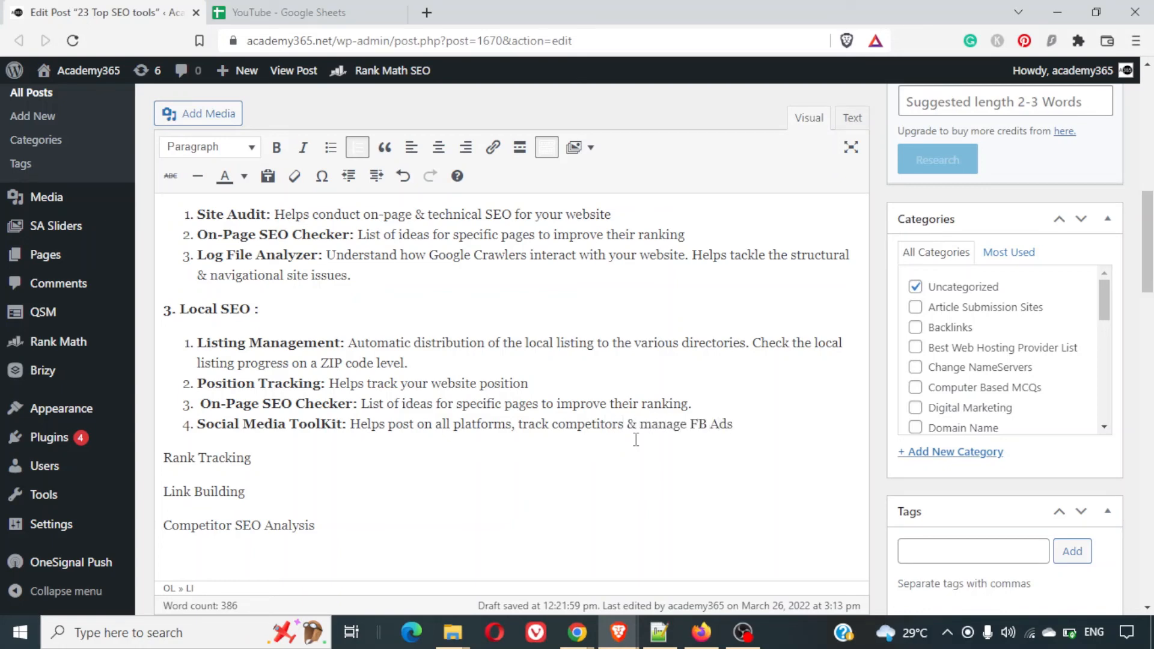
pyautogui.click(355, 460)
pyautogui.scroll(-1, 748, 463)
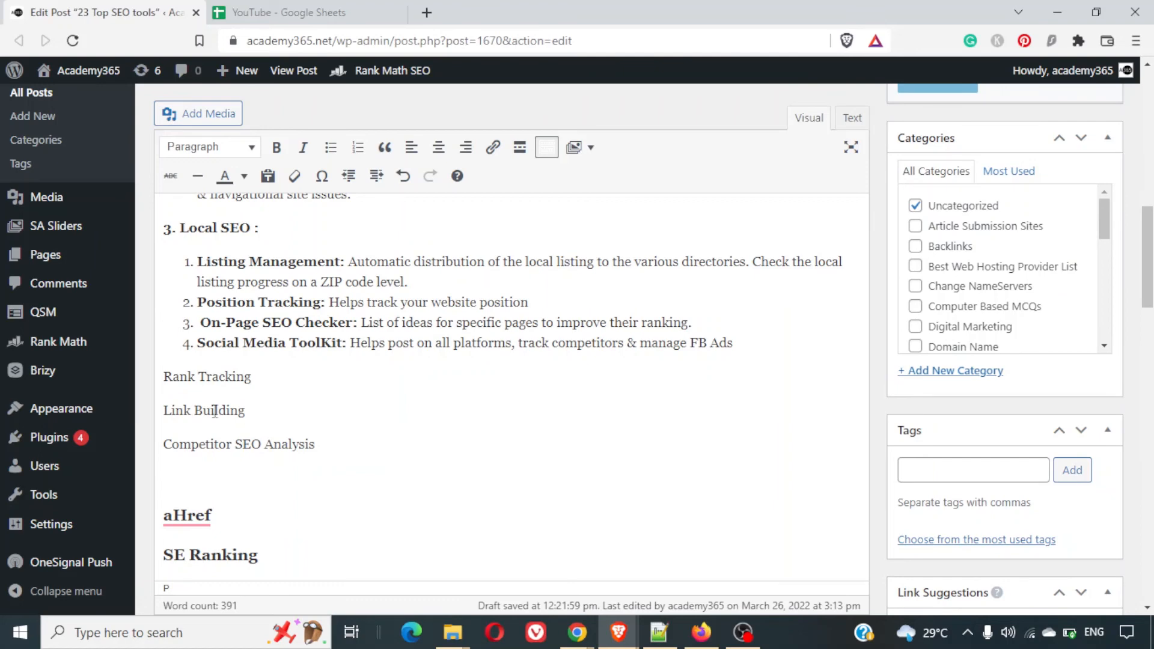
pyautogui.click(217, 468)
# Delete the stray "~" after the "5. Rank Tracker:" heading.
pyautogui.press('BackSpace')
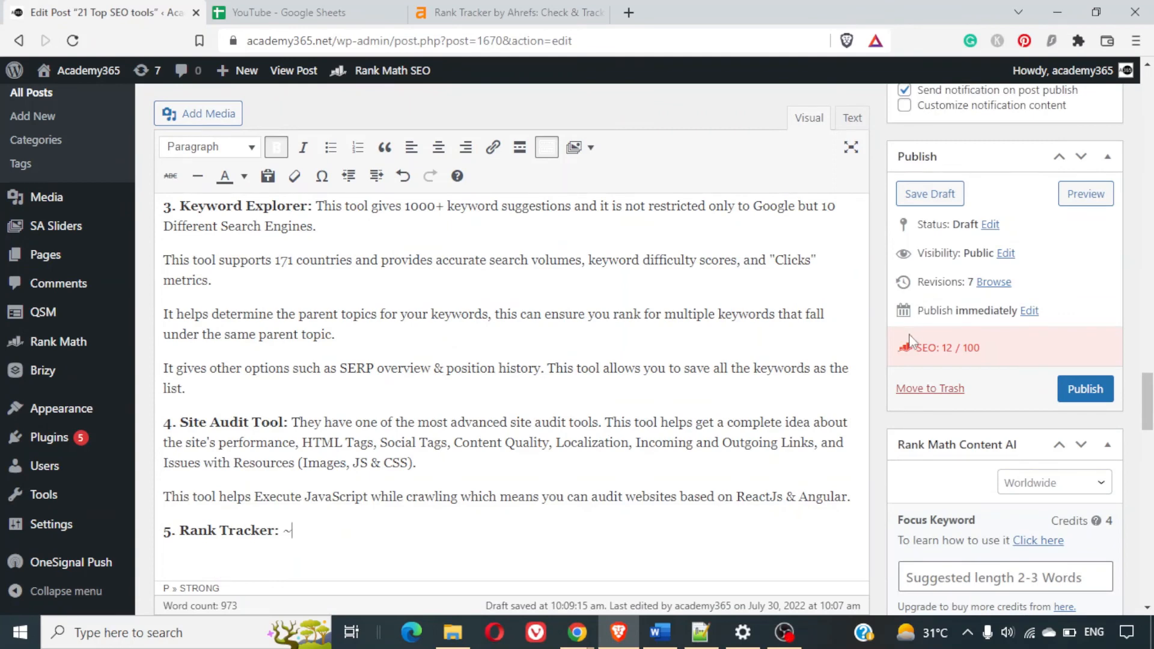
pyautogui.press('BackSpace')
# Review the post backwards from the ahrefs section to the Semrush homepage screenshot and select that image.
pyautogui.scroll(4, 745, 371)
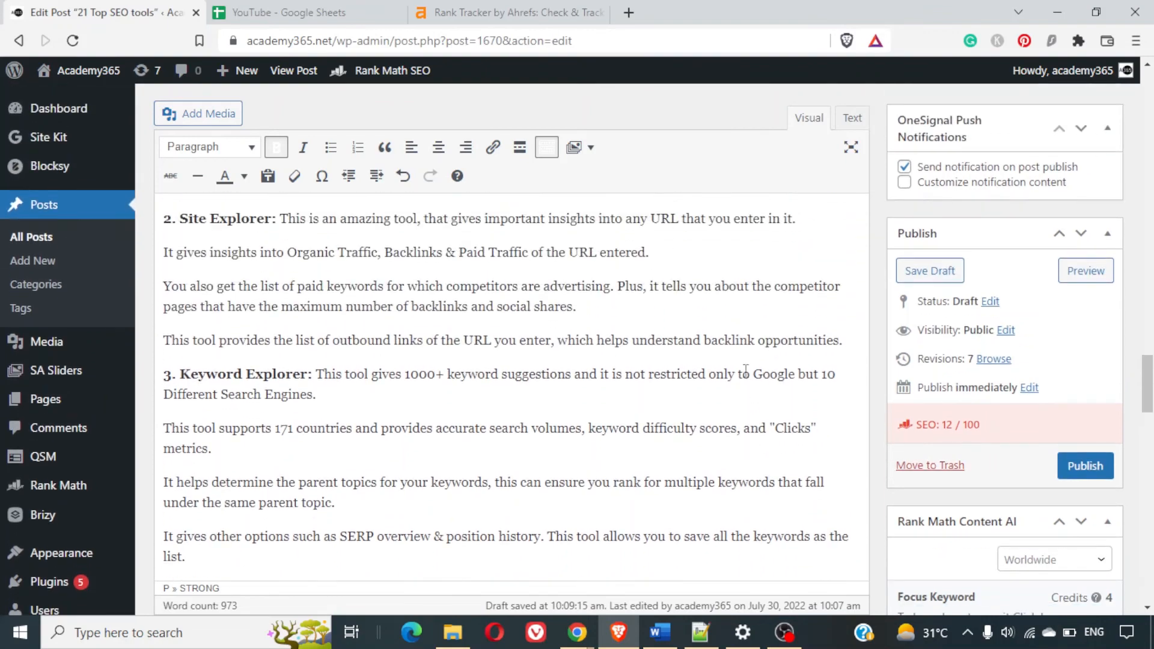
pyautogui.scroll(10, 745, 371)
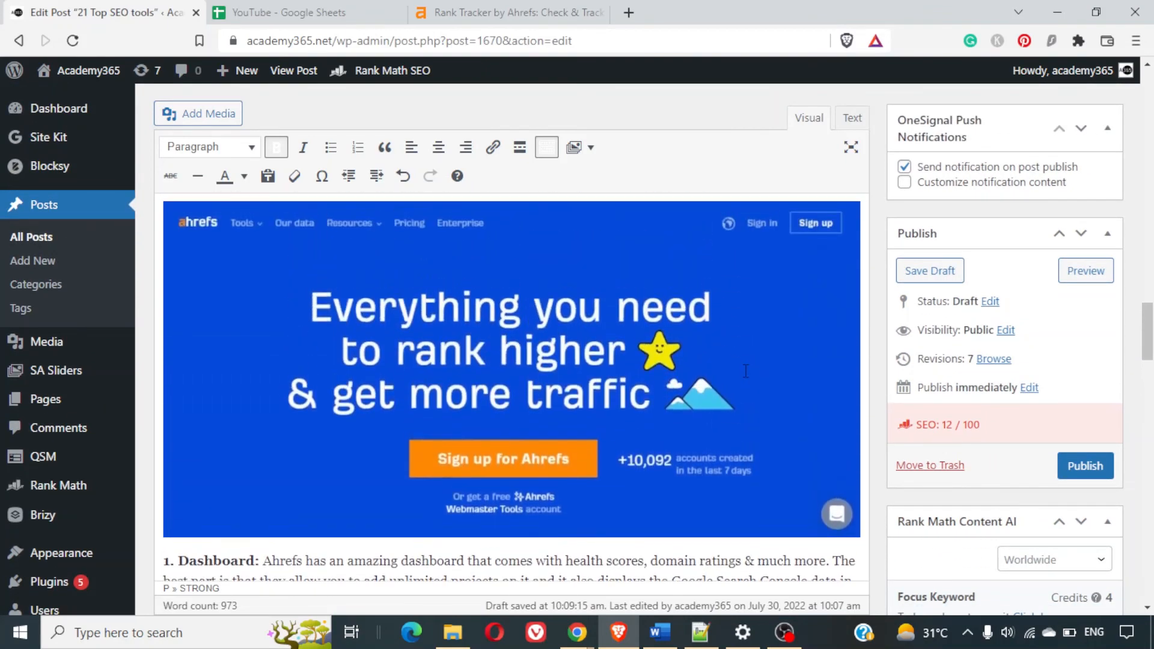
pyautogui.scroll(10, 746, 371)
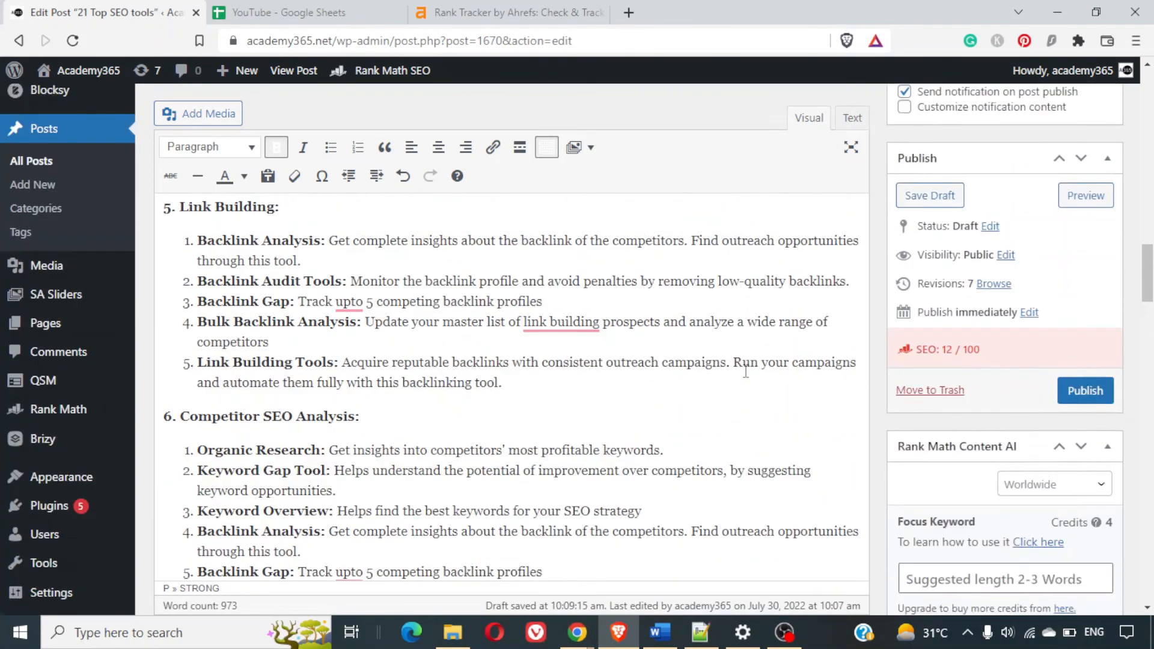
pyautogui.scroll(10, 746, 371)
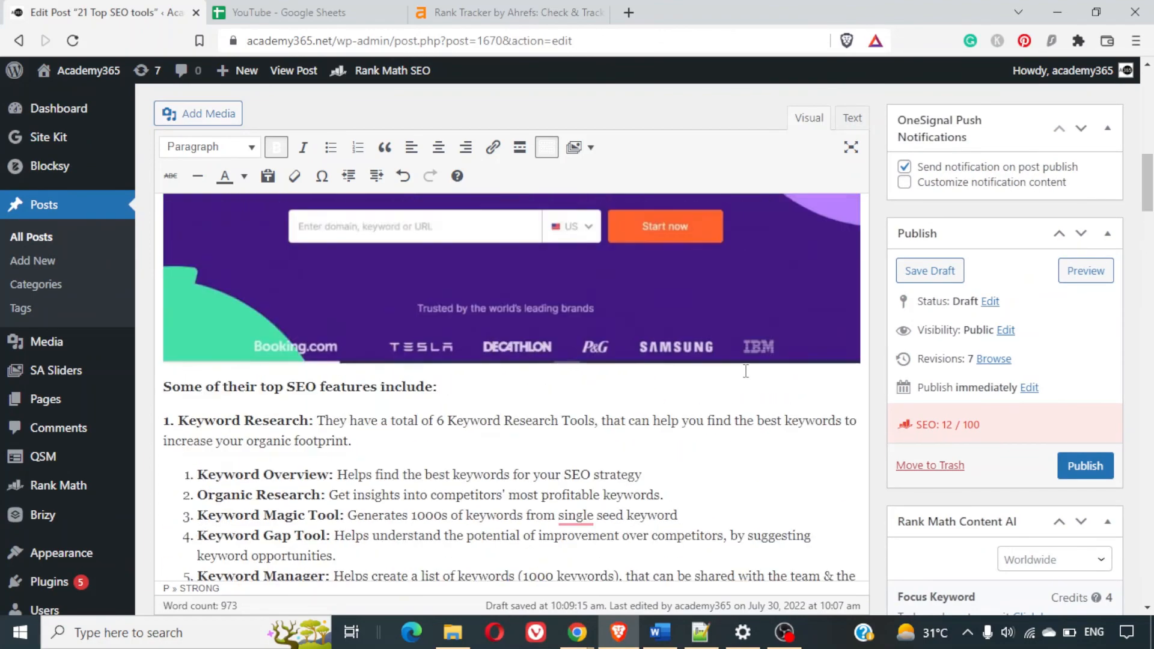
pyautogui.scroll(2, 745, 371)
pyautogui.scroll(-3, 745, 371)
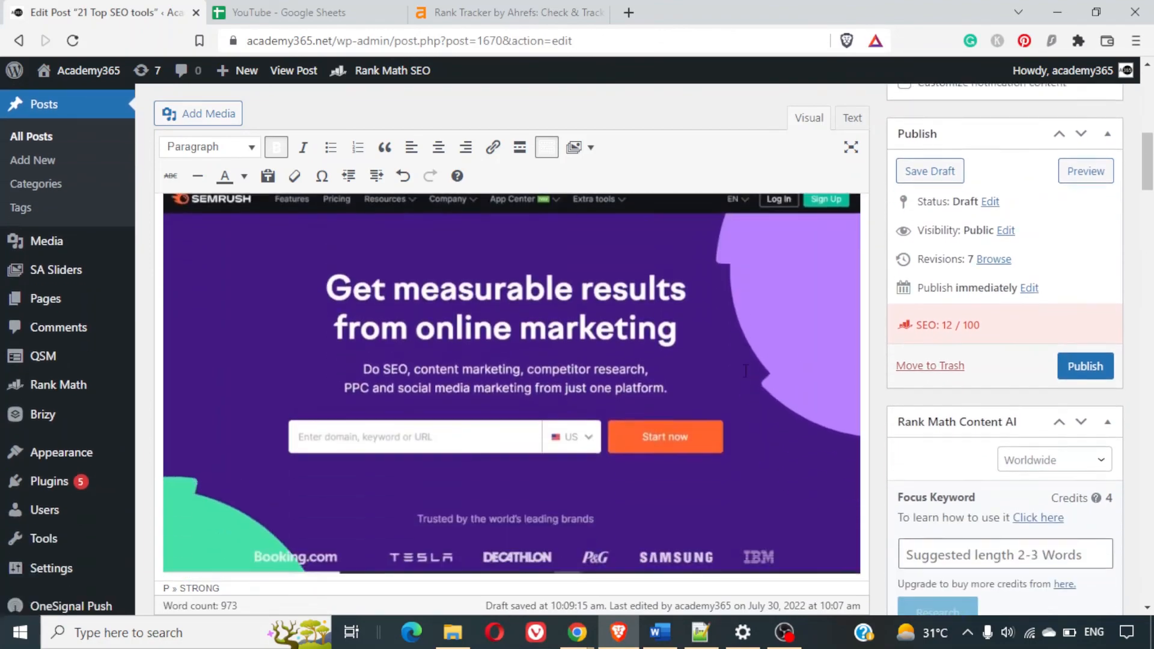
pyautogui.click(620, 334)
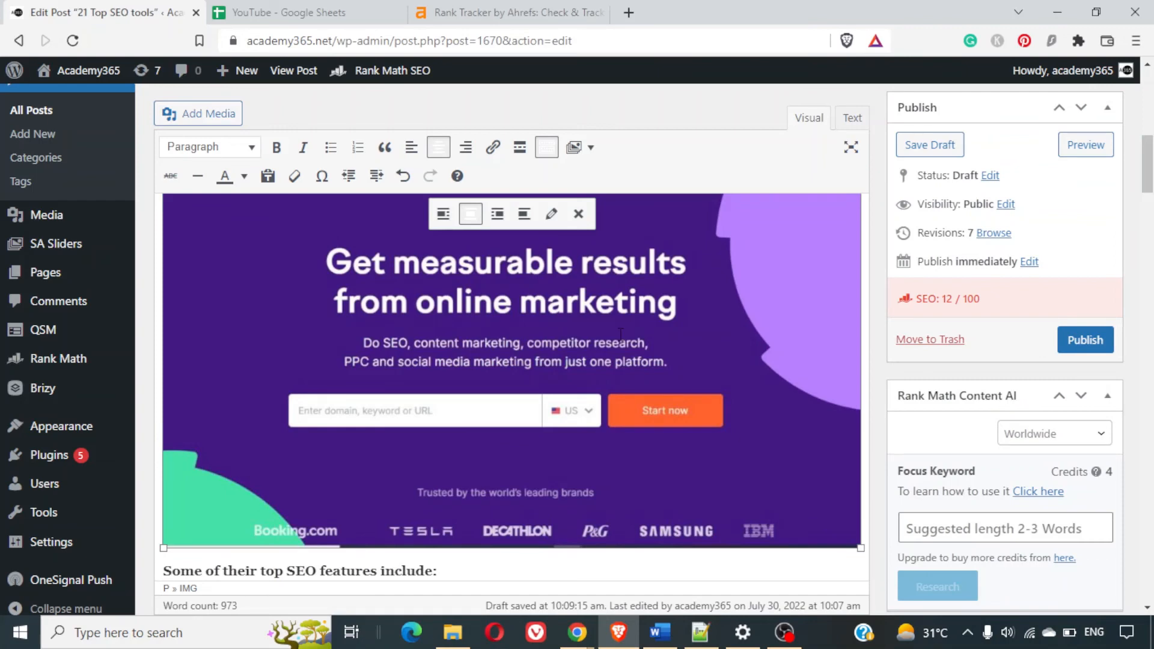
# Open the Snipping Tool and place its window over the Ahrefs Rank Tracker page.
pyautogui.click(201, 634)
pyautogui.write('sni')
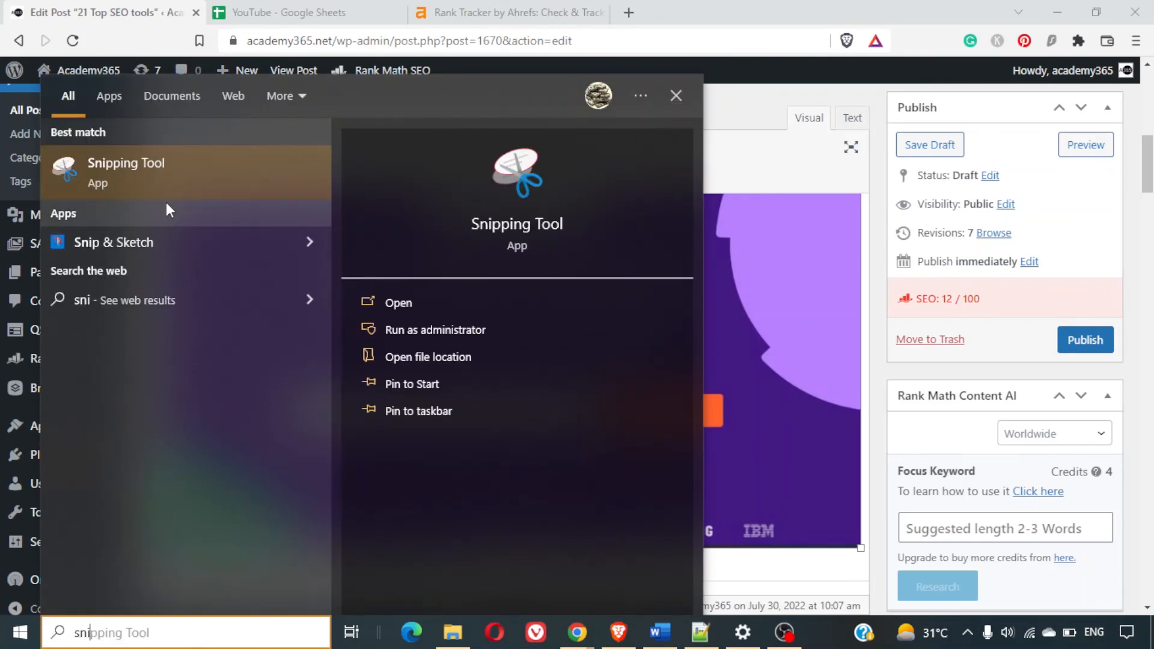
pyautogui.click(182, 169)
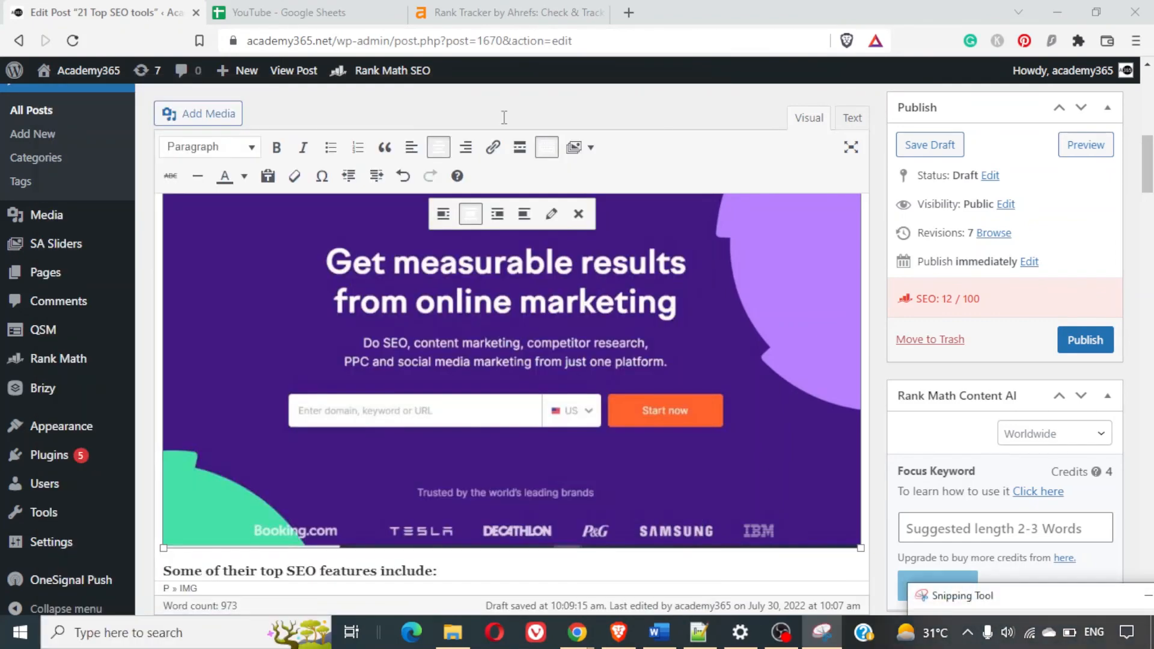
pyautogui.click(574, 13)
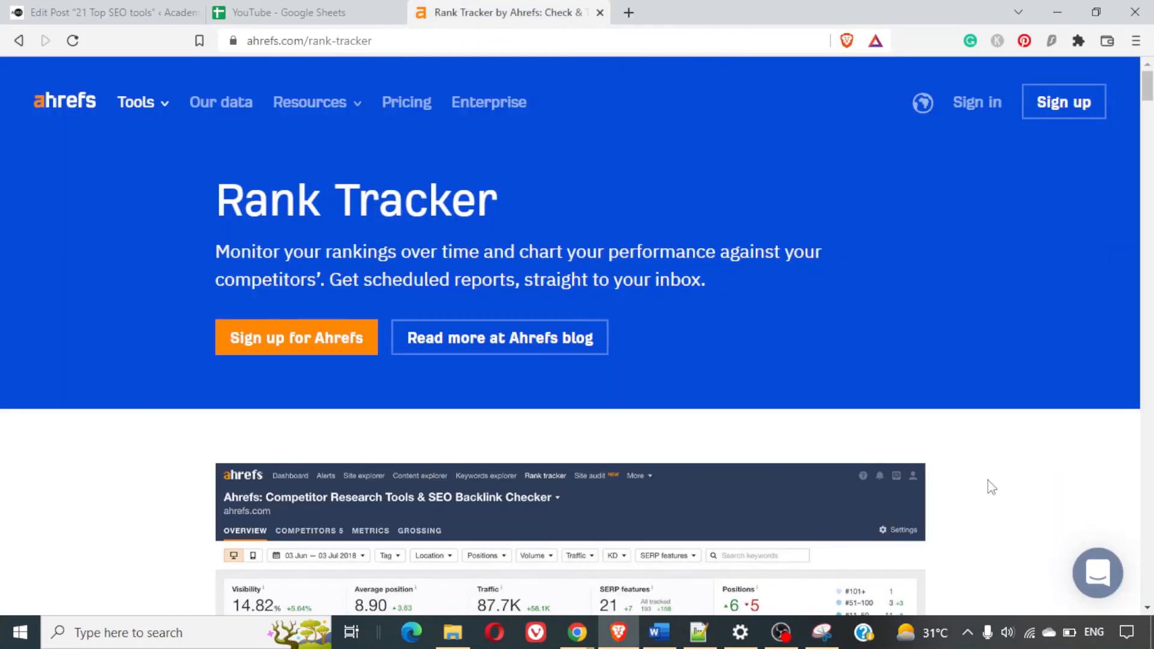
pyautogui.hotkey('alt', 'Tab')
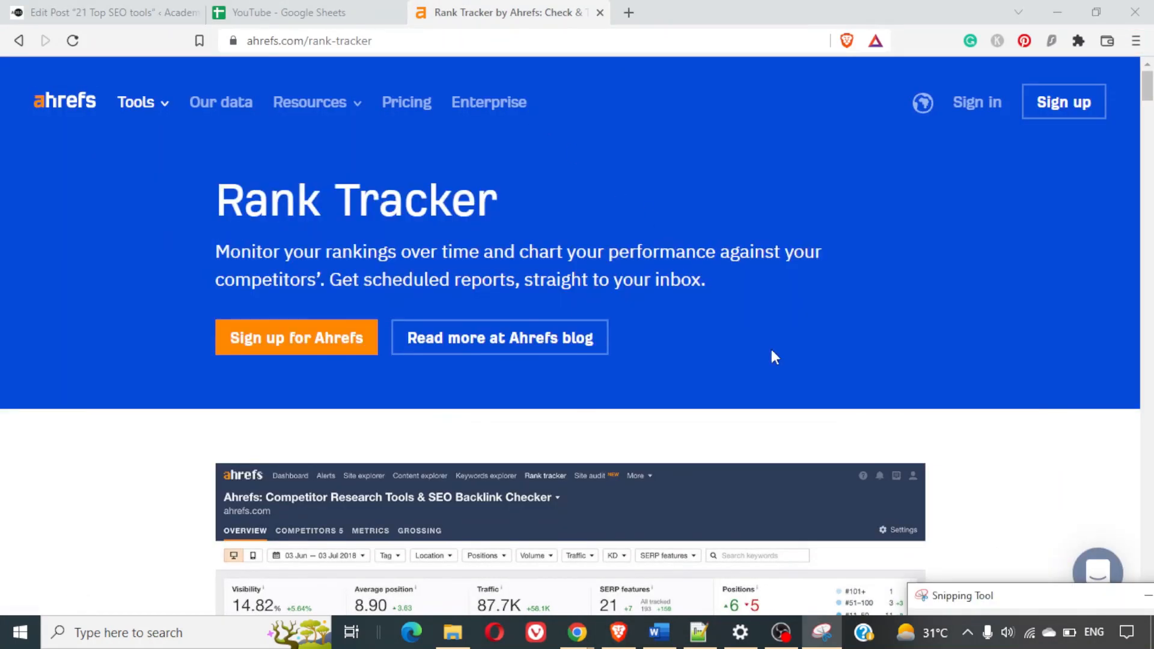
pyautogui.moveTo(1012, 601); pyautogui.dragTo(898, 252)
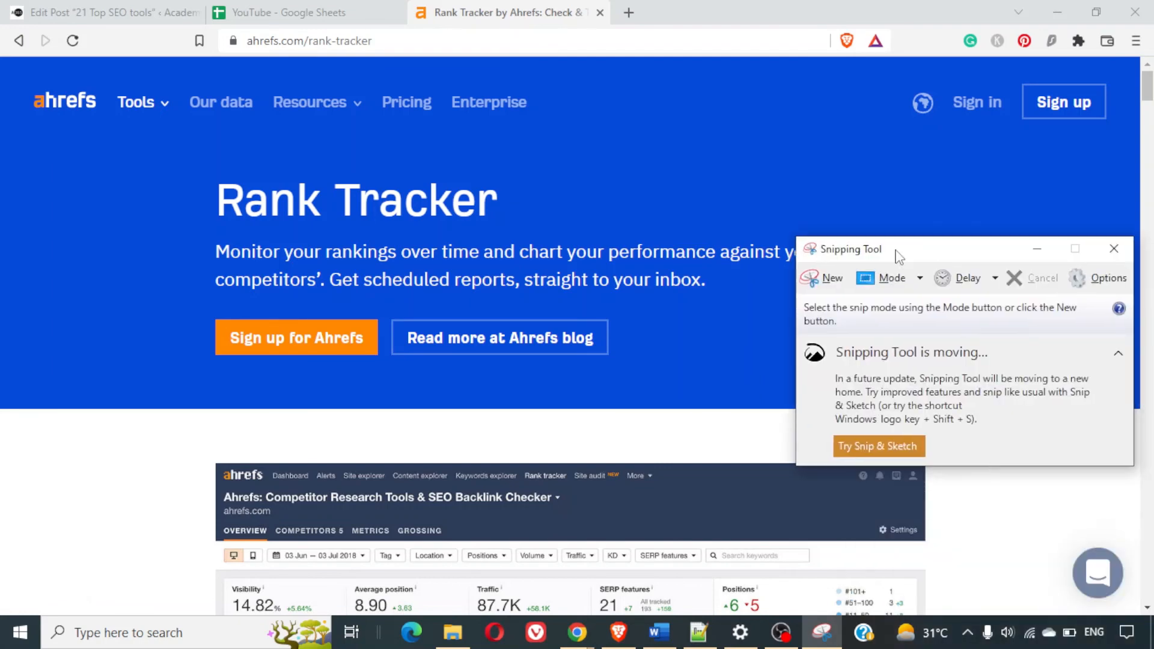
# Capture a rectangular snip of the Ahrefs Rank Tracker page, then close the Snipping Tool without saving it.
pyautogui.click(815, 279)
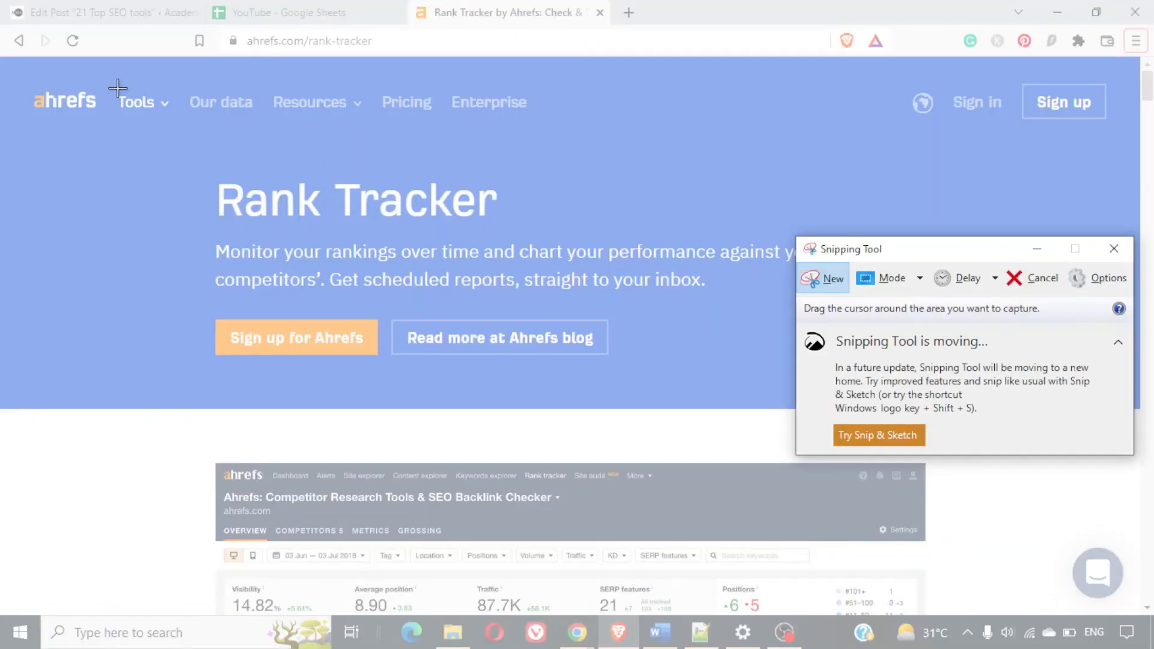
pyautogui.moveTo(16, 58); pyautogui.dragTo(1120, 605)
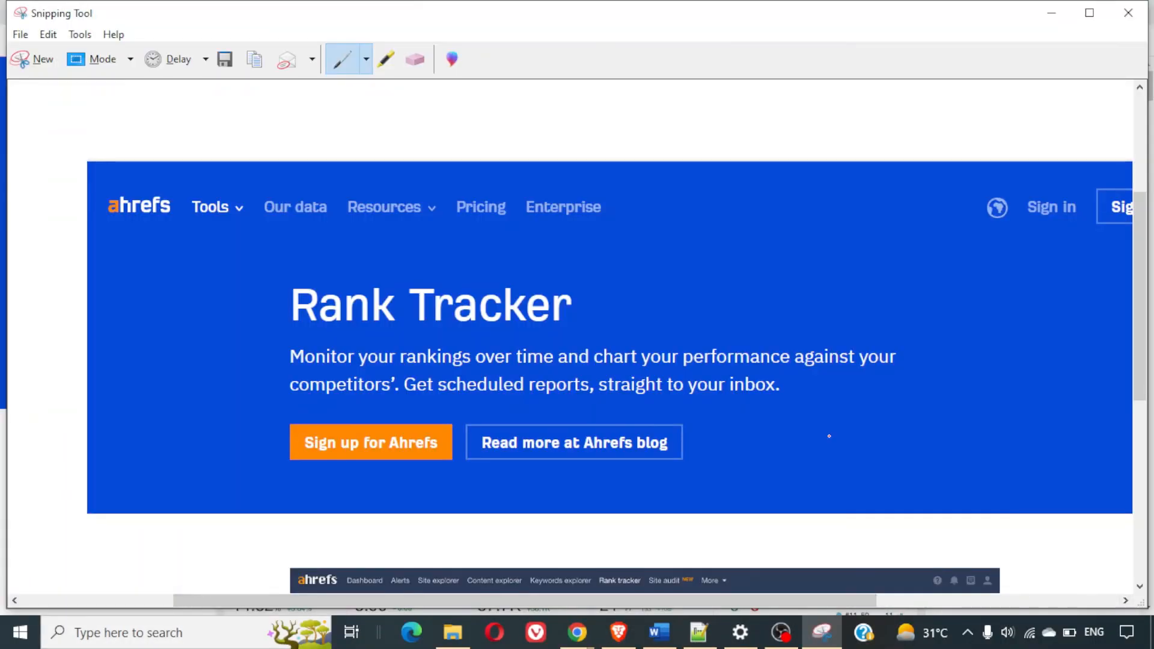
pyautogui.click(1129, 12)
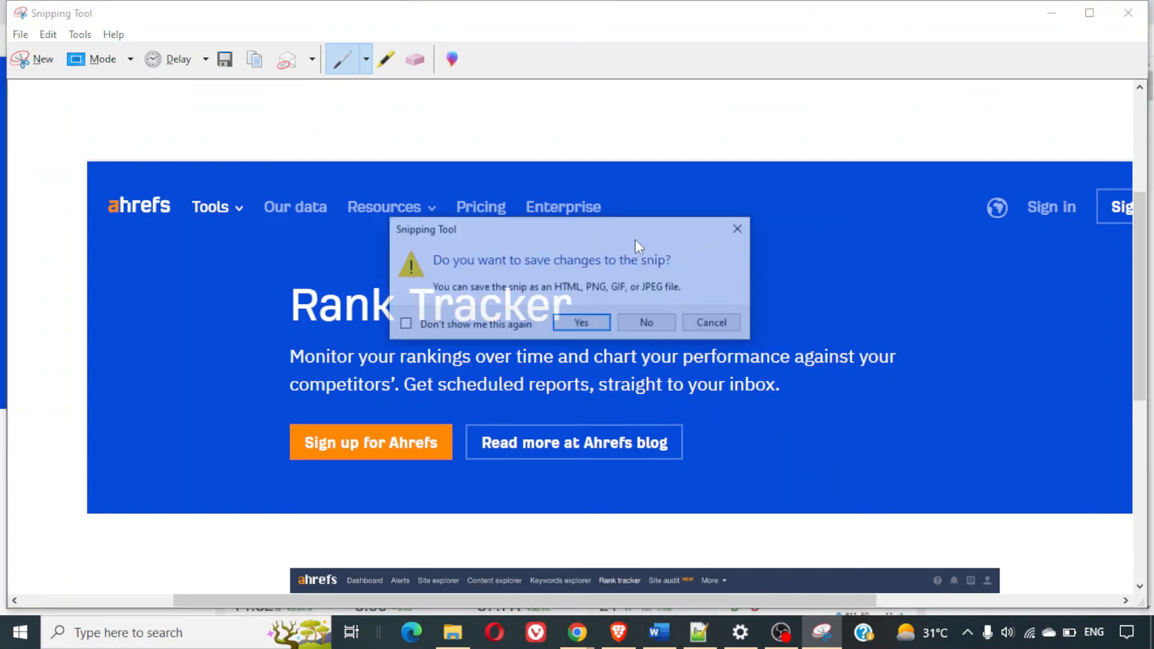
pyautogui.click(644, 330)
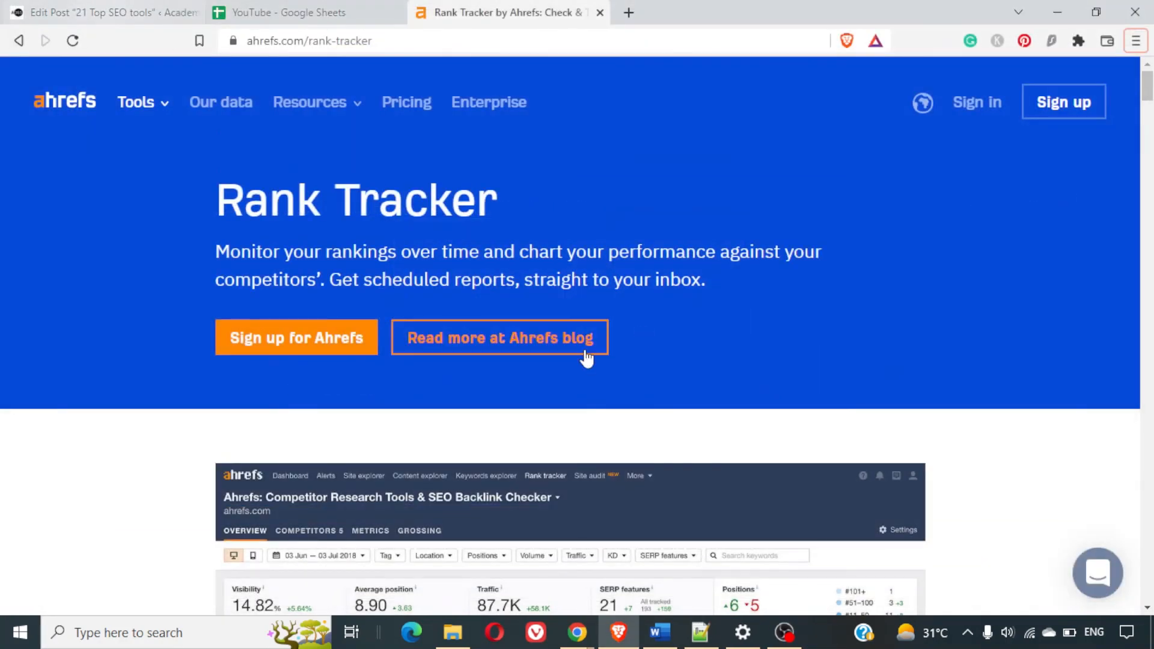
# Review the post from the Semrush feature lists through the ahrefs tools to "5. Rank Tracker:", then return to the Ahrefs Rank Tracker page.
pyautogui.click(86, 13)
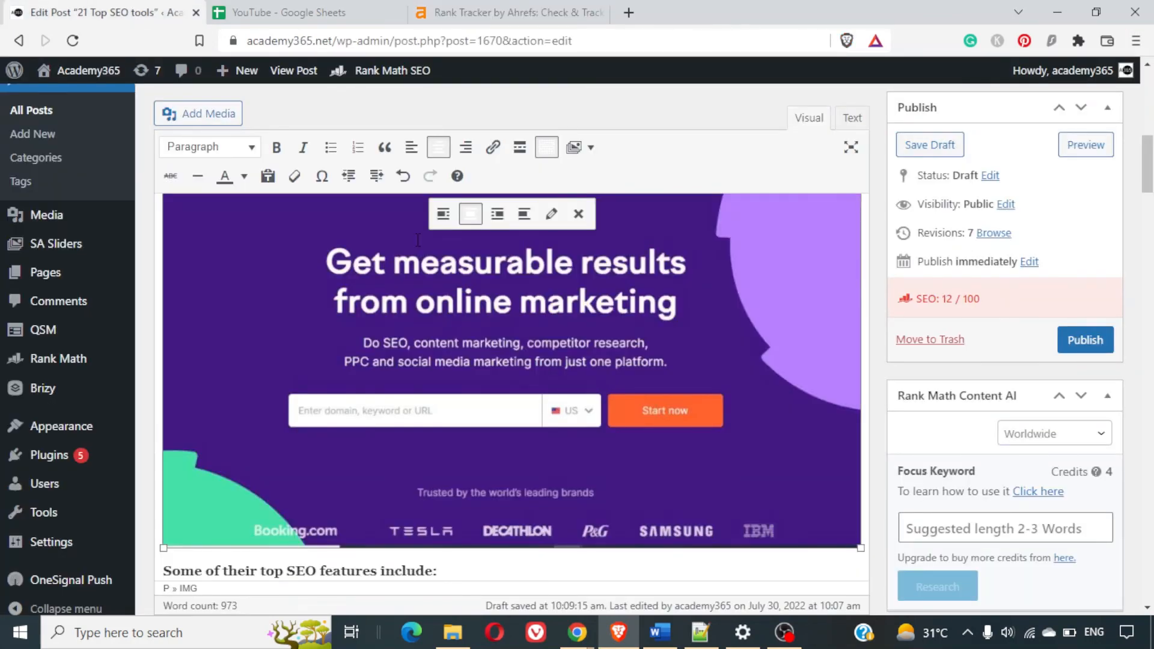
pyautogui.scroll(-5, 418, 240)
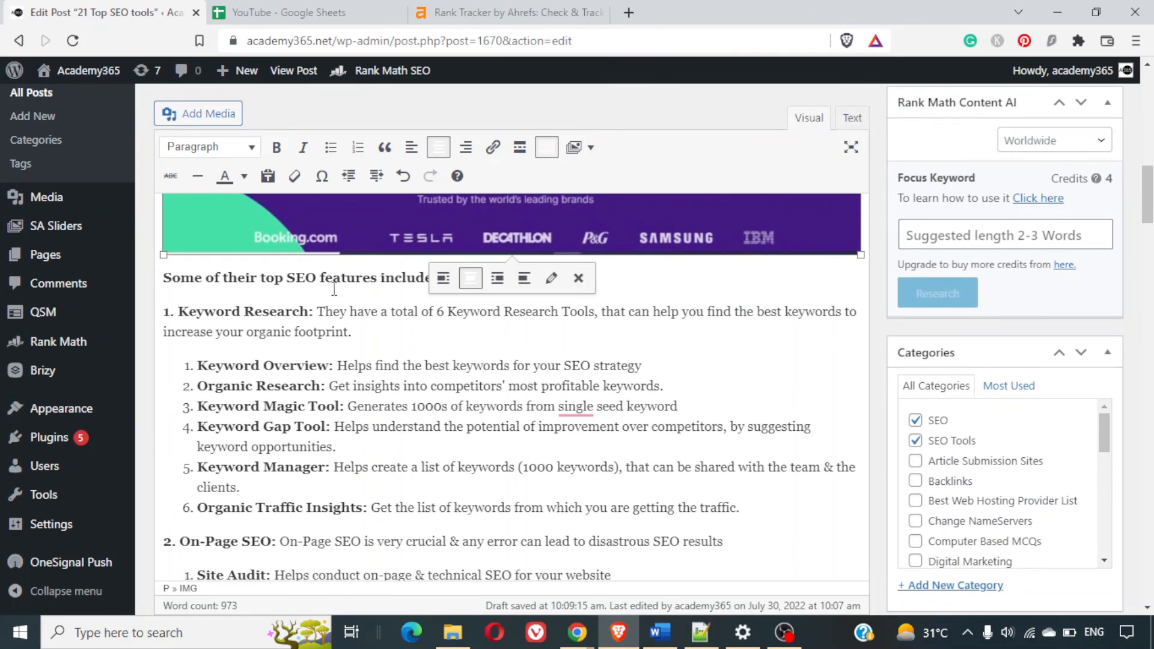
pyautogui.scroll(-10, 312, 306)
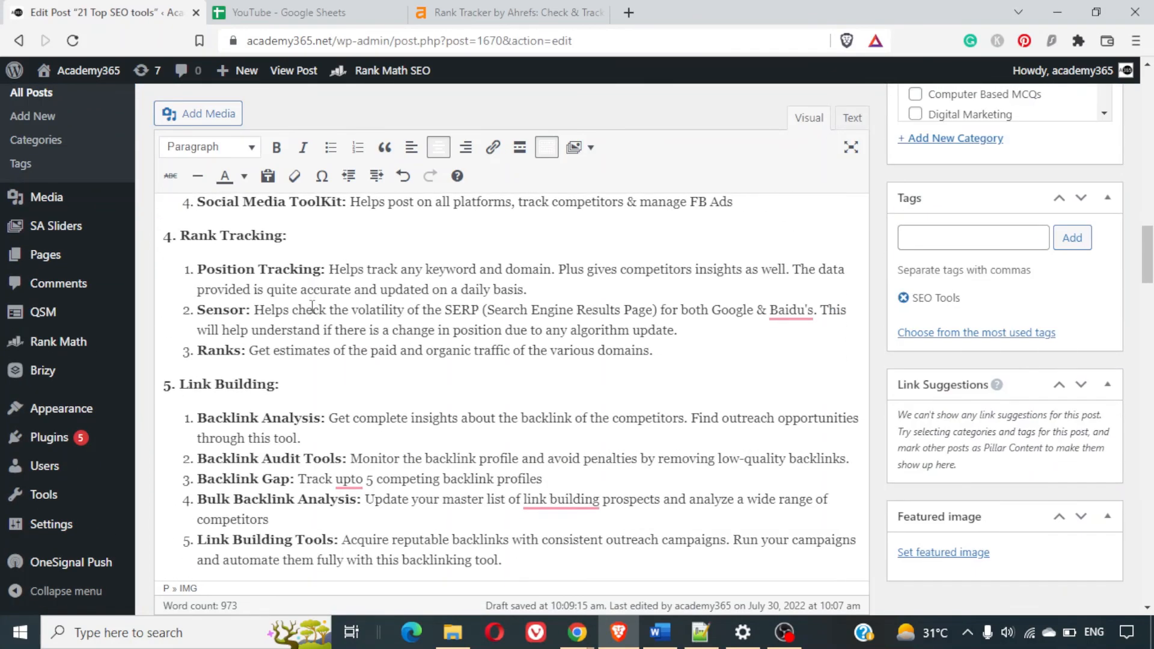
pyautogui.scroll(-6, 312, 306)
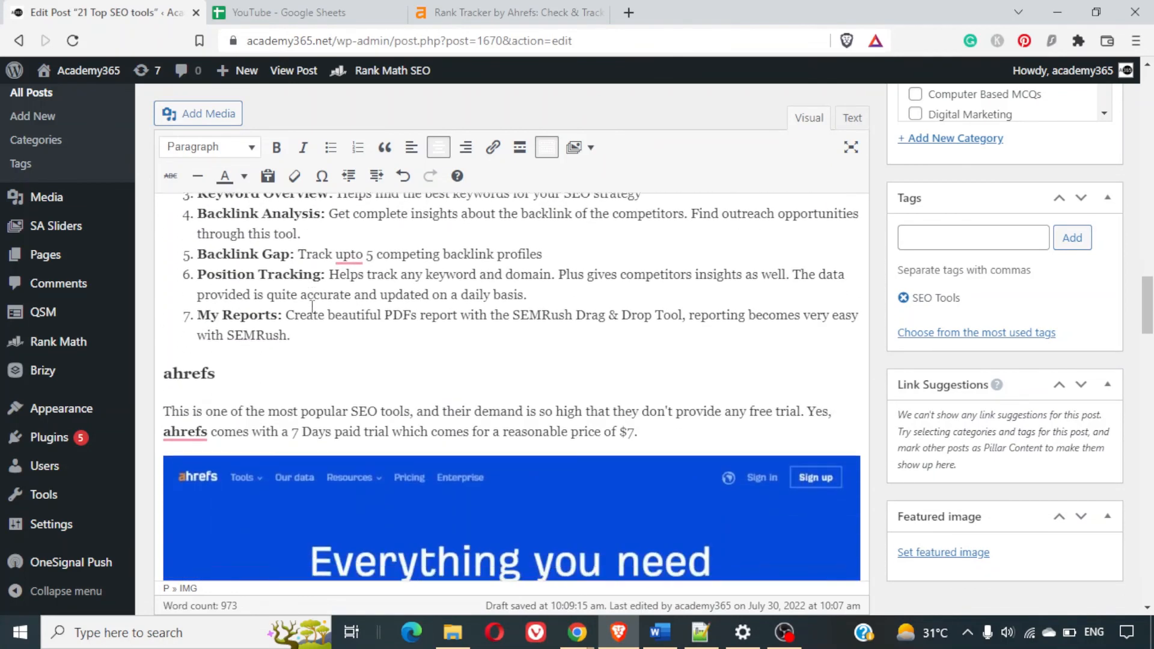
pyautogui.scroll(-2, 312, 306)
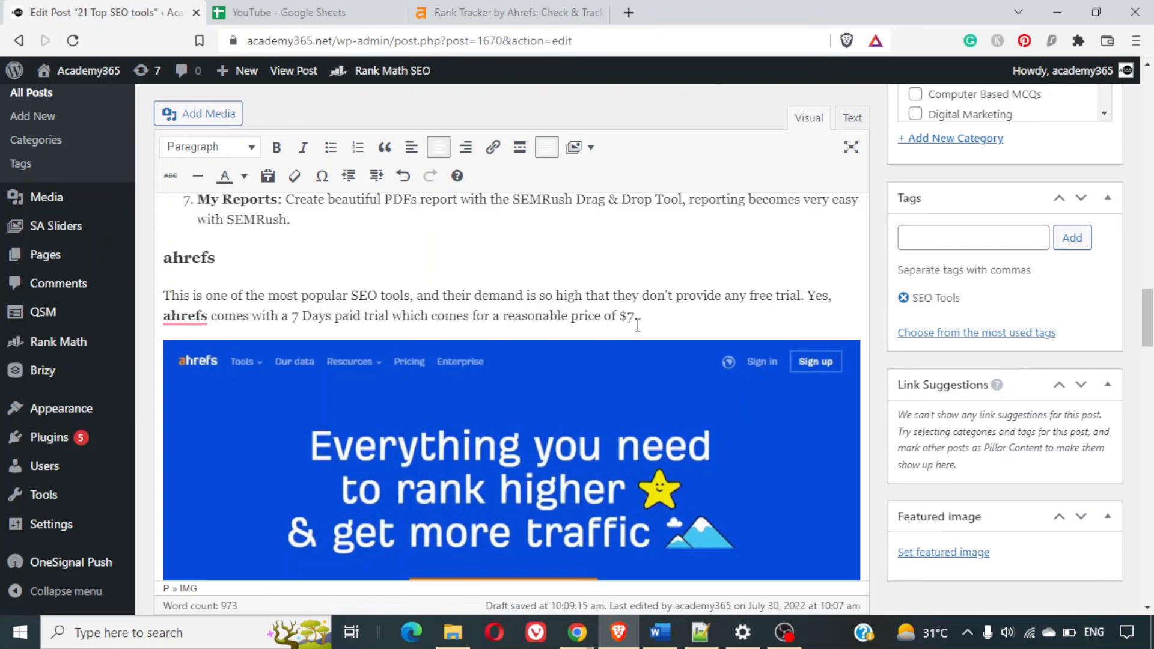
pyautogui.scroll(-2, 638, 325)
pyautogui.scroll(-2, 638, 326)
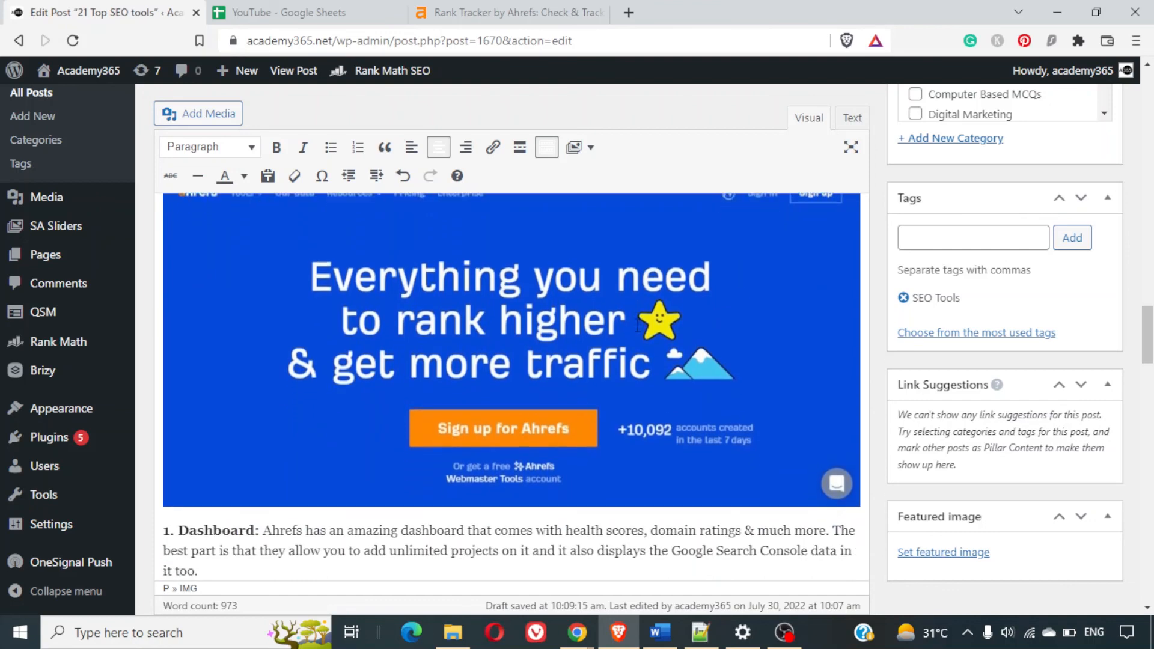
pyautogui.scroll(-9, 533, 404)
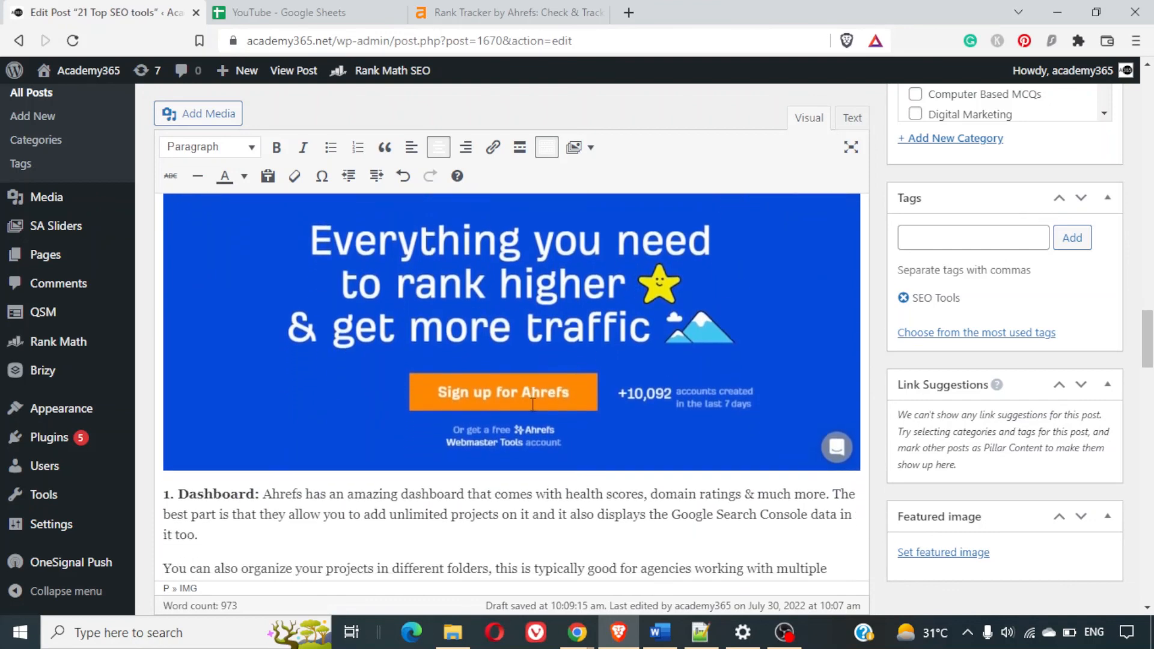
pyautogui.scroll(-3, 533, 404)
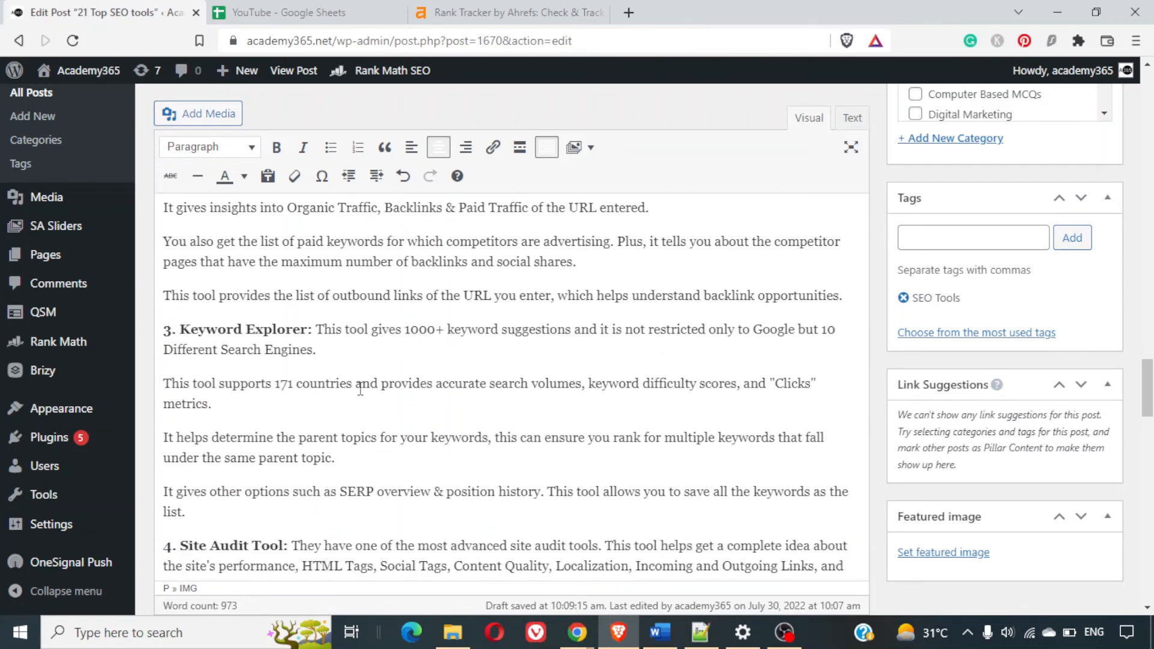
pyautogui.scroll(-7, 360, 389)
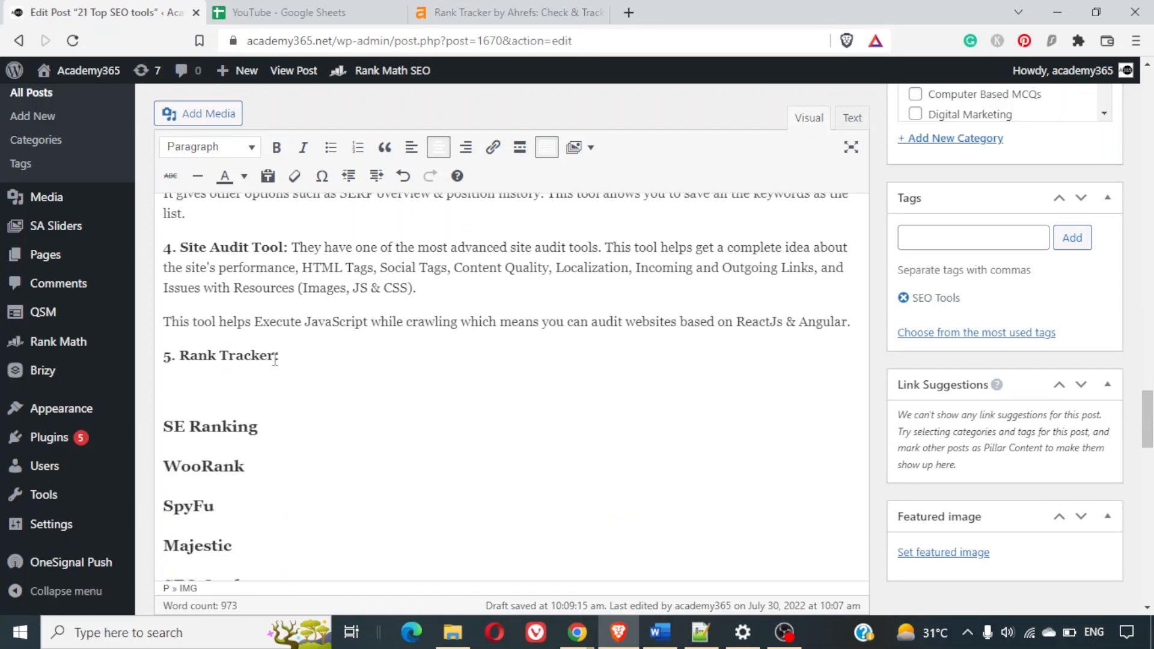
pyautogui.click(568, 11)
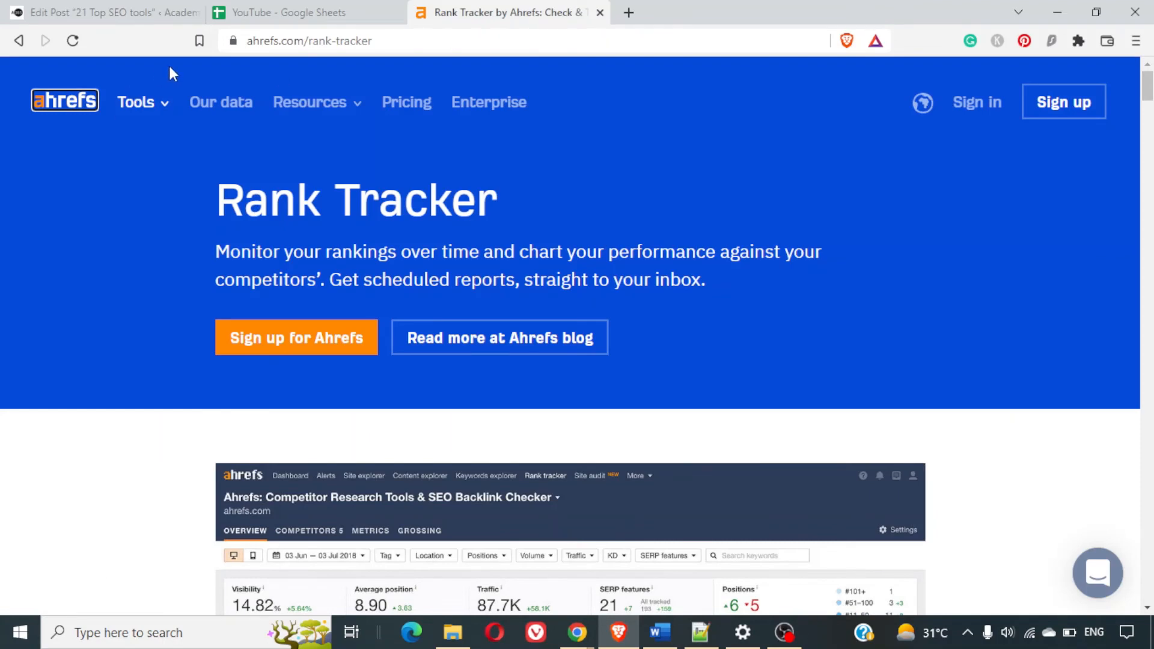
# Return to the blog post and review the remaining tool headings down to Advanced Web Ranking, then the ahrefs entries from Dashboard to Rank Tracker.
pyautogui.moveTo(139, 103)
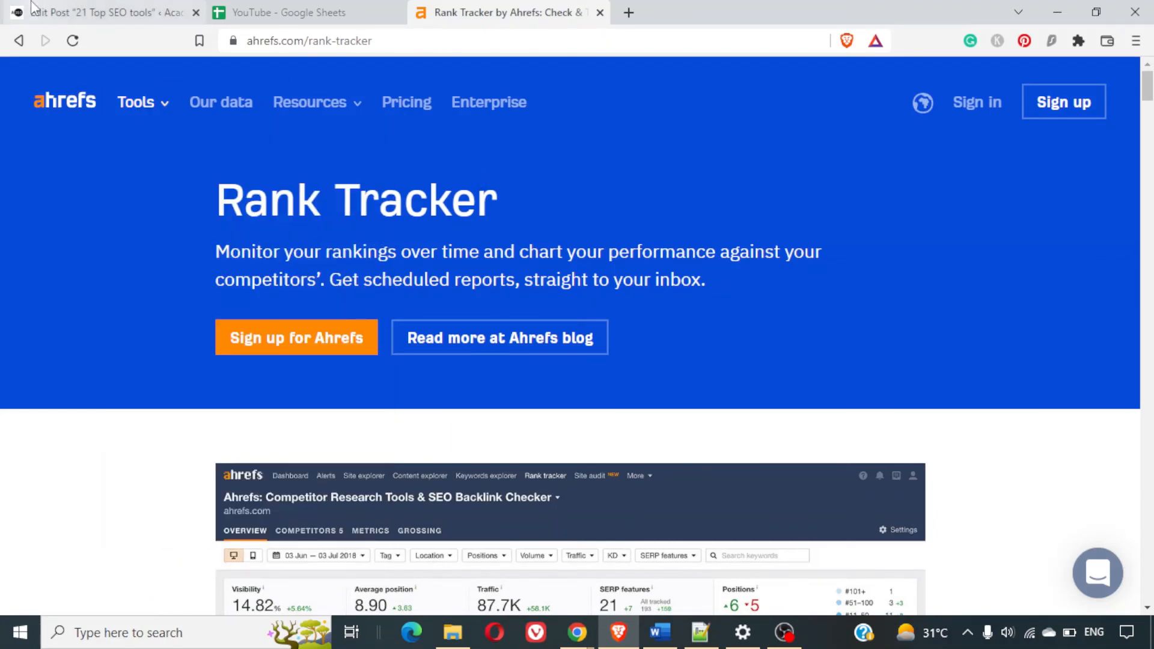
pyautogui.click(40, 7)
pyautogui.scroll(-3, 454, 391)
pyautogui.scroll(-5, 454, 391)
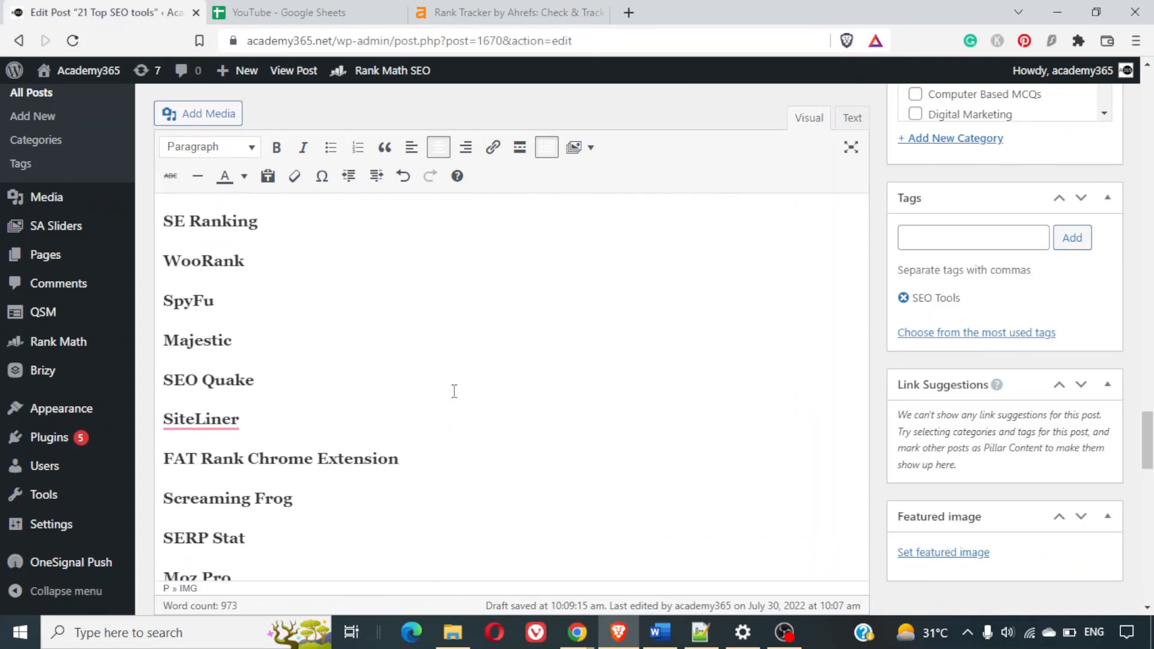
pyautogui.scroll(-1, 454, 391)
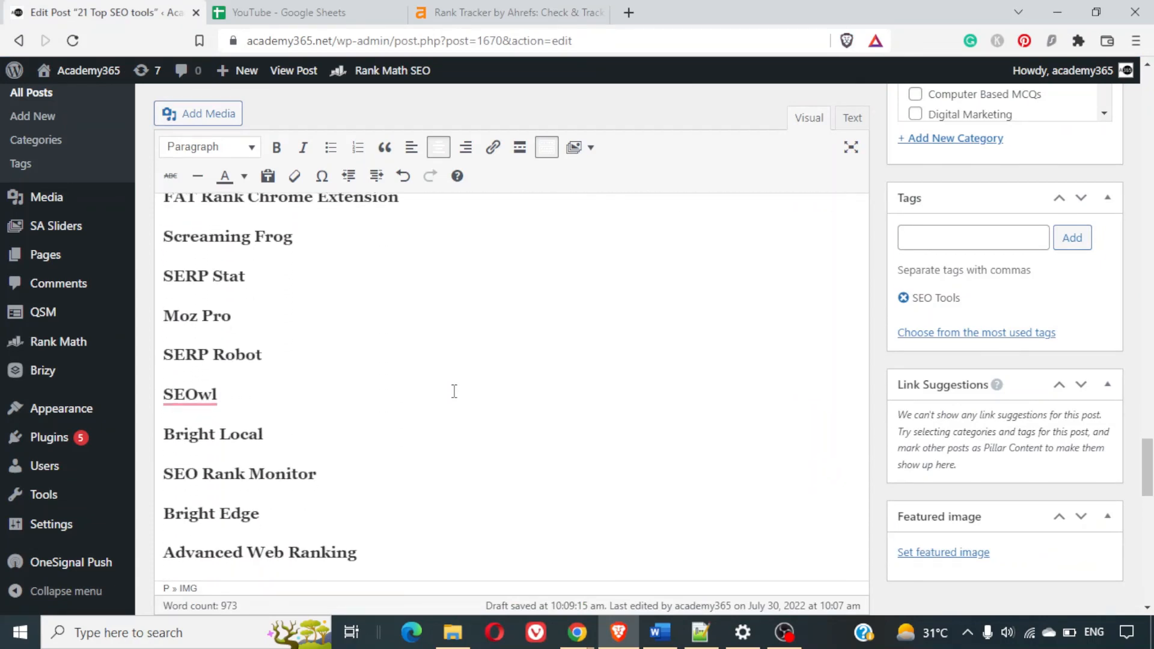
pyautogui.scroll(5, 453, 391)
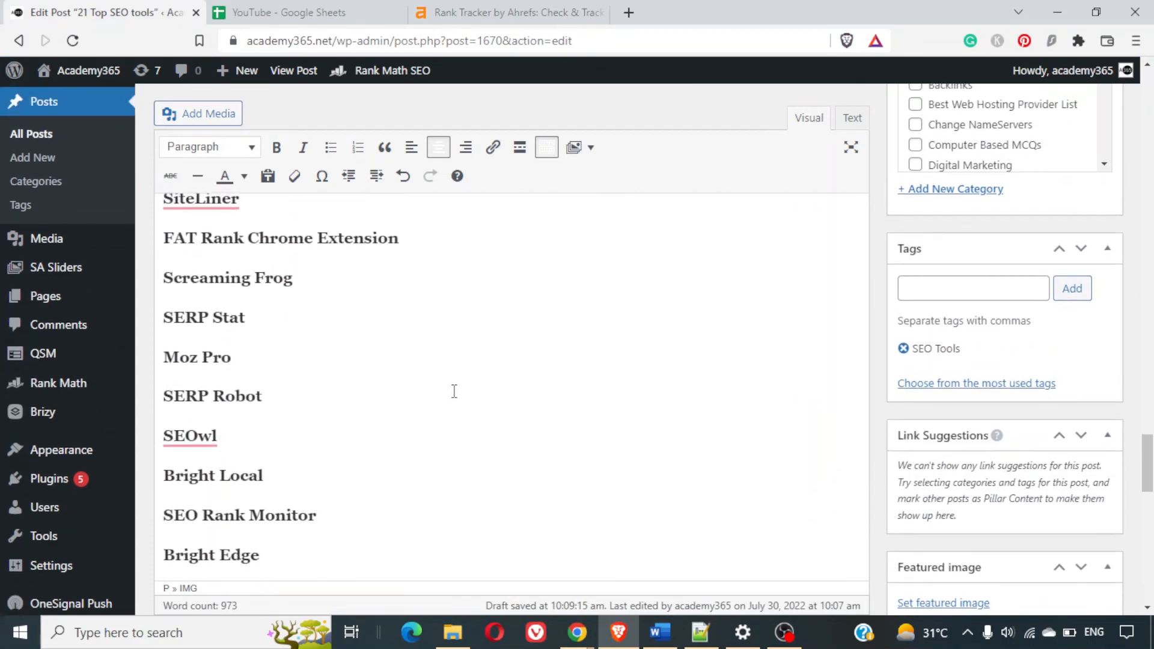
pyautogui.scroll(3, 454, 391)
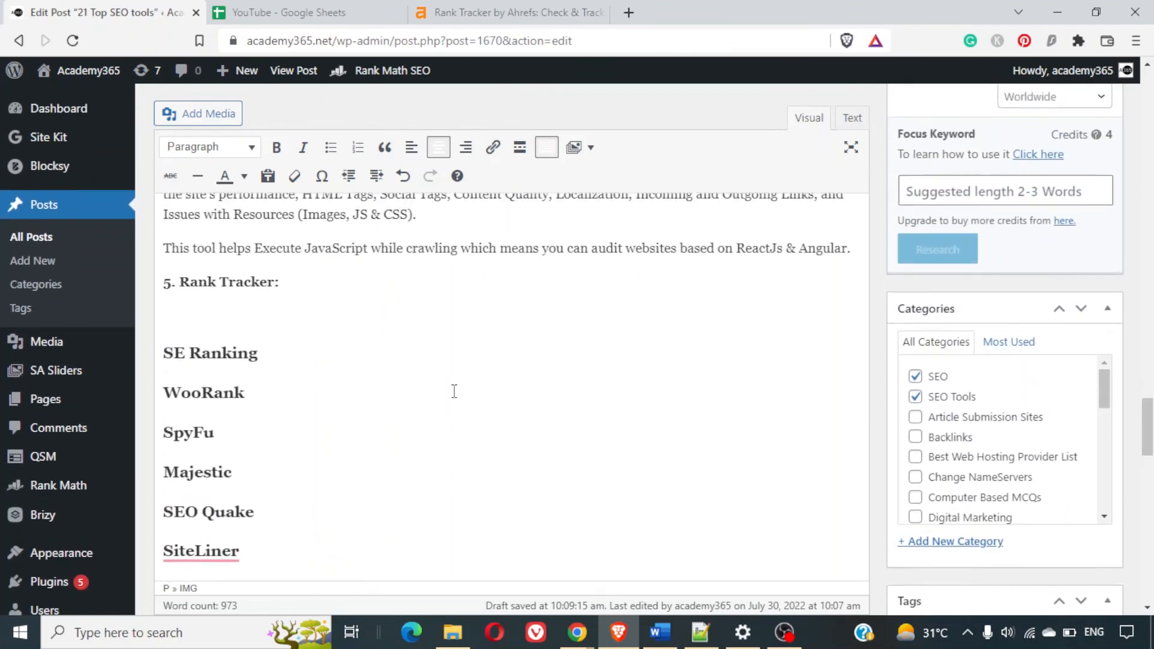
pyautogui.scroll(3, 454, 392)
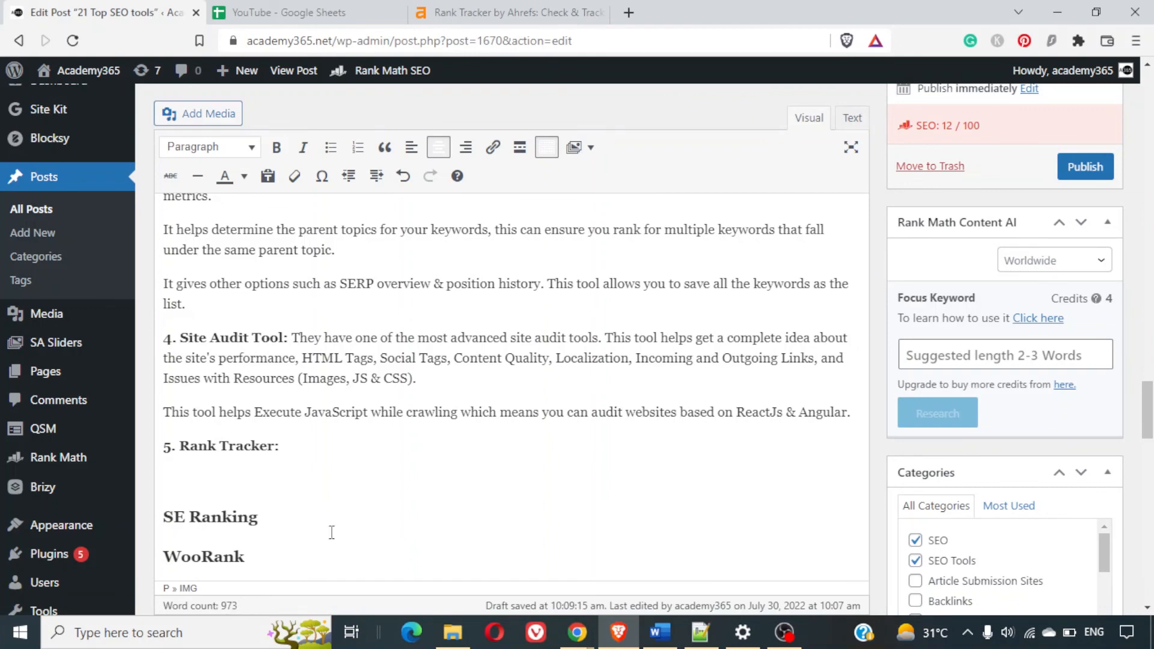
pyautogui.scroll(1, 333, 531)
pyautogui.scroll(4, 333, 531)
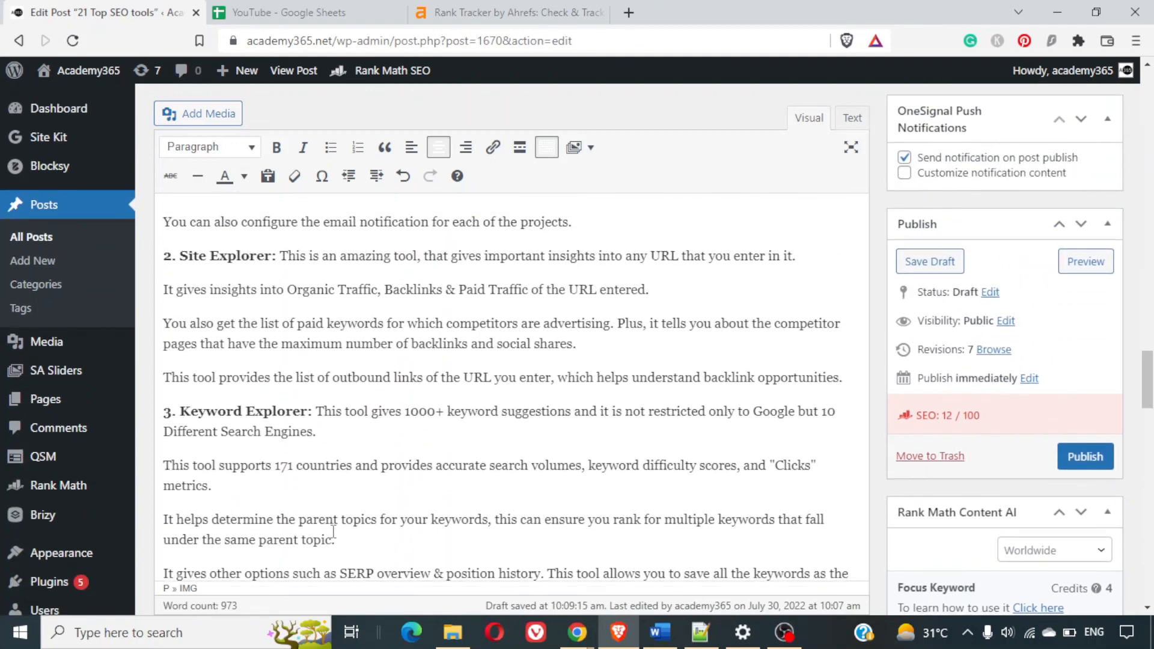
pyautogui.scroll(-4, 333, 531)
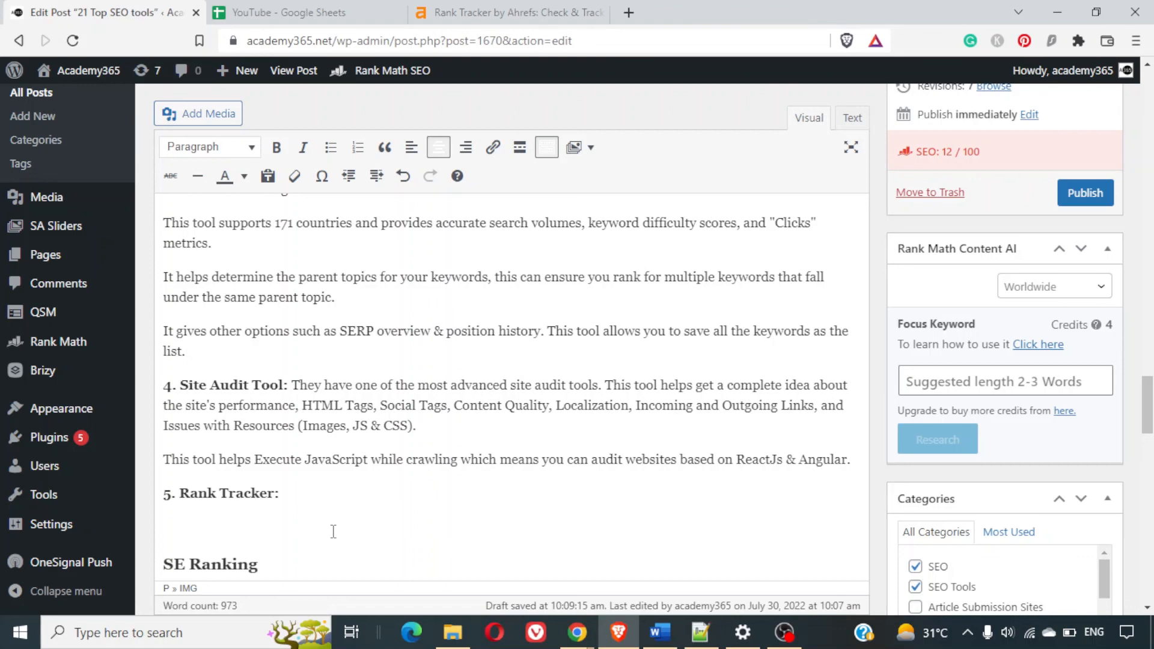
pyautogui.scroll(3, 333, 531)
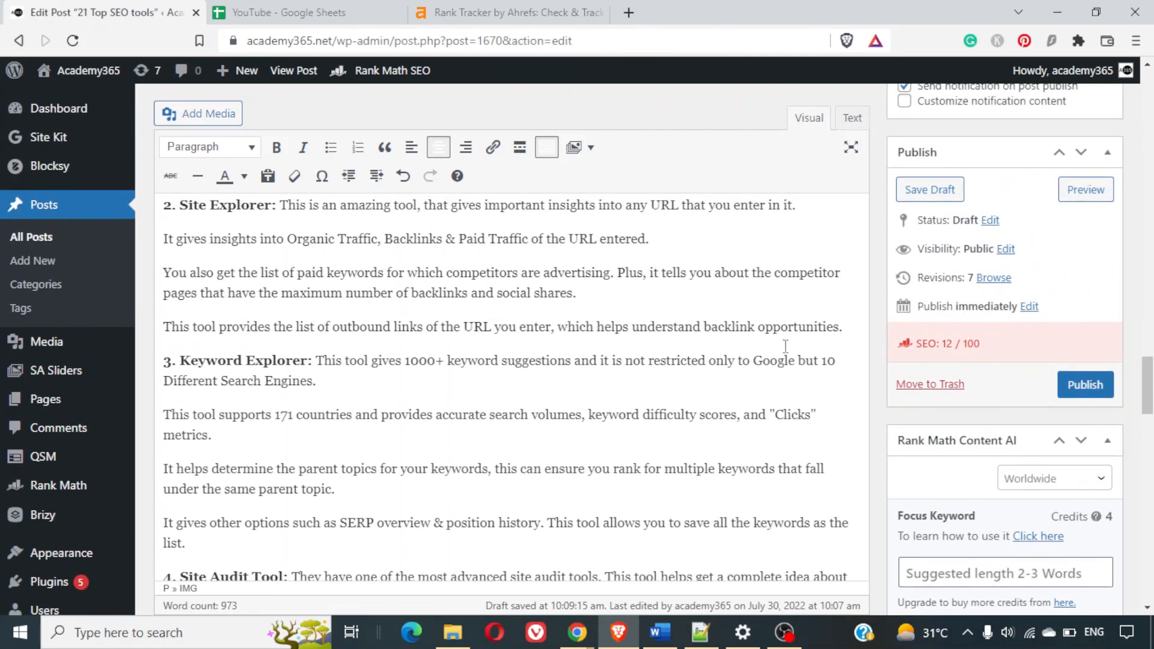
pyautogui.scroll(5, 769, 374)
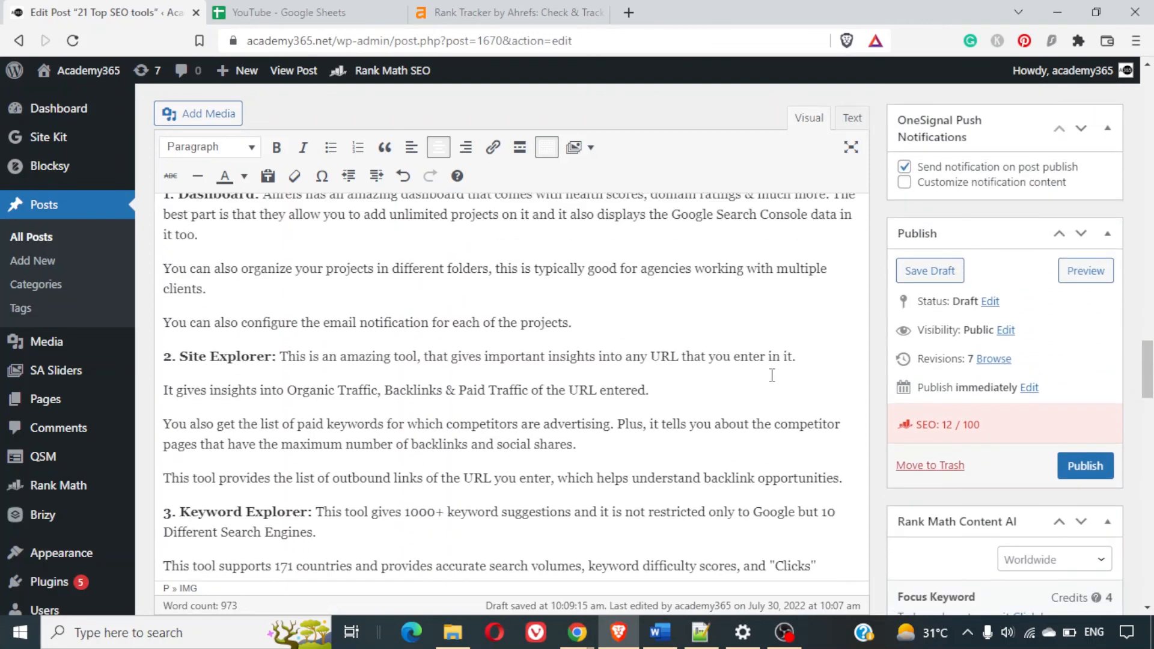